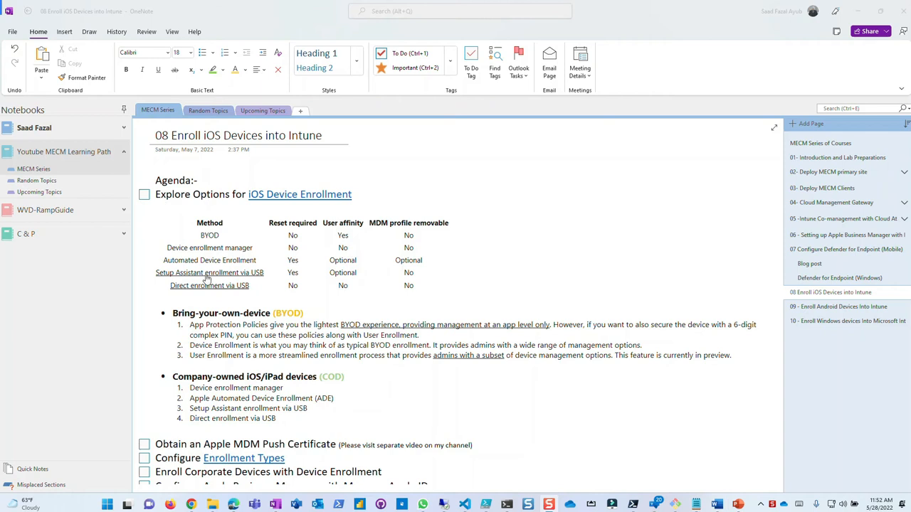
Review the iOS enrollment notes, highlighting the bring-your-own-device heading, the company-owned devices heading and the enrollment methods table.
scroll(207, 280, "down", 3)
scroll(208, 280, "up", 3)
scroll(271, 285, "down", 2)
scroll(320, 292, "up", 2)
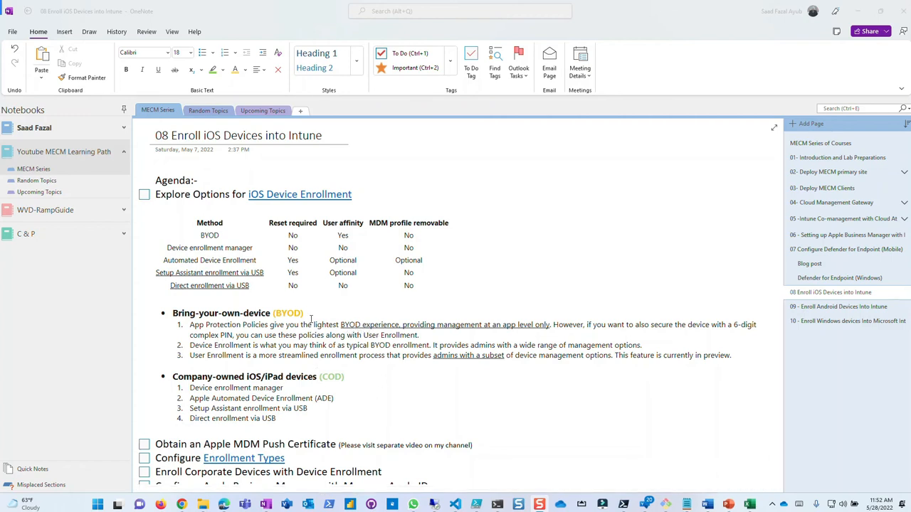
left_click_drag(310, 318, 172, 319)
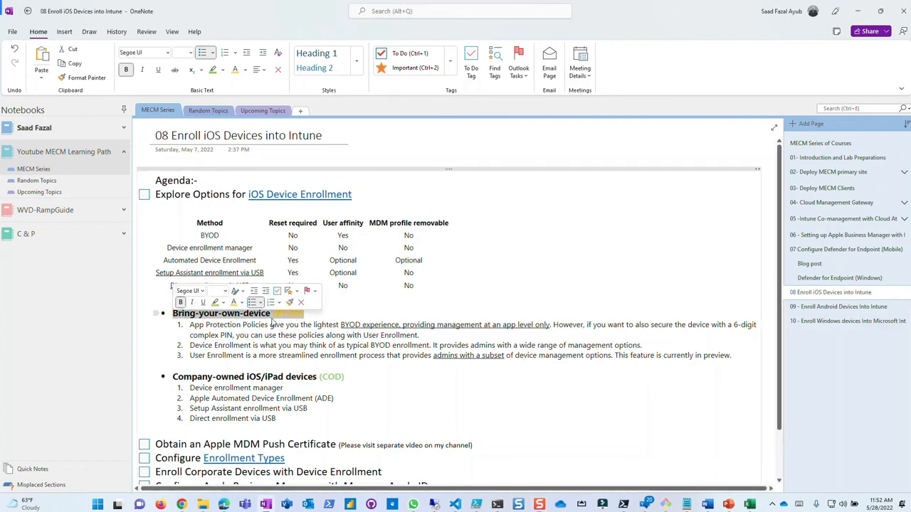
left_click(349, 313)
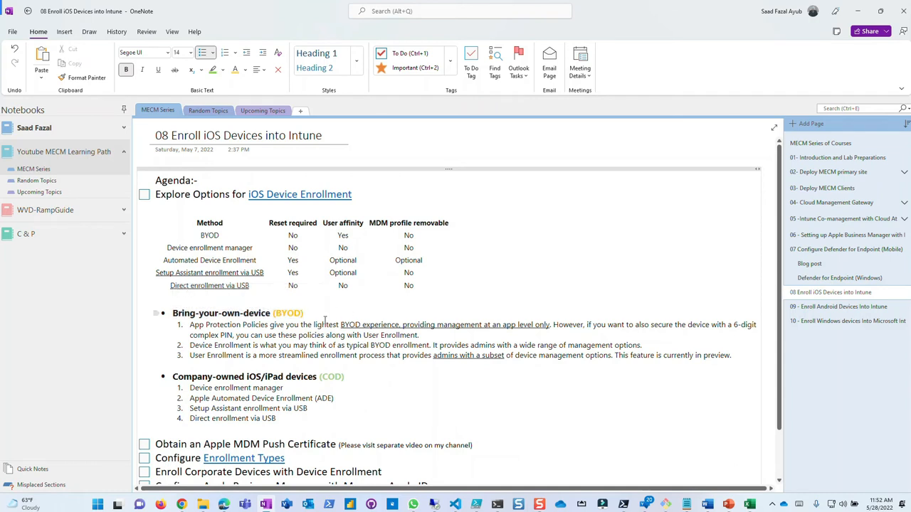
left_click_drag(349, 377, 173, 379)
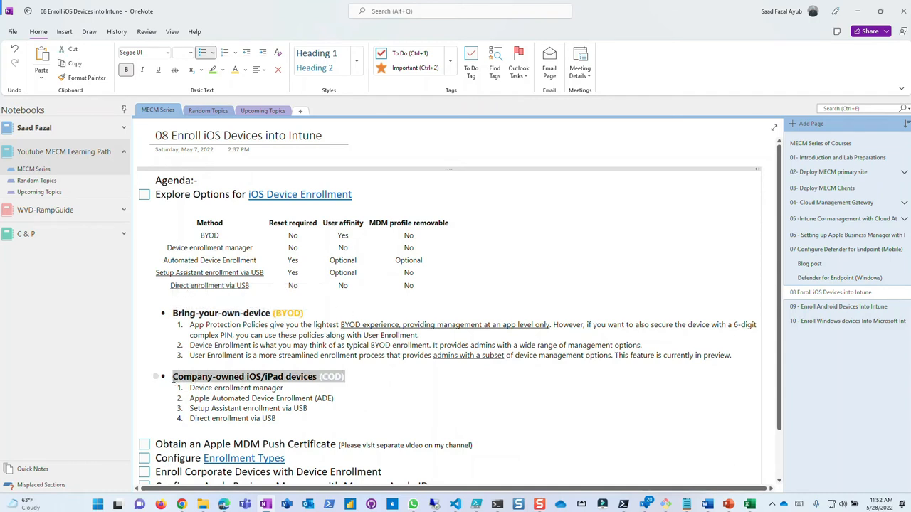
left_click(367, 379)
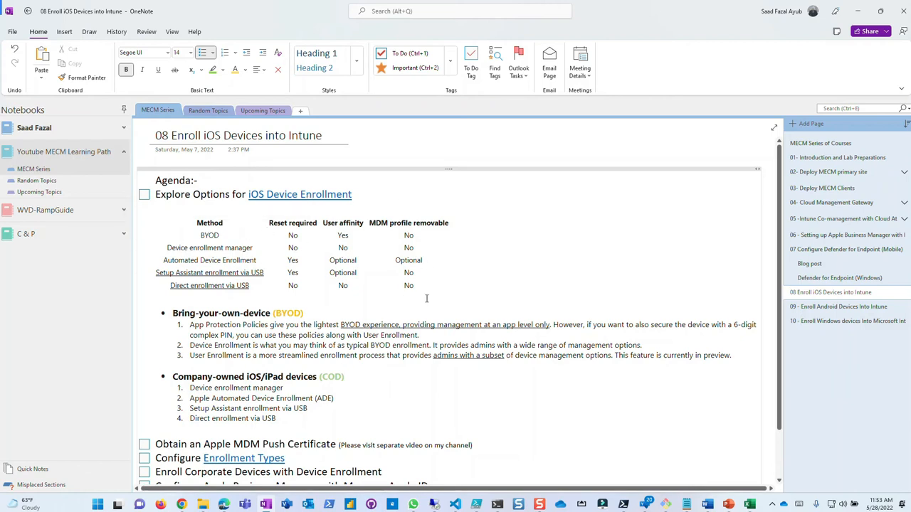
left_click_drag(449, 293, 193, 223)
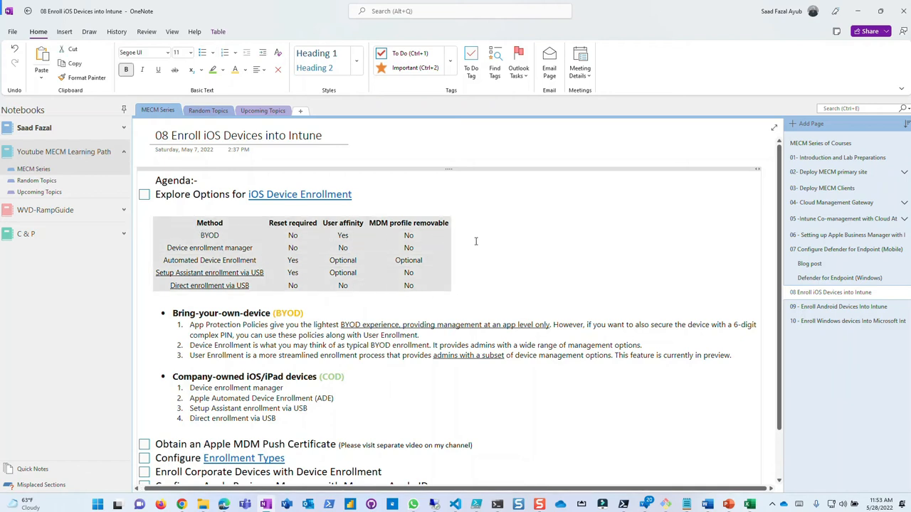
left_click(476, 242)
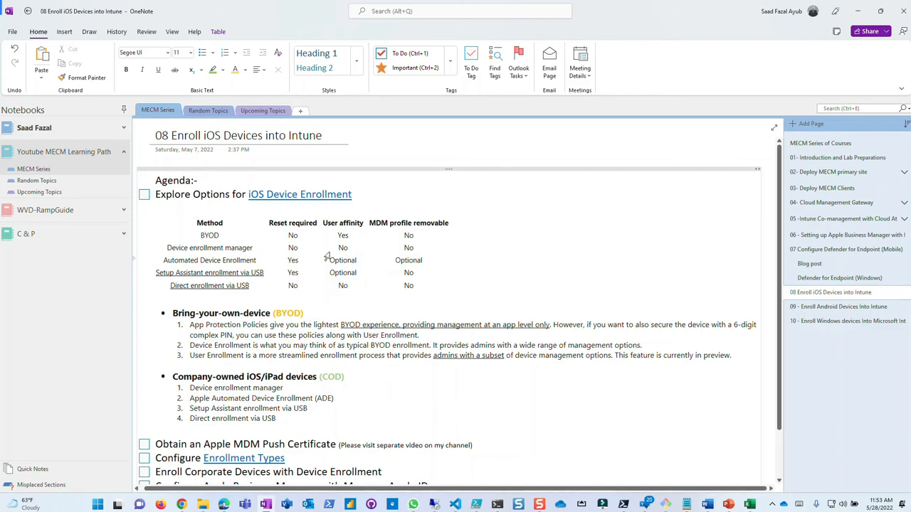
Examine the BYOD row's reset and user affinity requirements and the device enrollment manager method in the table.
left_click(436, 232)
double_click(212, 236)
double_click(294, 235)
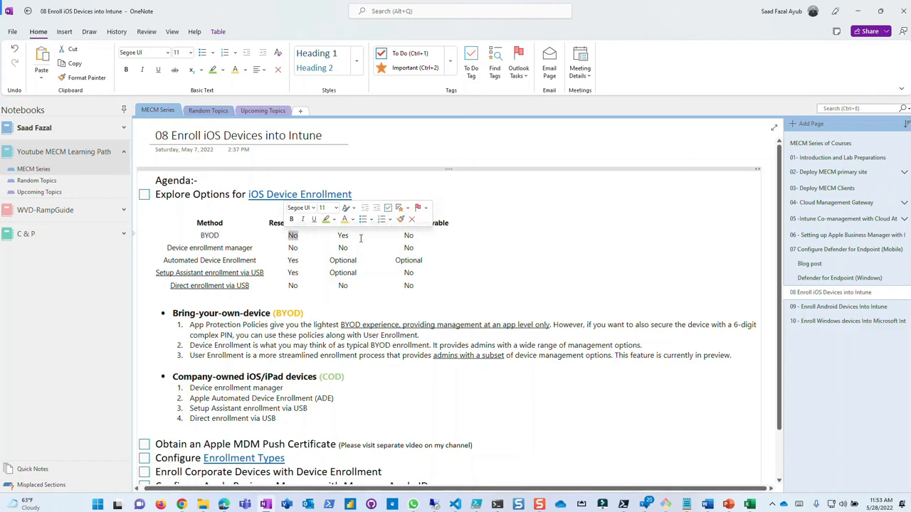
left_click(293, 235)
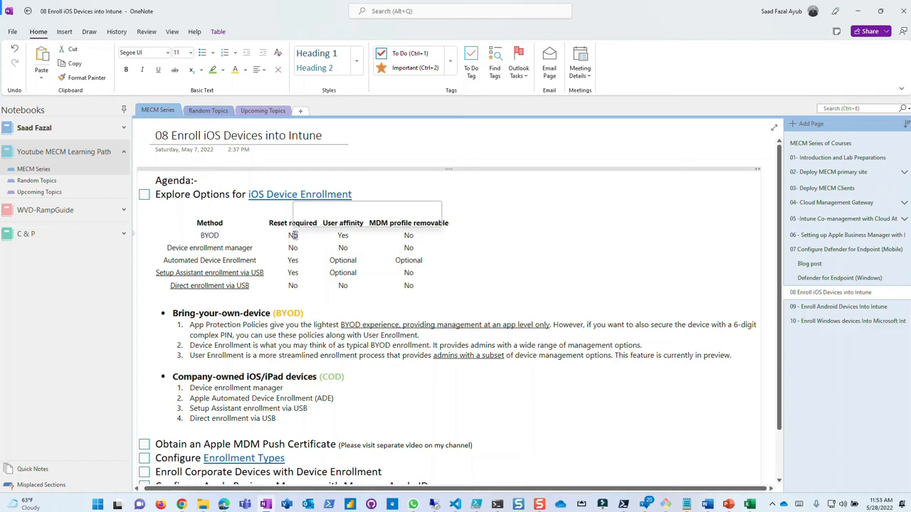
left_click(298, 235)
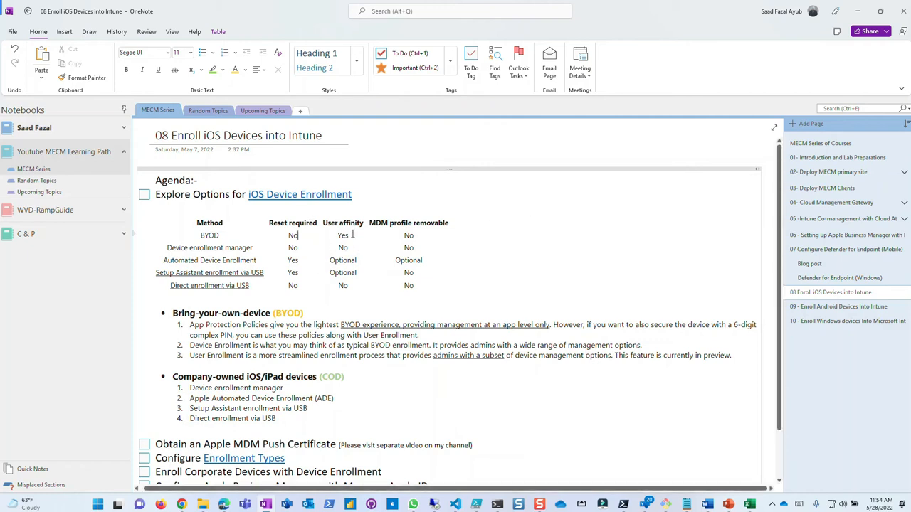
left_click_drag(352, 235, 336, 236)
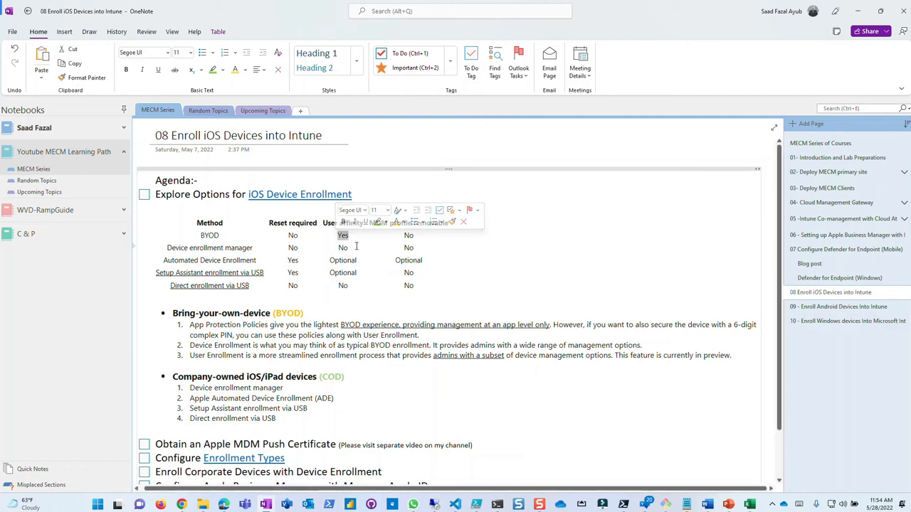
left_click(354, 239)
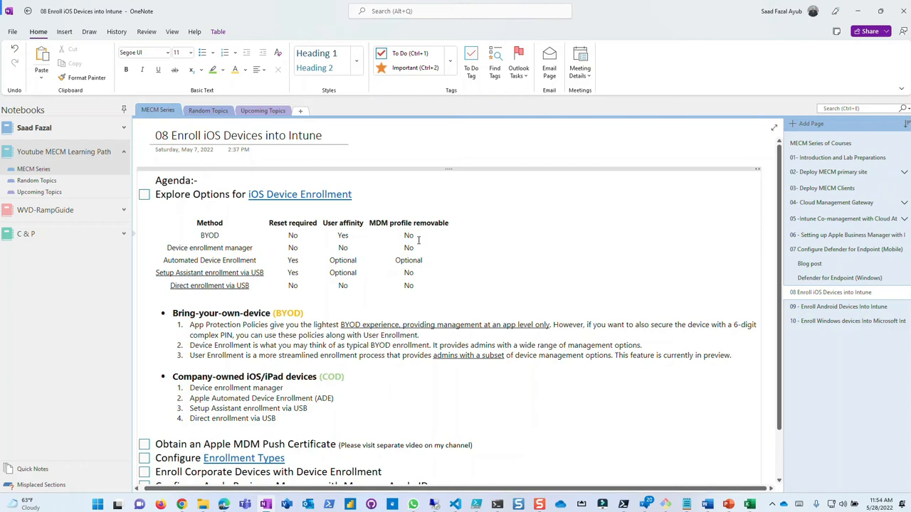
left_click_drag(169, 248, 260, 249)
left_click(258, 248)
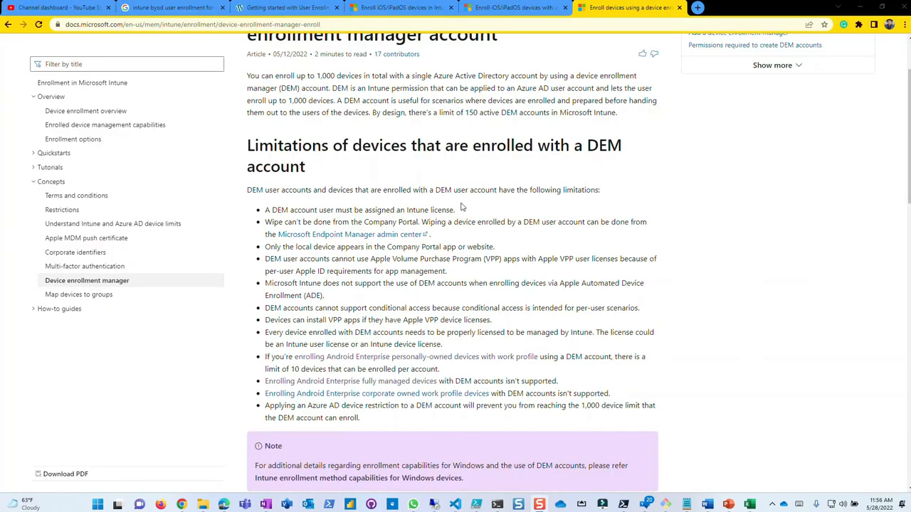
In Chrome, read the device enrollment manager article's introduction and its limitations on wiping and device visibility in Company Portal.
scroll(463, 207, "up", 2)
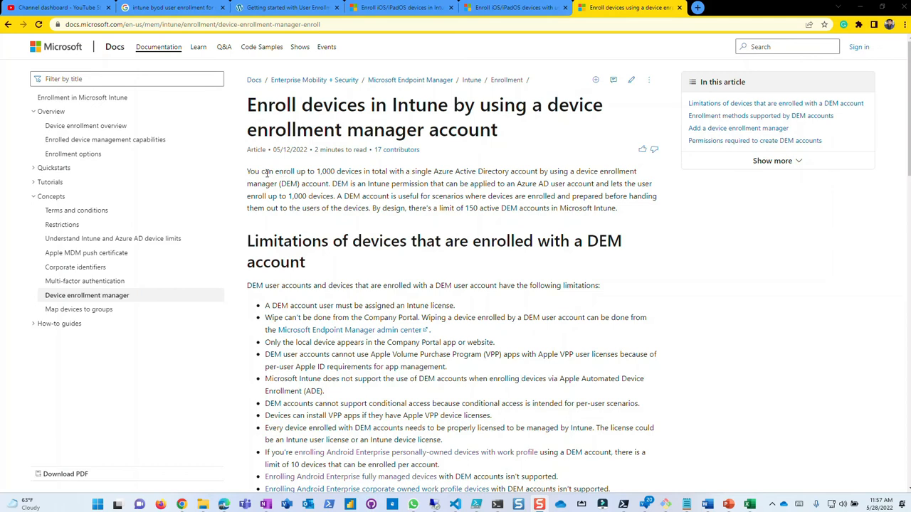
left_click_drag(250, 172, 321, 172)
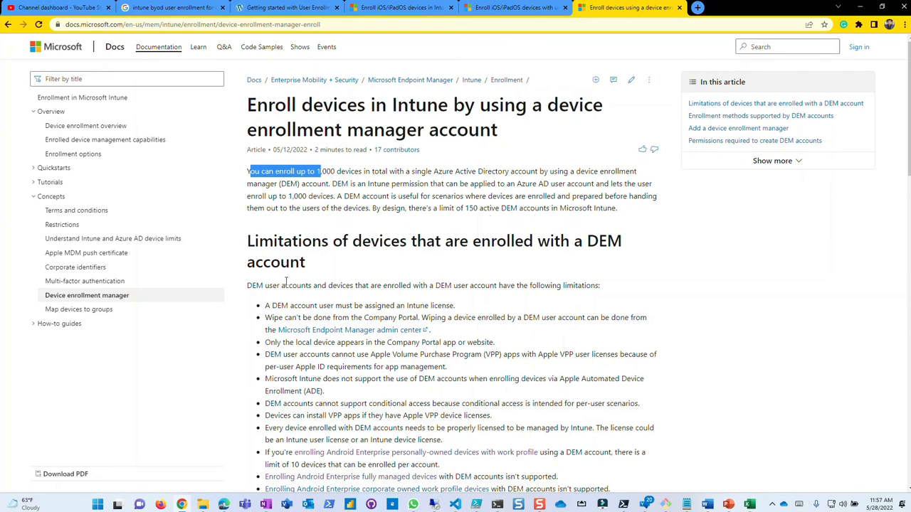
scroll(285, 282, "down", 1)
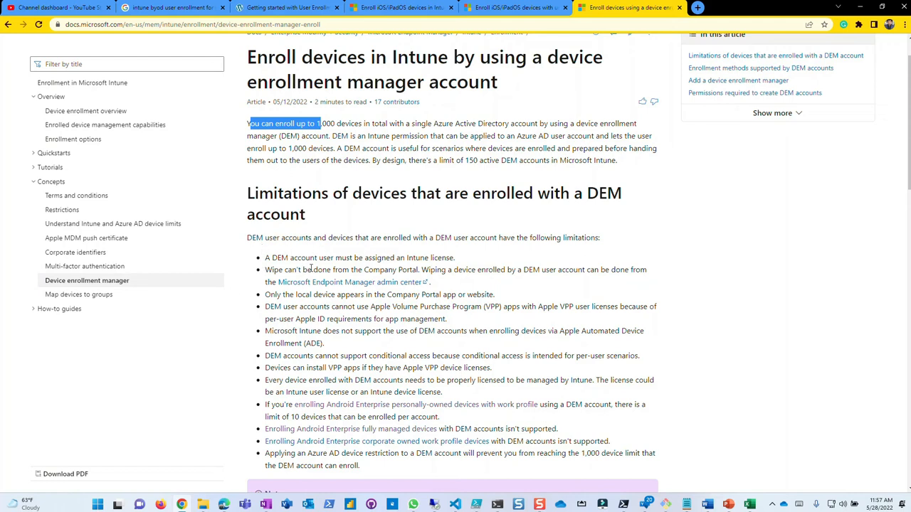
left_click_drag(266, 272, 430, 272)
left_click(450, 272)
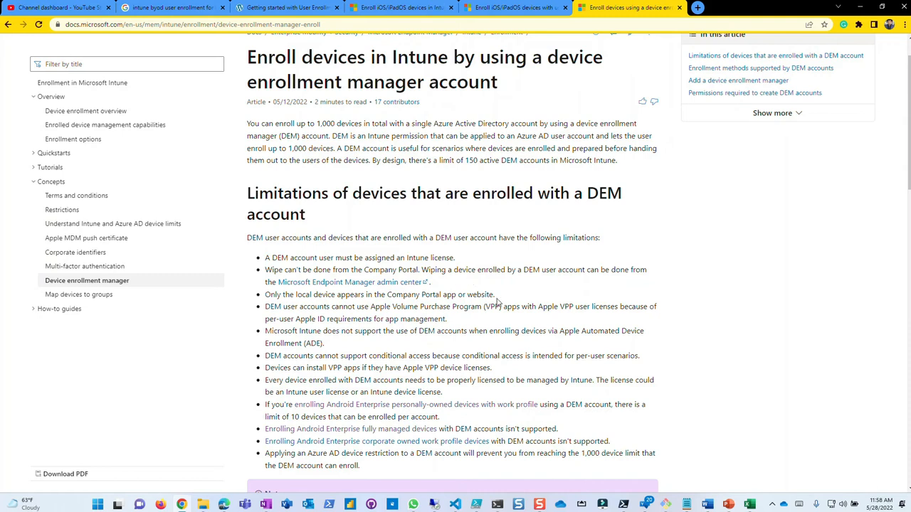
left_click_drag(497, 296, 449, 297)
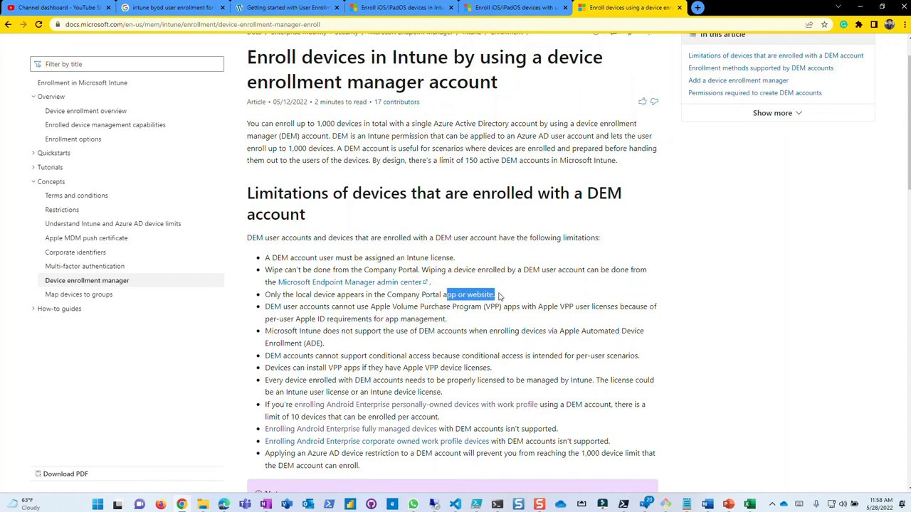
left_click(503, 296)
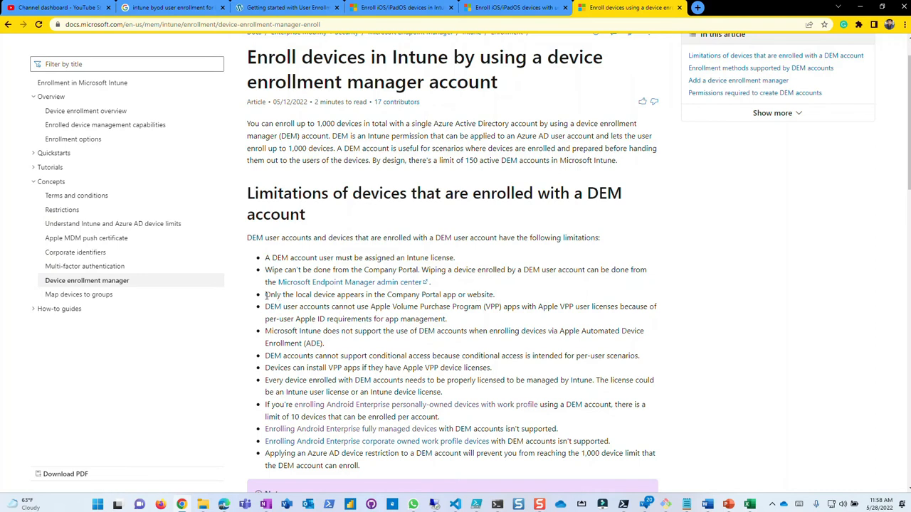
Read the DEM account limitations on Apple VPP user licenses and Apple Automated Device Enrollment, highlighting each bullet.
left_click_drag(265, 295, 335, 313)
left_click(335, 313)
left_click_drag(264, 307, 507, 307)
left_click(541, 308)
left_click_drag(448, 319, 263, 314)
left_click(454, 325)
left_click_drag(266, 332, 631, 342)
left_click(452, 340)
left_click_drag(328, 346, 263, 329)
left_click(354, 351)
left_click_drag(326, 345, 265, 331)
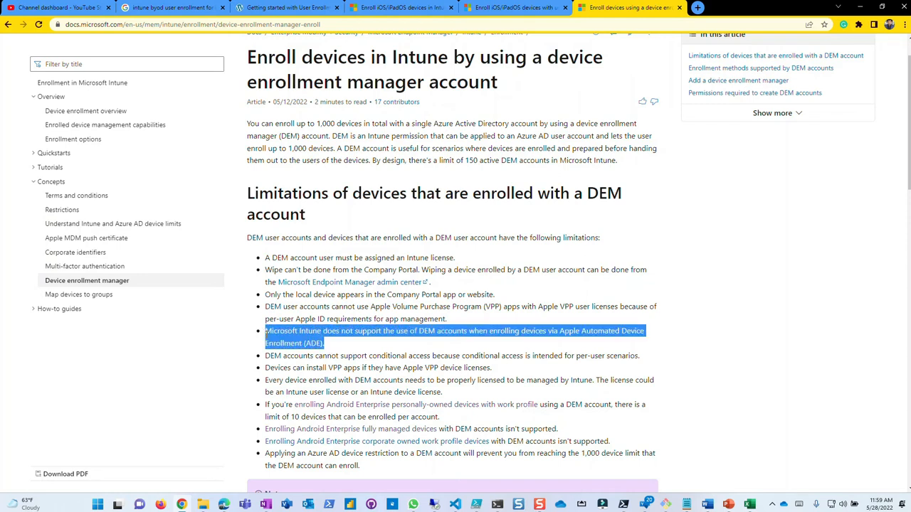
left_click(336, 350)
Read the DEM account limitations on conditional access and VPP device licenses, and skim the rest of the list.
left_click_drag(266, 356, 644, 360)
left_click(644, 360)
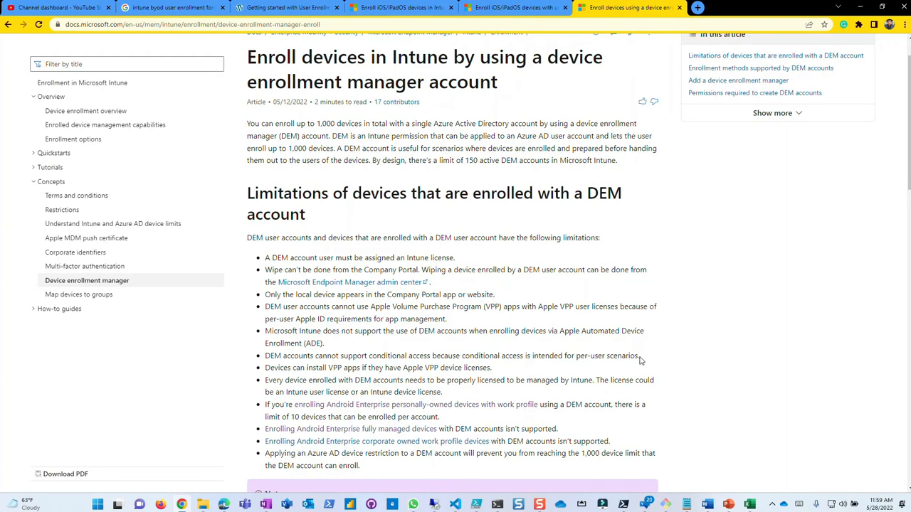
left_click_drag(640, 357, 265, 359)
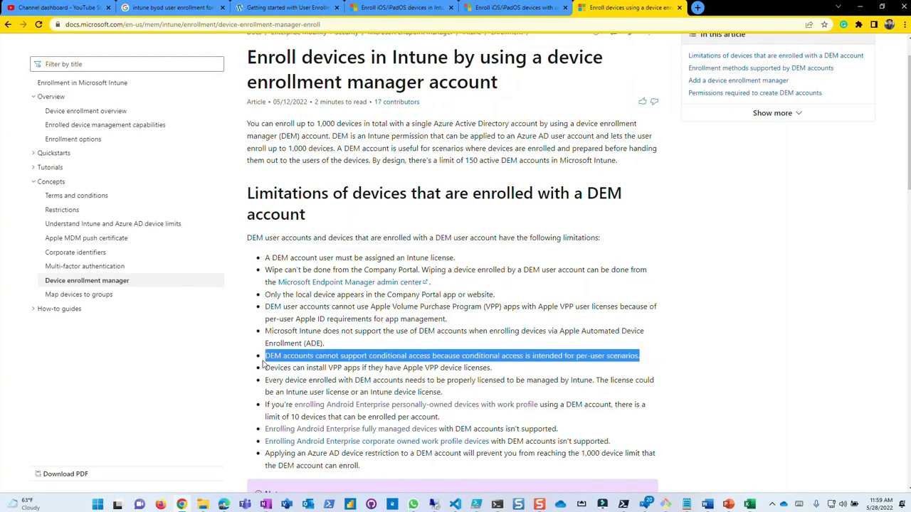
left_click(478, 349)
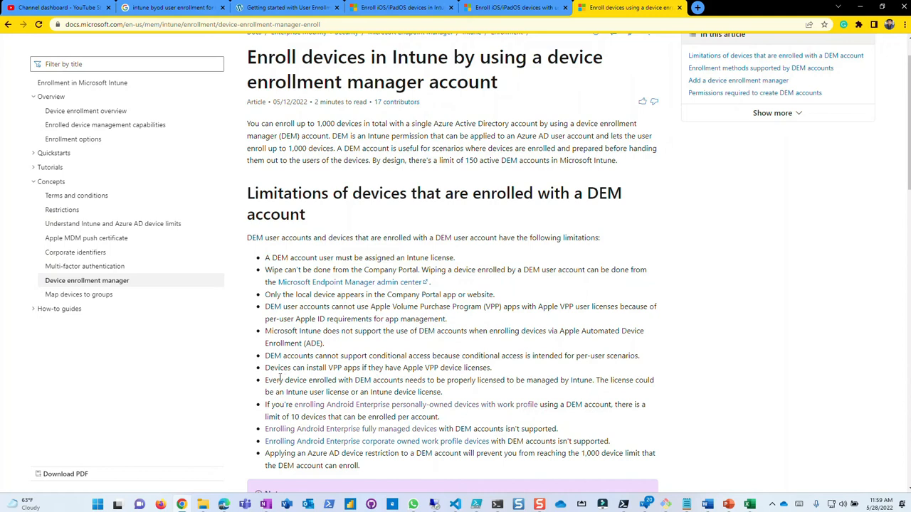
left_click_drag(274, 368, 329, 369)
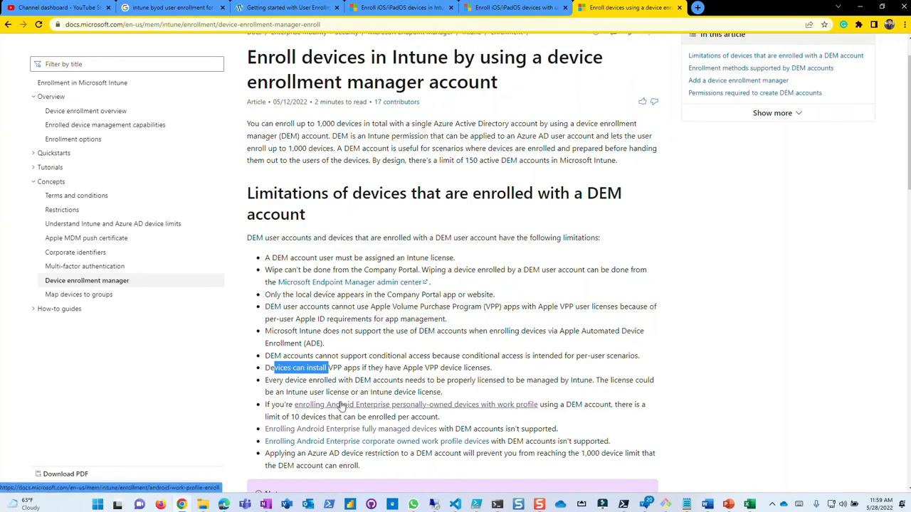
scroll(334, 411, "down", 1)
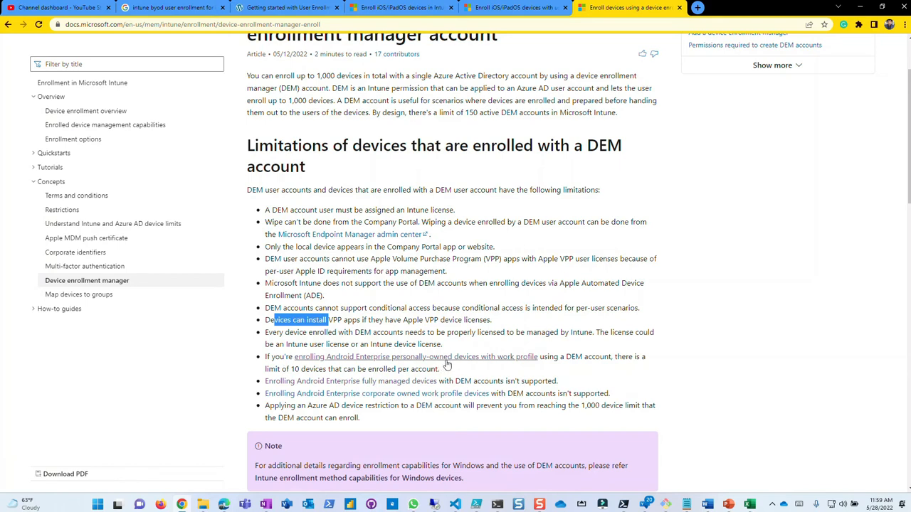
scroll(313, 434, "down", 3)
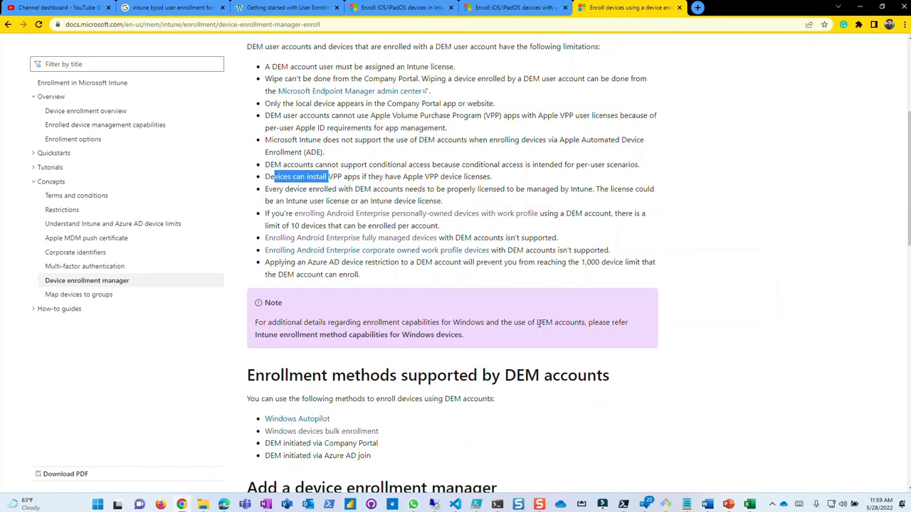
scroll(450, 315, "up", 3)
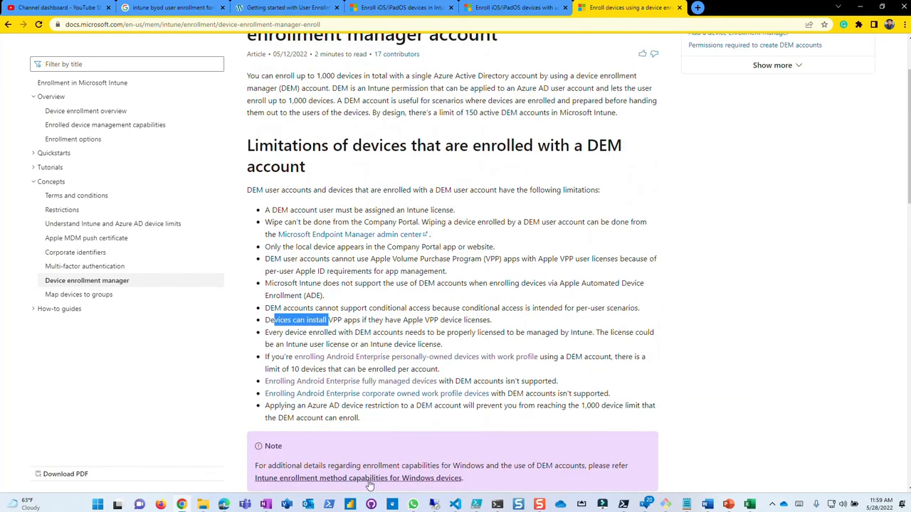
Switch back to OneNote and examine the Automated Device Enrollment row's reset, user affinity and MDM profile removal entries.
left_click(265, 505)
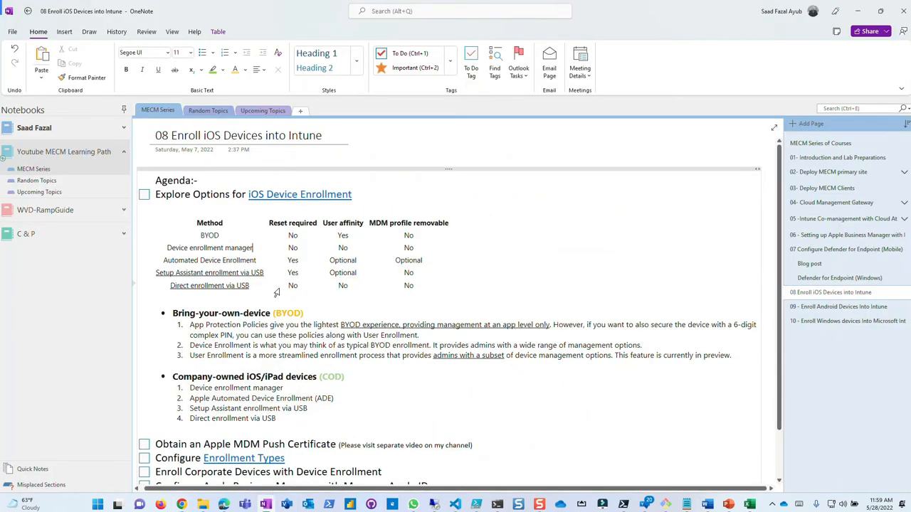
left_click(435, 506)
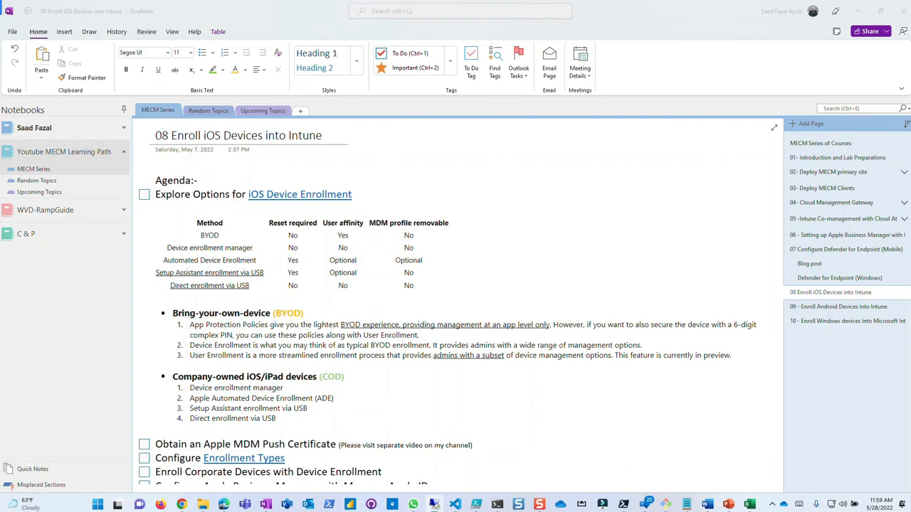
left_click(214, 157)
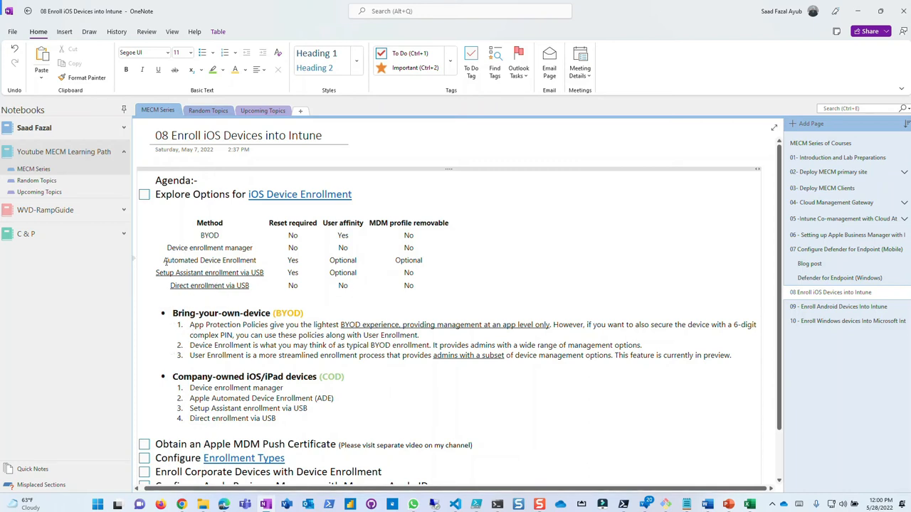
left_click_drag(258, 261, 163, 260)
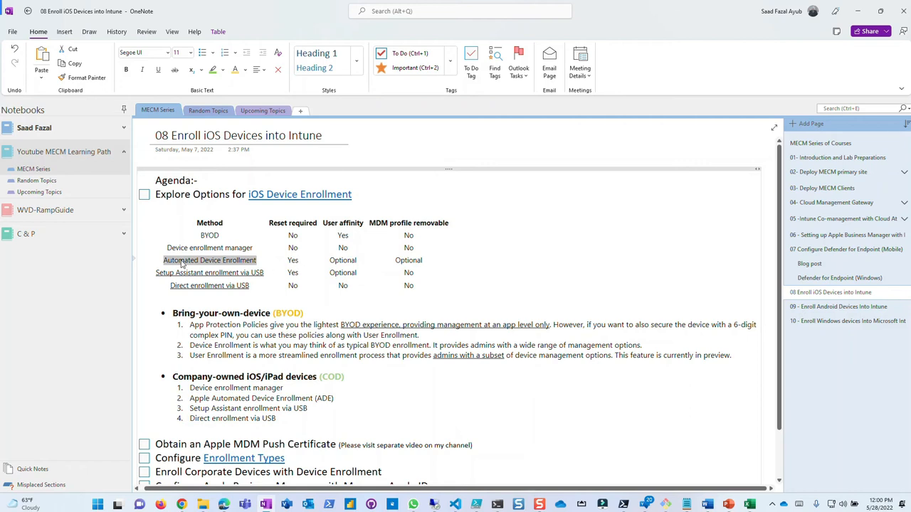
double_click(298, 261)
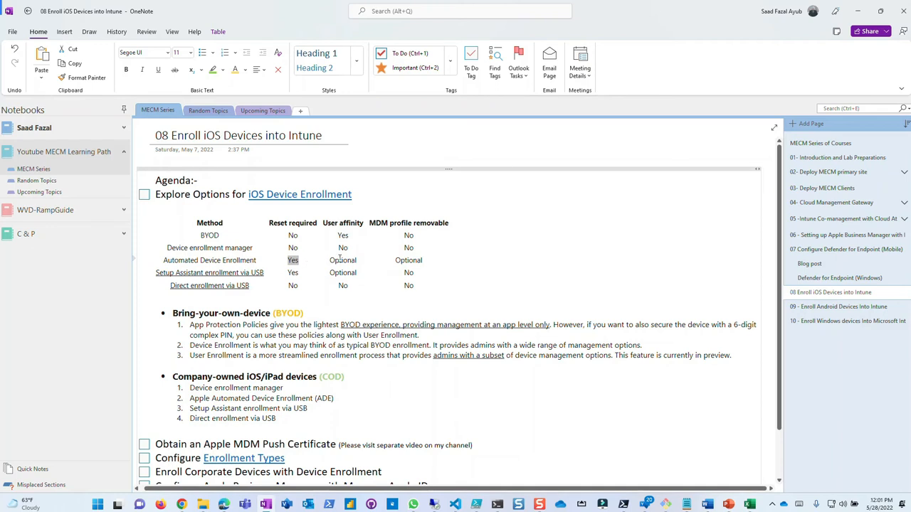
left_click_drag(358, 261, 326, 260)
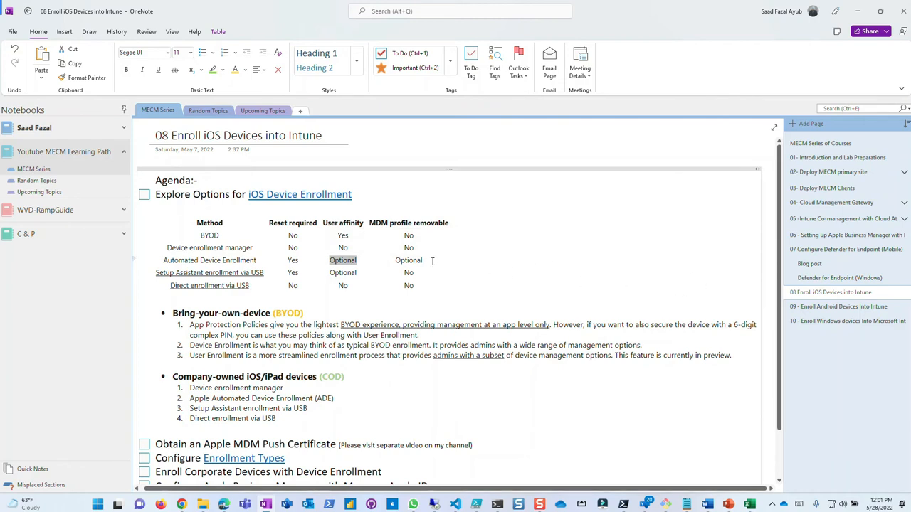
left_click_drag(427, 261, 395, 261)
left_click(357, 292)
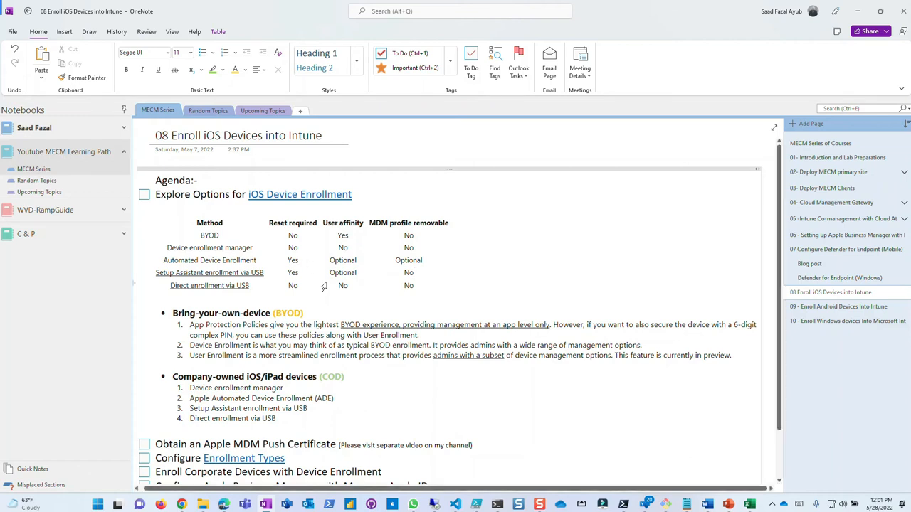
Highlight the reset-required entry for Setup Assistant enrollment via USB in the methods table.
scroll(308, 296, "down", 1)
scroll(308, 296, "down", 2)
left_click_drag(300, 200, 290, 202)
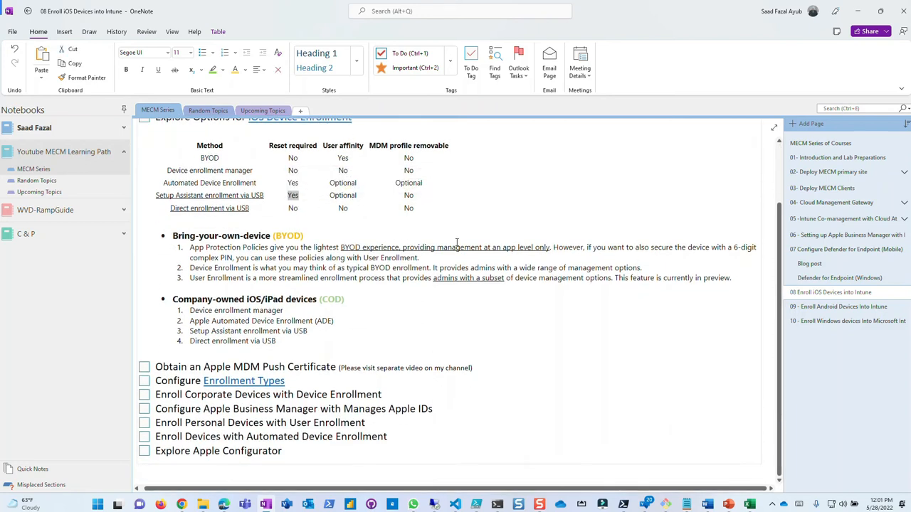
Highlight the Direct enrollment via USB method, and open the linked iOS Device Enrollment article in a maximized browser window.
left_click_drag(250, 209, 157, 212)
left_click(272, 215)
scroll(299, 221, "up", 2)
left_click(311, 195)
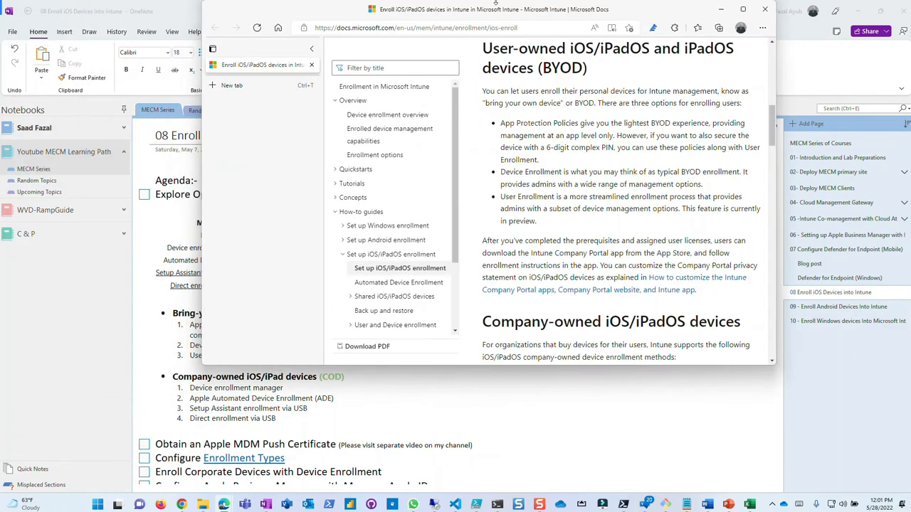
double_click(539, 12)
scroll(370, 147, "up", 8)
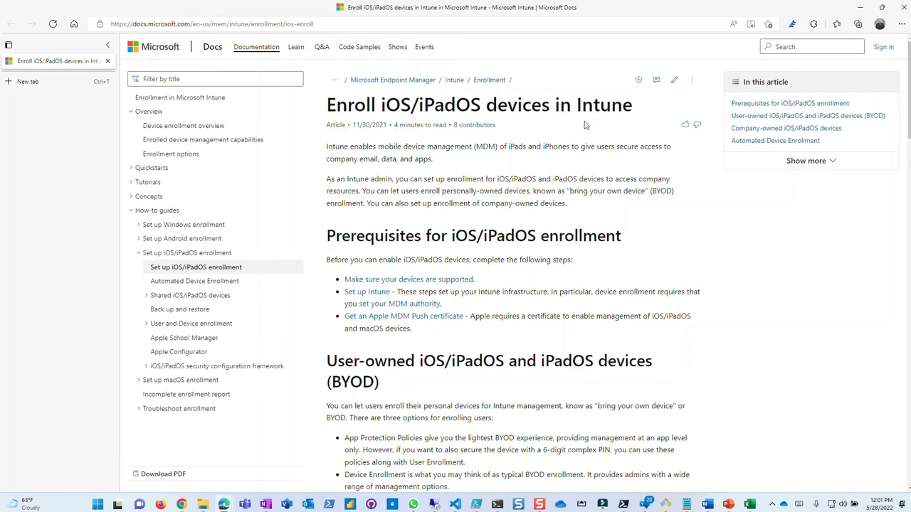
Read the article's user-owned (BYOD) section, highlighting its heading, and skim the company-owned iOS/iPadOS devices section.
scroll(371, 275, "down", 3)
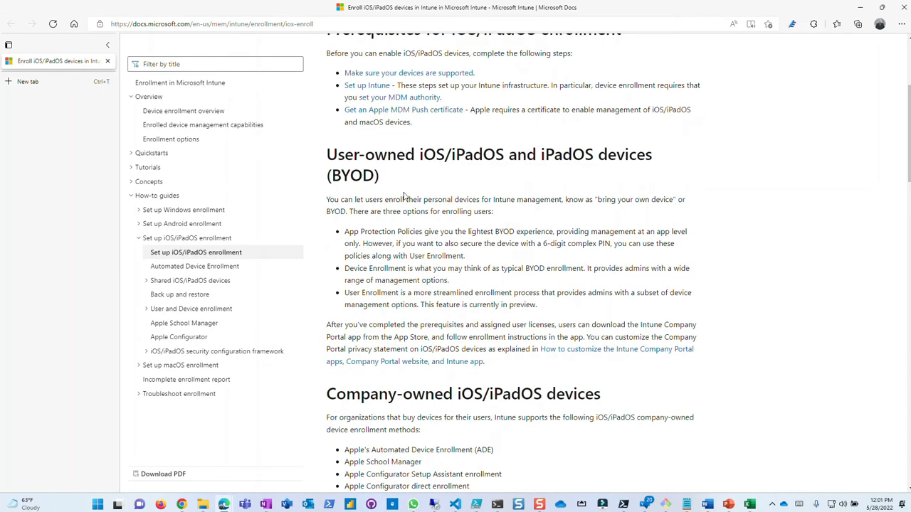
left_click_drag(395, 186, 326, 154)
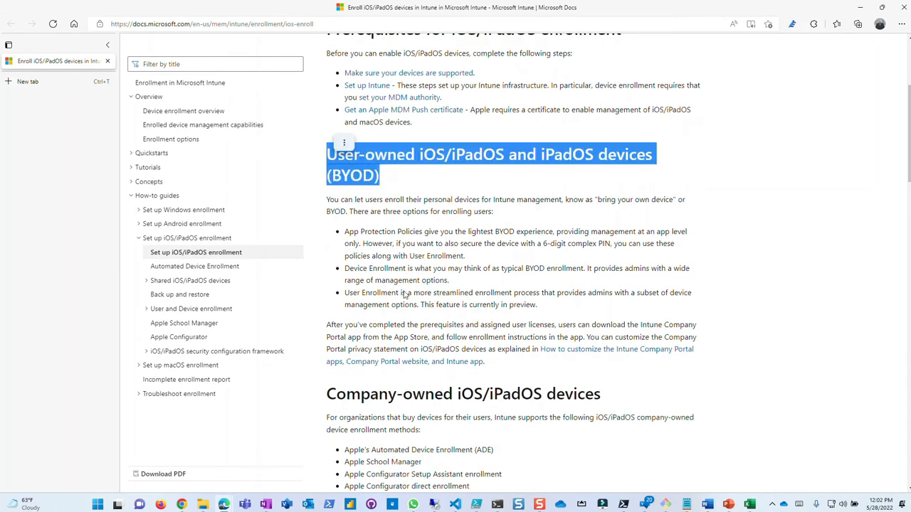
scroll(403, 285, "down", 4)
scroll(468, 320, "down", 5)
scroll(469, 423, "up", 5)
scroll(469, 423, "up", 5)
left_click(489, 319)
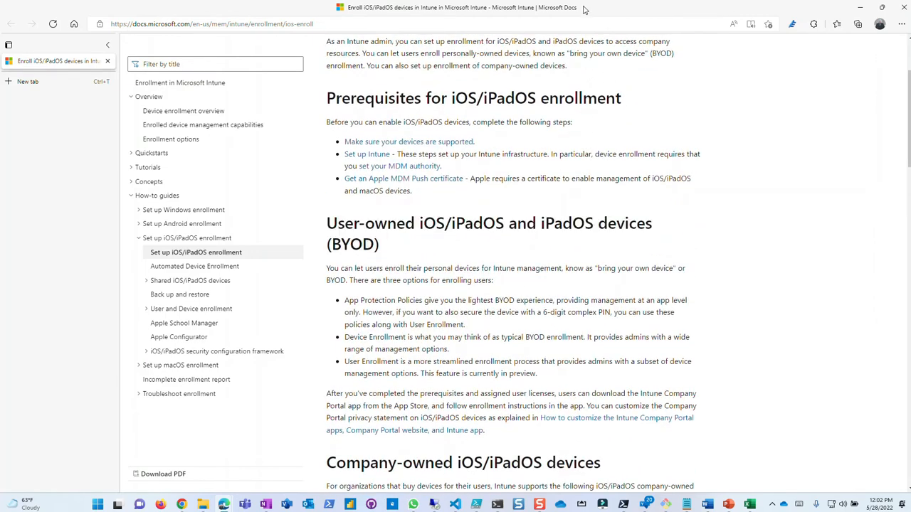
Return to the OneNote page and highlight the three enrollment options under Bring-your-own-device (BYOD).
left_click_drag(585, 10, 1, 164)
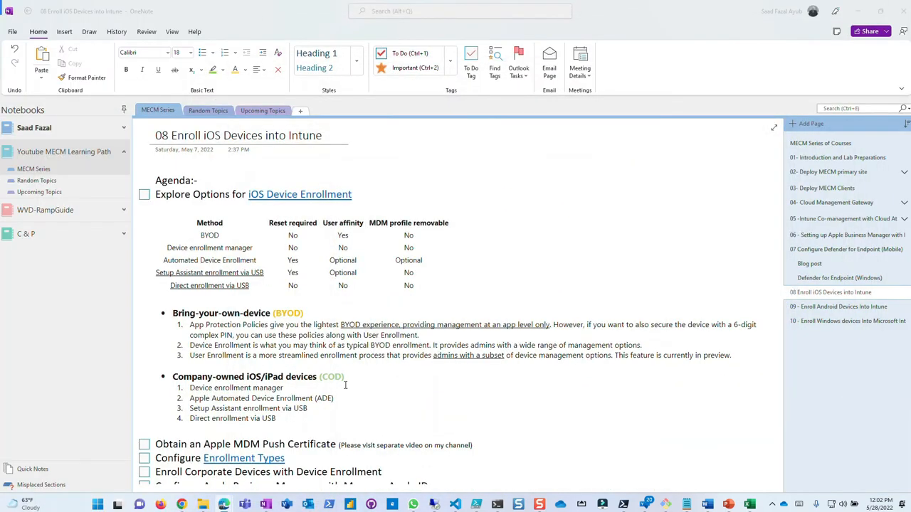
left_click_drag(747, 358, 188, 327)
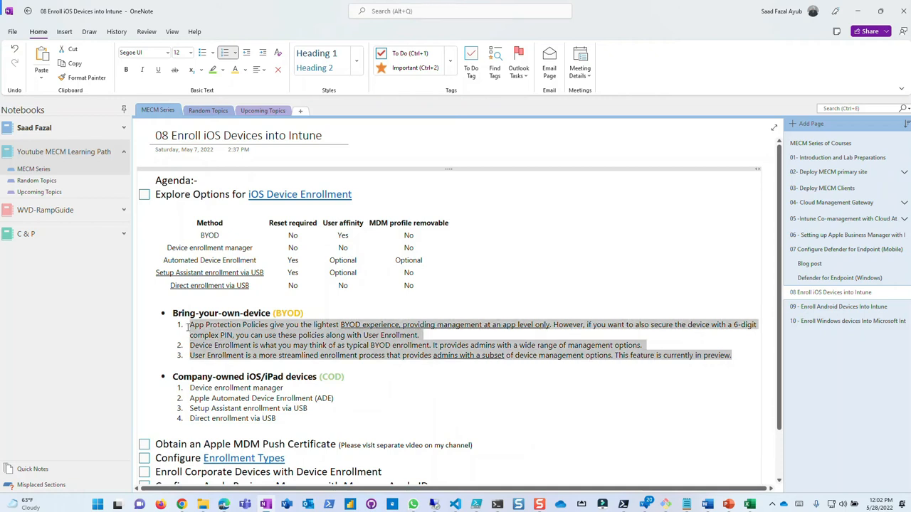
left_click(518, 298)
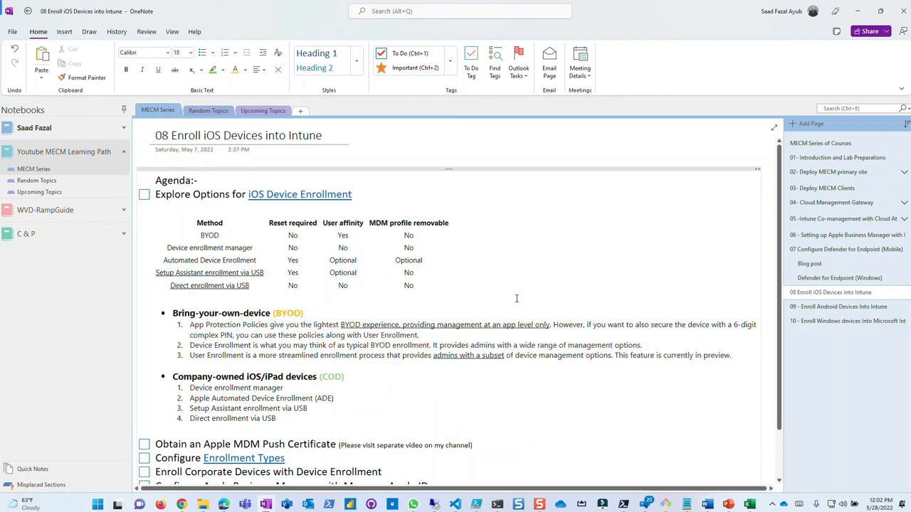
Highlight the four enrollment methods listed under Company-owned iOS/iPad devices (COD).
scroll(363, 386, "down", 2)
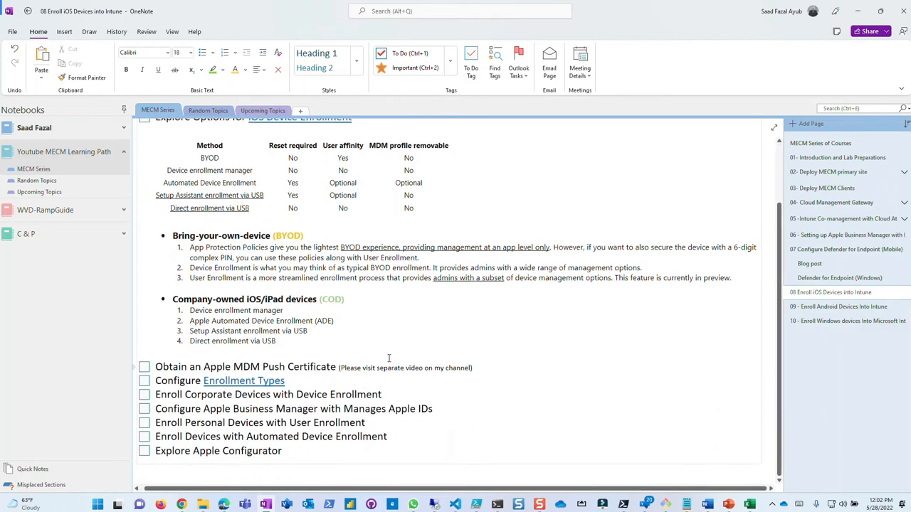
left_click_drag(303, 343, 187, 311)
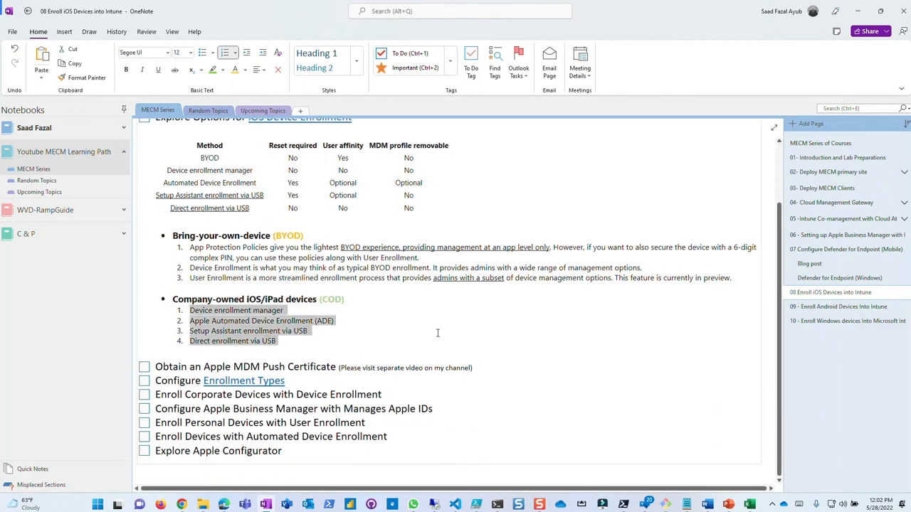
left_click(337, 337)
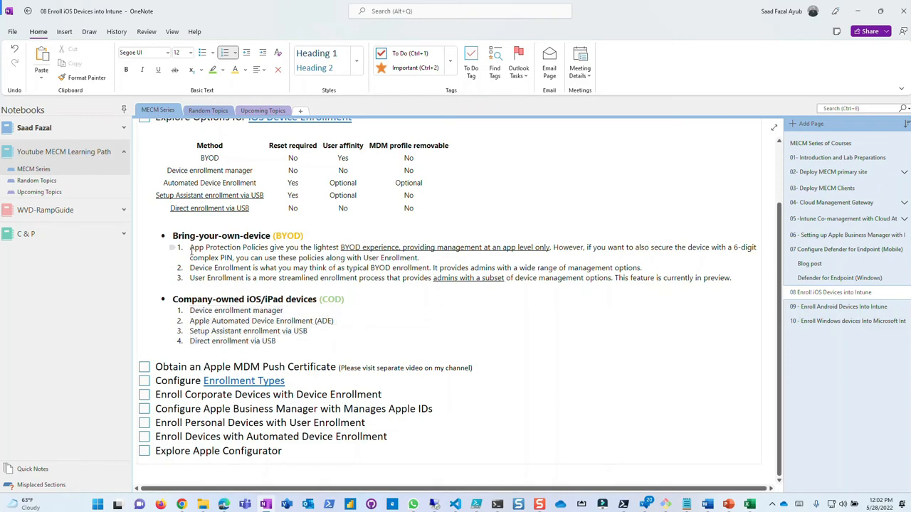
Go back over the BYOD section, highlighting its App Protection Policies, Device Enrollment and User Enrollment descriptions again.
scroll(192, 251, "up", 2)
scroll(206, 252, "down", 2)
left_click_drag(736, 278, 191, 248)
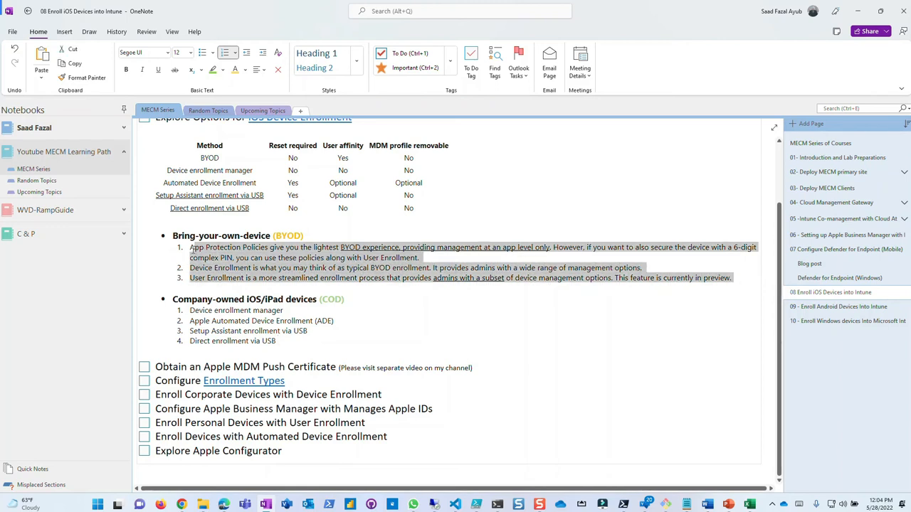
left_click(437, 229)
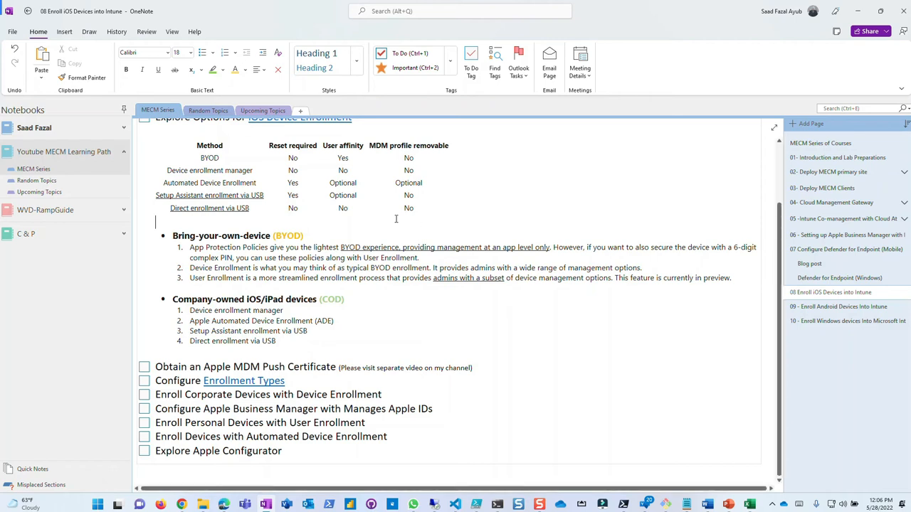
left_click(415, 225)
left_click_drag(733, 280, 190, 247)
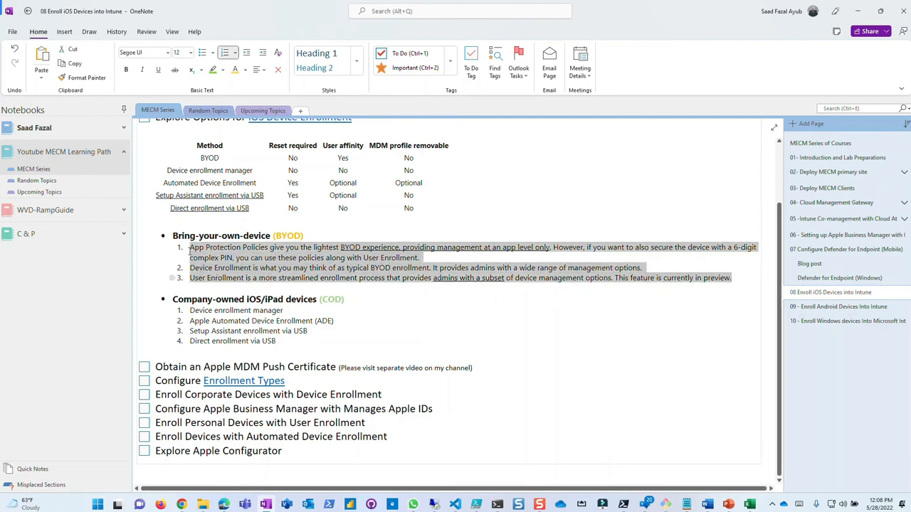
left_click(394, 348)
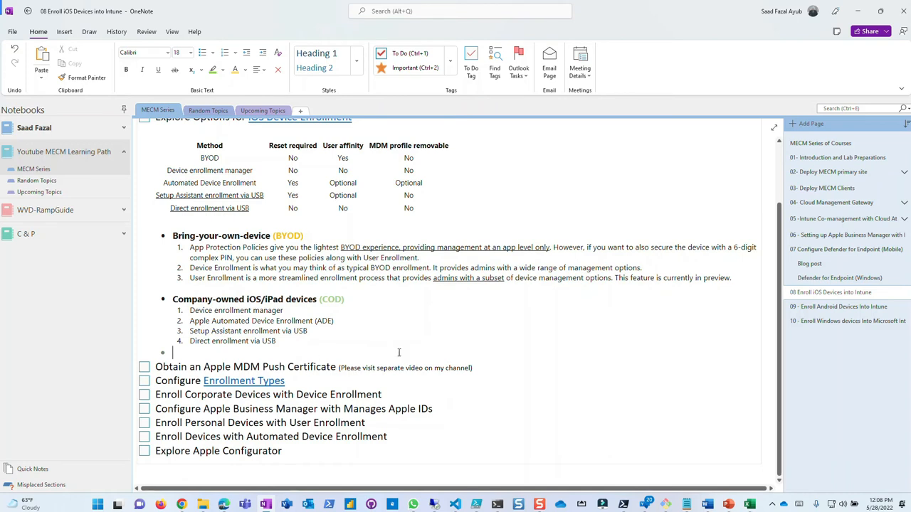
Review the agenda item Obtain an Apple MDM Push Certificate, highlighting its separate-video note and the item text.
scroll(288, 366, "up", 3)
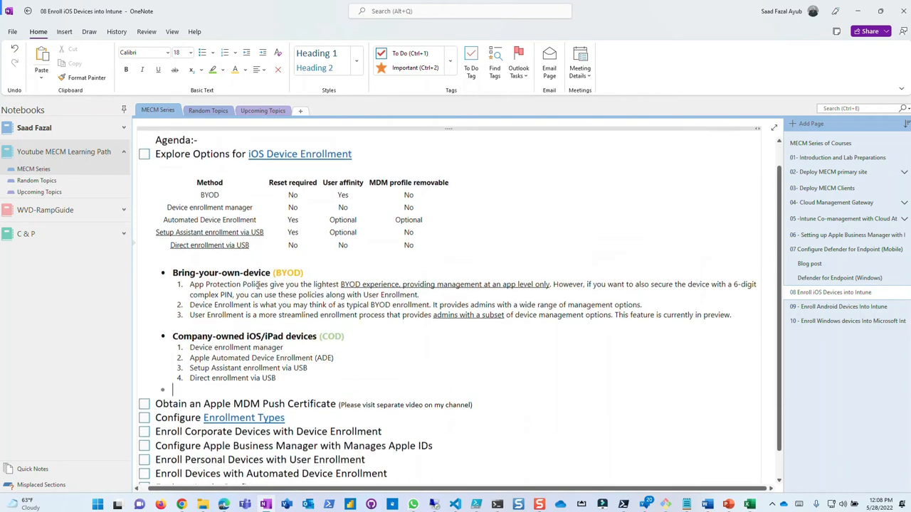
scroll(288, 365, "down", 3)
scroll(290, 365, "down", 3)
scroll(281, 335, "up", 2)
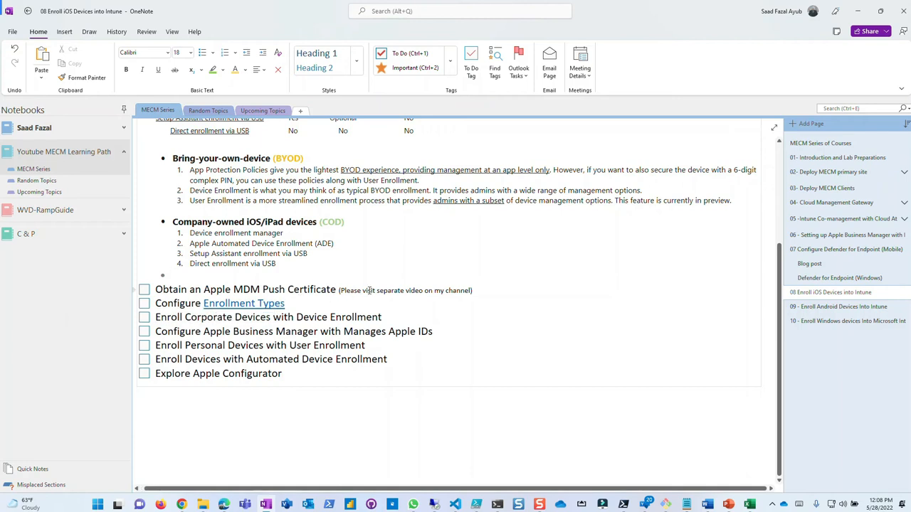
left_click_drag(486, 292, 338, 292)
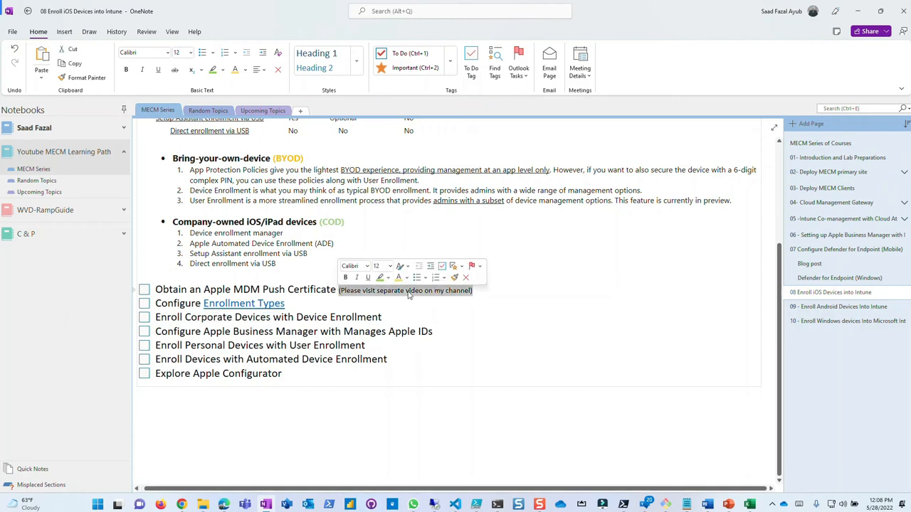
left_click(509, 292)
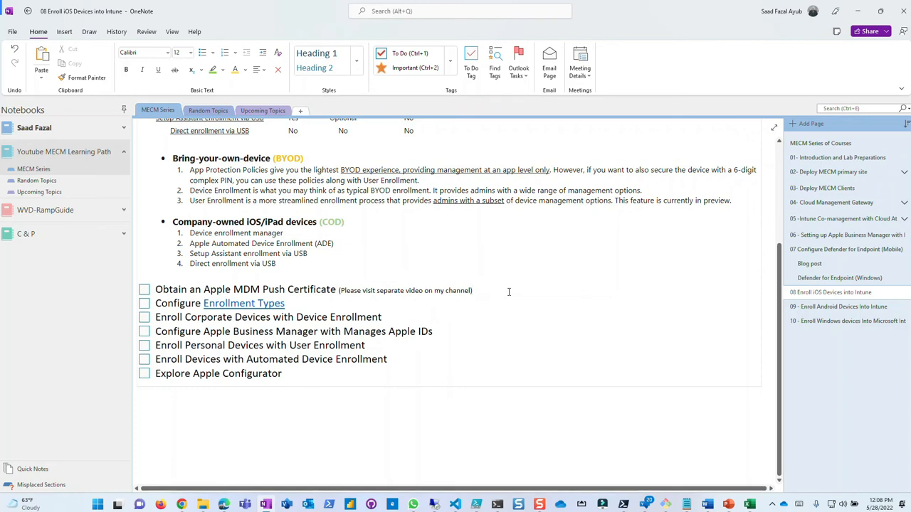
left_click_drag(335, 291, 155, 289)
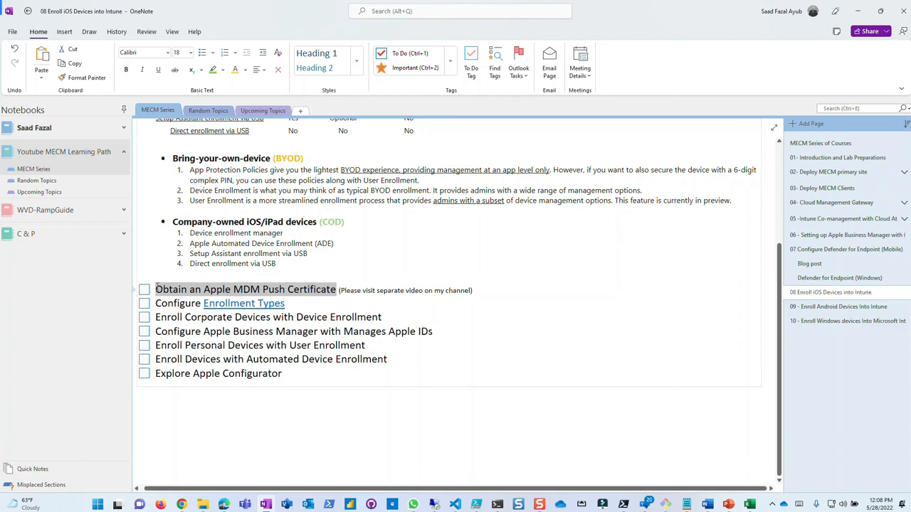
scroll(384, 278, "up", 2)
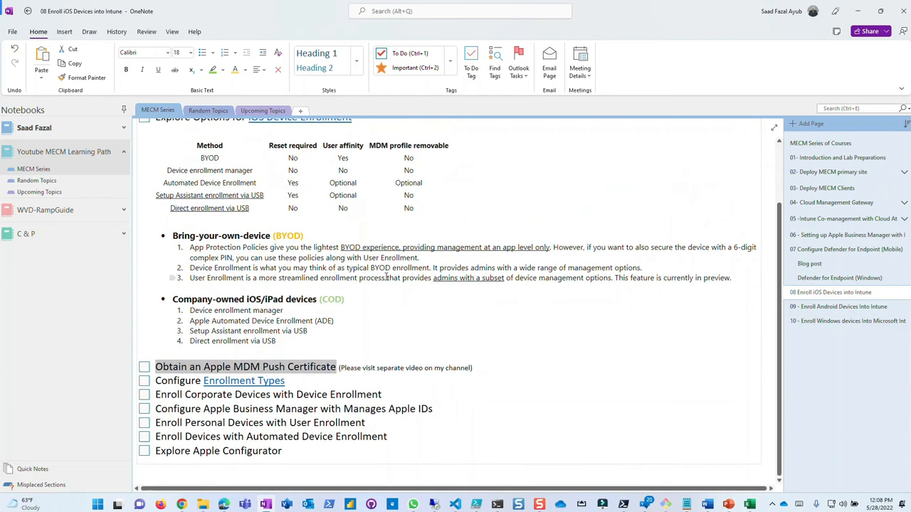
scroll(386, 277, "up", 2)
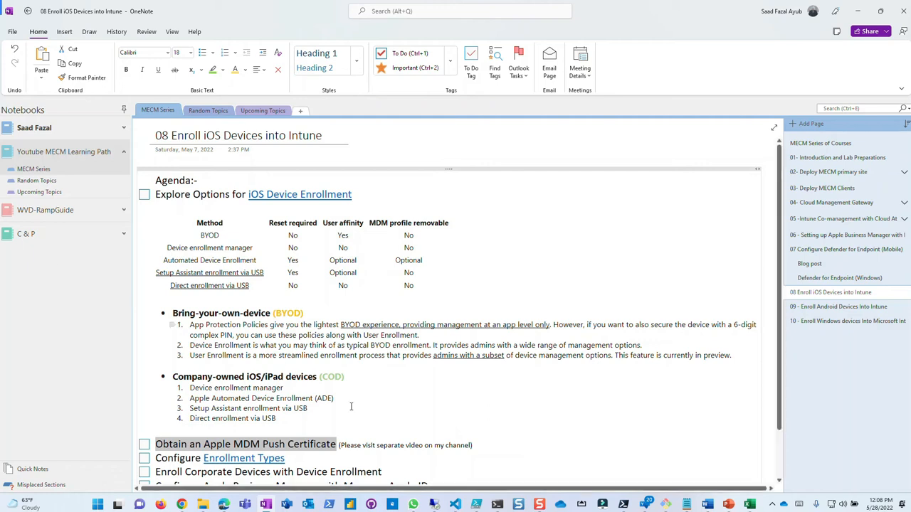
Switch to the remote desktop session and open iOS/iPadOS enrollment under Devices in Endpoint Manager, discarding the unsaved policy edits.
left_click(435, 505)
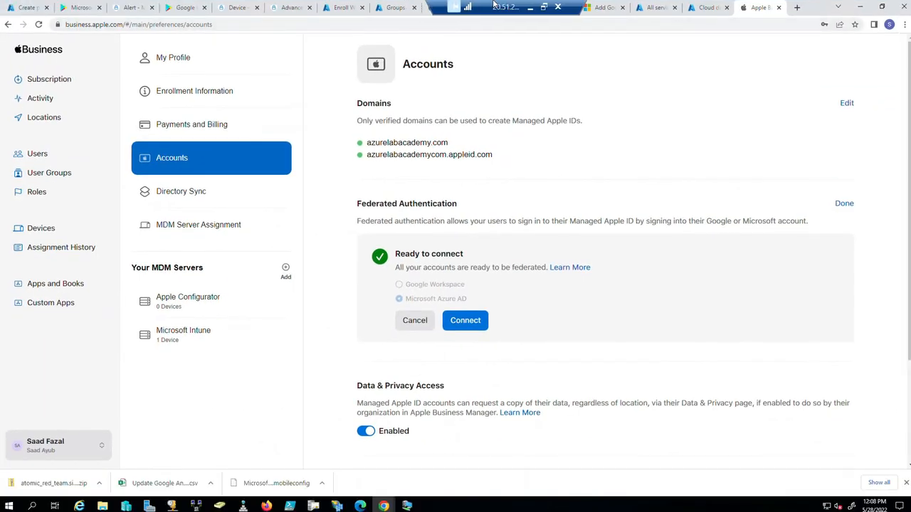
left_click(39, 8)
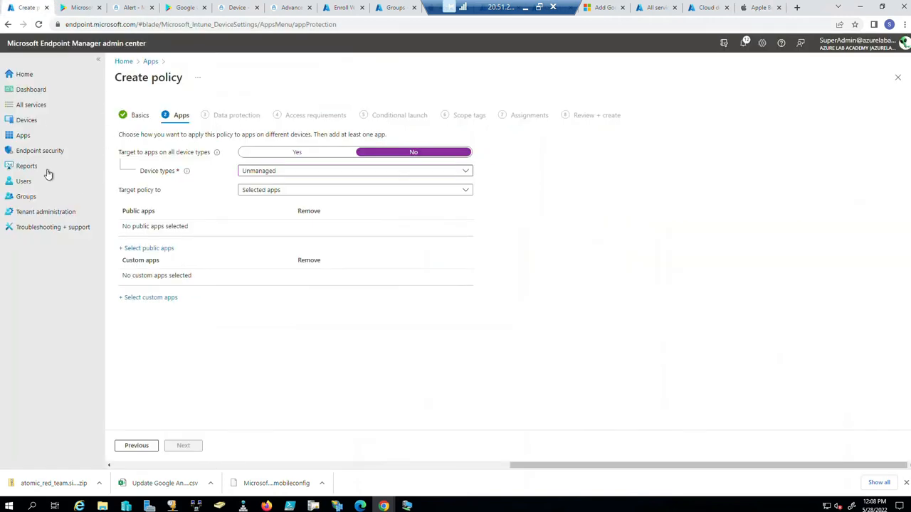
left_click(27, 121)
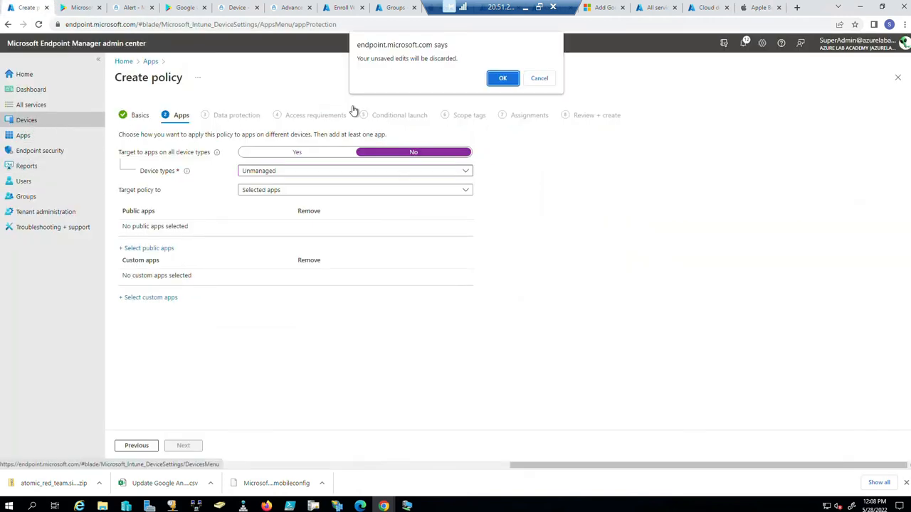
left_click(503, 79)
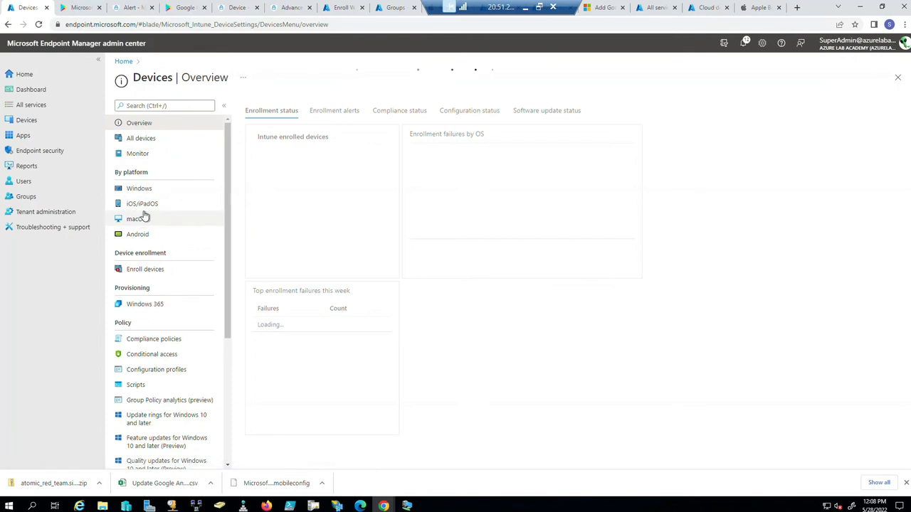
left_click(143, 204)
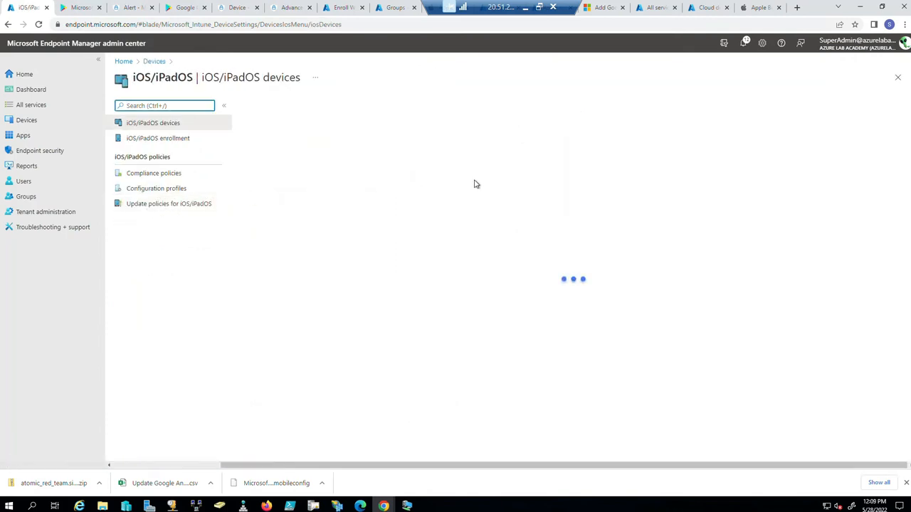
left_click(156, 140)
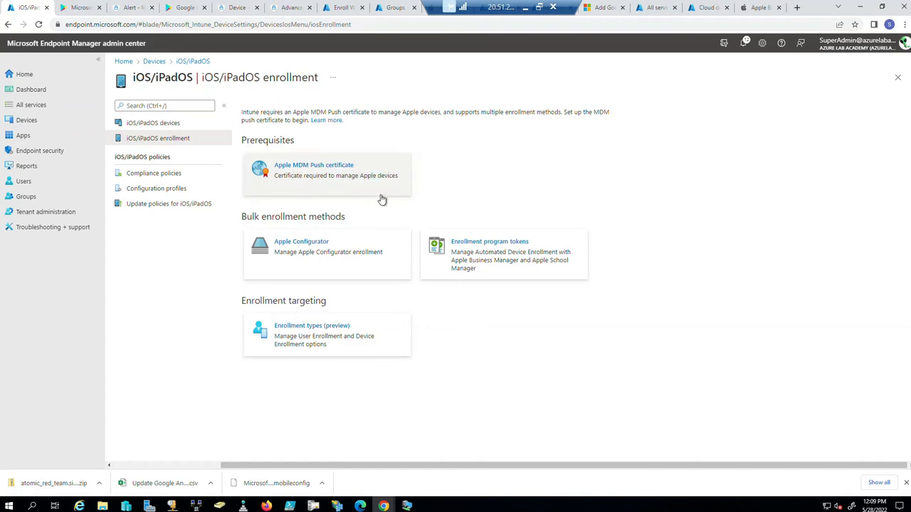
Return to OneNote and mark the agenda item Obtain an Apple MDM Push Certificate as completed.
left_click(526, 7)
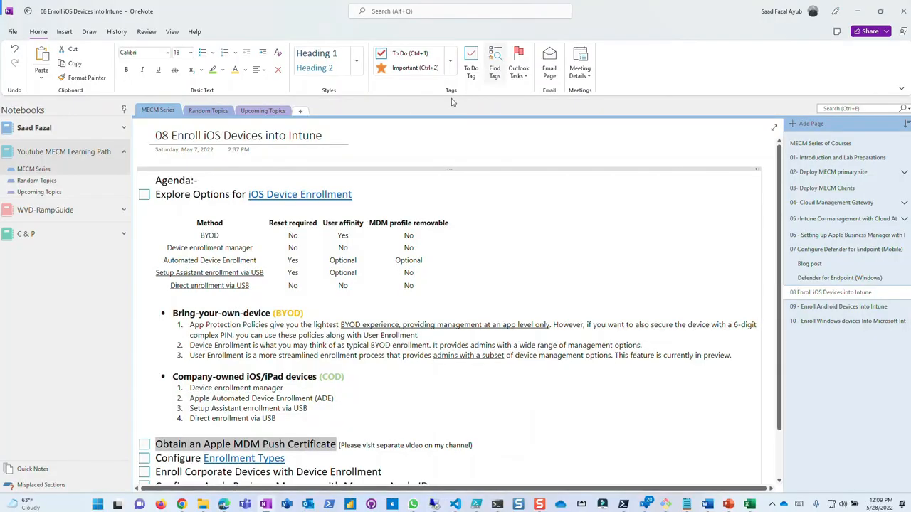
left_click(144, 445)
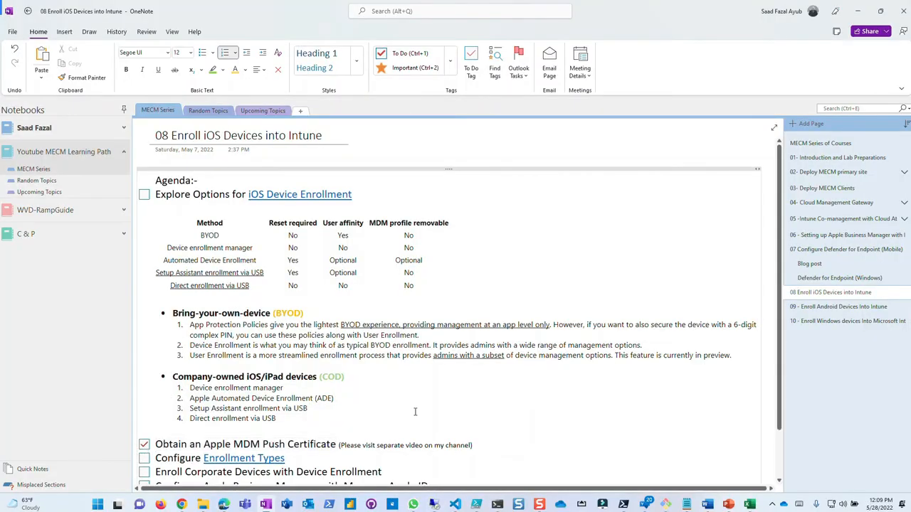
scroll(415, 412, "down", 5)
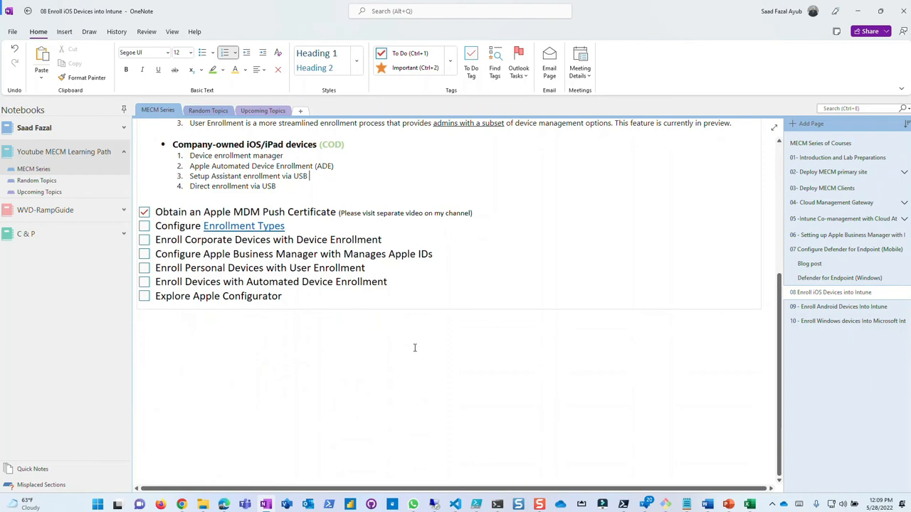
Highlight the BYOD statement that App Protection Policies provide management at an app level only.
scroll(420, 320, "up", 4)
scroll(417, 318, "up", 1)
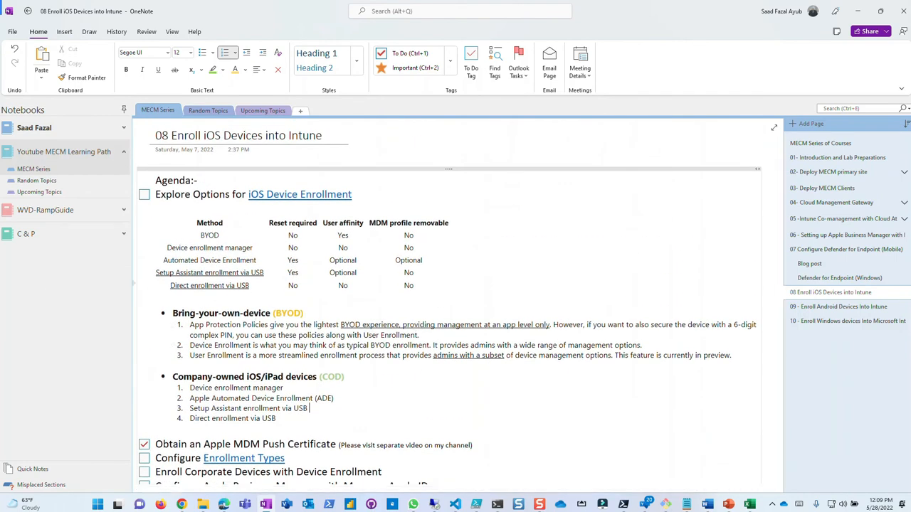
left_click_drag(190, 326, 550, 326)
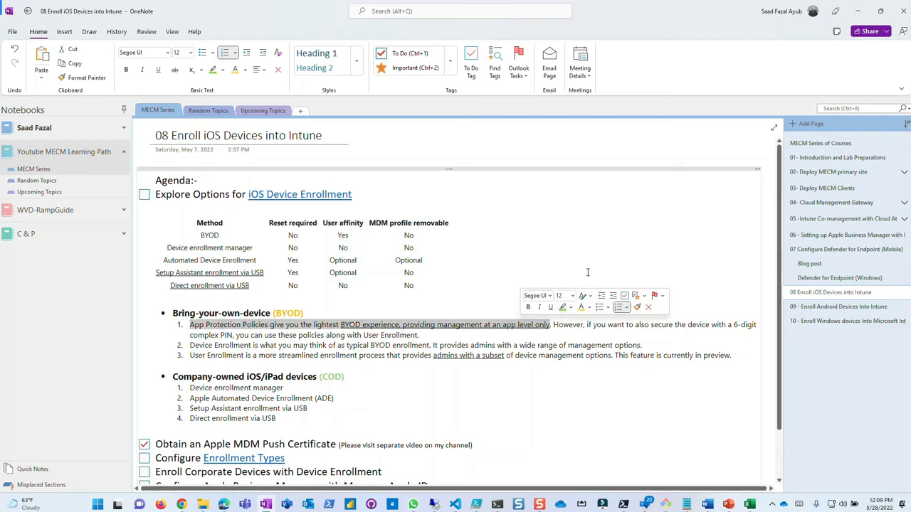
left_click(628, 252)
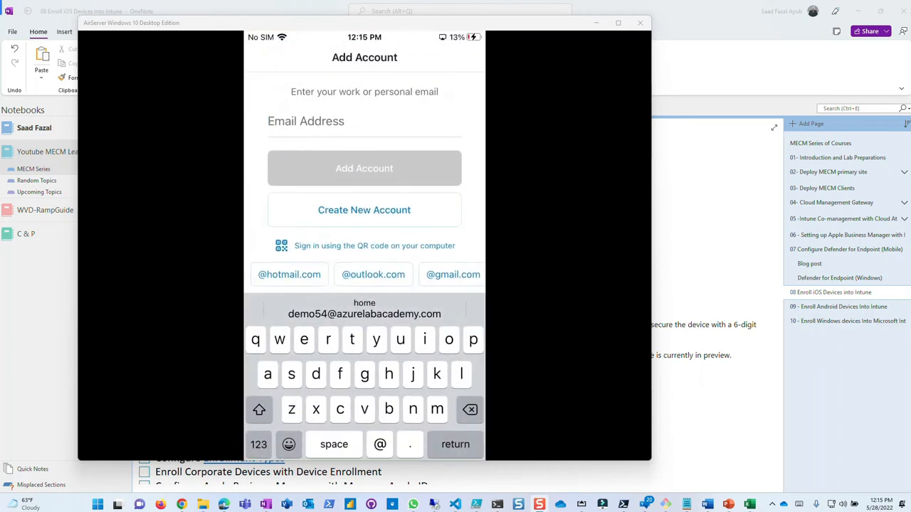
Add the suggested demo work account in Company Portal on the iPhone and sign in through Authenticator with the account password.
left_click(364, 309)
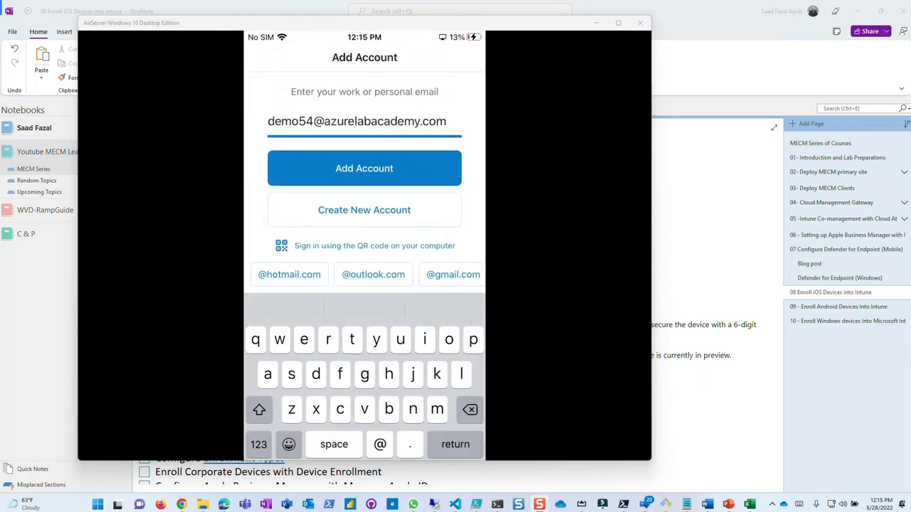
left_click(364, 168)
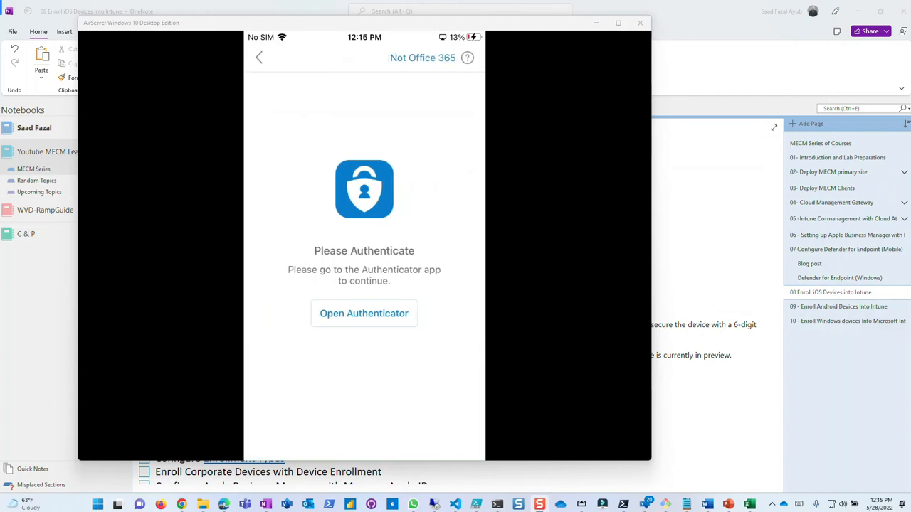
left_click(365, 314)
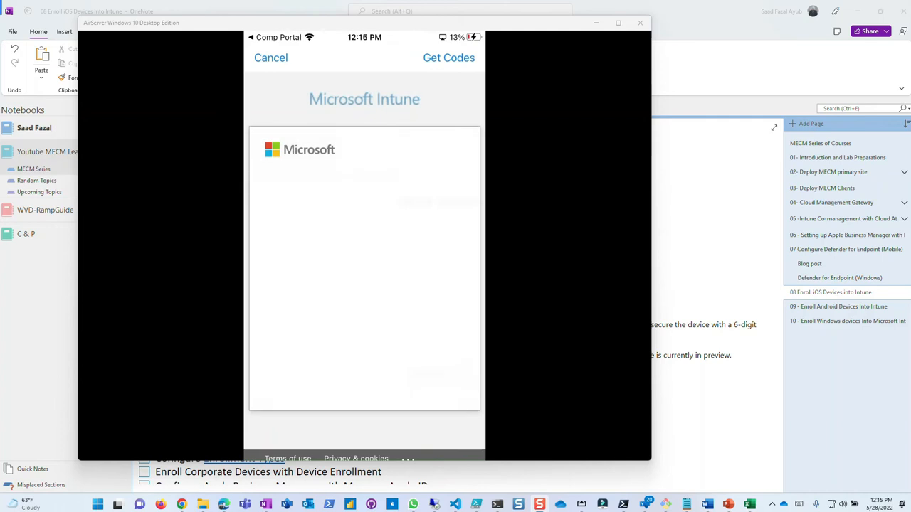
type("•")
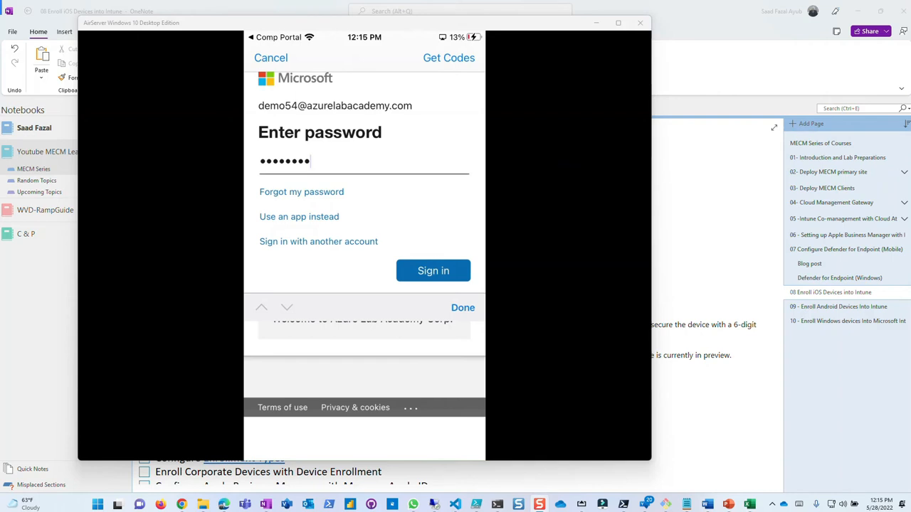
key("Return")
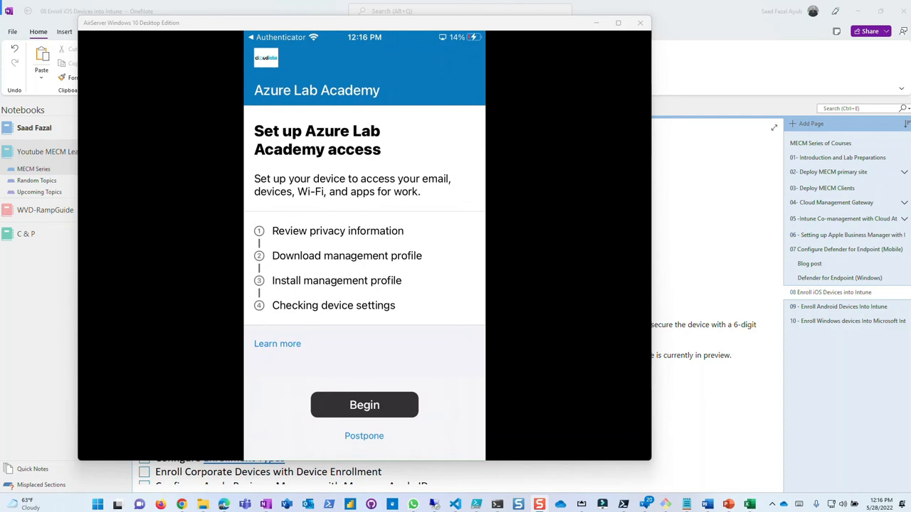
Switch to the remote desktop session, open the app protection policies in Endpoint Manager, and sort them by deployment status.
left_click(434, 504)
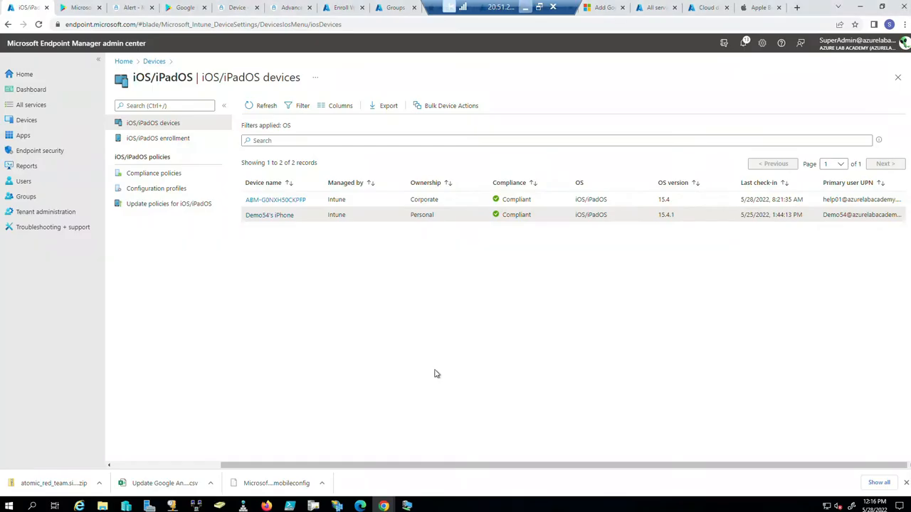
left_click(23, 136)
left_click(167, 269)
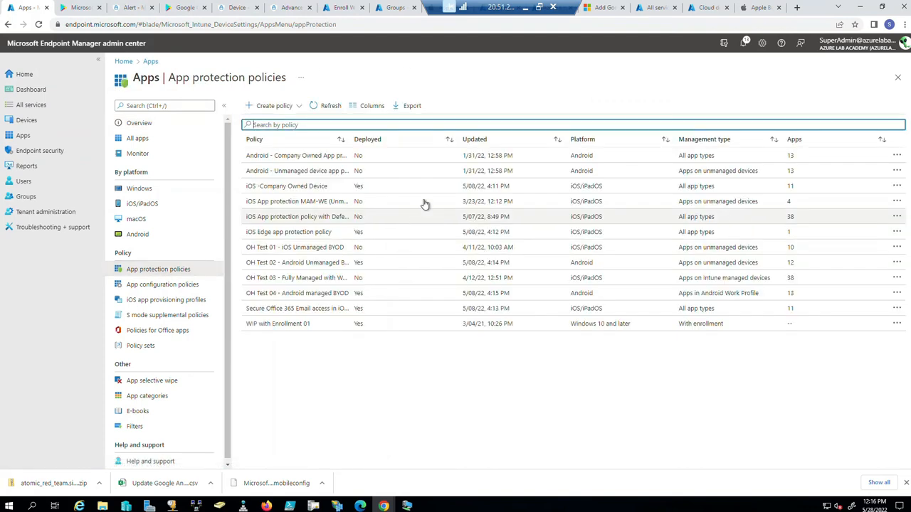
left_click(366, 141)
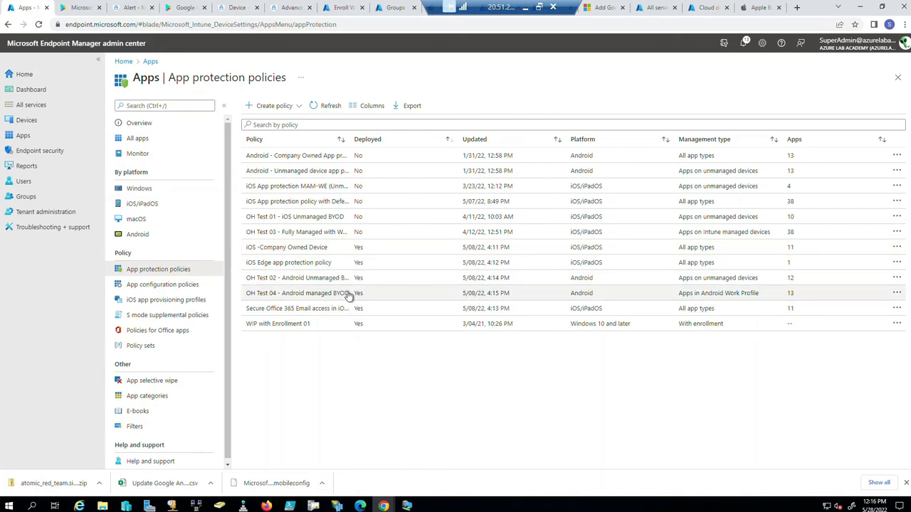
View the properties of the OH Test 02 - Android Unmanaged BYOD policy and return to the policy list.
left_click(336, 280)
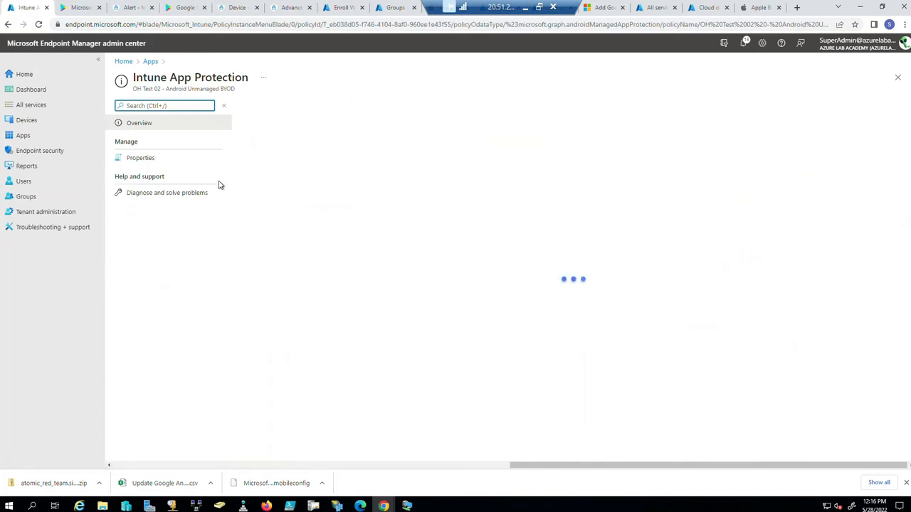
left_click(142, 158)
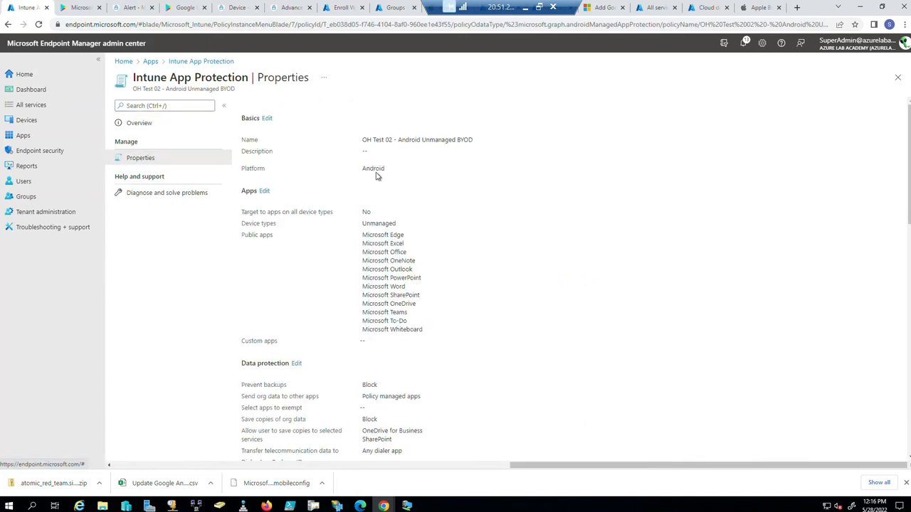
left_click(897, 77)
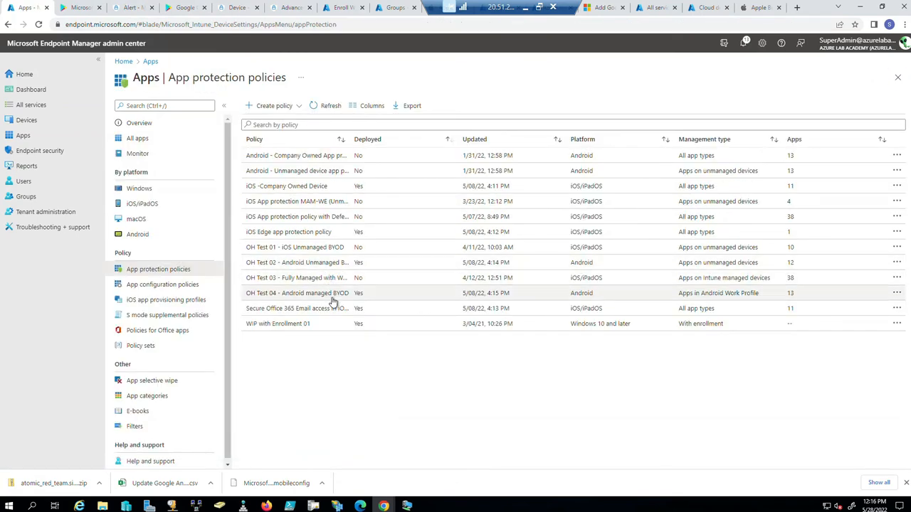
Examine the device types and public apps targeted by the OH Test 01 - iOS Unmanaged BYOD policy, leaving the editor without saving.
left_click(339, 248)
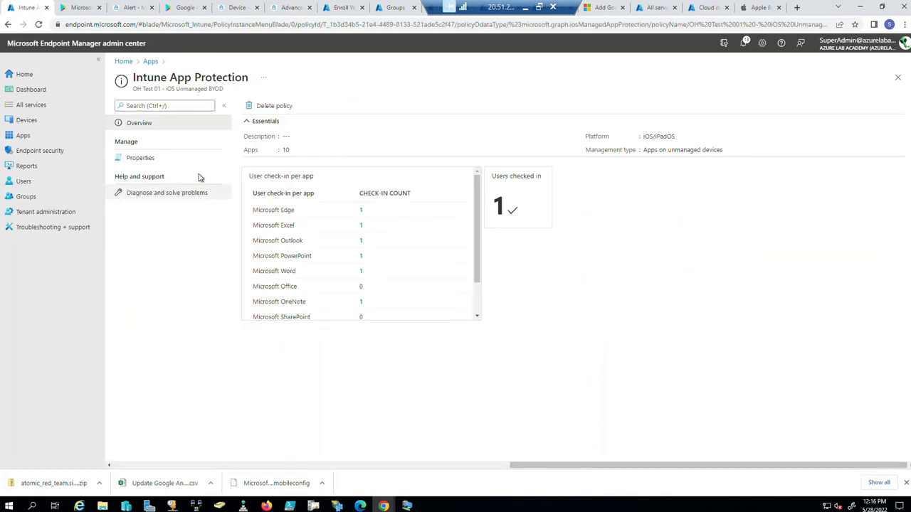
left_click(142, 159)
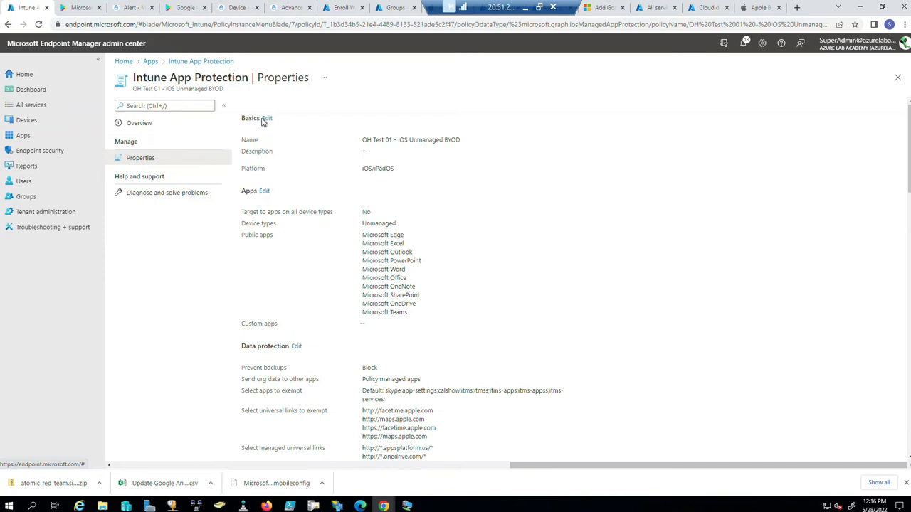
left_click(264, 193)
left_click(275, 172)
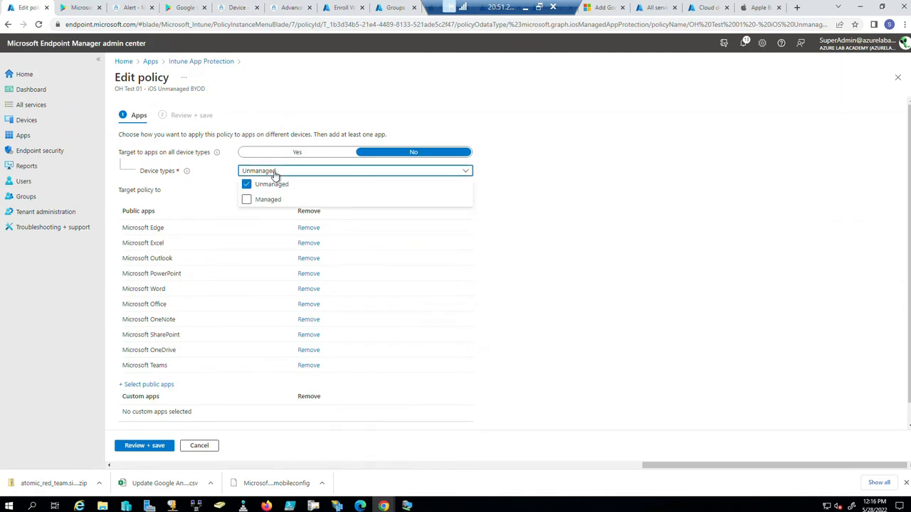
left_click(276, 171)
scroll(189, 321, "down", 1)
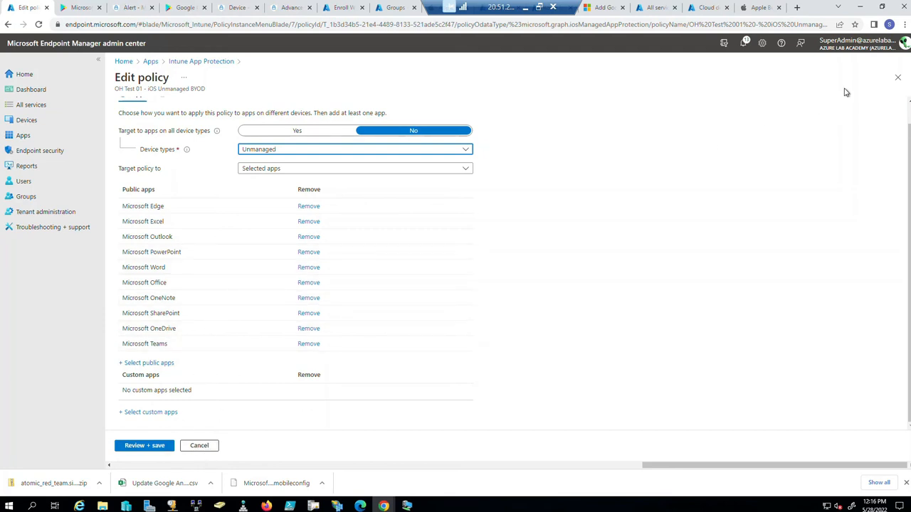
left_click(898, 77)
Review the data transfer, encryption and functionality settings in the iOS Unmanaged BYOD policy's data protection section, and exit without saving.
scroll(315, 321, "down", 1)
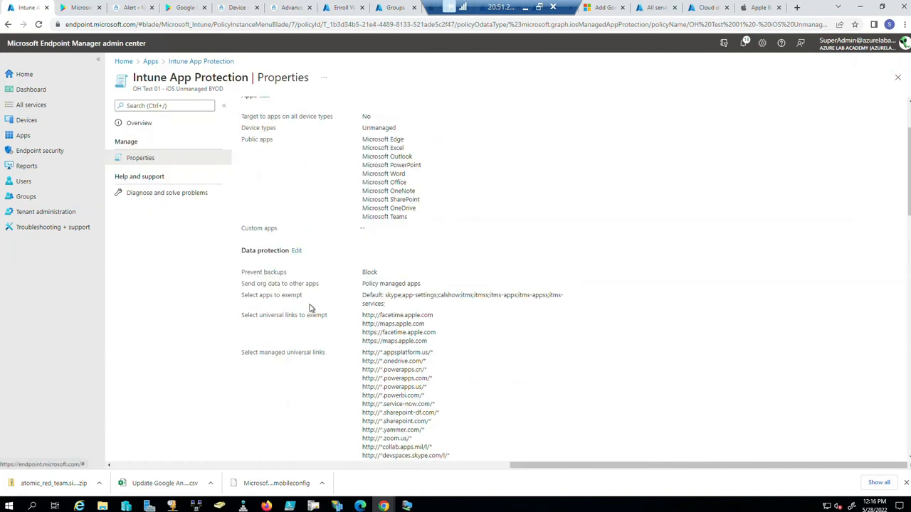
left_click(297, 252)
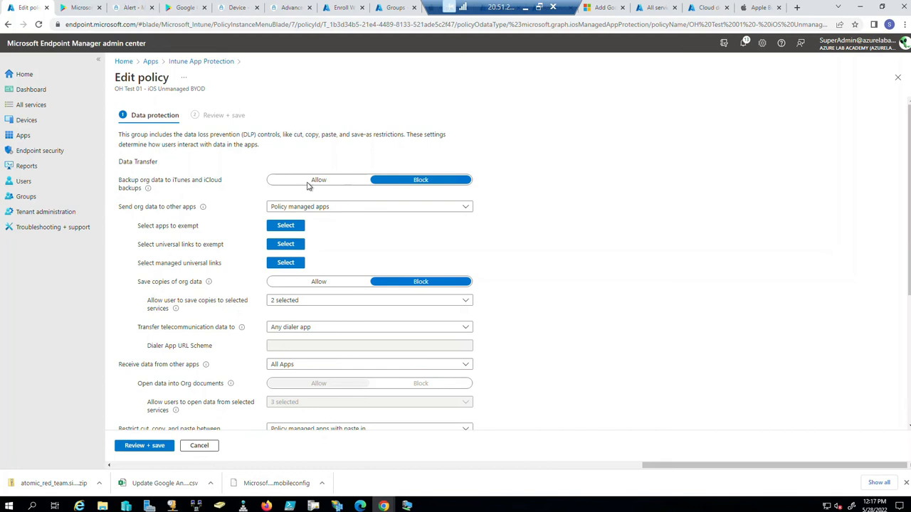
scroll(517, 277, "down", 3)
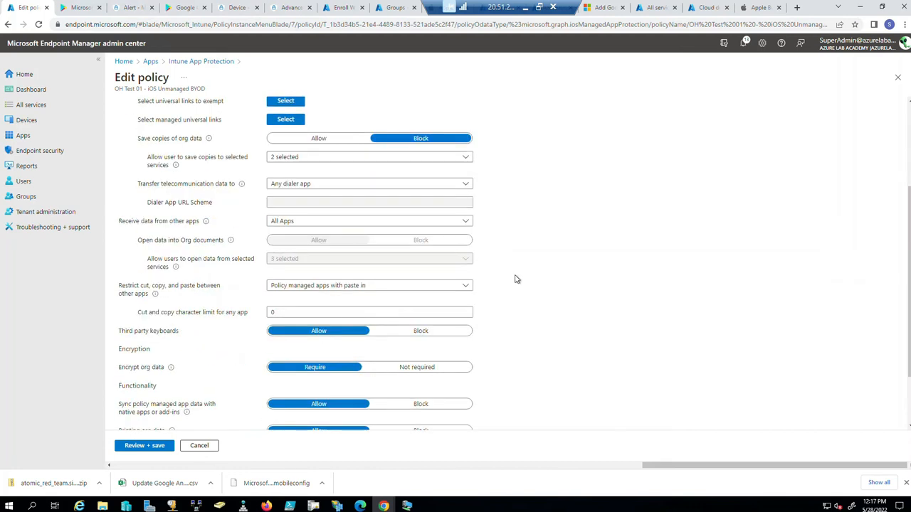
scroll(248, 386, "down", 2)
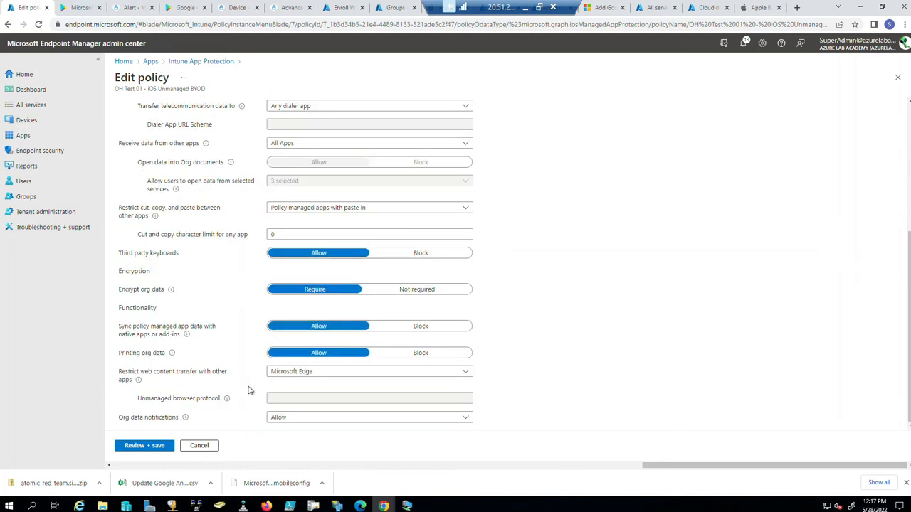
scroll(638, 276, "up", 5)
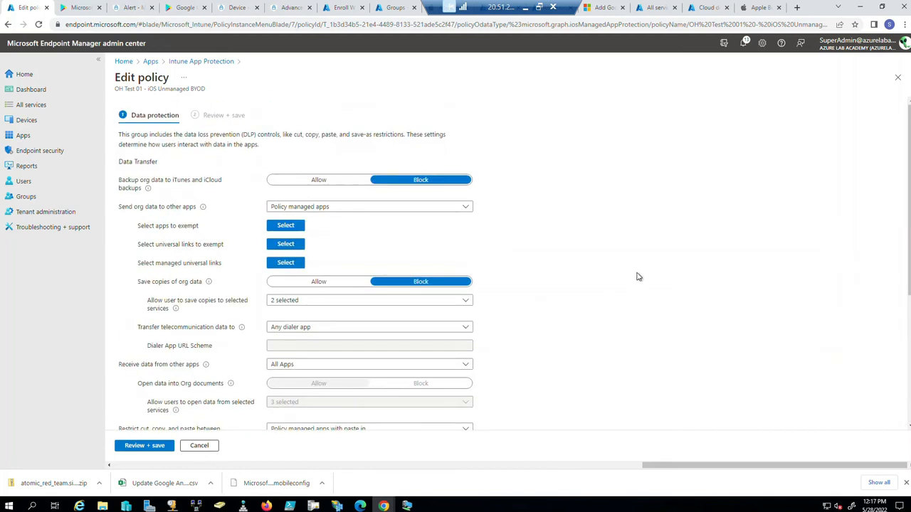
left_click(898, 78)
Review the iOS Unmanaged BYOD policy's access requirements, conditional launch and assignments, and return to the policy list.
scroll(455, 321, "down", 6)
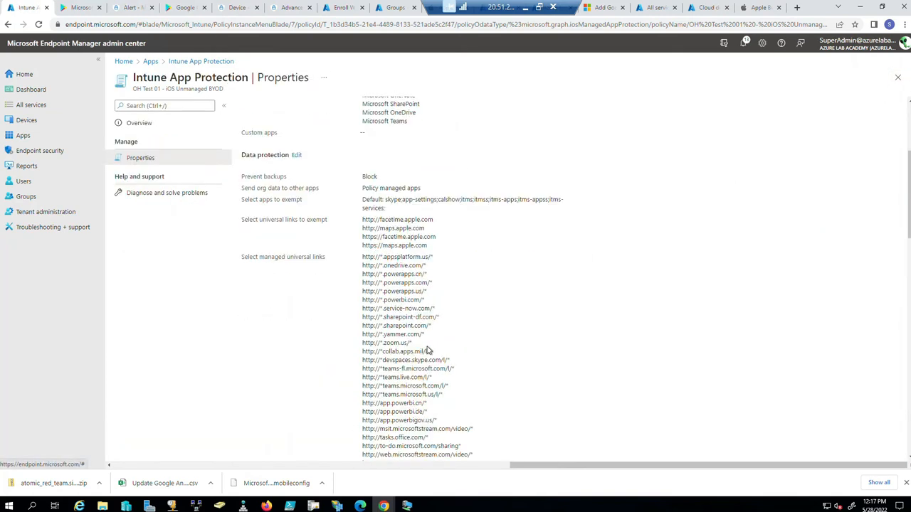
scroll(435, 352, "down", 10)
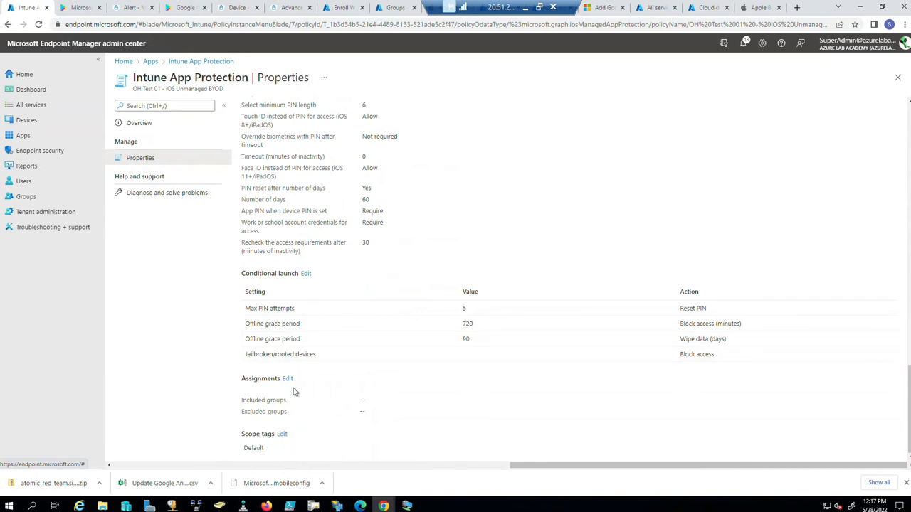
left_click(896, 78)
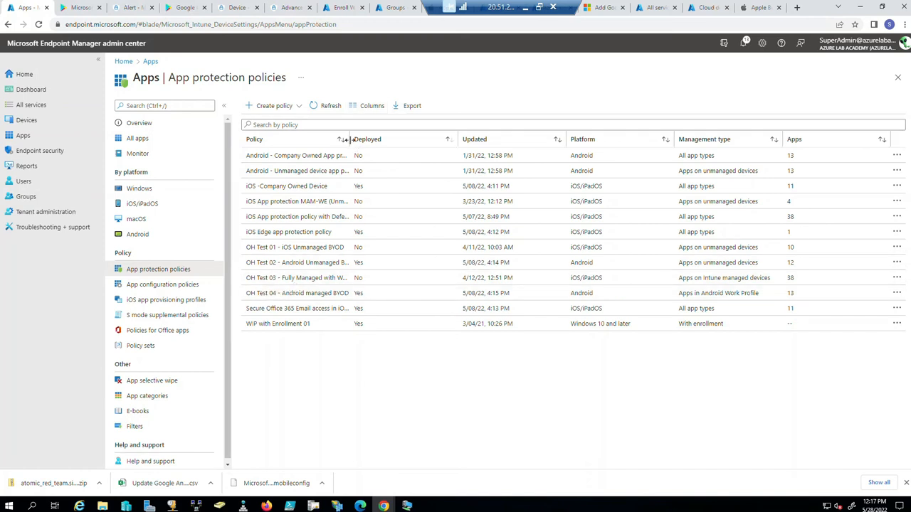
Widen the Policy column and re-sort the app protection policies by platform and by deployment status.
left_click(439, 140)
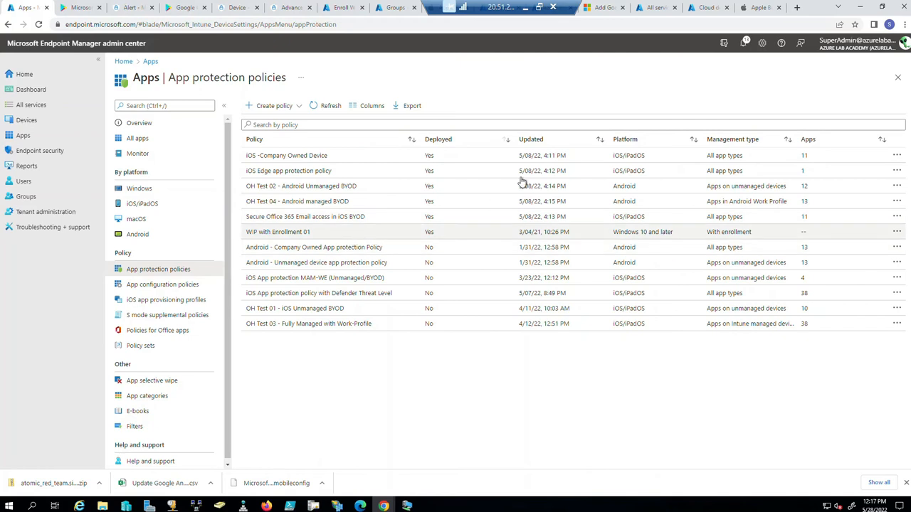
left_click(626, 139)
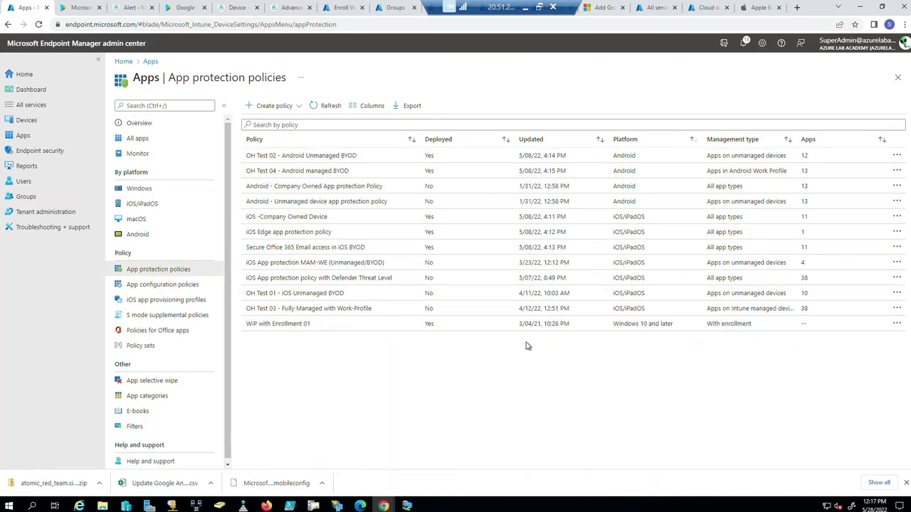
left_click(446, 139)
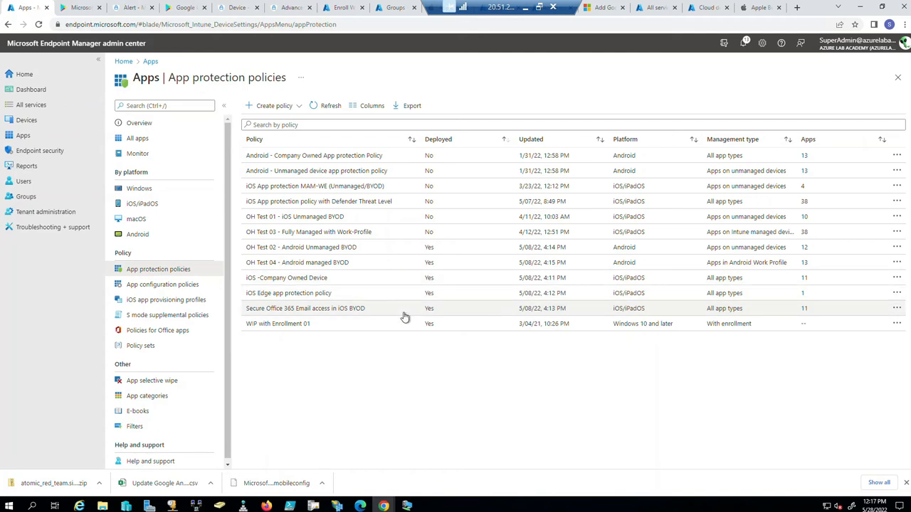
View the properties of the iOS -Company Owned Device app protection policy and return to the policy list.
left_click(403, 282)
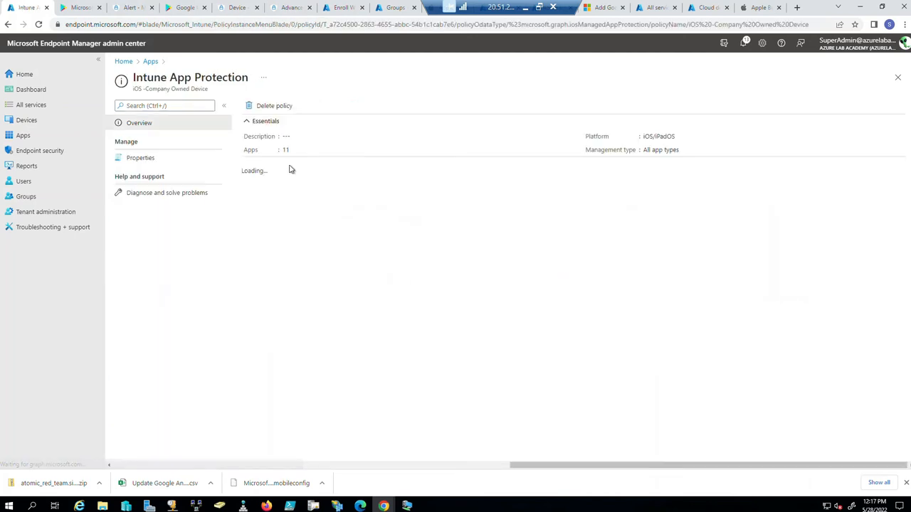
left_click(147, 159)
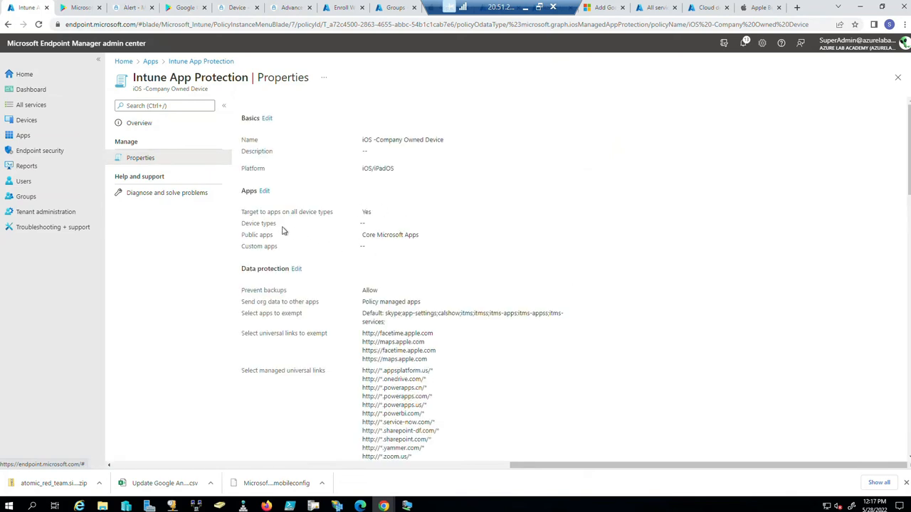
left_click(897, 77)
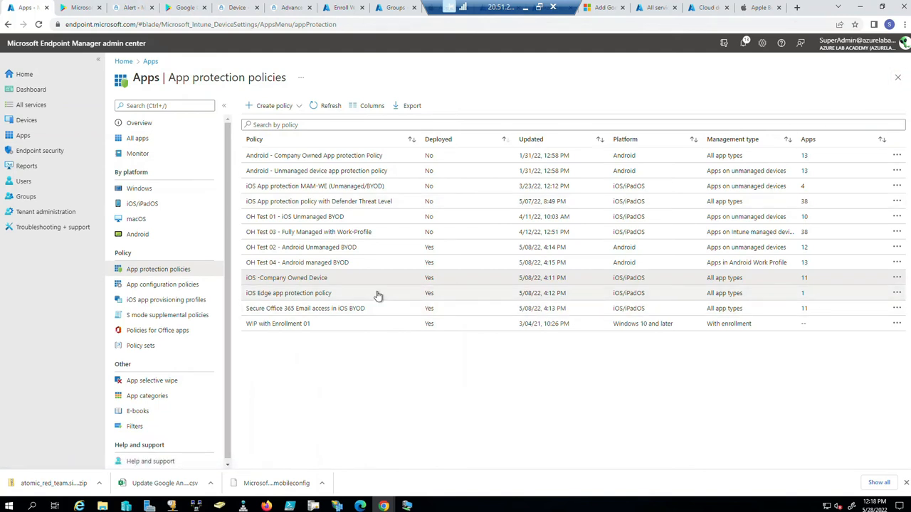
View the properties of the iOS Edge app protection policy, including its targeted apps, and close it.
left_click(377, 295)
left_click(151, 164)
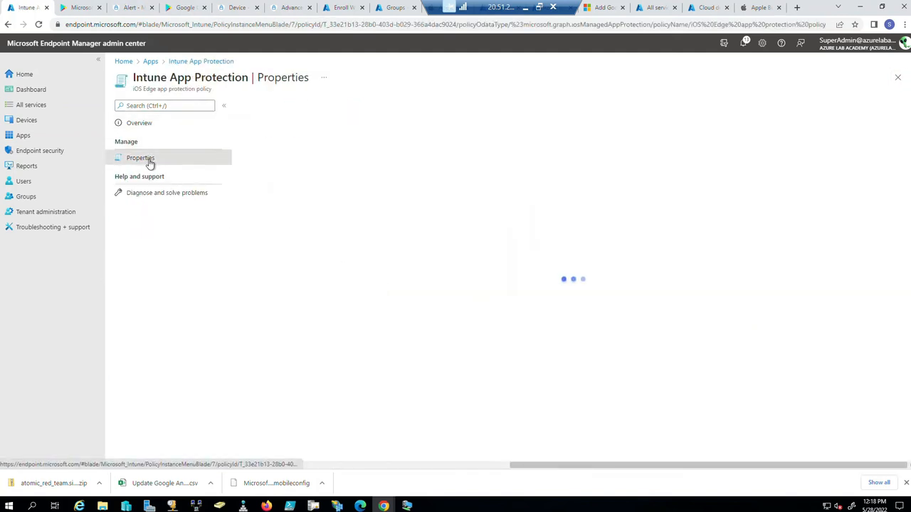
left_click(898, 77)
Review the targeted apps and data protection properties of the Secure Office 365 Email access in iOS BYOD policy, and close it.
left_click(351, 310)
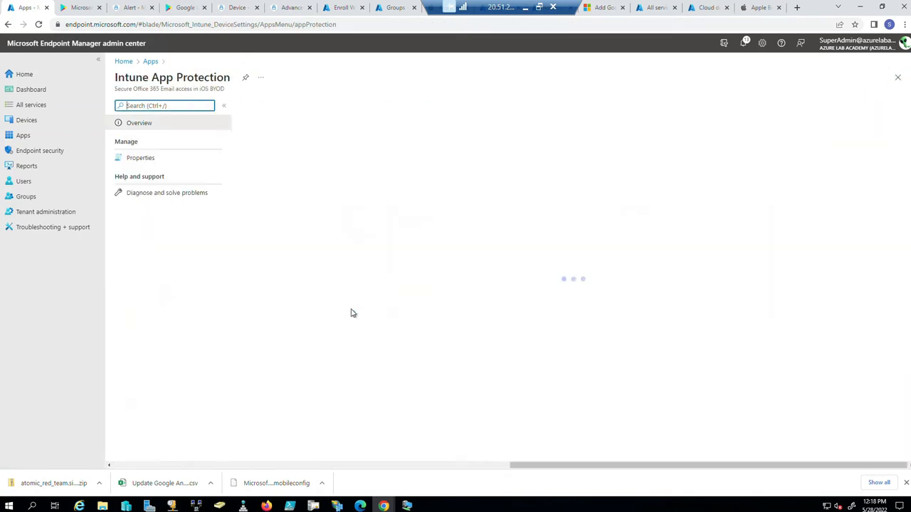
left_click(155, 163)
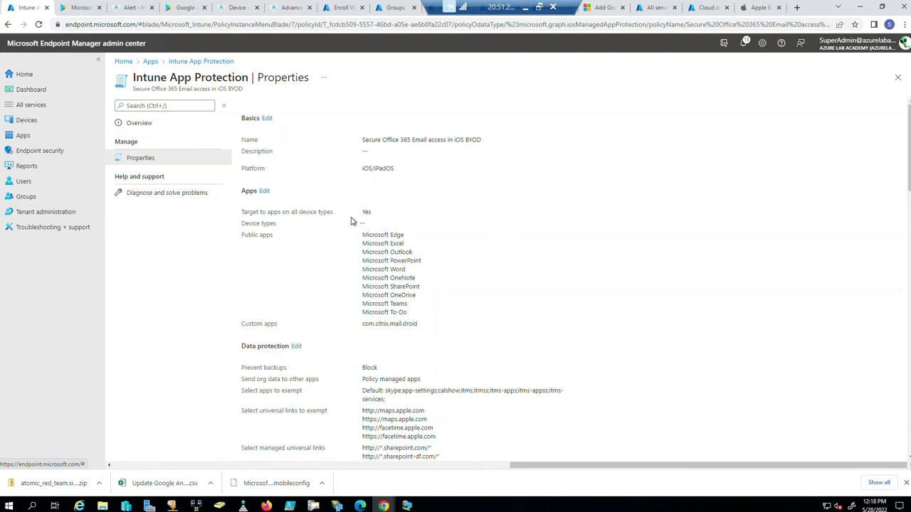
left_click(898, 76)
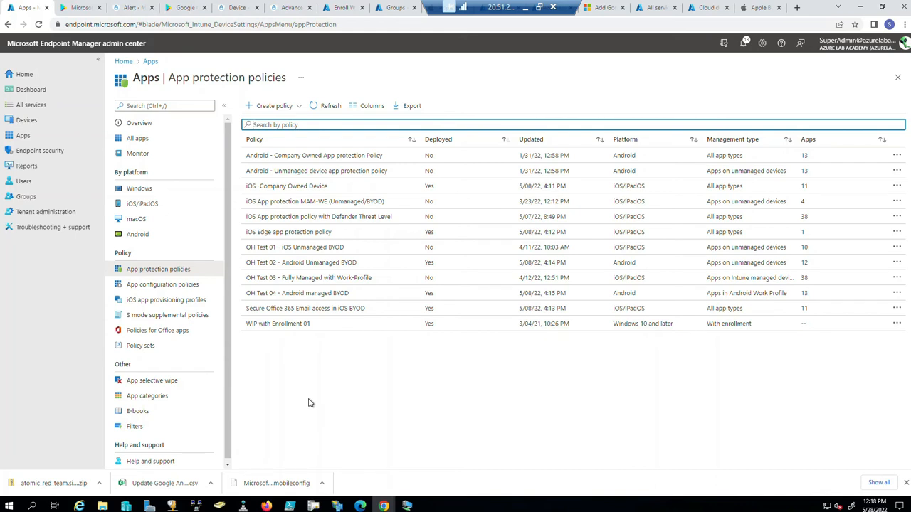
Open the Conditional Access policies for devices and sort the list by policy name.
left_click(526, 7)
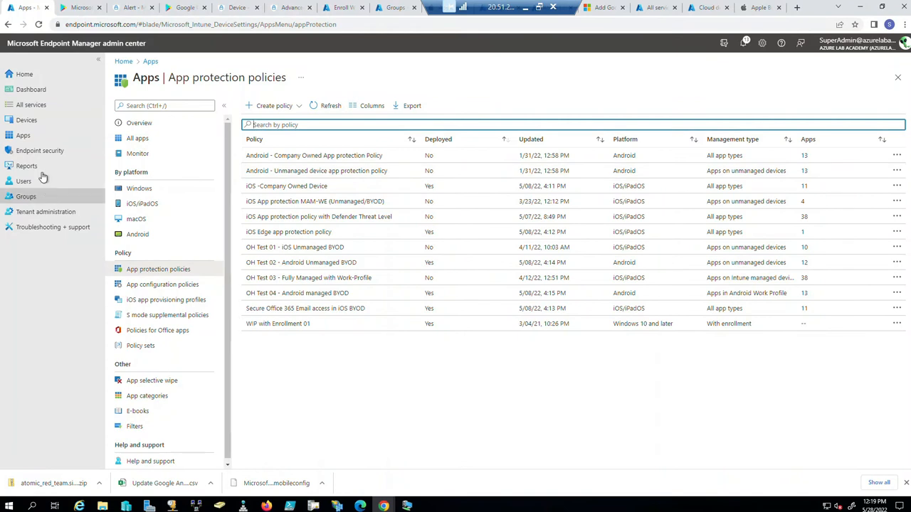
left_click(30, 121)
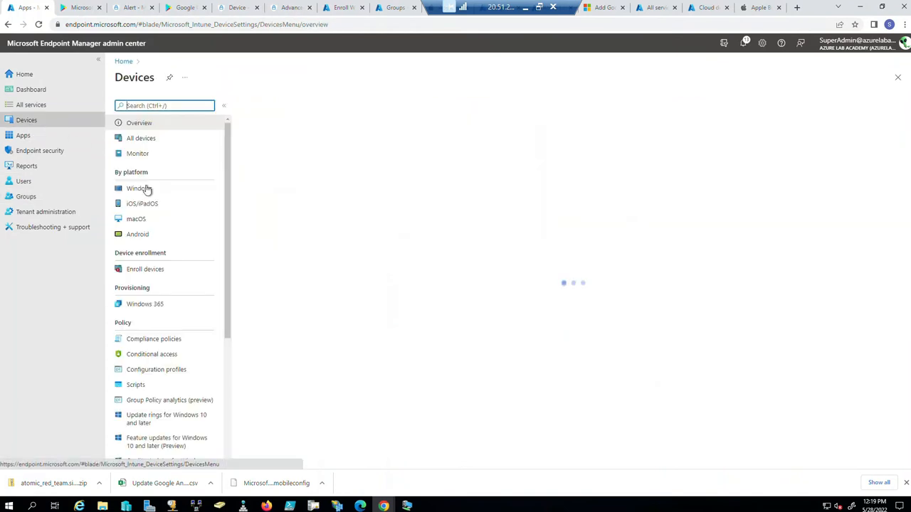
left_click(152, 354)
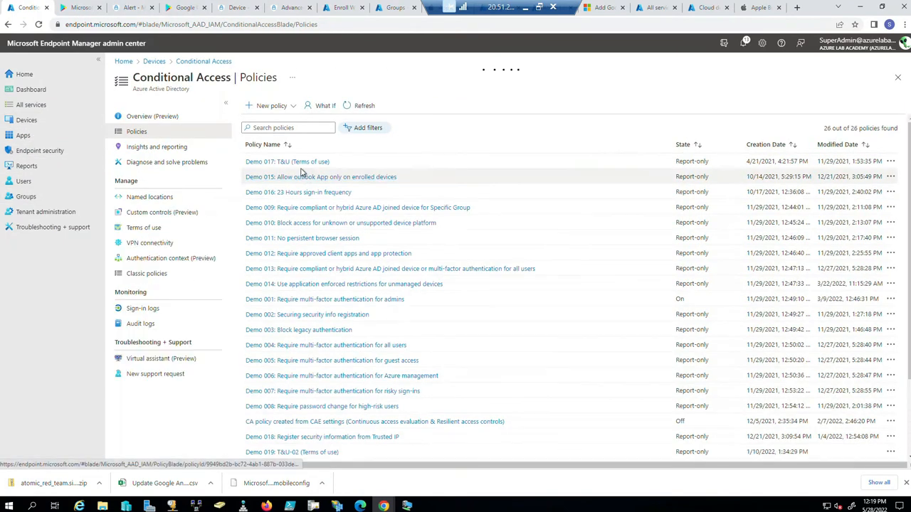
left_click(272, 147)
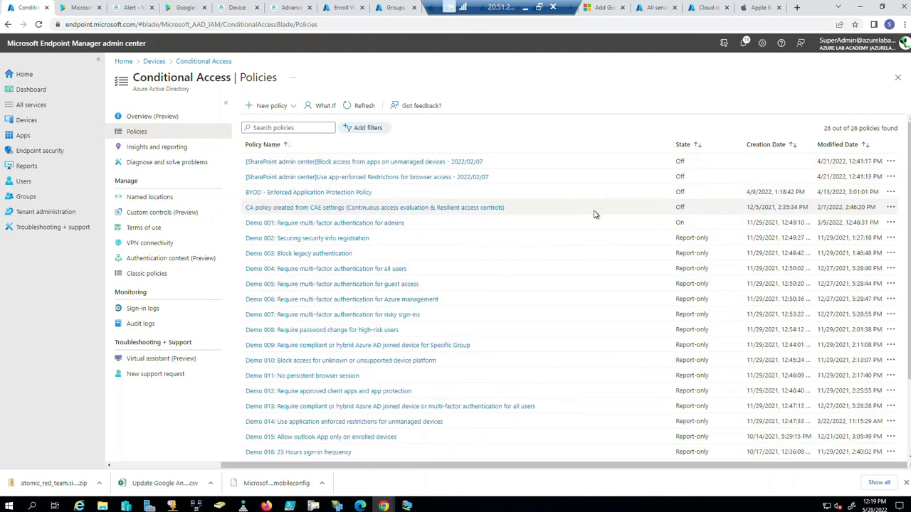
scroll(496, 290, "down", 3)
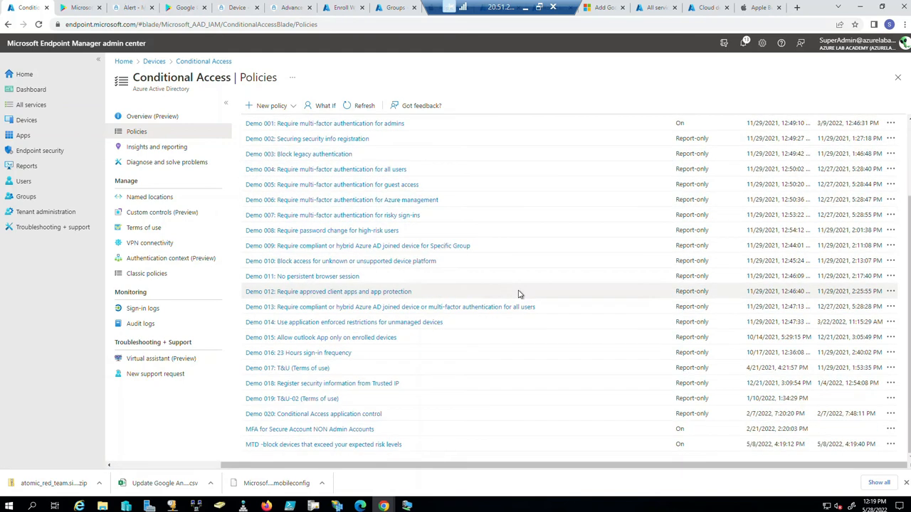
View the MTD -block devices that exceed your expected risk levels policy and select its included user group's name.
left_click(342, 445)
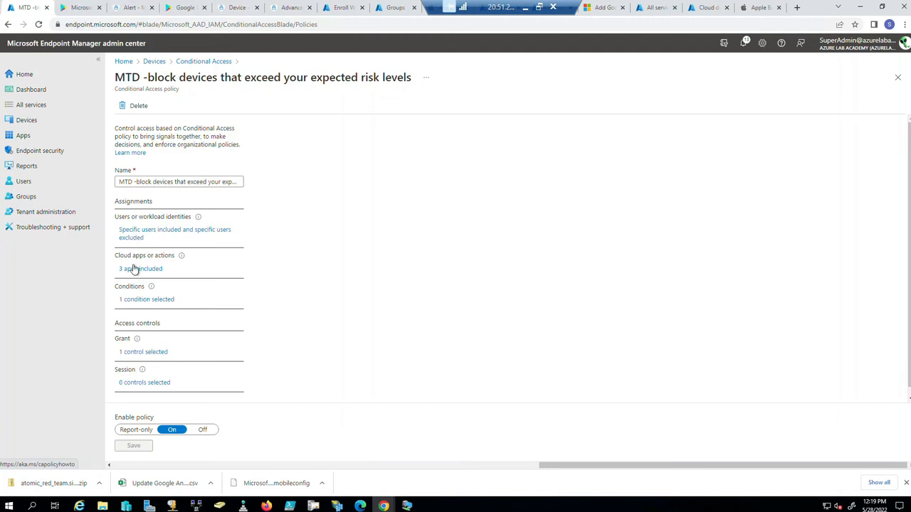
left_click(131, 238)
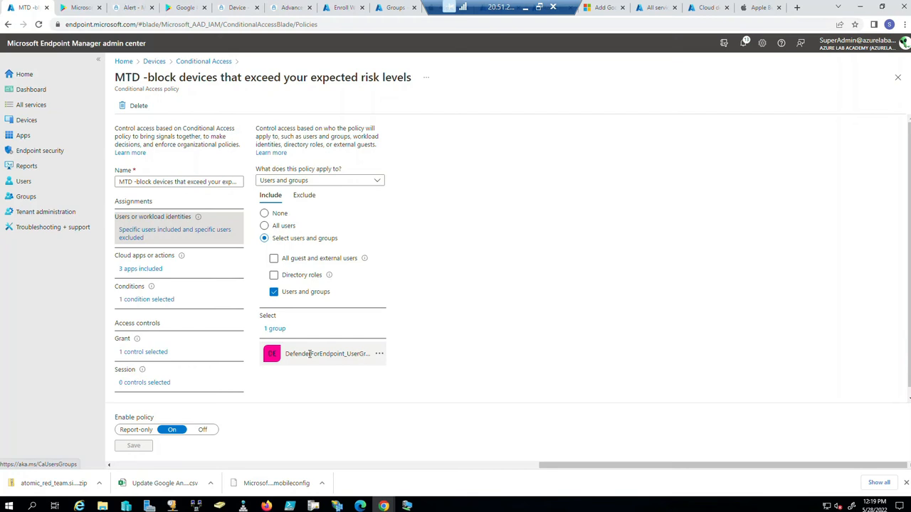
double_click(352, 356)
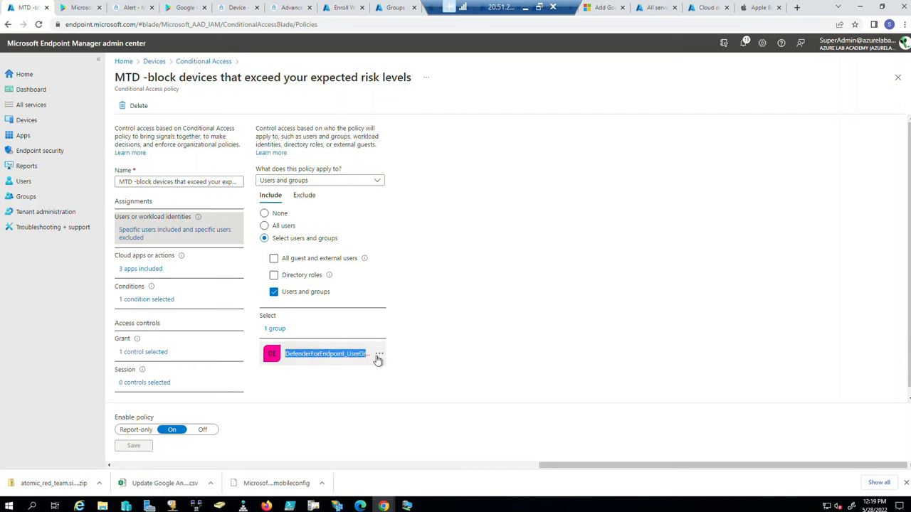
Sign in to the Azure portal in a new browser tab with the account password, declining to stay signed in, and view DefenderForEndpoint_UserGroup's members.
left_click(797, 8)
type("portal.azure.com")
key("Return")
left_click(403, 247)
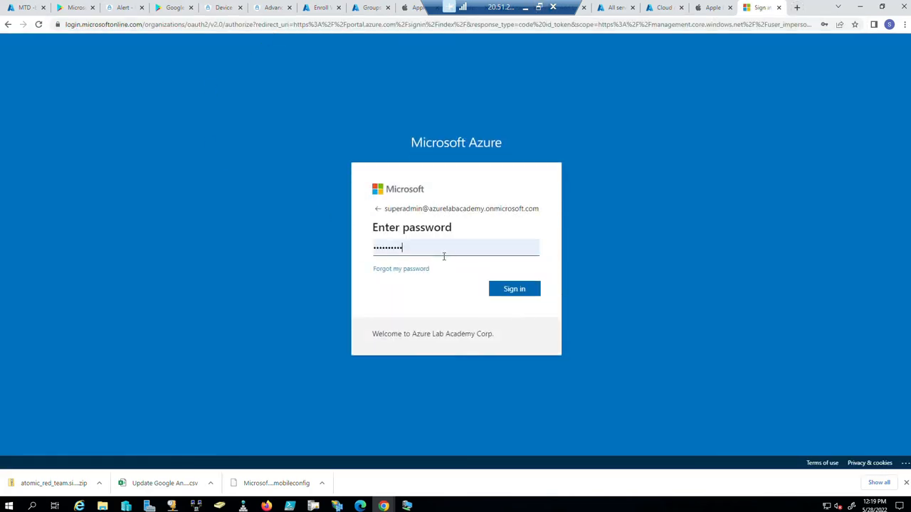
left_click(513, 289)
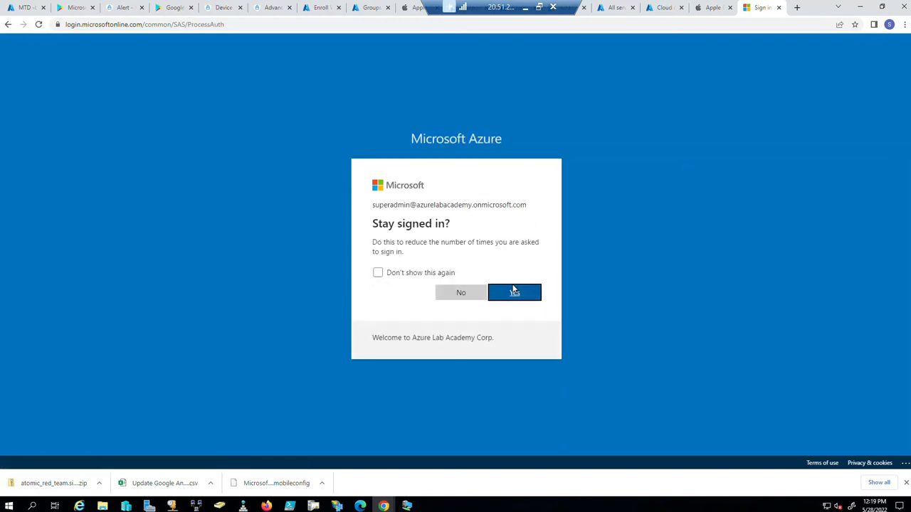
left_click(462, 293)
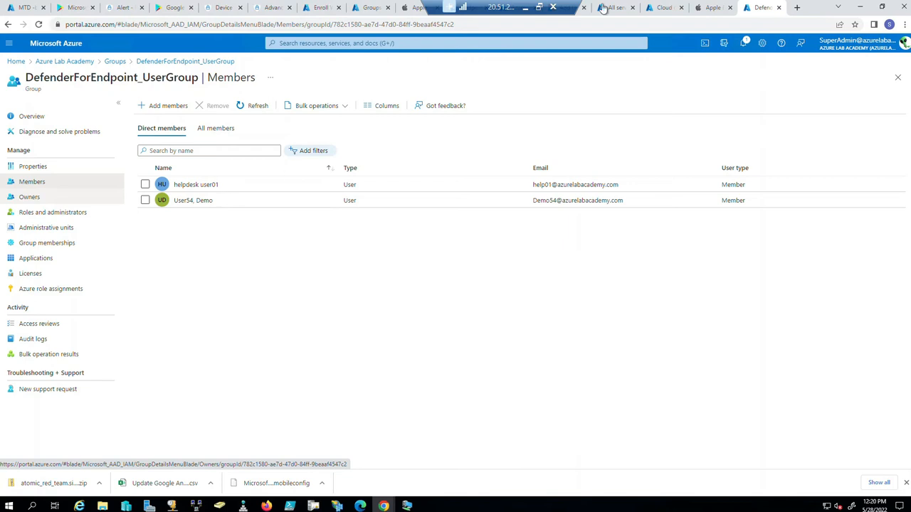
Close the browser tab for the Cloud device administrator role and return to the MTD Conditional Access policy.
left_click(659, 7)
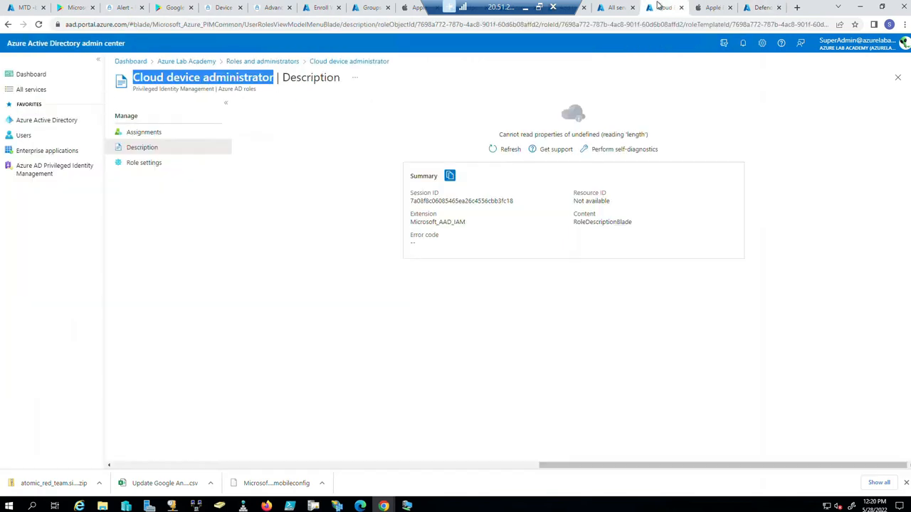
left_click(682, 7)
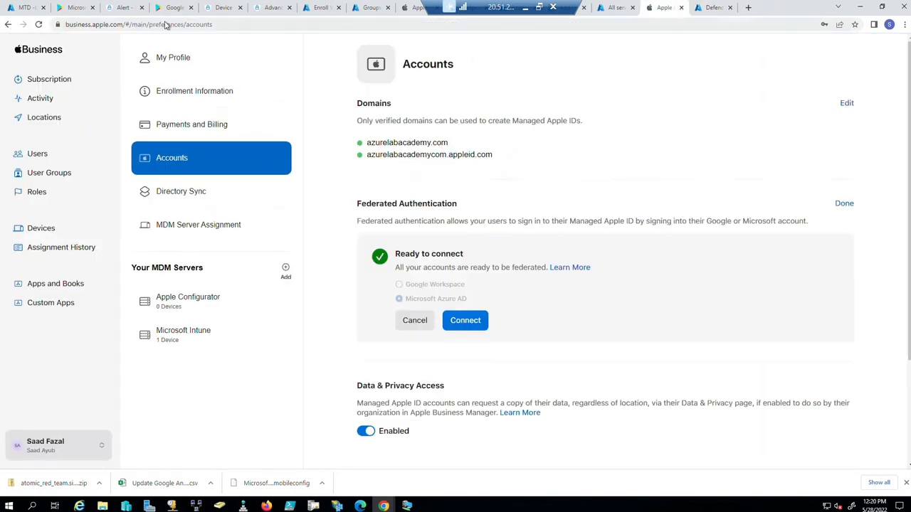
left_click(35, 7)
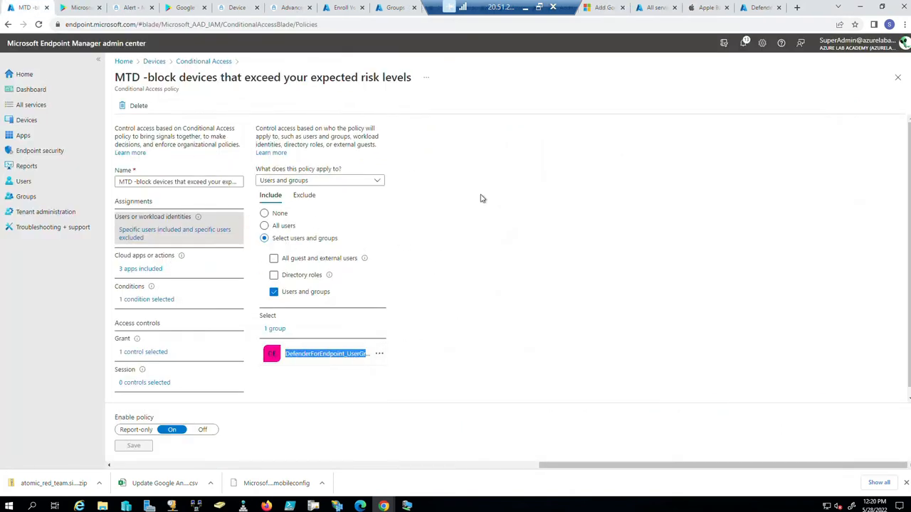
Review the MTD policy's included cloud apps, client apps condition and grant controls, and close the grant settings.
left_click(153, 270)
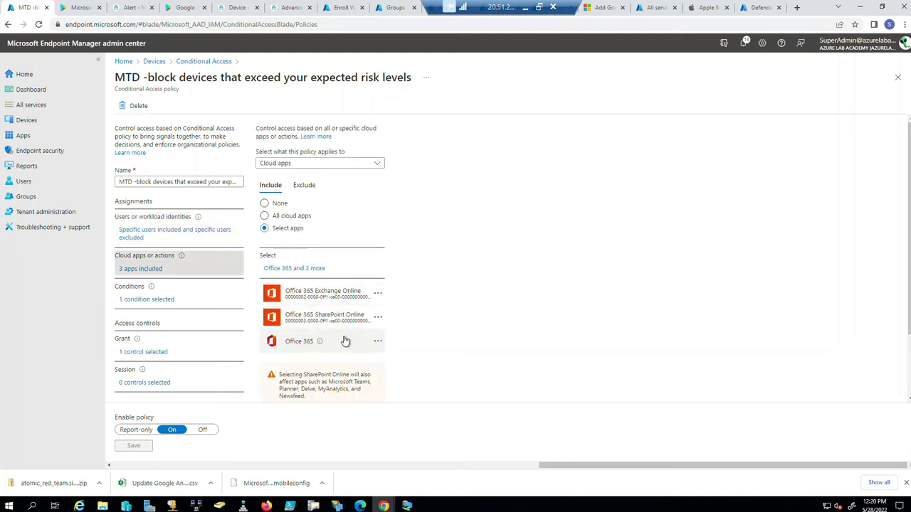
mouse_move(321, 344)
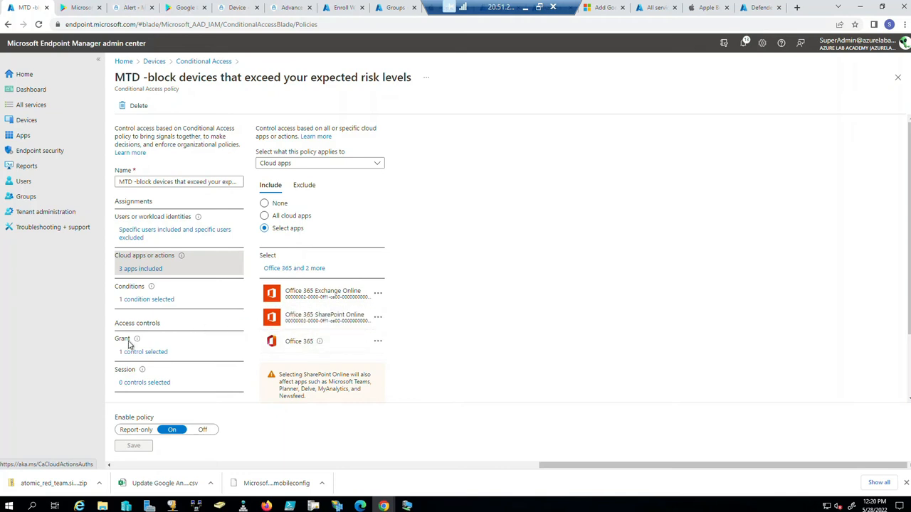
left_click(139, 299)
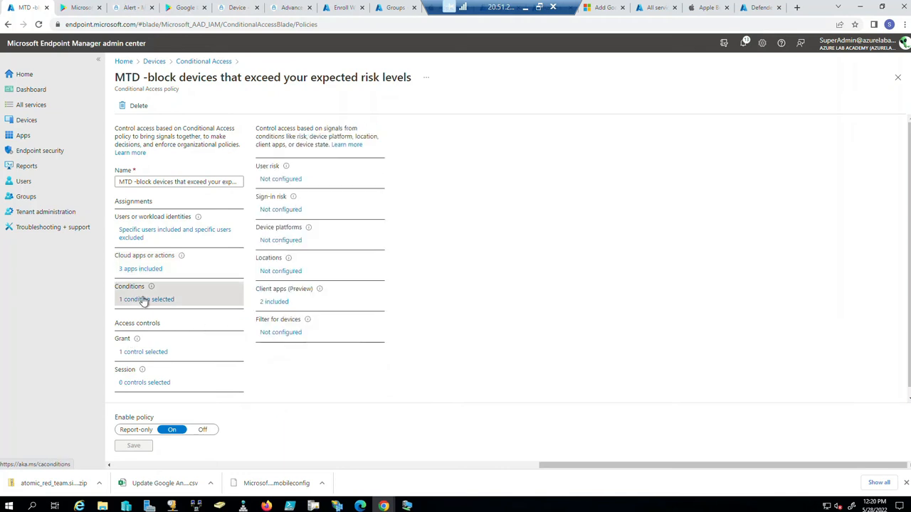
left_click(274, 303)
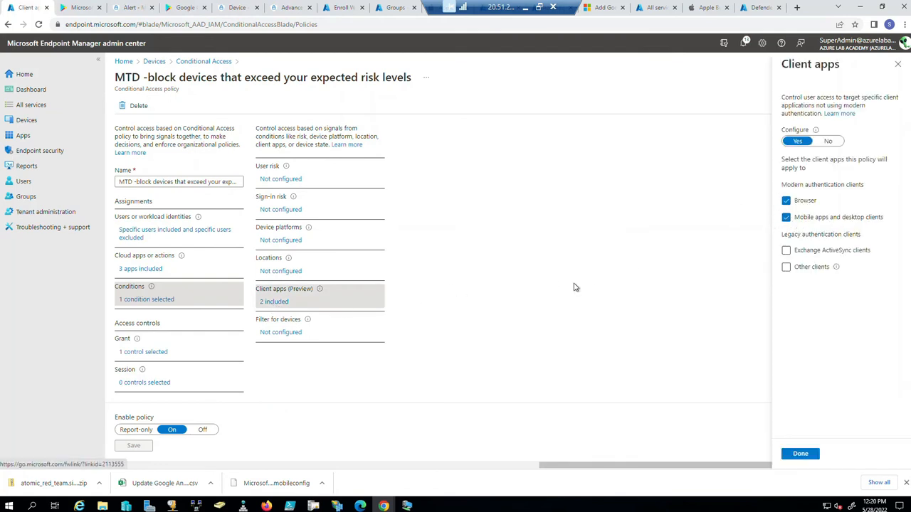
left_click(147, 353)
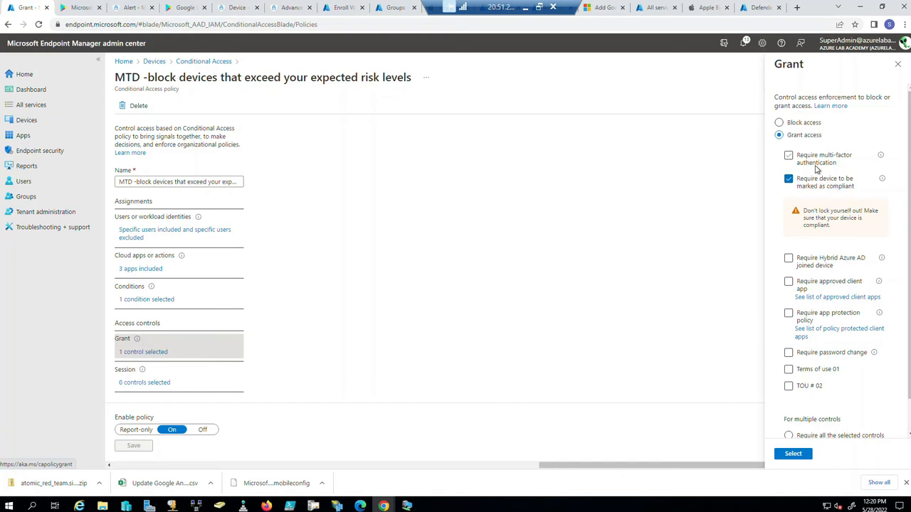
left_click(897, 64)
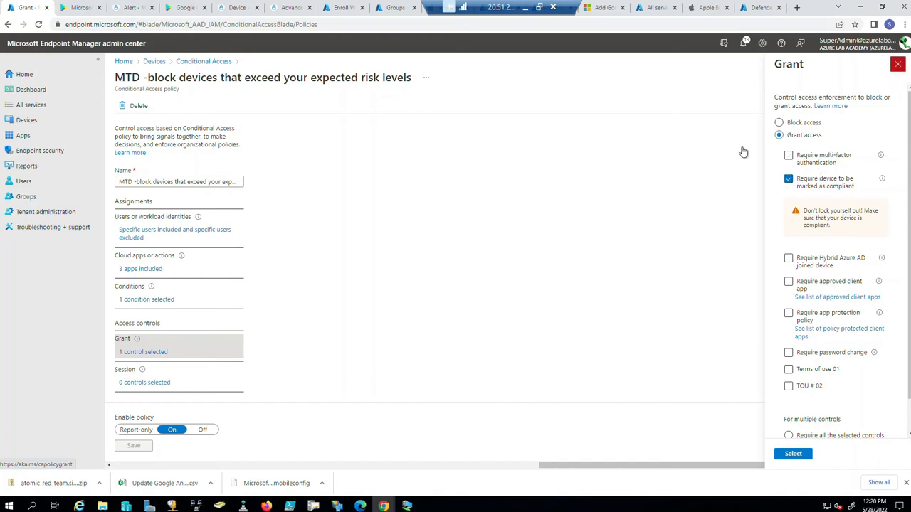
Set Enable policy to Off for the MTD Conditional Access policy and save it.
left_click(202, 430)
left_click(129, 445)
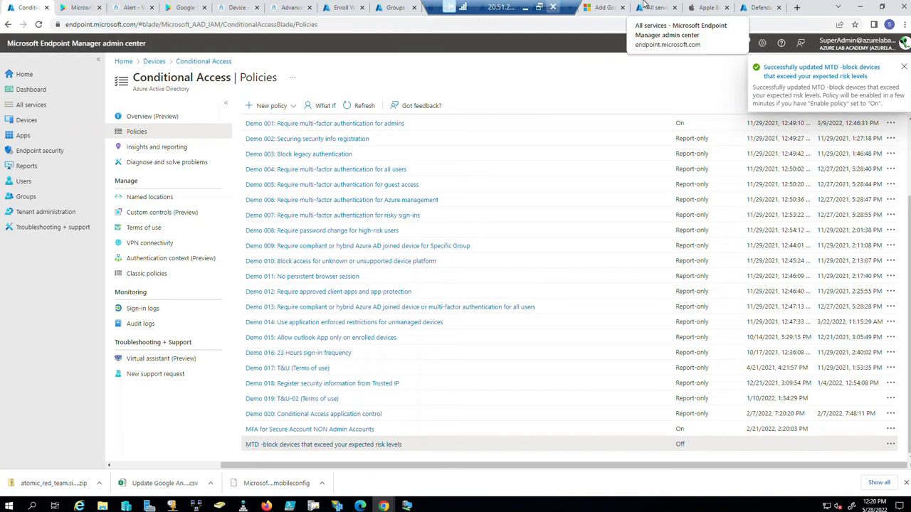
Leave the enrollment profile properties and look through the app configuration policies and the iOS/iPadOS apps list.
left_click(760, 7)
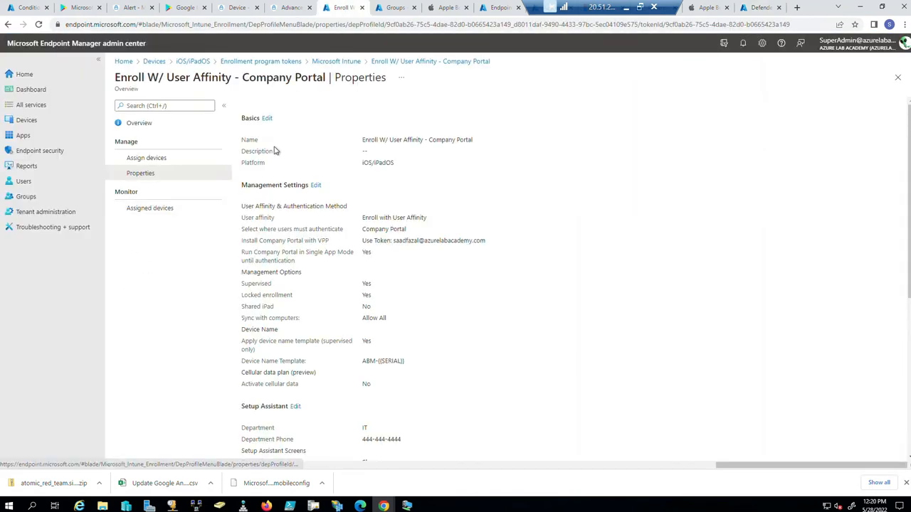
left_click(898, 77)
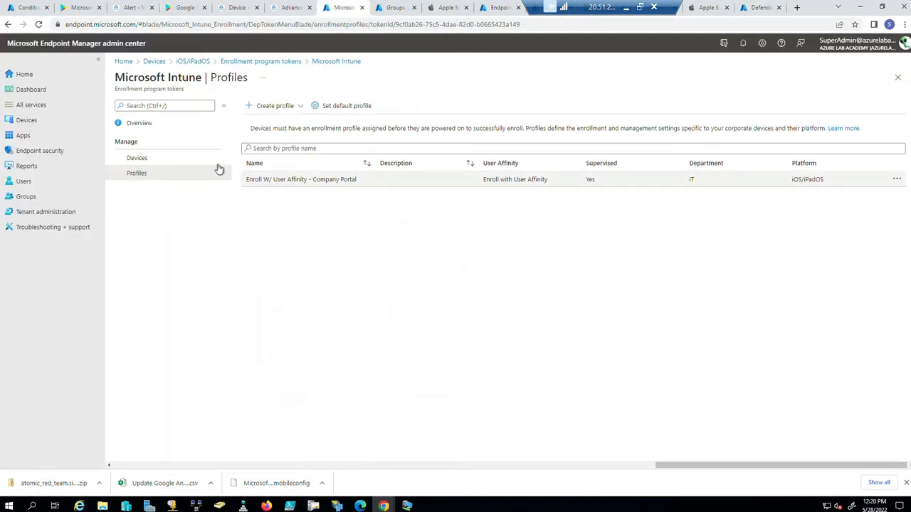
left_click(24, 138)
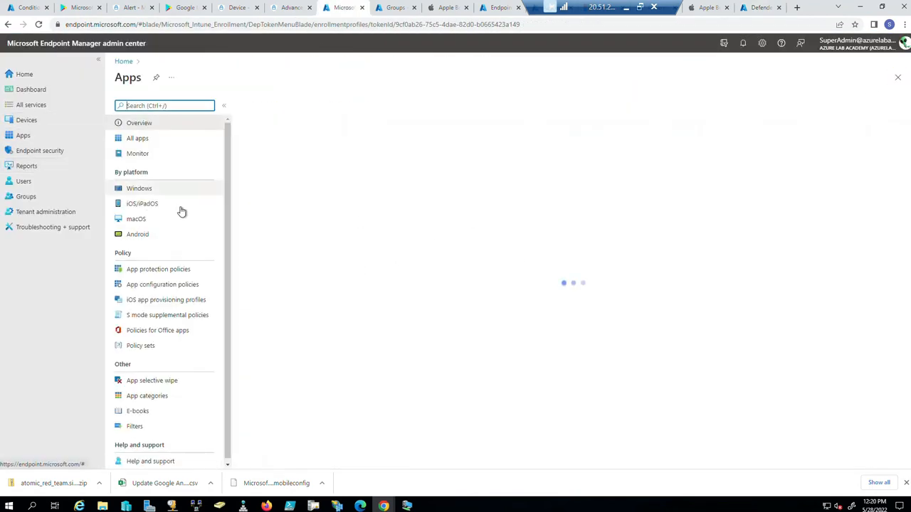
left_click(185, 285)
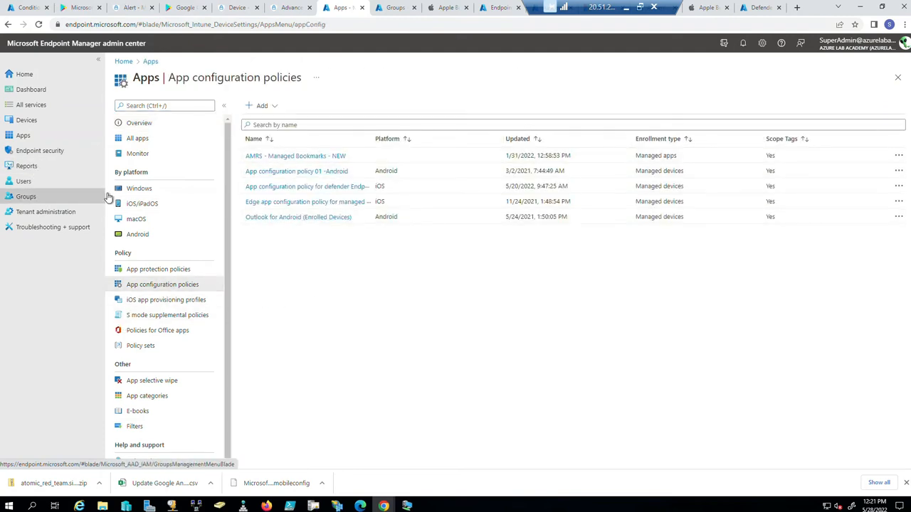
left_click(140, 205)
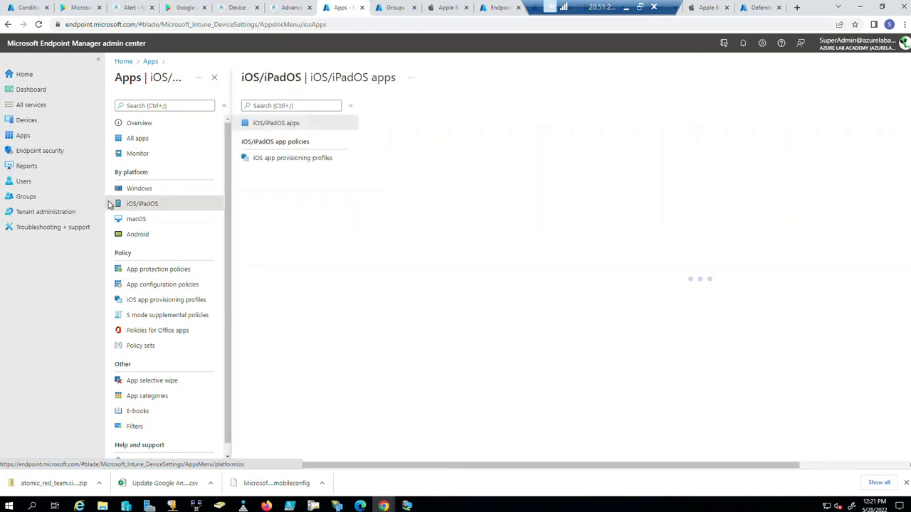
left_click(22, 135)
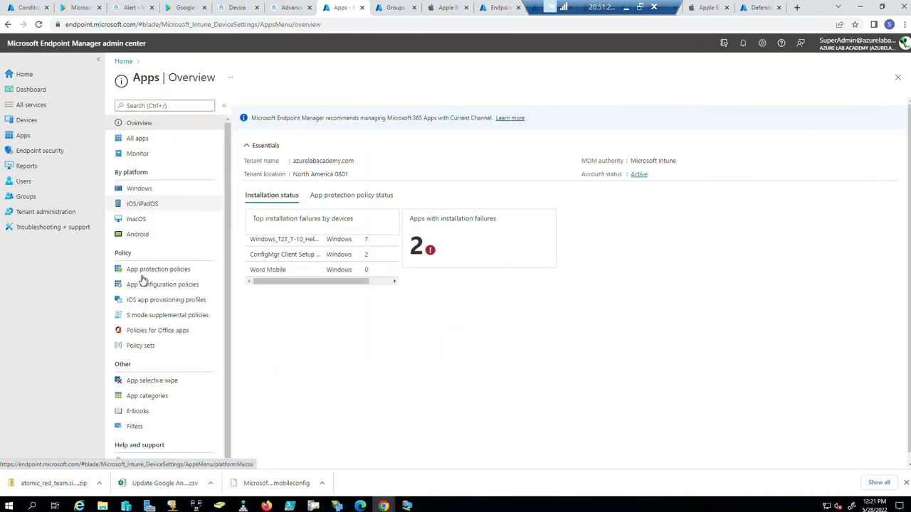
left_click(143, 205)
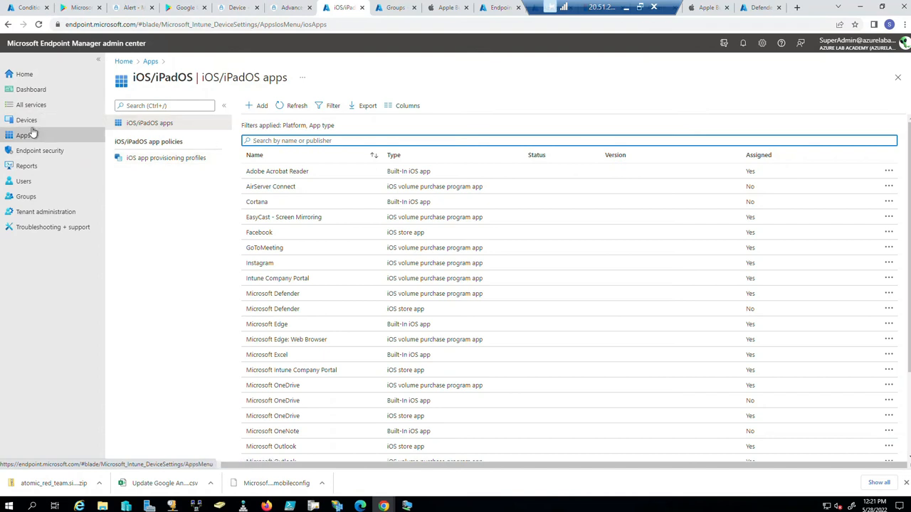
Reload the Endpoint Manager admin center and open the app protection policies.
left_click(95, 26)
type("endpoint.microsoft.com")
key("Return")
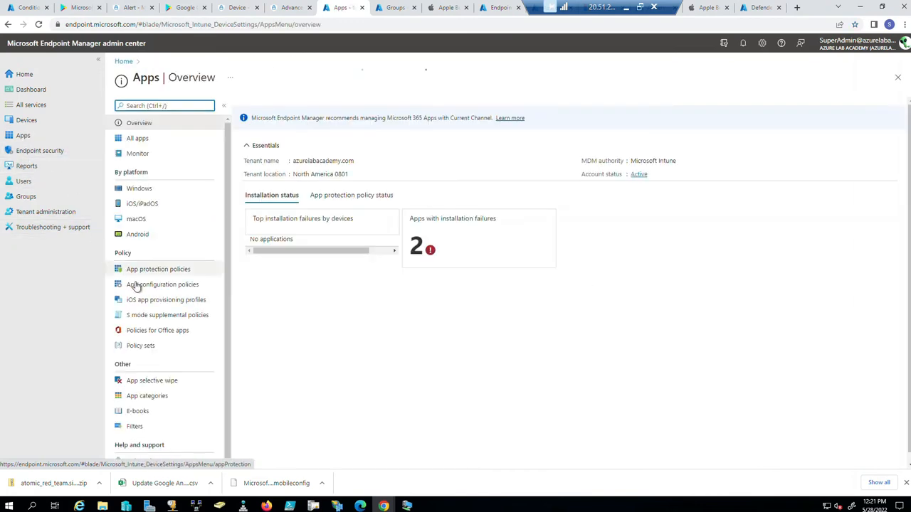
left_click(183, 273)
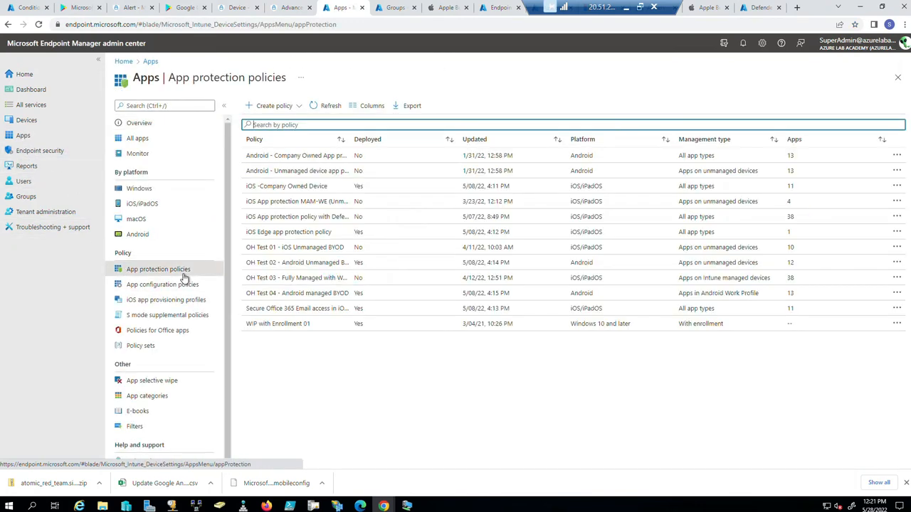
Widen the Policy column and sort the app protection policies by platform, then by deployment status.
left_click_drag(349, 137, 458, 141)
left_click(647, 140)
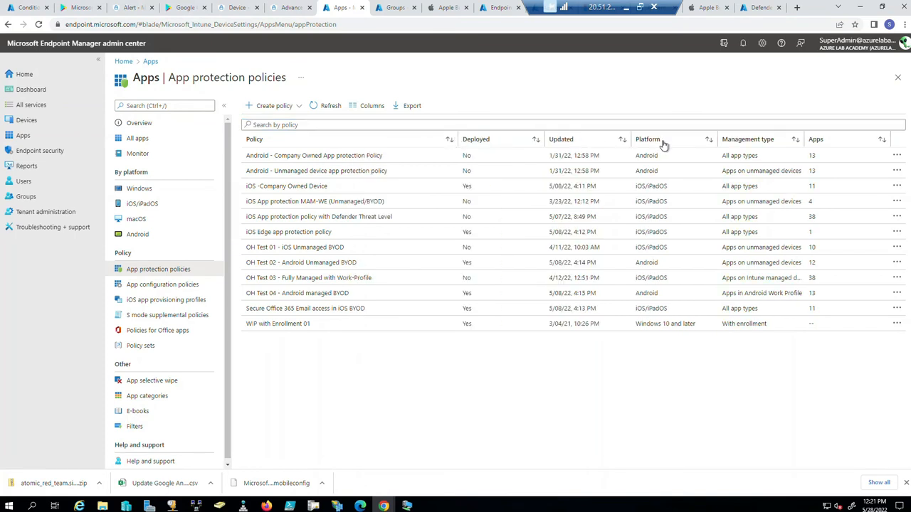
left_click(479, 142)
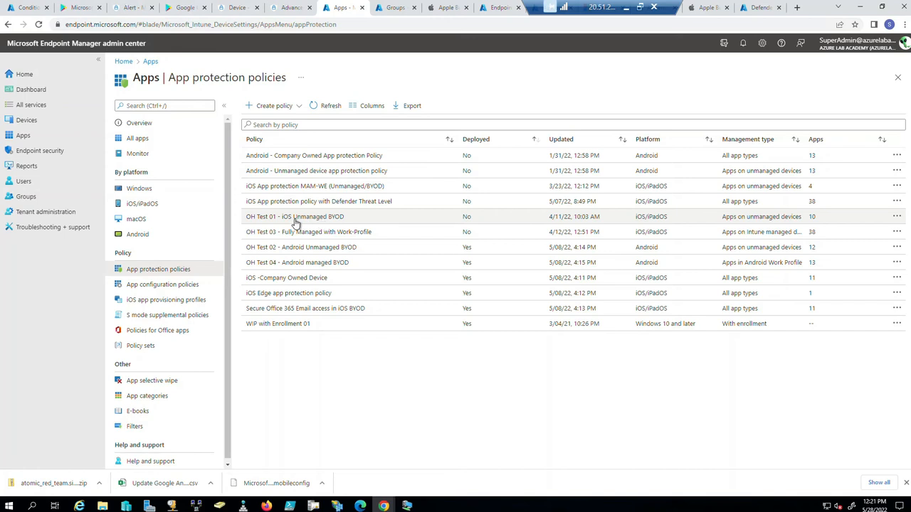
View the properties of the OH Test 01 - iOS Unmanaged BYOD app protection policy, down to its assignments.
left_click(321, 221)
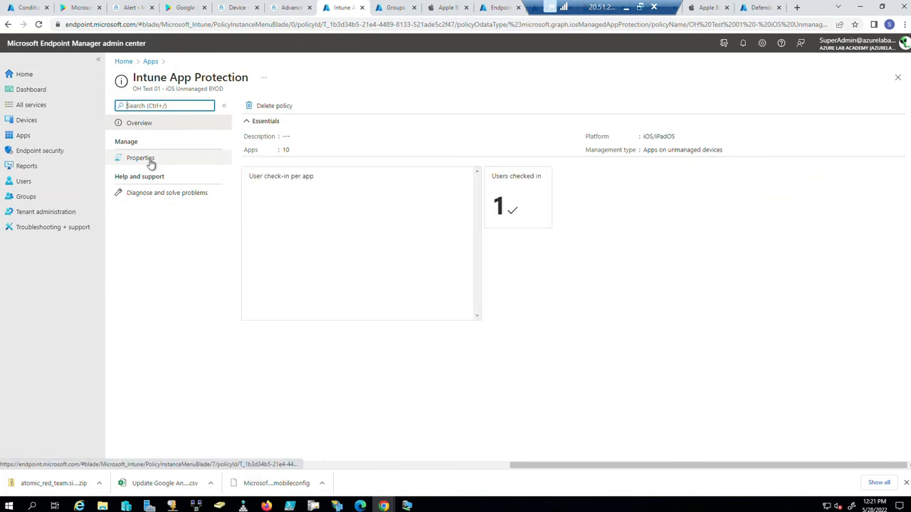
left_click(150, 161)
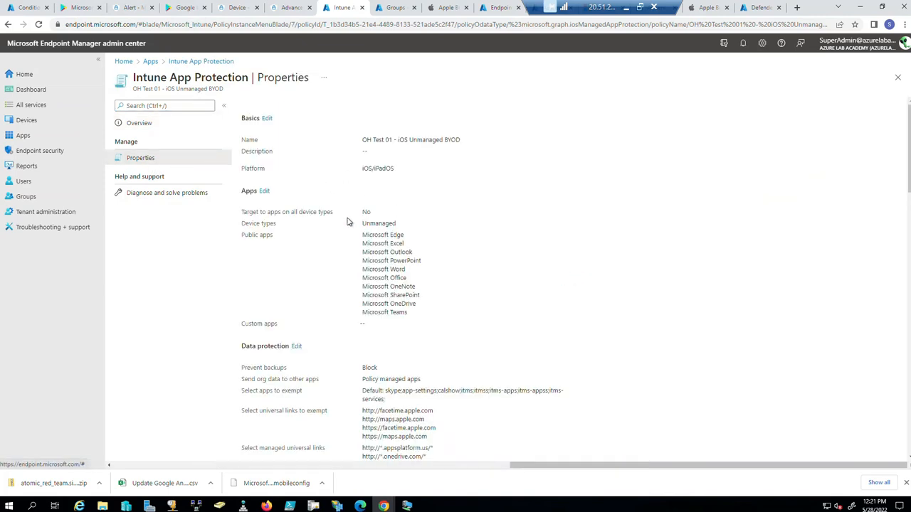
scroll(306, 341, "down", 15)
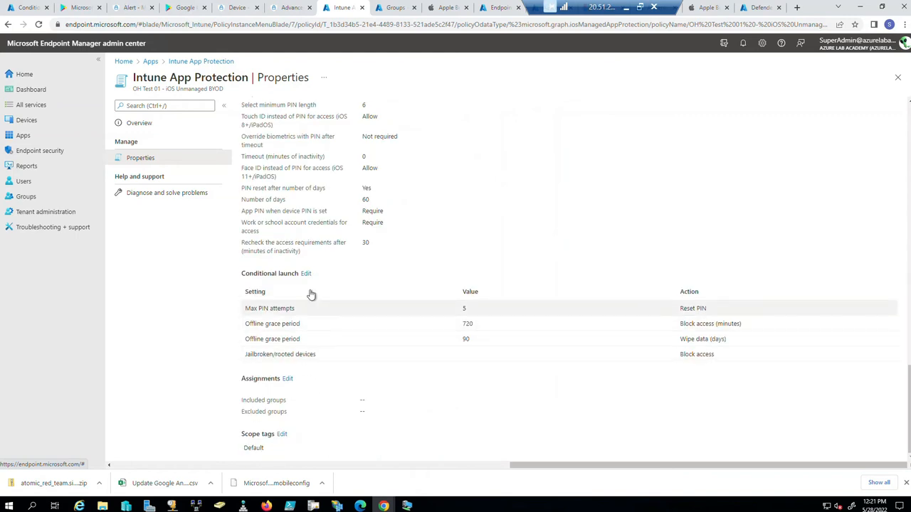
left_click(288, 379)
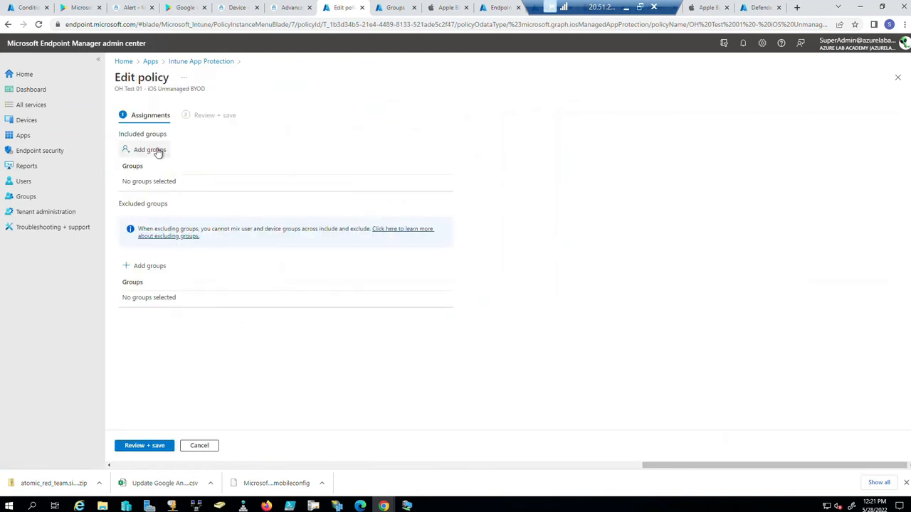
left_click(158, 153)
left_click(726, 98)
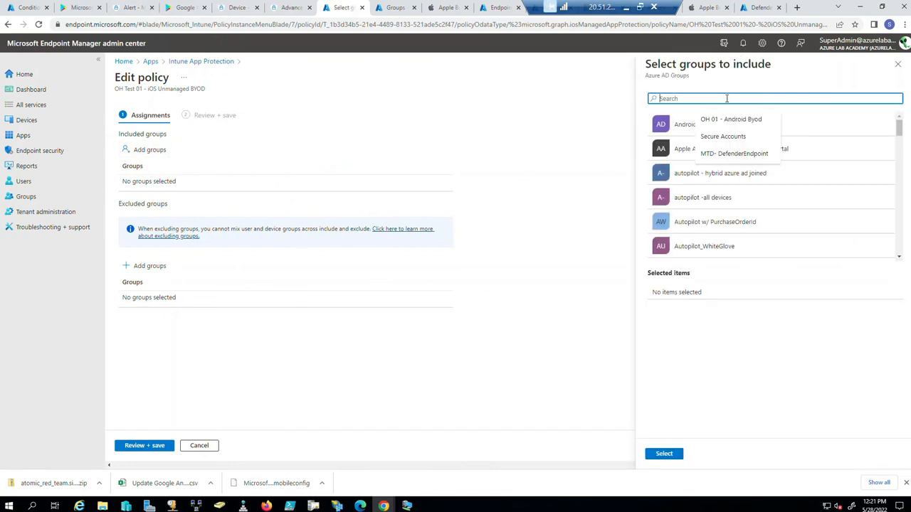
left_click(737, 320)
left_click(733, 101)
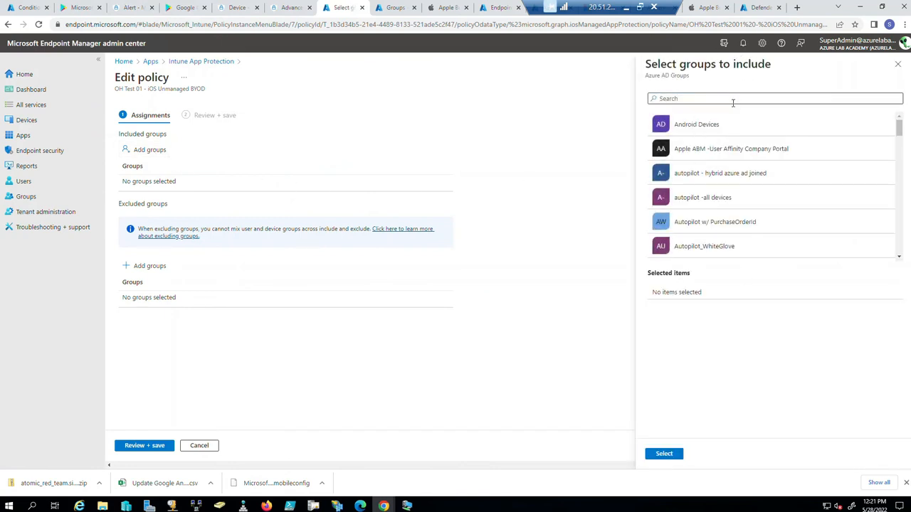
left_click(797, 7)
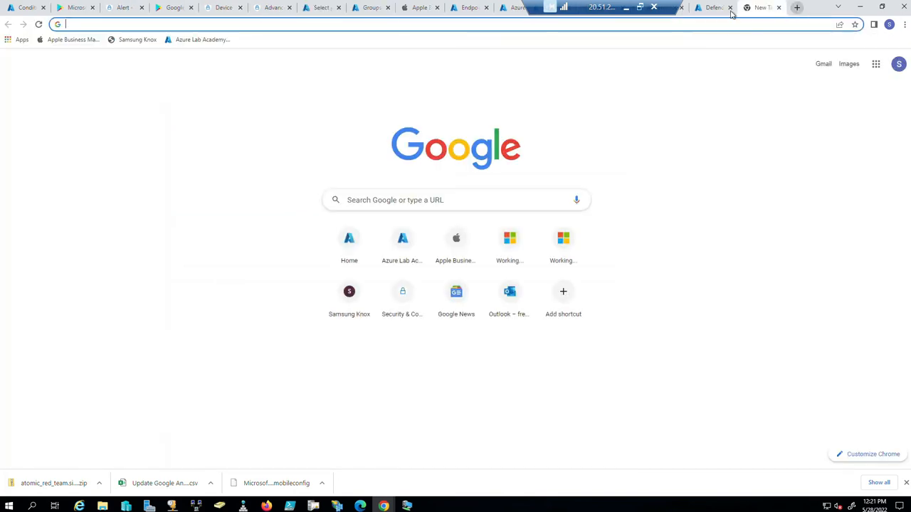
left_click(778, 8)
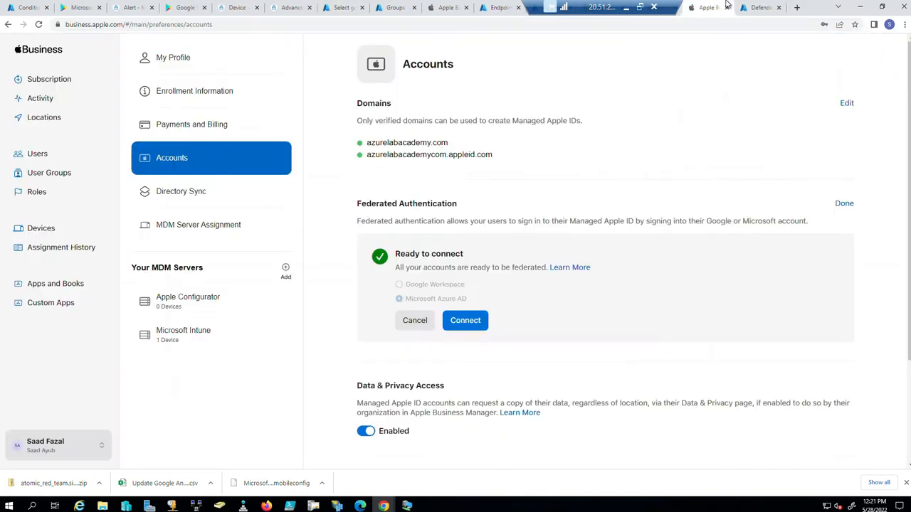
Start a new security group in the Azure portal and name it iOS_Unmanaged_User_Group.
left_click(750, 6)
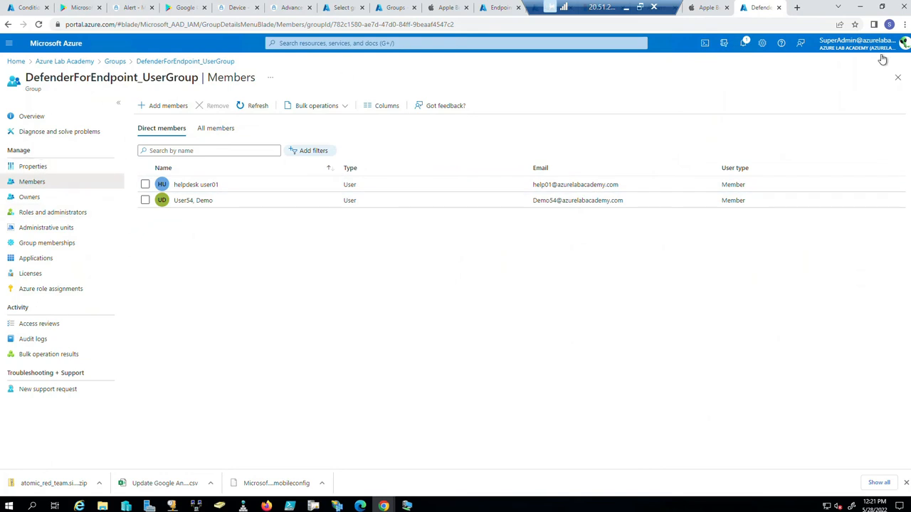
left_click(898, 78)
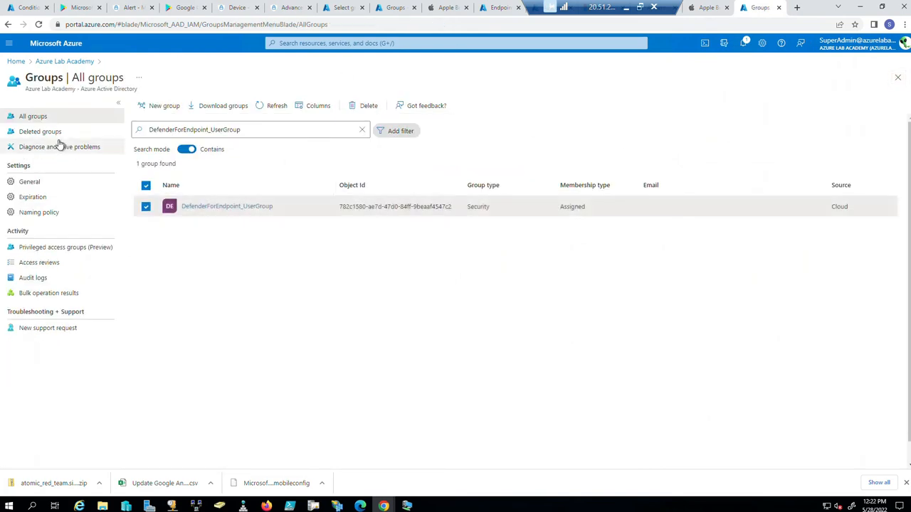
left_click(177, 108)
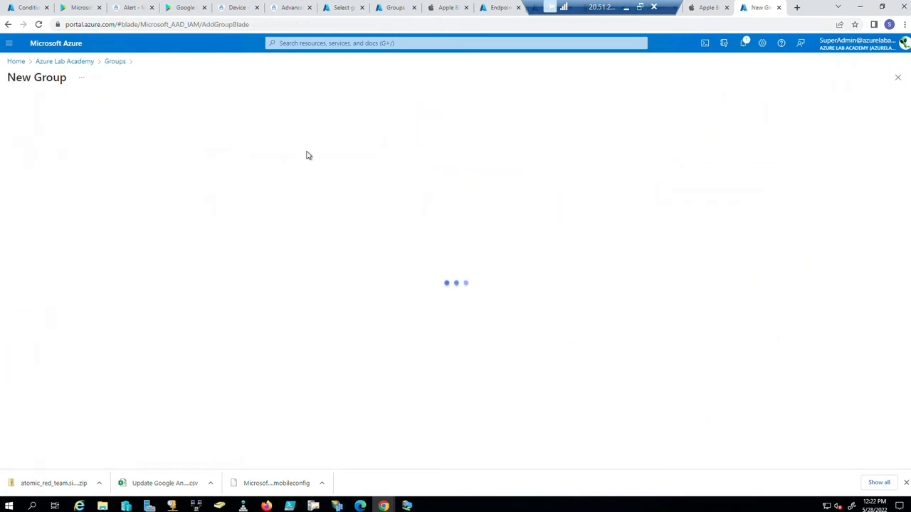
left_click(100, 168)
type("iOs_")
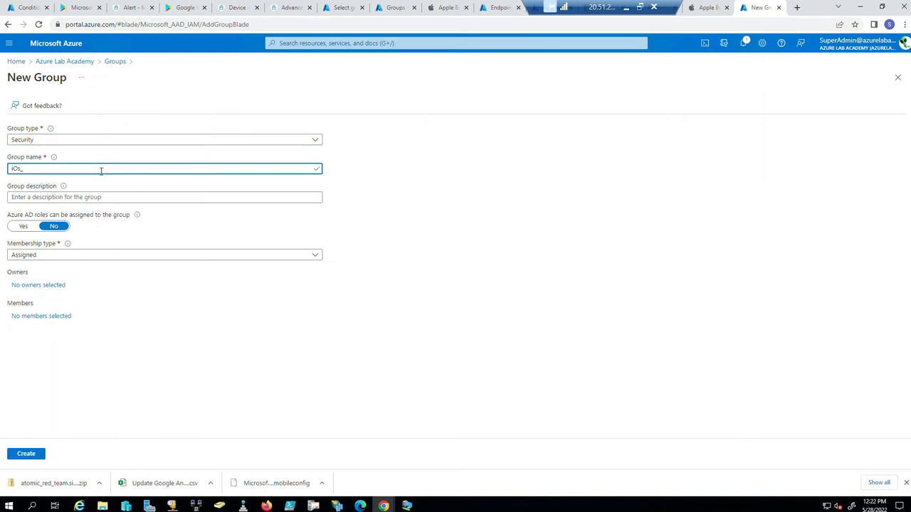
type("Unmanaged_Us")
key("BackSpace")
type("S")
Add the demo54 user account as a member, copy the group name and create the group.
left_click(32, 316)
left_click(704, 109)
type("demo")
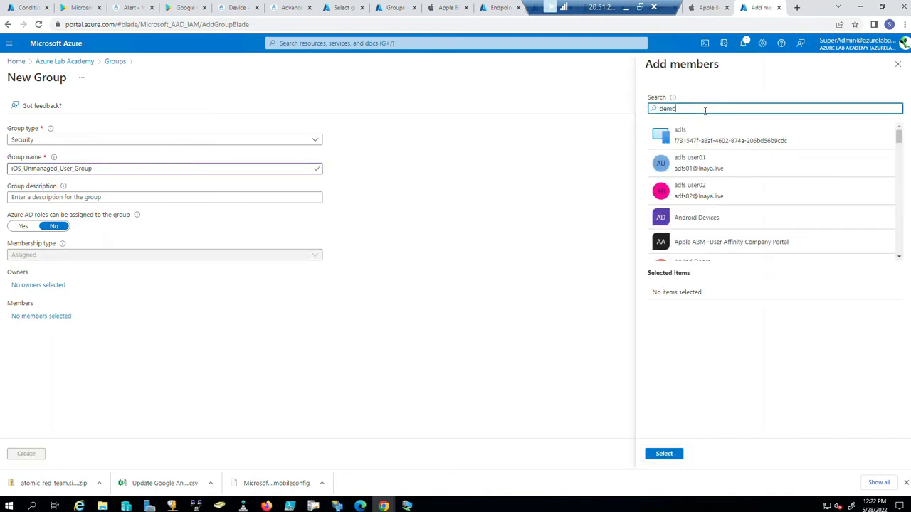
type("54")
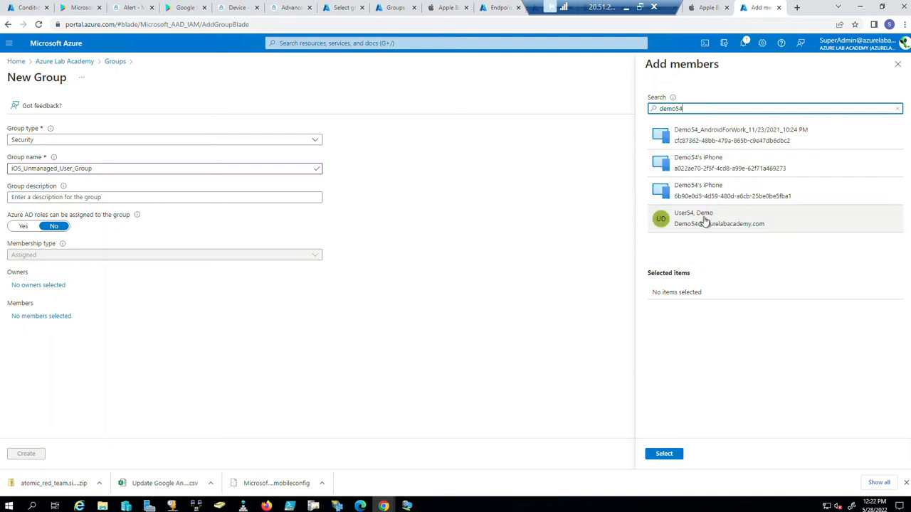
left_click(705, 223)
left_click(663, 455)
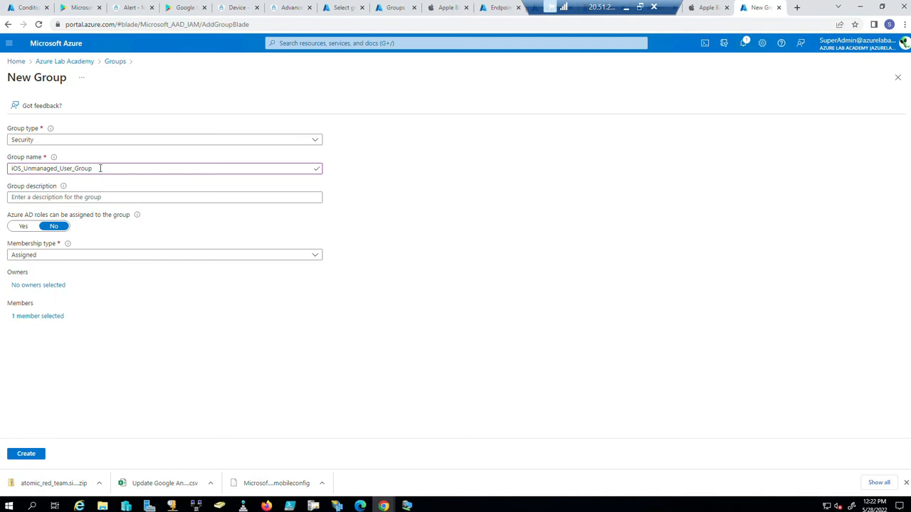
double_click(51, 168)
key("ctrl+c")
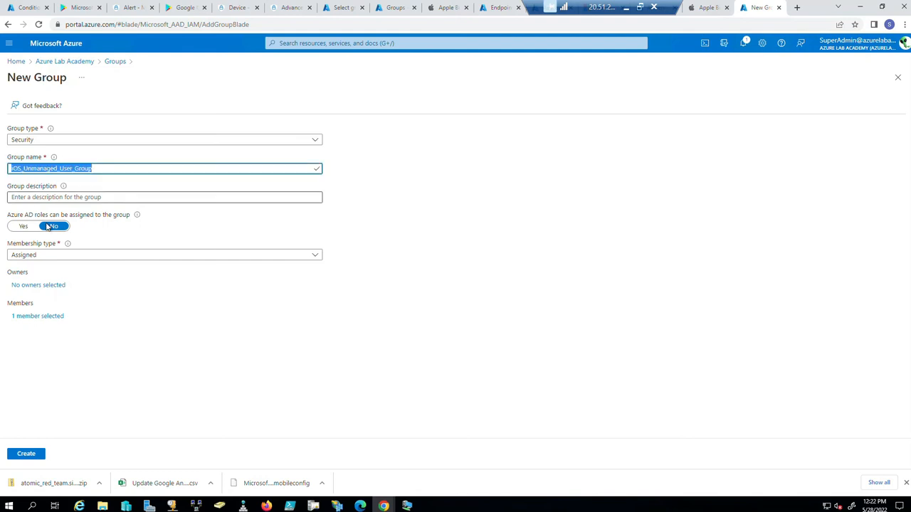
left_click(29, 455)
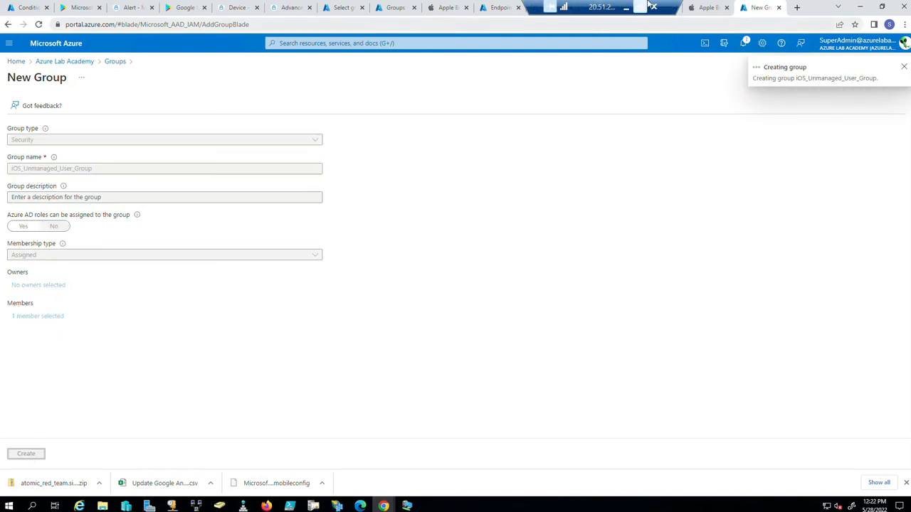
Return to the OH Test 01 - iOS Unmanaged BYOD policy in Endpoint Manager and discard its open assignment edit.
left_click(709, 7)
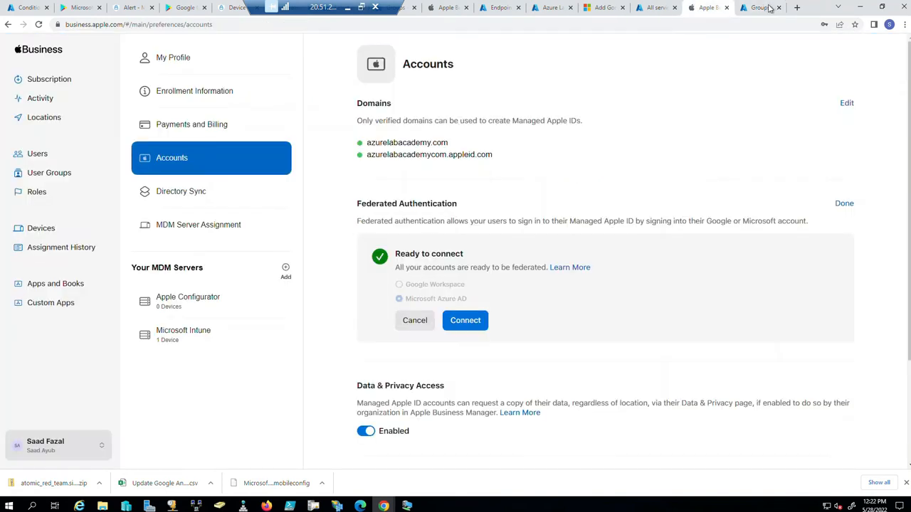
left_click(647, 7)
left_click(612, 7)
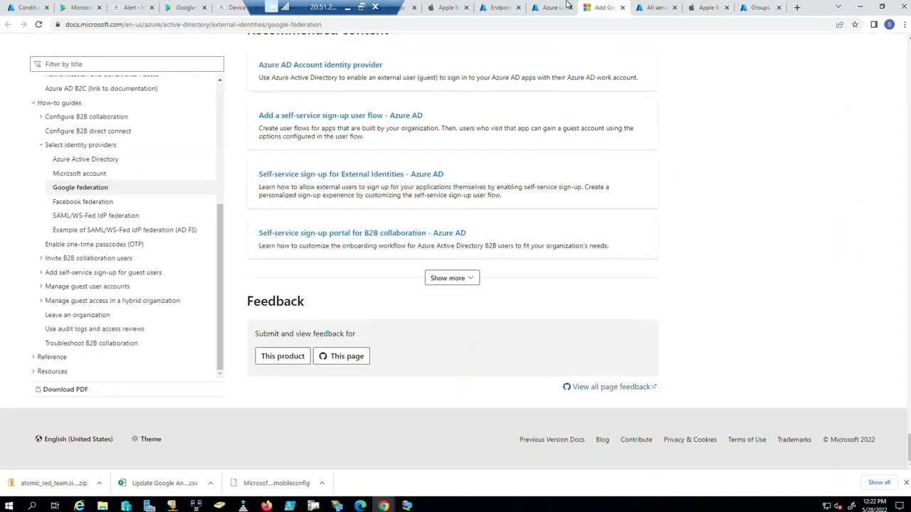
left_click(498, 7)
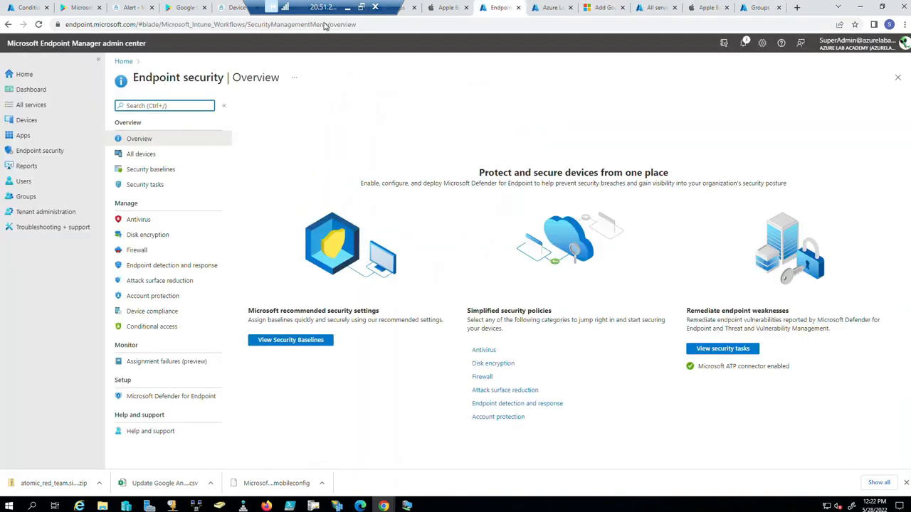
left_click(32, 7)
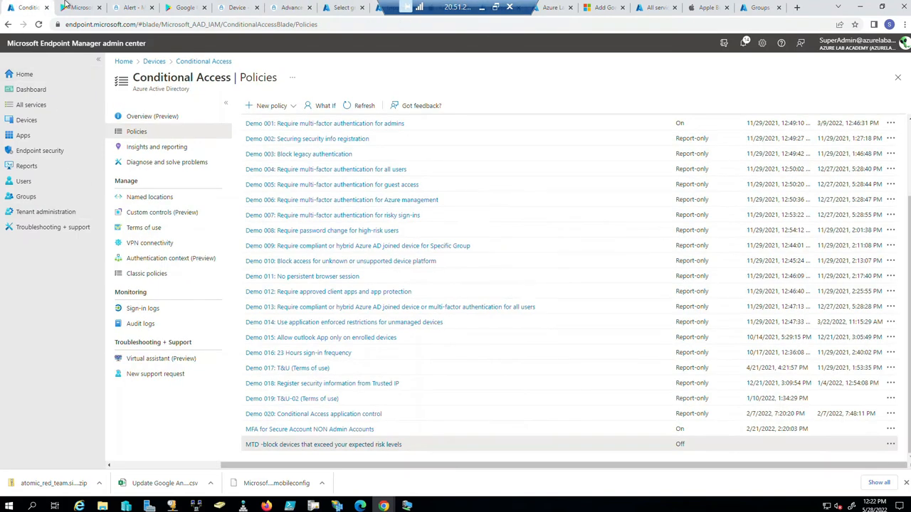
left_click(345, 7)
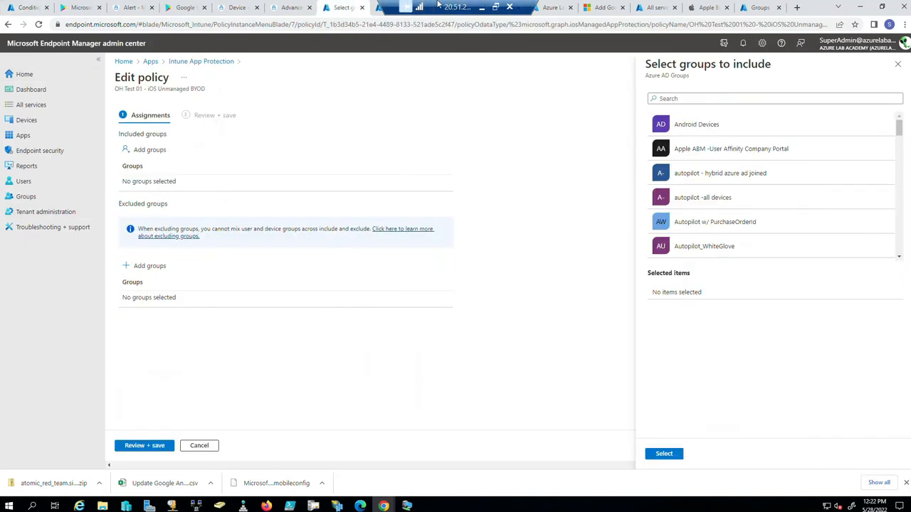
left_click(897, 65)
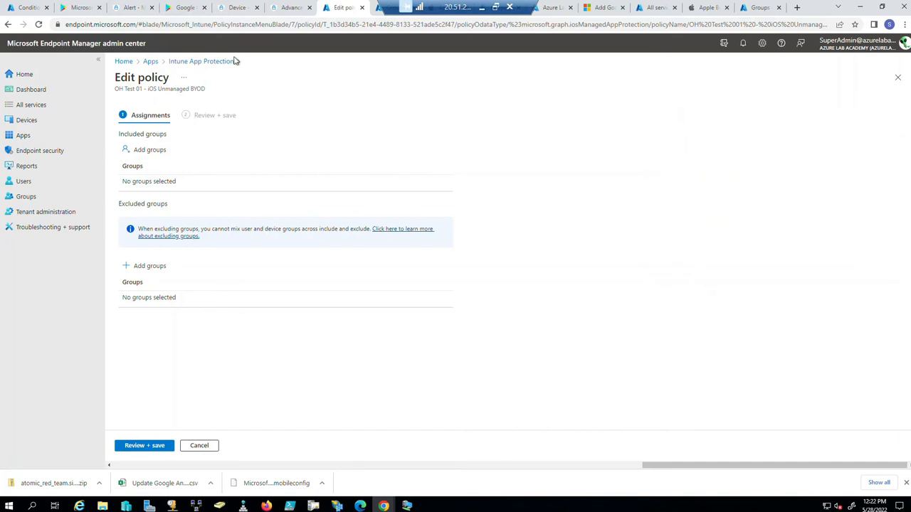
left_click(896, 78)
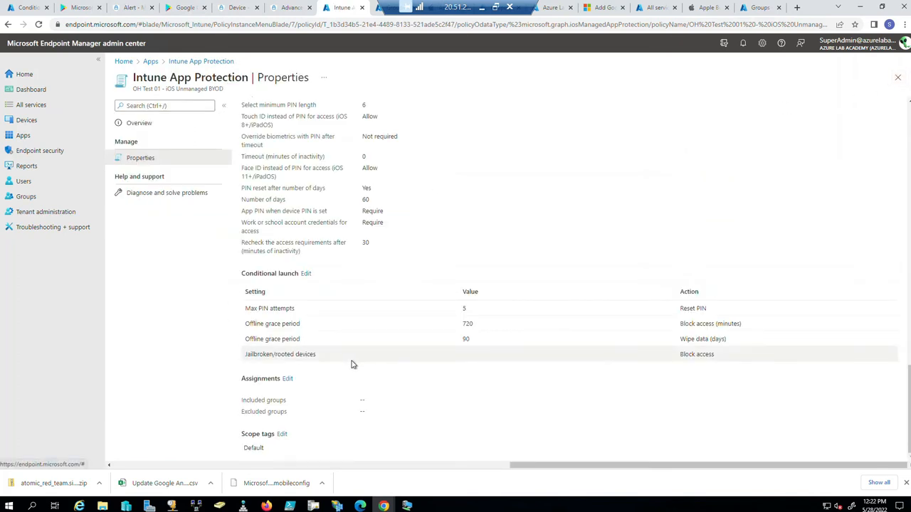
Review the policy properties back up to the Basics section and highlight the policy name.
scroll(350, 363, "up", 10)
scroll(353, 363, "up", 3)
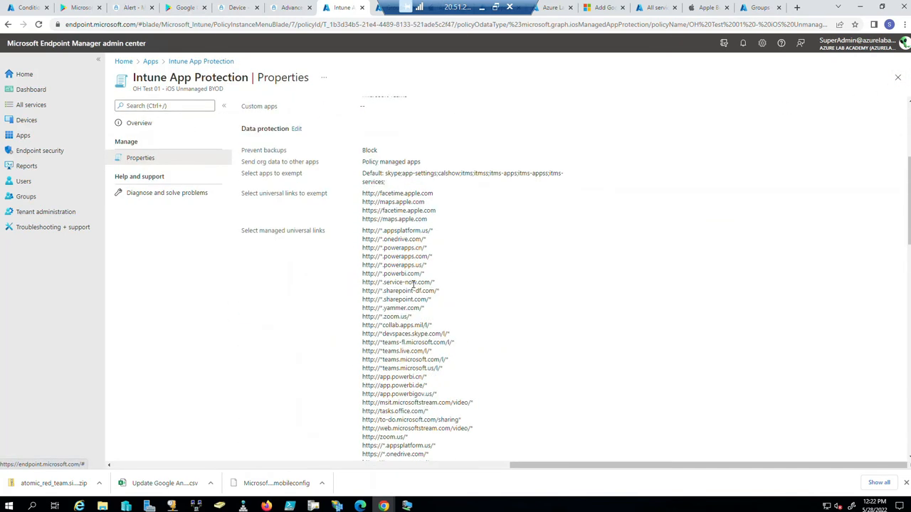
scroll(413, 283, "up", 3)
left_click_drag(463, 143, 356, 145)
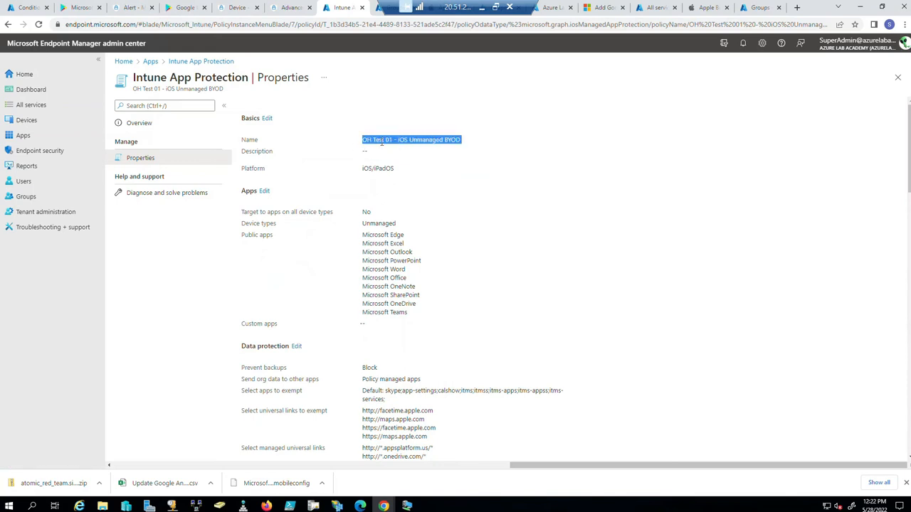
Switch to the OneNote page and highlight the BYOD note on App Protection Policies providing management at an app level only.
left_click(482, 8)
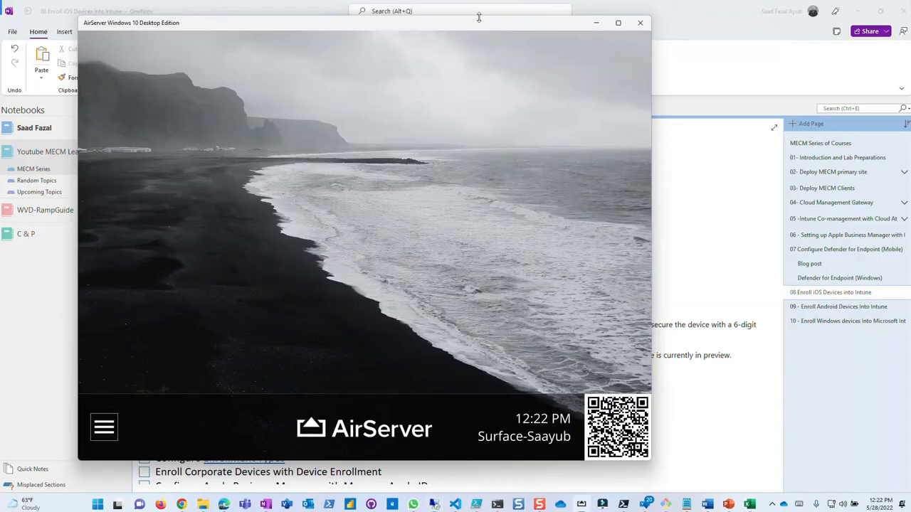
left_click(691, 301)
left_click_drag(191, 326, 400, 321)
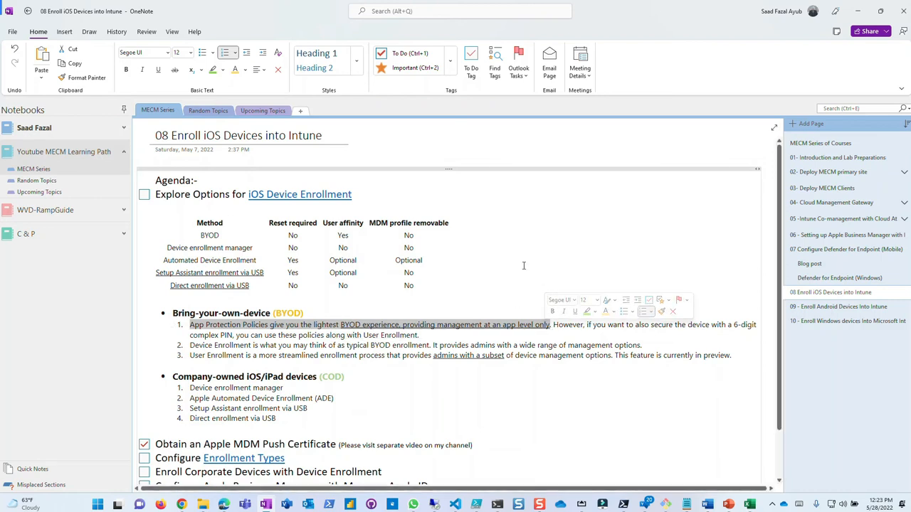
left_click(570, 335)
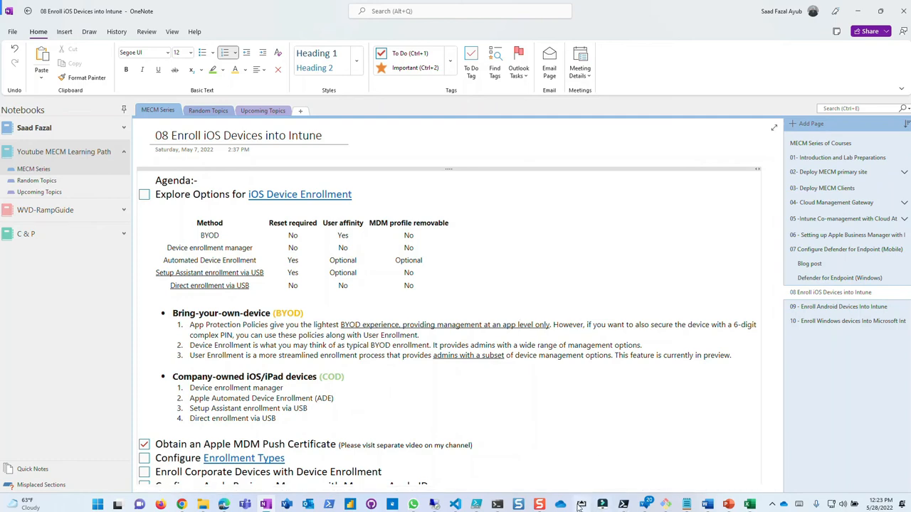
Return to the remote session, add iOS_Unmanaged_User_Group to the included groups of the OH Test 01 - iOS Unmanaged BYOD policy and save it.
left_click(434, 505)
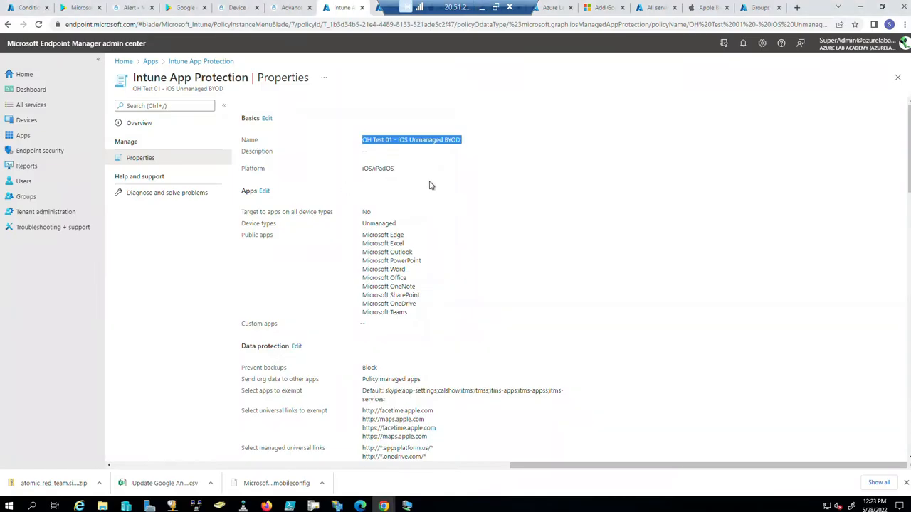
left_click(327, 170)
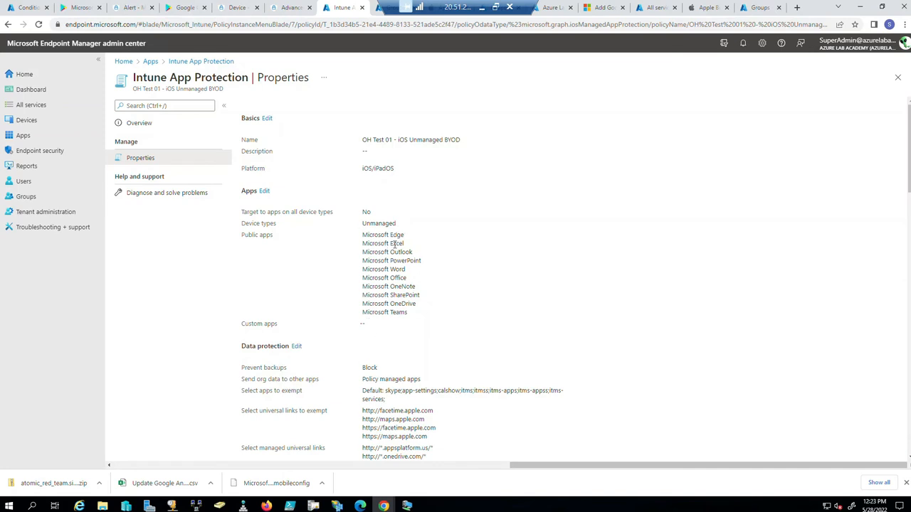
scroll(411, 424, "down", 8)
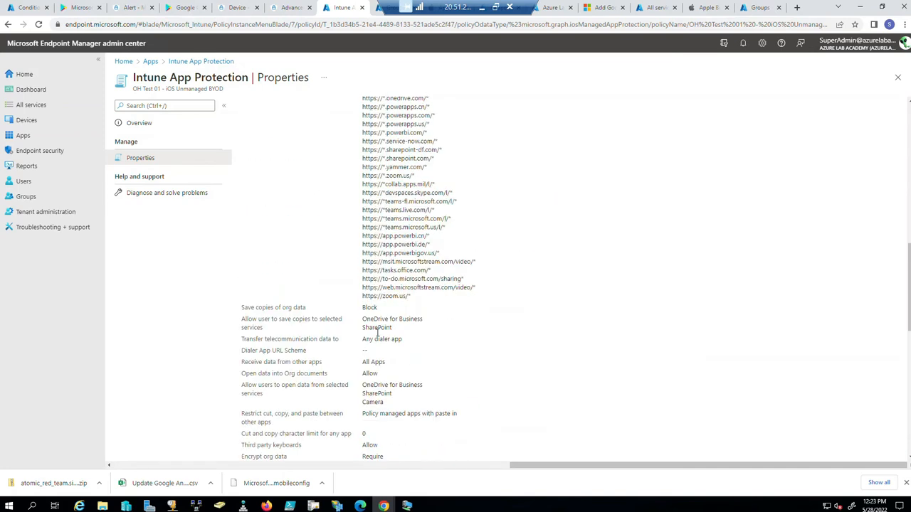
scroll(386, 302, "down", 5)
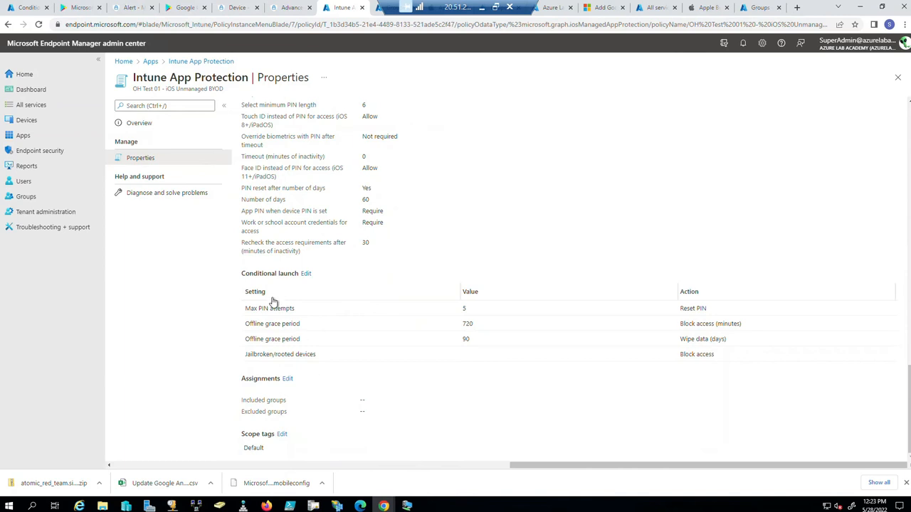
left_click(290, 380)
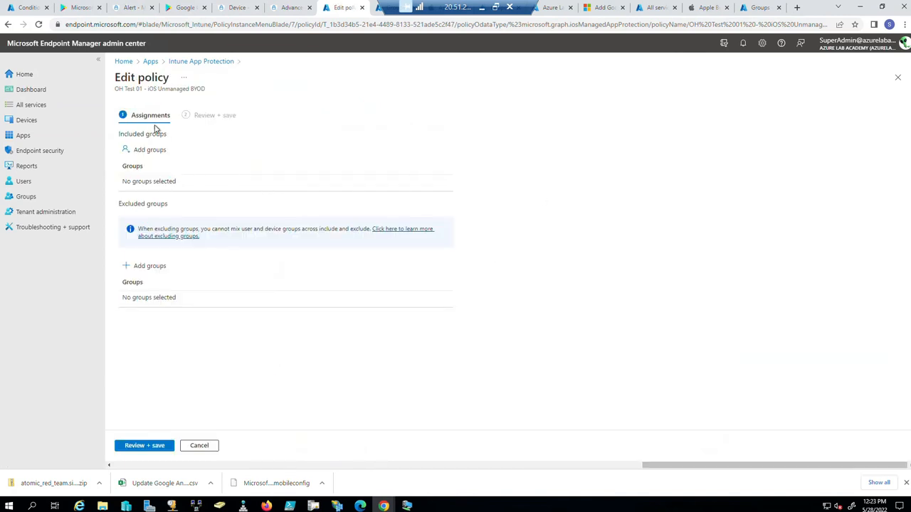
left_click(140, 155)
left_click(697, 98)
key("ctrl+v")
left_click(720, 124)
left_click(666, 456)
left_click(151, 450)
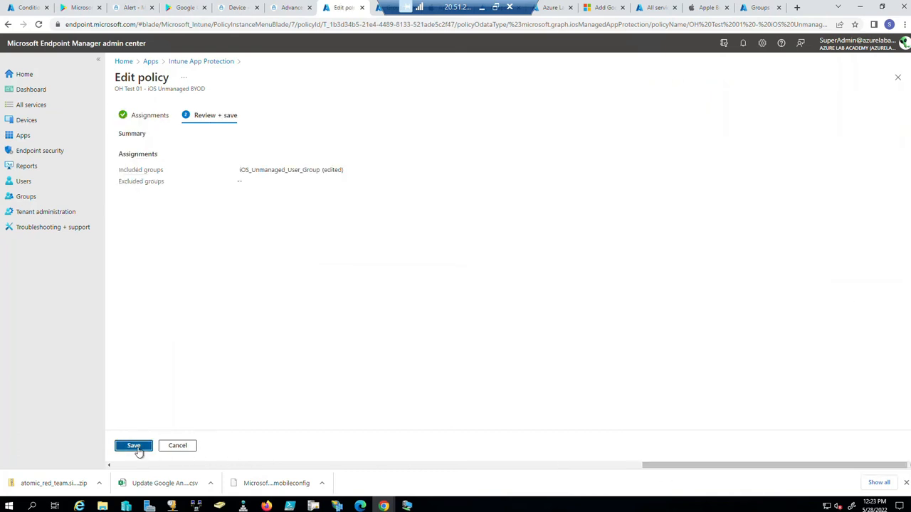
left_click(139, 449)
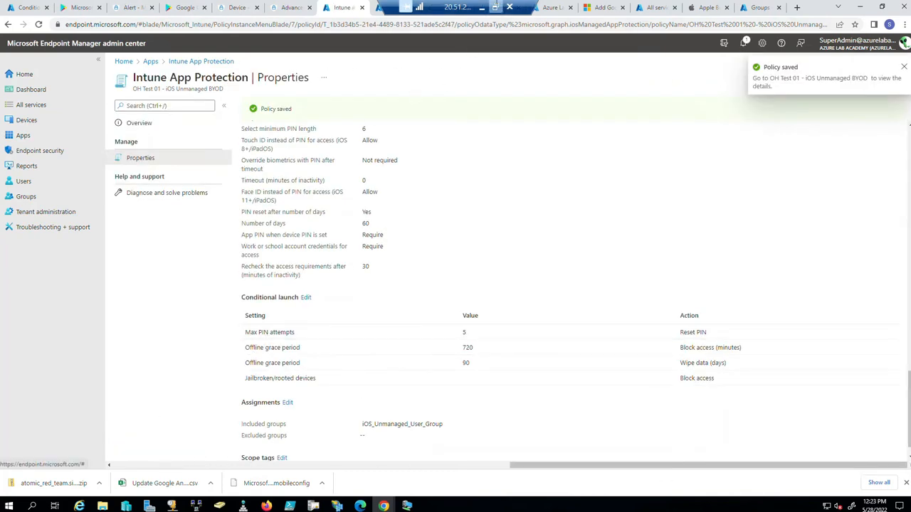
Leave the remote session and switch to the AirServer window.
left_click(482, 8)
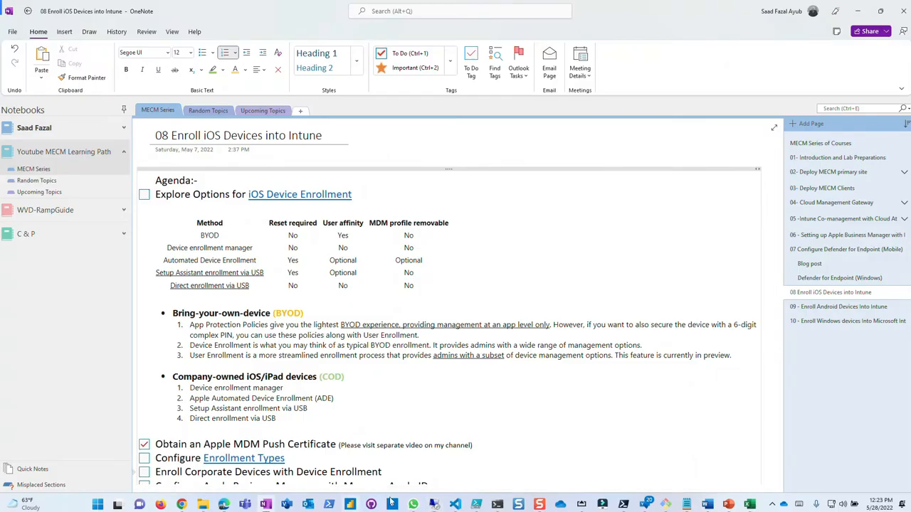
left_click(582, 504)
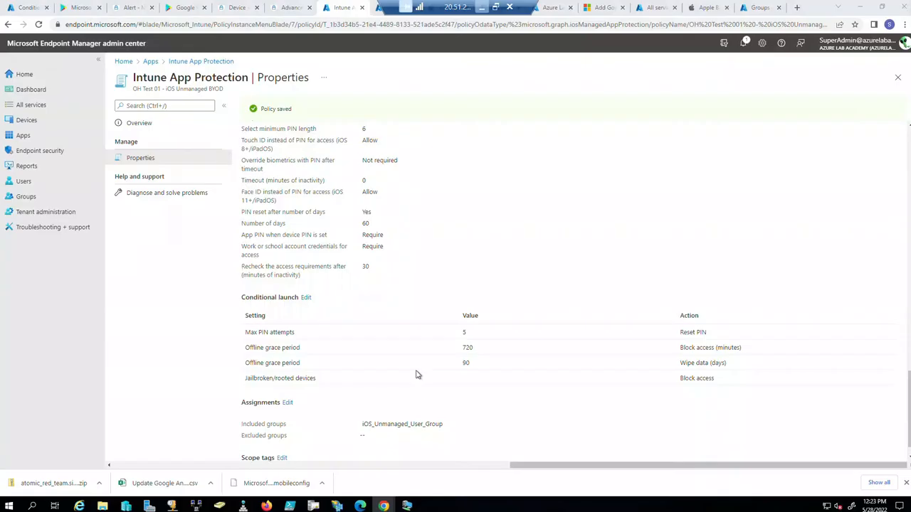
Highlight Microsoft Outlook in the policy's public apps list and switch from the remote session to the AirServer window.
scroll(339, 308, "up", 15)
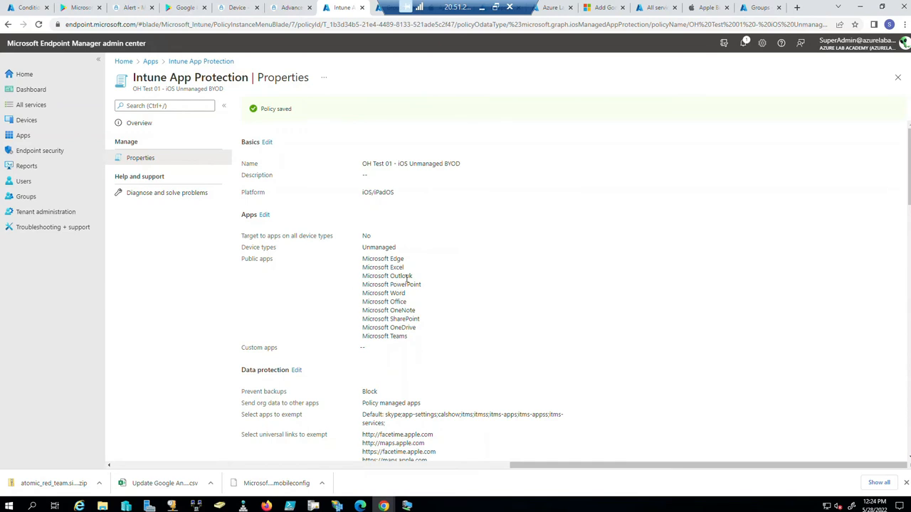
left_click_drag(413, 279, 363, 279)
left_click(482, 7)
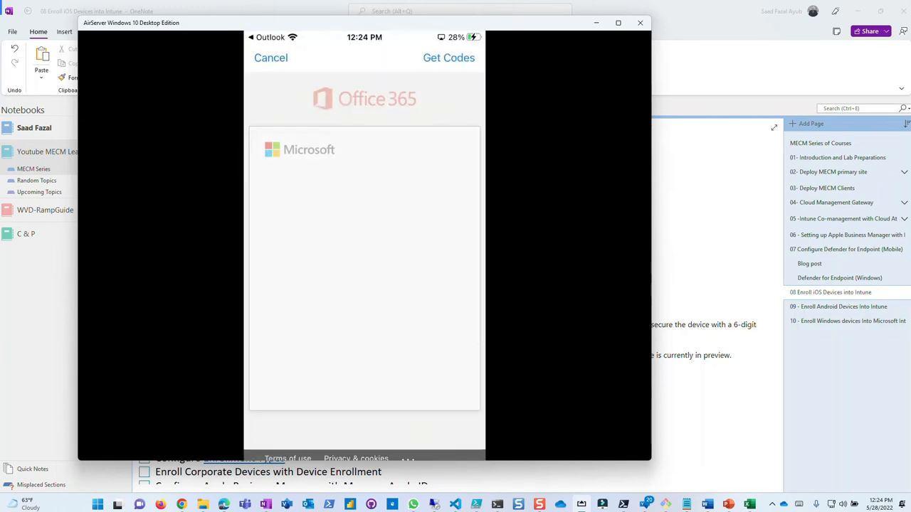
Enter the demo account's password on the mirrored iPhone's Microsoft sign-in page and sign in.
left_click(321, 228)
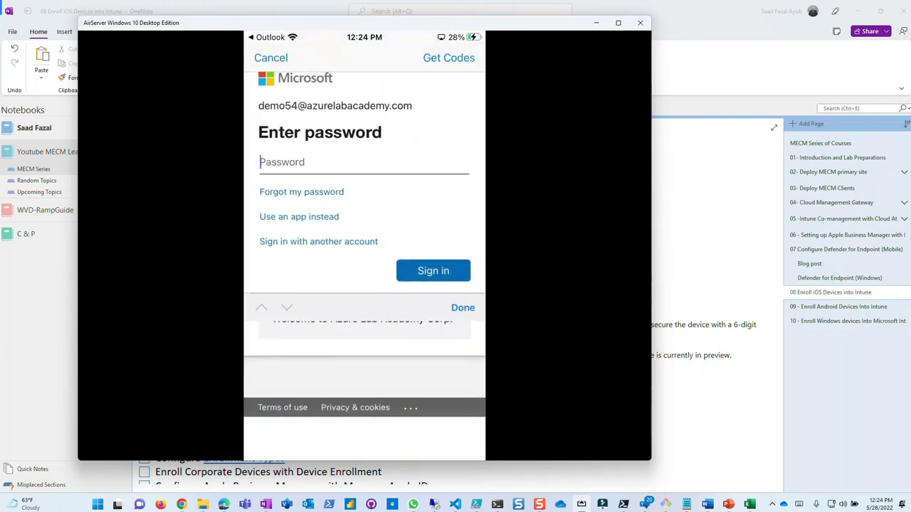
type("•••")
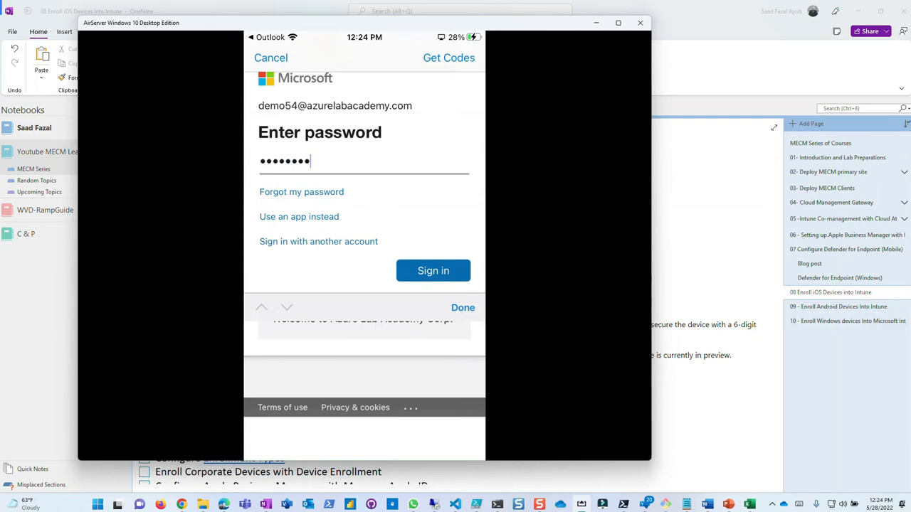
type("••••••")
key("Return")
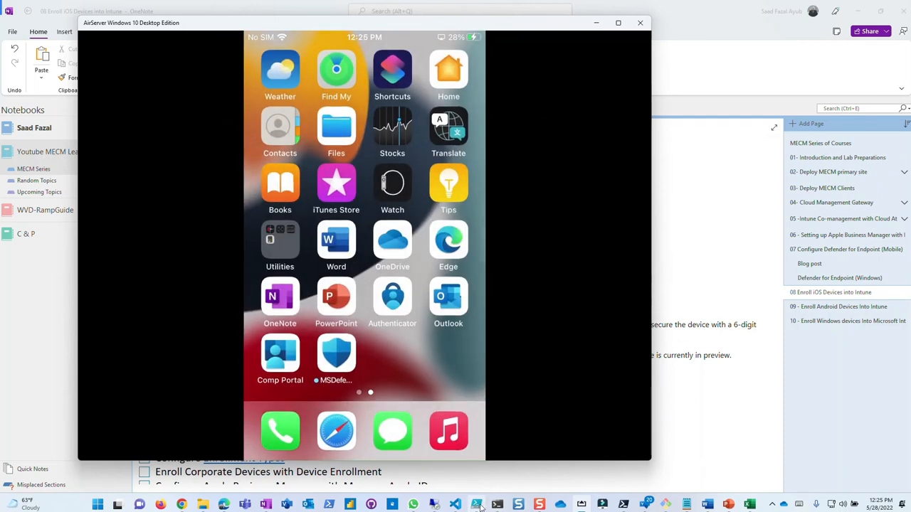
Return to the remote session, highlight Microsoft Edge among the policy's public apps, and switch back to the AirServer window.
left_click(434, 505)
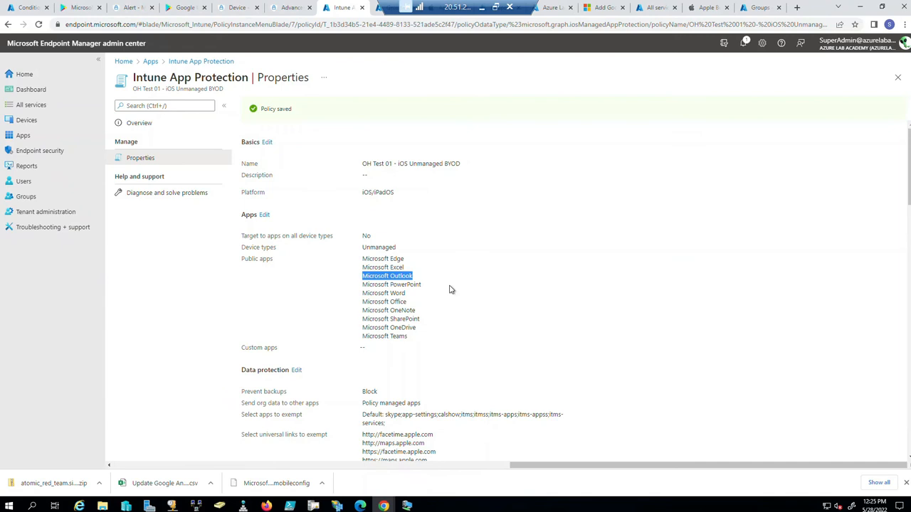
left_click_drag(404, 264, 411, 253)
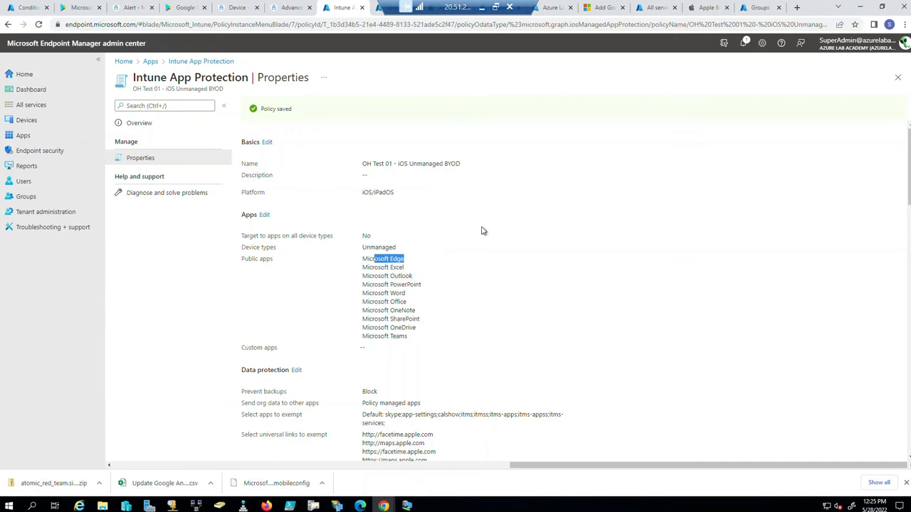
left_click(482, 8)
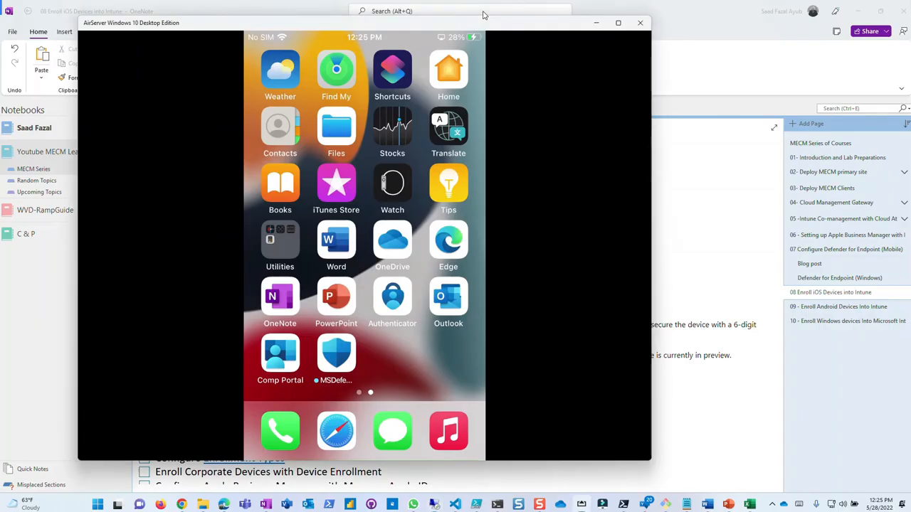
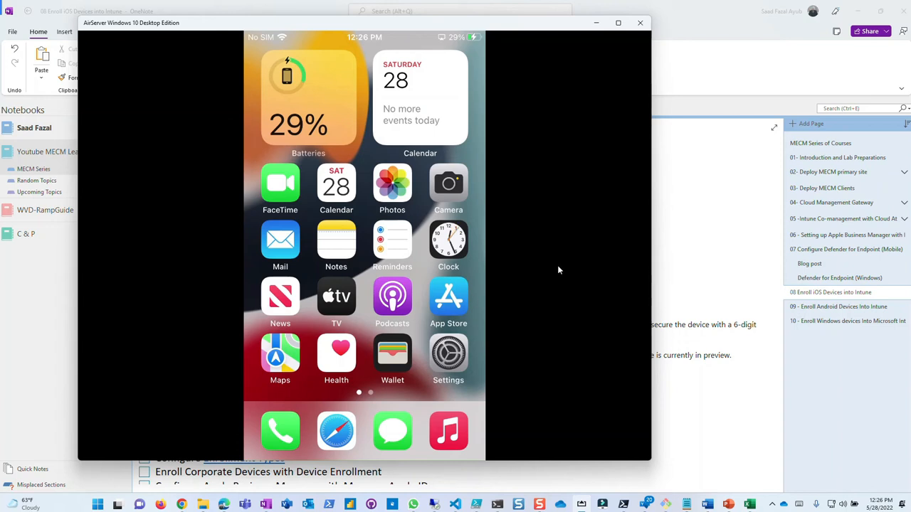
Return to the remote session and open the iOS/iPadOS devices list in Endpoint Manager.
left_click(455, 504)
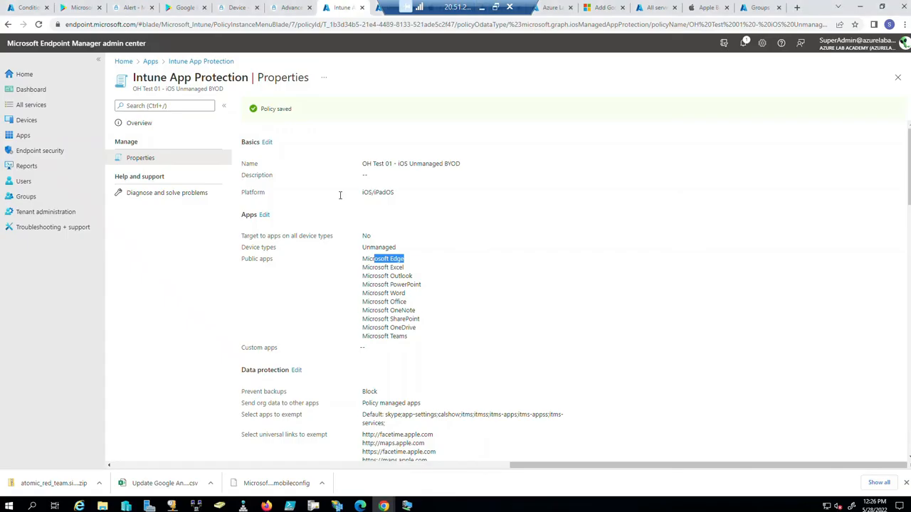
left_click(29, 120)
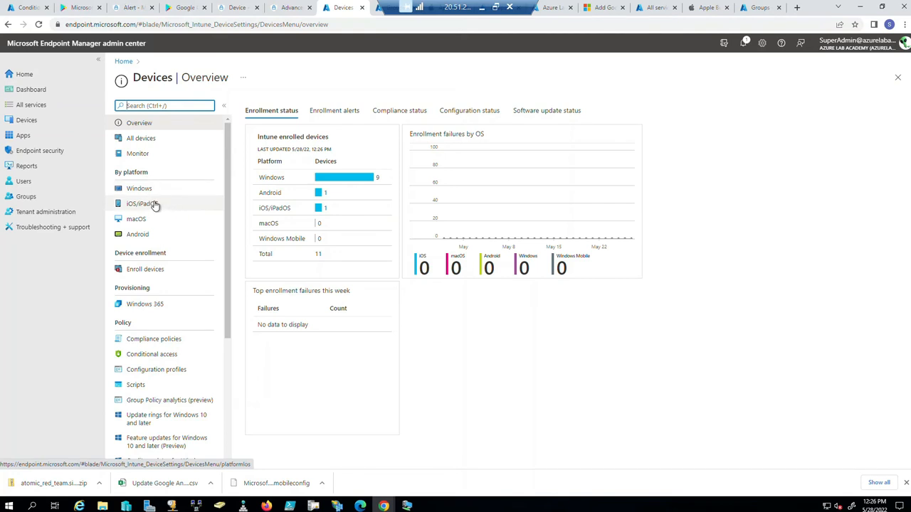
left_click(150, 207)
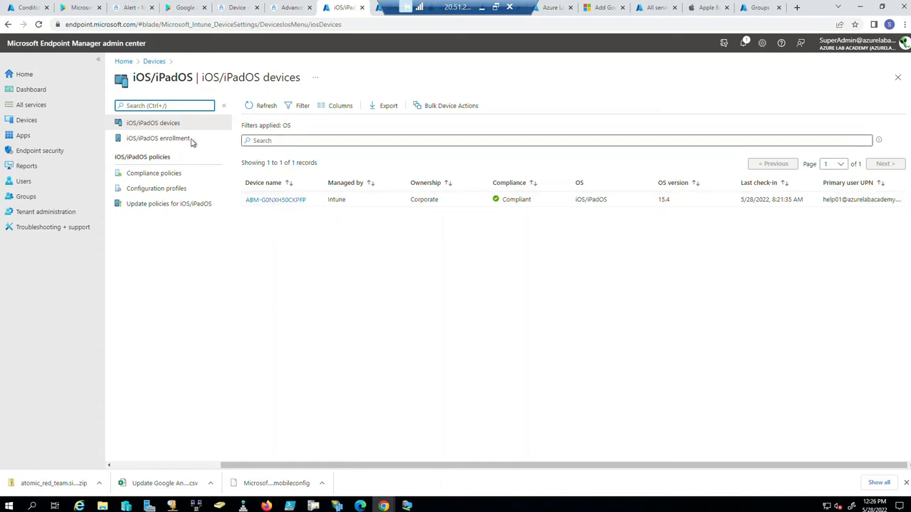
Open the app protection policies list, widen its Policy column and sort the policies by Deployed.
left_click(24, 136)
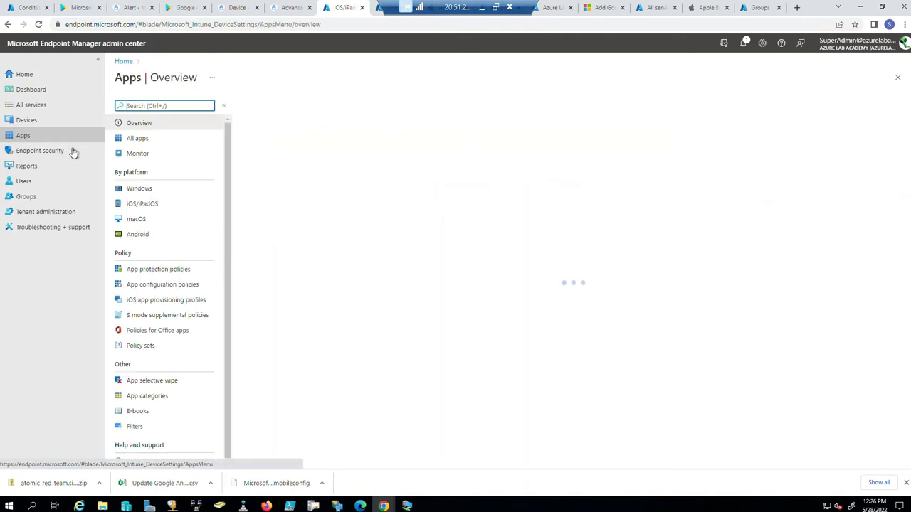
left_click(158, 269)
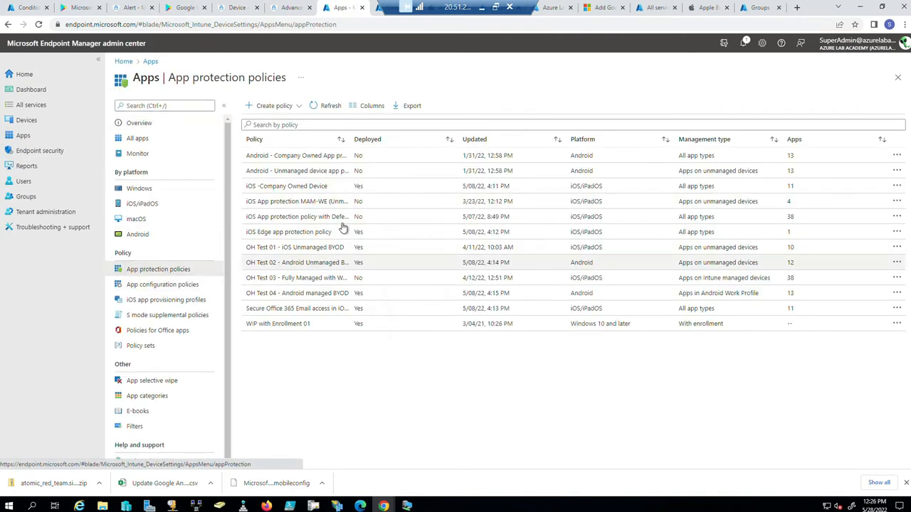
left_click_drag(351, 142, 469, 135)
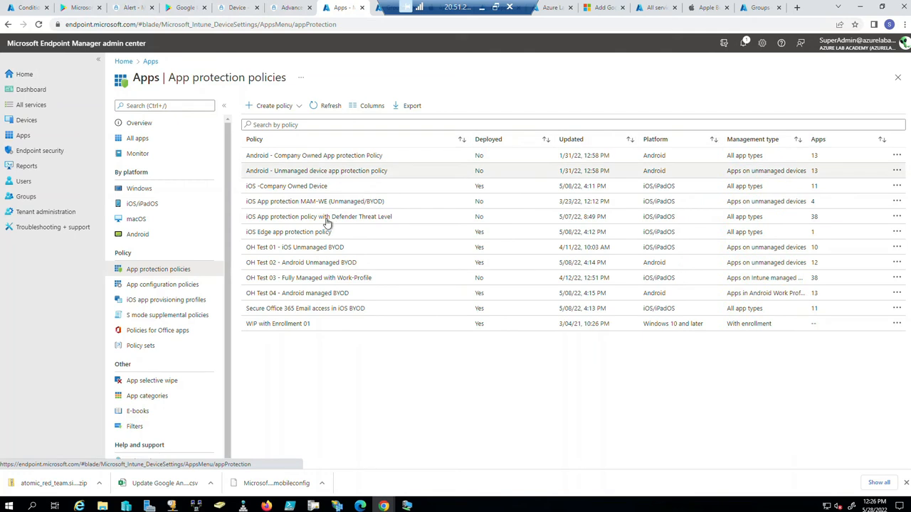
left_click(484, 142)
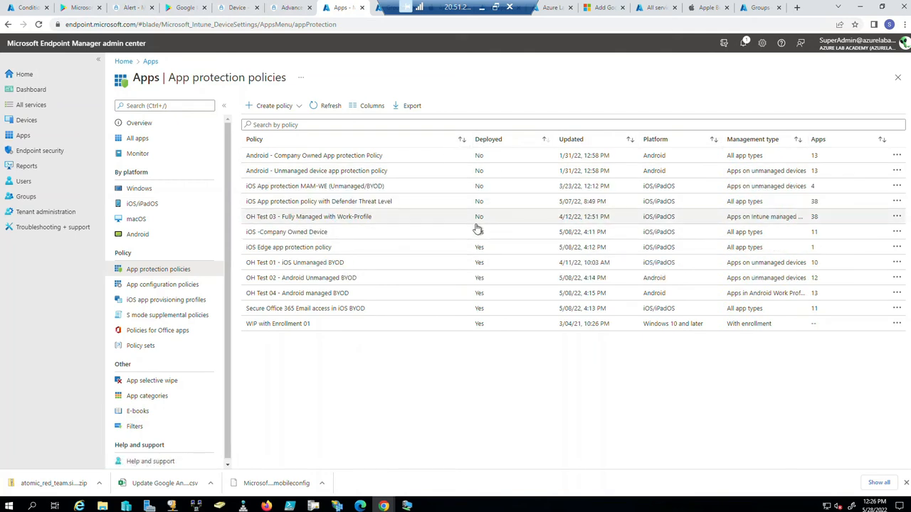
Open the OH Test 01 - iOS Unmanaged BYOD policy and examine the user check-ins on its overview.
left_click(335, 264)
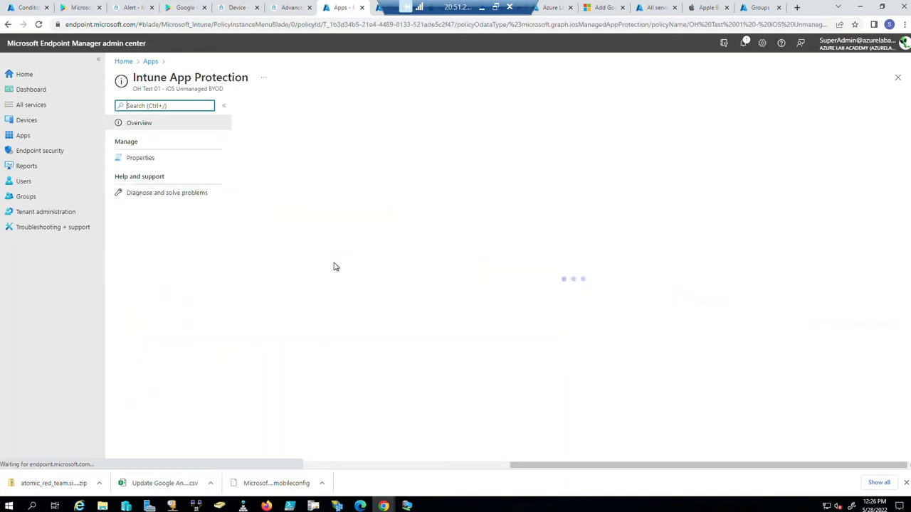
left_click(153, 165)
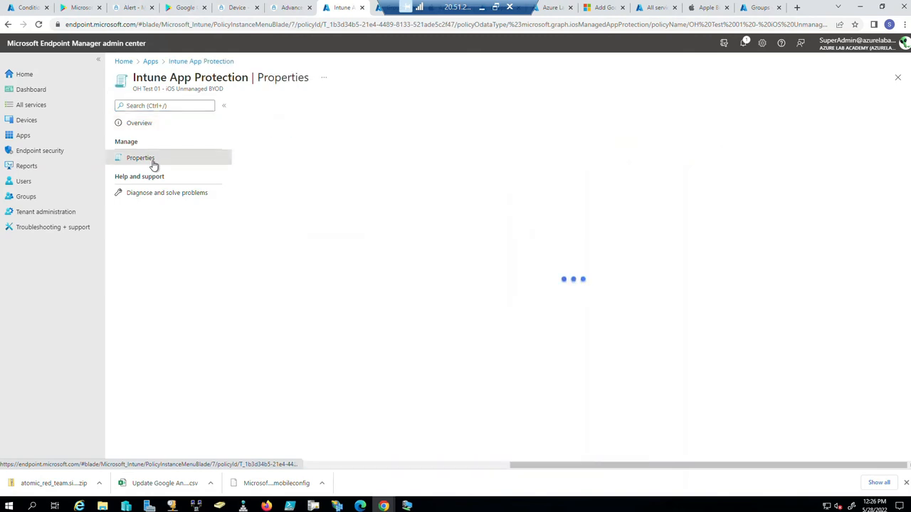
left_click(143, 124)
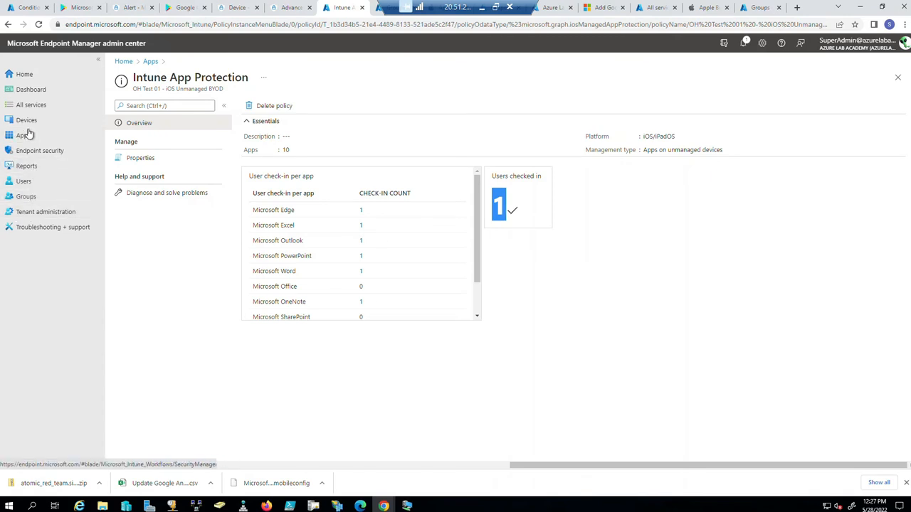
left_click(643, 340)
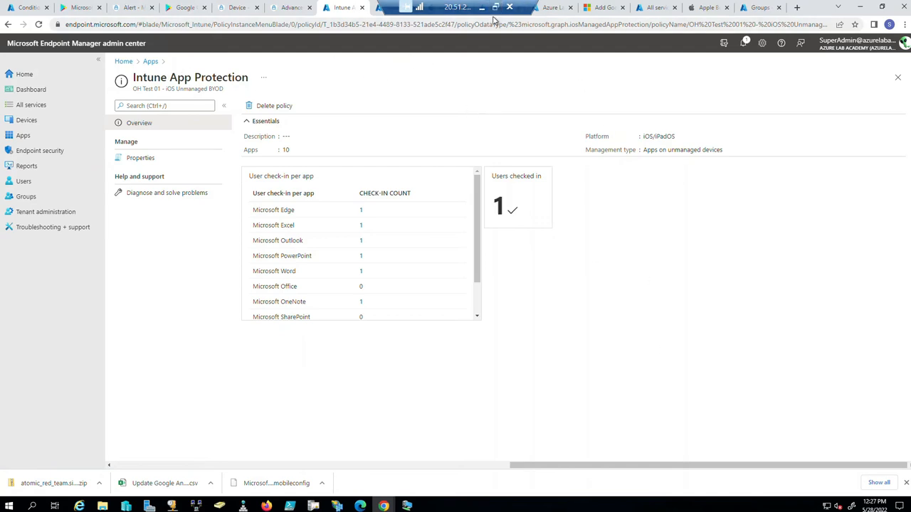
Open the MTD -block devices that exceed your expected risk levels Conditional Access policy, review its Grant controls and set Enable policy to On.
left_click(27, 7)
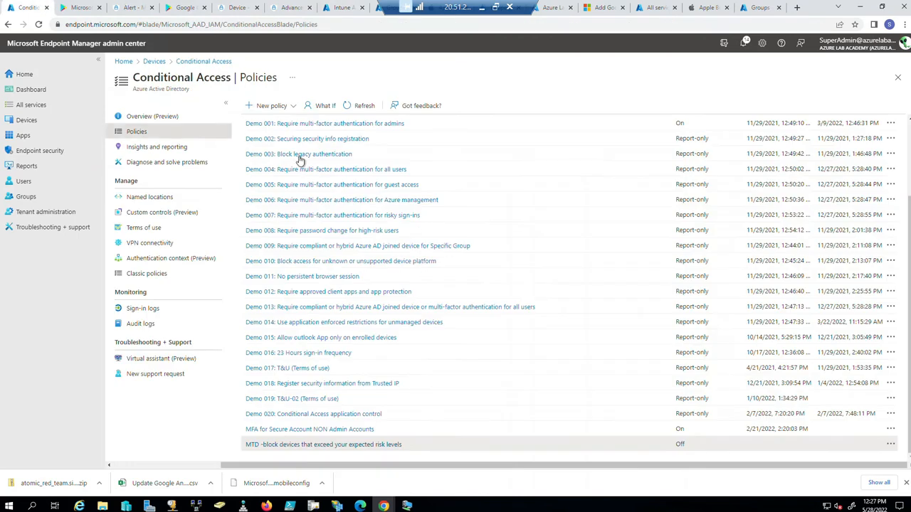
left_click(322, 444)
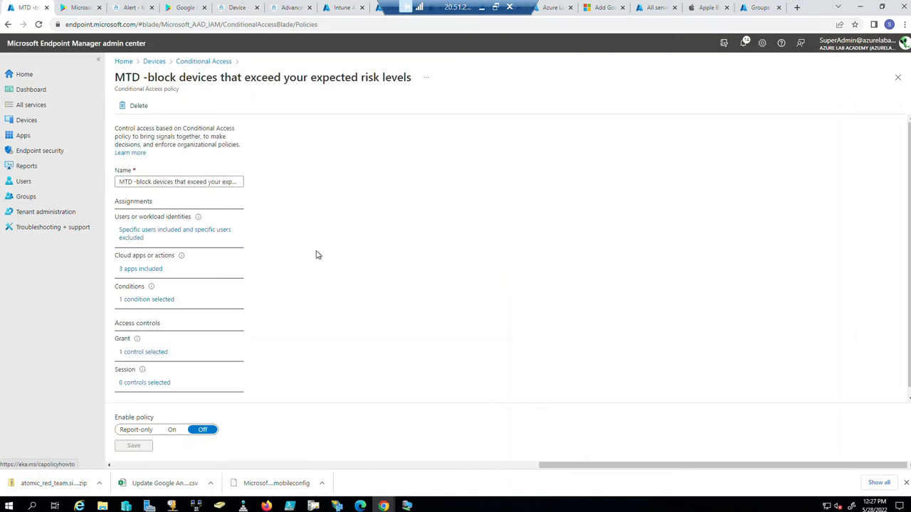
left_click_drag(115, 77, 352, 79)
left_click(360, 261)
left_click(138, 354)
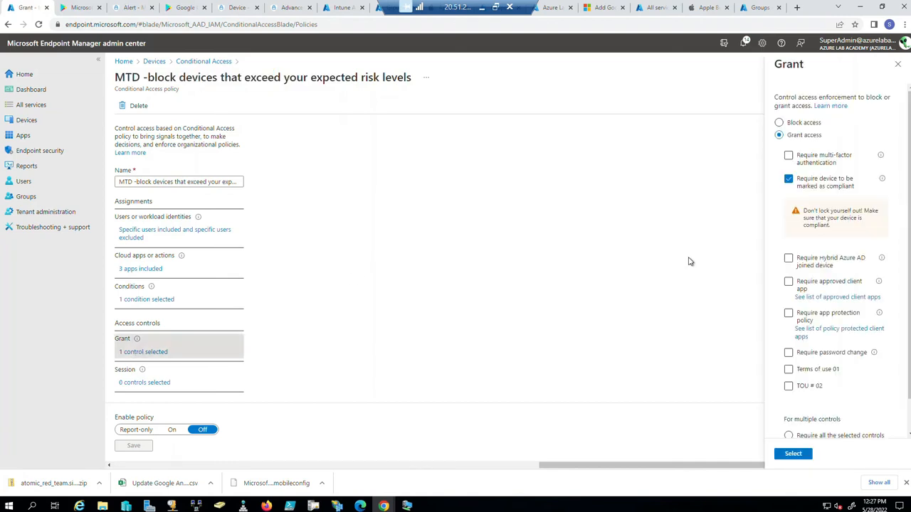
left_click(898, 64)
left_click(172, 431)
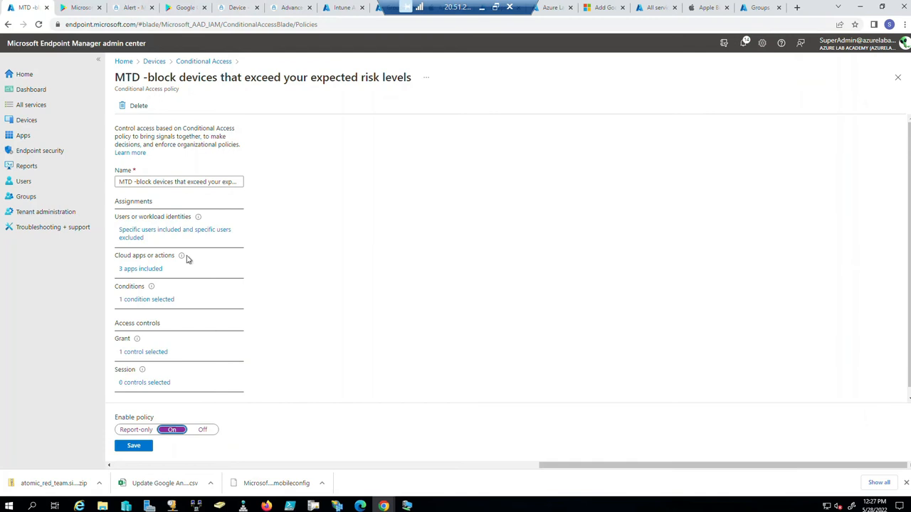
Examine the policy's included user group and the directory roles selected for exclusion.
left_click(137, 240)
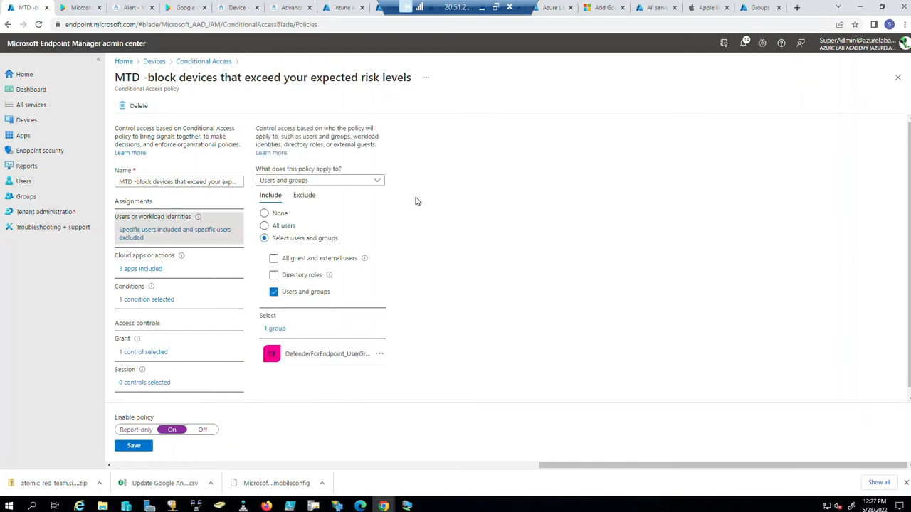
left_click(310, 196)
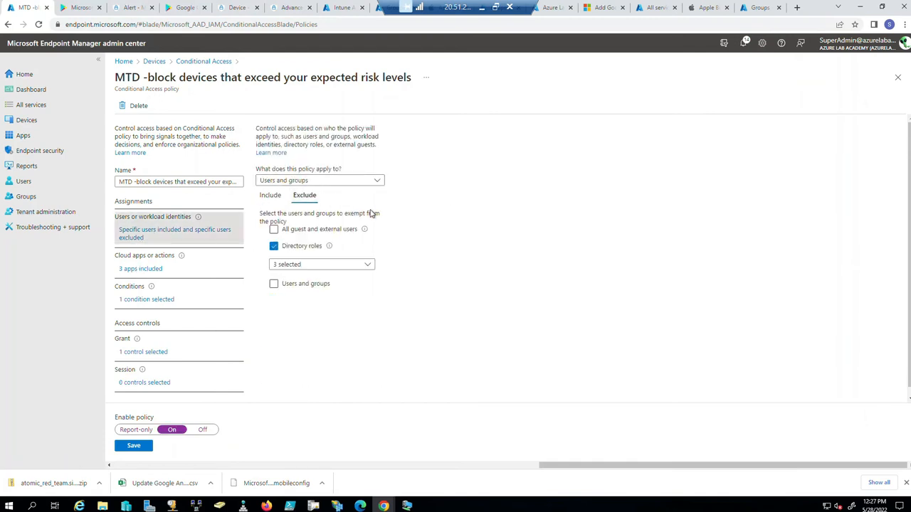
left_click(304, 269)
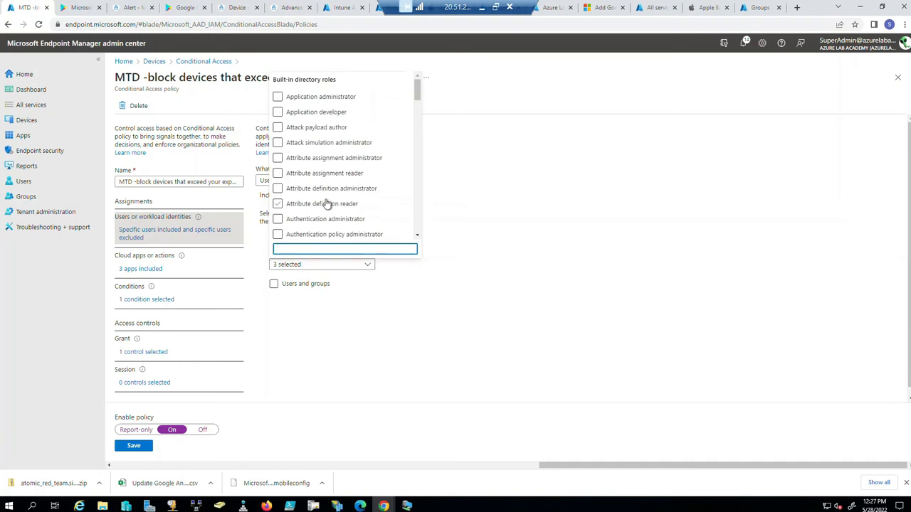
scroll(331, 210, "down", 4)
scroll(331, 210, "up", 1)
scroll(331, 210, "down", 9)
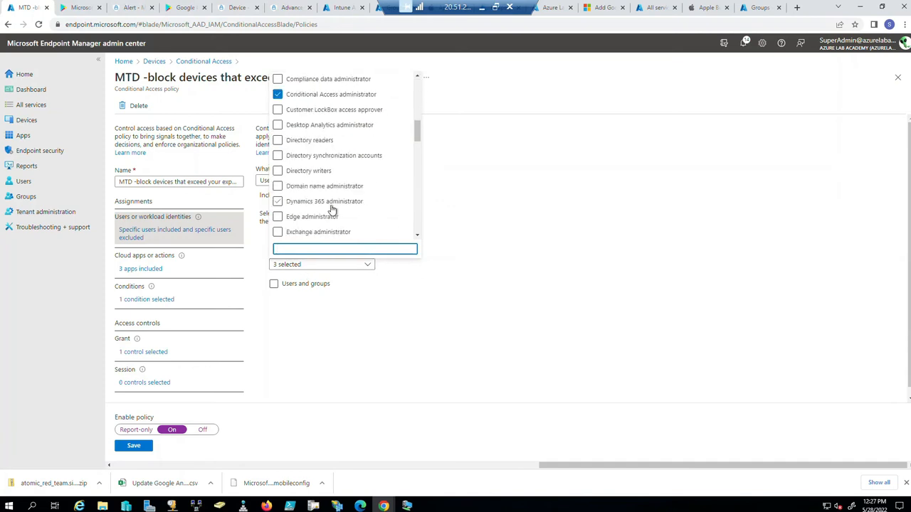
scroll(331, 214, "down", 8)
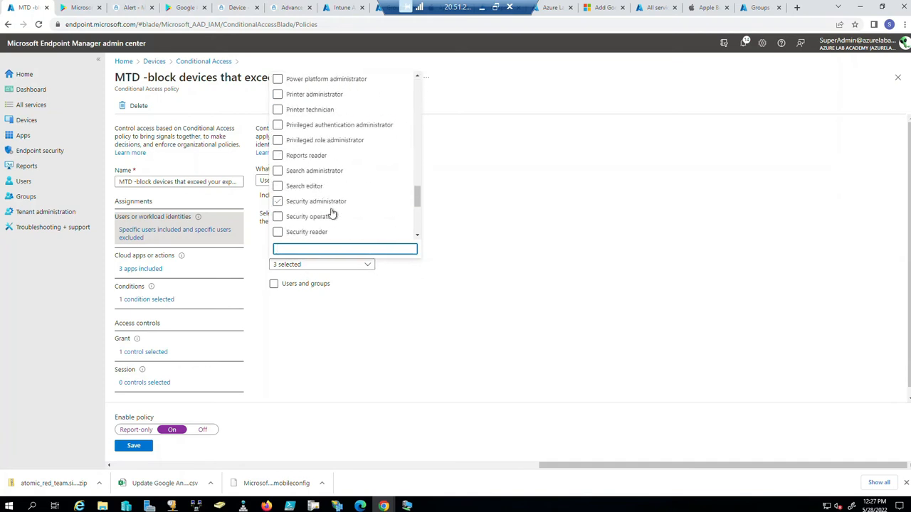
scroll(340, 215, "up", 12)
scroll(341, 215, "up", 8)
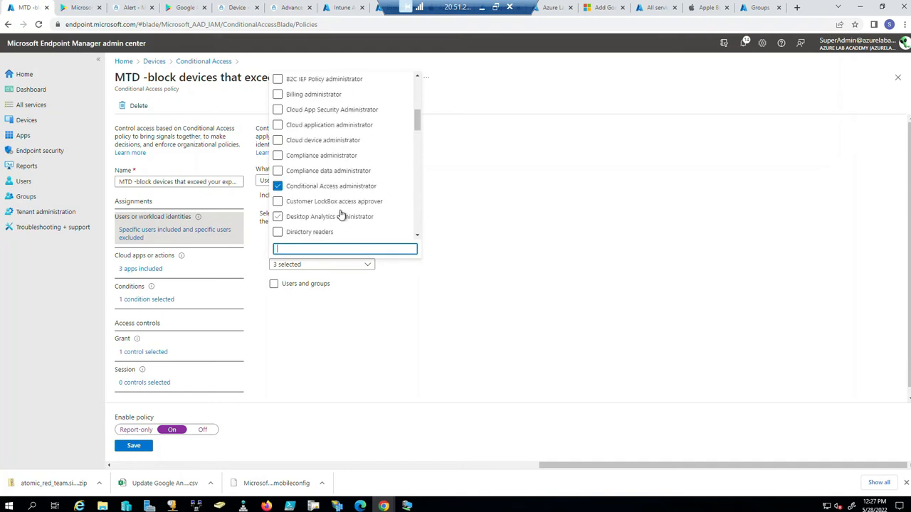
scroll(341, 215, "down", 8)
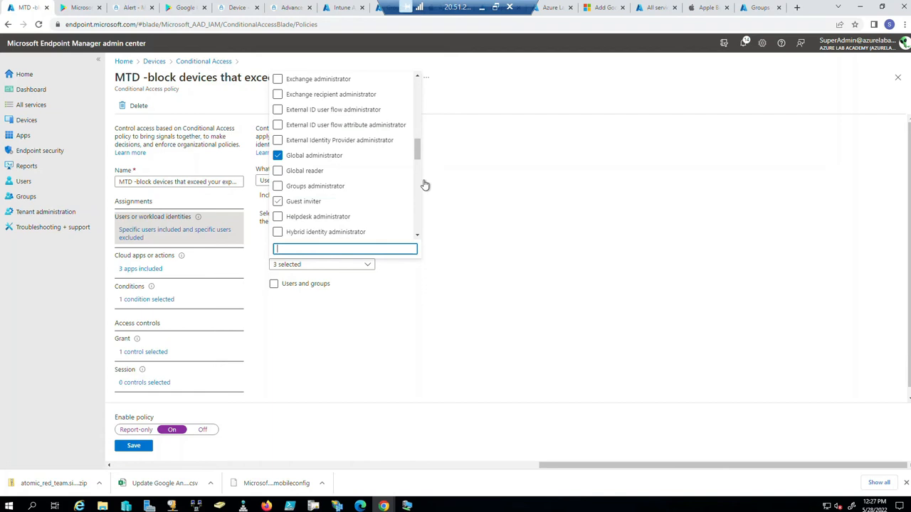
Save the Conditional Access policy and switch from the remote session to the AirServer window.
left_click(527, 184)
left_click(134, 449)
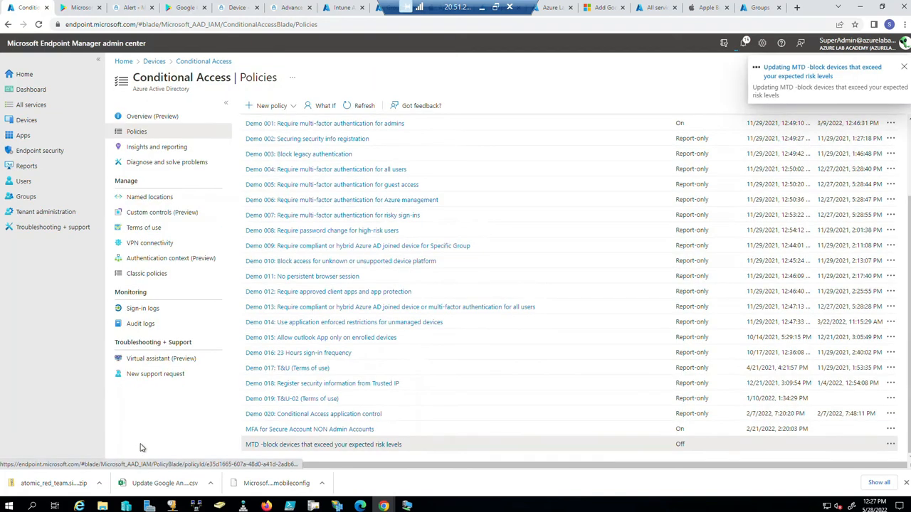
left_click(482, 8)
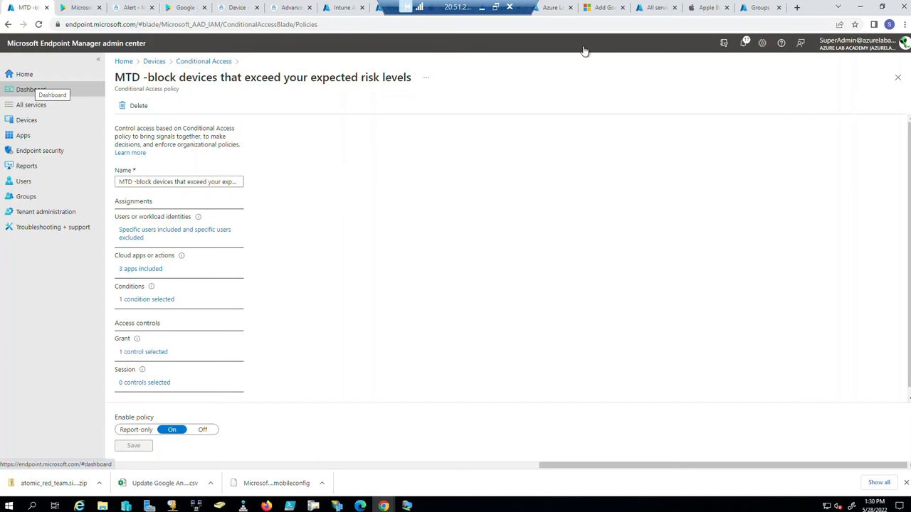
left_click(487, 9)
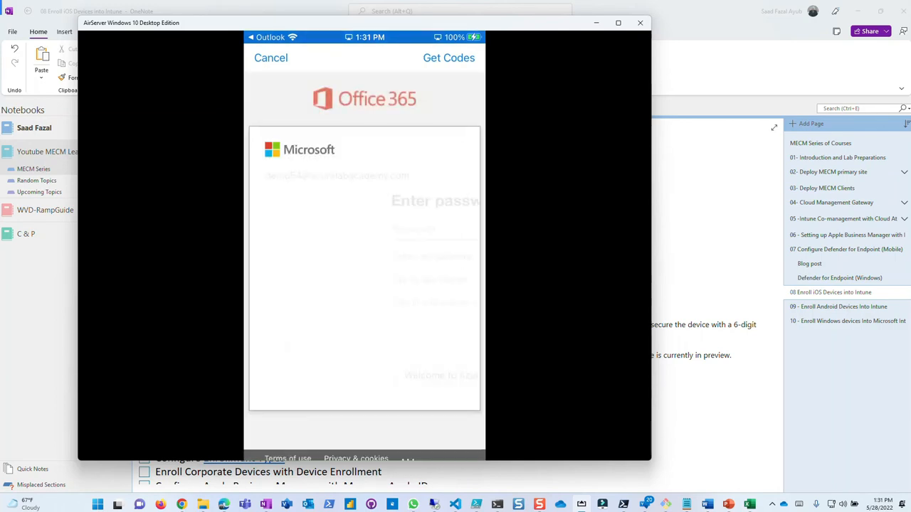
Enter the demo account's password on the Office 365 sign-in page opened from Outlook and sign in.
type("••••••••")
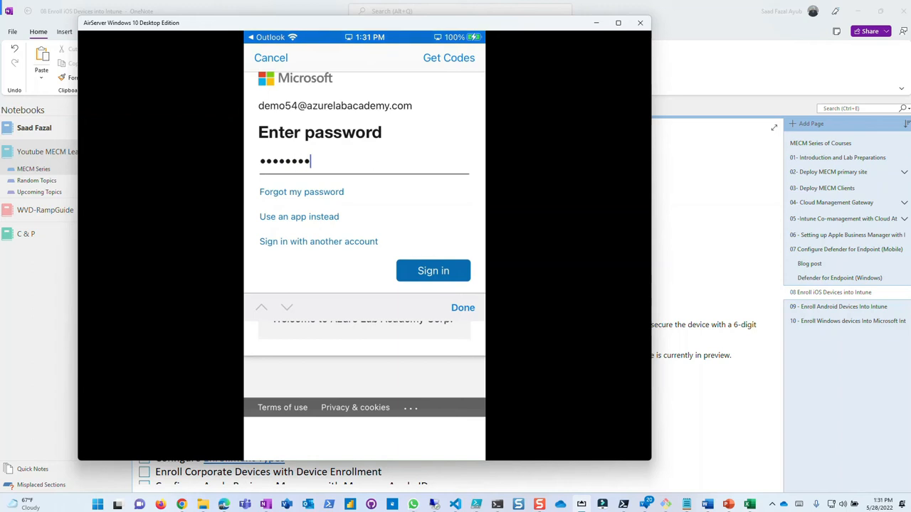
type("•")
key("Return")
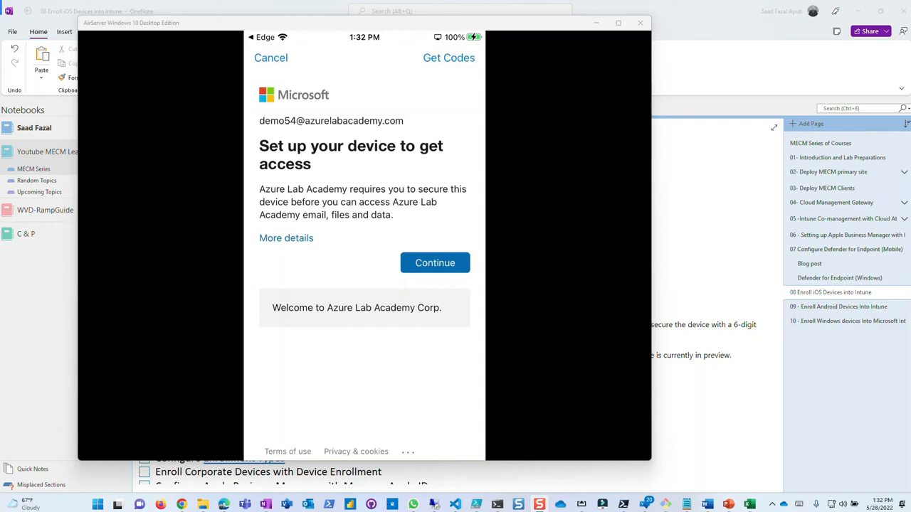
Continue with the required device setup on the mirrored iPhone, open Company Portal and start signing in.
left_click(435, 264)
left_click(408, 272)
left_click(446, 233)
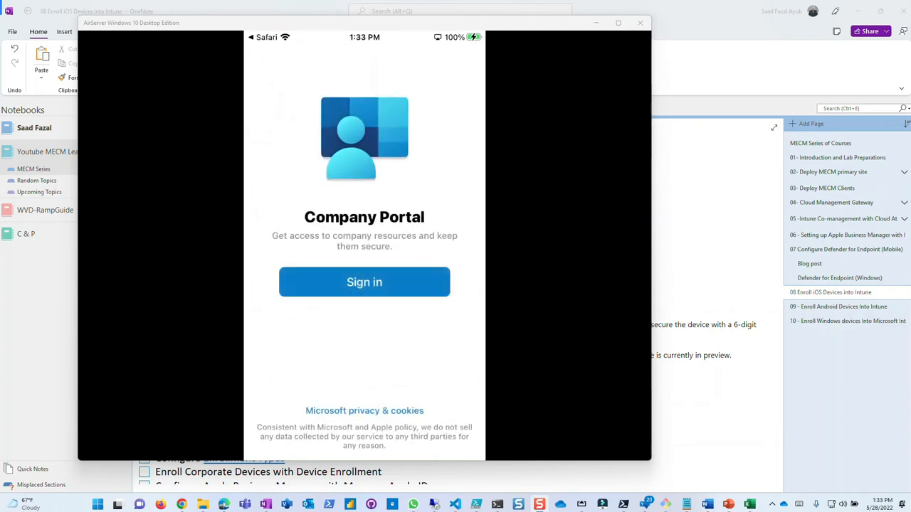
left_click(364, 282)
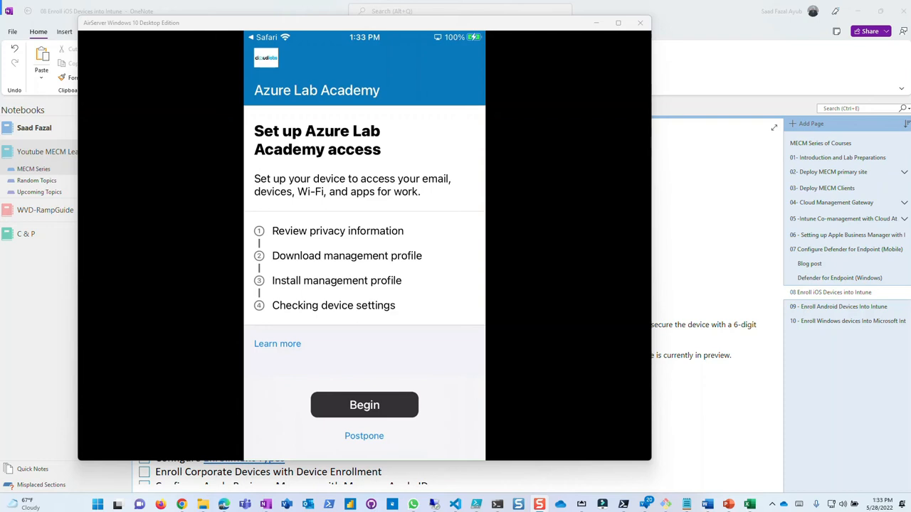
Switch to OneNote, add To Do checkboxes to the three Bring-your-own-device items and check off the App Protection Policies item.
left_click(266, 504)
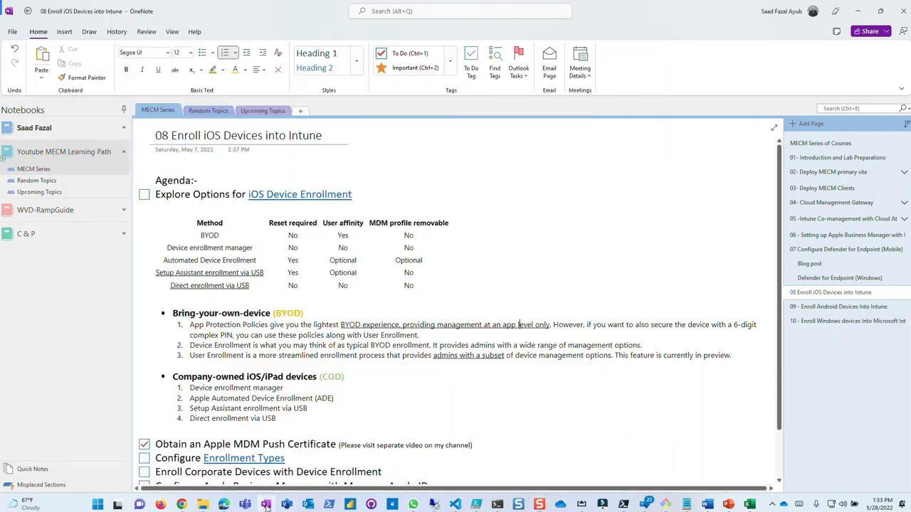
left_click_drag(733, 355, 148, 326)
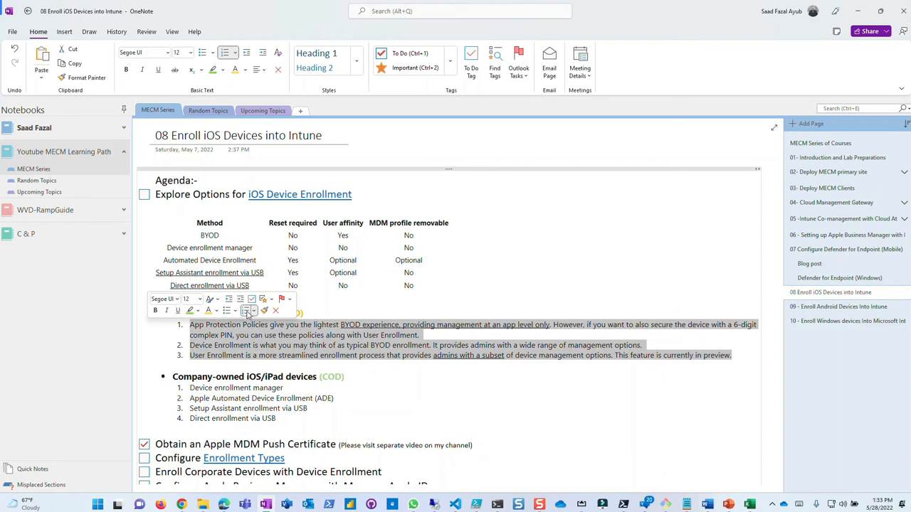
left_click(252, 299)
left_click(172, 325)
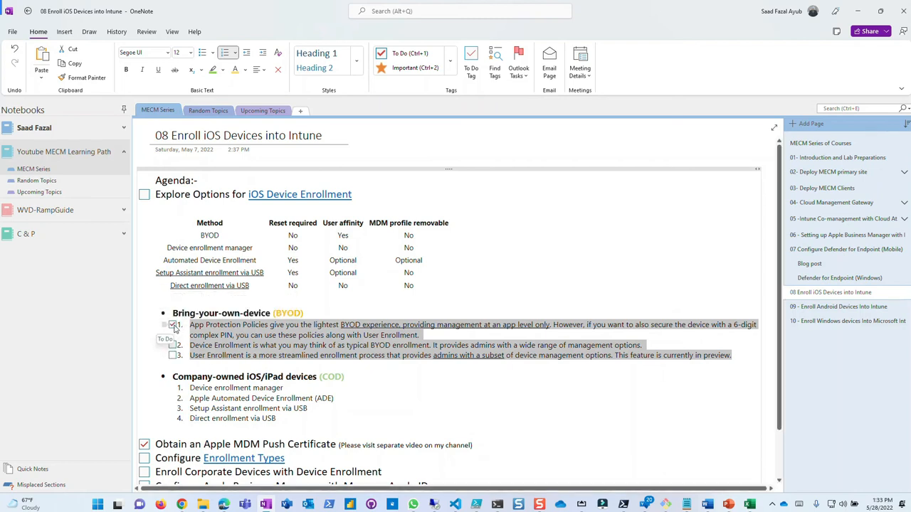
left_click(435, 374)
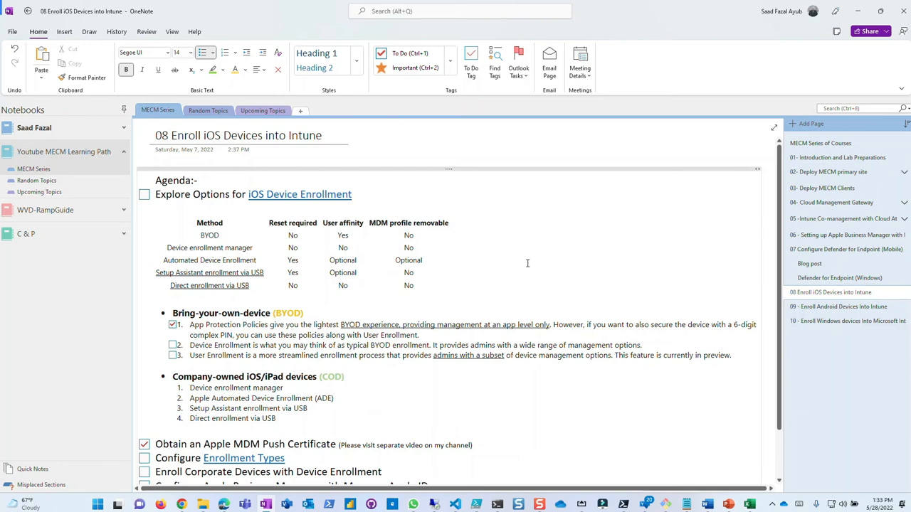
Highlight "App Protection Policies give you the lightest" in the first Bring-your-own-device item.
left_click(487, 287)
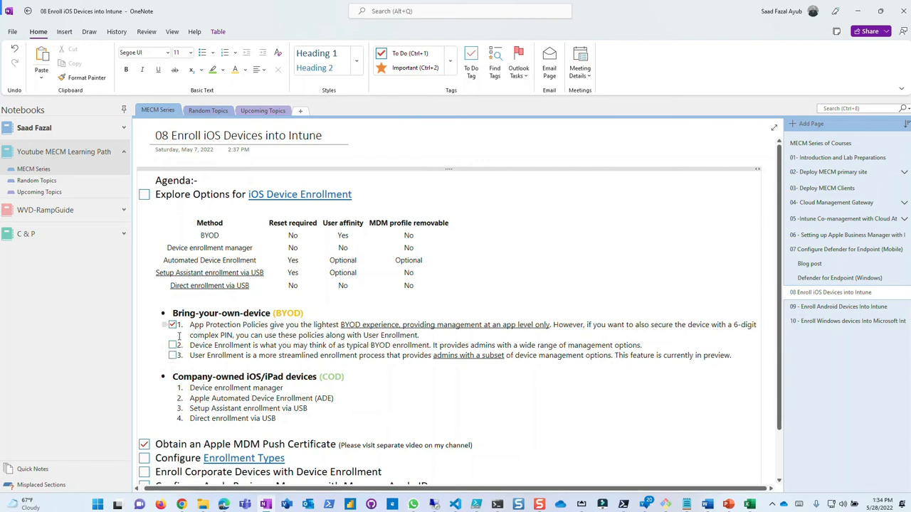
left_click_drag(189, 325, 338, 323)
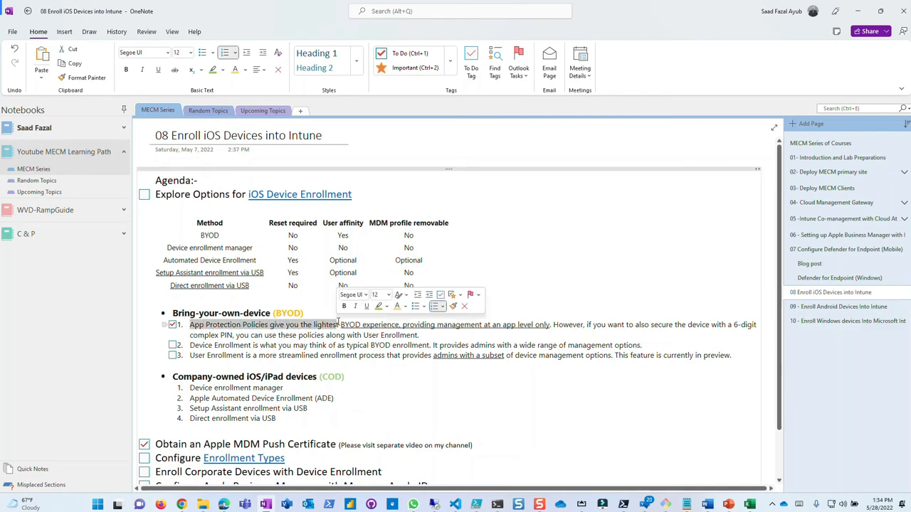
Switch to the Apple Business Manager page in the remote desktop browser, enter the account password and sign in.
left_click(538, 287)
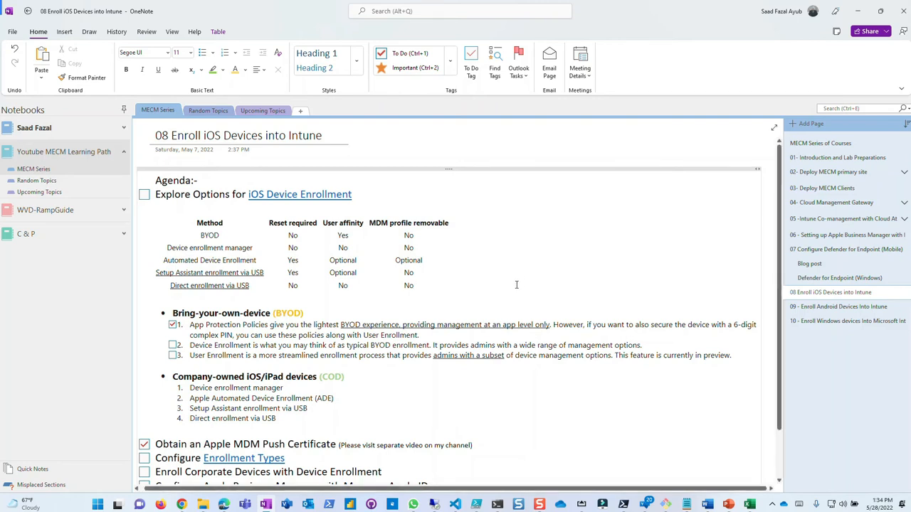
left_click(469, 294)
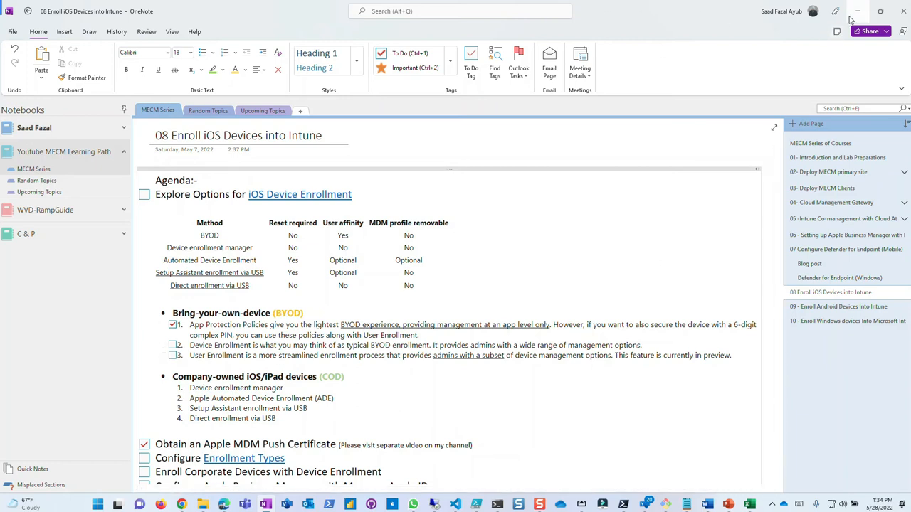
left_click(435, 504)
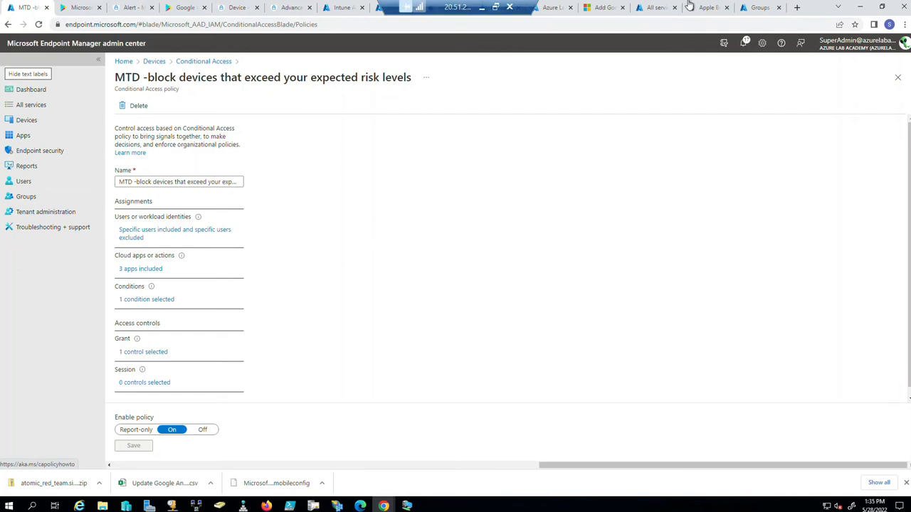
left_click(719, 7)
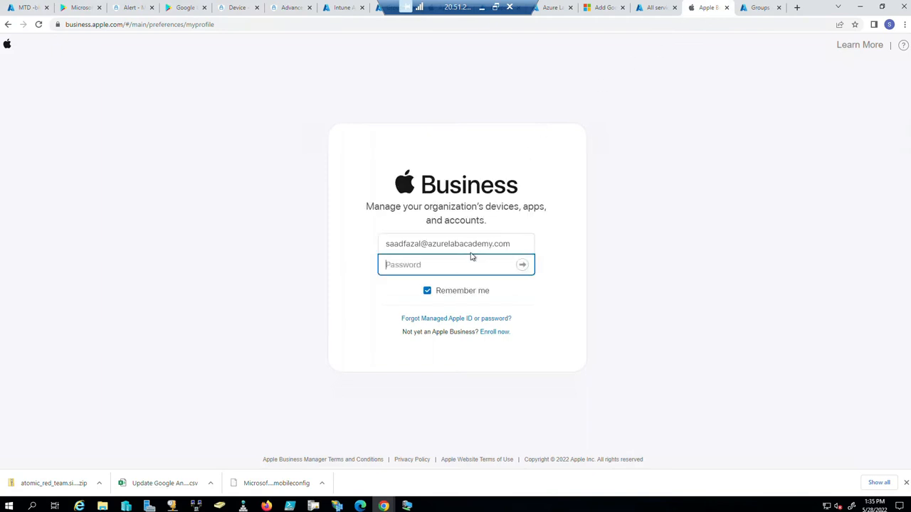
type("•")
key("Return")
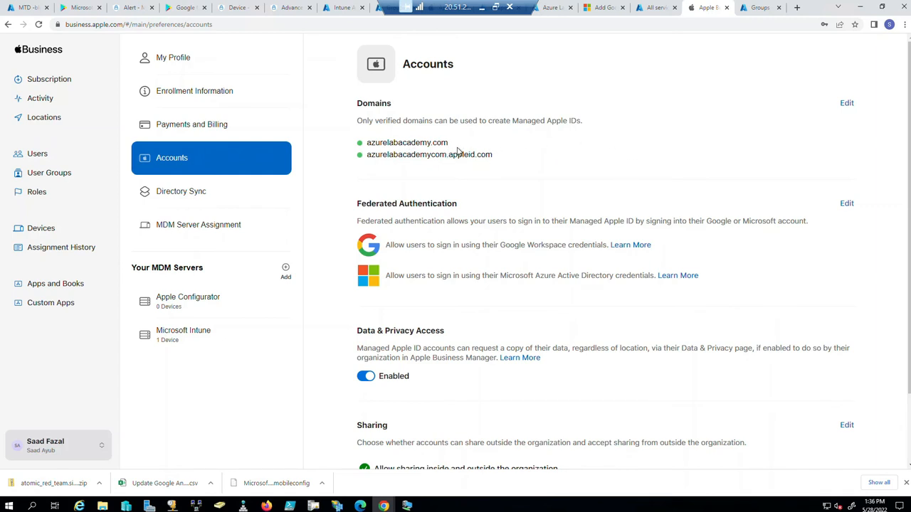
left_click(847, 104)
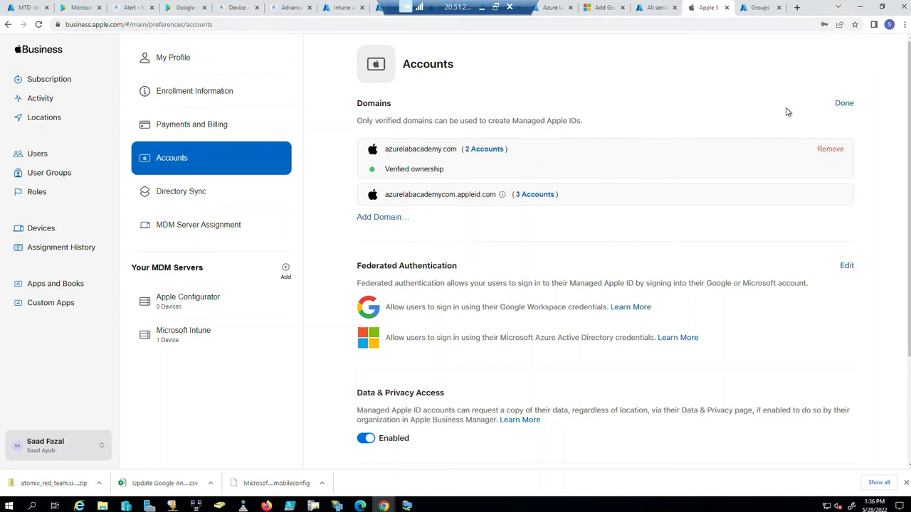
left_click(845, 104)
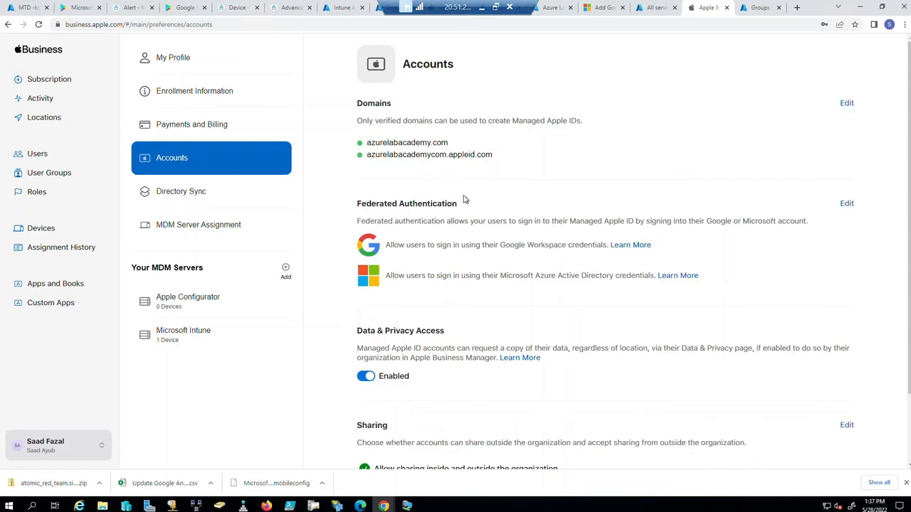
left_click_drag(455, 146, 359, 147)
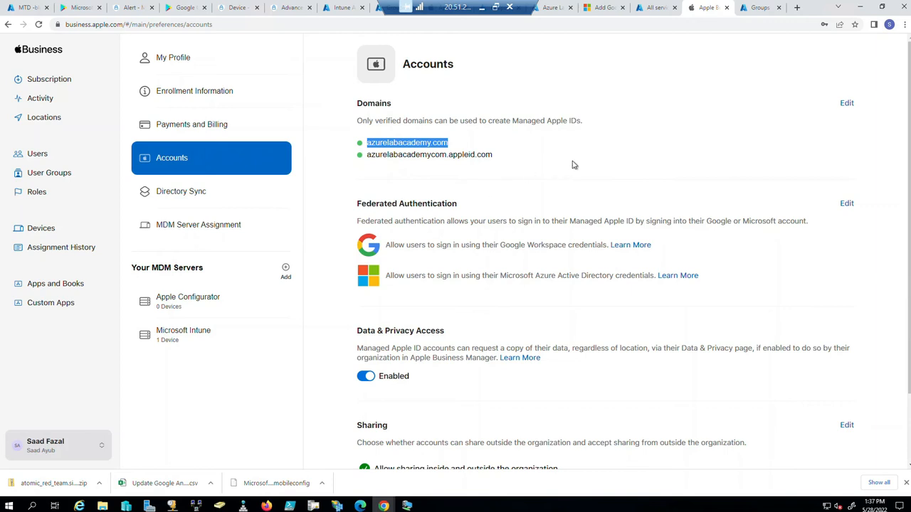
Review the Microsoft Azure AD option under Federated Authentication, check Directory Sync, and reopen the account Domains for editing.
scroll(506, 287, "down", 1)
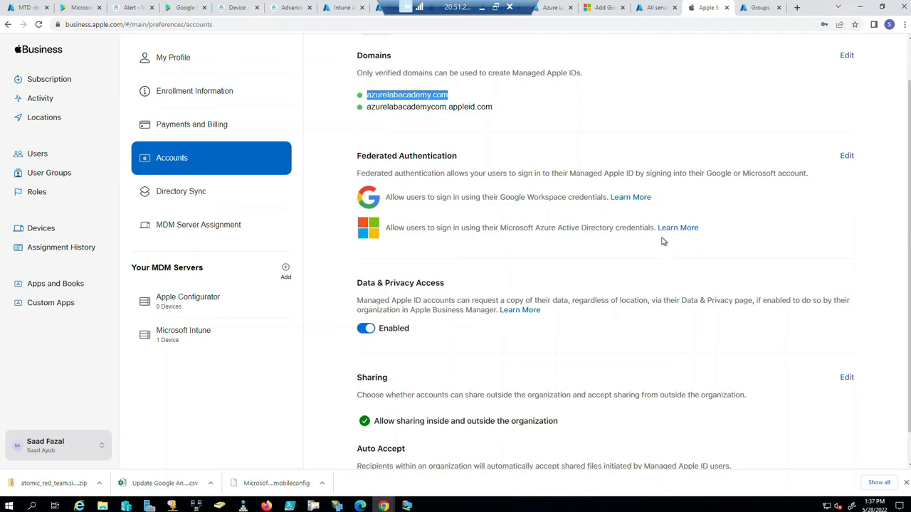
left_click(846, 156)
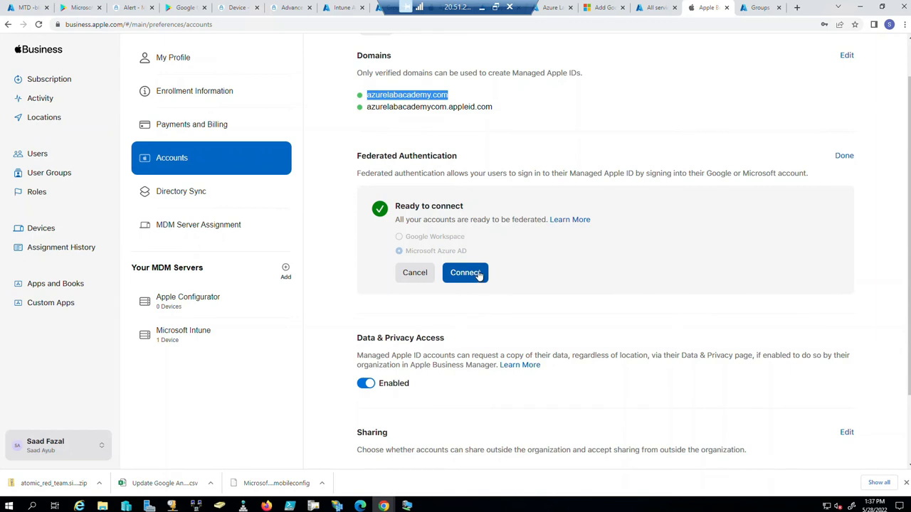
left_click(195, 201)
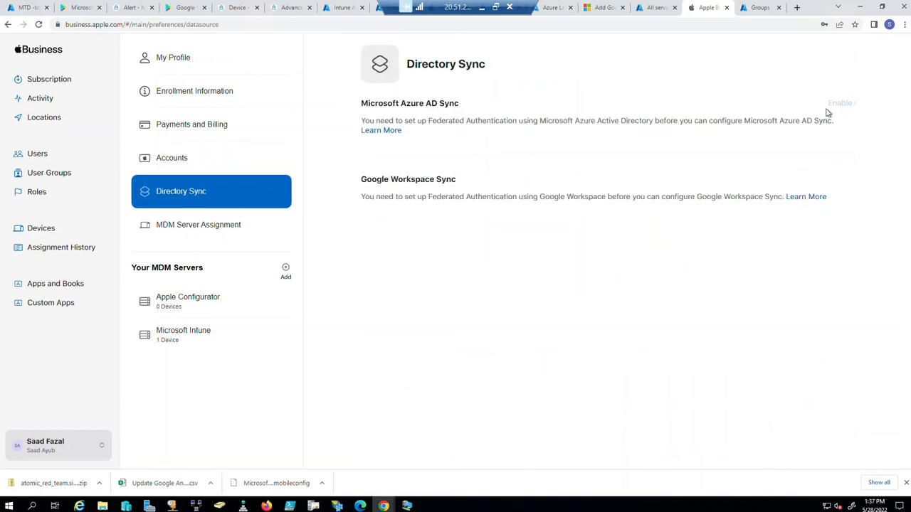
left_click(160, 163)
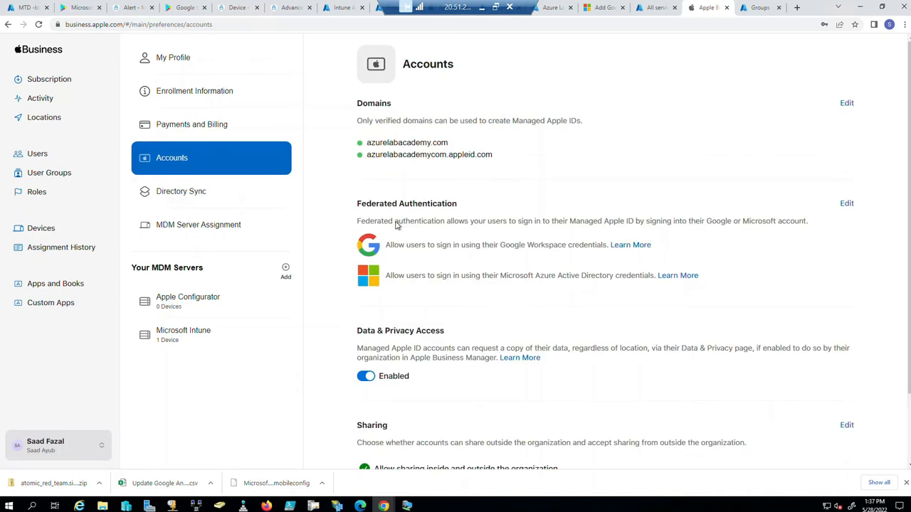
left_click(847, 104)
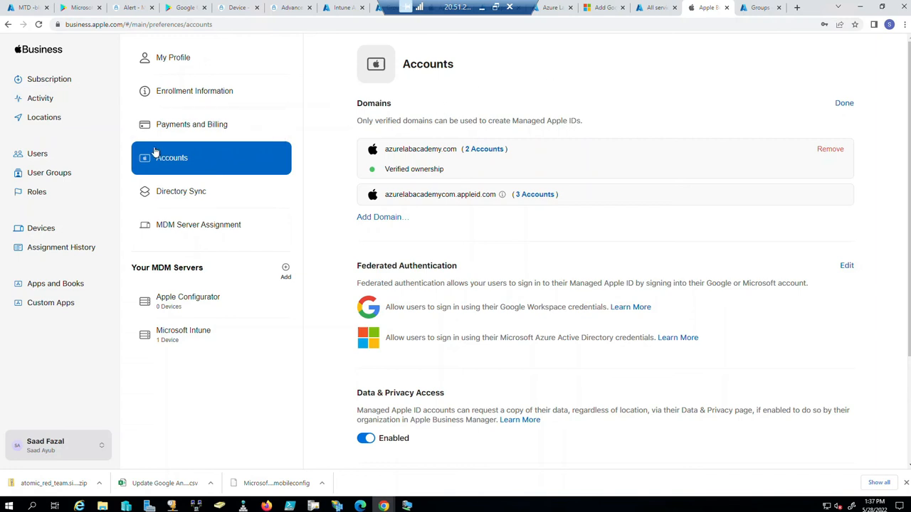
Return to the OneNote agenda and open the "admins with a subset" link in the User Enrollment item.
left_click_drag(445, 9, 319, 8)
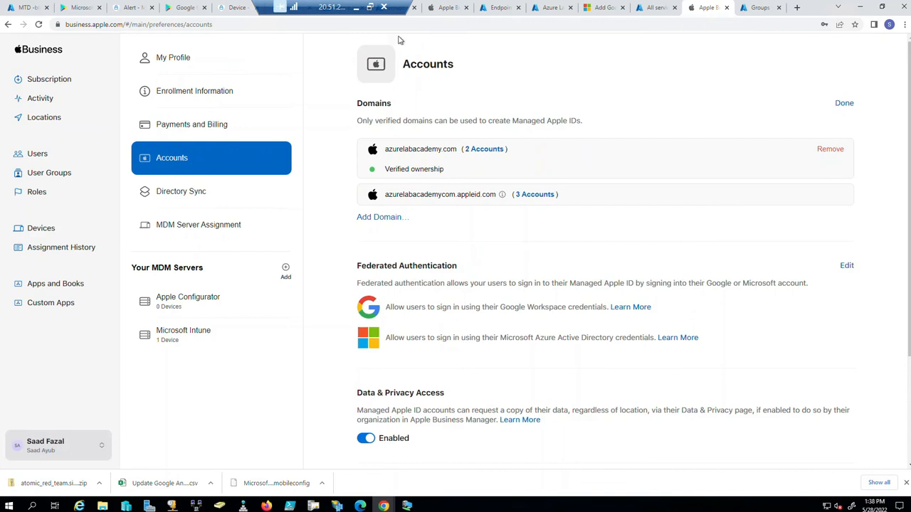
left_click(29, 7)
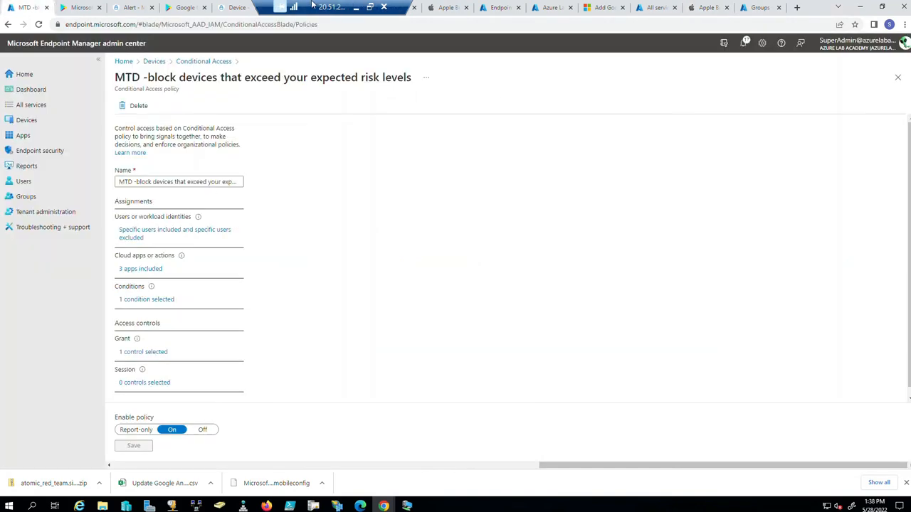
left_click_drag(315, 6, 61, 7)
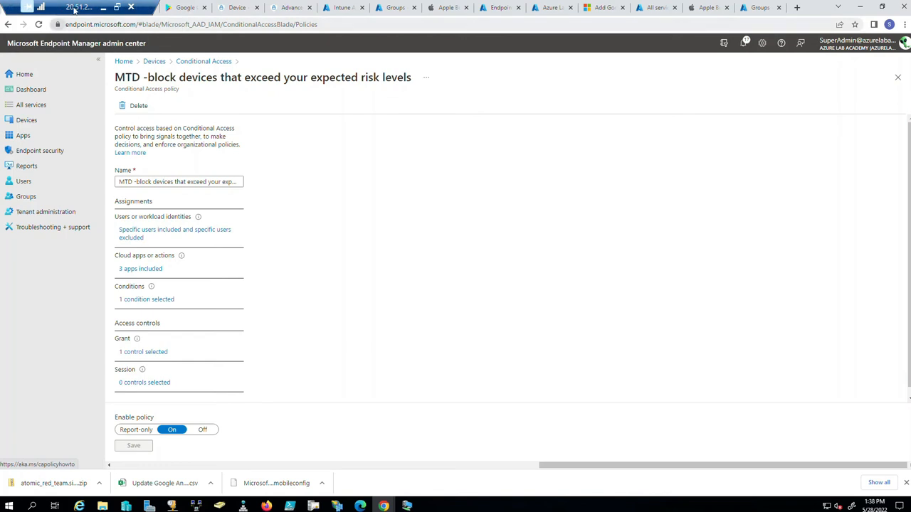
left_click(103, 7)
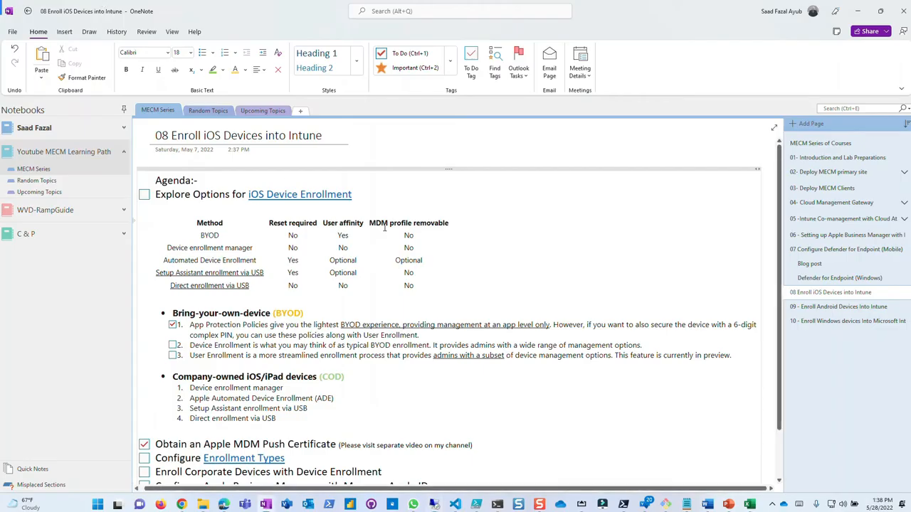
left_click(249, 356)
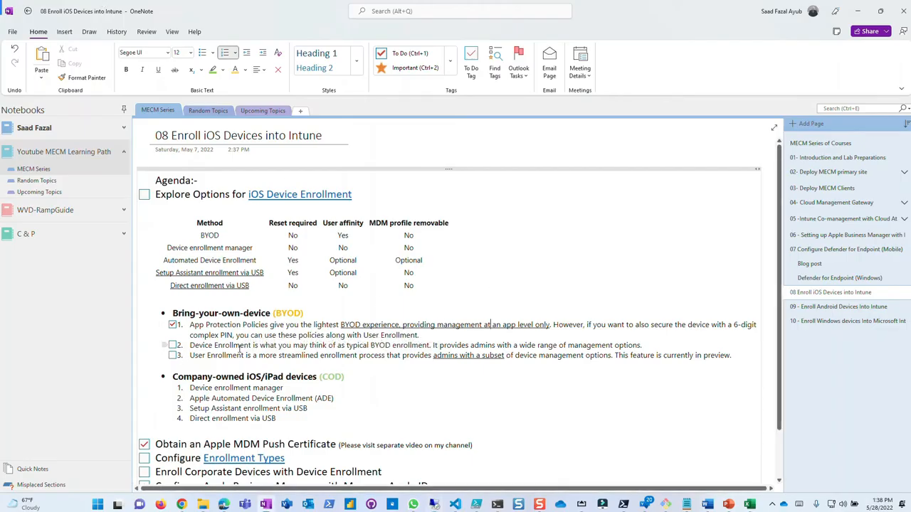
scroll(230, 347, "down", 5)
scroll(336, 309, "up", 5)
left_click(463, 356)
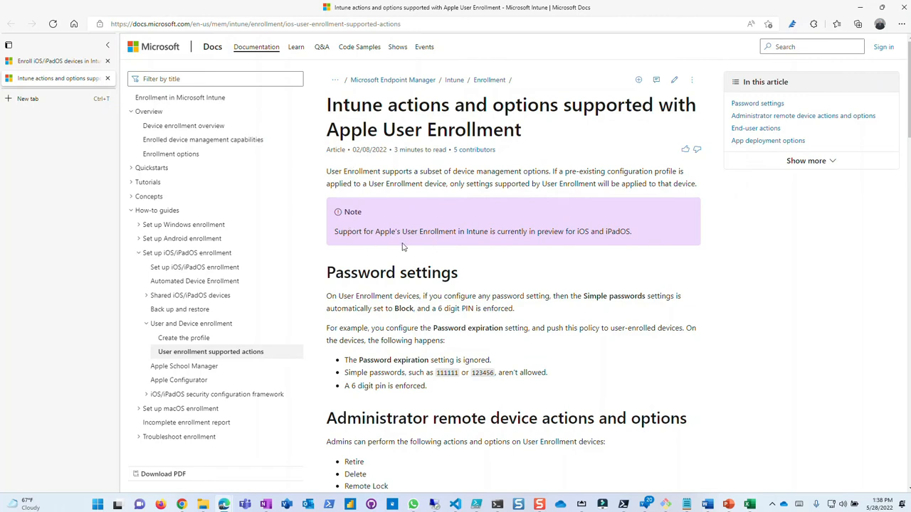
Read the Apple User Enrollment support note and Password settings section, highlighting the note's text and the 6 digit PIN clause.
left_click_drag(603, 235, 333, 241)
left_click(633, 232)
scroll(626, 243, "down", 2)
scroll(619, 247, "up", 2)
scroll(399, 270, "down", 1)
scroll(371, 296, "down", 1)
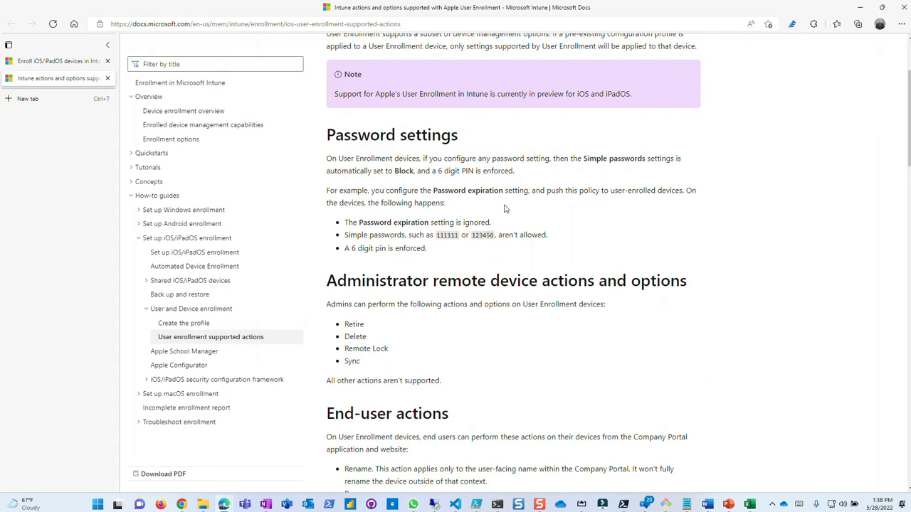
scroll(505, 208, "up", 1)
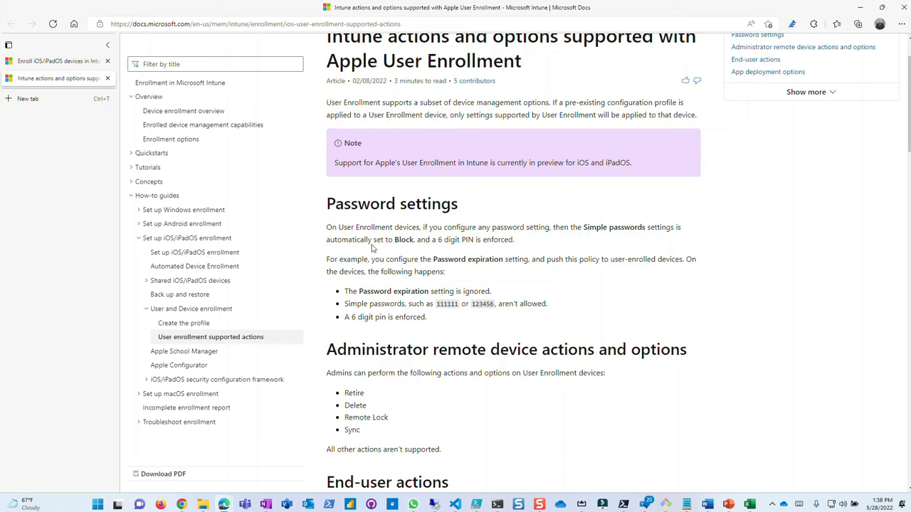
left_click_drag(516, 243, 429, 240)
left_click(524, 245)
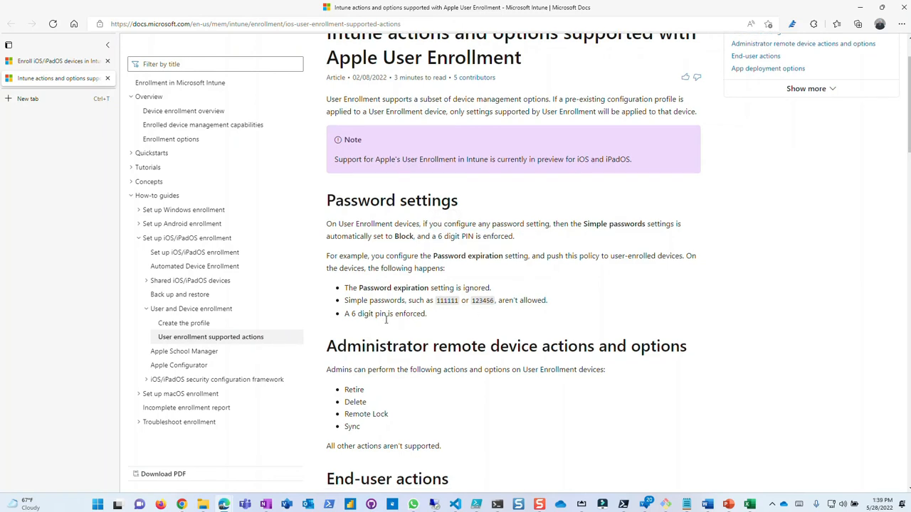
Highlight the "Administrator remote device actions and options" heading and the list from Retire to Sync.
scroll(394, 299, "down", 2)
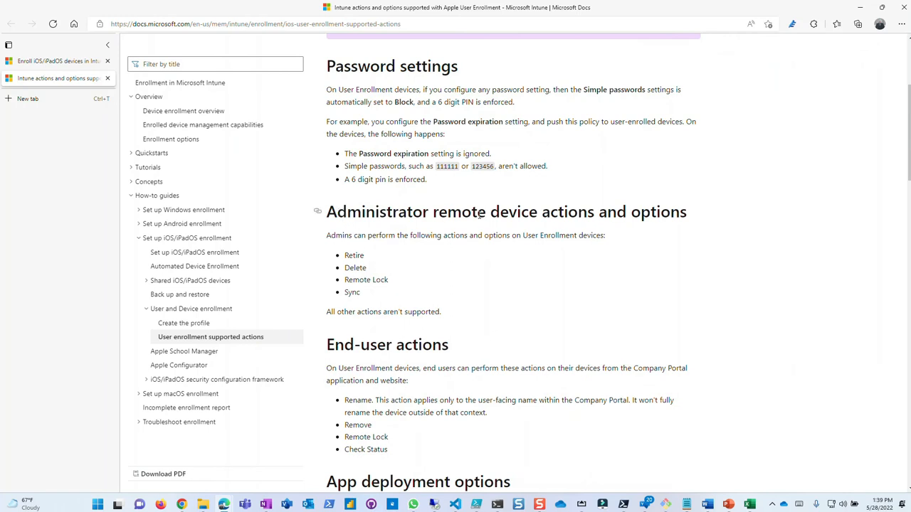
left_click_drag(687, 212, 361, 212)
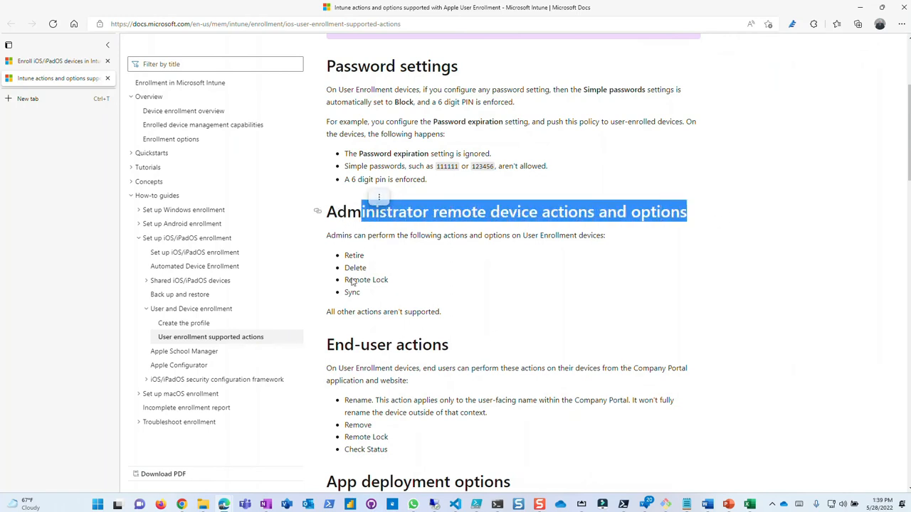
left_click_drag(361, 293, 343, 254)
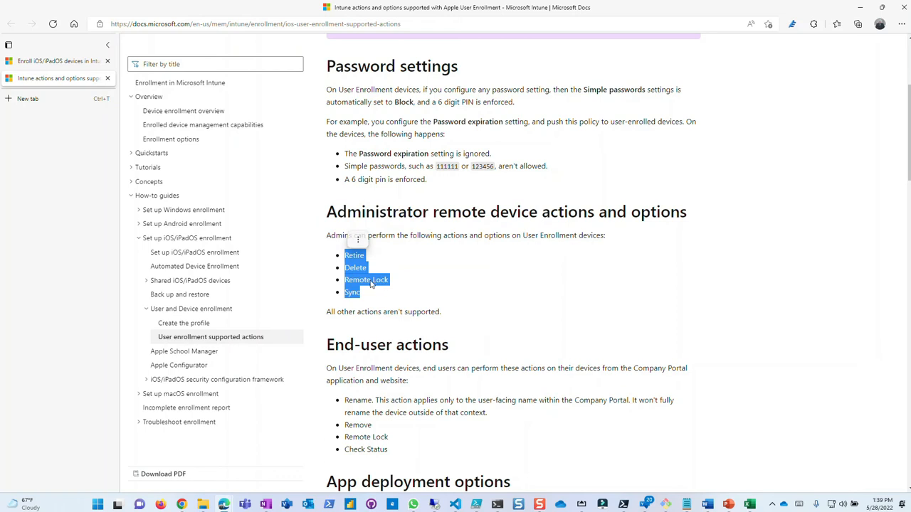
left_click(368, 266)
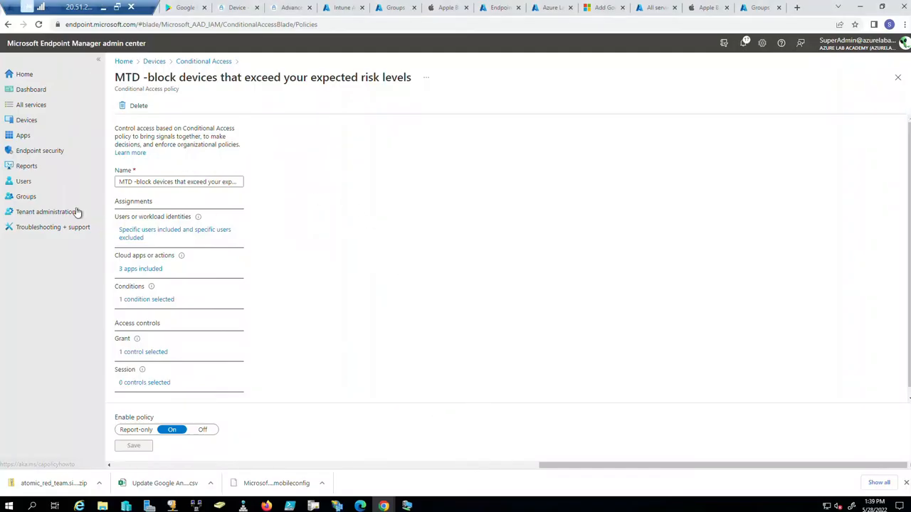
Examine the remote actions on the enrolled iPhone's overview in Endpoint Manager's iOS/iPadOS devices, then return to the Microsoft Docs article.
left_click(26, 124)
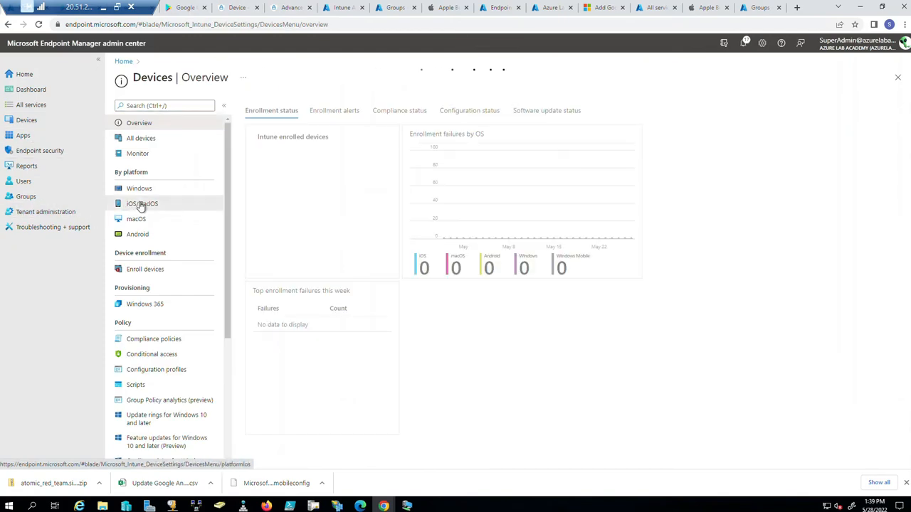
left_click(143, 205)
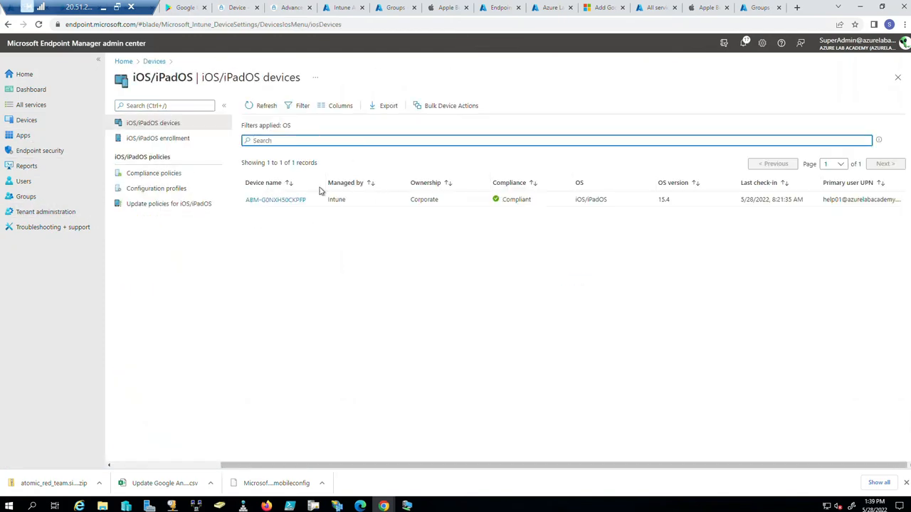
left_click(288, 201)
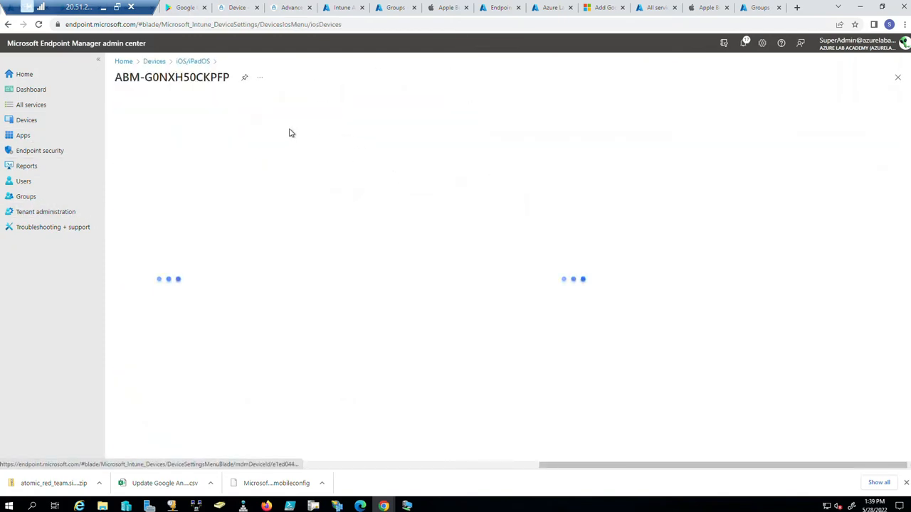
left_click(148, 158)
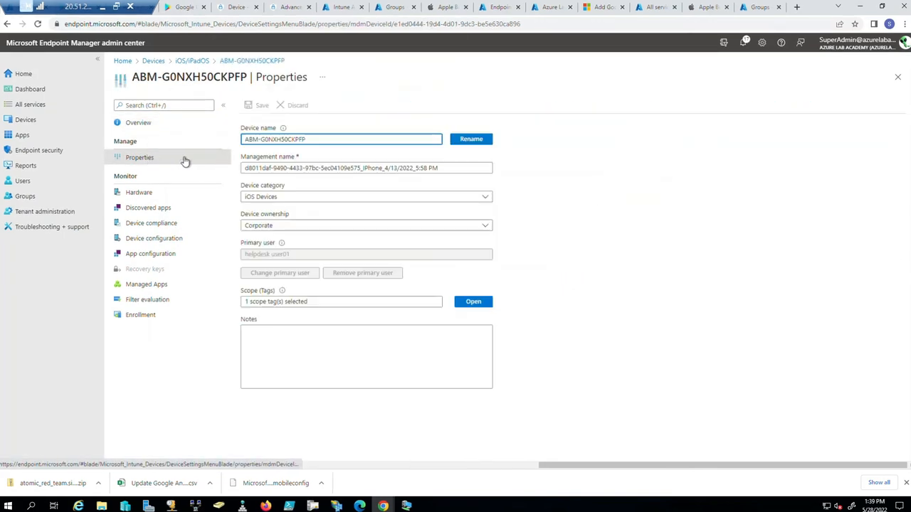
left_click(162, 125)
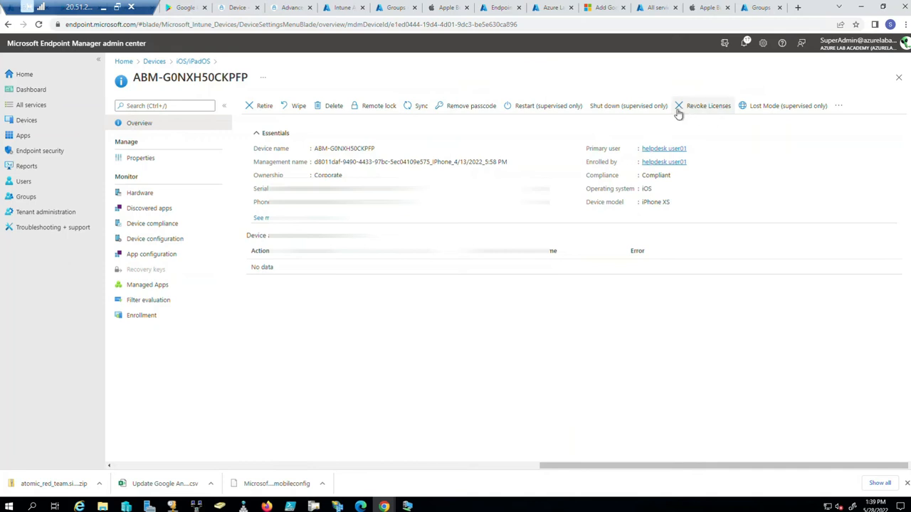
left_click(899, 77)
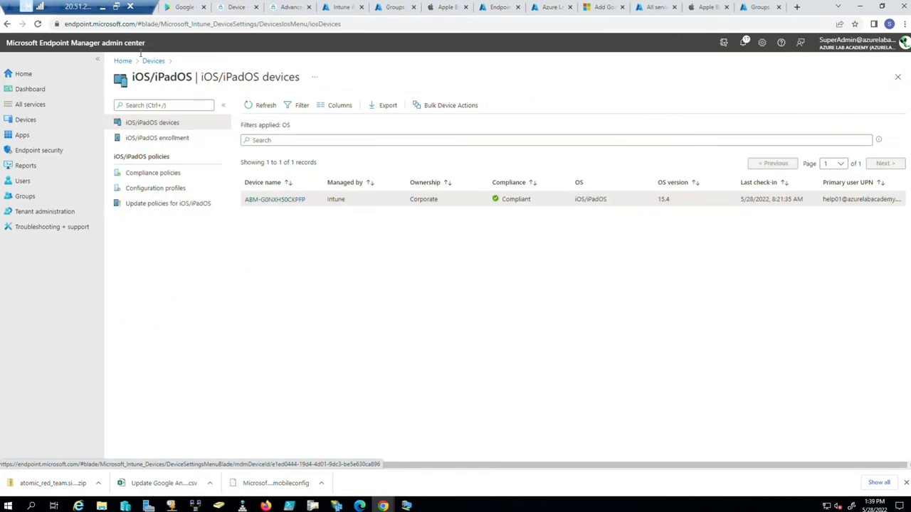
left_click(102, 6)
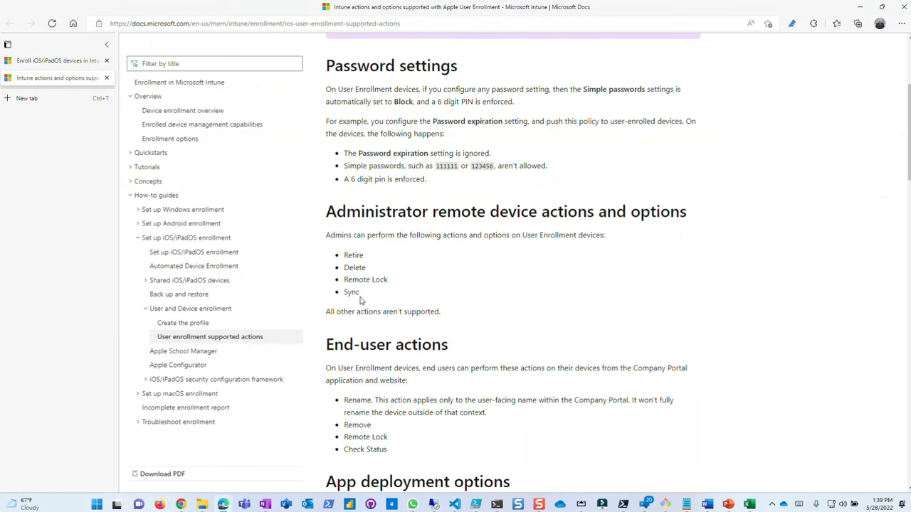
Highlight the supported administrator actions again, followed by the sentence "All other actions aren't supported.".
left_click_drag(360, 299, 335, 254)
scroll(430, 301, "down", 1)
left_click(384, 225)
left_click_drag(343, 245, 444, 244)
left_click(469, 253)
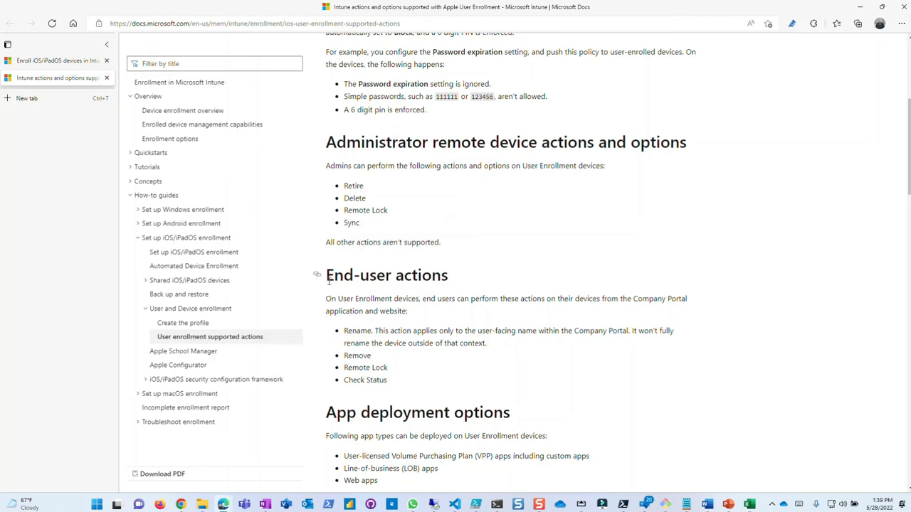
Highlight the "End-user actions" heading, part of its introduction, and the list from Rename to Check Status.
left_click_drag(315, 273, 450, 275)
left_click_drag(338, 302, 402, 300)
left_click(451, 302)
left_click_drag(388, 381, 346, 330)
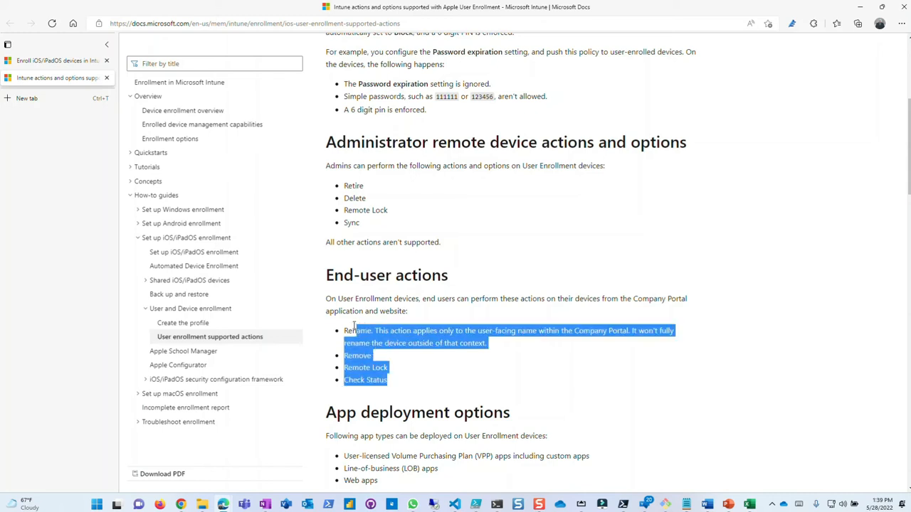
Look over the app deployment, other supported and unsupported options in the User Enrollment article.
scroll(447, 326, "down", 3)
scroll(491, 271, "down", 15)
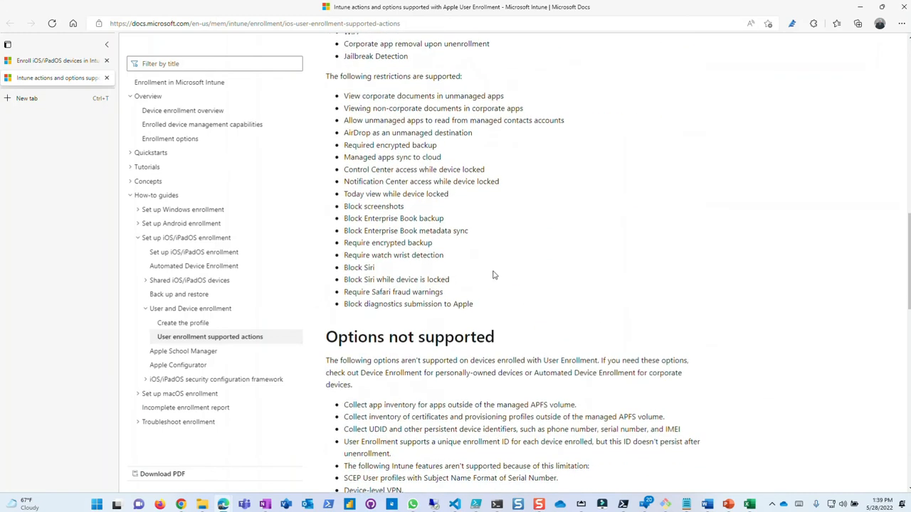
scroll(510, 317, "up", 10)
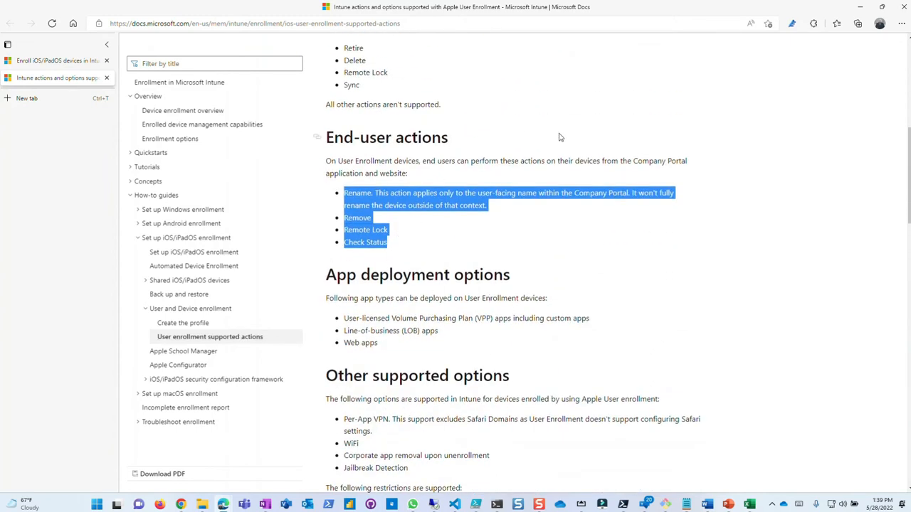
Switch to the Endpoint Manager admin center and view the list of iOS/iPadOS apps.
left_click(434, 504)
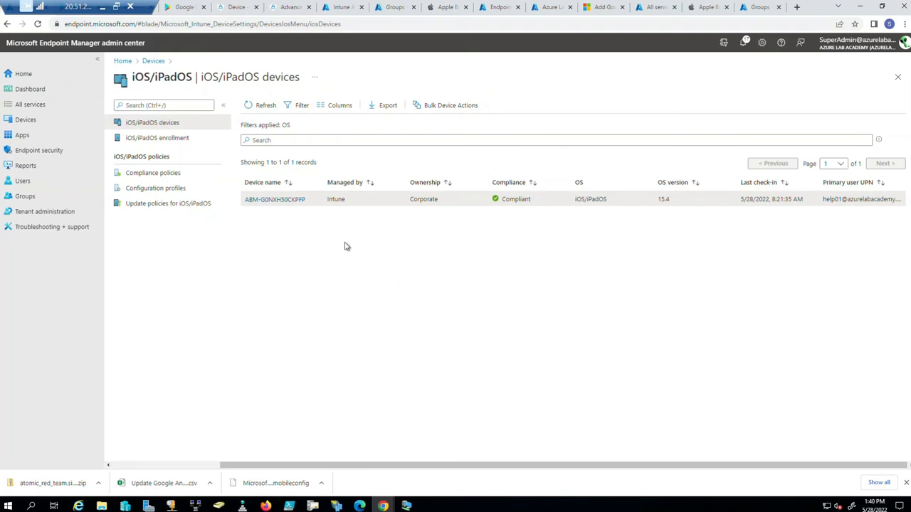
left_click(31, 143)
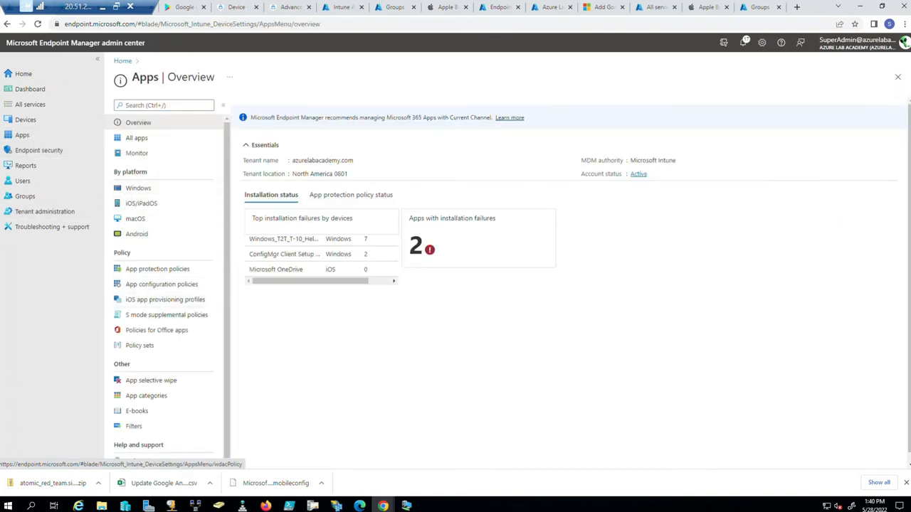
left_click(147, 205)
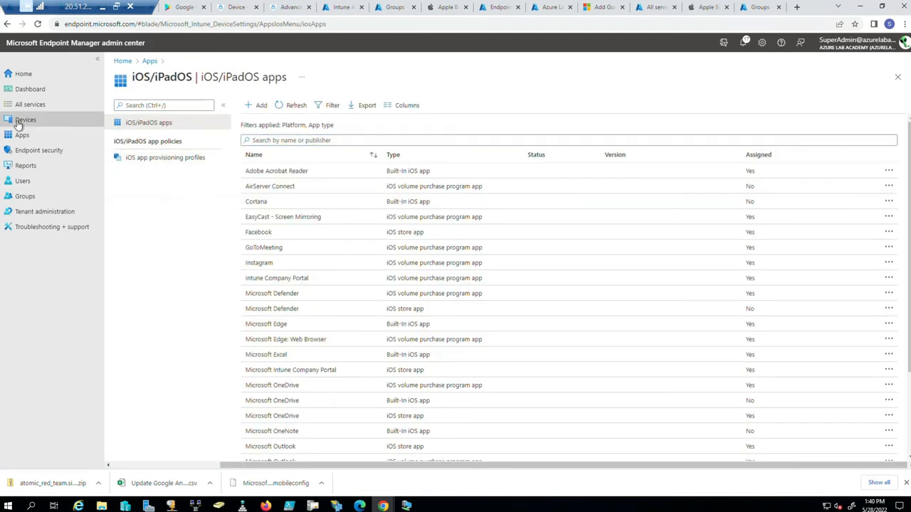
Open the Enrollment type profiles (preview) page from the iOS/iPadOS enrollment settings under Devices.
left_click(21, 120)
left_click(146, 204)
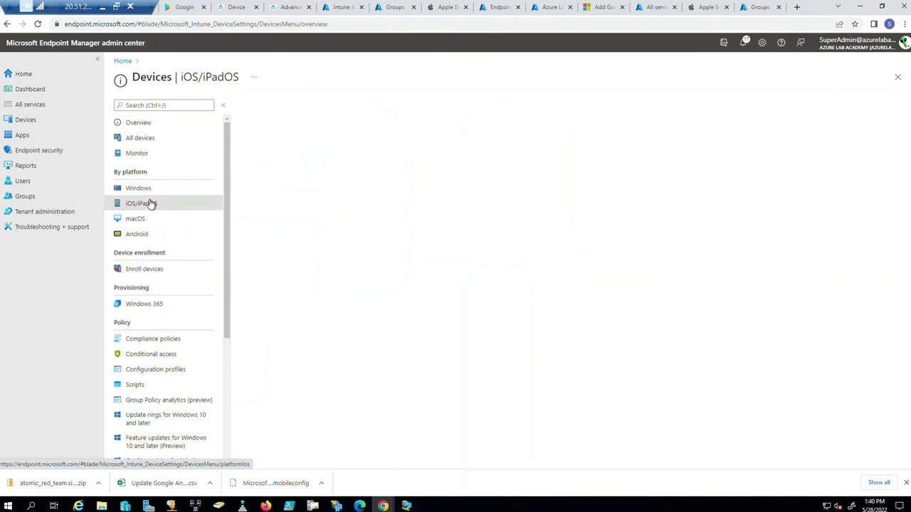
left_click(163, 138)
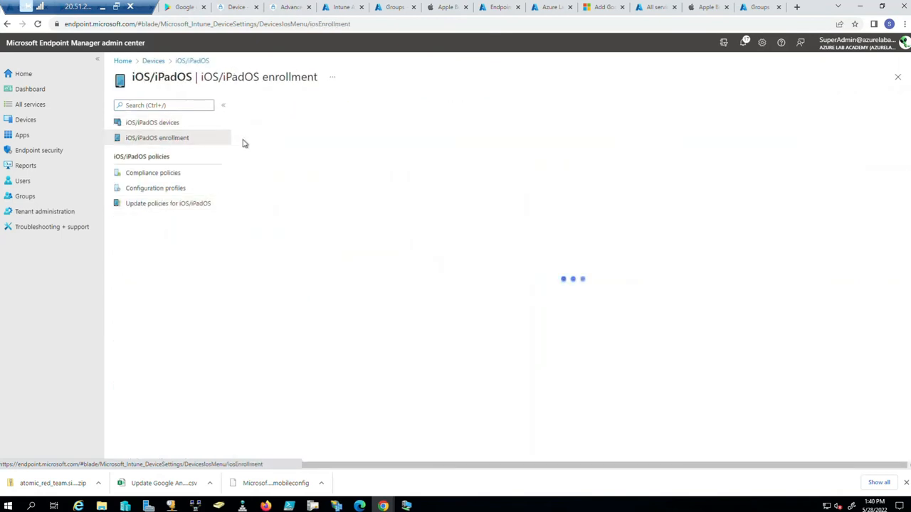
left_click(309, 339)
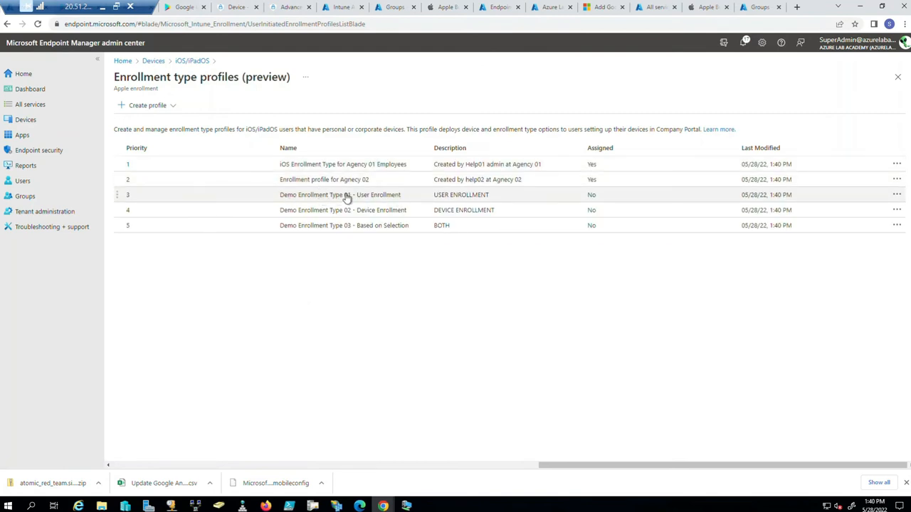
Review the properties of the "Demo Enrollment Type 01 - User Enrollment" profile and return to the profile list.
left_click(897, 195)
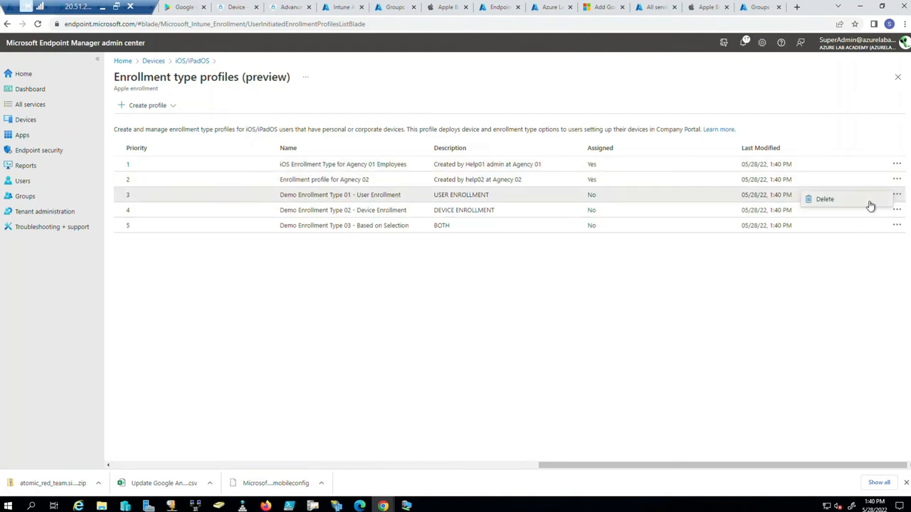
left_click(871, 205)
left_click(176, 157)
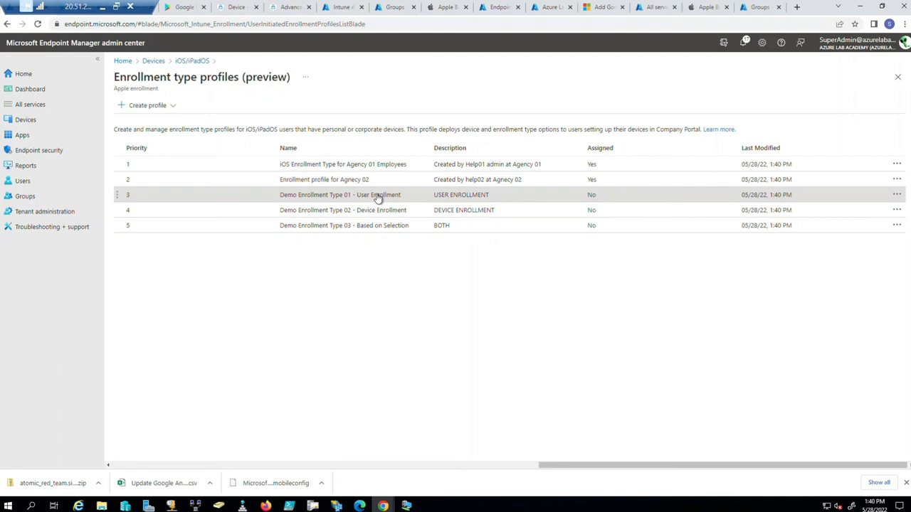
left_click(376, 196)
left_click(141, 158)
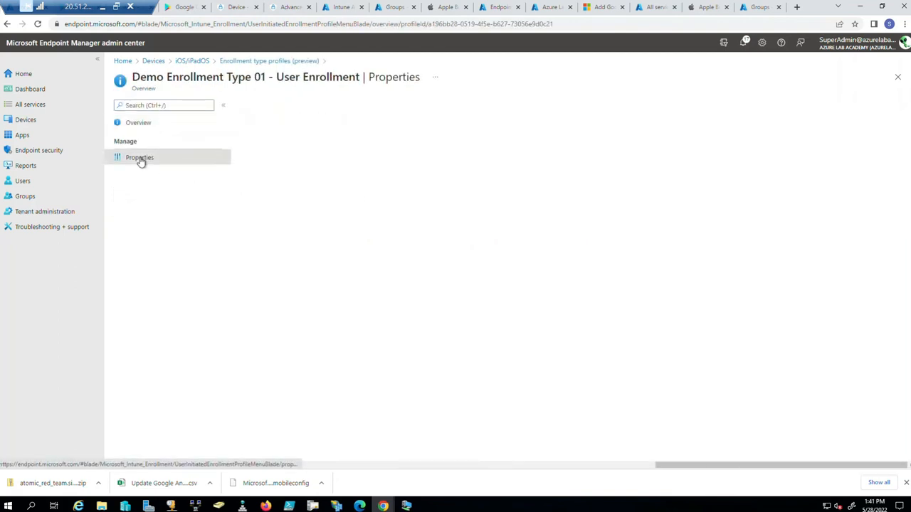
left_click(897, 77)
Start an iOS/iPadOS enrollment type profile named "Test" and advance to its settings.
left_click(157, 107)
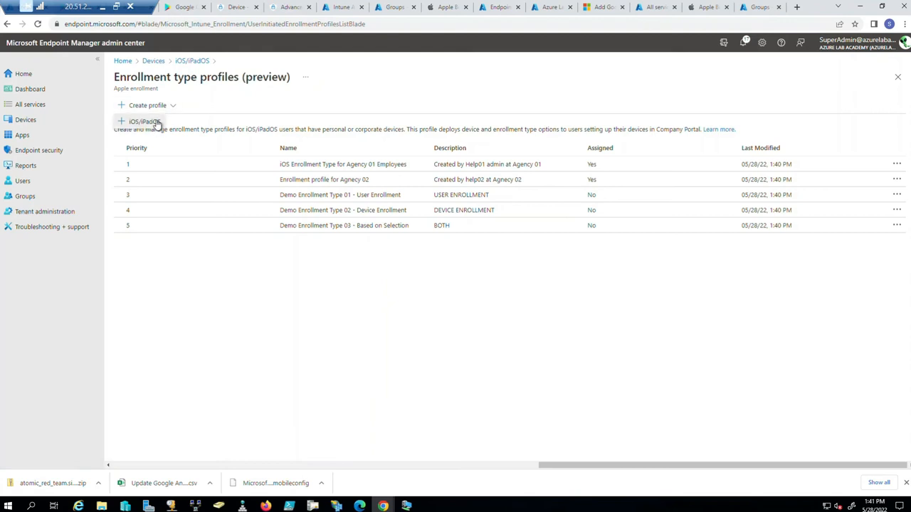
left_click(145, 122)
left_click(335, 136)
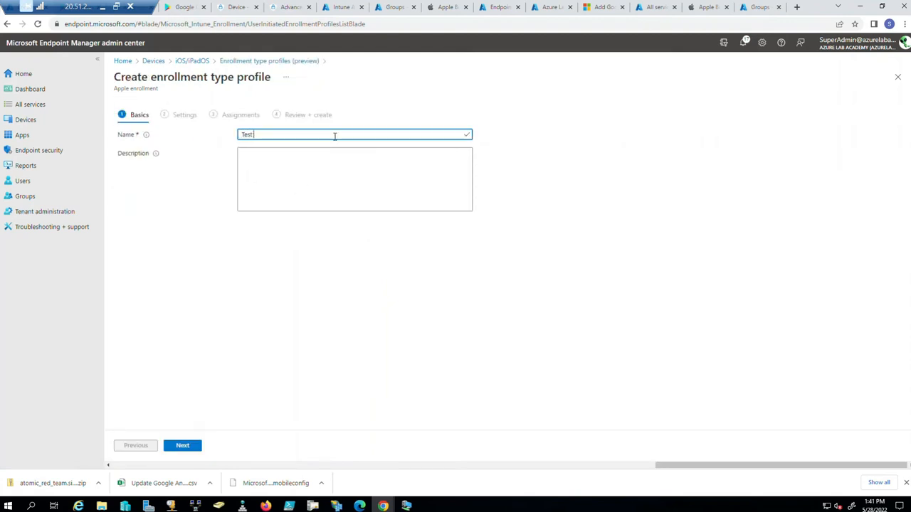
left_click(183, 446)
Try each enrollment type for the profile in turn: User enrollment, Device enrollment, and Determine based on user choice.
left_click(295, 196)
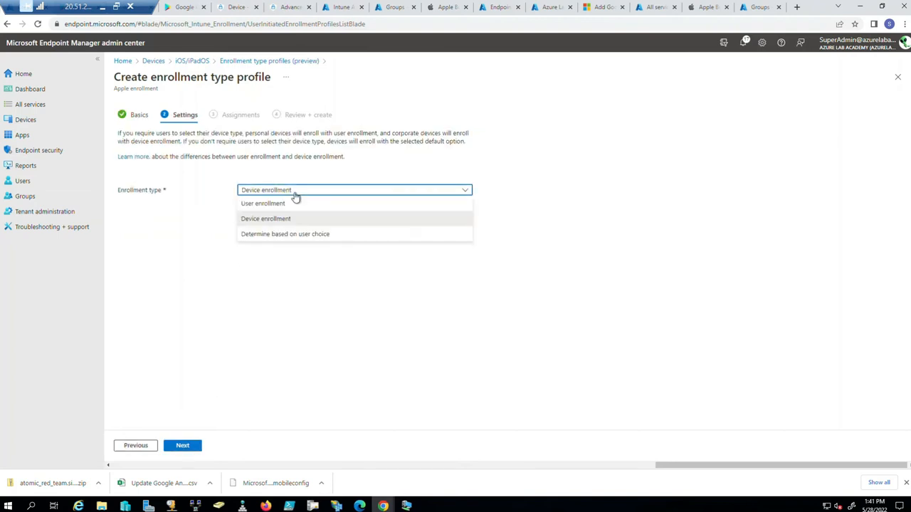
left_click(285, 203)
left_click(280, 195)
left_click(278, 218)
left_click(285, 197)
left_click(287, 235)
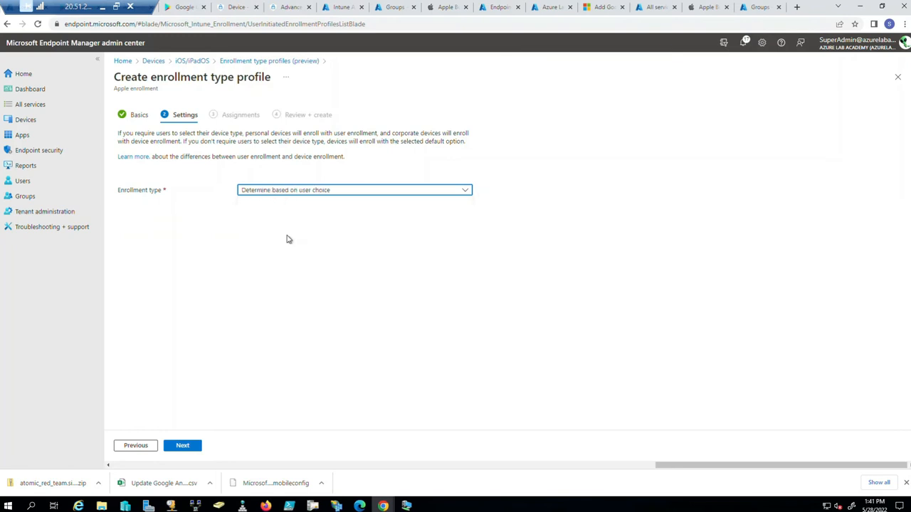
Set the enrollment type to User enrollment, advance to the group assignments, and leave the profile without creating it.
left_click(322, 194)
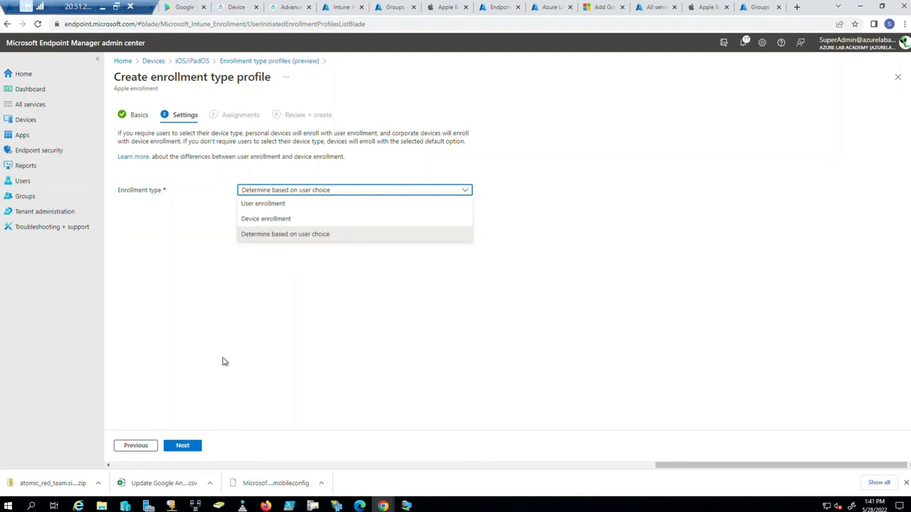
left_click(279, 204)
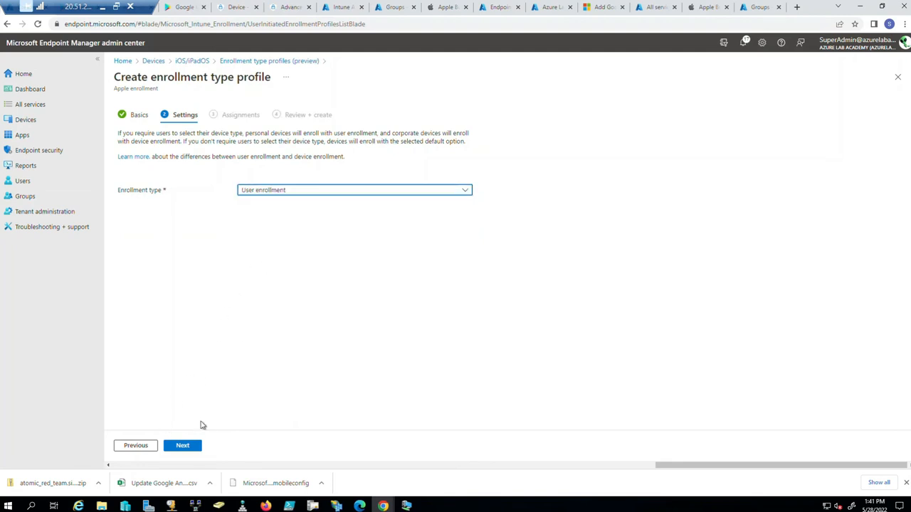
left_click(193, 446)
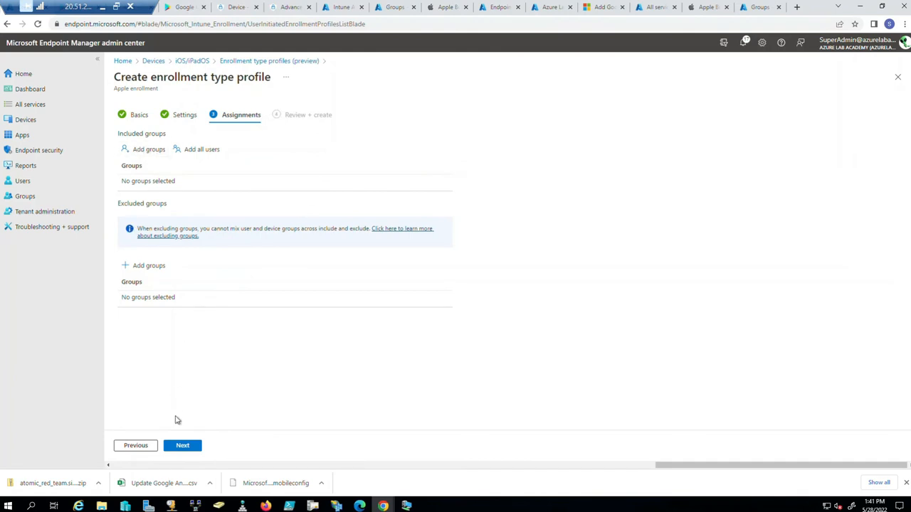
left_click(898, 77)
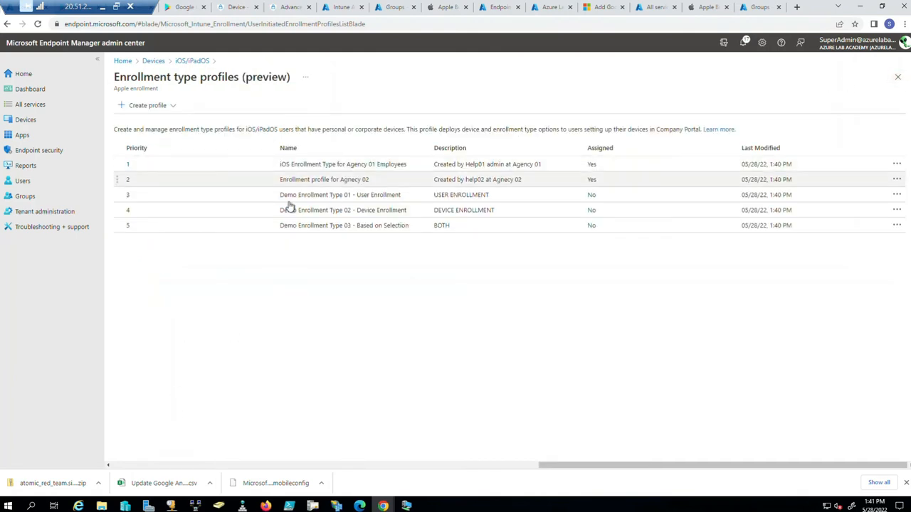
Start another iOS/iPadOS enrollment type profile named "test 00" and advance to its settings.
left_click(149, 105)
left_click(142, 123)
left_click(345, 136)
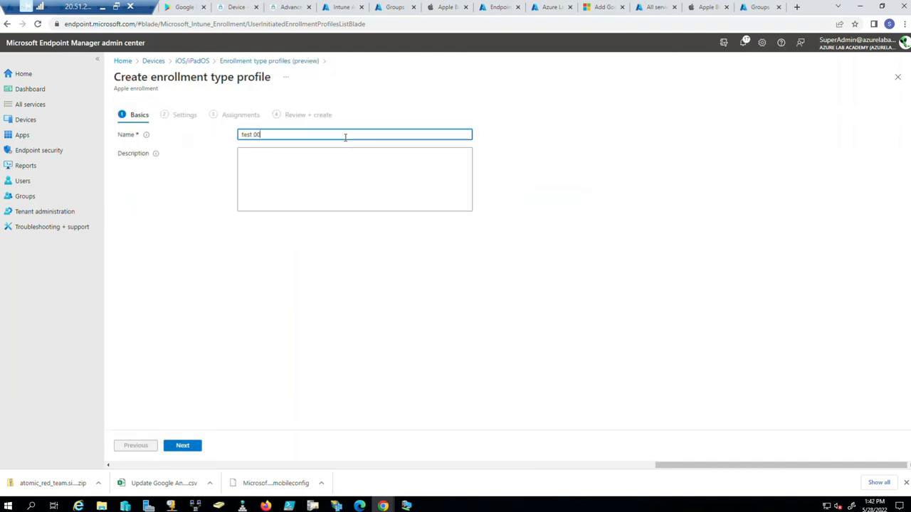
left_click(193, 449)
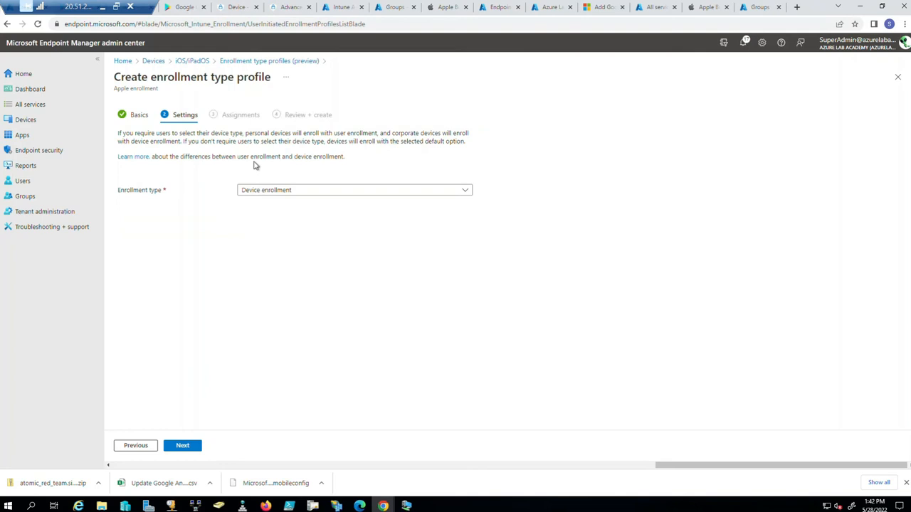
Select Determine based on user choice, advance to the assignments, and leave the "test 00" profile without creating it.
left_click(261, 192)
left_click(262, 192)
left_click(261, 193)
left_click(256, 233)
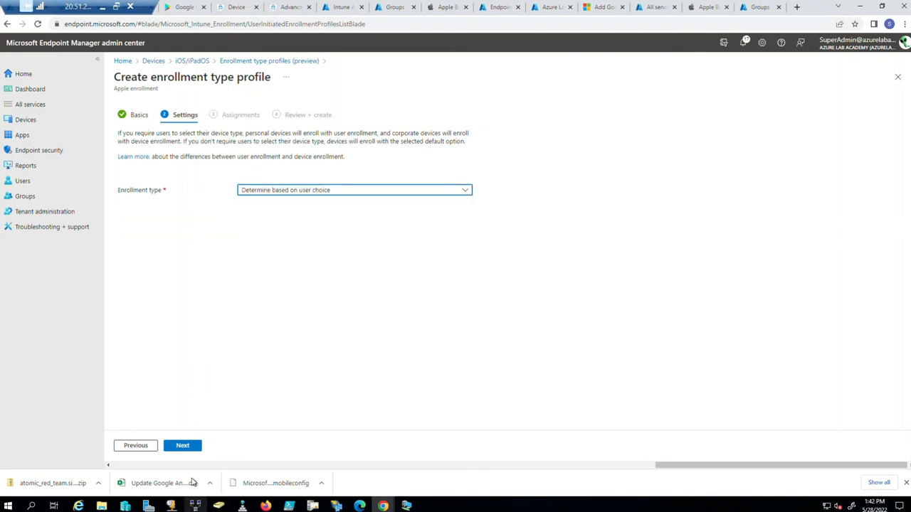
left_click(190, 448)
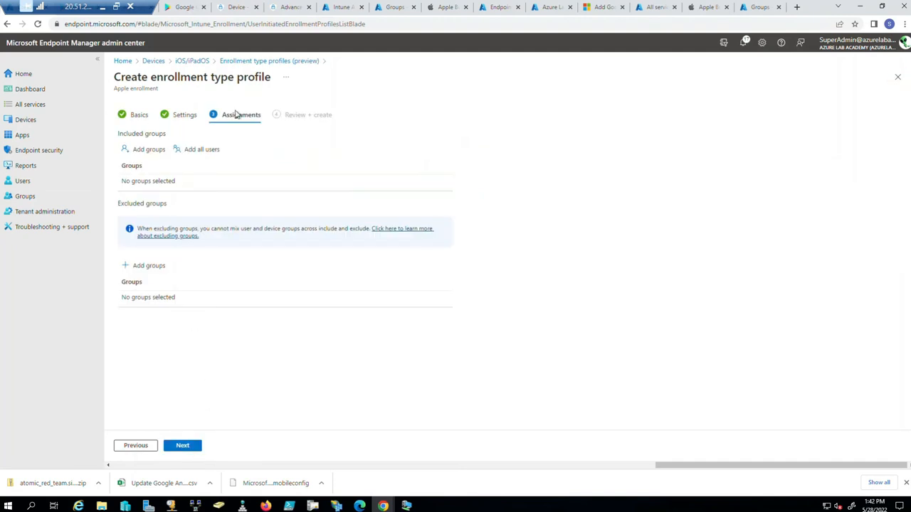
left_click(898, 77)
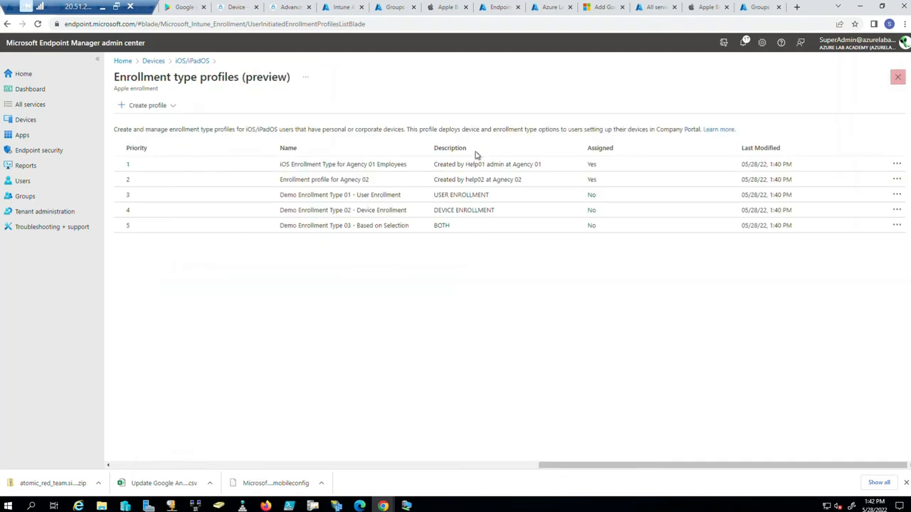
Edit the assignments of "Demo Enrollment Type 01 - User Enrollment" and open the selection of groups to include.
left_click(303, 196)
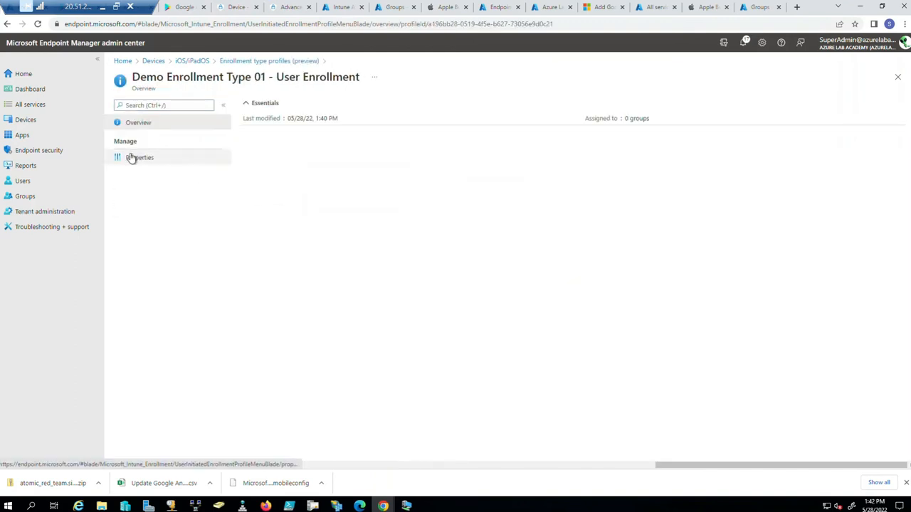
left_click(131, 158)
left_click(285, 217)
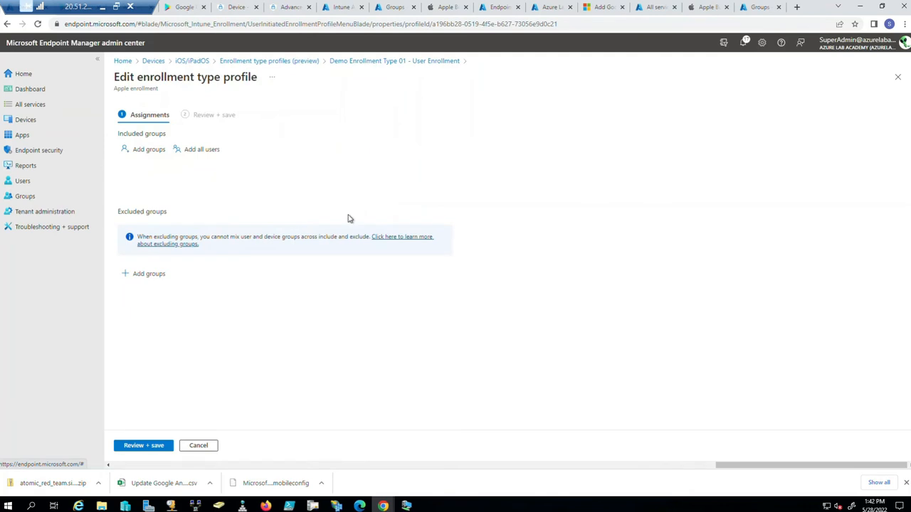
left_click(143, 151)
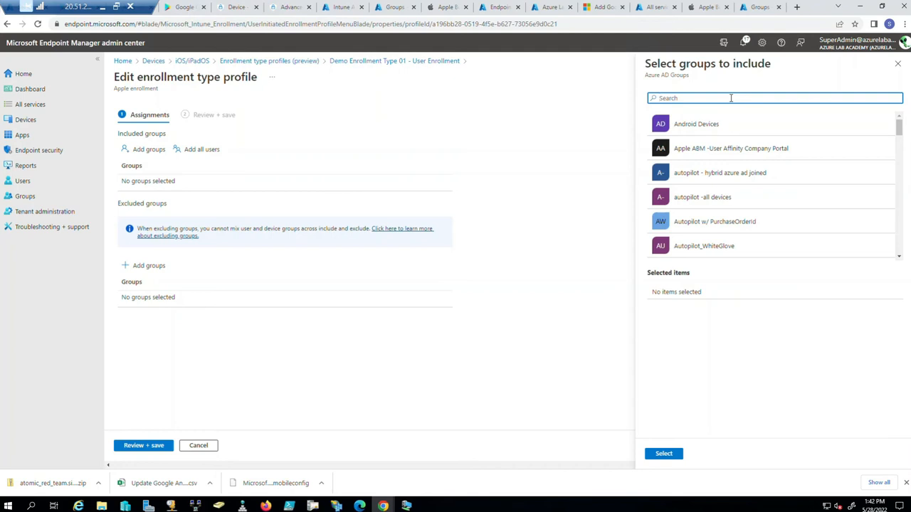
Switch to the Azure portal's All groups page and search the groups for "ios".
left_click(749, 6)
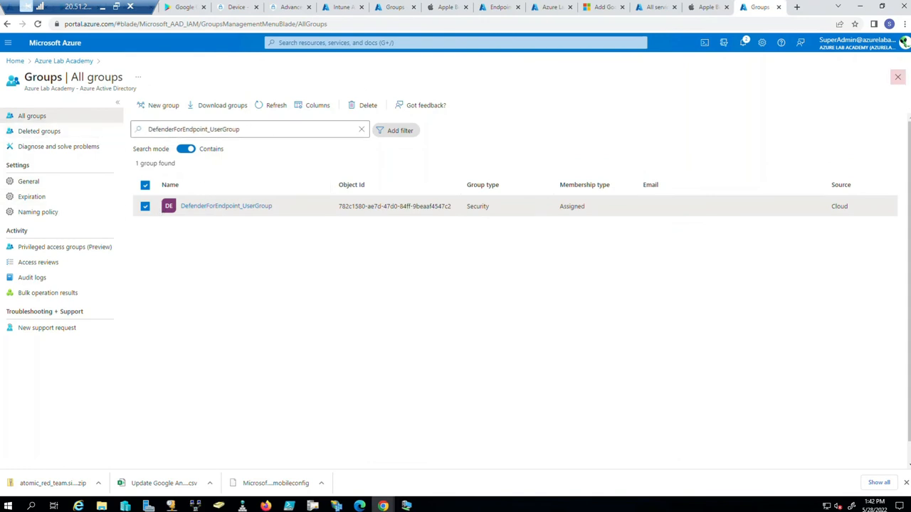
left_click_drag(246, 129, 30, 135)
type("io")
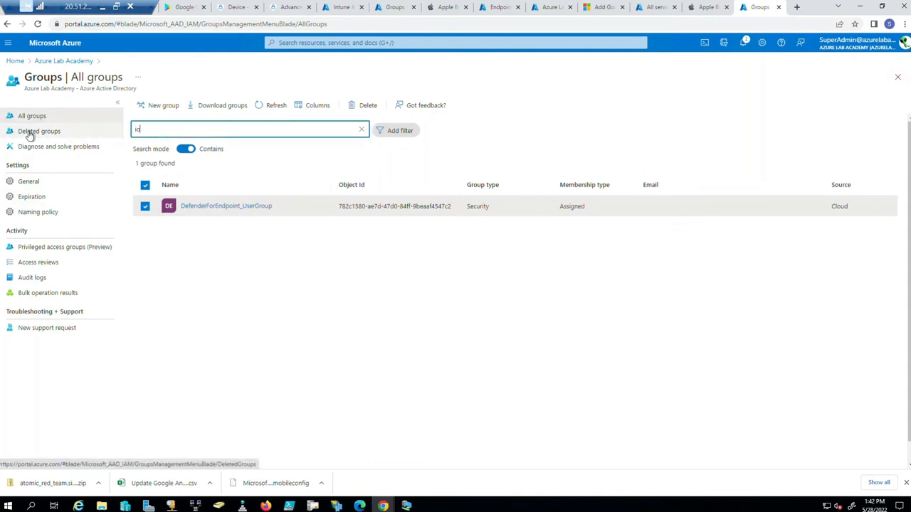
type("s")
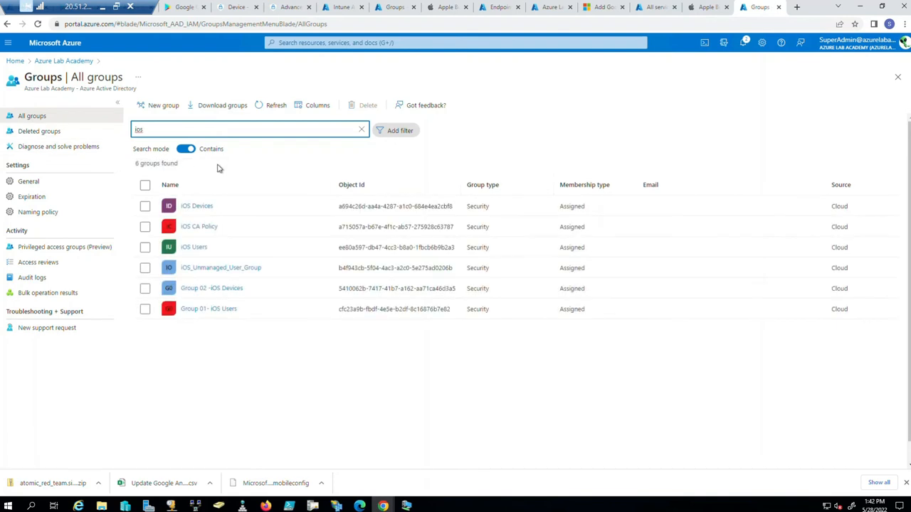
Check the members of the iOS_Unmanaged_User_Group and return to the group list.
left_click(242, 271)
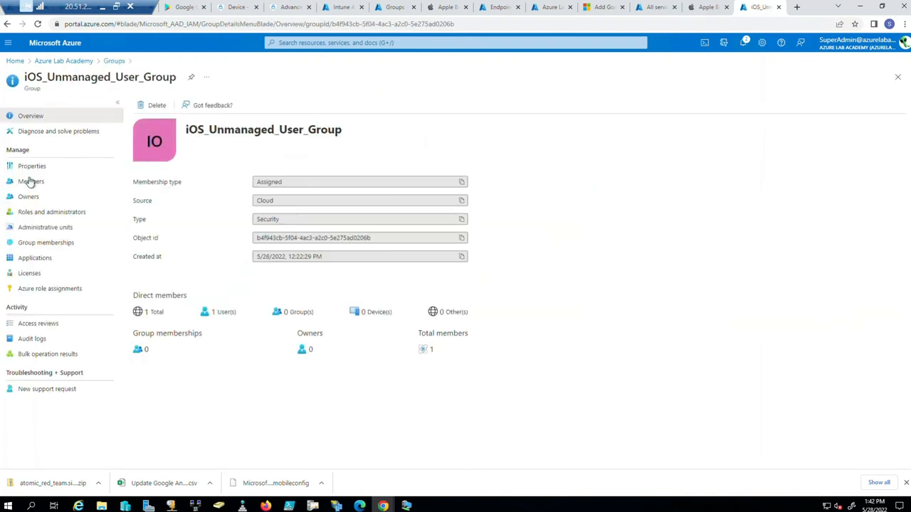
left_click(30, 182)
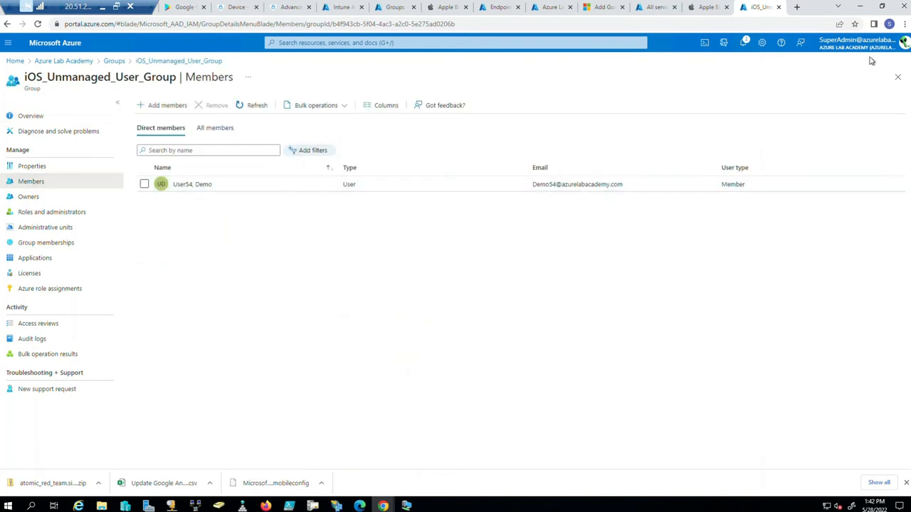
left_click(898, 77)
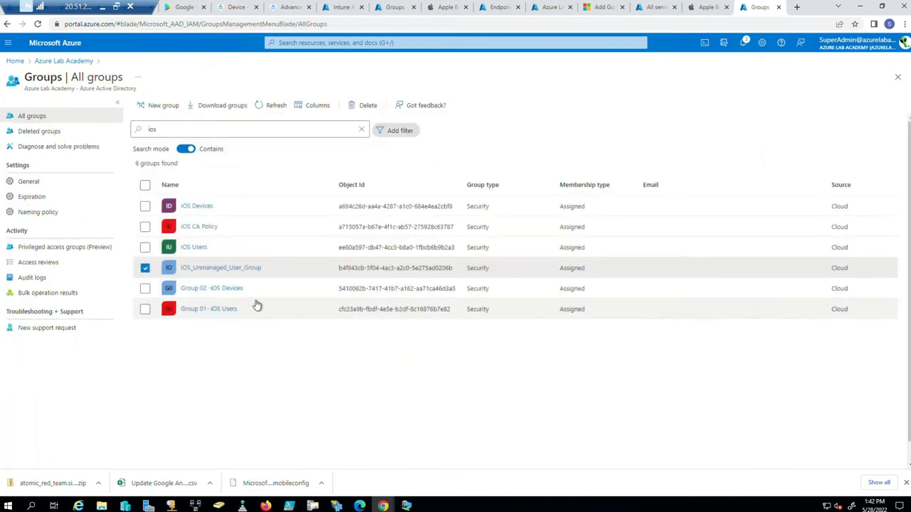
Start a new security group in Azure AD and name it "iOS User Enrollment Group".
left_click(151, 105)
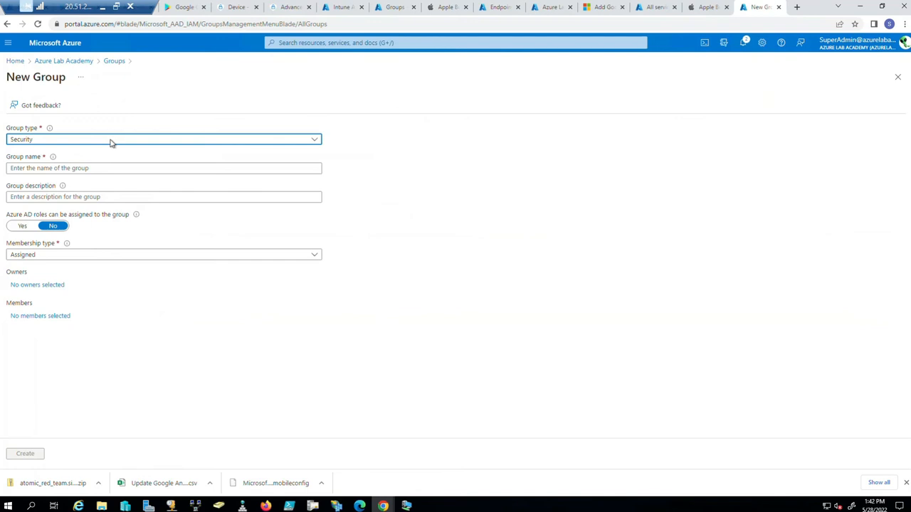
left_click(86, 169)
type("IOS")
type(" User En")
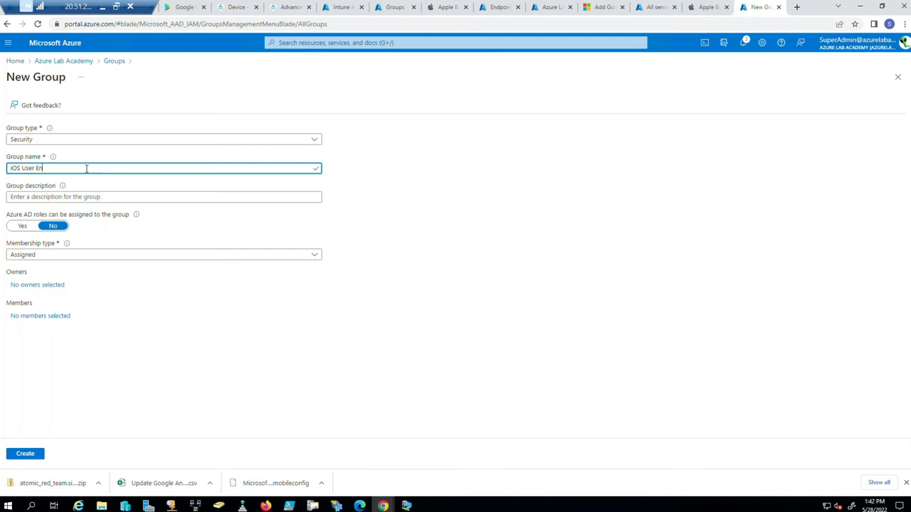
type("rollment Group")
Add the demo54 user as a member, copy the group name and create the group.
left_click(21, 316)
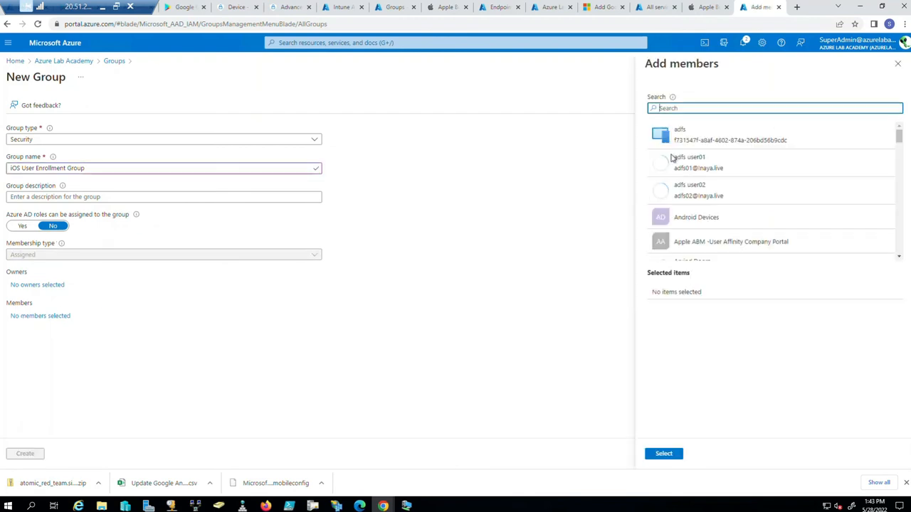
type("demo")
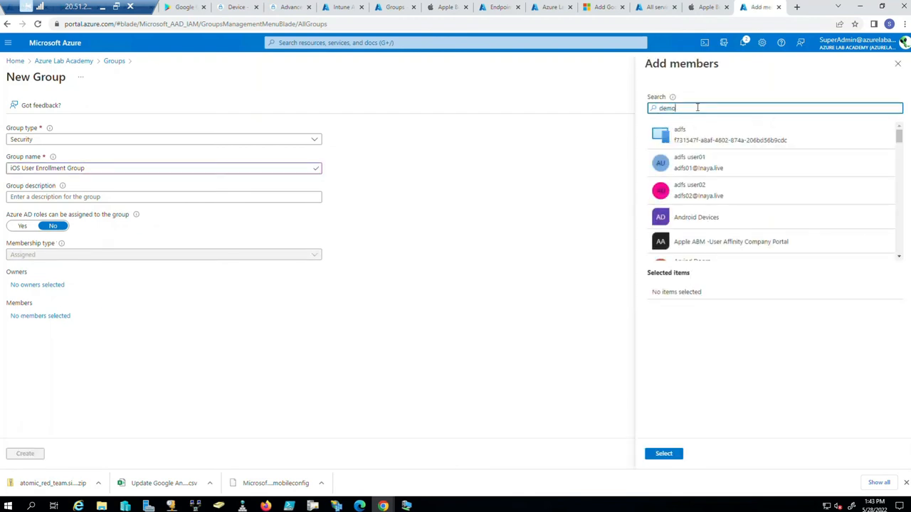
type("54")
left_click(713, 224)
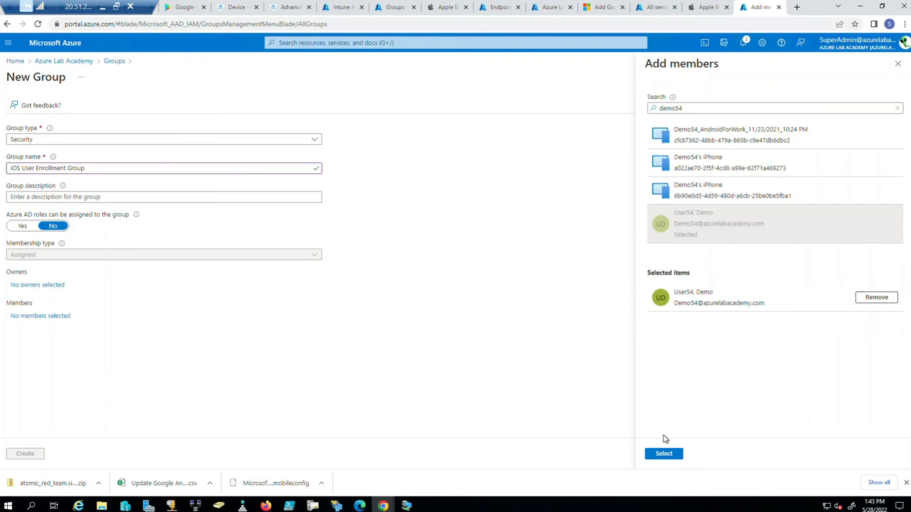
left_click(665, 455)
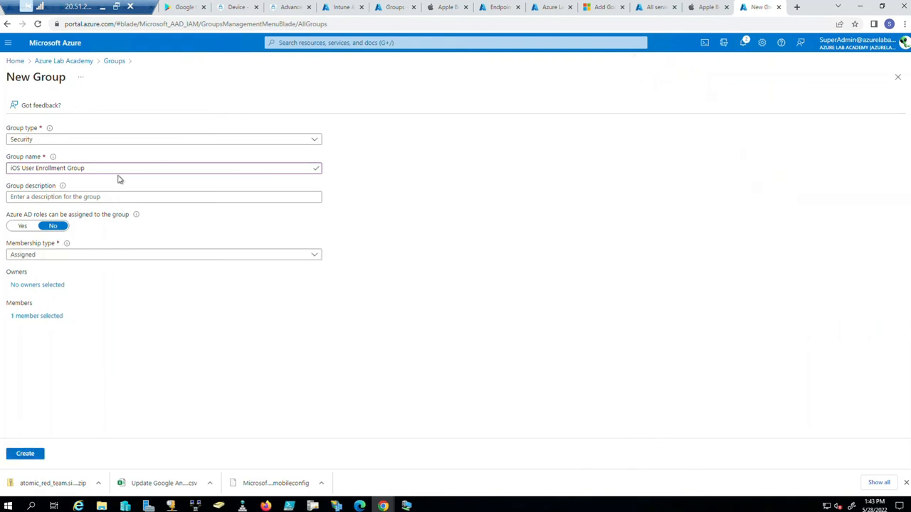
triple_click(112, 169)
key("ctrl+c")
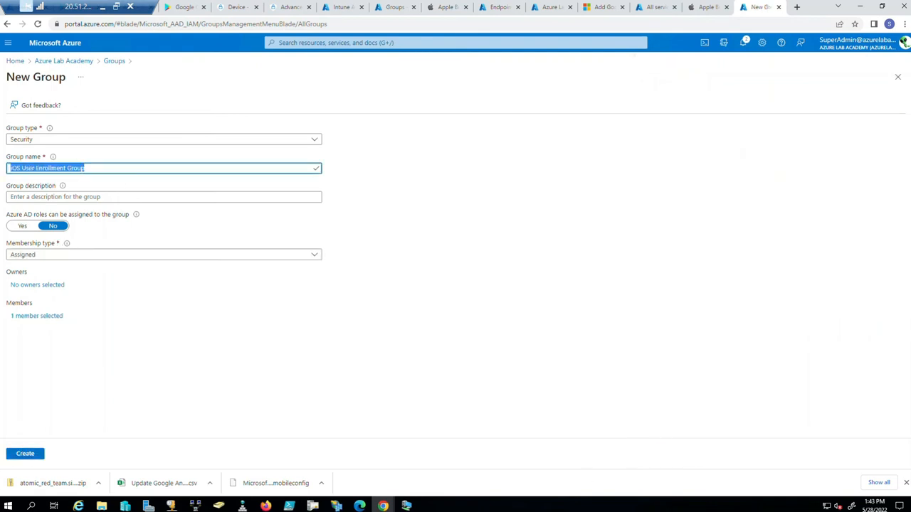
left_click(25, 455)
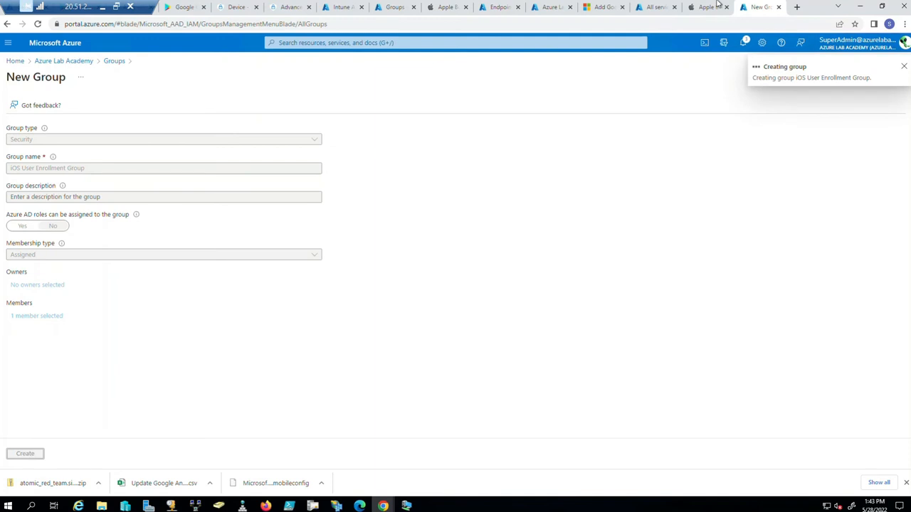
Switch back to the Endpoint Manager page with the profile's assignments and close the group selection and edit page without saving.
left_click(653, 7)
left_click(602, 7)
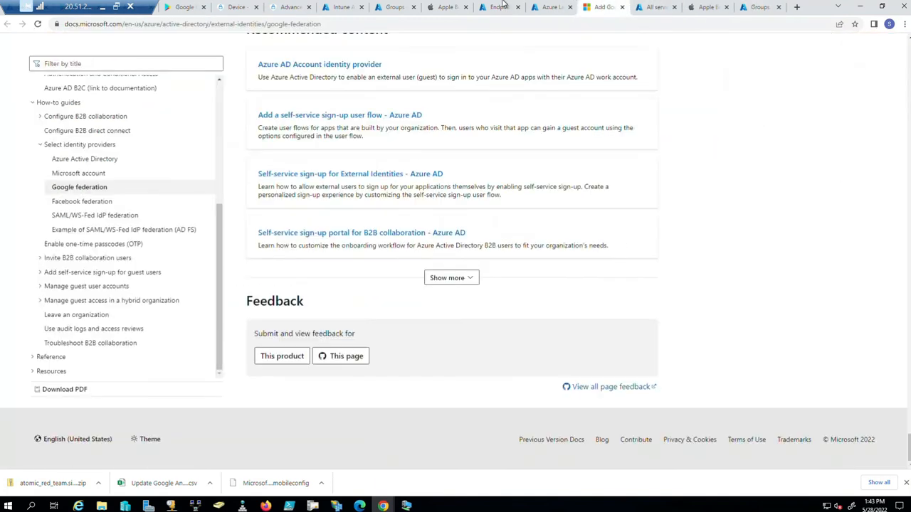
left_click(551, 7)
left_click(499, 6)
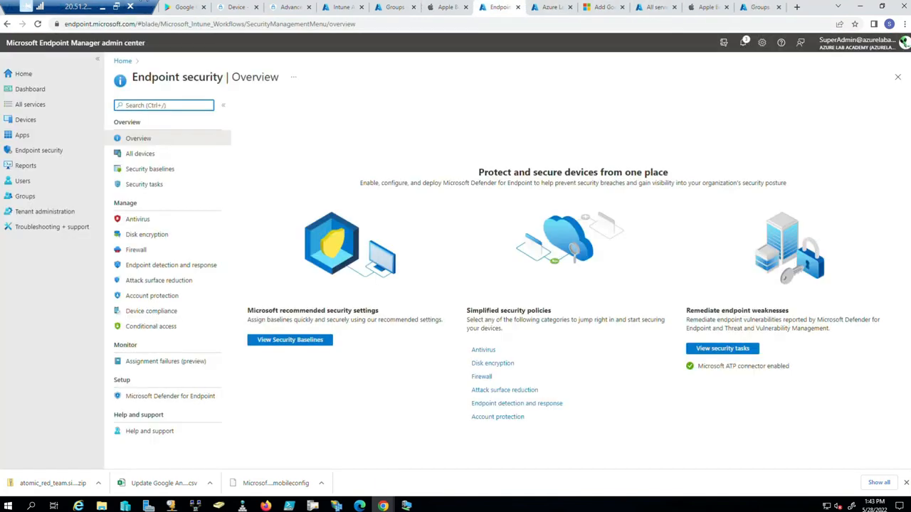
left_click(24, 6)
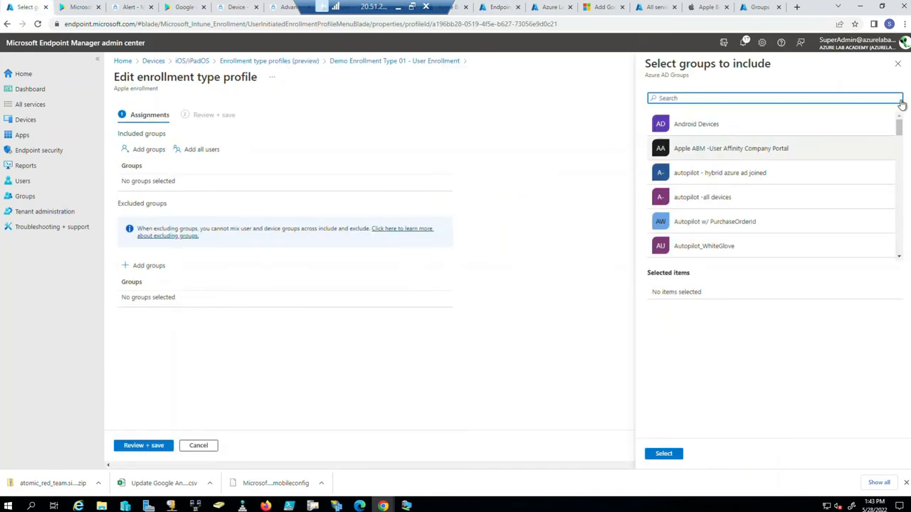
left_click(898, 64)
left_click(896, 77)
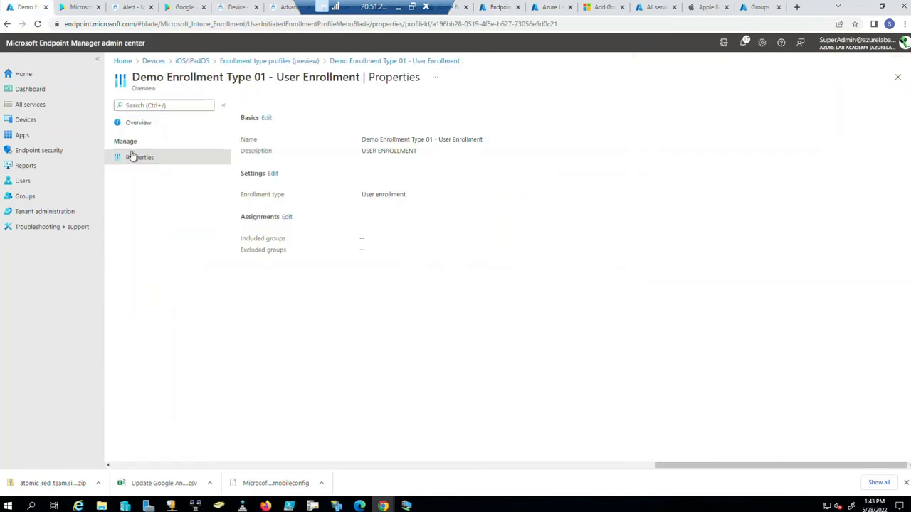
Reopen "Demo Enrollment Type 01 - User Enrollment" from the iOS/iPadOS enrollment types and edit its assignments.
left_click(153, 62)
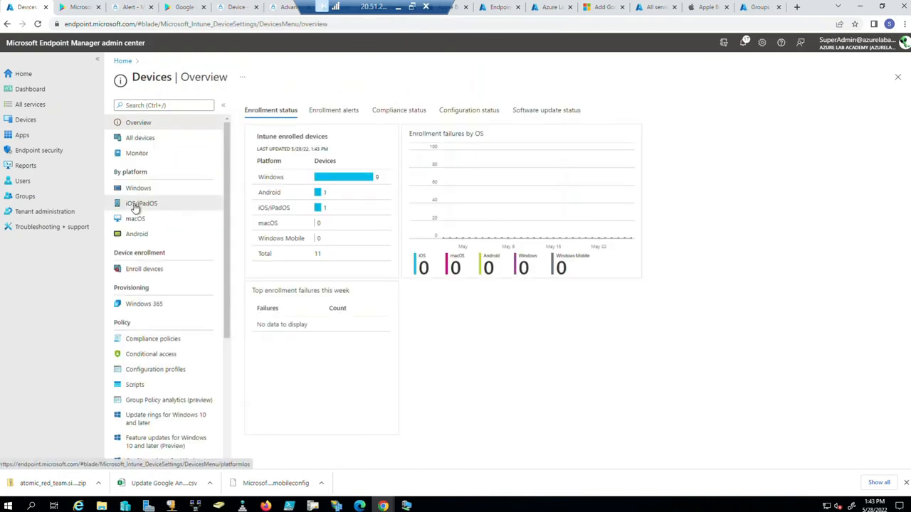
left_click(137, 205)
left_click(159, 140)
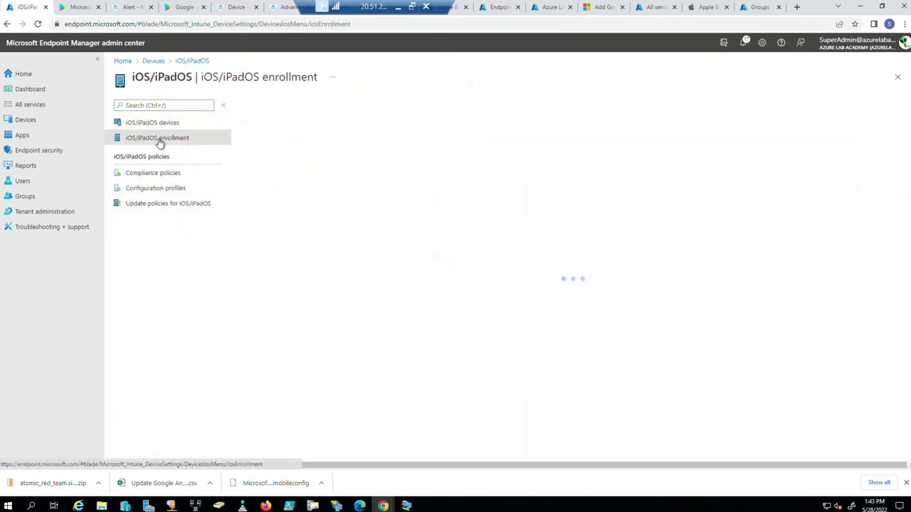
left_click(321, 341)
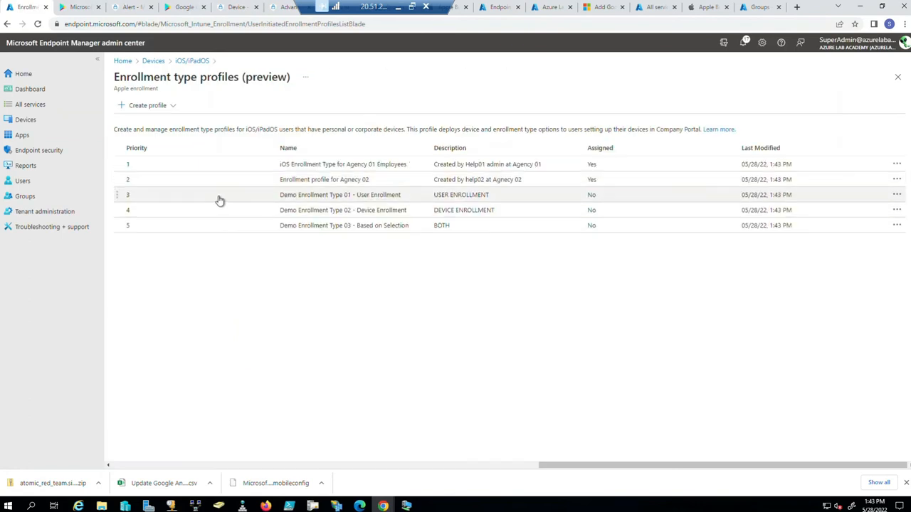
left_click(311, 200)
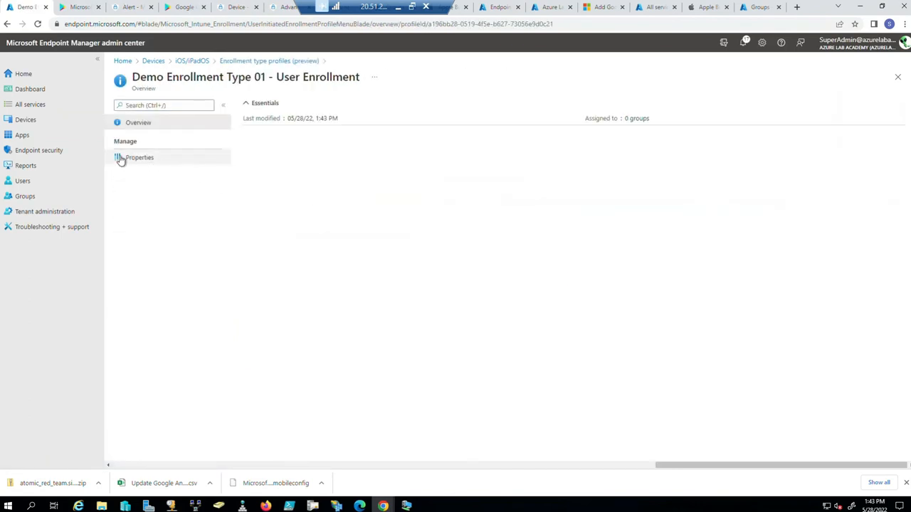
left_click(133, 160)
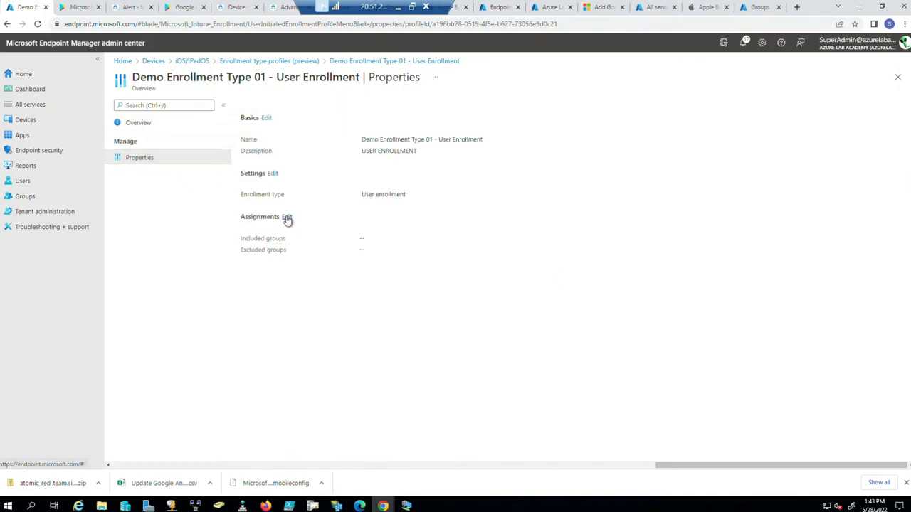
left_click(286, 217)
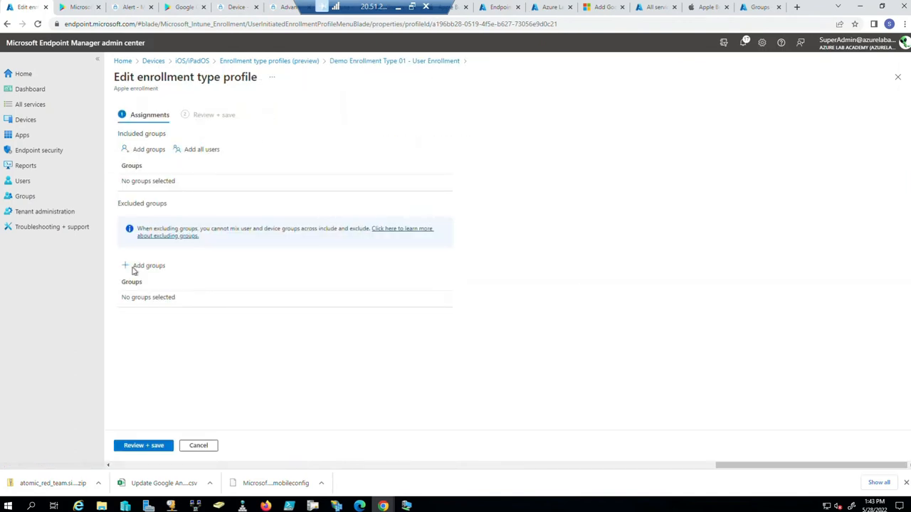
Include "iOS User Enrollment Group" in the profile's assignments, save the profile and return to the profile list.
left_click(150, 154)
key("ctrl+v")
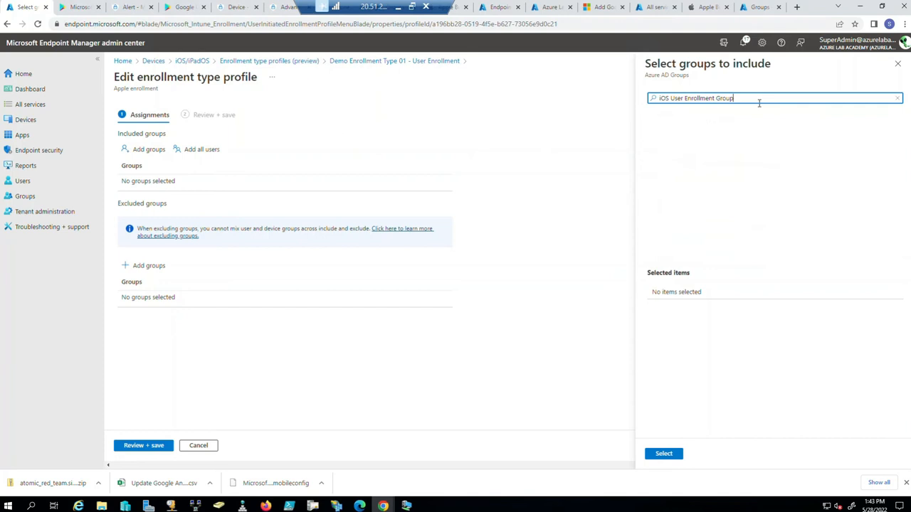
left_click(712, 127)
left_click(663, 454)
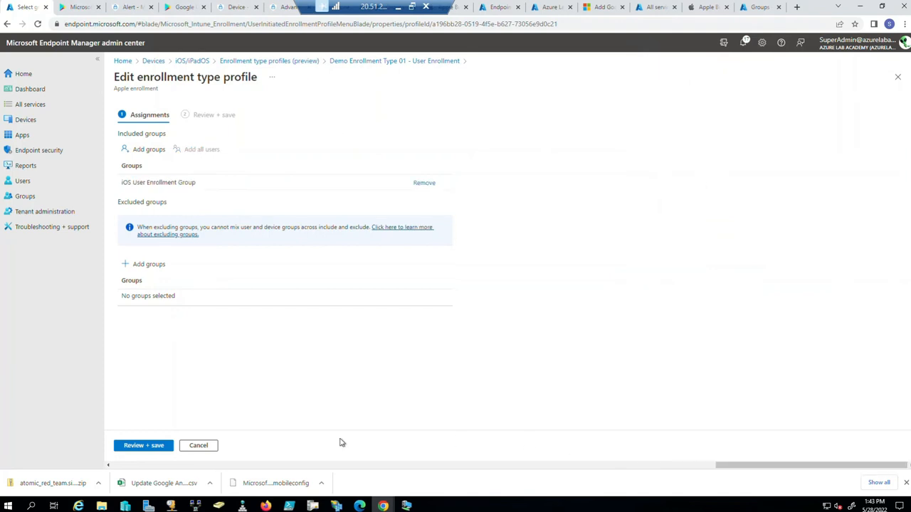
left_click(142, 449)
left_click(131, 448)
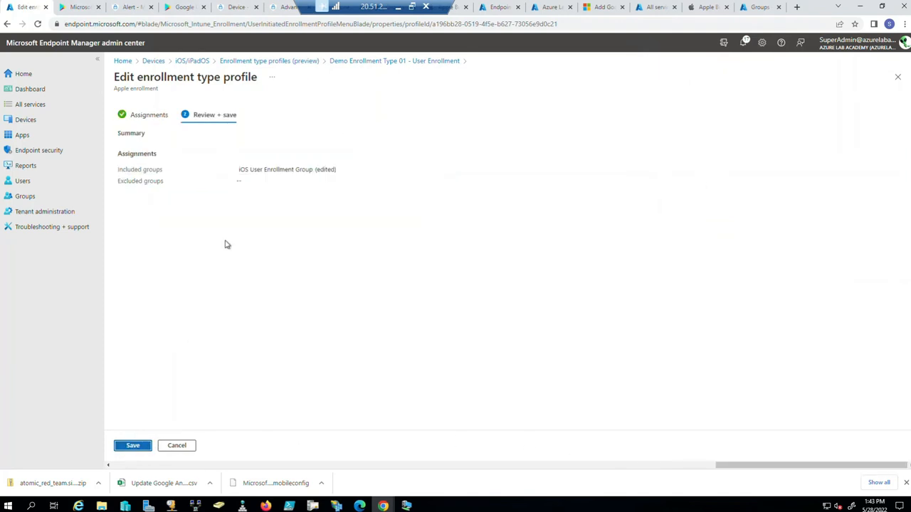
left_click(898, 77)
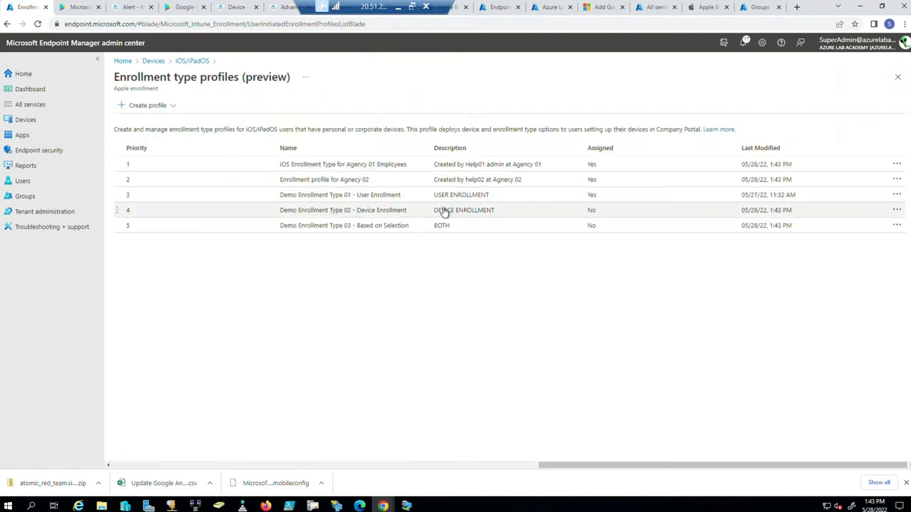
Remove the included group "Agency Employees 02" from "Enrollment profile for Agnecy 02", save the profile and return to the list.
left_click(292, 179)
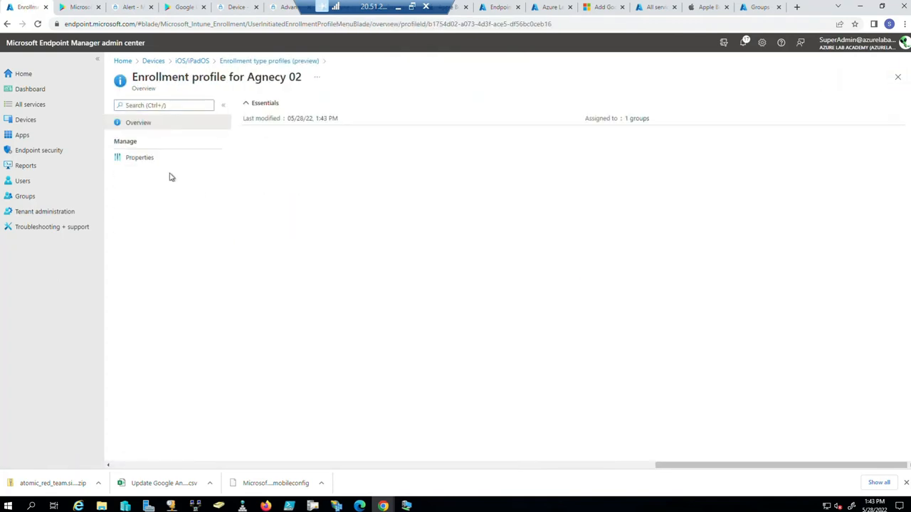
left_click(135, 158)
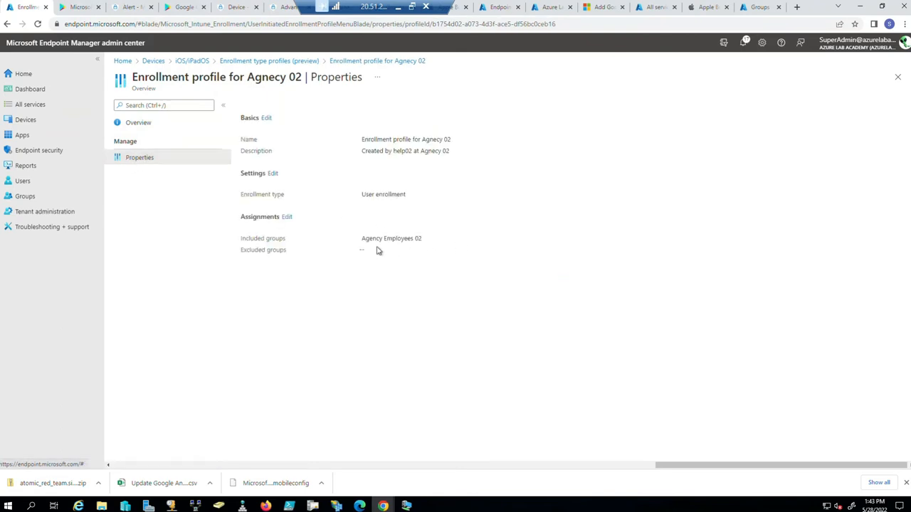
left_click(287, 218)
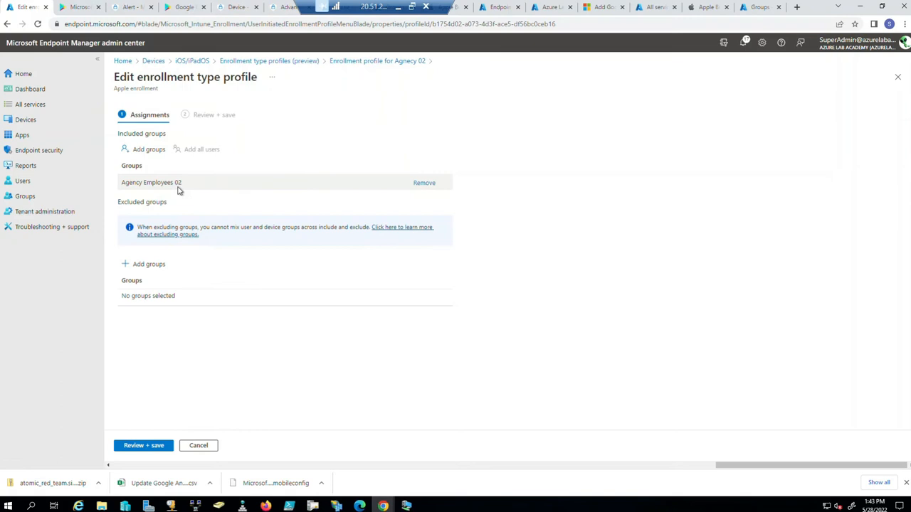
left_click(424, 183)
left_click(135, 449)
left_click(133, 449)
left_click(897, 77)
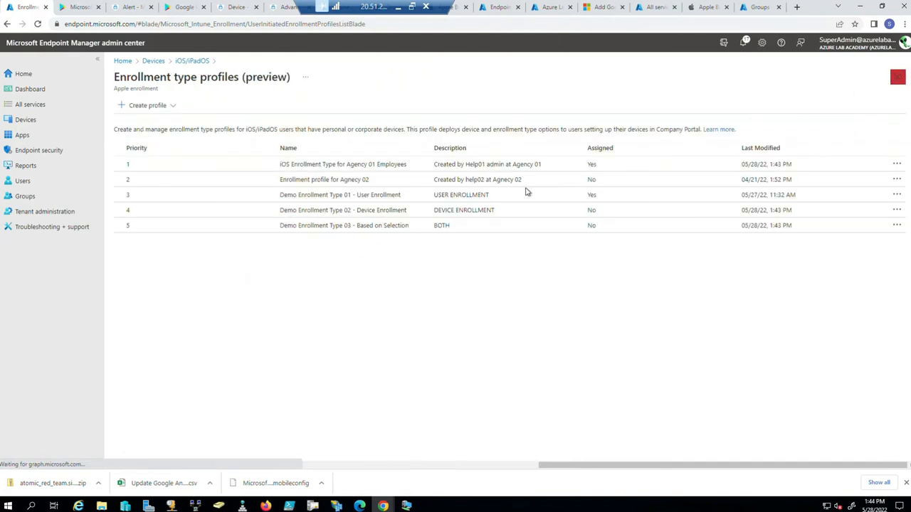
Remove the included group from the assignments of "iOS Enrollment Type for Agency 01 Employees" and save the profile.
left_click(535, 164)
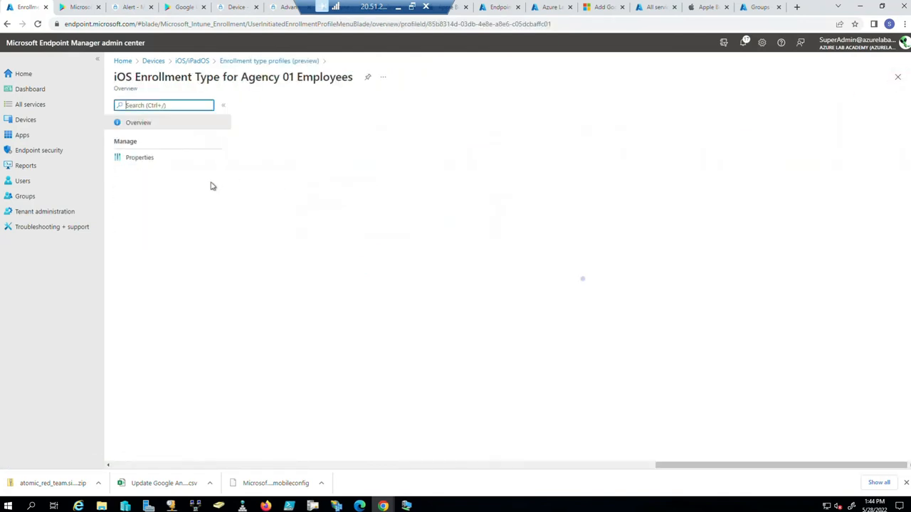
left_click(147, 158)
left_click(285, 219)
left_click(430, 185)
left_click(158, 445)
left_click(133, 445)
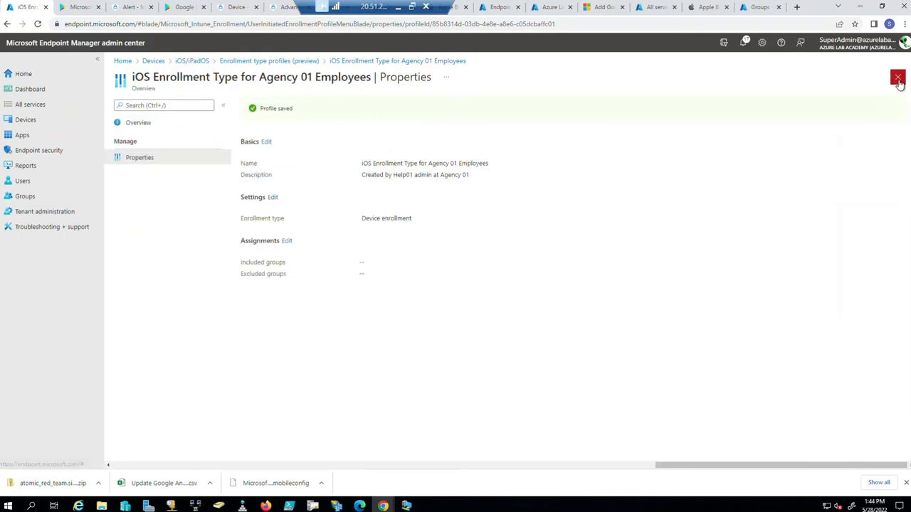
Return to iOS/iPadOS enrollment and reopen the enrollment types to check which profiles are assigned.
left_click(899, 78)
left_click(897, 77)
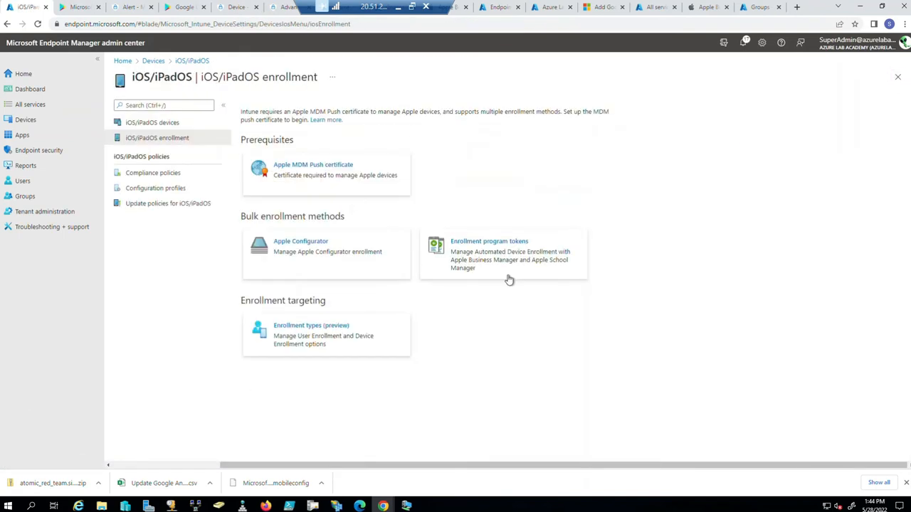
left_click(342, 319)
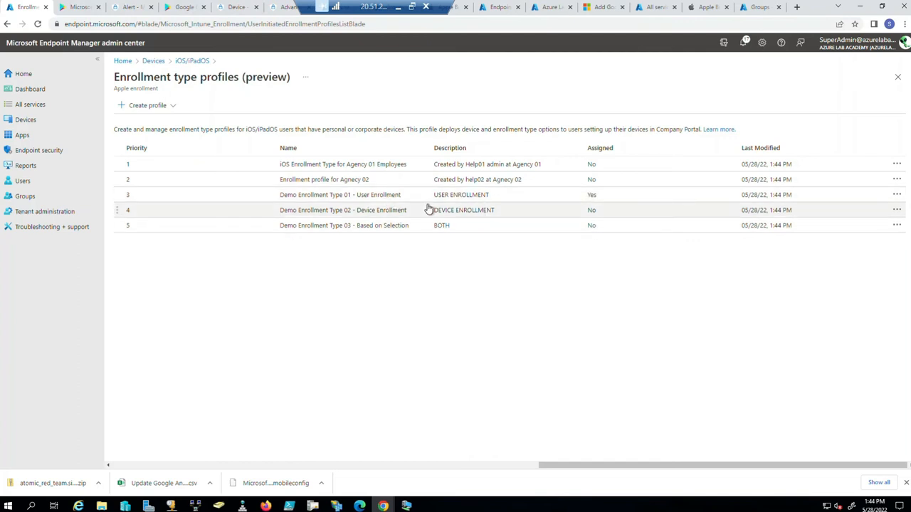
Switch to the iPhone mirrored in AirServer and sign in to Company Portal by entering the demo user's account password.
left_click(400, 10)
left_click(581, 504)
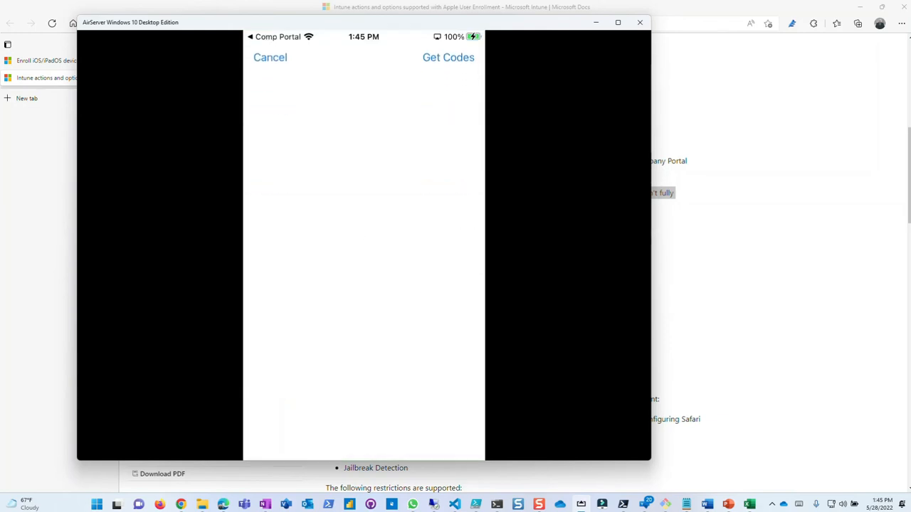
left_click(363, 228)
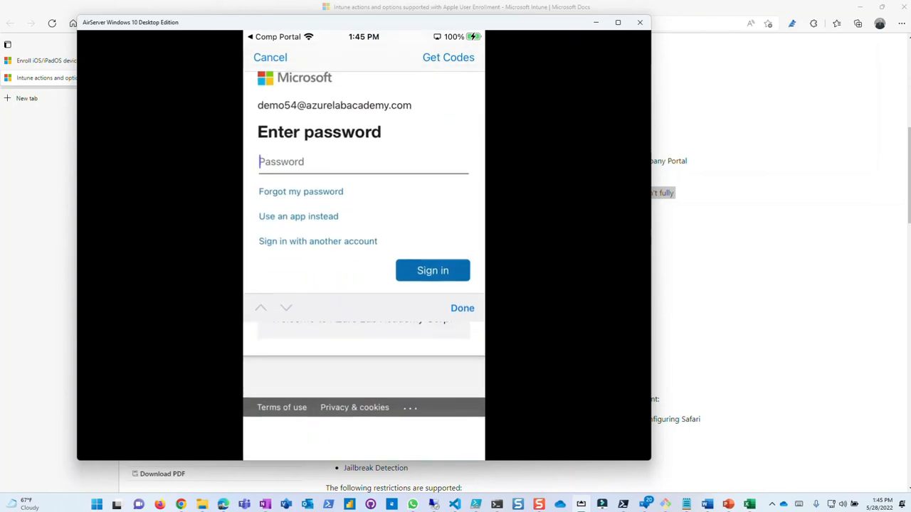
type("••••••••")
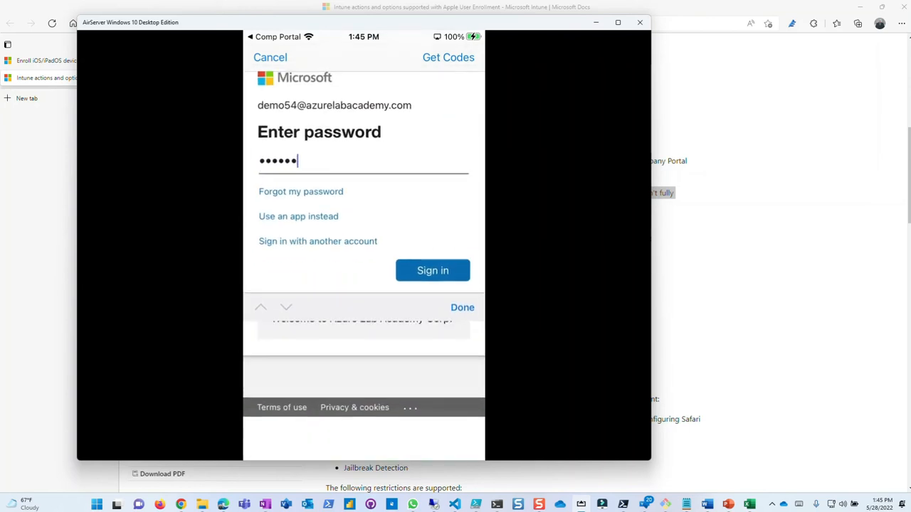
type("•")
key("Return")
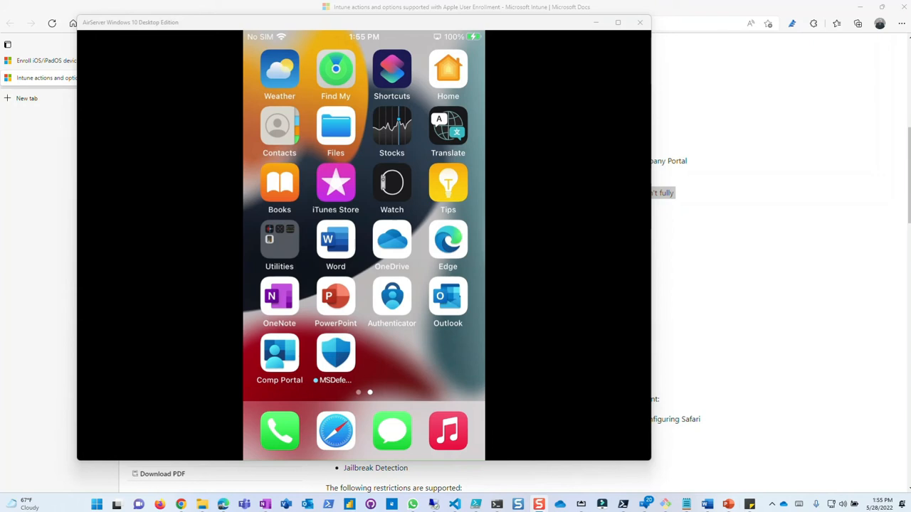
Open Company Portal on the mirrored iPhone to start the device's user enrollment.
left_click(279, 353)
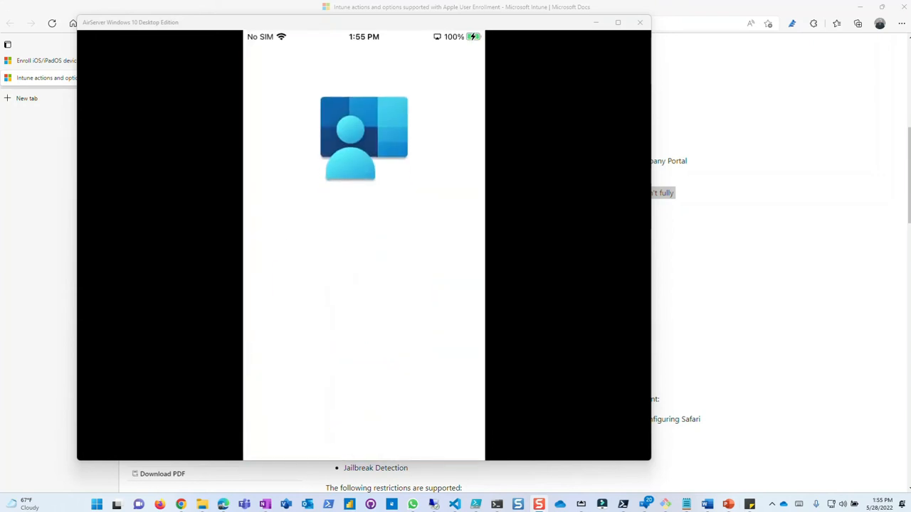
left_click(363, 282)
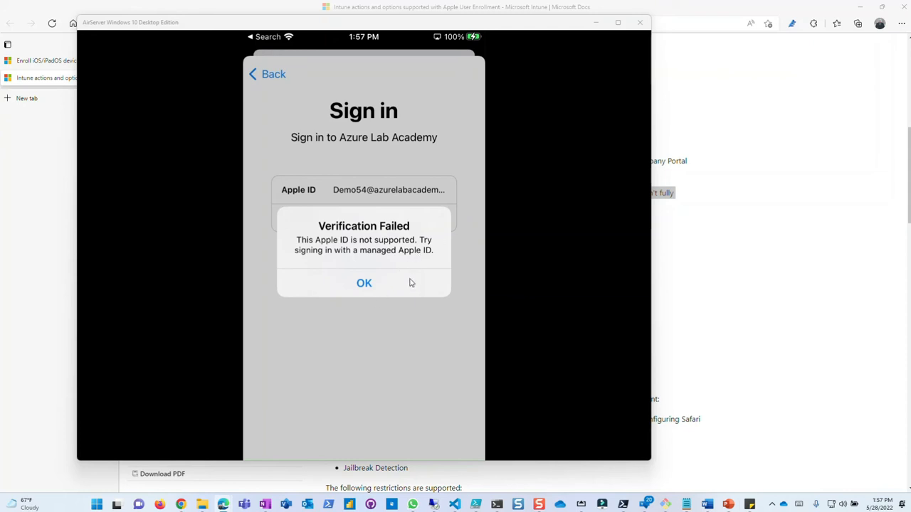
Switch to the remote desktop session and close the iCloud sign-in page in its browser.
left_click(432, 504)
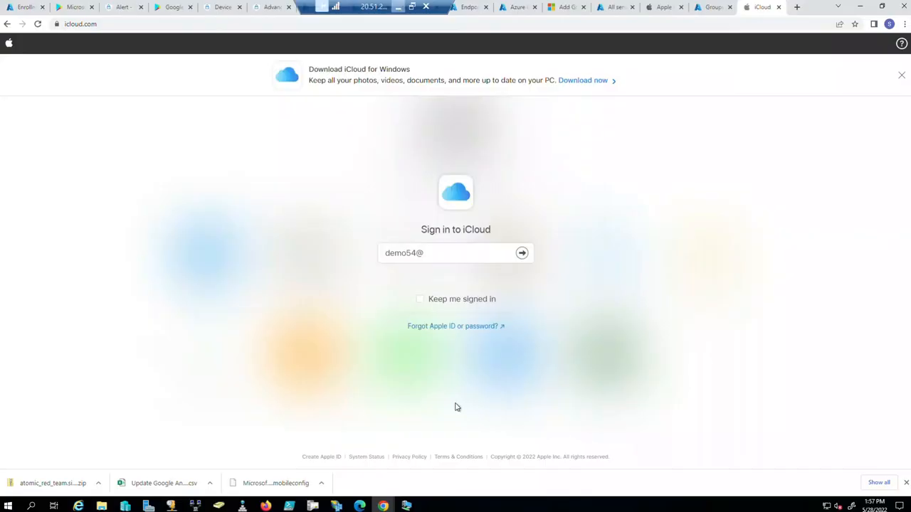
left_click(719, 7)
left_click(762, 7)
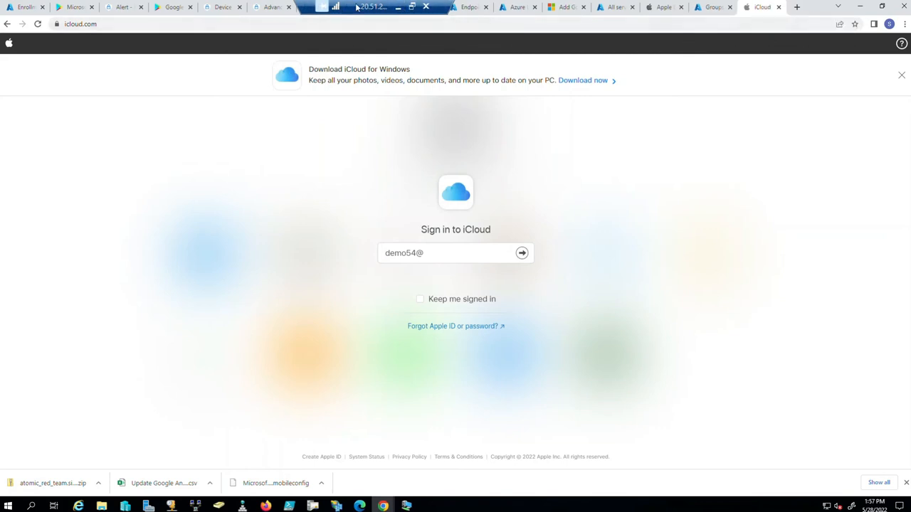
left_click(778, 7)
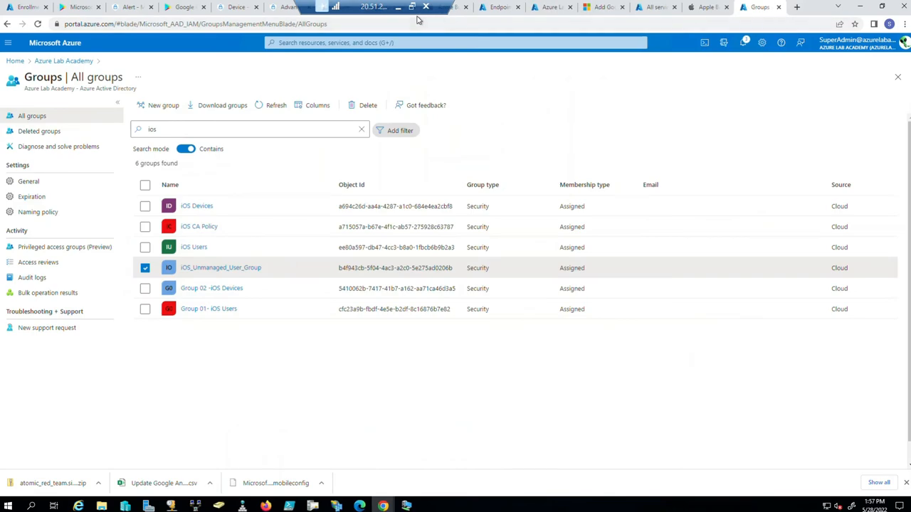
left_click(398, 7)
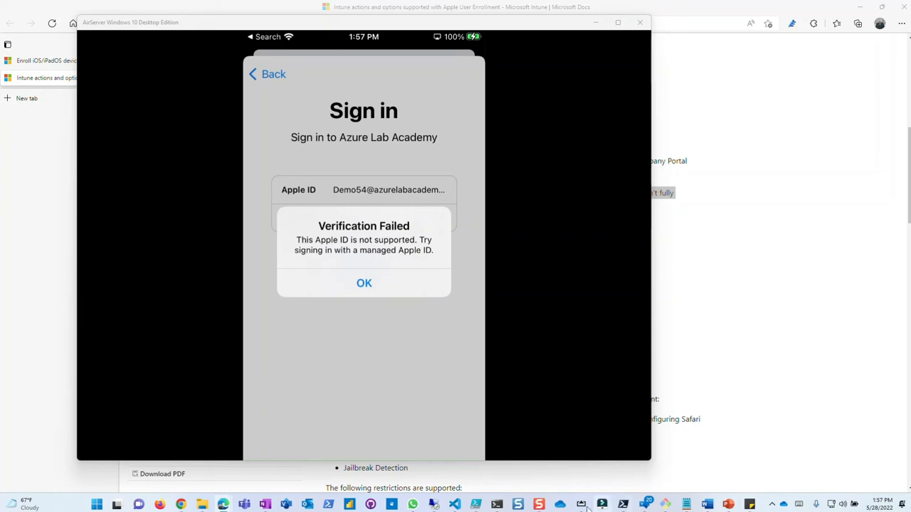
Check the assignment state of the enrollment type profiles in the Endpoint Manager admin center.
left_click(433, 504)
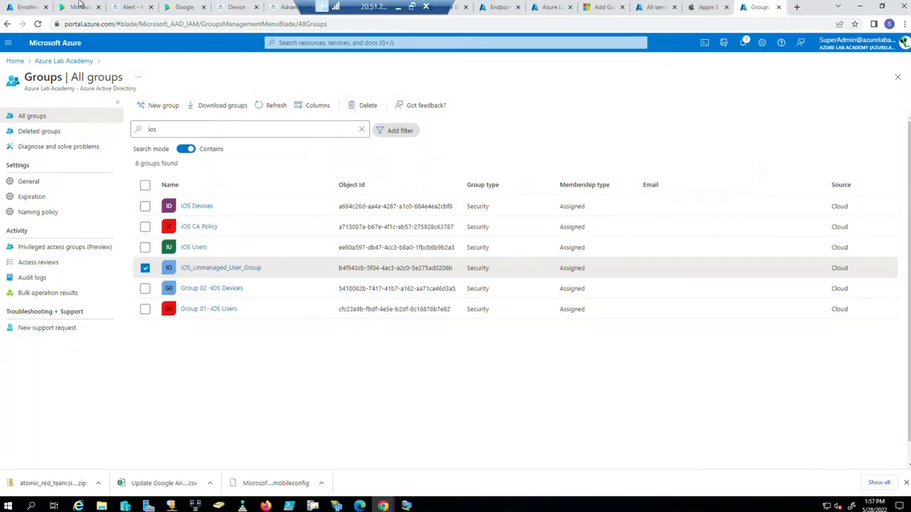
left_click(25, 4)
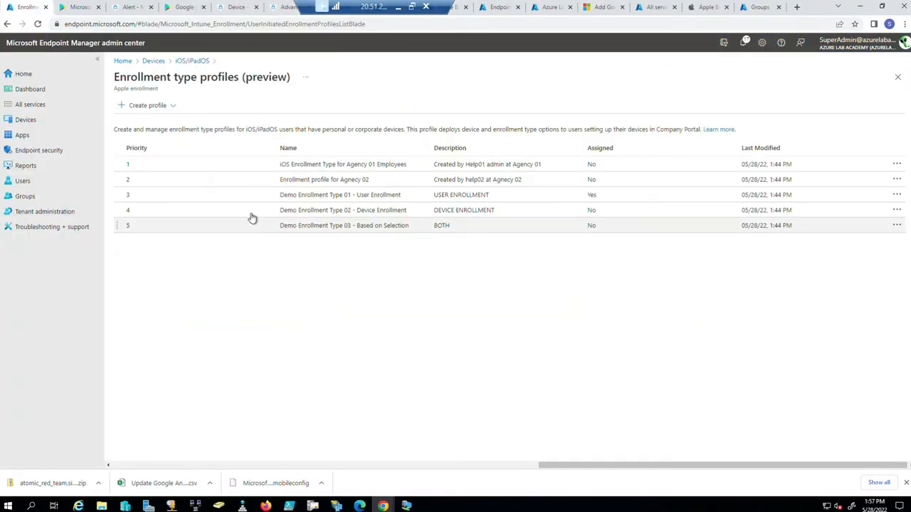
left_click(398, 7)
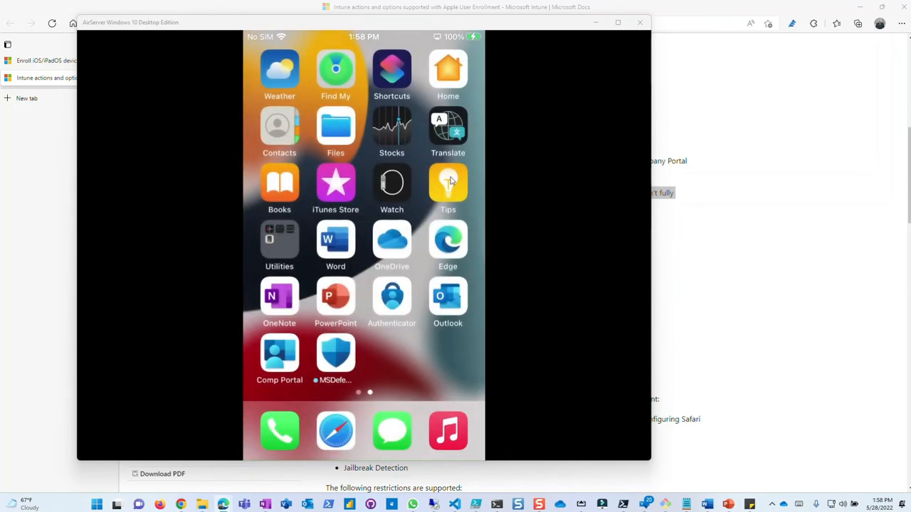
left_click(713, 207)
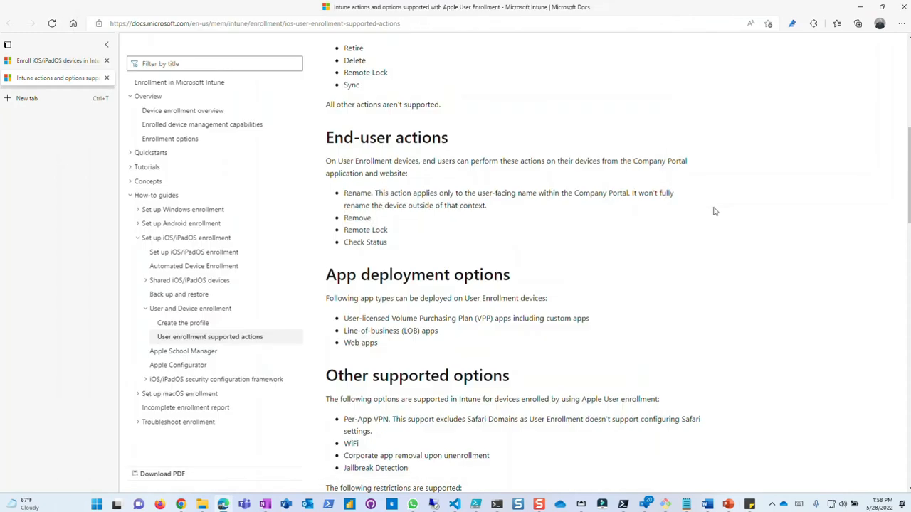
left_click(433, 504)
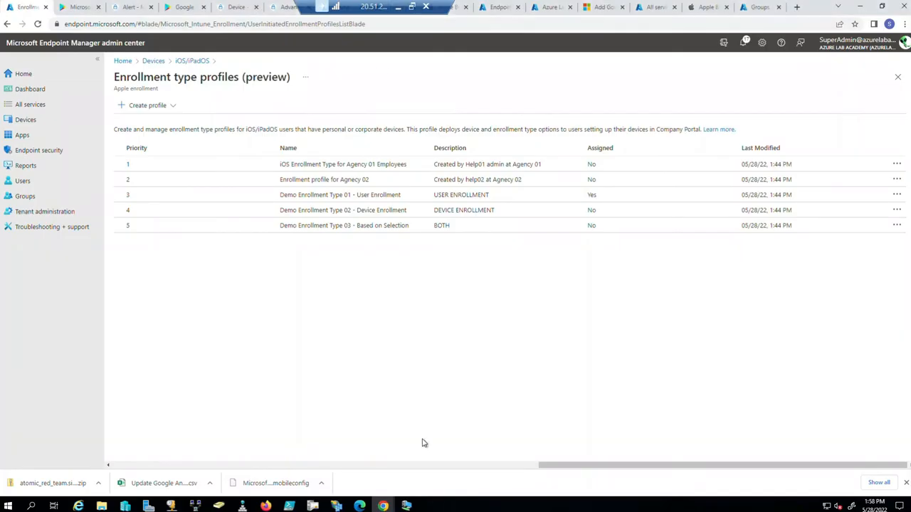
left_click(398, 7)
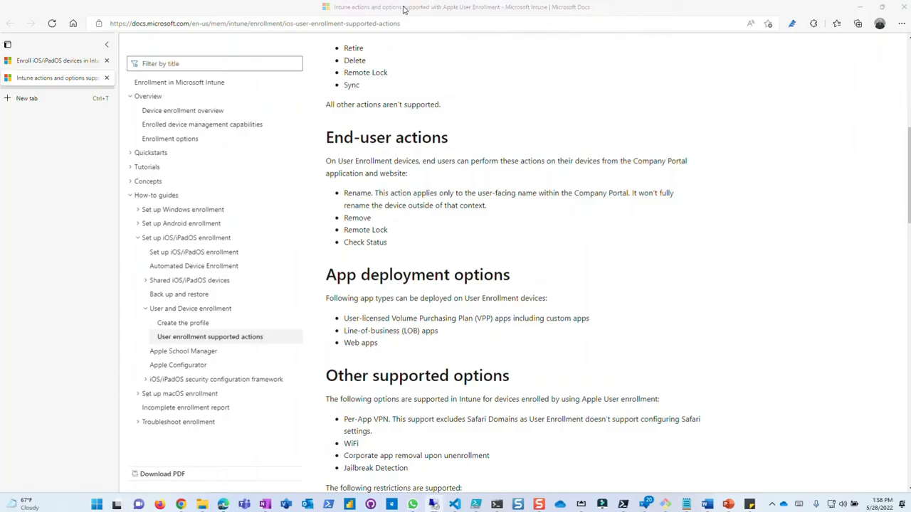
Switch to OneNote and add the sub-item "You must have managed apple it" beneath the Device Enrollment item of the BYOD list.
left_click(265, 504)
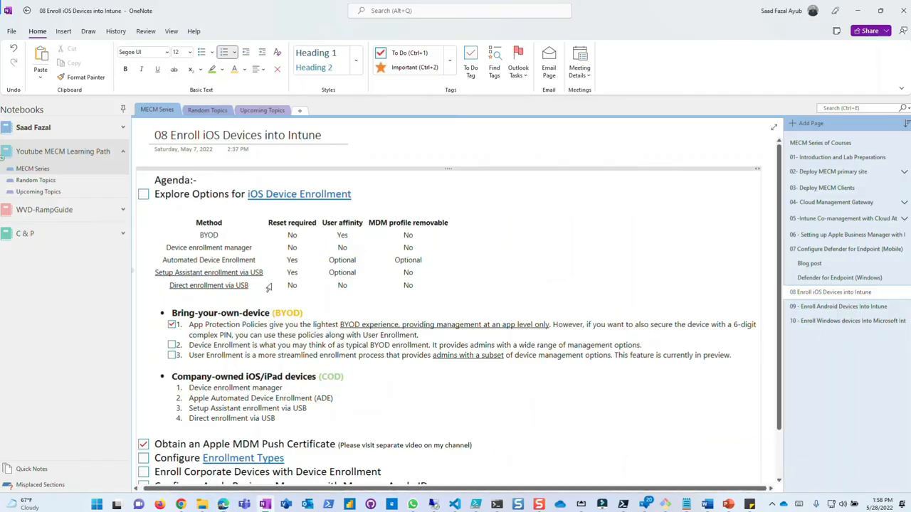
left_click(648, 344)
key("Return")
key("Tab")
type("You must ne")
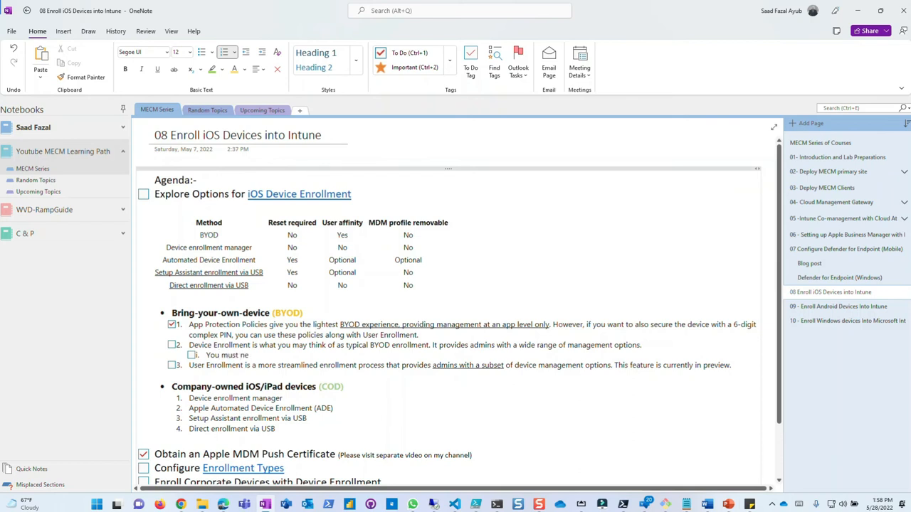
type("ed")
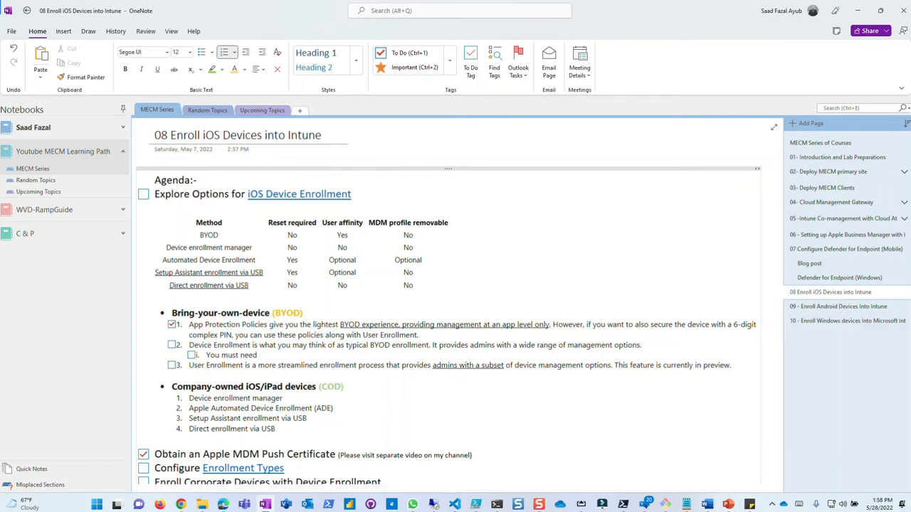
key("BackSpace")
key("BackSpace")
key("BackSpace")
key("BackSpace")
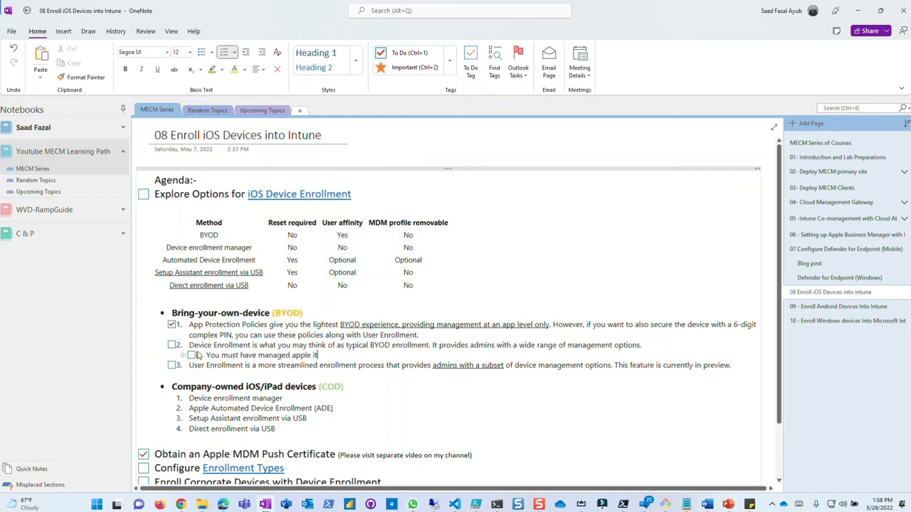
Move the "You must have managed apple it" note from the Device Enrollment item to a checkbox line beneath the User Enrollment item.
key("ctrl+shift+Left")
key("ctrl+shift+Left")
key("ctrl+shift+Left")
key("ctrl+shift+Left")
key("ctrl+shift+Left")
key("ctrl+shift+Left")
key("ctrl+c")
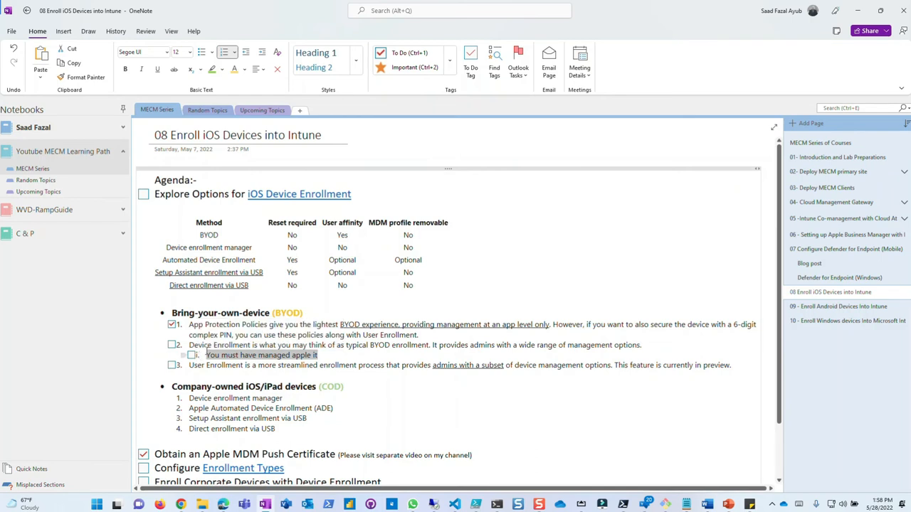
key("BackSpace")
key("BackSpace")
key("BackSpace")
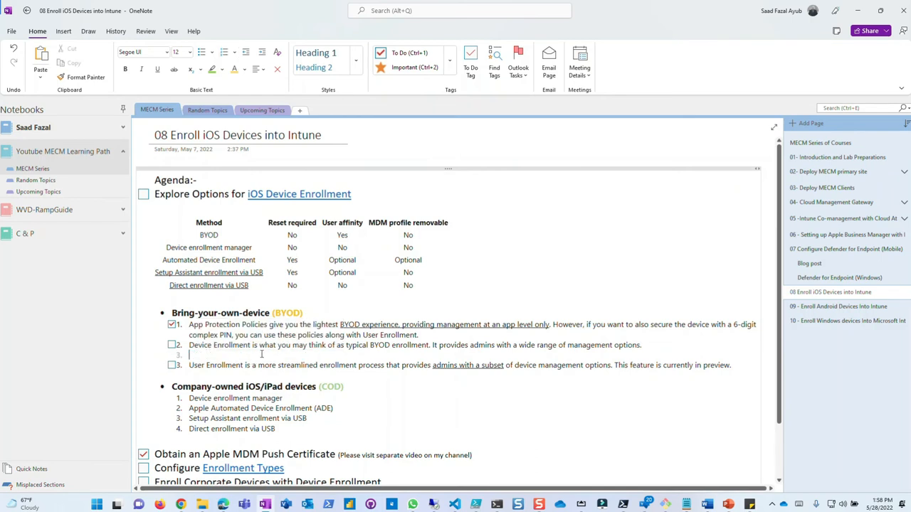
key("BackSpace")
left_click(734, 366)
key("Return")
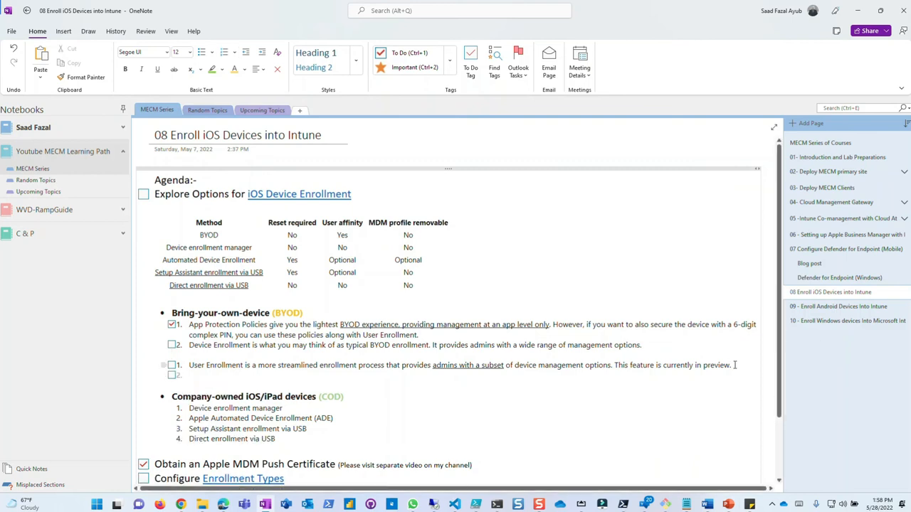
type("You must have managed apple it")
key("Home")
key("BackSpace")
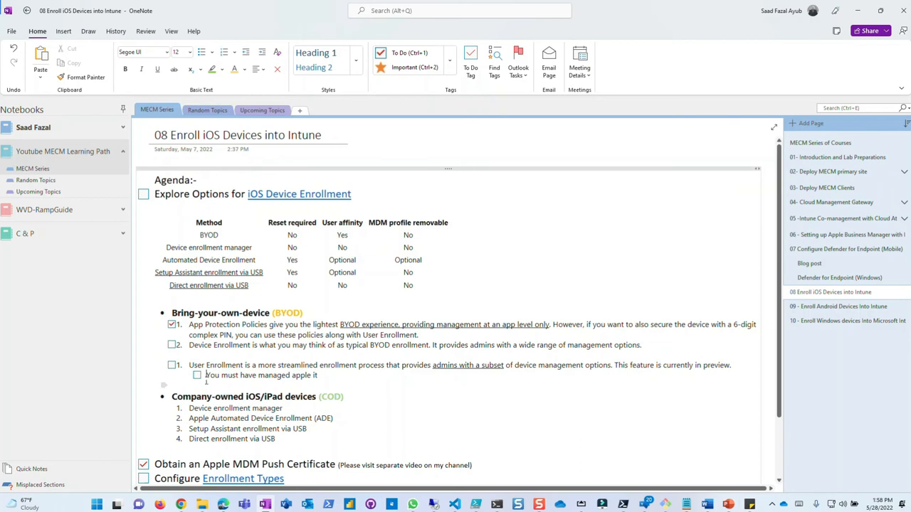
Correct the last word of the note beneath the User Enrollment item to "id".
left_click(196, 376)
key("BackSpace")
type("d")
left_click(172, 346)
left_click(172, 346)
In the Endpoint Manager admin center, remove "iOS User Enrollment Group" from "Demo Enrollment Type 01 - User Enrollment", save and return to the profile list.
left_click(431, 503)
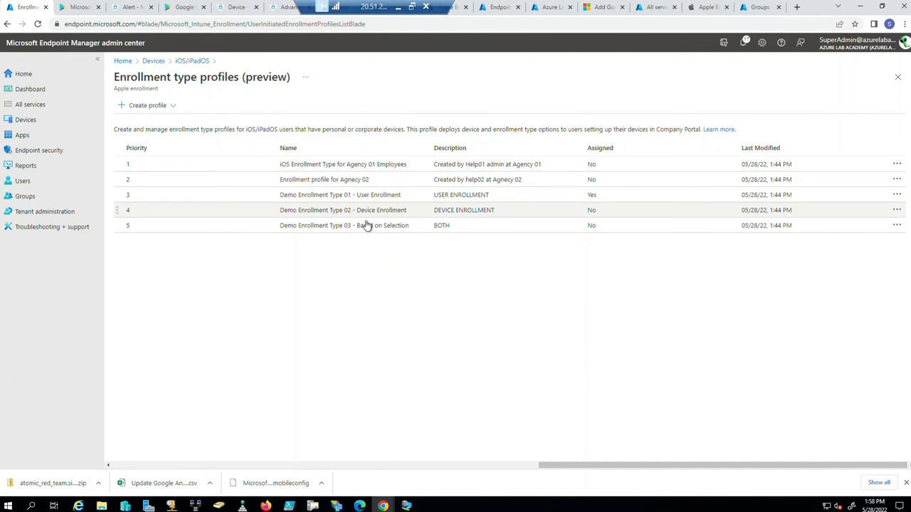
left_click(278, 196)
left_click(141, 158)
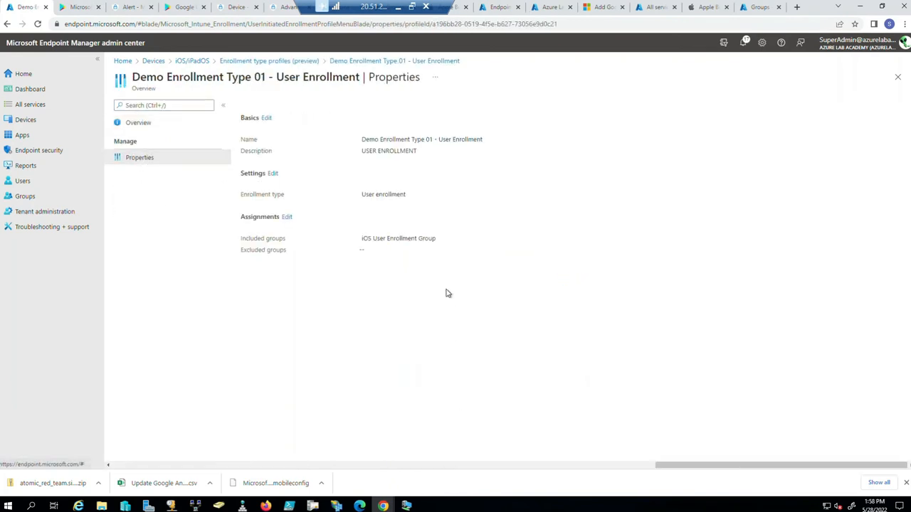
left_click_drag(437, 245, 361, 244)
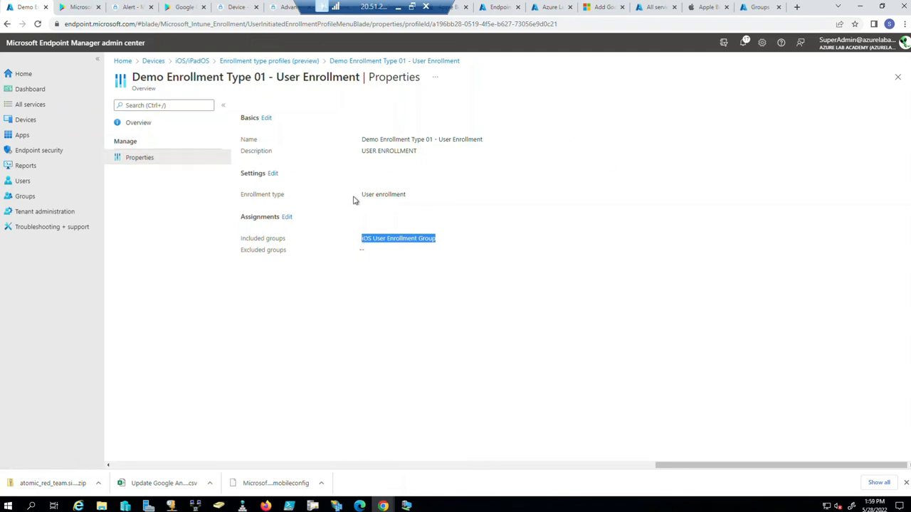
left_click(287, 217)
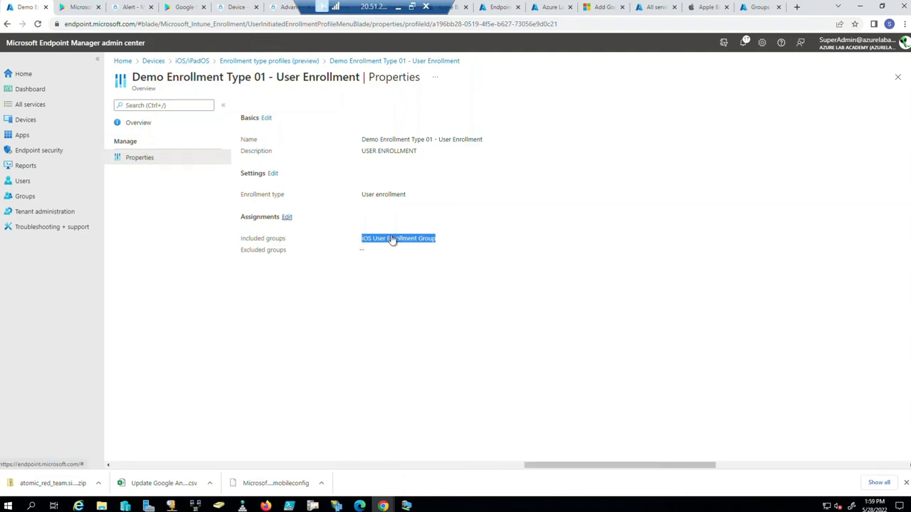
left_click(424, 183)
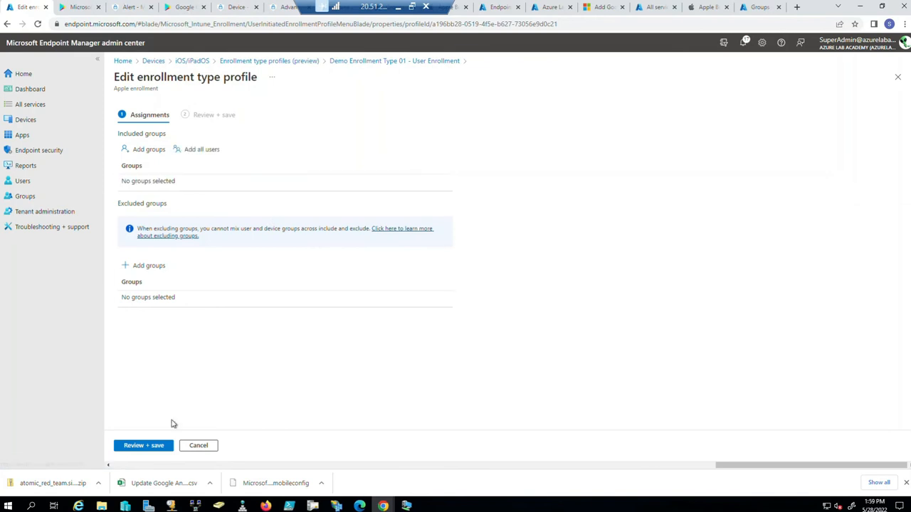
left_click(143, 445)
left_click(133, 446)
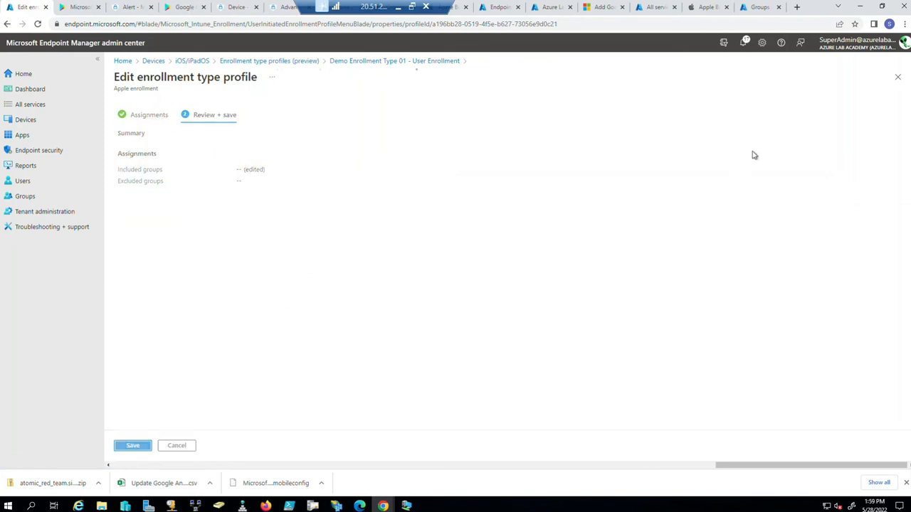
left_click(897, 77)
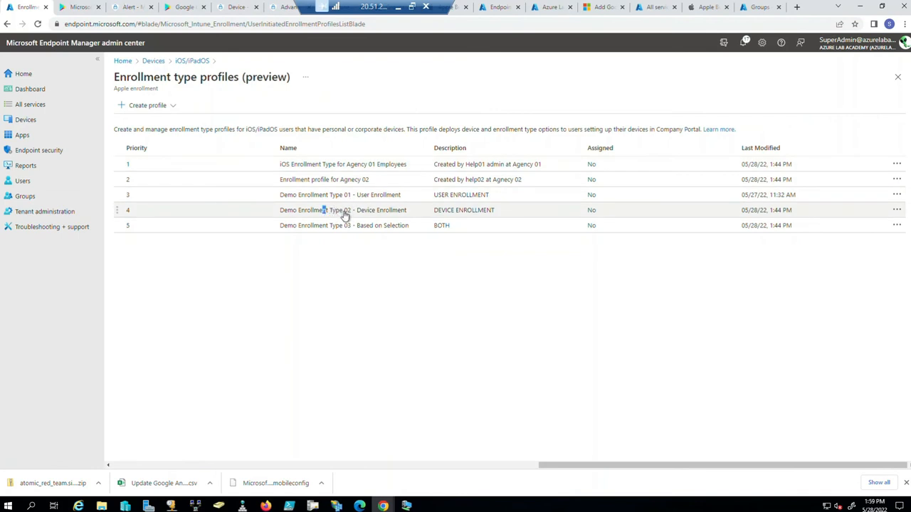
Assign "iOS User Enrollment Group" as an included group to "Demo Enrollment Type 02 - Device Enrollment" and save the profile.
left_click(341, 215)
left_click(145, 158)
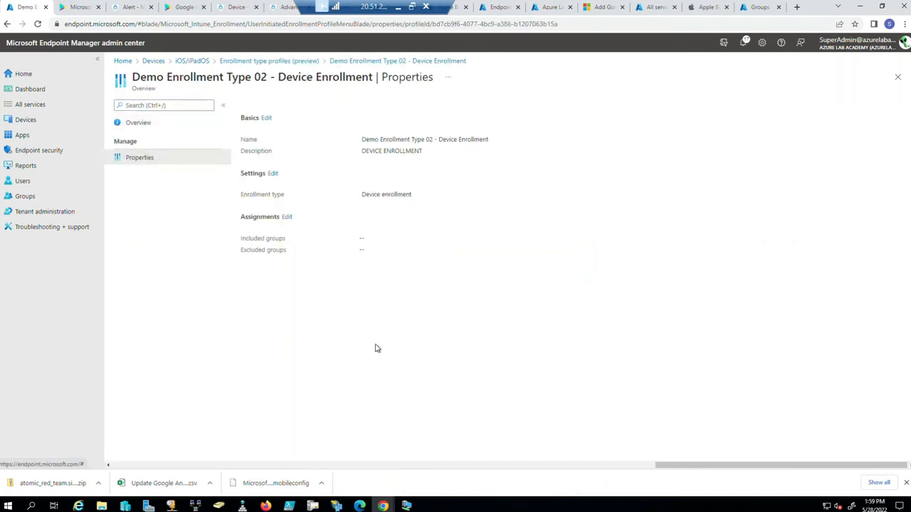
left_click(287, 218)
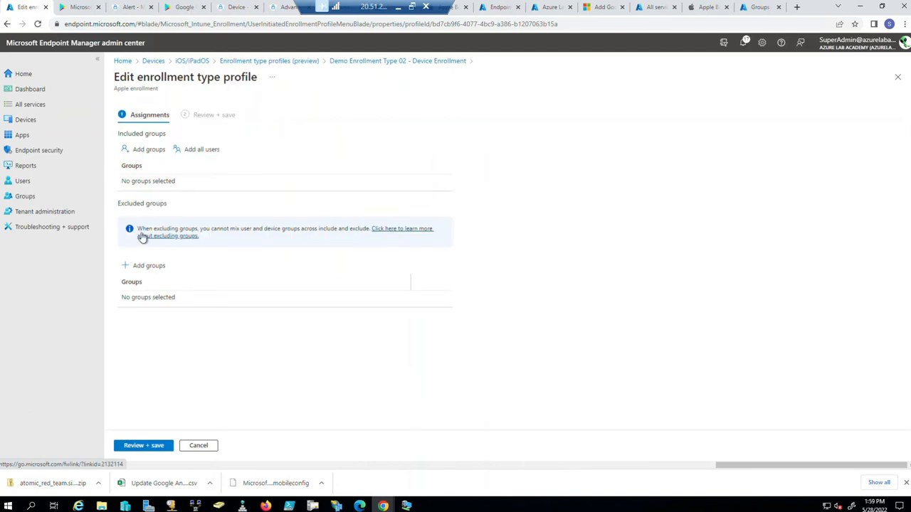
left_click(147, 150)
key("ctrl+v")
left_click_drag(767, 96, 420, 116)
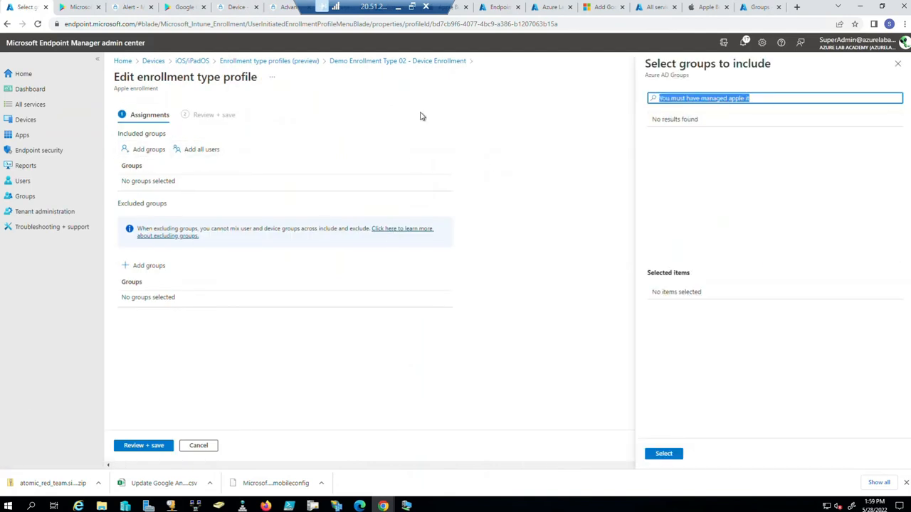
key("BackSpace")
type("ios")
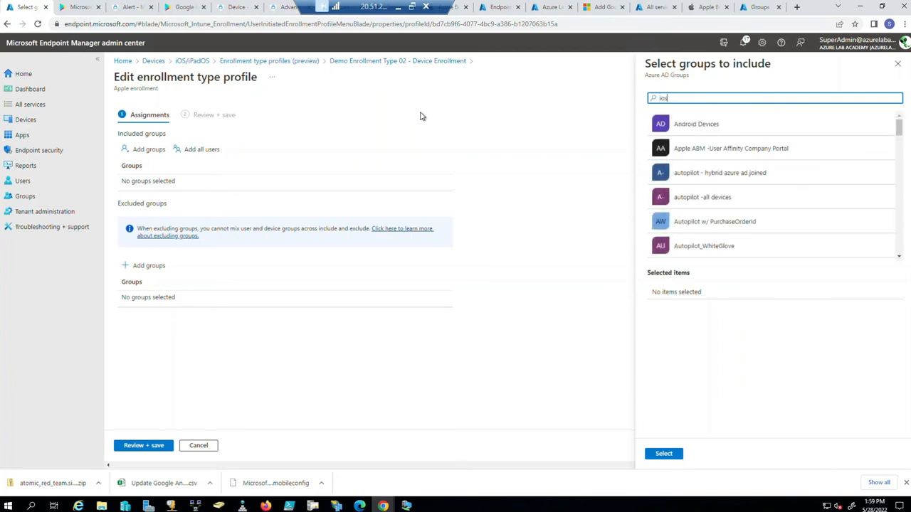
left_click(716, 173)
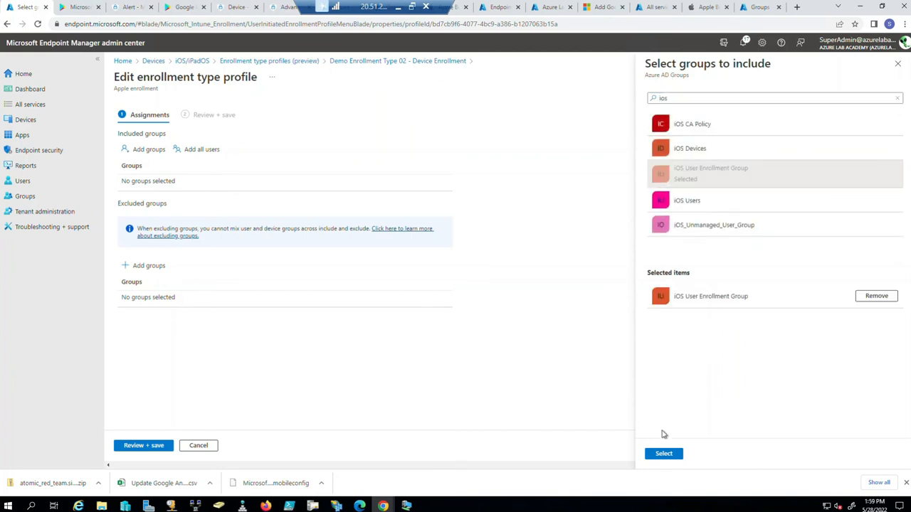
left_click(656, 455)
left_click(140, 447)
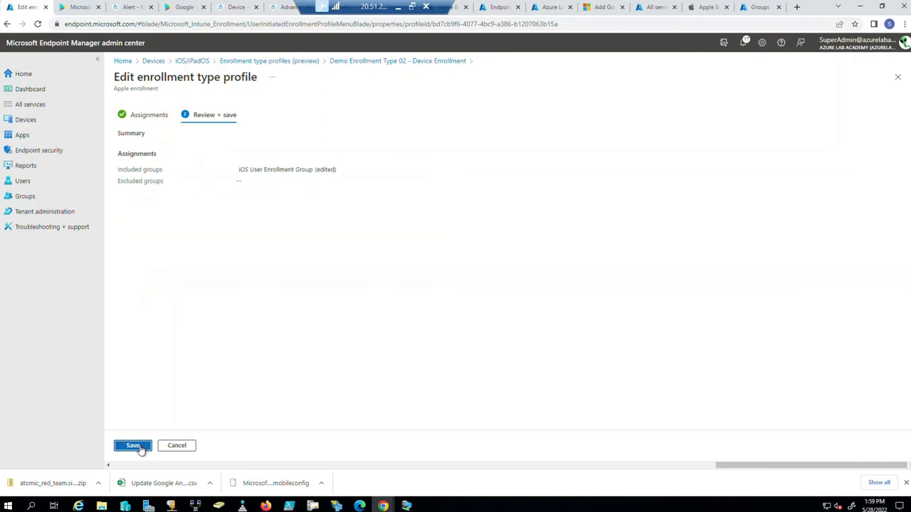
left_click(135, 446)
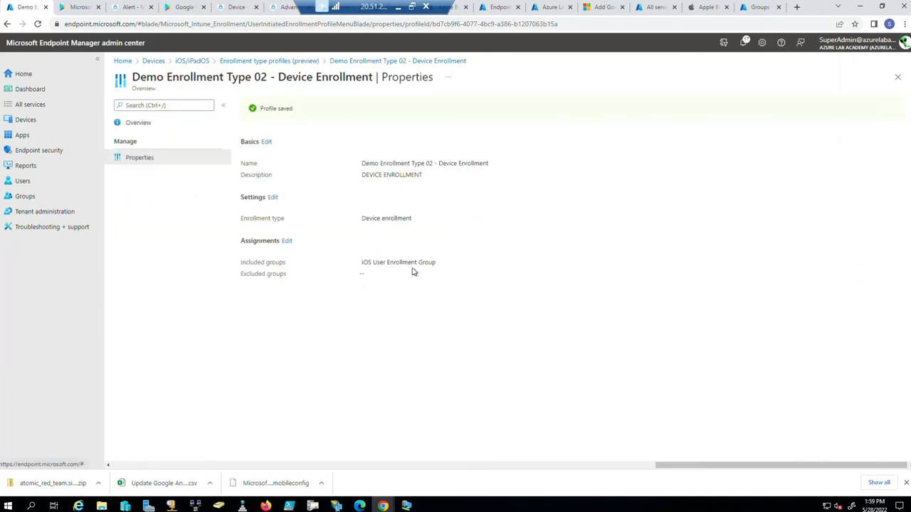
Remove "iOS User Enrollment Group" from the assignments of "Demo Enrollment Type 02 - Device Enrollment", save and return to the profile list.
left_click(287, 241)
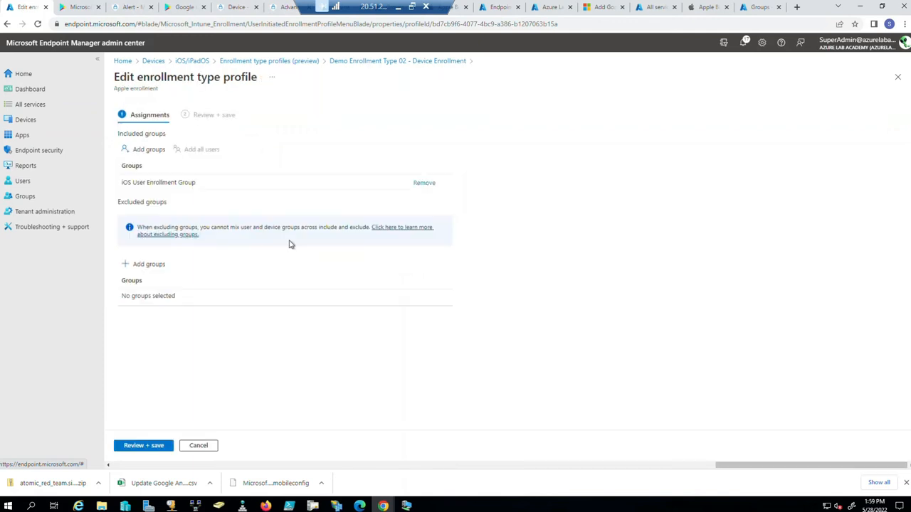
left_click(161, 448)
left_click(138, 446)
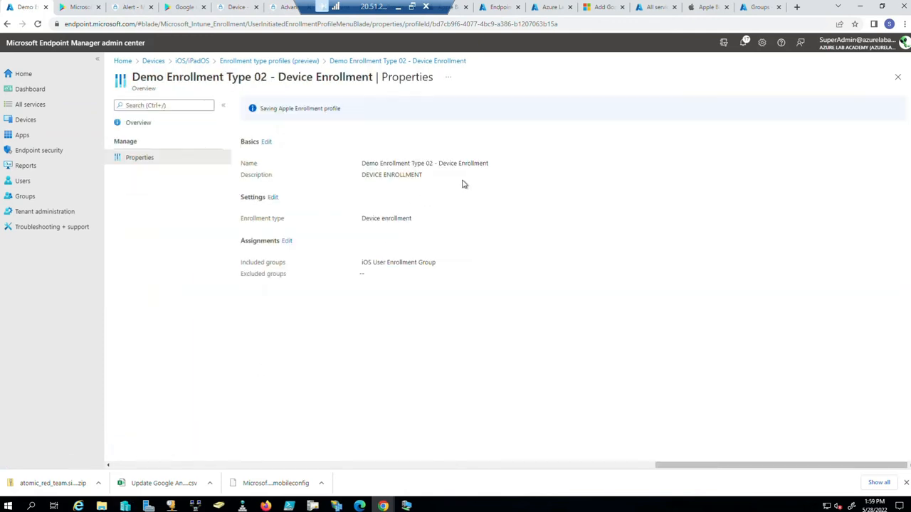
left_click(898, 77)
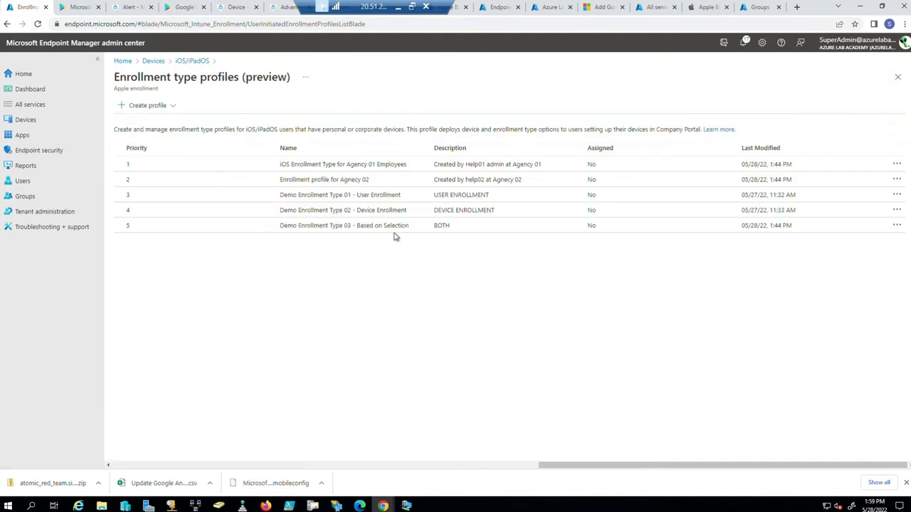
Assign "iOS User Enrollment Group" as an included group to "Demo Enrollment Type 03 - Based on Selection", save and return to the profile list.
left_click(292, 227)
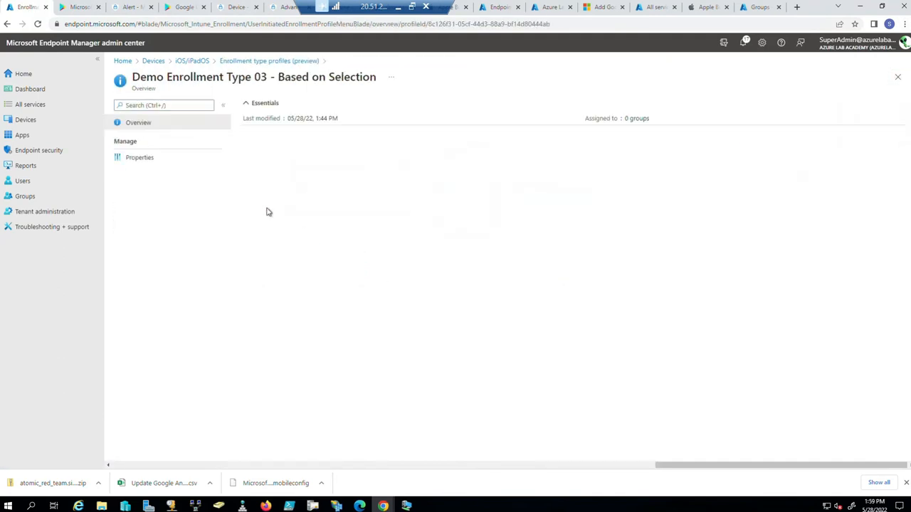
left_click(141, 158)
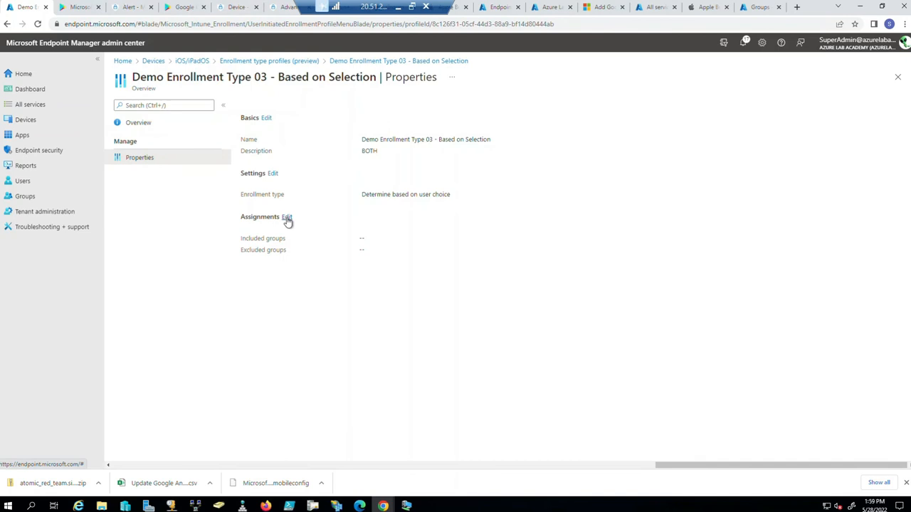
left_click(287, 218)
left_click(143, 151)
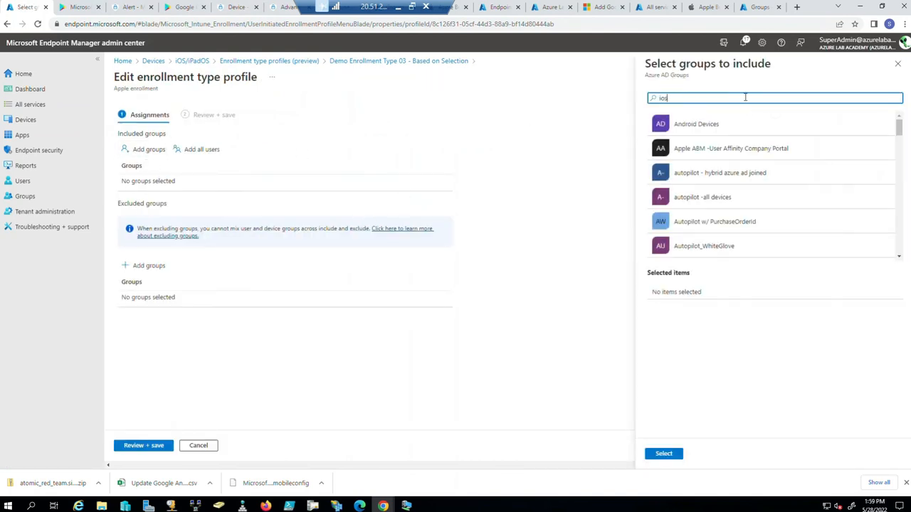
type("ios")
left_click(697, 225)
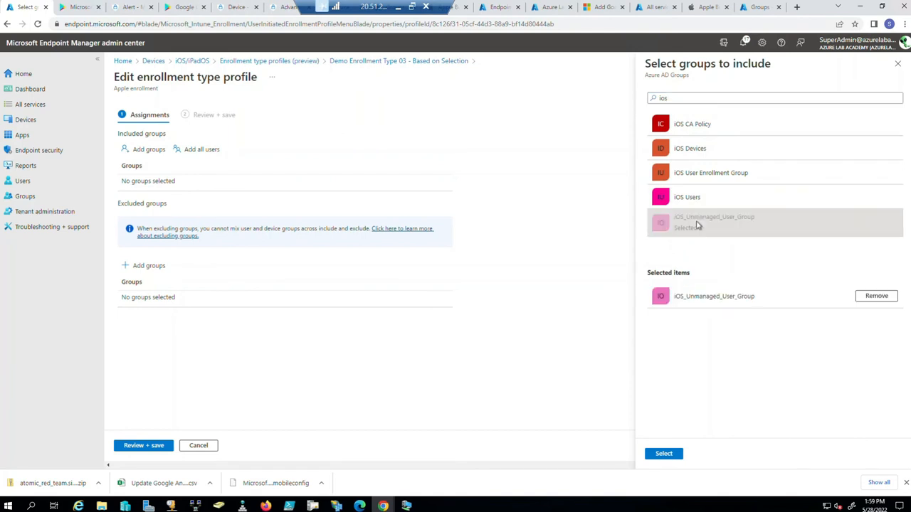
left_click(877, 296)
left_click(736, 176)
left_click(669, 455)
left_click(142, 449)
left_click(131, 447)
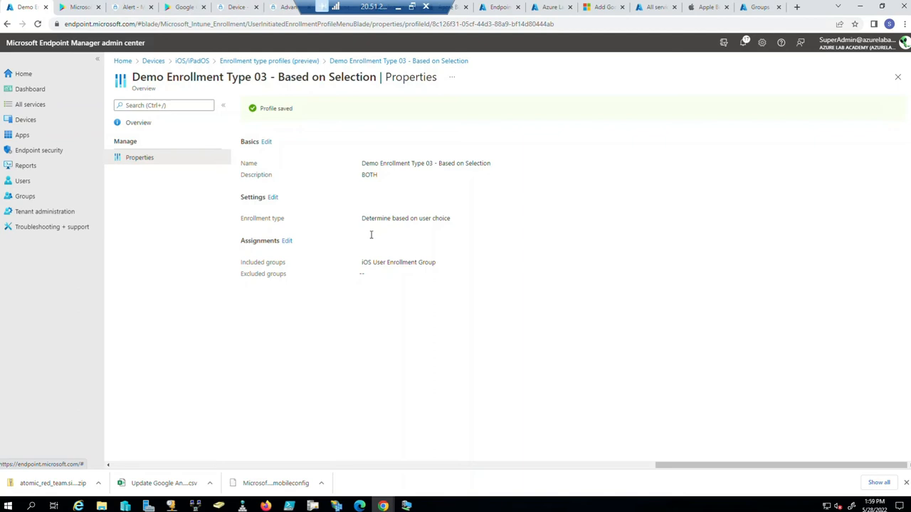
left_click(897, 76)
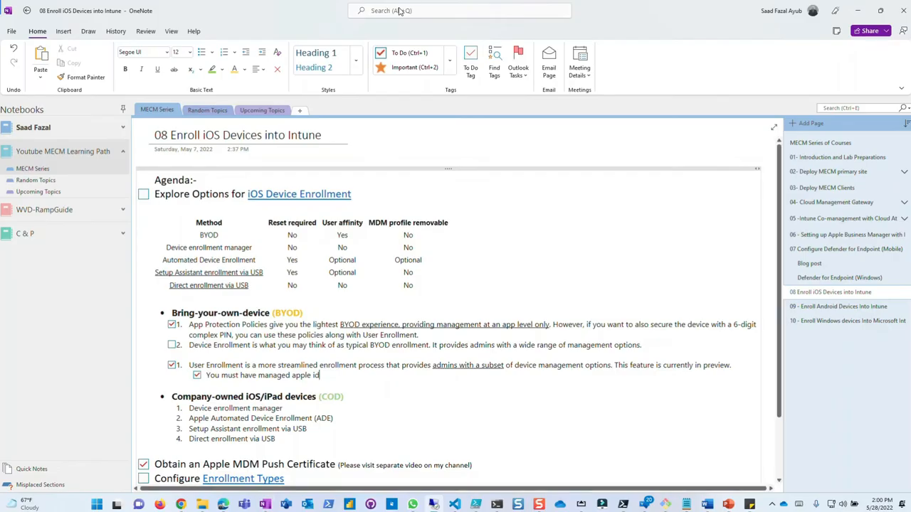
Minimize the remote desktop session and switch to AirServer.
left_click(398, 7)
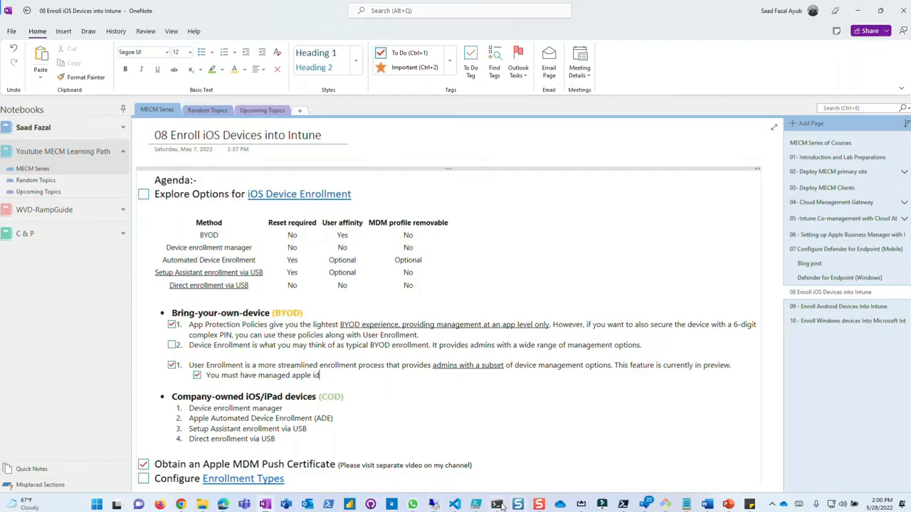
left_click(581, 504)
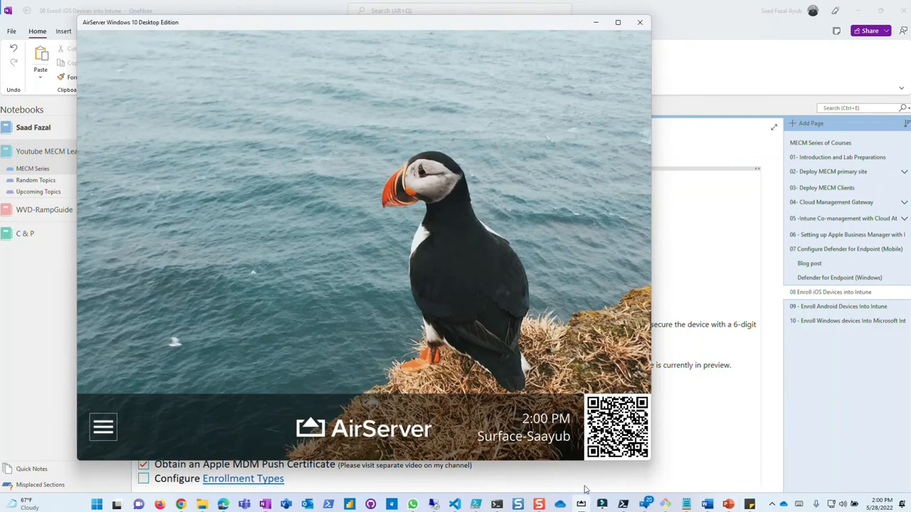
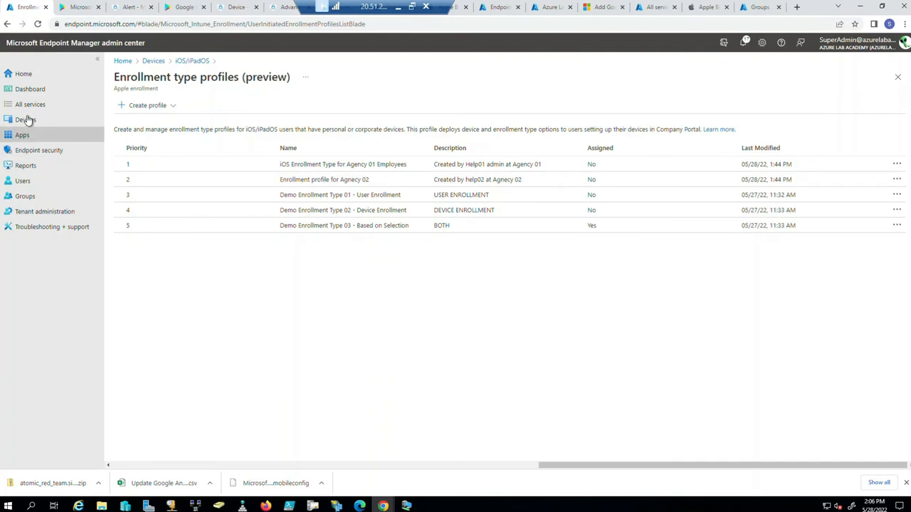
Open the iOS/iPadOS device list, check the devices listed and minimize the remote desktop session to return to AirServer.
left_click(27, 119)
left_click(146, 204)
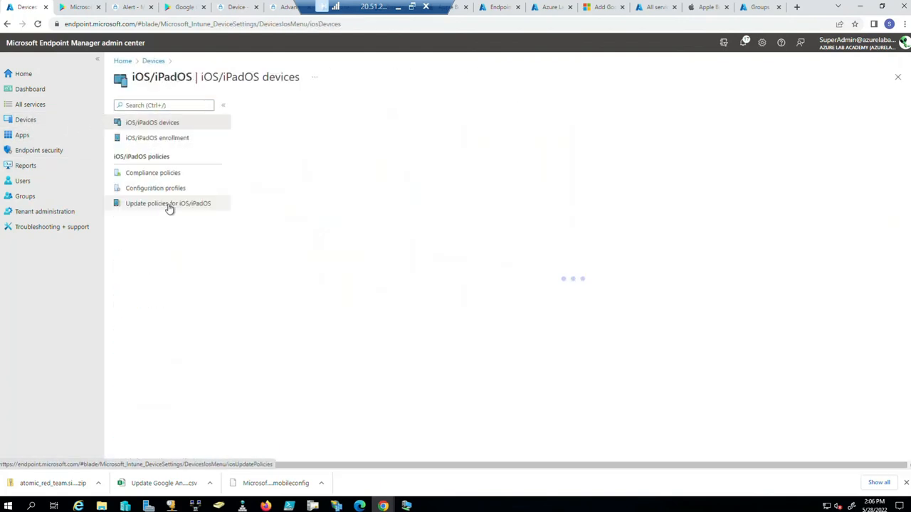
left_click(260, 110)
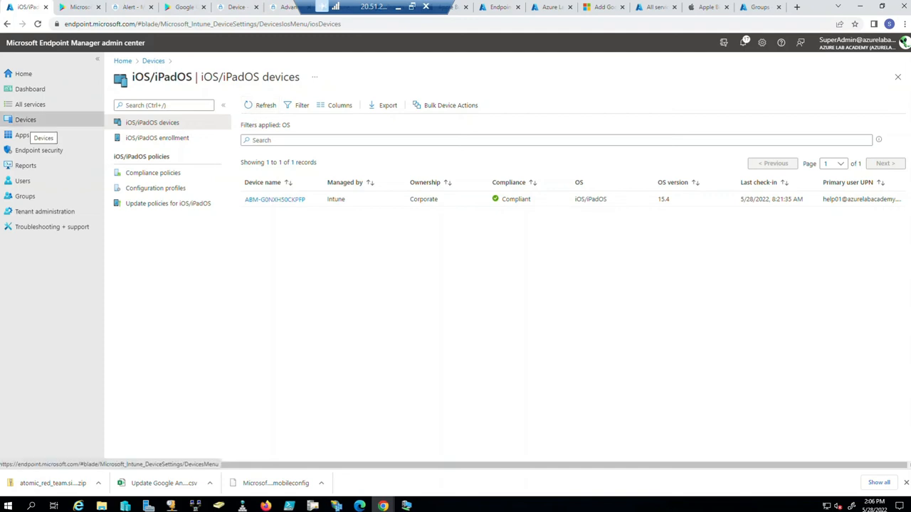
left_click(397, 6)
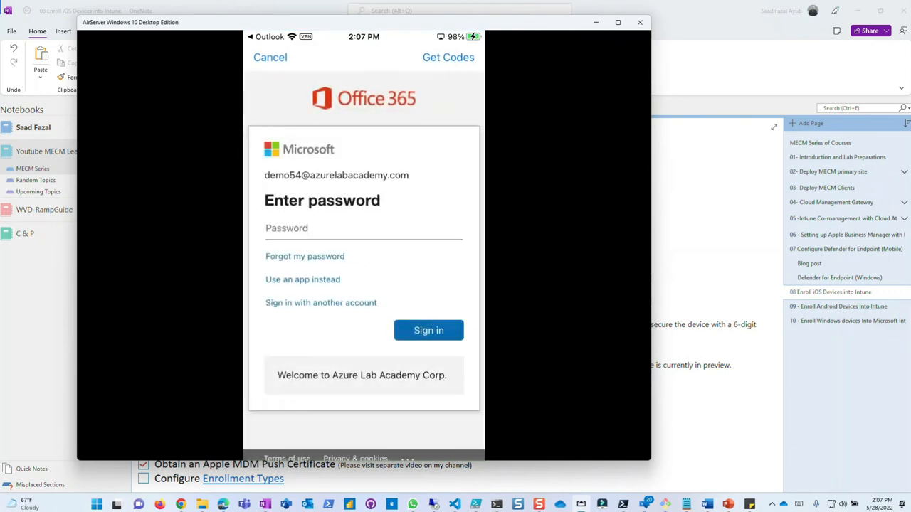
Enter the demo account's password on the mirrored iPhone's Microsoft sign-in page and sign in.
left_click(364, 228)
type("•••••••••")
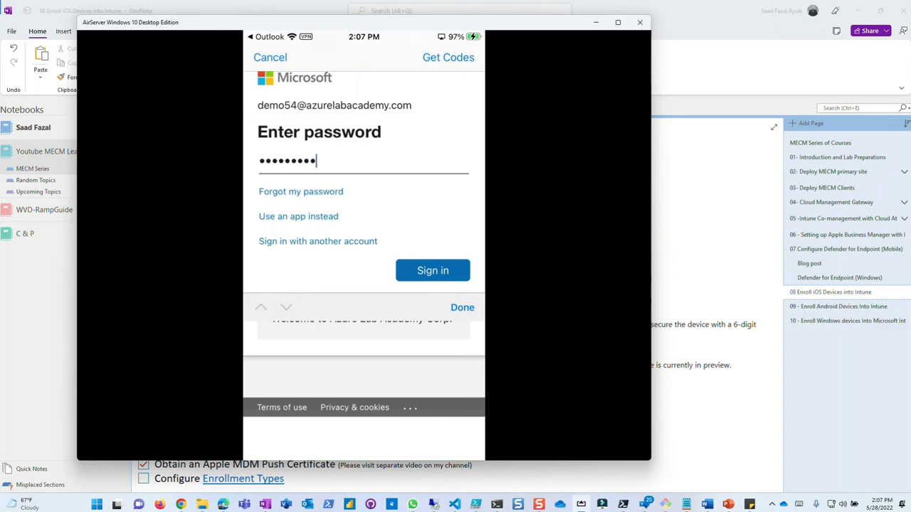
key("Return")
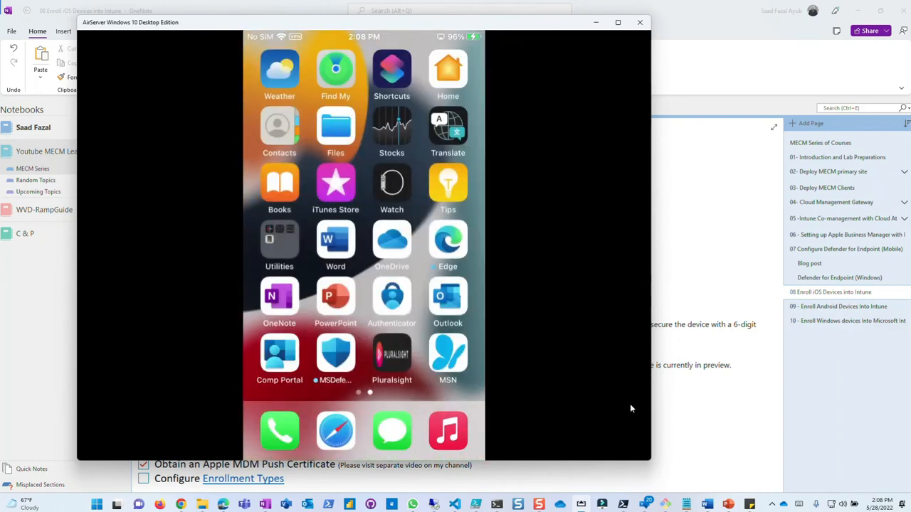
Switch back to the remote desktop session and reload the iOS/iPadOS device list to look for the enrolled iPhone.
left_click(434, 505)
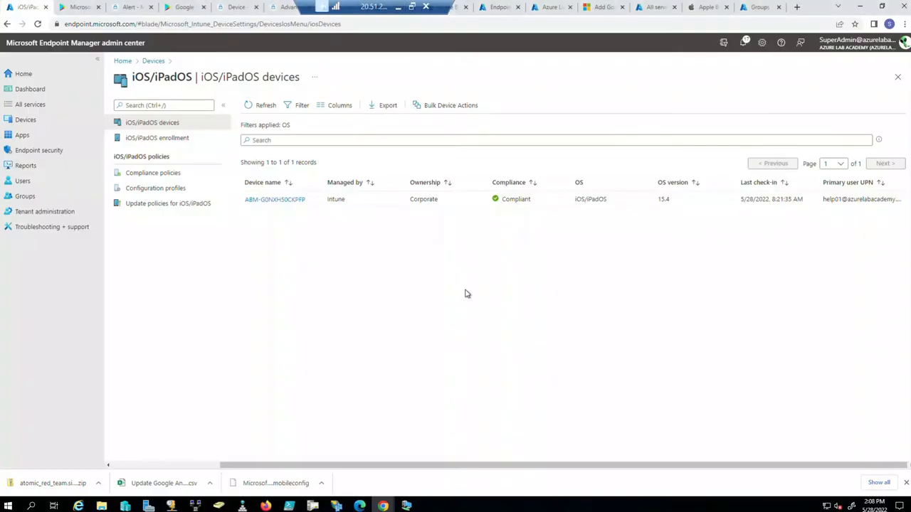
left_click(264, 106)
left_click(264, 105)
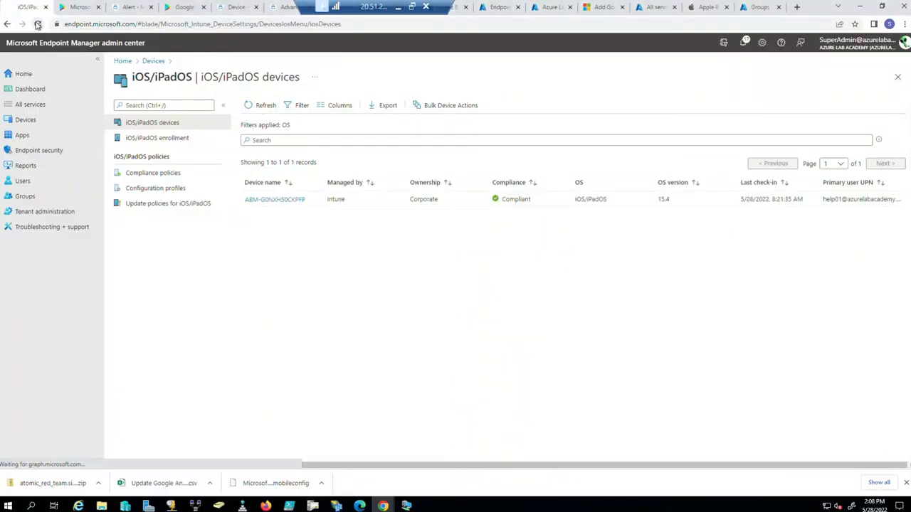
left_click(37, 23)
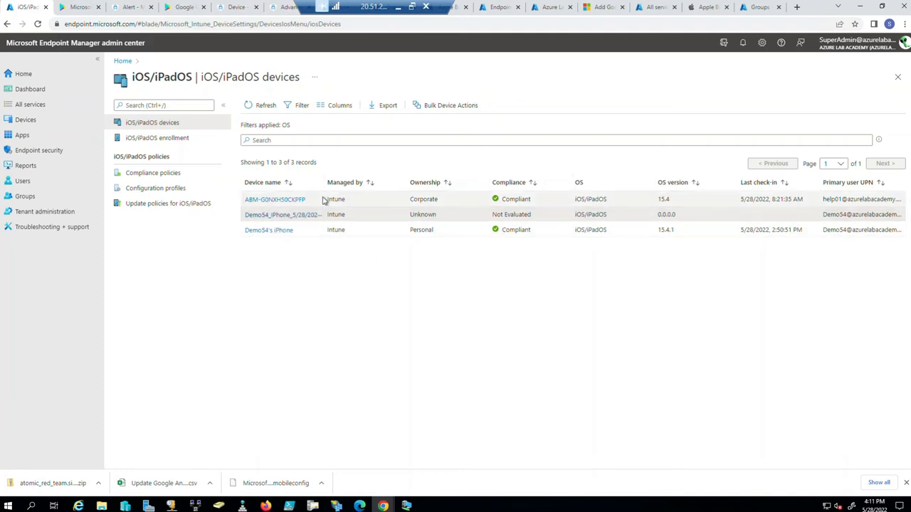
Widen the Device name column, inspect the overview of "Demo54's iPhone" and return to the device list.
left_click_drag(324, 183, 341, 183)
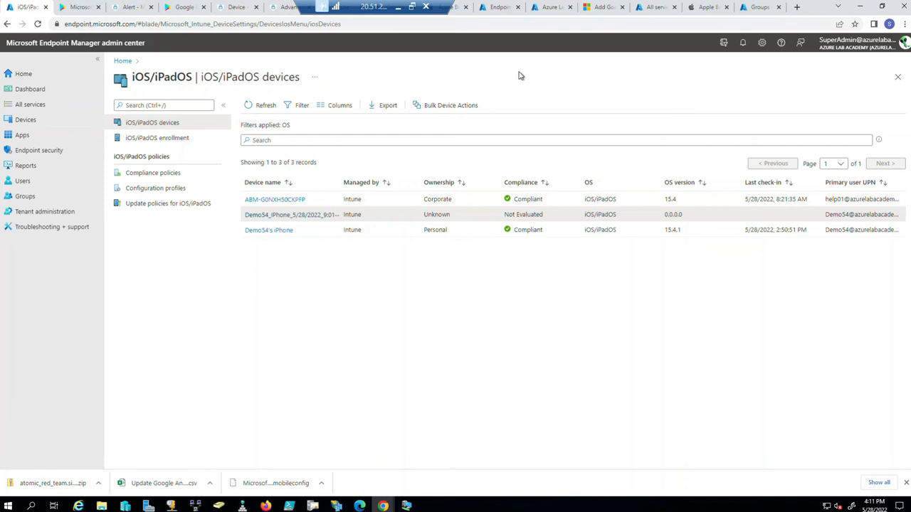
left_click(287, 216)
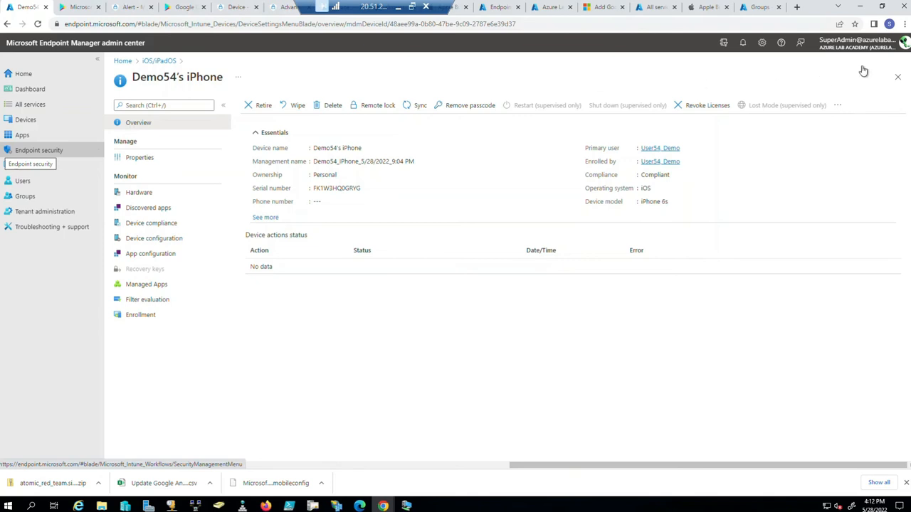
left_click(899, 79)
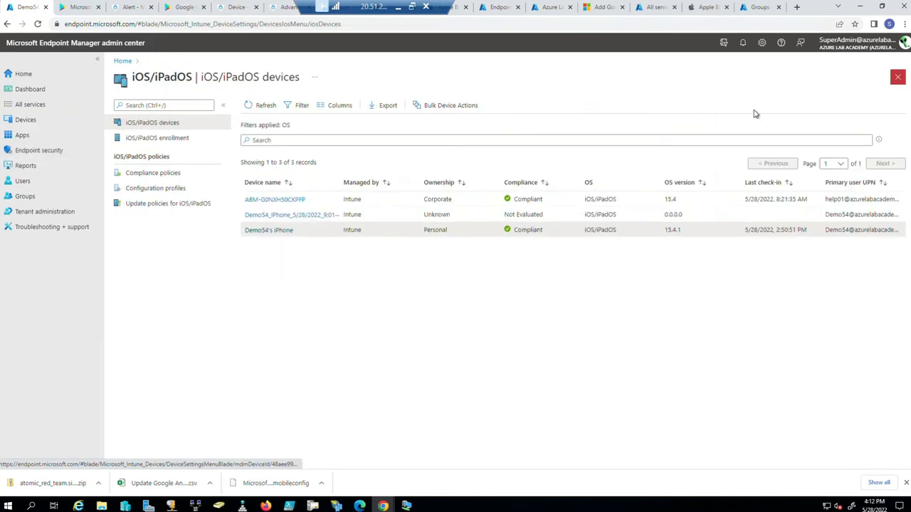
Delete the device record with Unknown ownership, "Demo54_IPhone_5/28/2022_9:01 PM", and refresh the iOS/iPadOS device list.
left_click(301, 218)
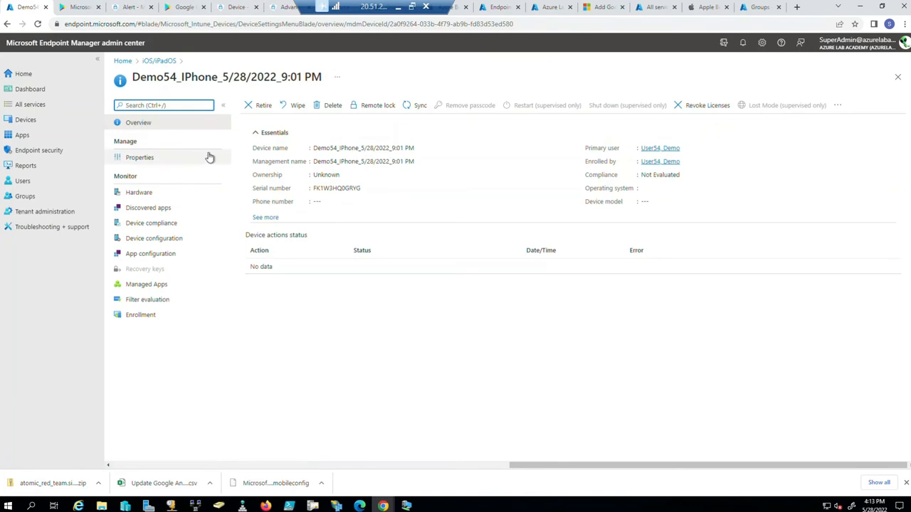
left_click(331, 105)
left_click(260, 168)
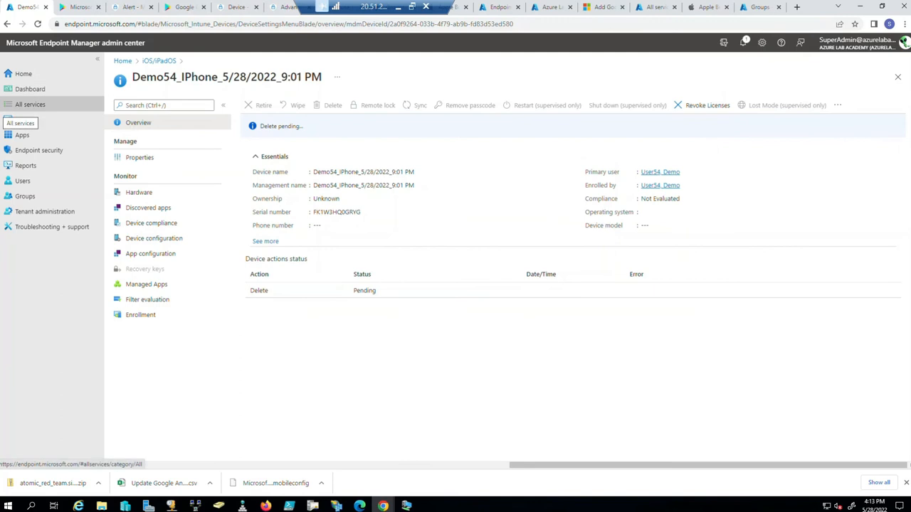
left_click(899, 80)
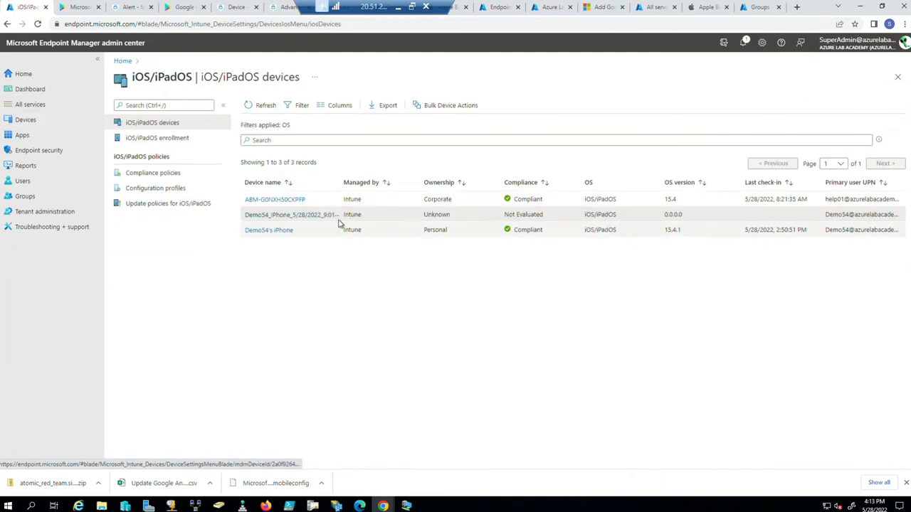
left_click(262, 106)
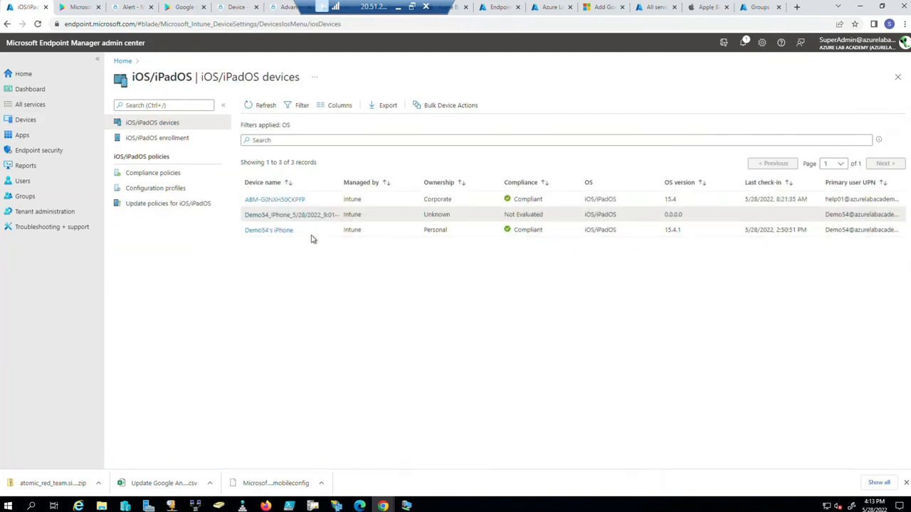
Sync "Demo54's iPhone" with Intune and confirm the request.
left_click(277, 232)
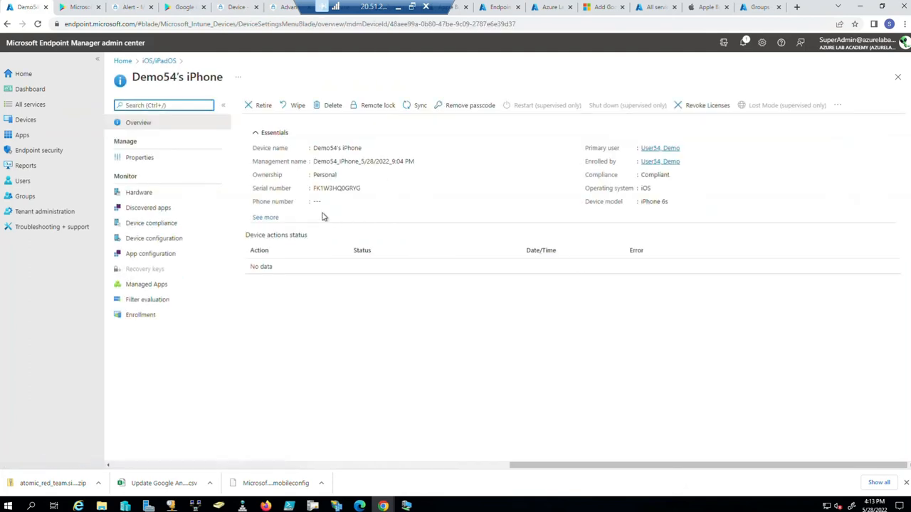
left_click(418, 106)
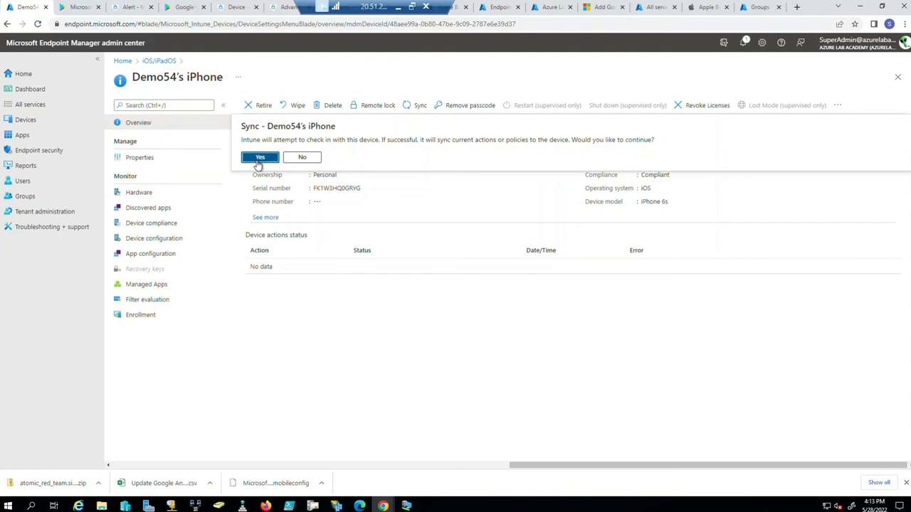
left_click(257, 157)
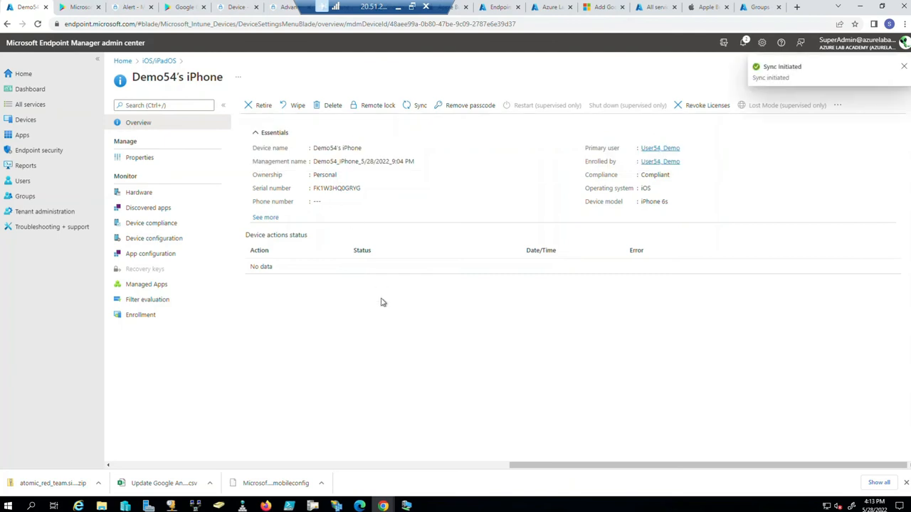
Examine the full essentials and managed apps of "Demo54's iPhone", and switch to AirServer to view the apps on the phone.
left_click(262, 219)
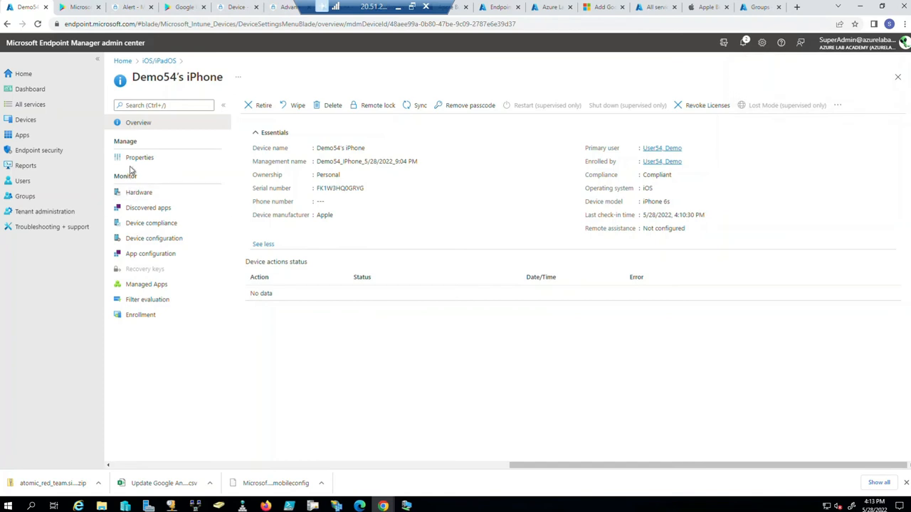
left_click(135, 285)
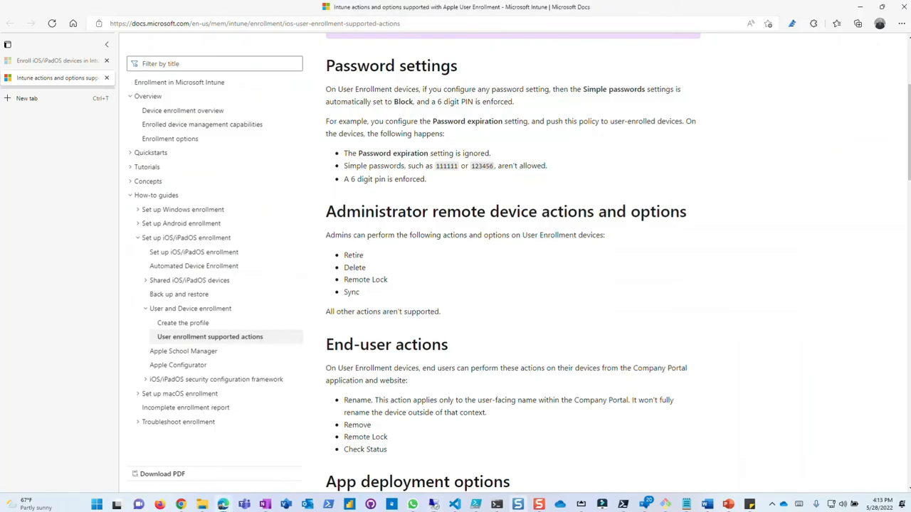
left_click(581, 504)
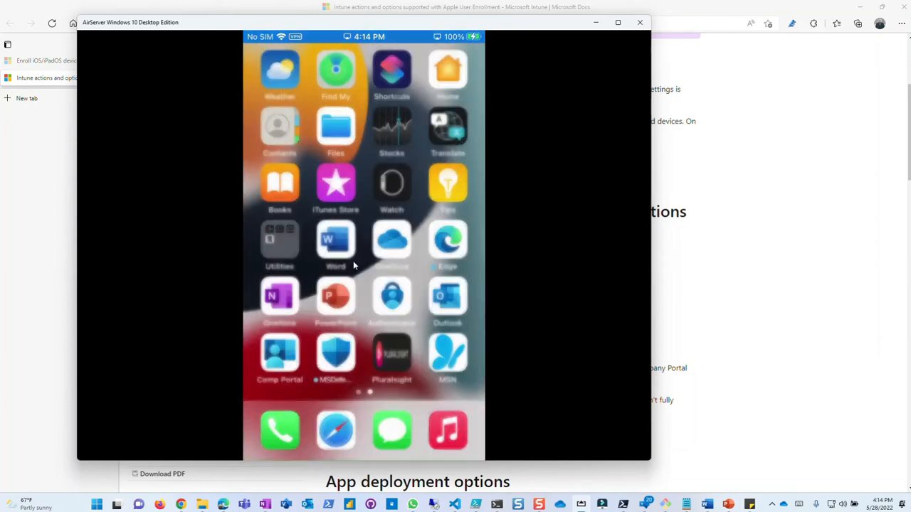
Switch back to the remote desktop session and review the iPhone's discovered apps and managed apps' installation status.
left_click(434, 505)
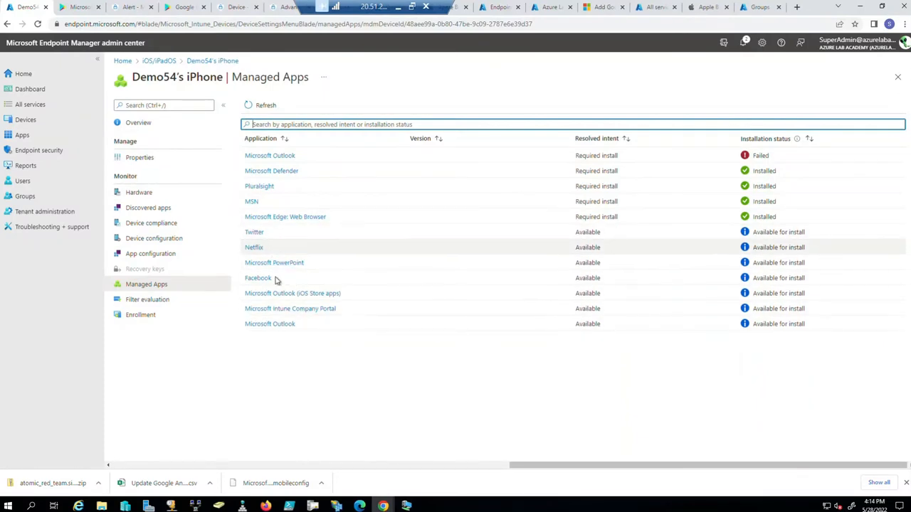
left_click(158, 213)
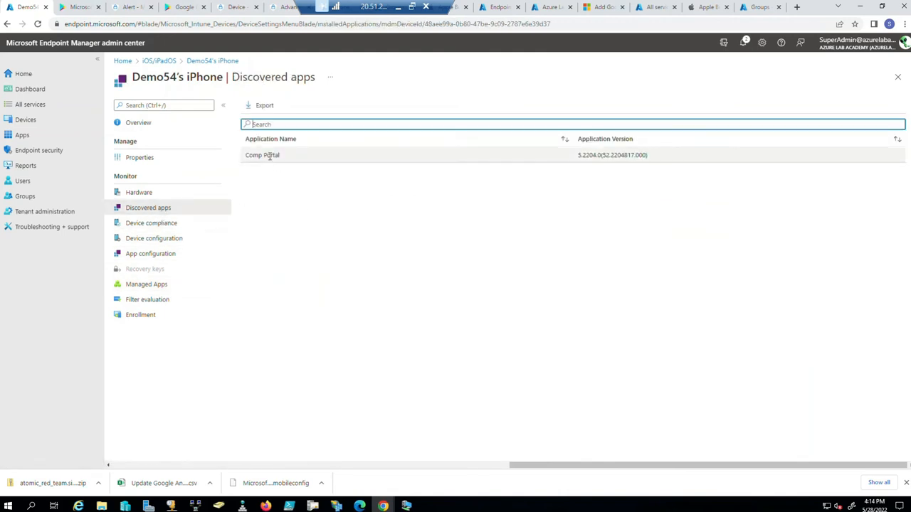
left_click(147, 286)
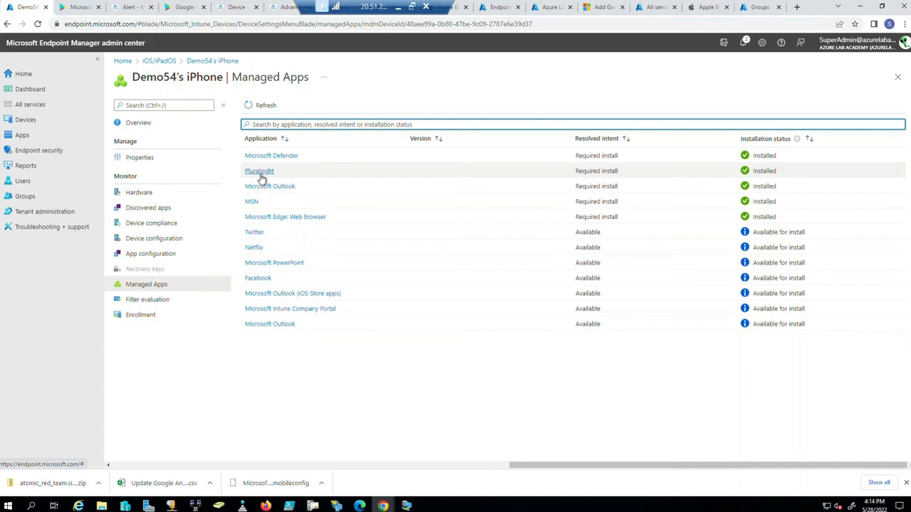
Sign in to Apple Business Manager with the account password and the two-factor verification code.
left_click(703, 6)
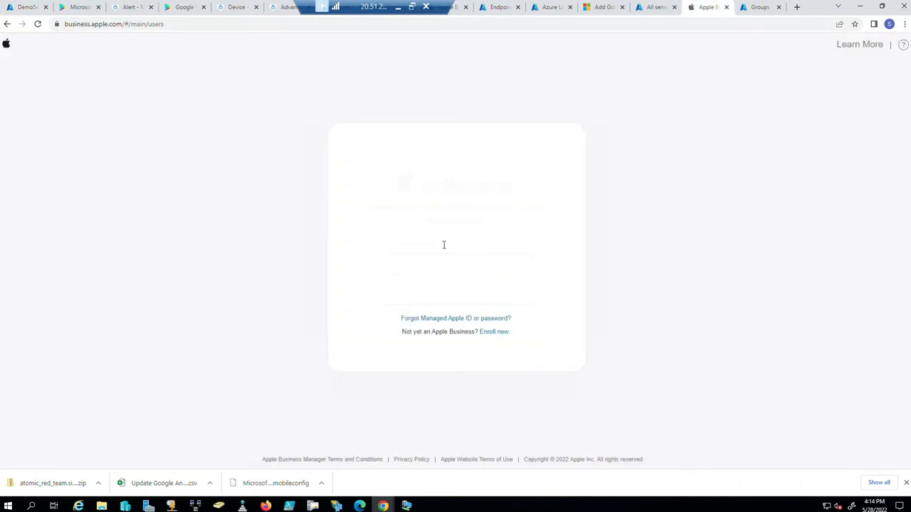
left_click(410, 267)
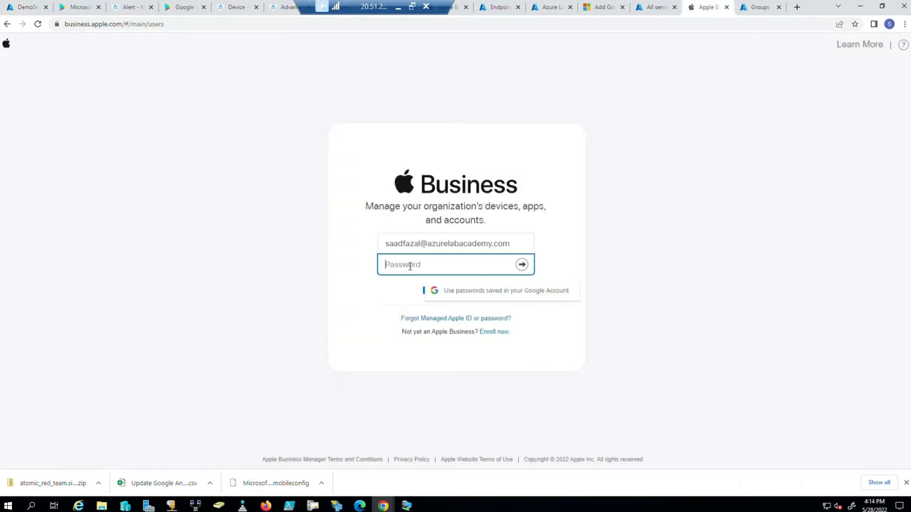
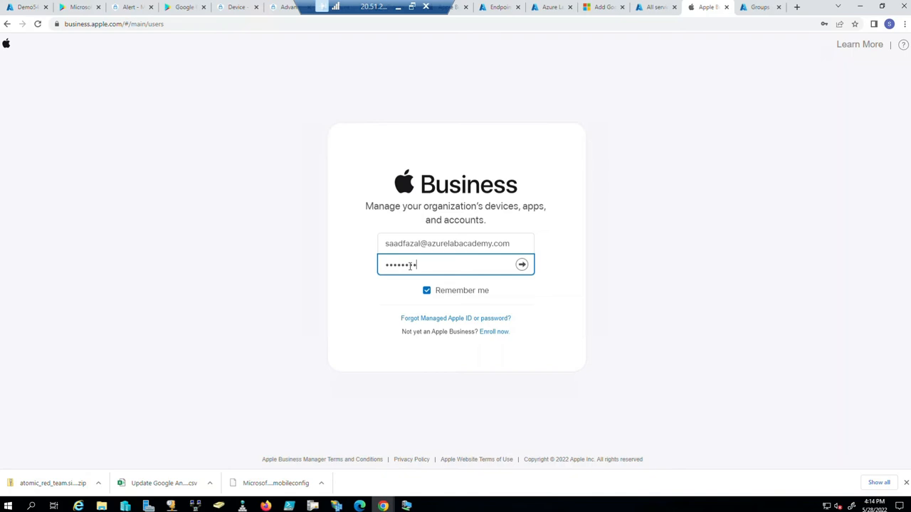
key("Return")
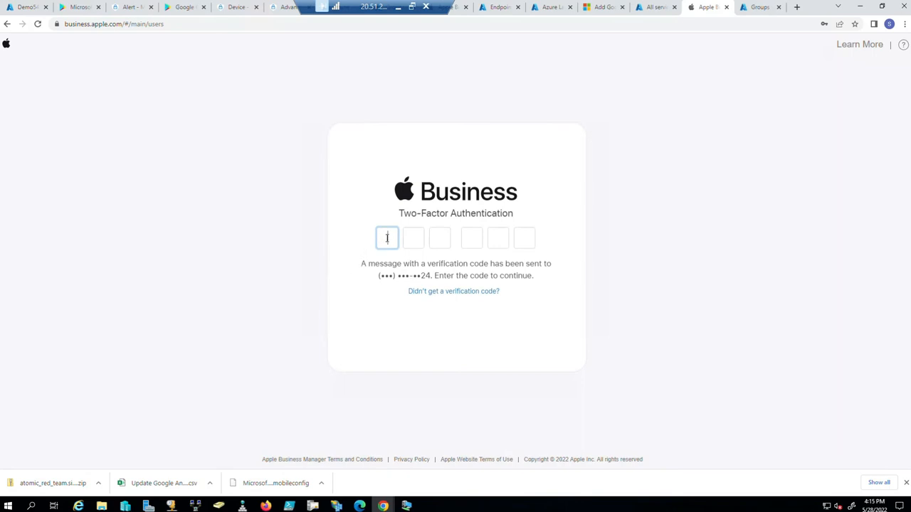
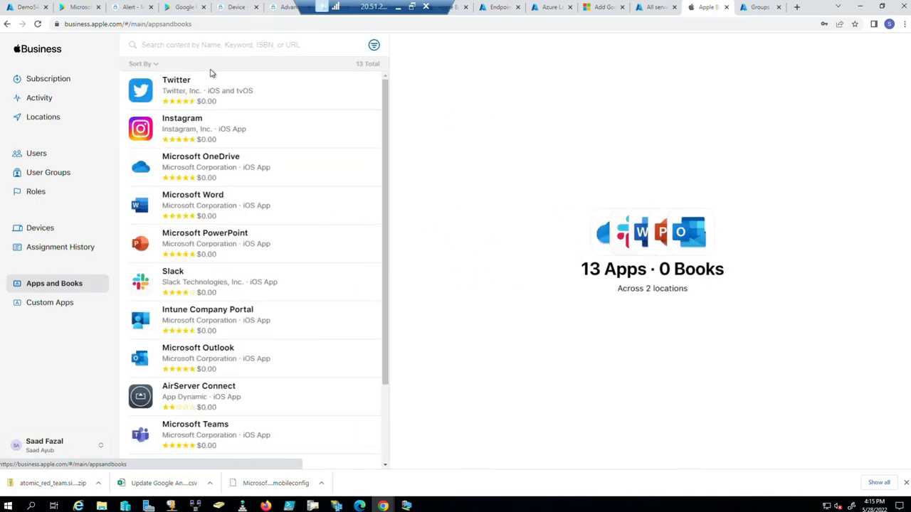
Search Apps and Books for "pluralsight" and open the "Pluralsight: Learn Tech Skills" app's license page.
left_click(212, 47)
type("plur")
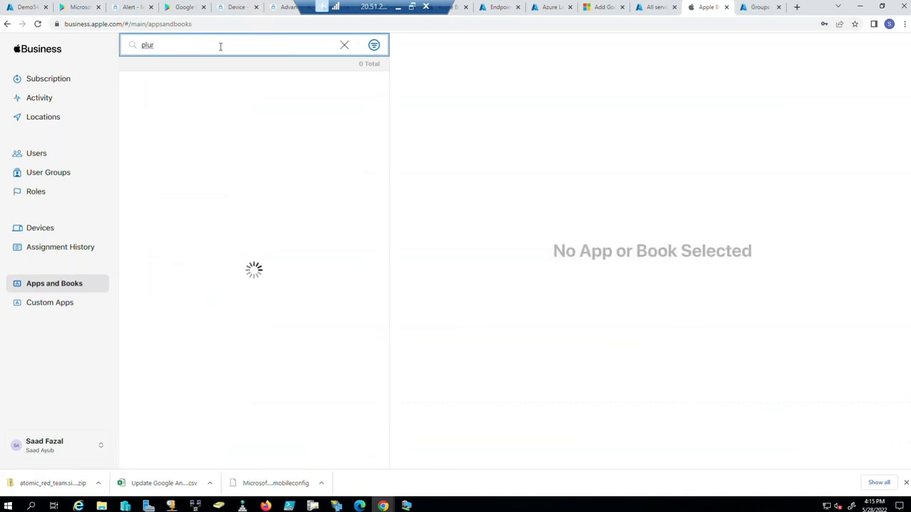
type("al")
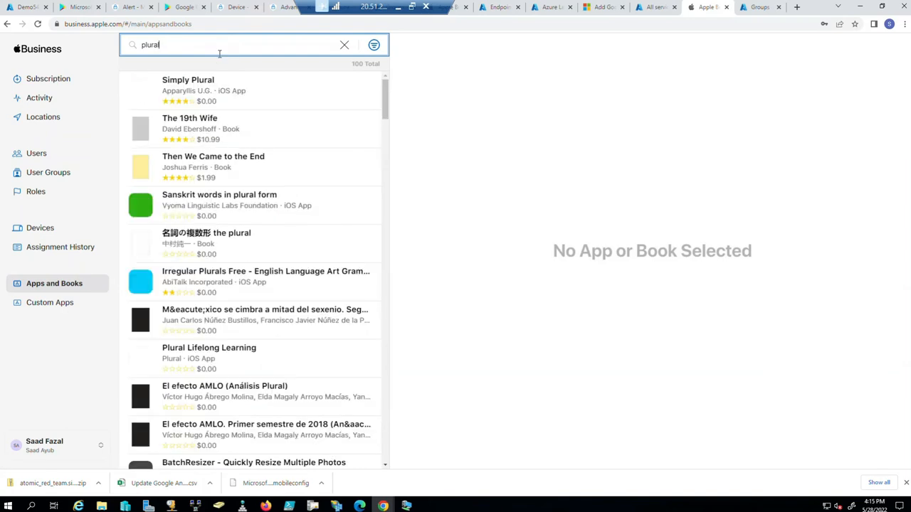
type("sight")
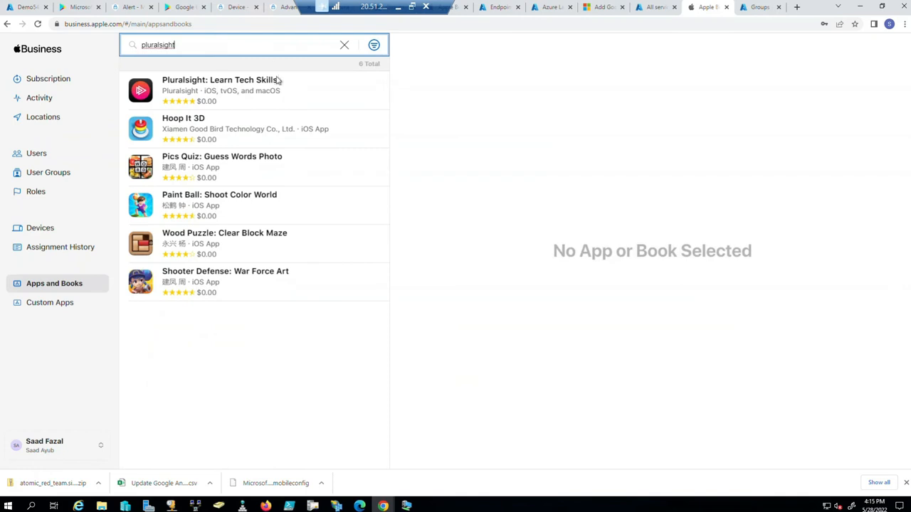
left_click(272, 90)
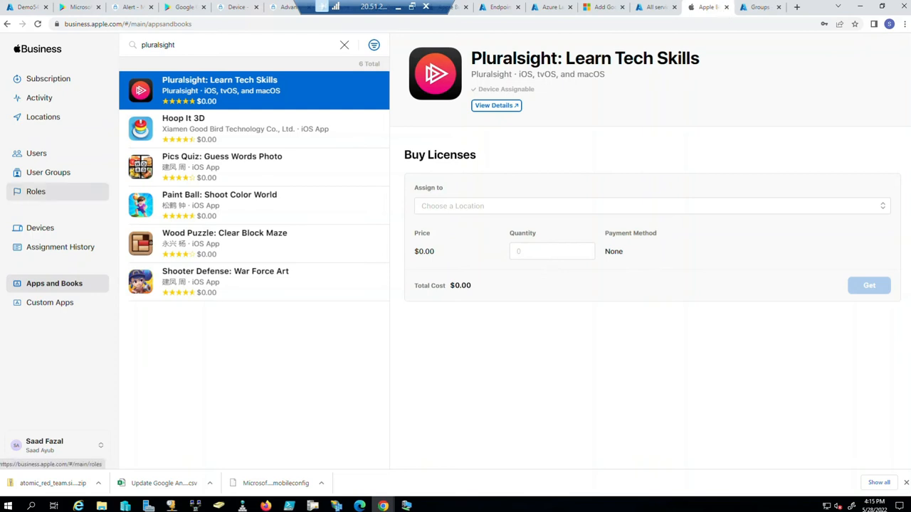
Return to the Endpoint Manager admin center and search the iOS/iPadOS apps for "plura" to check the Pluralsight app's type.
left_click(655, 7)
left_click(25, 7)
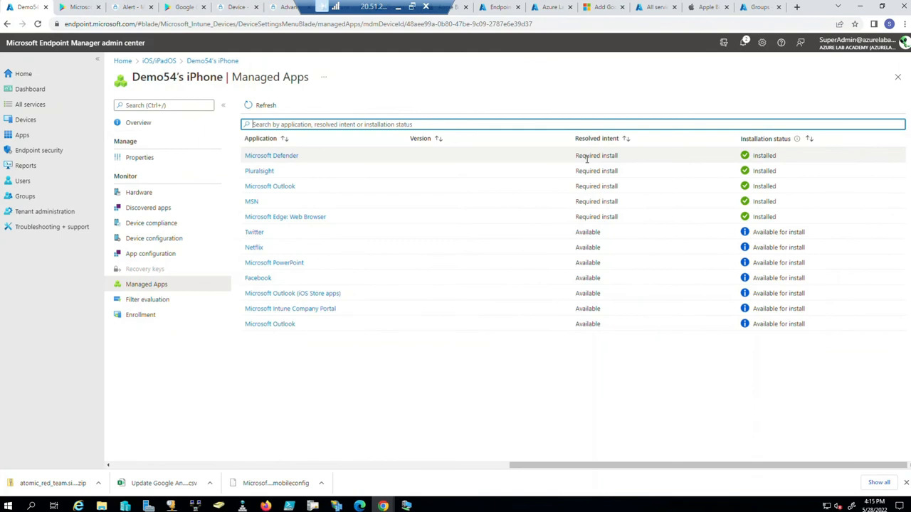
left_click(18, 137)
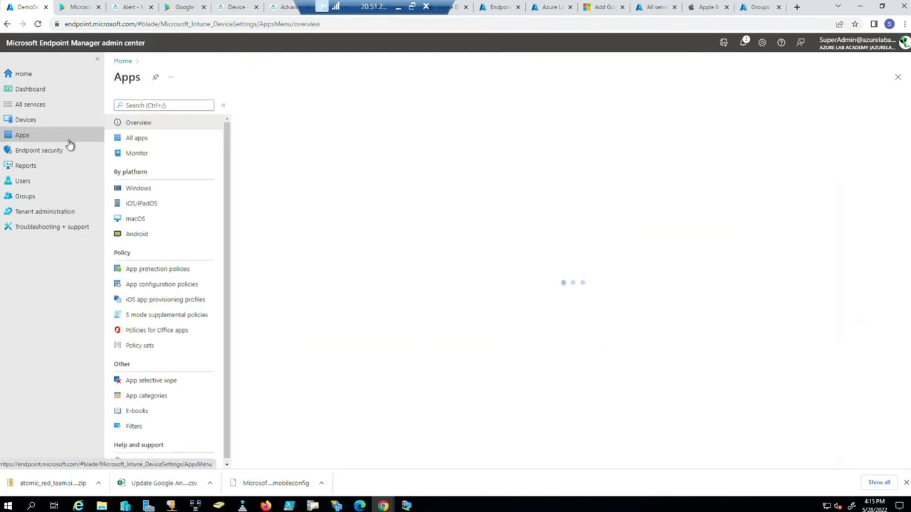
left_click(153, 205)
left_click(307, 141)
type("plura")
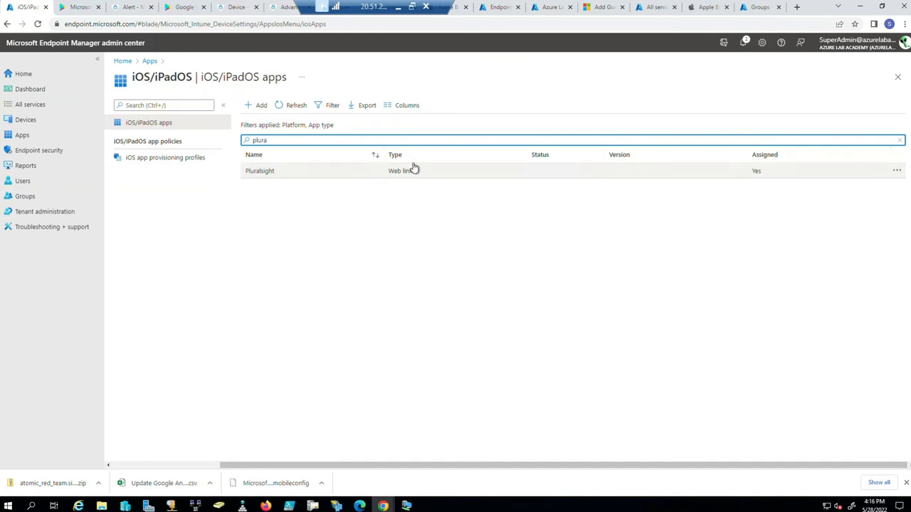
left_click(485, 104)
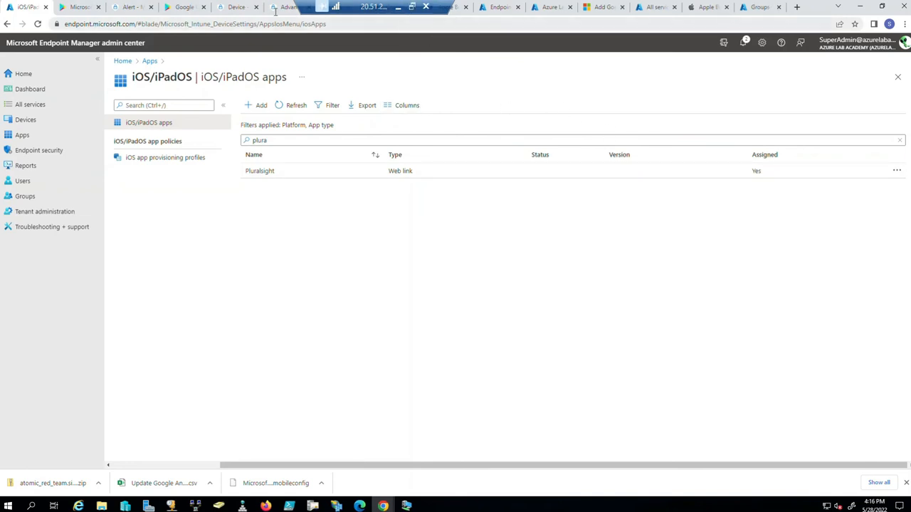
Open the device record of "Demo54's iPhone" from the iOS/iPadOS devices list.
left_click(90, 5)
left_click(25, 6)
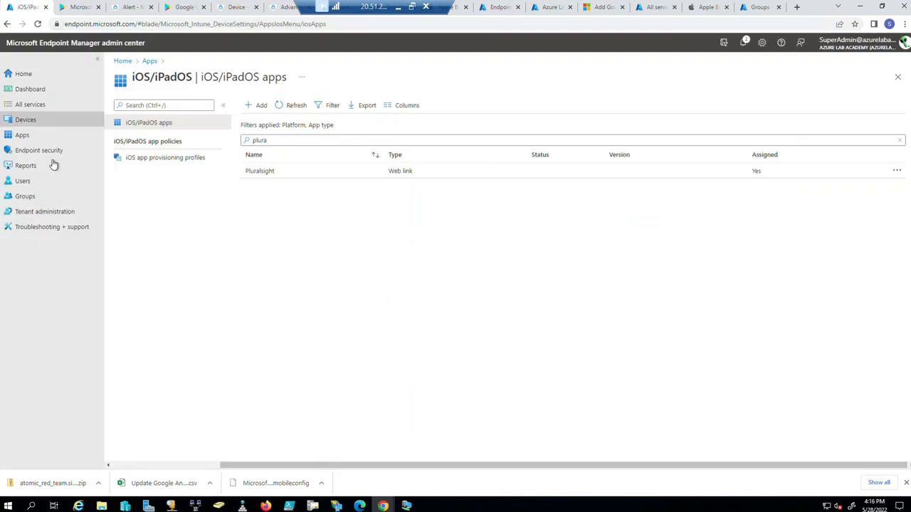
left_click(25, 121)
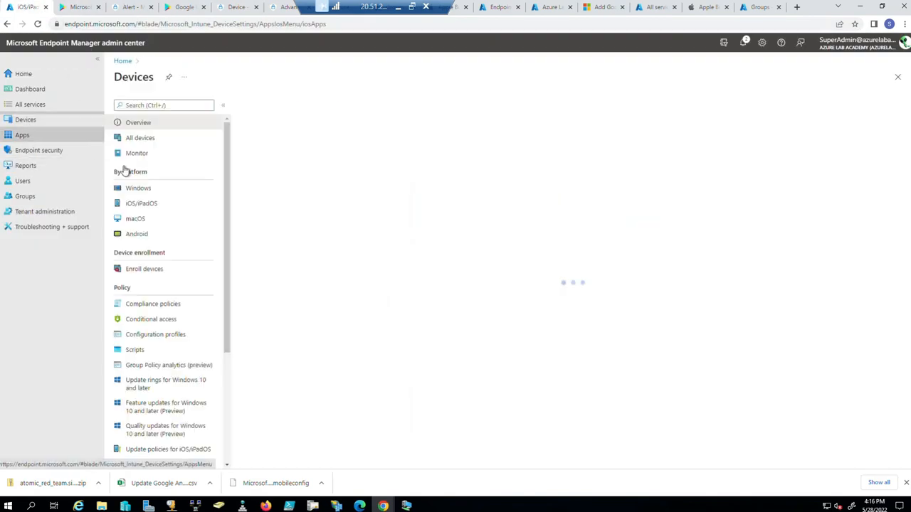
left_click(142, 205)
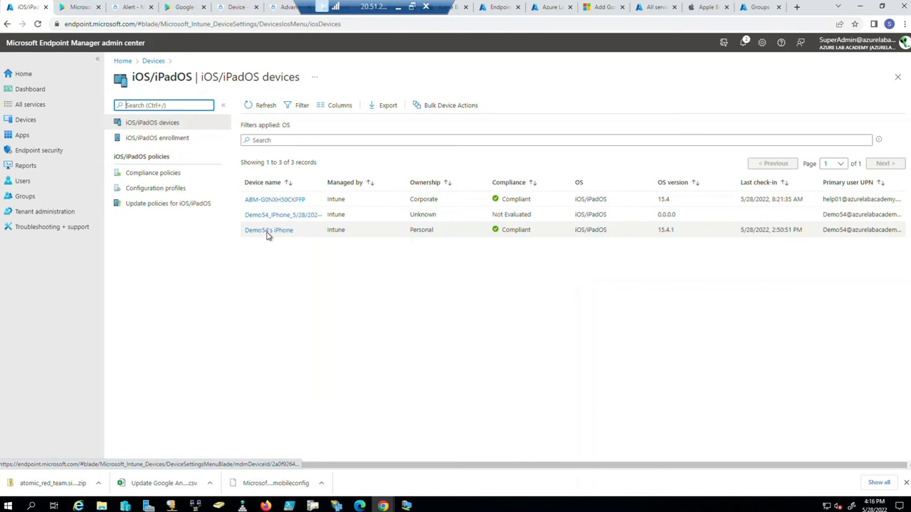
left_click(267, 232)
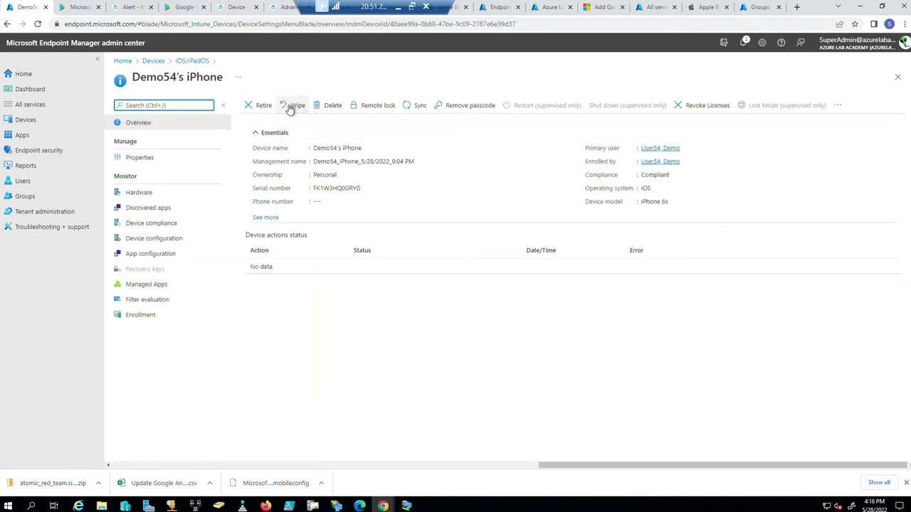
Review the retire confirmation for "Demo54's iPhone" and retire the device to remove its company data.
left_click(262, 107)
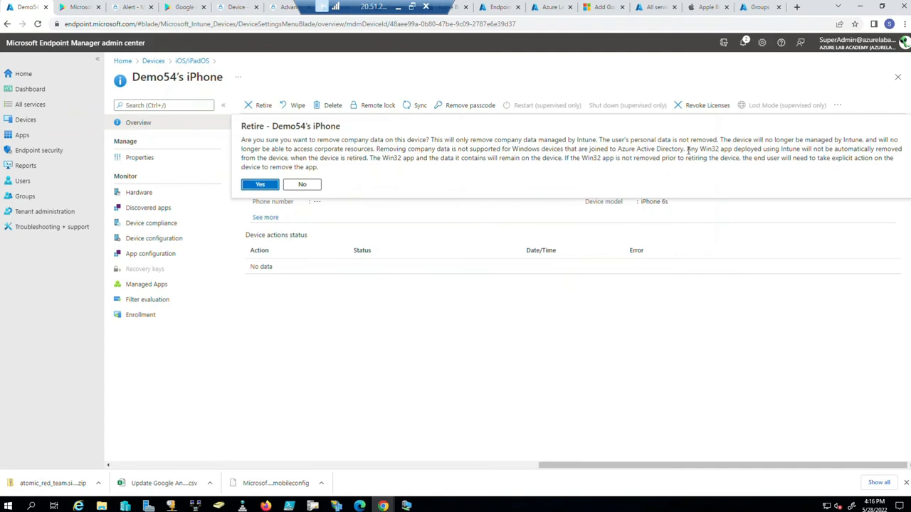
left_click(304, 184)
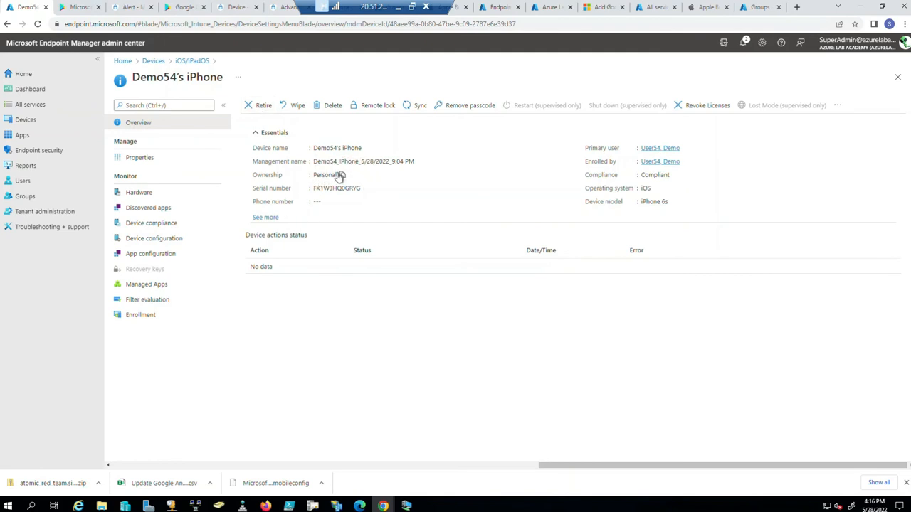
left_click(260, 108)
left_click(265, 183)
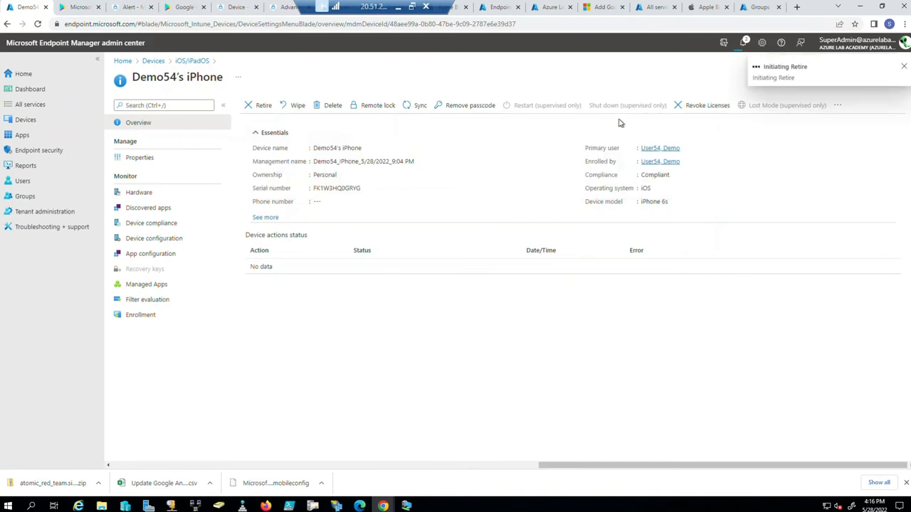
left_click(903, 67)
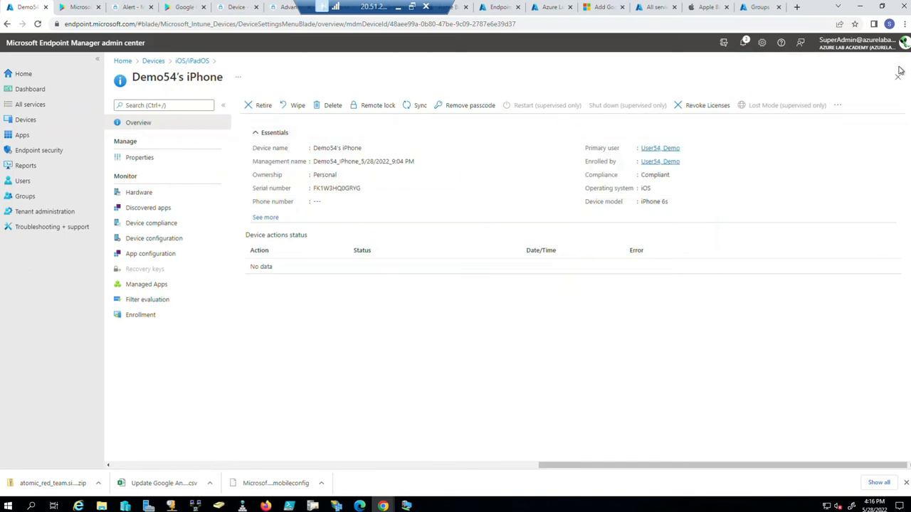
Check the phone's apps in AirServer, and sync "Demo54's iPhone" from the remote desktop session.
left_click(397, 6)
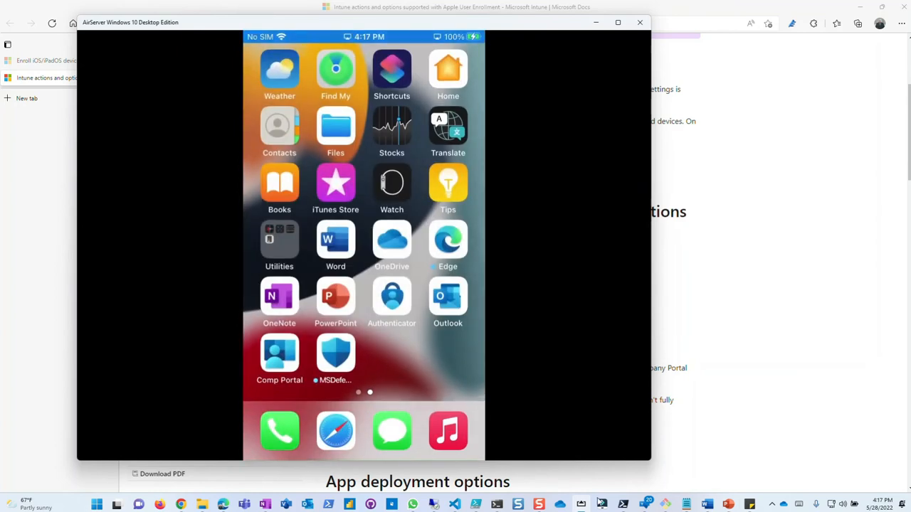
left_click(435, 506)
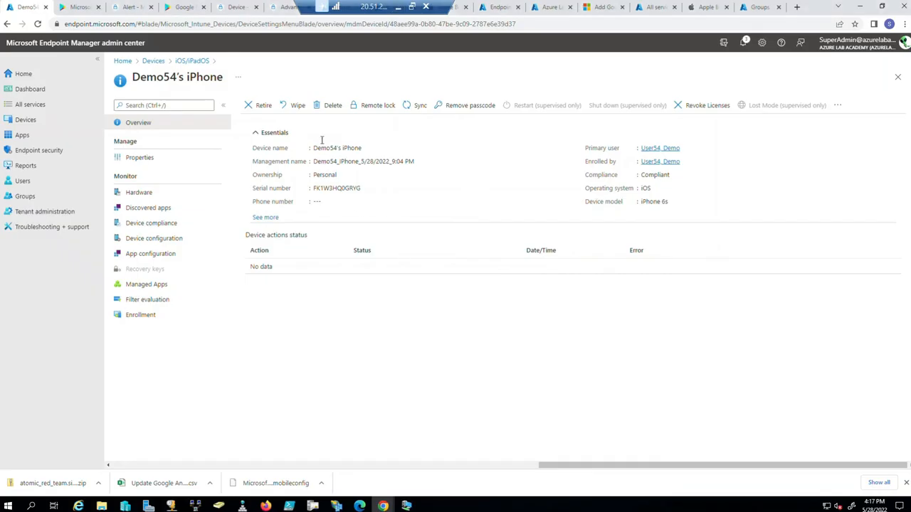
left_click(419, 105)
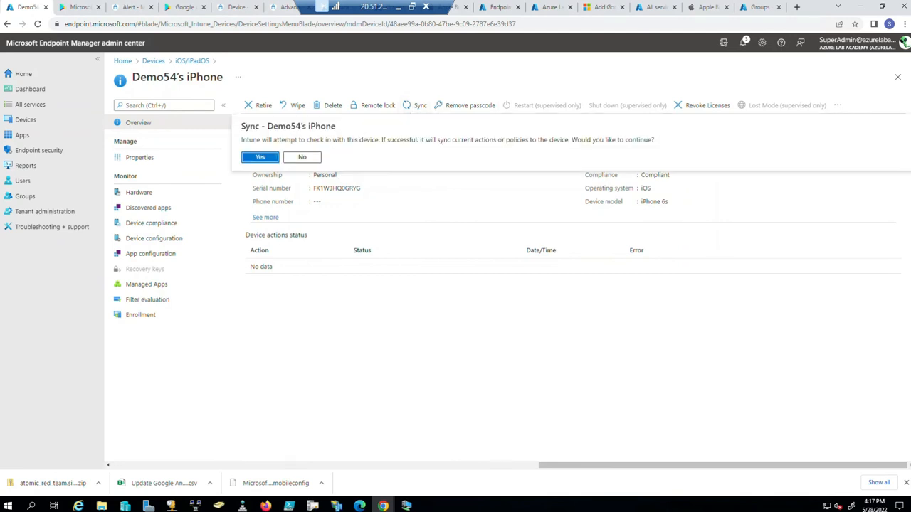
left_click(259, 158)
left_click(904, 66)
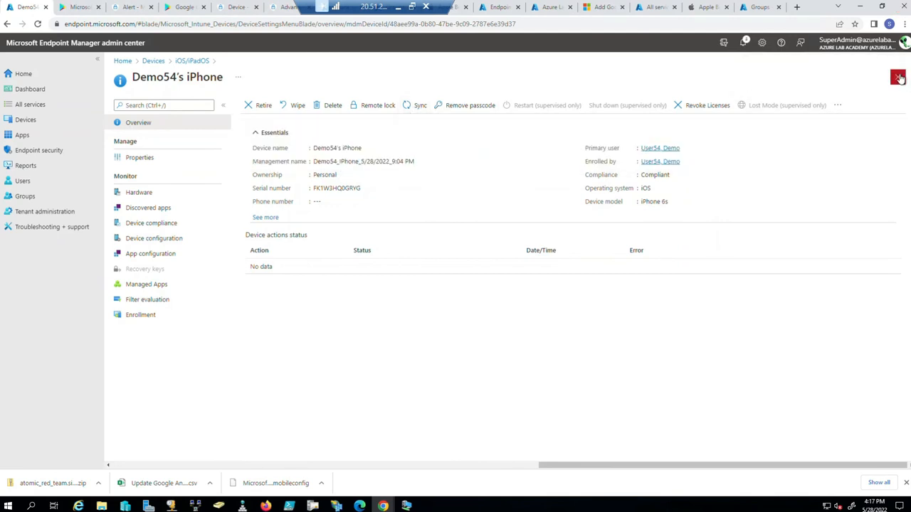
Refresh the iOS/iPadOS devices list and inspect both Demo54 iPhone records to check whether the retired device still exists.
left_click(898, 76)
left_click(271, 112)
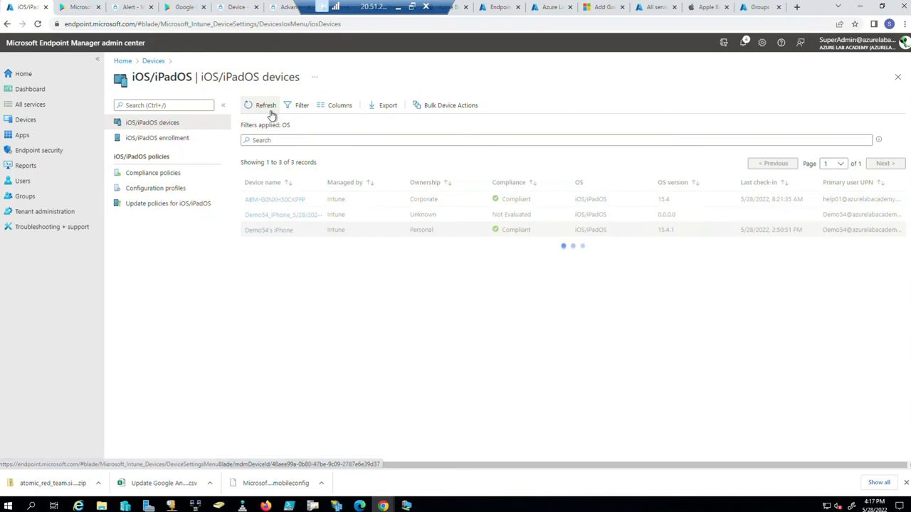
left_click(283, 230)
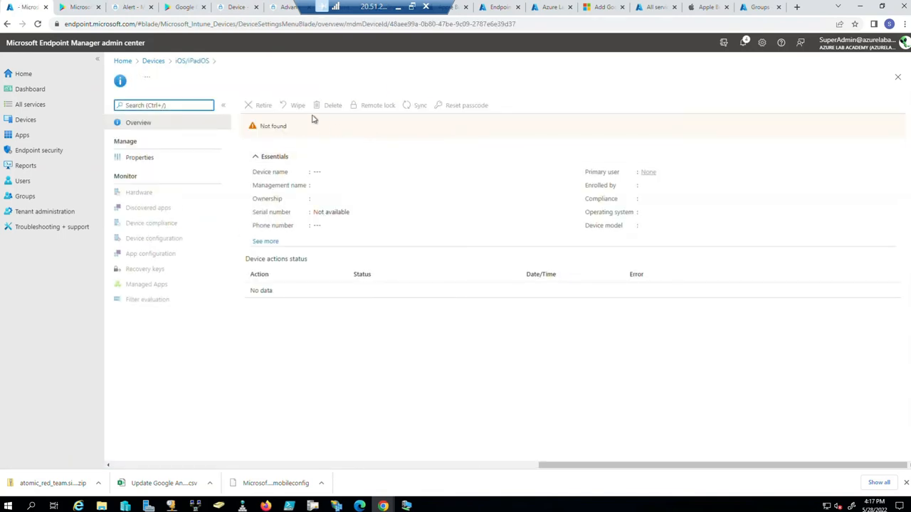
left_click(898, 77)
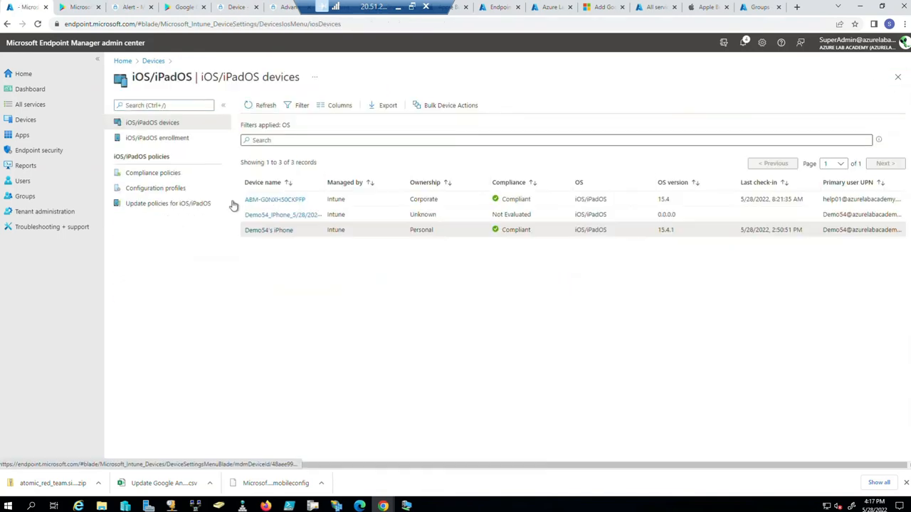
left_click(267, 213)
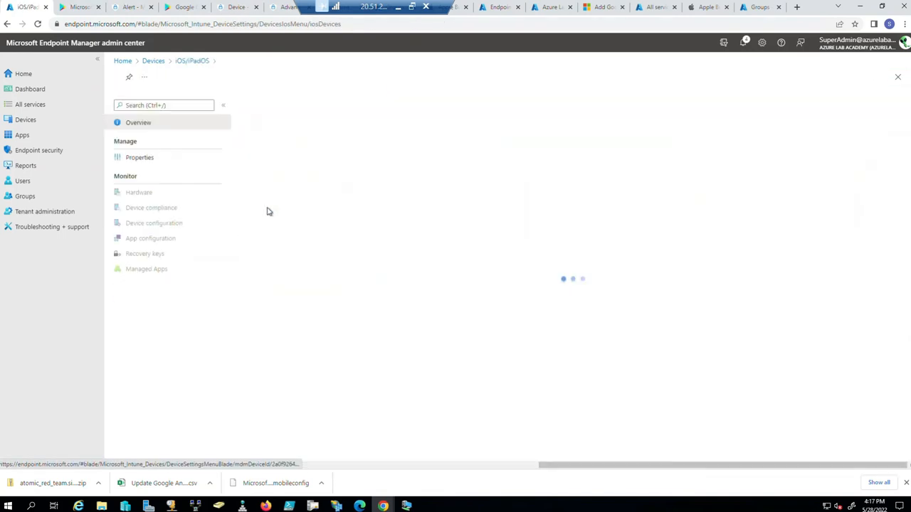
left_click(898, 77)
left_click(38, 25)
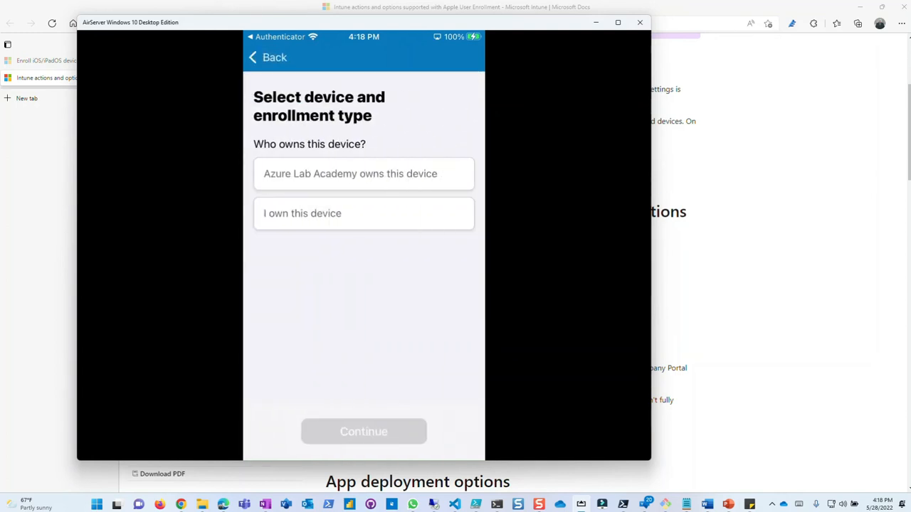
In the phone's Company Portal, enroll as "I own this device" with "Secure work-related apps and data only", and continue past the privacy information.
left_click(364, 214)
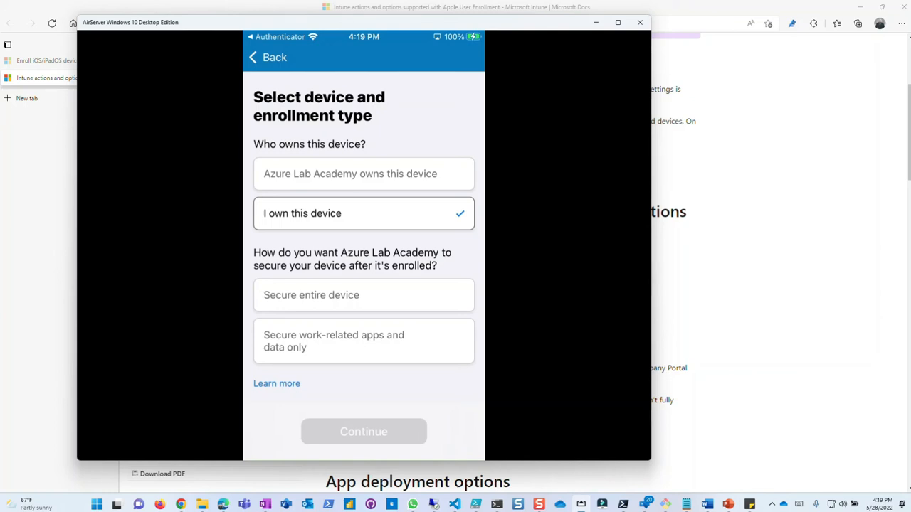
left_click(363, 341)
left_click(364, 432)
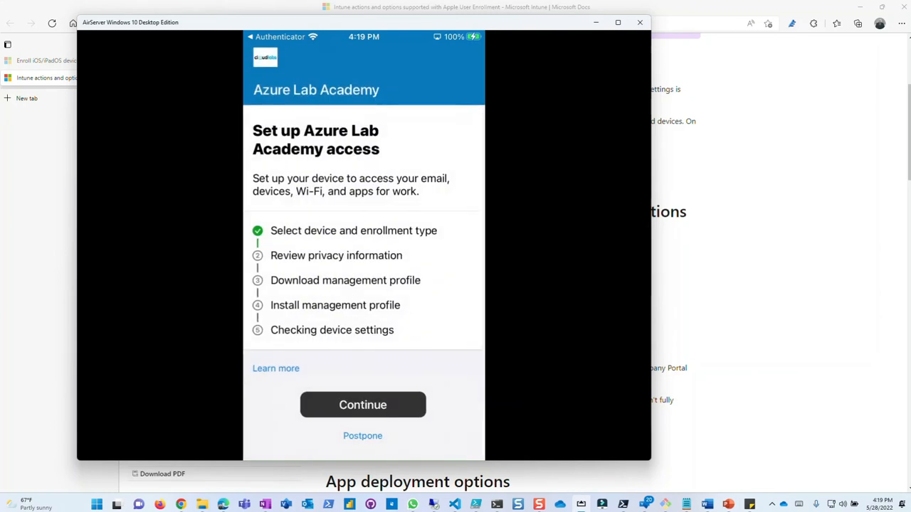
left_click(364, 405)
left_click(364, 432)
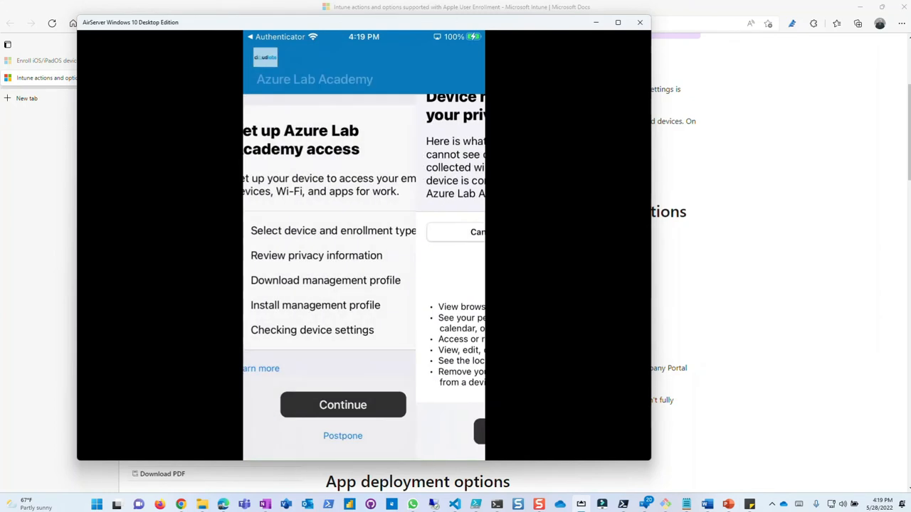
left_click(364, 405)
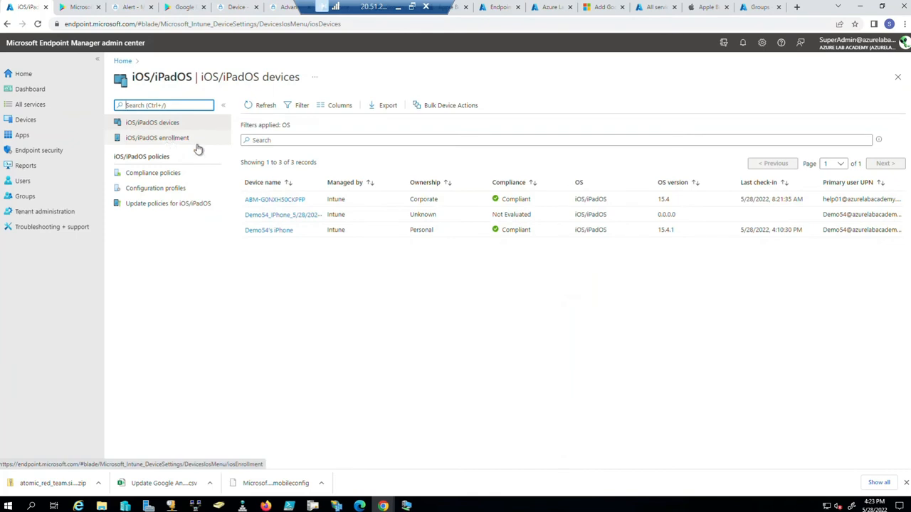
Refresh the iOS/iPadOS devices list in the admin center and view the re-enrolled "Demo54's iPhone" record.
left_click(267, 107)
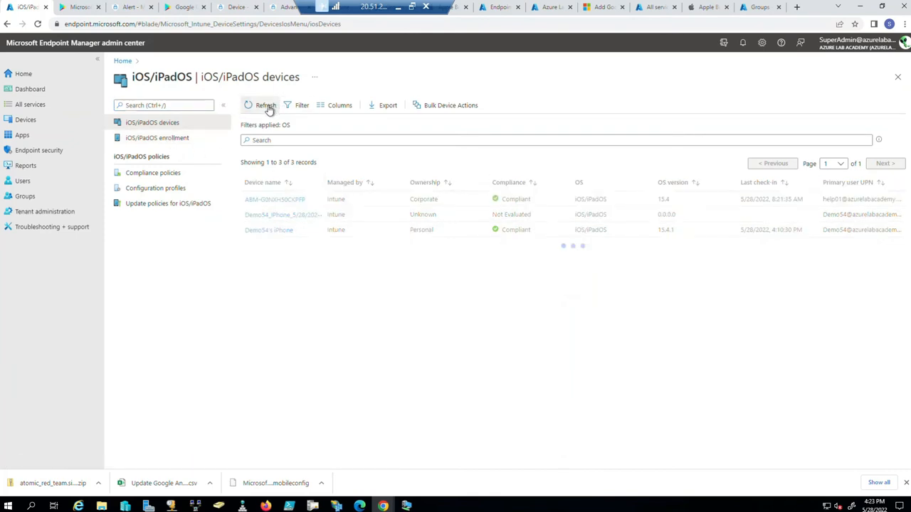
left_click(271, 231)
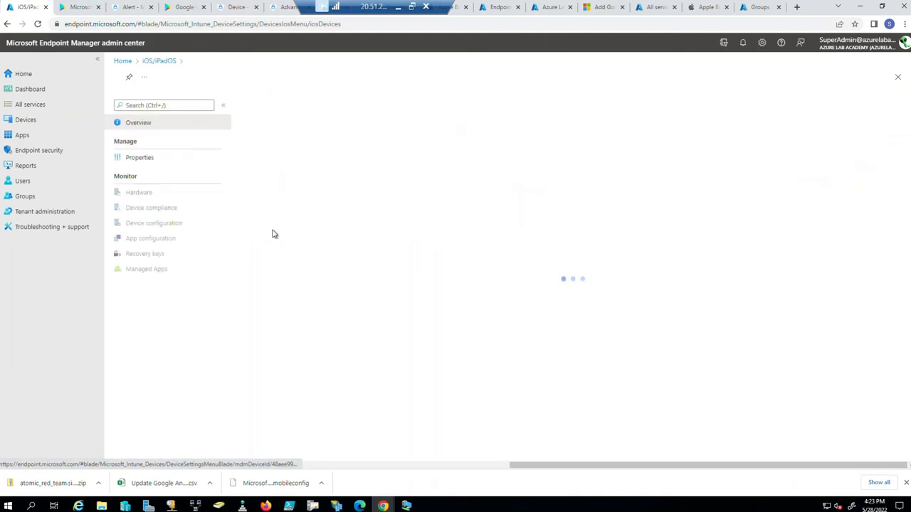
left_click(898, 77)
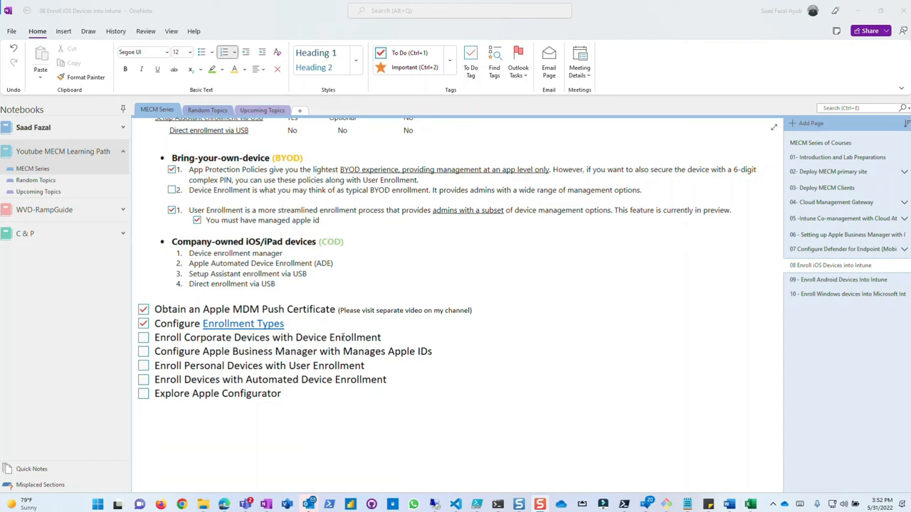
Switch from OneNote to the remote desktop session, and check the ownership of "Demo54's iPhone" in the iOS/iPadOS devices list and its record.
left_click(434, 504)
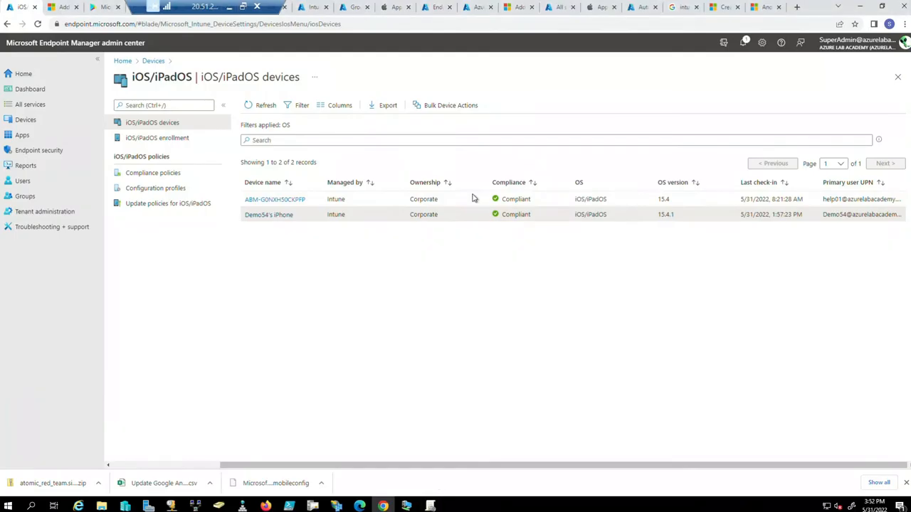
left_click(254, 104)
left_click(21, 120)
left_click(141, 204)
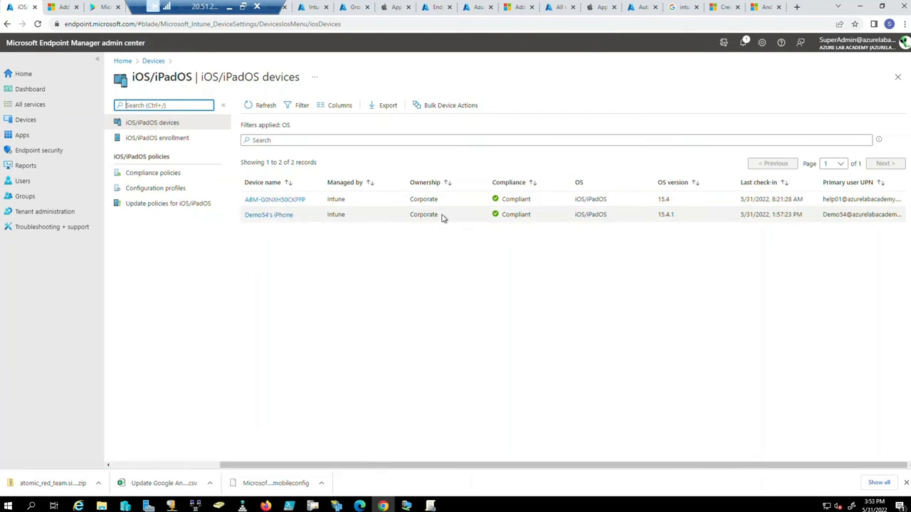
left_click_drag(444, 216, 400, 215)
left_click(407, 230)
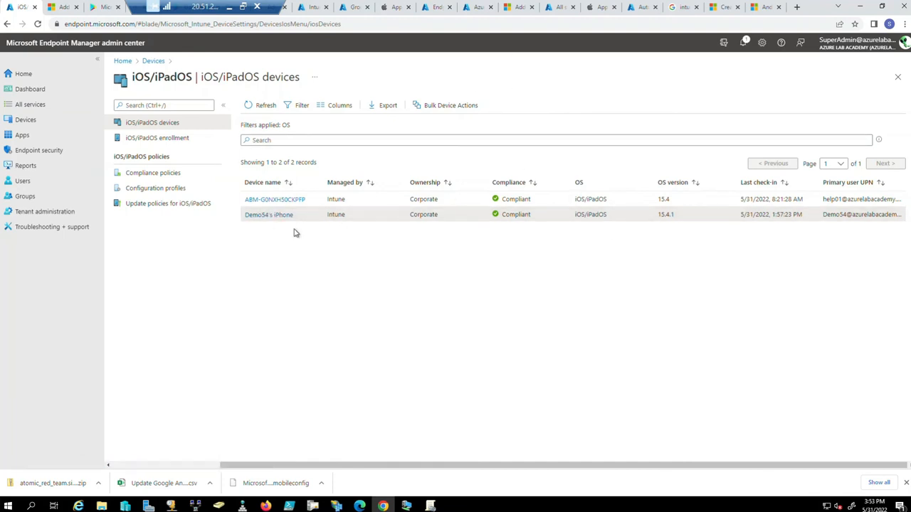
left_click(268, 216)
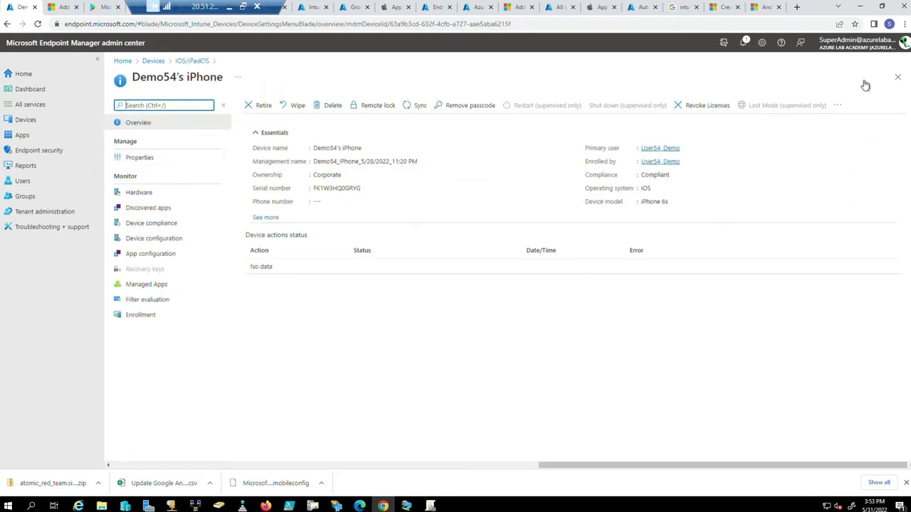
left_click(897, 77)
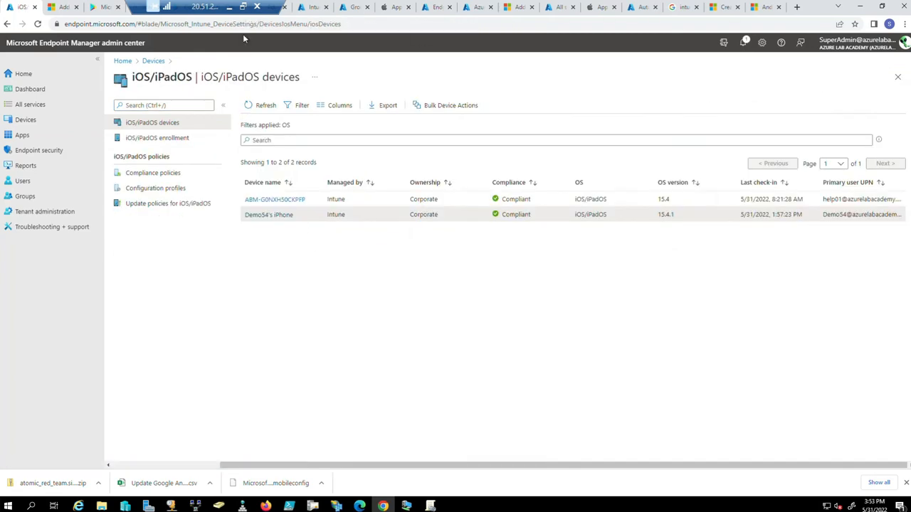
Switch to OneNote, check off "Enroll Corporate Devices with Device Enrollment", and select the "Configure Apple Business Manager with Manages Apple IDs" line.
left_click(229, 7)
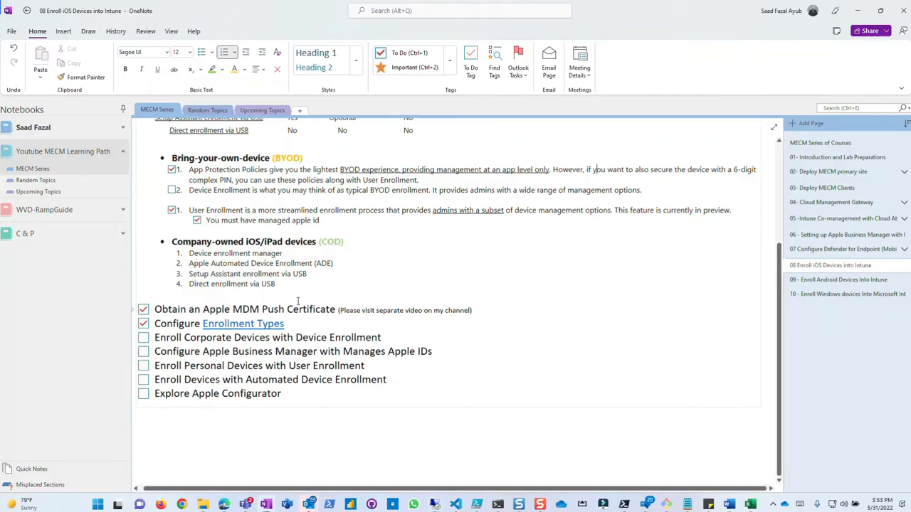
left_click(144, 339)
left_click_drag(420, 353, 146, 351)
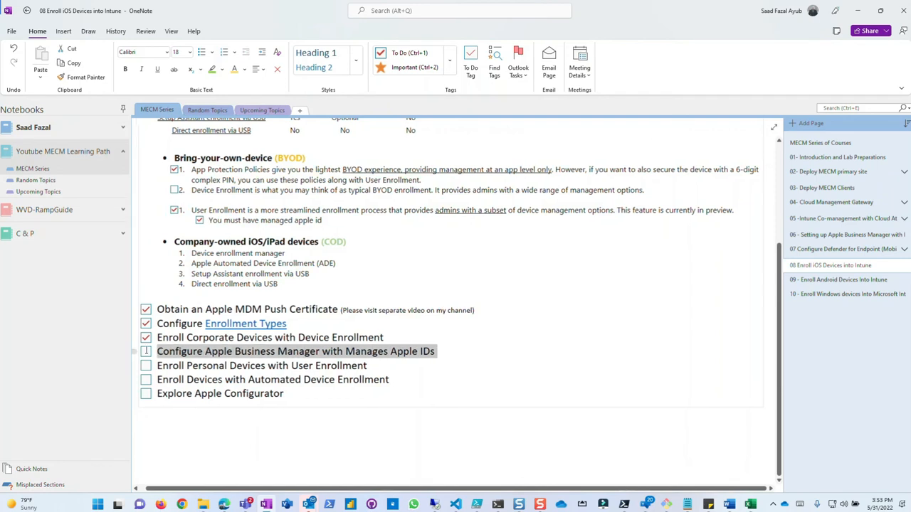
left_click(432, 352)
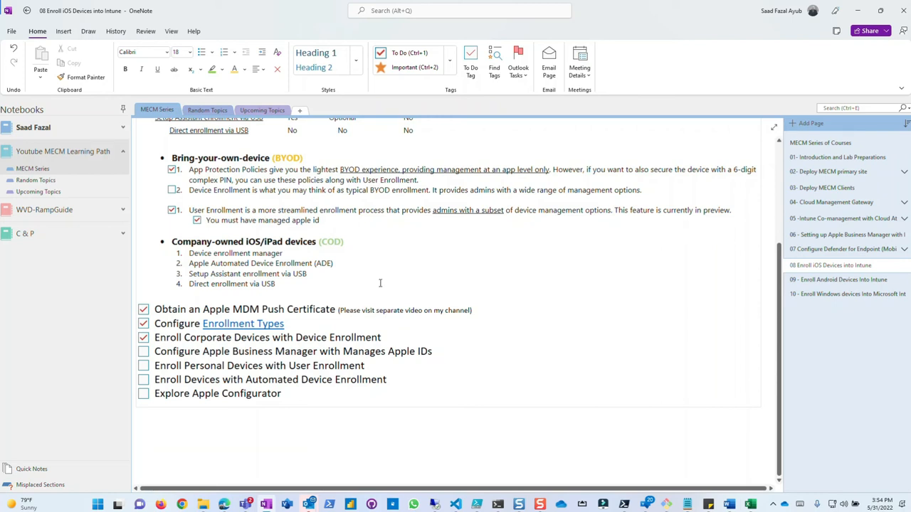
left_click(286, 393)
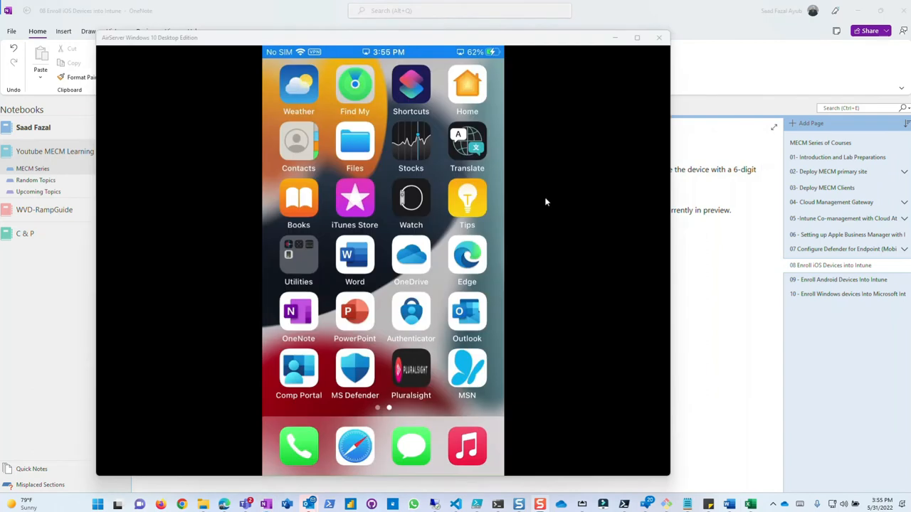
left_click(477, 39)
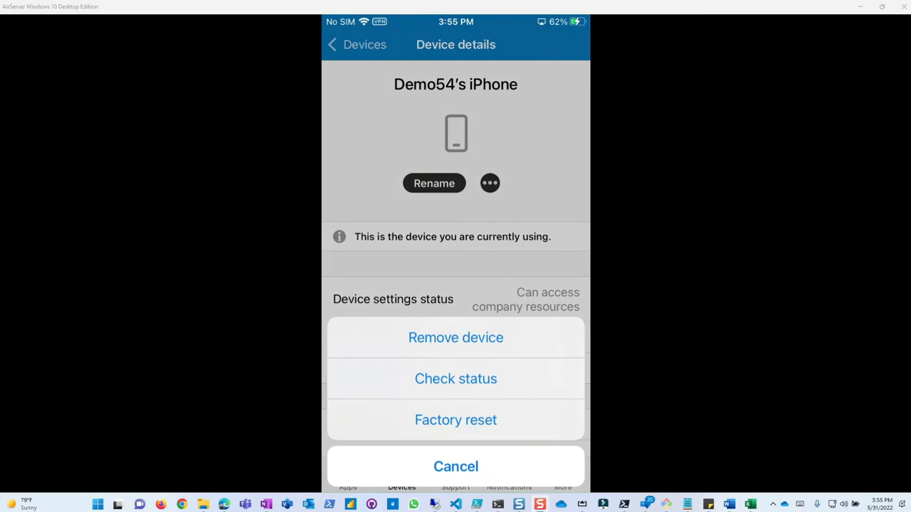
left_click(455, 378)
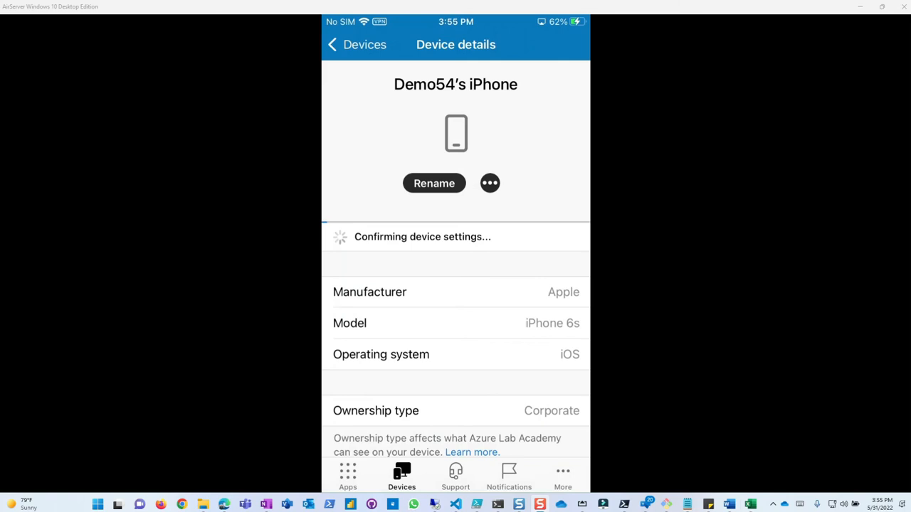
Examine the device details of "Demo54's iPhone" in Company Portal and its available device actions, without applying any.
left_click(489, 183)
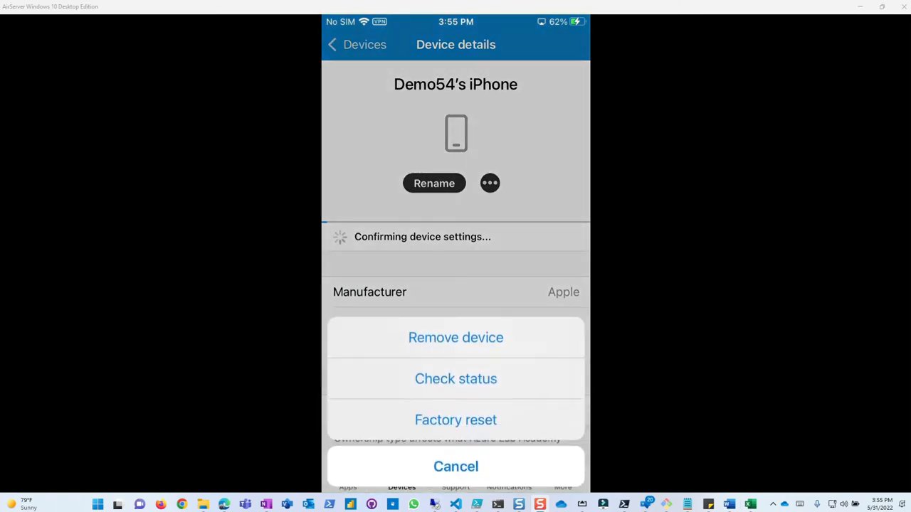
left_click(456, 467)
left_click(489, 183)
left_click(455, 467)
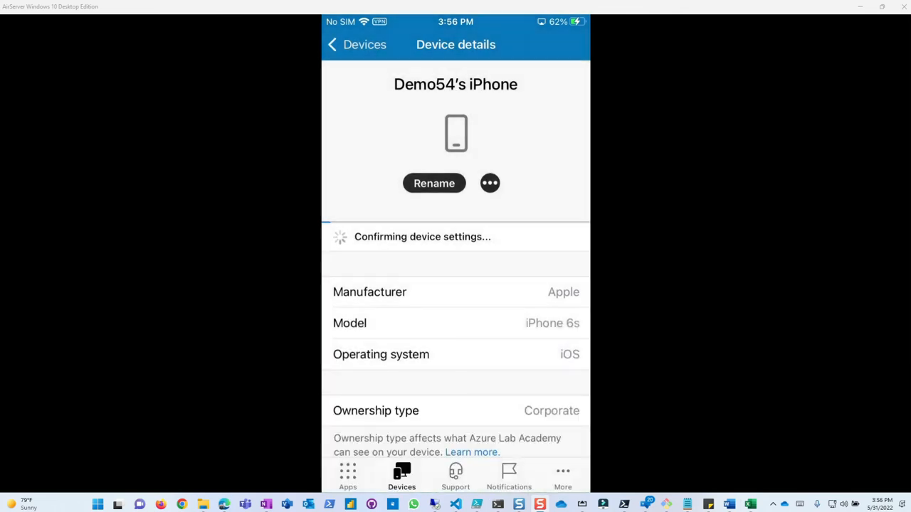
scroll(455, 284, "down", 3)
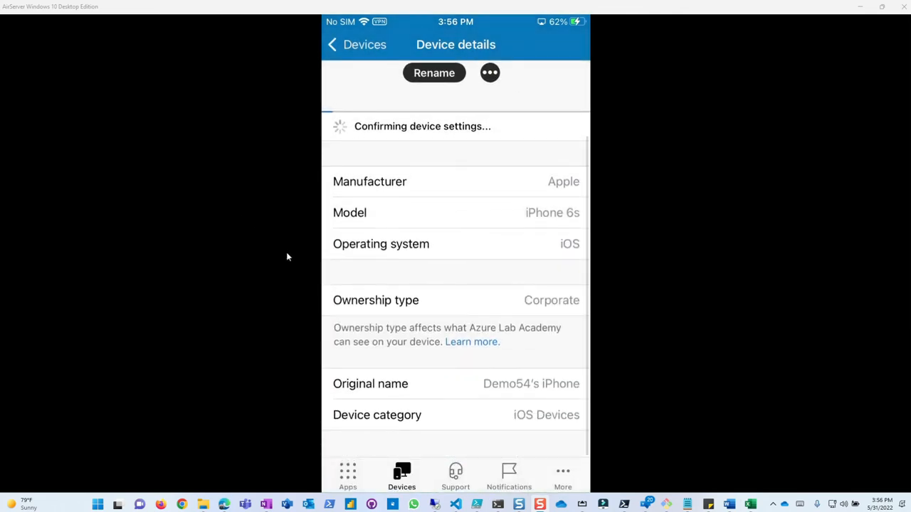
scroll(455, 285, "up", 2)
scroll(456, 285, "down", 3)
scroll(456, 285, "up", 3)
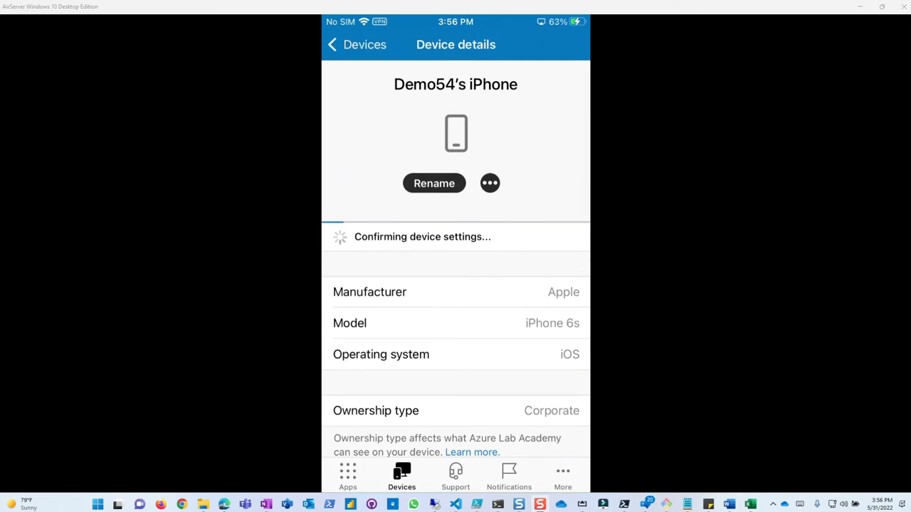
left_click(489, 183)
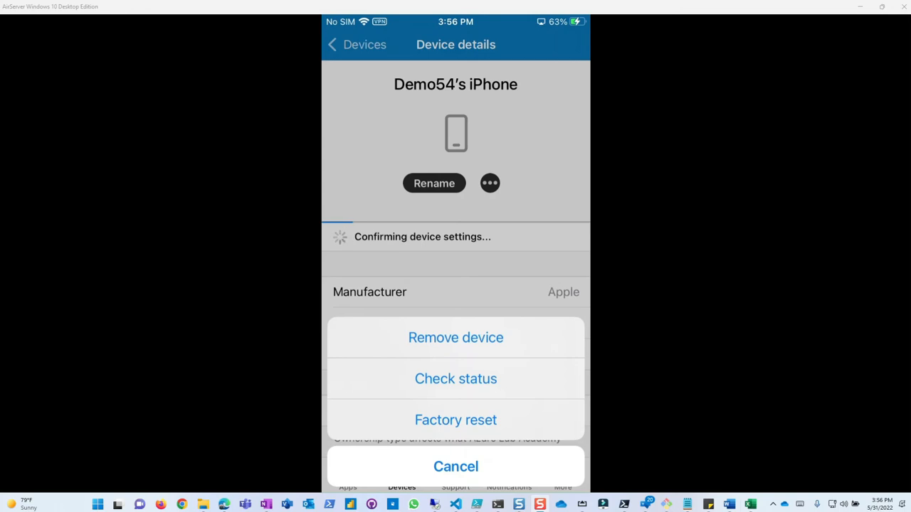
left_click(455, 467)
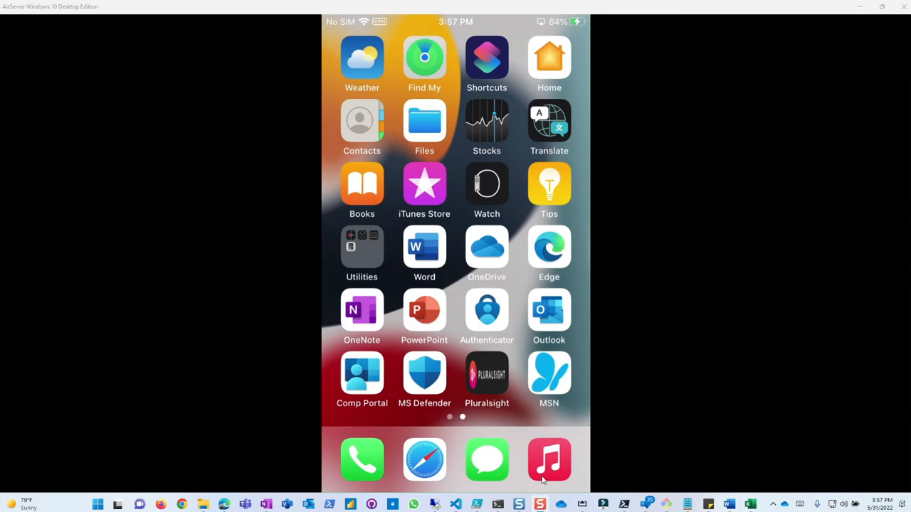
Glance at the iOS/iPadOS devices list in the remote desktop session, and switch to the enrollment methods table in OneNote.
left_click(435, 505)
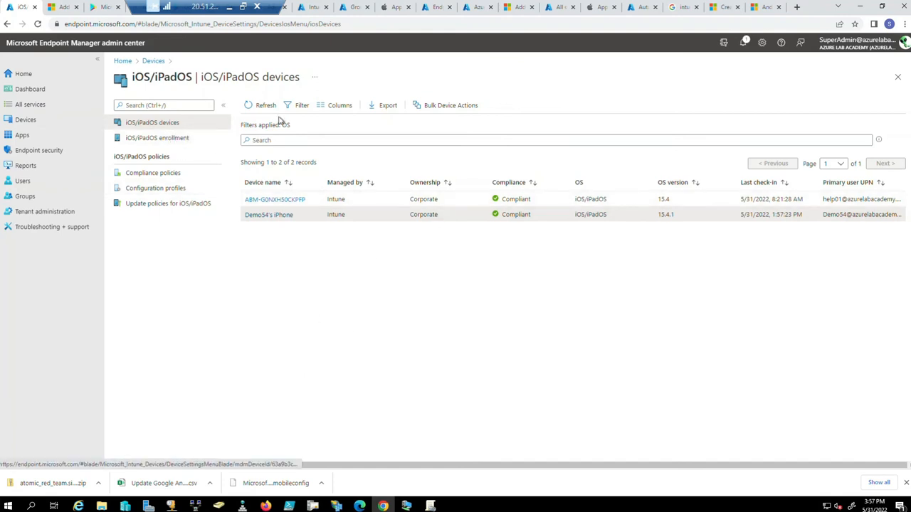
left_click(229, 7)
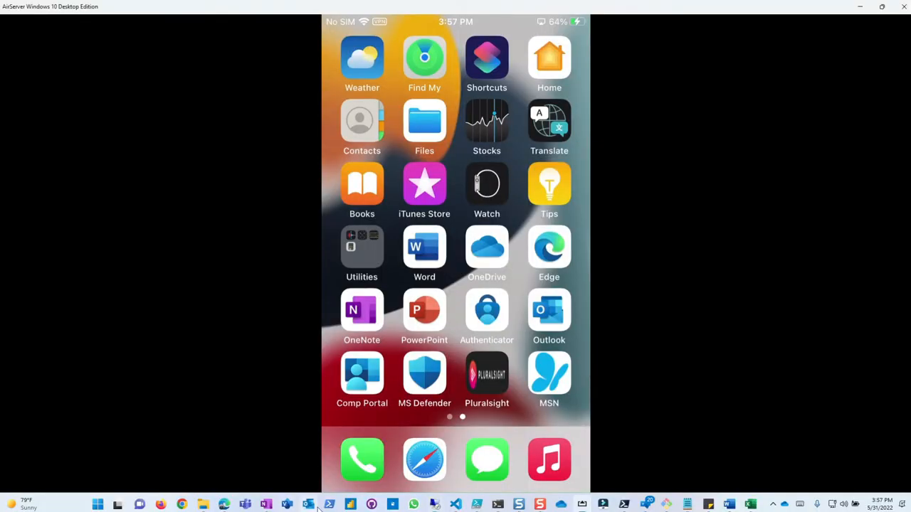
left_click(265, 504)
scroll(291, 253, "up", 2)
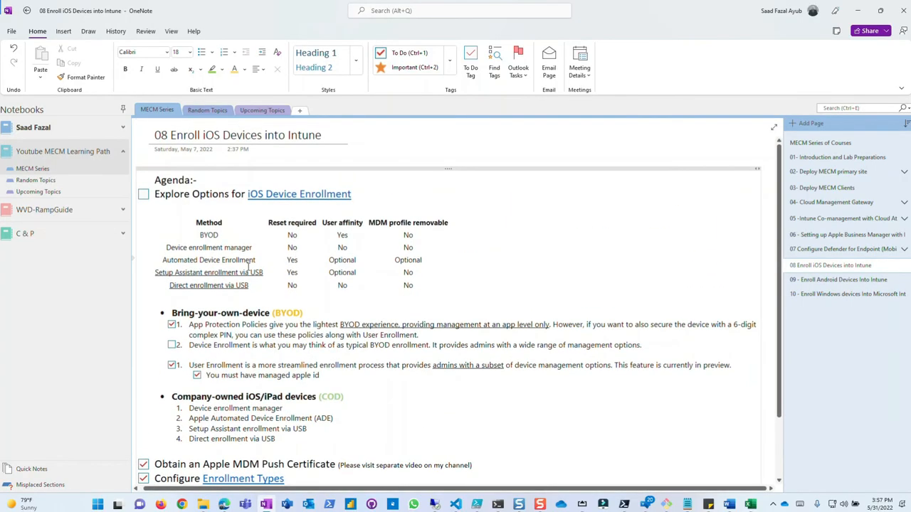
Tag all five enrollment methods in the table's Method column as To Do, and check off "BYOD" and "Automated Device Enrollment".
double_click(223, 235)
key("ctrl+b")
left_click_drag(220, 235, 200, 237)
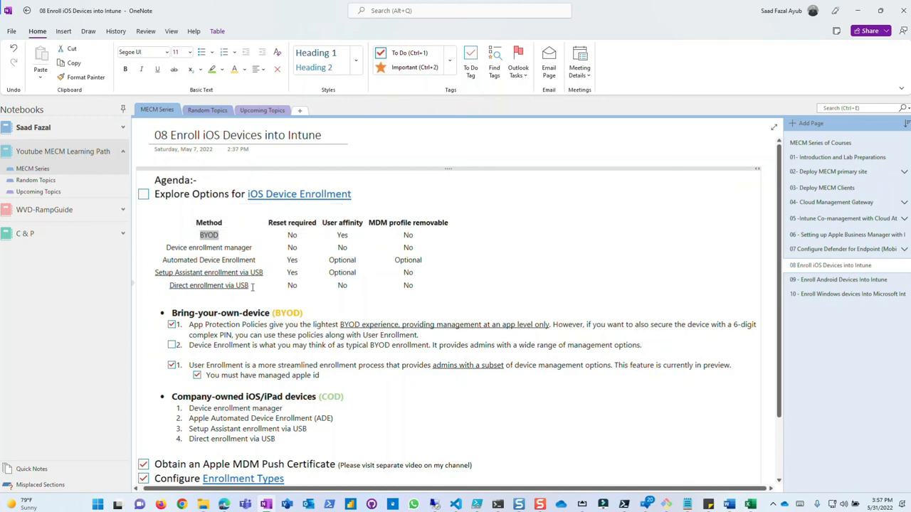
left_click_drag(251, 286, 180, 241)
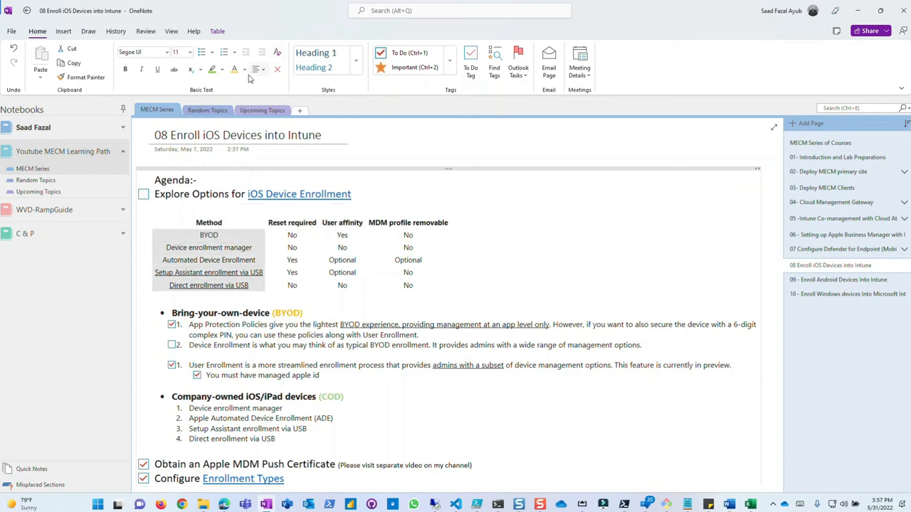
left_click(385, 56)
left_click(157, 235)
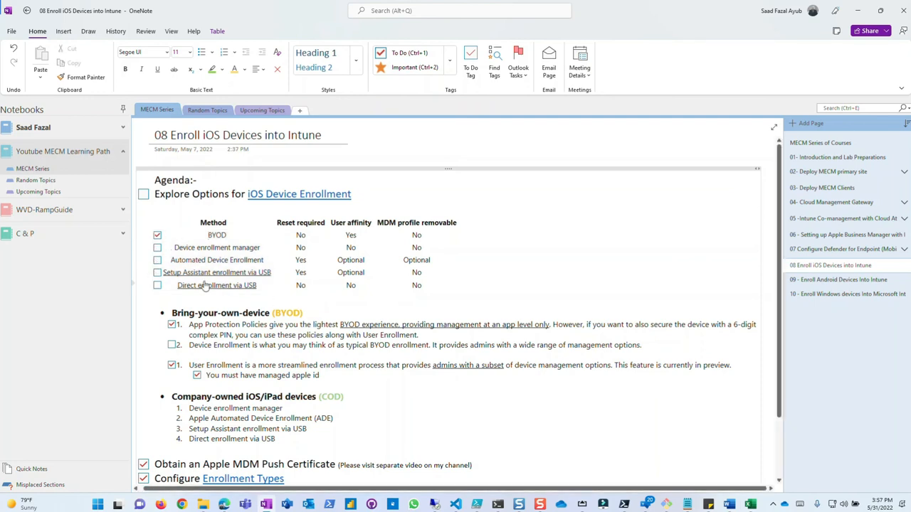
left_click(157, 259)
Switch to the remote desktop session, open iOS/iPadOS enrollment in the admin center, and view the Apple MDM Push certificate details.
left_click(435, 505)
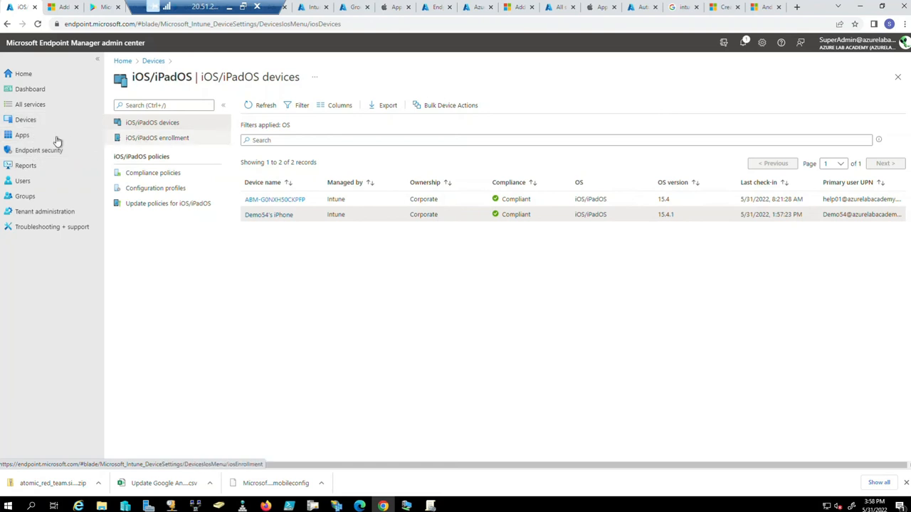
left_click(29, 121)
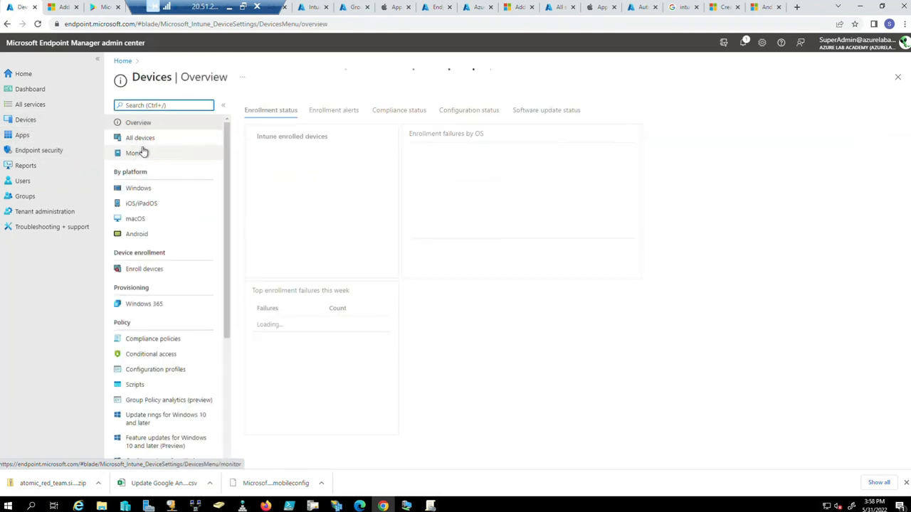
left_click(135, 204)
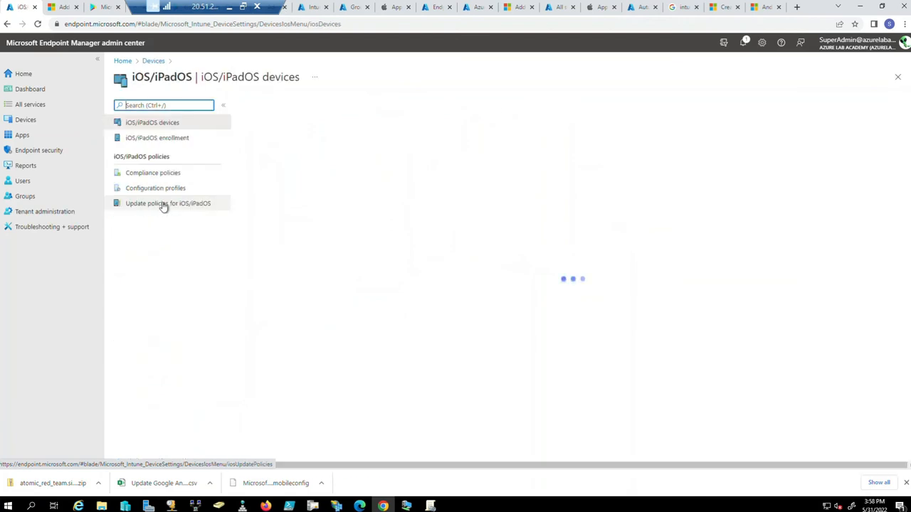
left_click(167, 138)
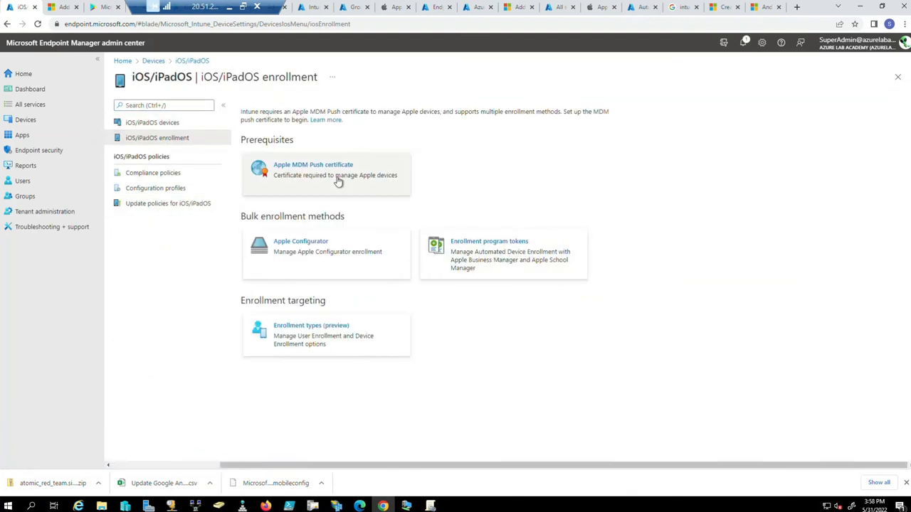
left_click(338, 181)
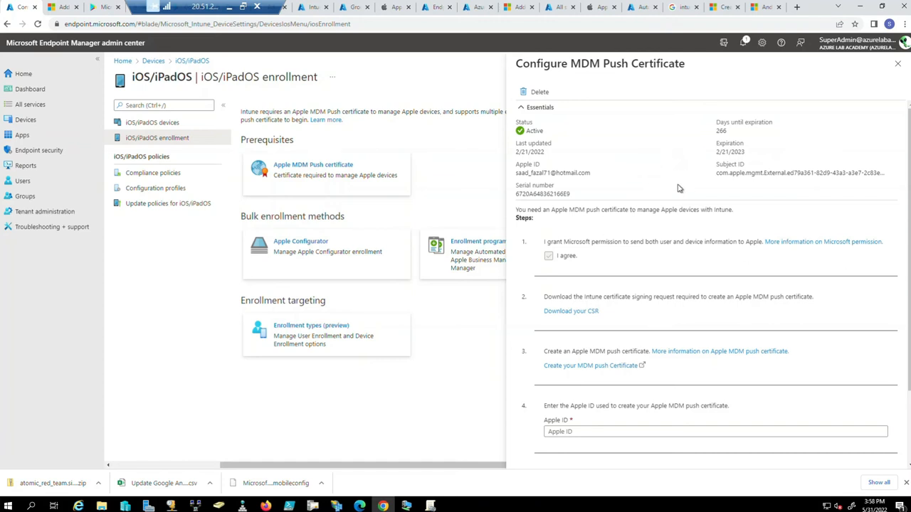
left_click(899, 66)
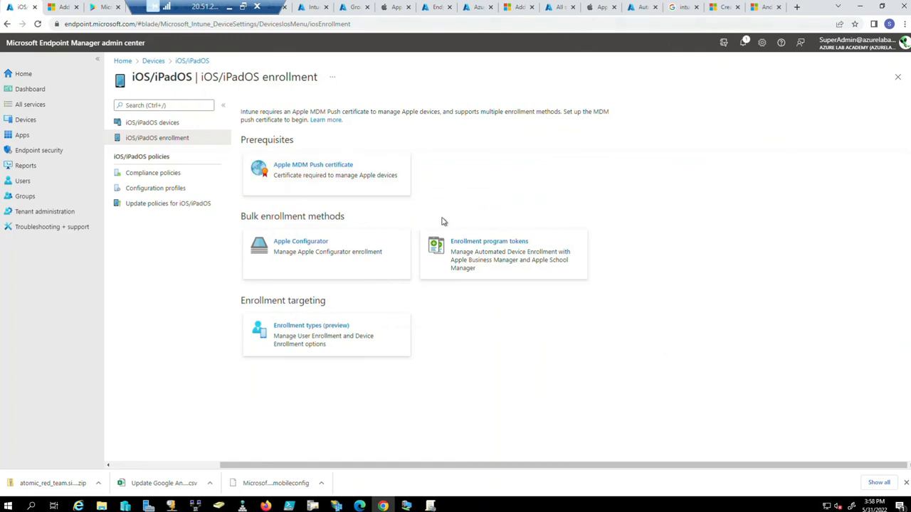
Open Apple Business Manager in a new browser tab and sign in with the account password and the two-factor verification code.
left_click(798, 7)
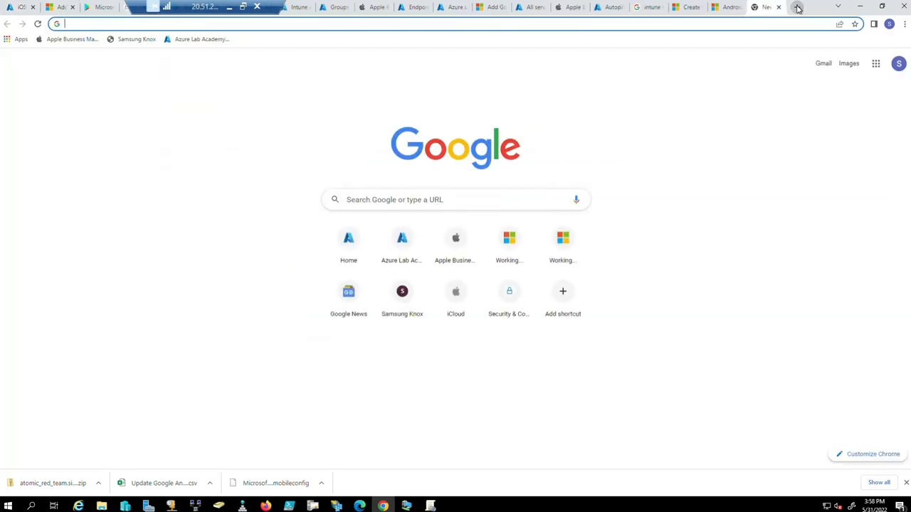
left_click(64, 39)
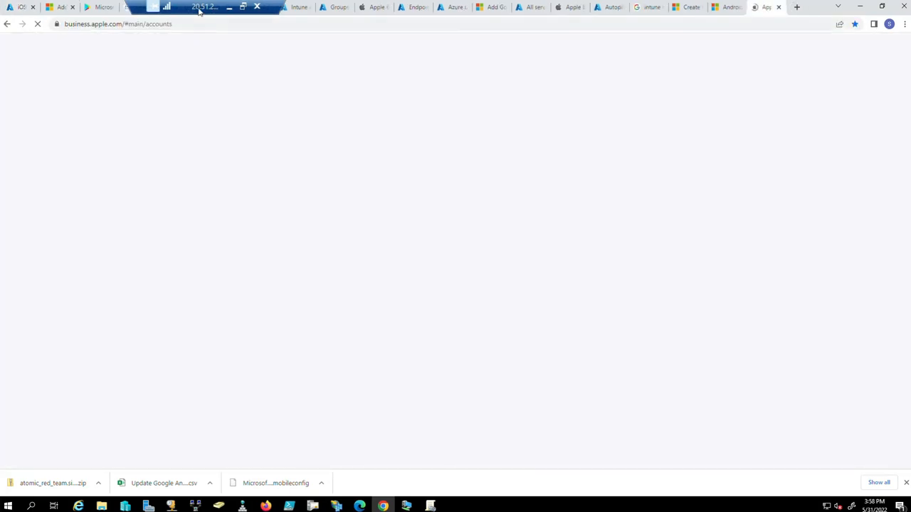
left_click(425, 264)
type("*")
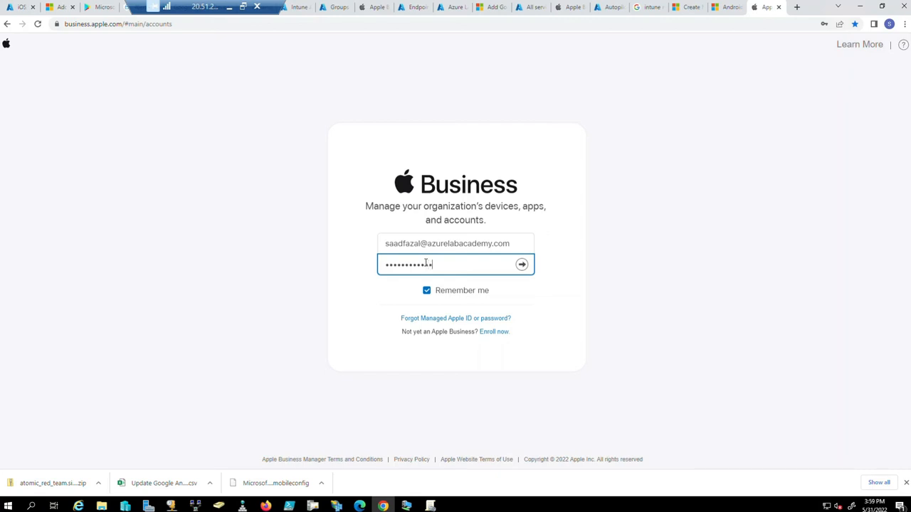
key("Return")
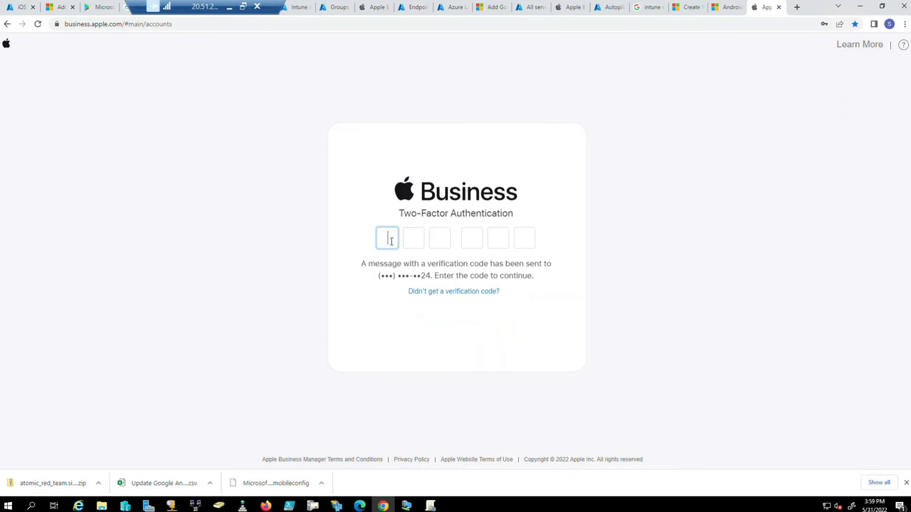
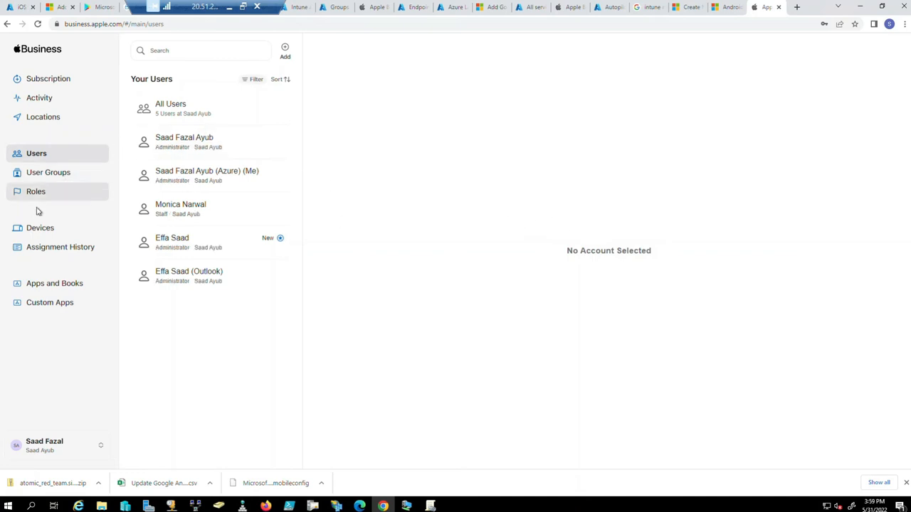
View the iPhone XS record among the Apple Business Manager devices and highlight its Source value.
left_click(44, 229)
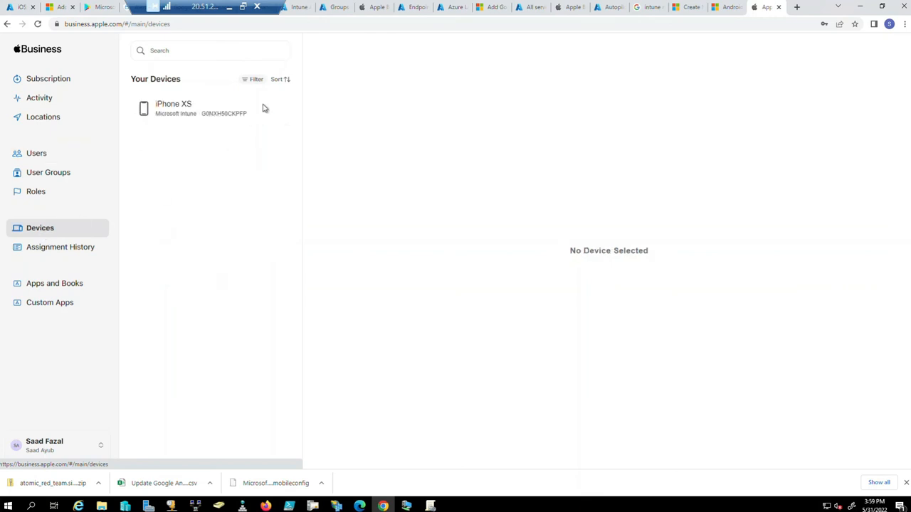
left_click(183, 114)
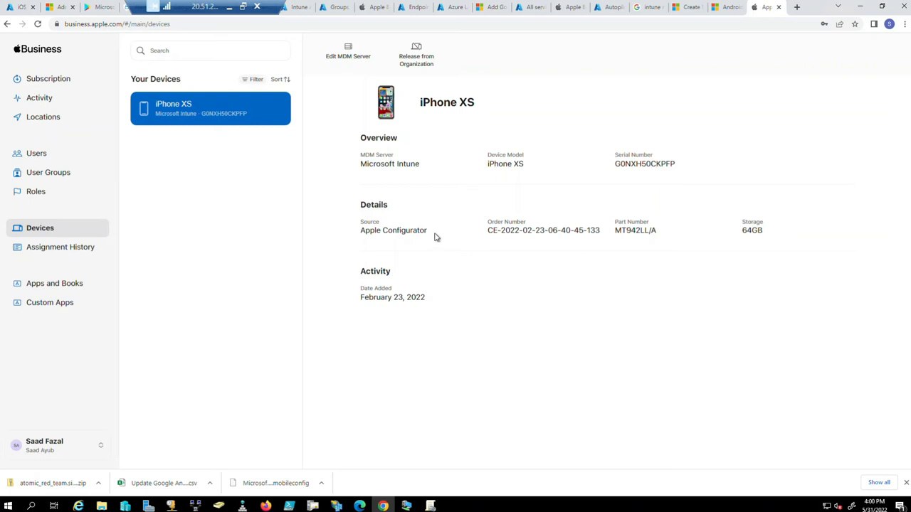
triple_click(364, 233)
left_click_drag(385, 222, 420, 230)
triple_click(431, 231)
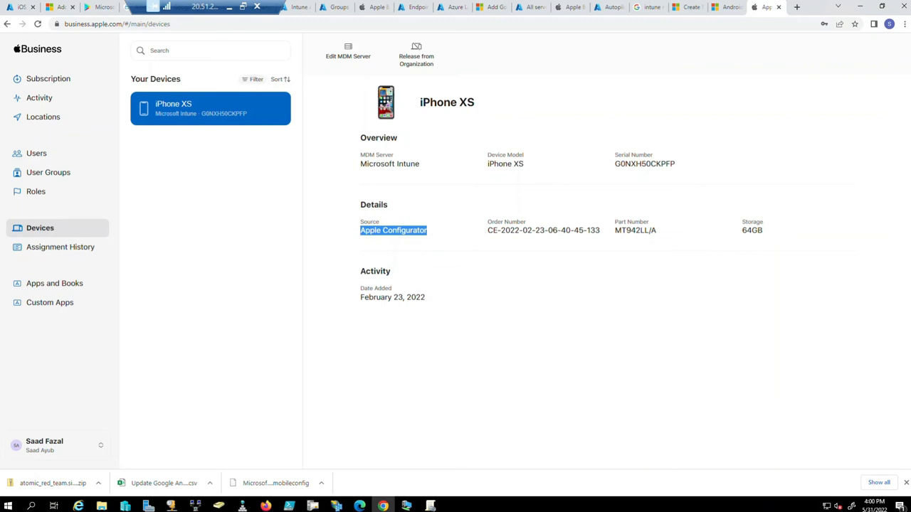
Search Google in a new browser tab for "add ios devices to apple business manager".
left_click(796, 7)
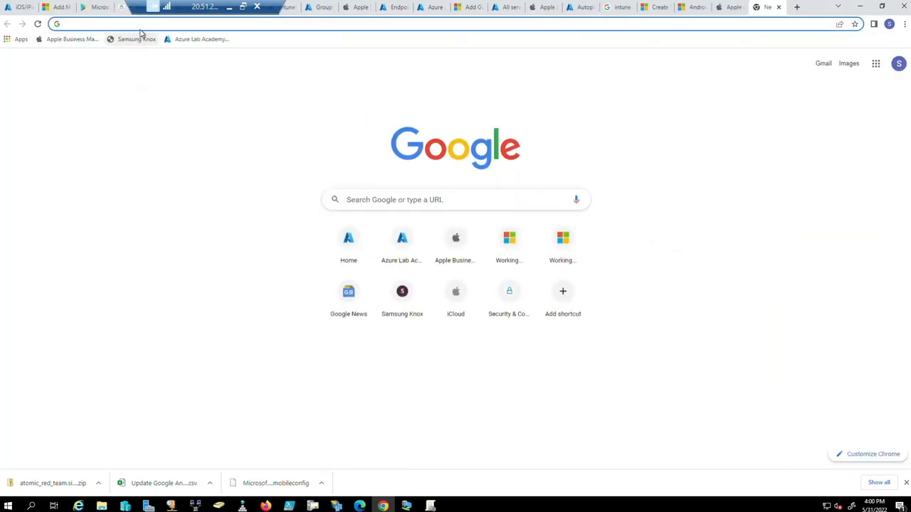
type("ad")
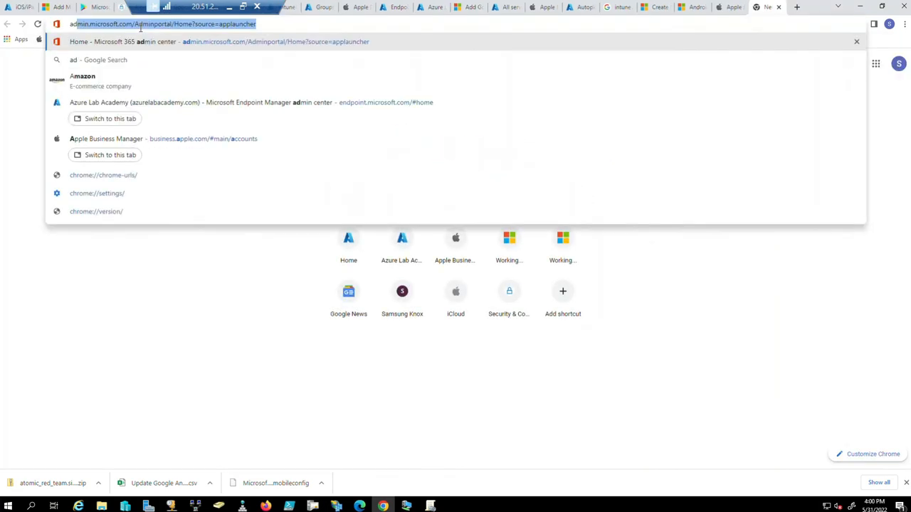
type("d ios devic")
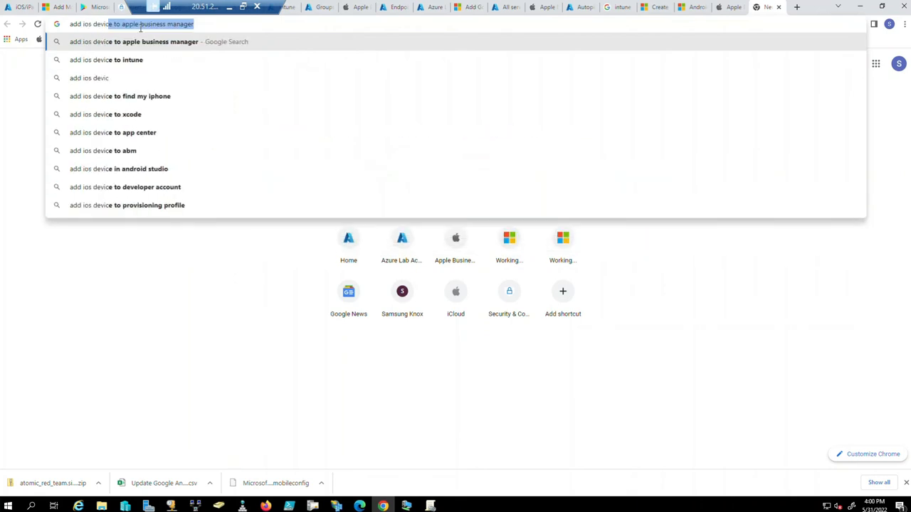
type("es to apple")
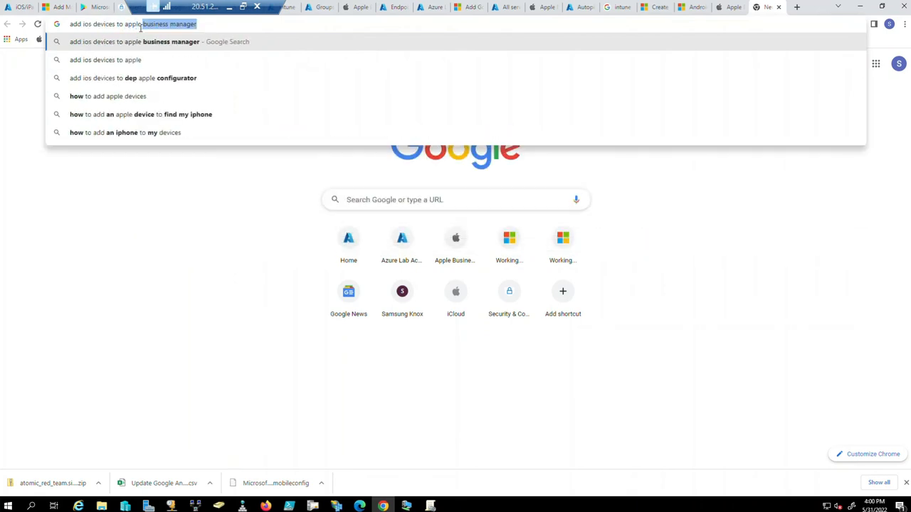
key("Return")
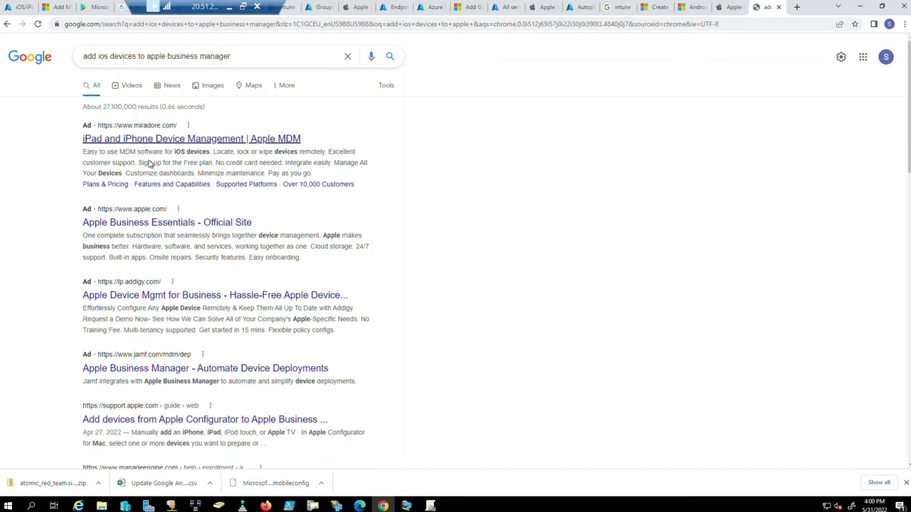
Open the Microsoft Tech Community article on manually adding devices in Apple Business Manager in a new tab and switch to it.
scroll(158, 292, "down", 3)
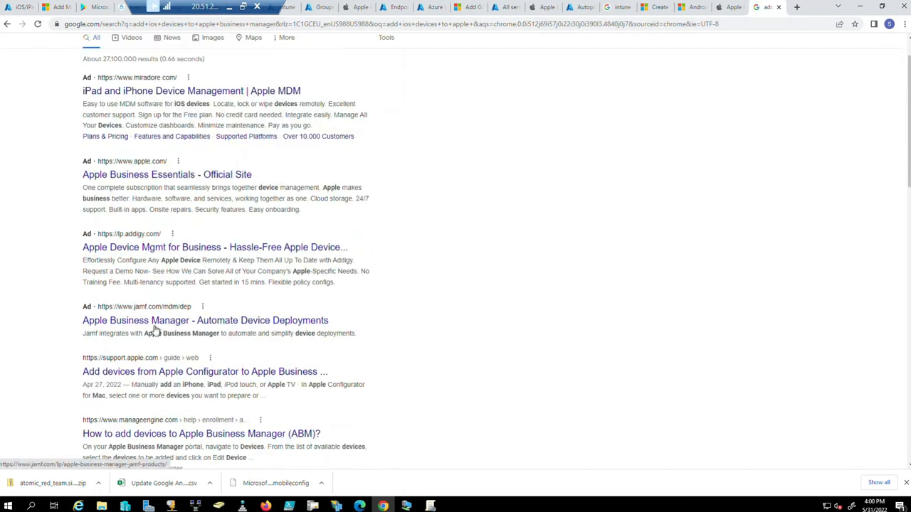
right_click(146, 295)
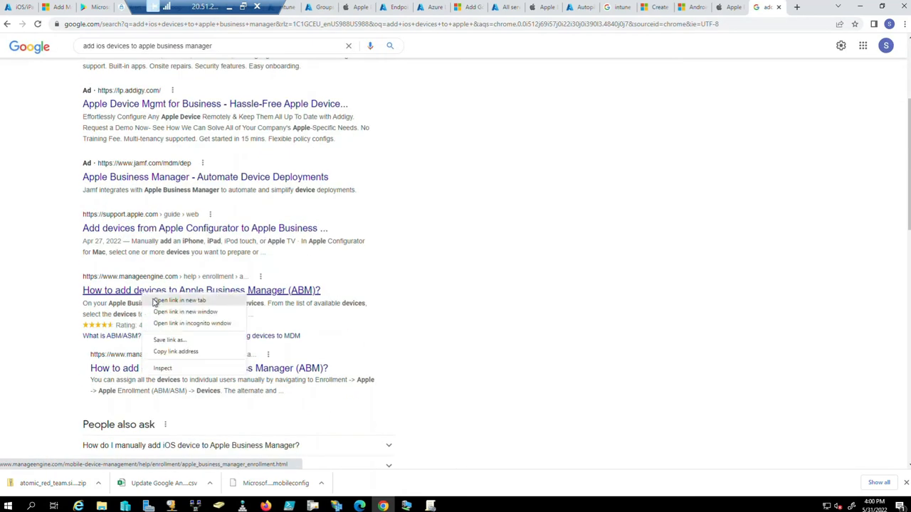
left_click(154, 301)
scroll(356, 324, "down", 3)
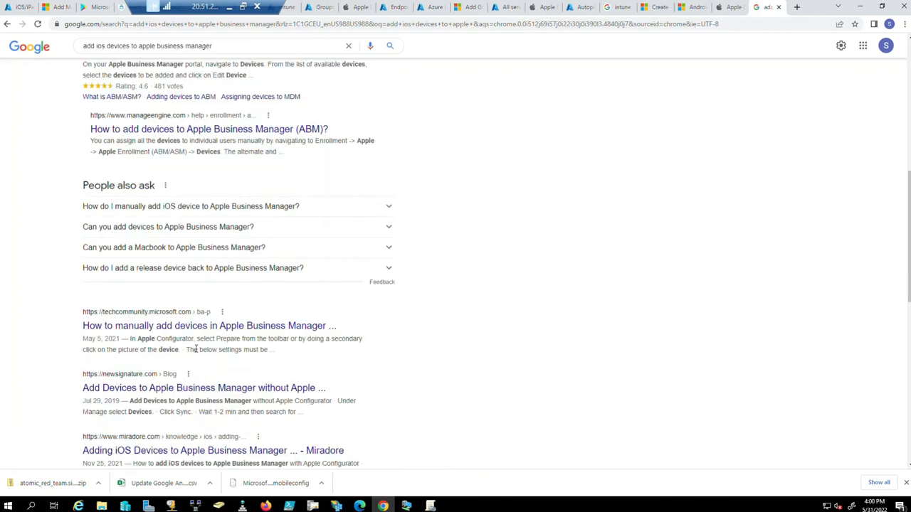
right_click(192, 326)
left_click(203, 336)
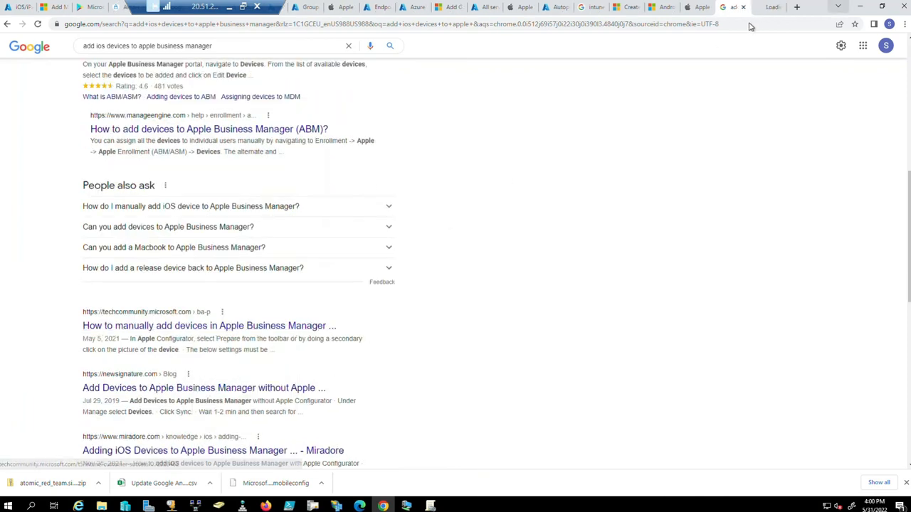
left_click(778, 5)
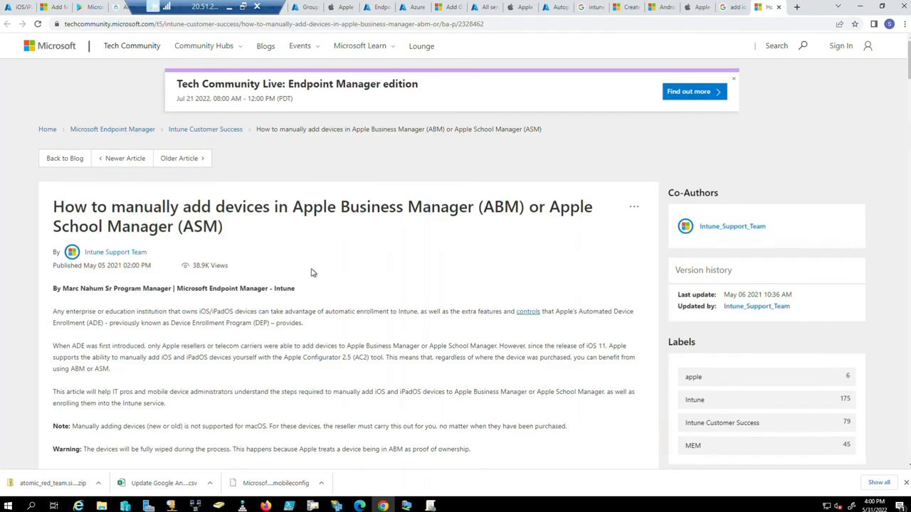
Review the article's Prerequisites, highlighting the Mac device, AC2 installation and physical device access requirements.
scroll(262, 311, "down", 2)
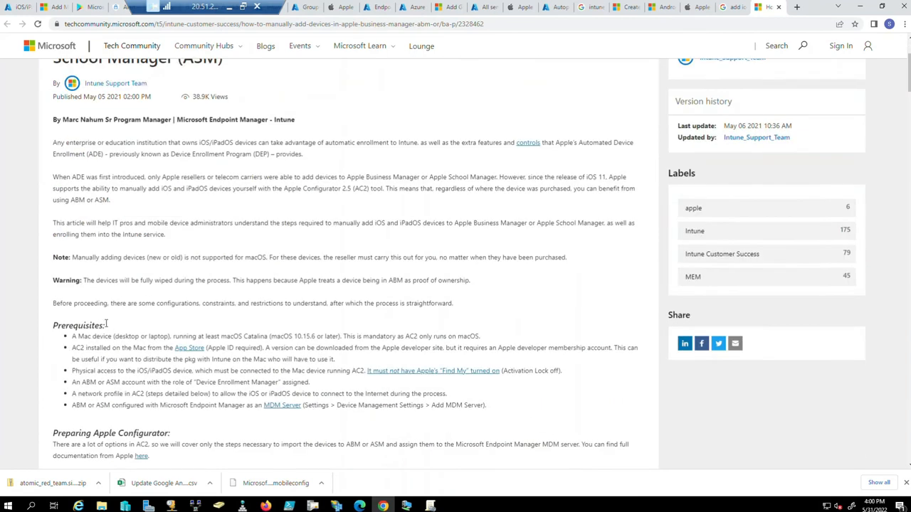
scroll(76, 345, "down", 1)
left_click_drag(72, 288, 359, 289)
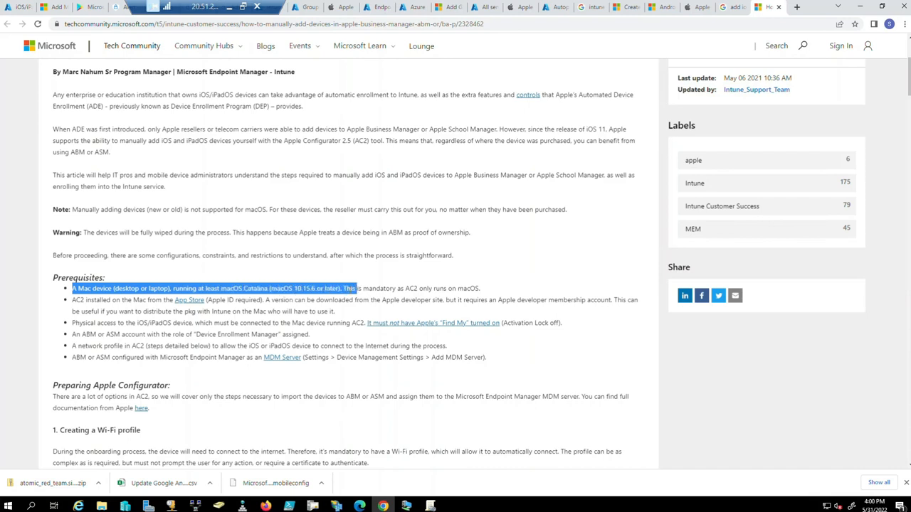
left_click(393, 290)
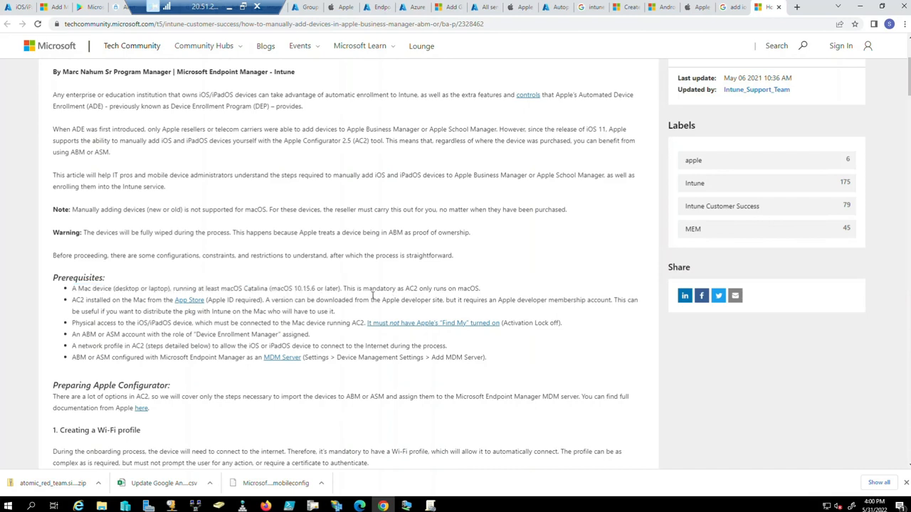
left_click_drag(342, 290, 411, 288)
left_click(287, 289)
left_click_drag(72, 299, 156, 301)
left_click(229, 302)
left_click_drag(73, 322, 254, 323)
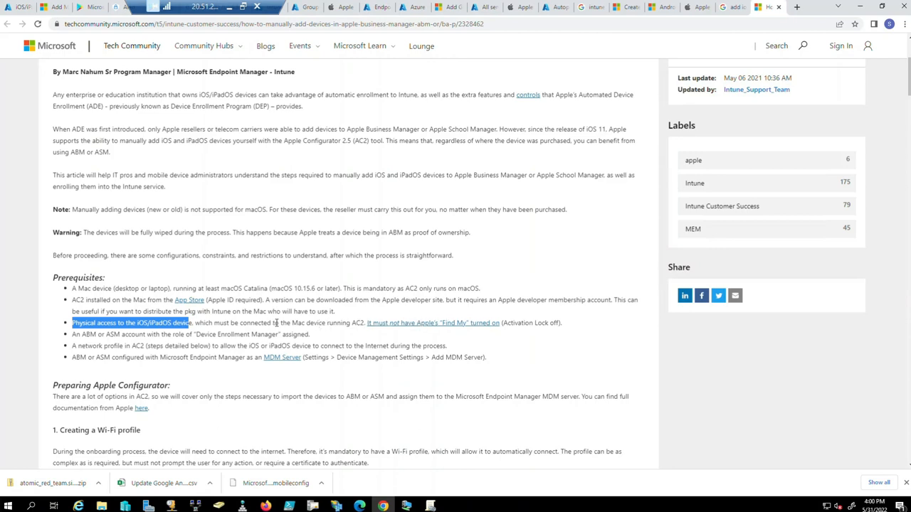
Highlight the "Device Enrollment Manager" role requirement and the AC2 network profile requirement in the prerequisites.
left_click(73, 339)
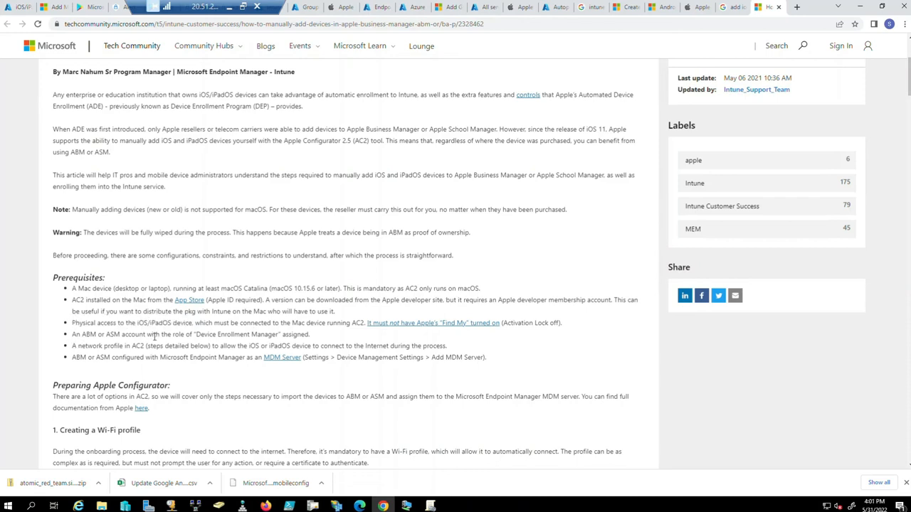
left_click_drag(165, 334, 216, 334)
left_click(292, 334)
left_click_drag(312, 336, 234, 335)
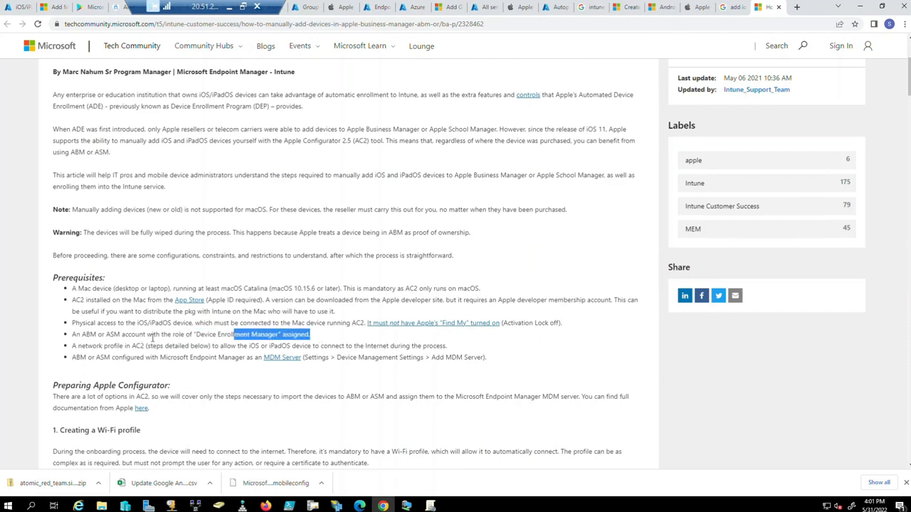
left_click(325, 341)
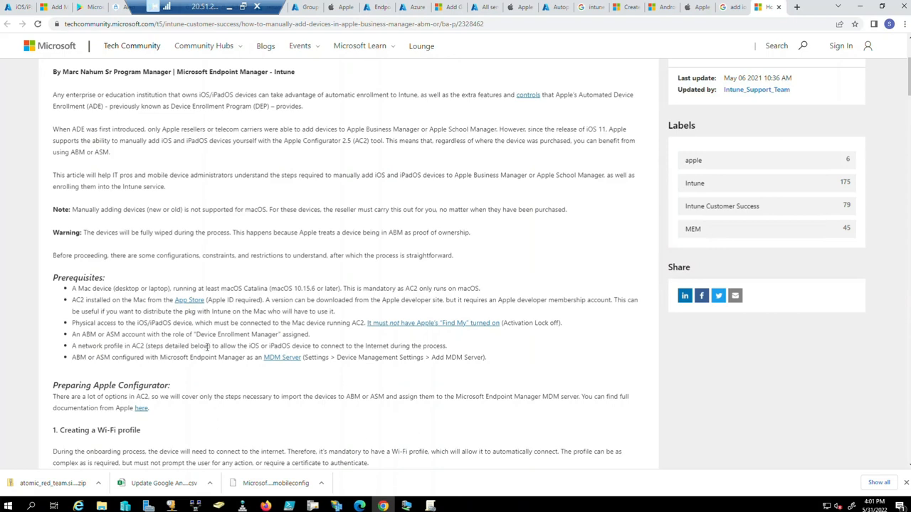
left_click_drag(146, 346, 133, 346)
Examine the "Creating a Wi-Fi profile" section and its screenshot of the Wi-Fi settings in Apple Configurator.
scroll(99, 373, "down", 2)
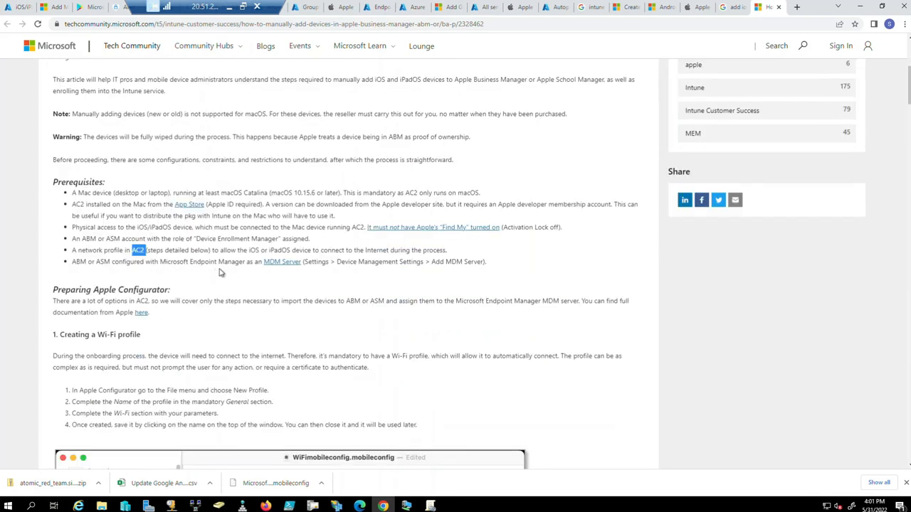
scroll(299, 285, "down", 2)
scroll(254, 299, "down", 4)
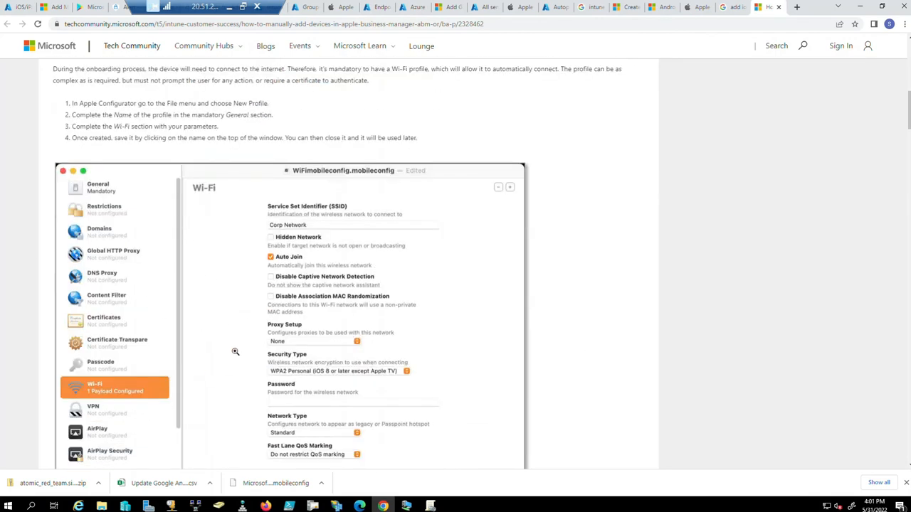
scroll(262, 276, "up", 3)
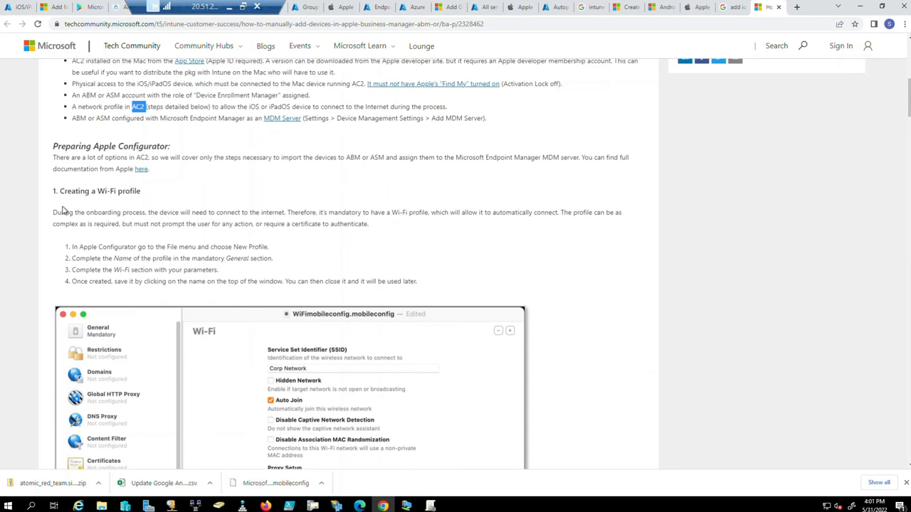
scroll(146, 246, "down", 4)
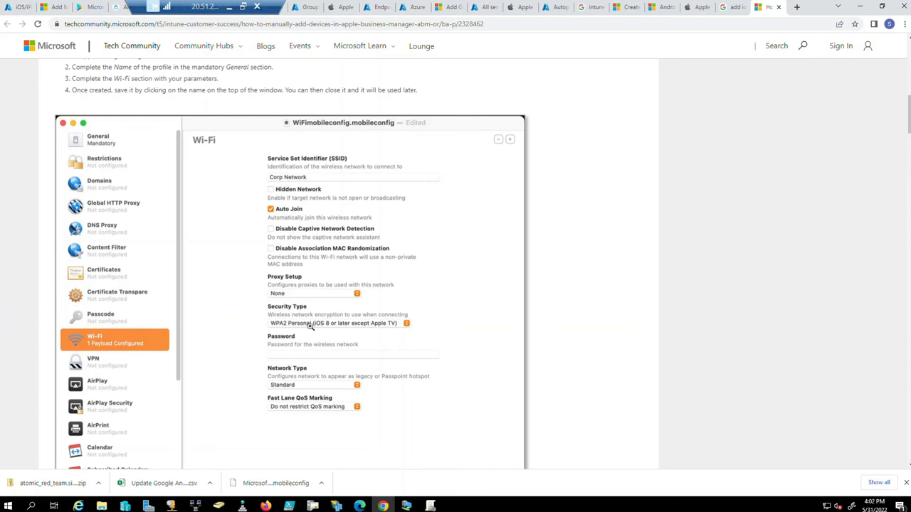
scroll(278, 323, "down", 1)
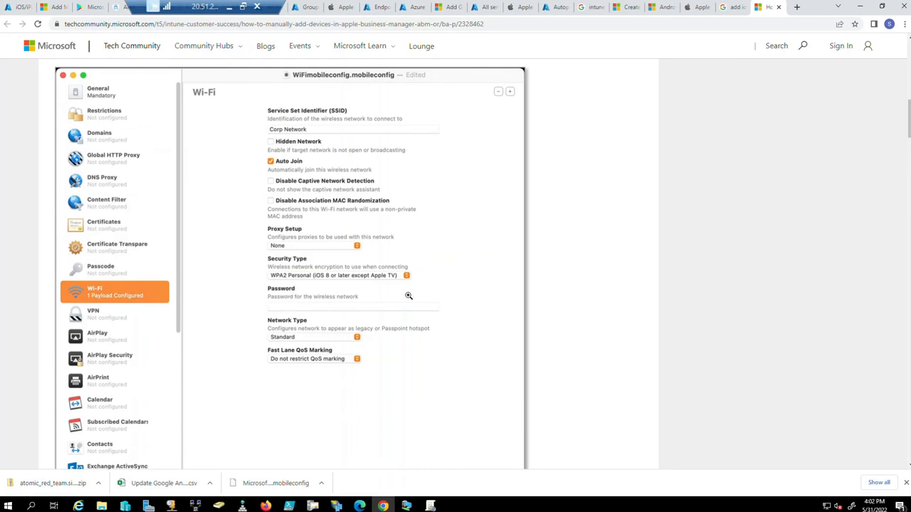
scroll(408, 298, "down", 2)
scroll(416, 313, "down", 2)
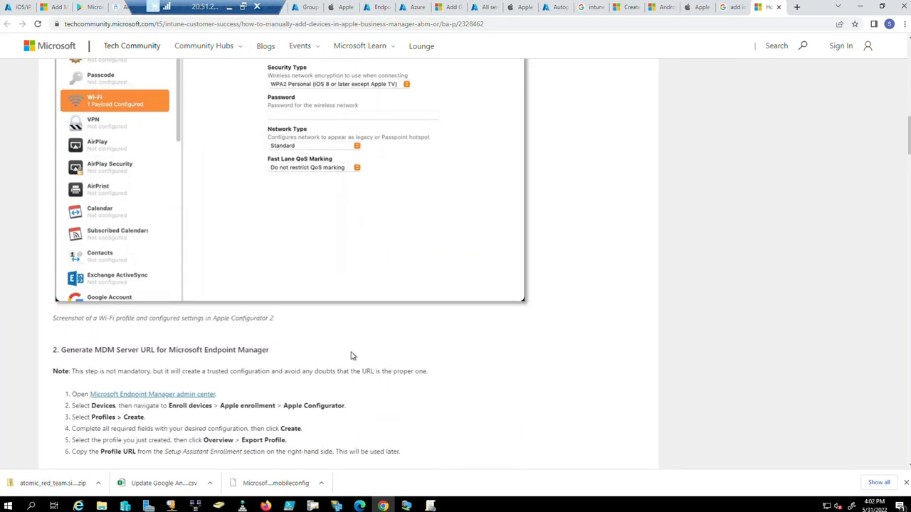
scroll(348, 348, "down", 2)
scroll(324, 249, "up", 1)
scroll(311, 270, "up", 8)
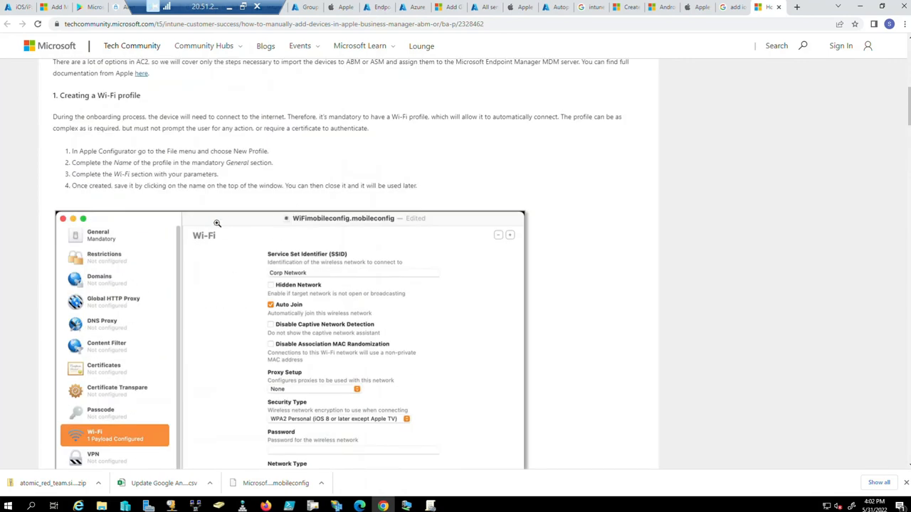
scroll(260, 242, "down", 5)
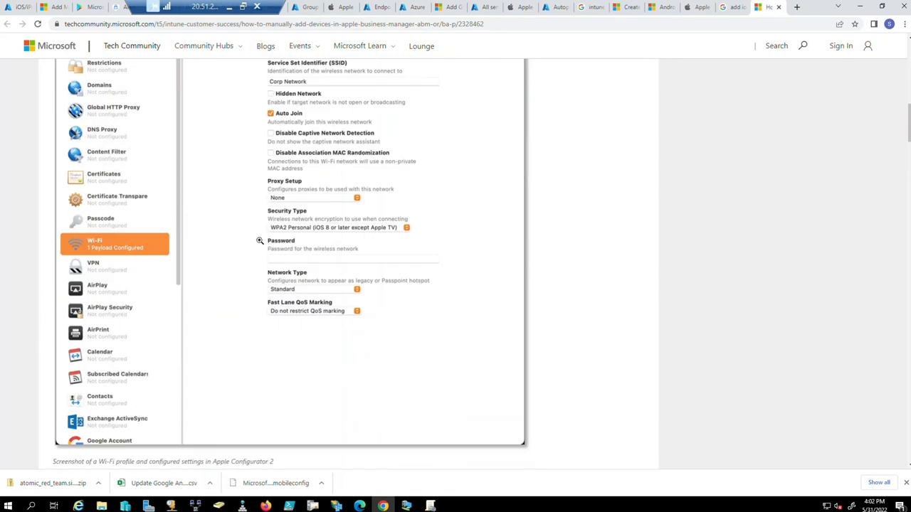
View the "Generate MDM Server URL for Microsoft Endpoint Manager" section and highlight "Apple enrollment" in its navigation path.
scroll(301, 265, "down", 2)
scroll(283, 293, "down", 4)
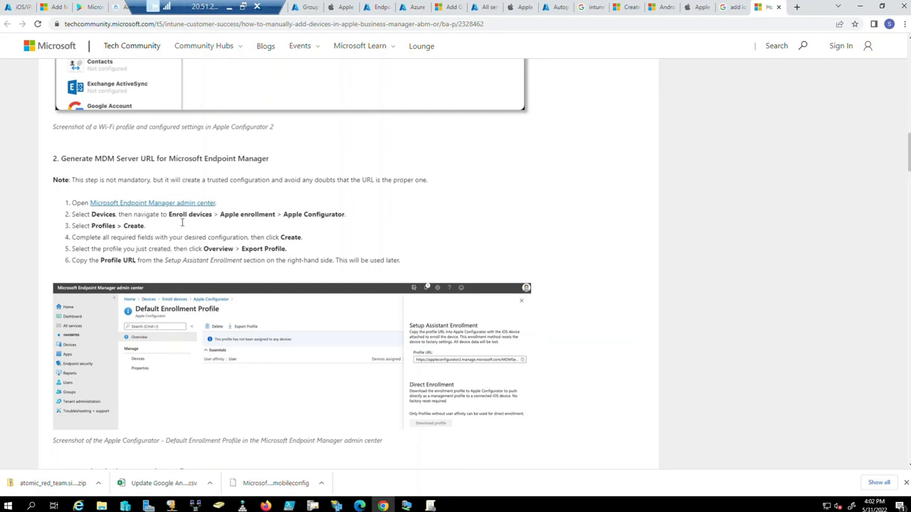
left_click_drag(188, 214, 297, 215)
left_click_drag(224, 216, 280, 216)
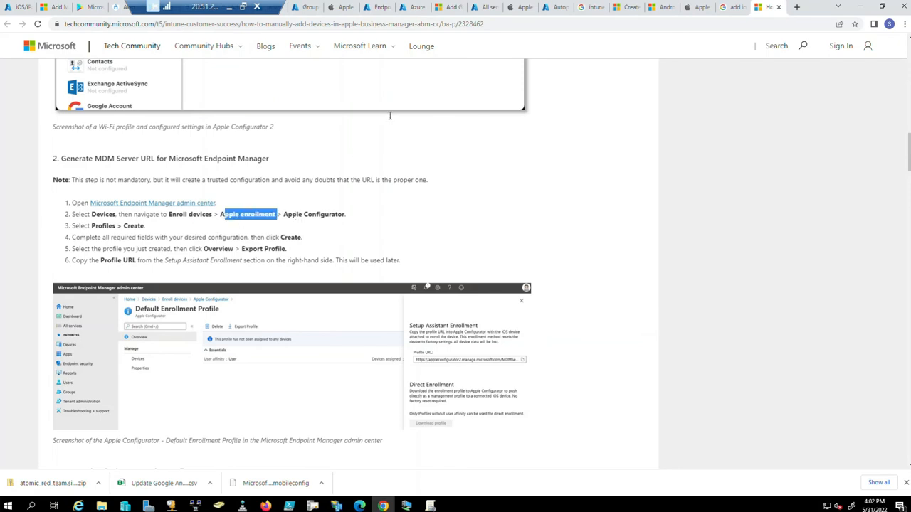
Return to the Endpoint Manager admin center and view Profile 01 among the Apple Configurator enrollment profiles, closing it when done.
left_click(21, 7)
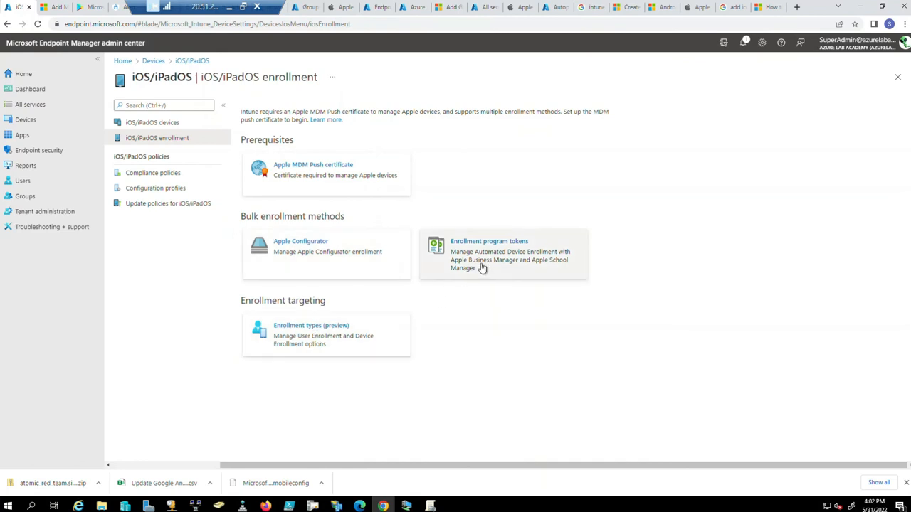
left_click(306, 254)
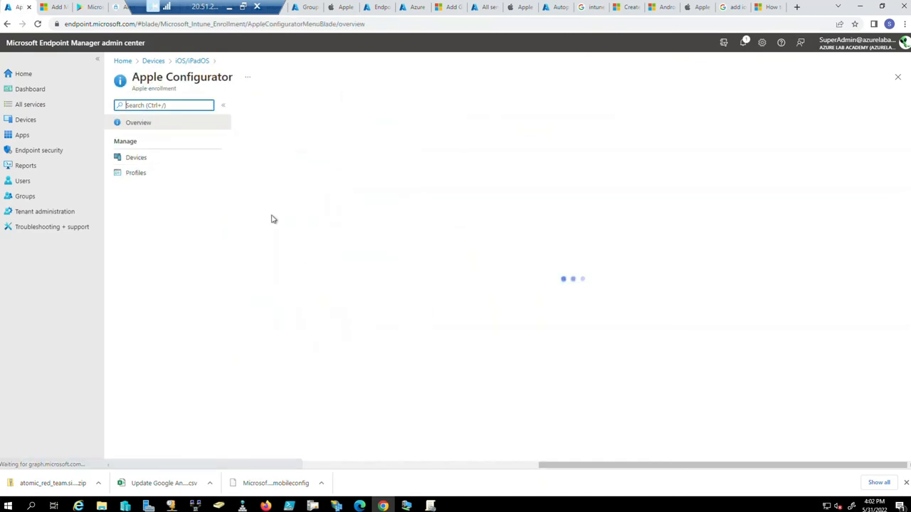
left_click(174, 179)
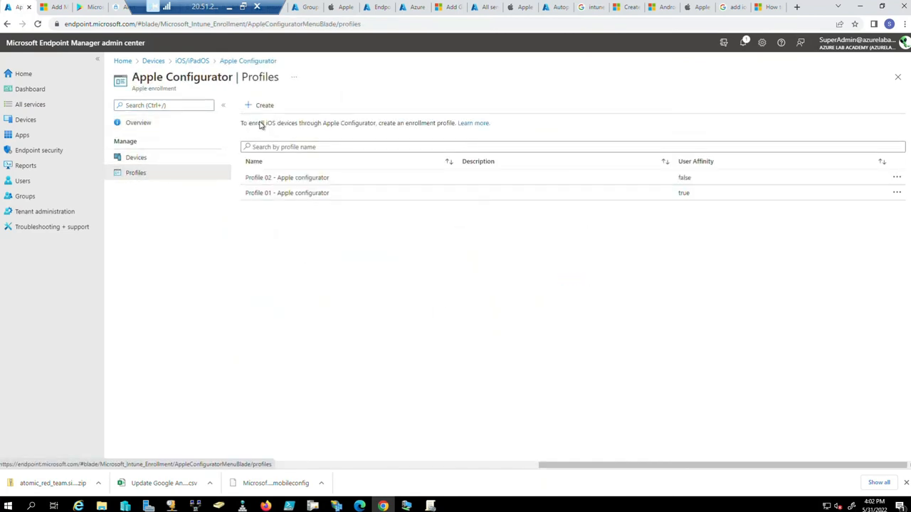
left_click(290, 198)
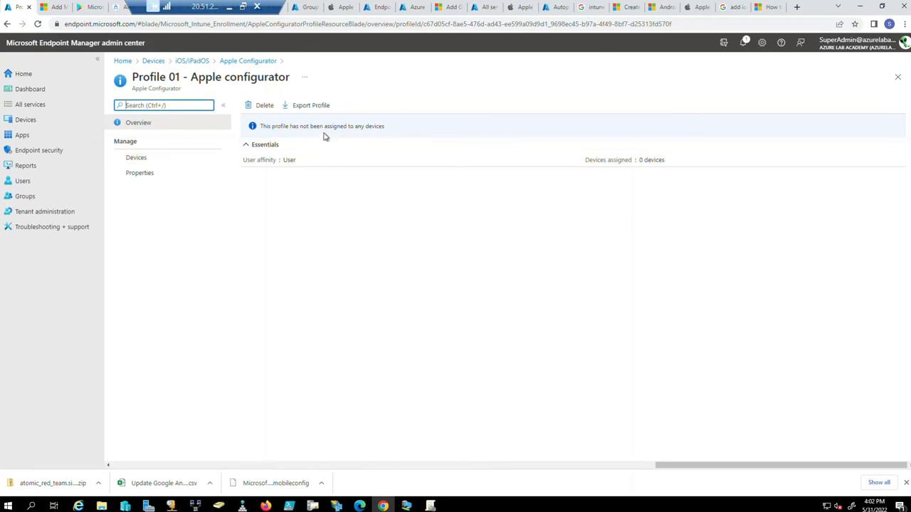
left_click(898, 77)
Start a new Apple Configurator enrollment profile named "test 0111" and proceed to its settings.
left_click(263, 107)
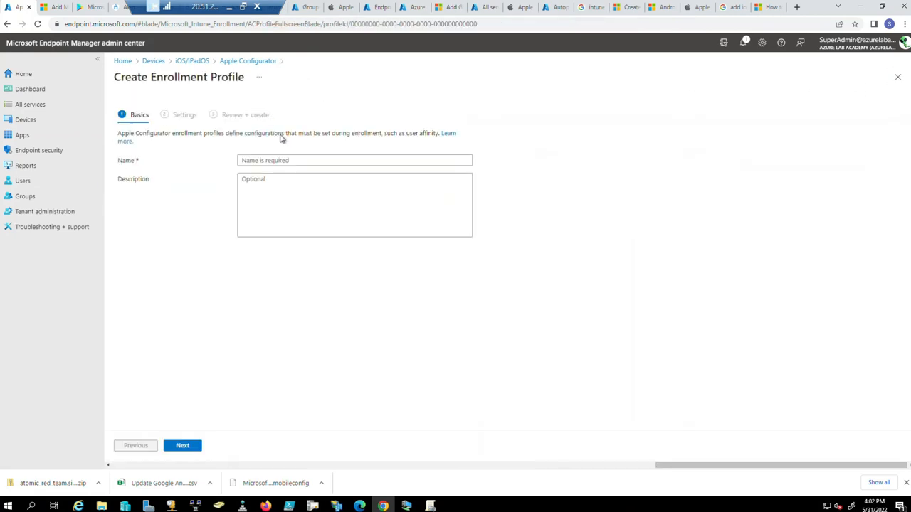
left_click(289, 161)
type("test")
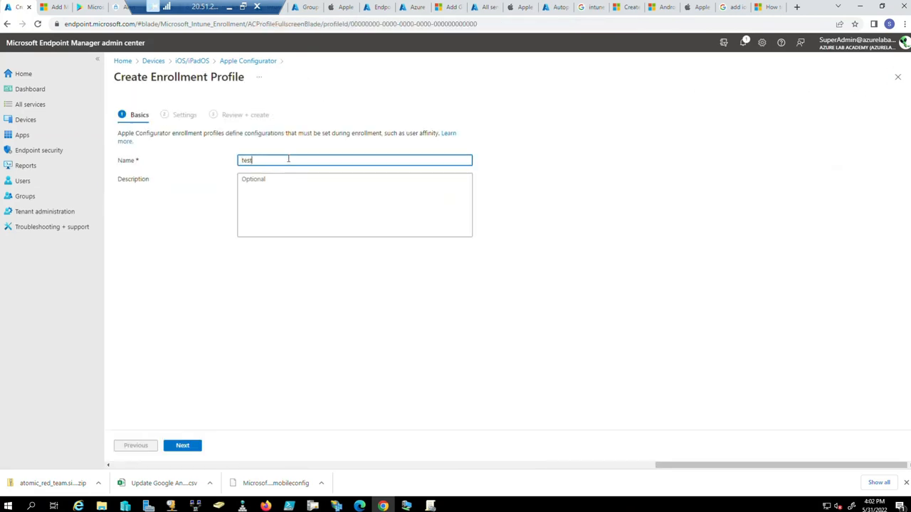
type(" 0111")
left_click(181, 447)
Set the profile's user affinity to "Enroll with user affinity" and the place where users must authenticate to Setup Assistant.
left_click(301, 136)
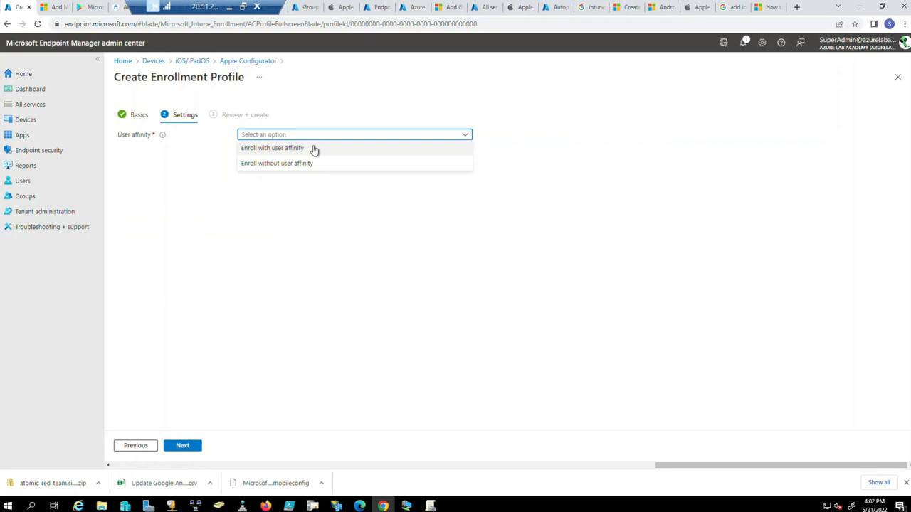
left_click(309, 148)
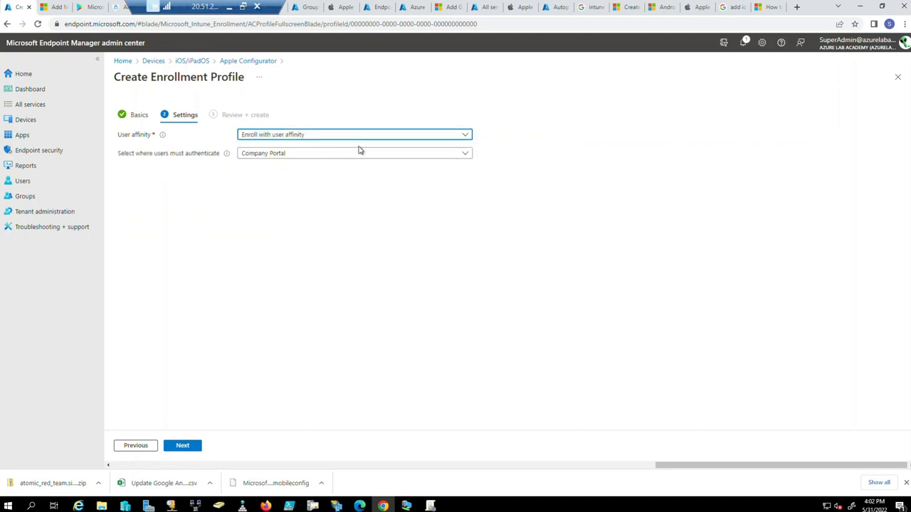
left_click(311, 155)
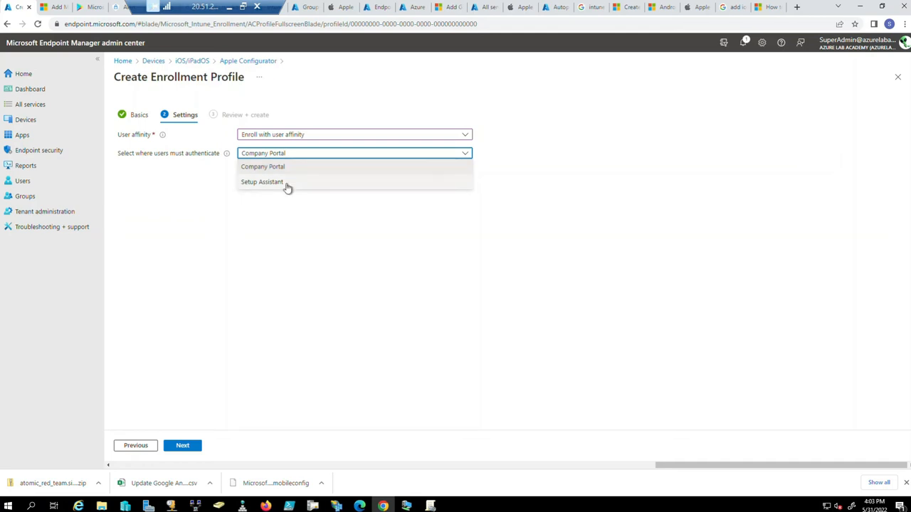
left_click(287, 183)
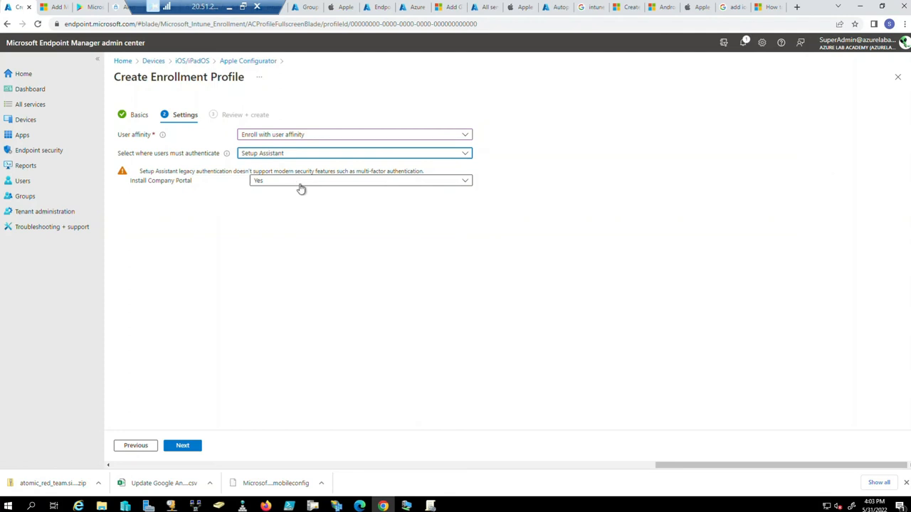
Check the Install Company Portal options, switch user authentication to Company Portal and proceed to the review.
left_click(355, 183)
left_click(355, 184)
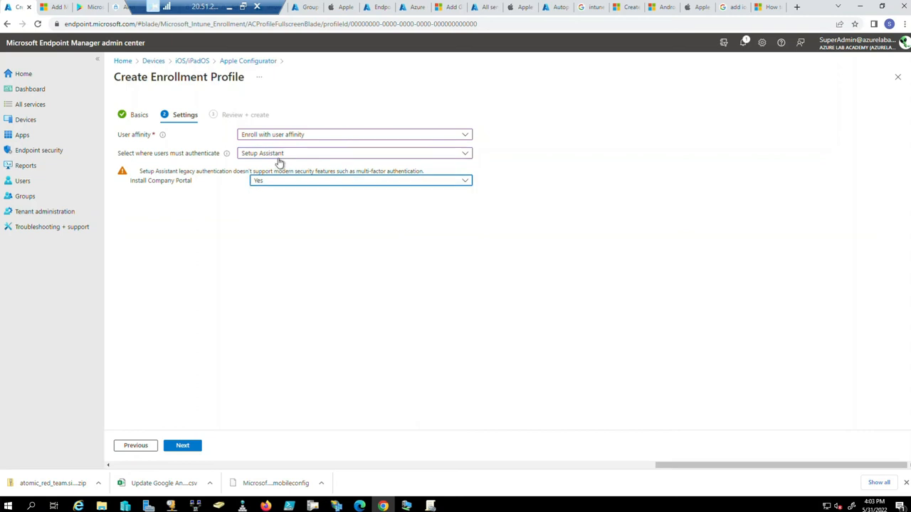
left_click(278, 157)
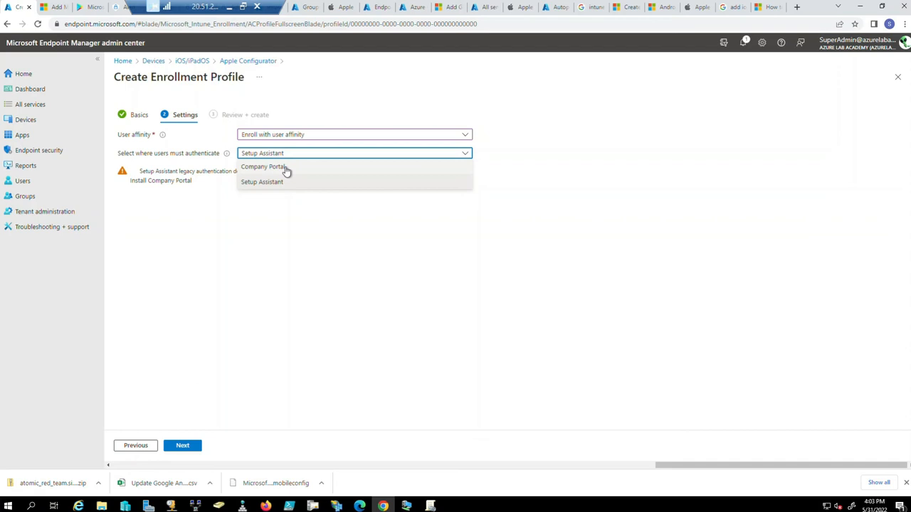
left_click(286, 168)
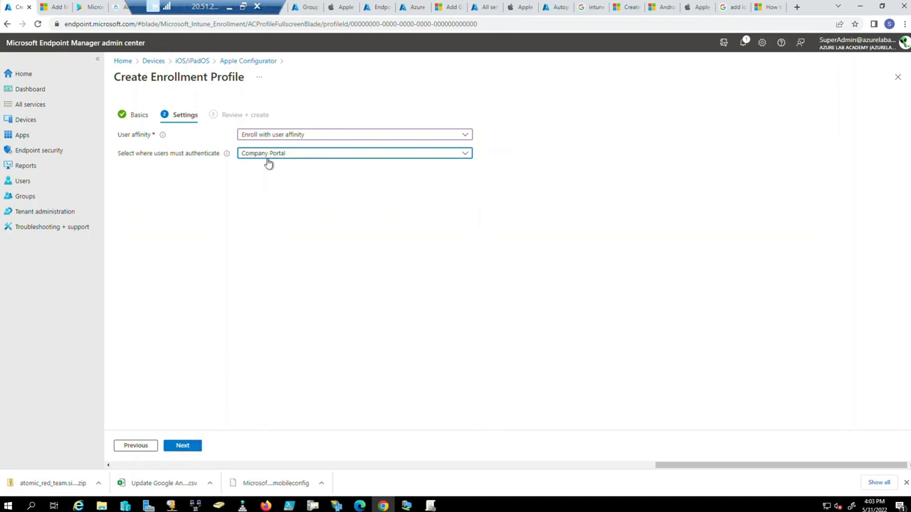
left_click(193, 450)
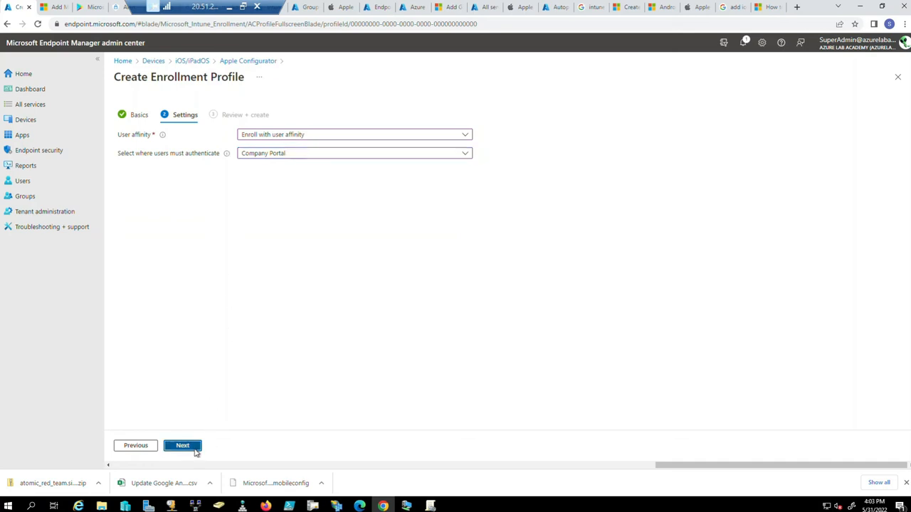
Return to the profile settings, choose "Enroll without user affinity" and review the summary.
left_click(142, 447)
left_click(318, 138)
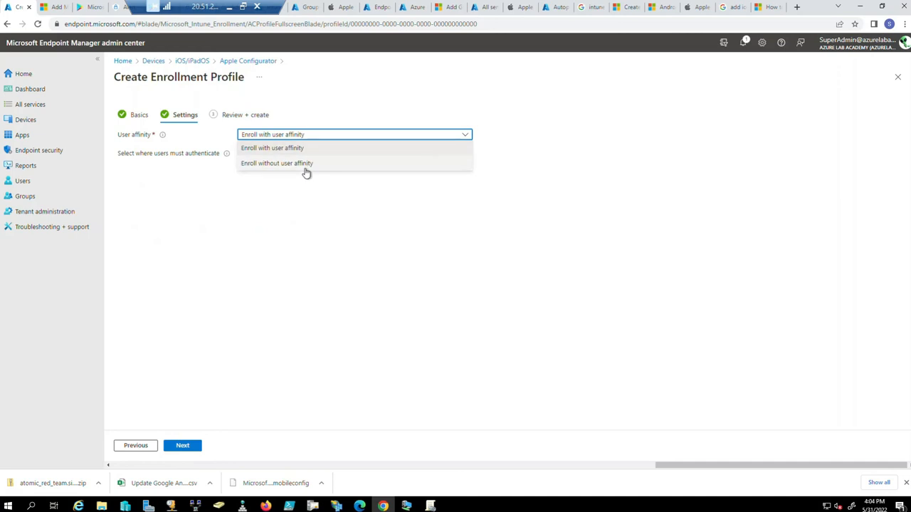
left_click(306, 169)
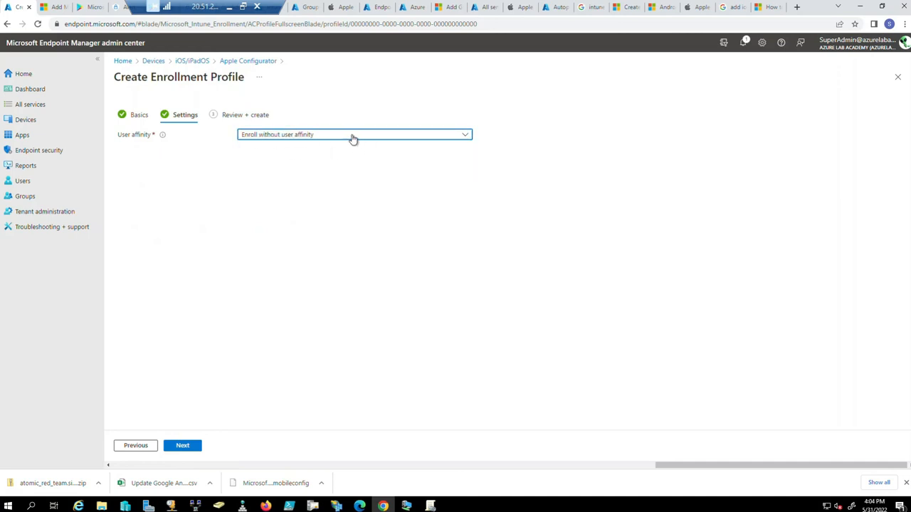
left_click(186, 449)
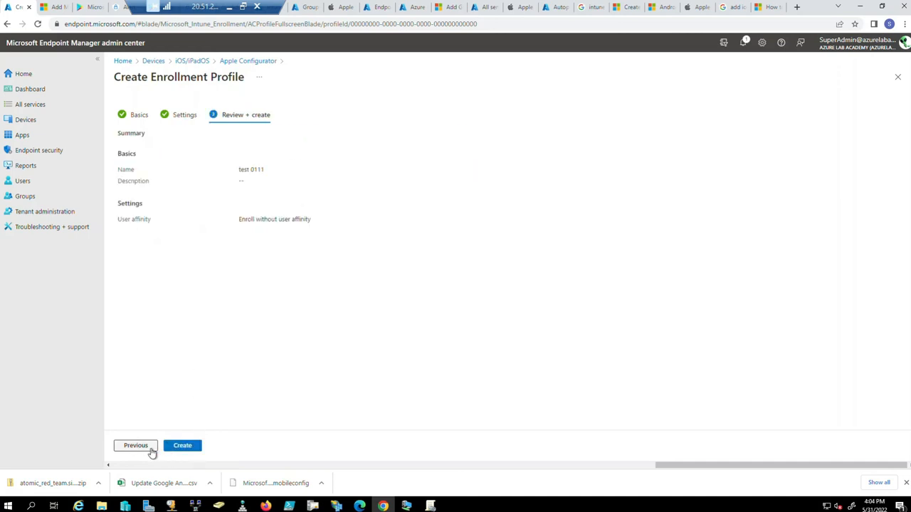
Go back through the draft profile's pages and set its user affinity to "Enroll with user affinity".
left_click(148, 450)
left_click(146, 448)
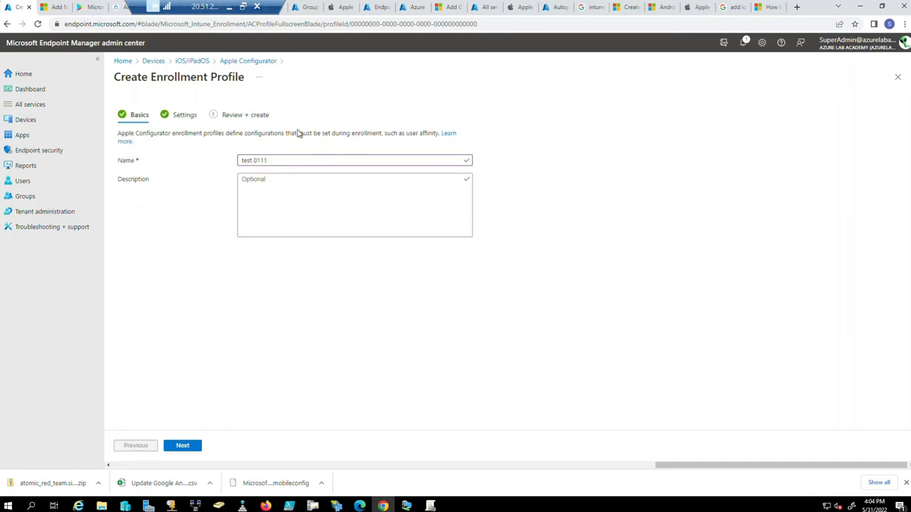
left_click(194, 442)
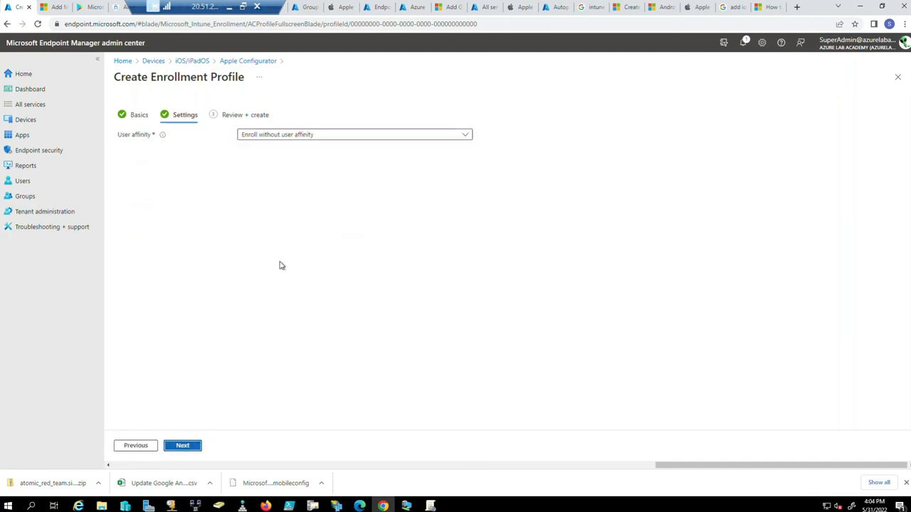
left_click(311, 136)
left_click(310, 137)
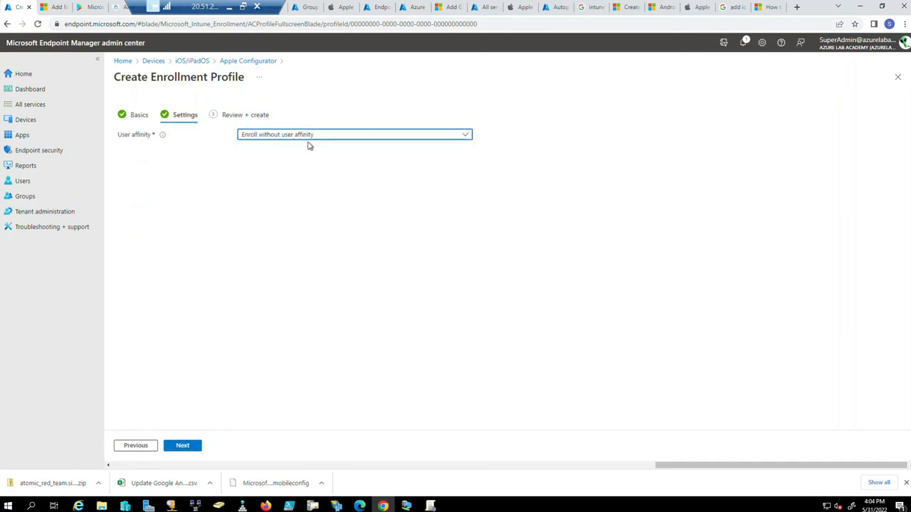
left_click(305, 137)
left_click(302, 149)
Set the authentication location to Setup Assistant and Install Company Portal to No.
left_click(284, 153)
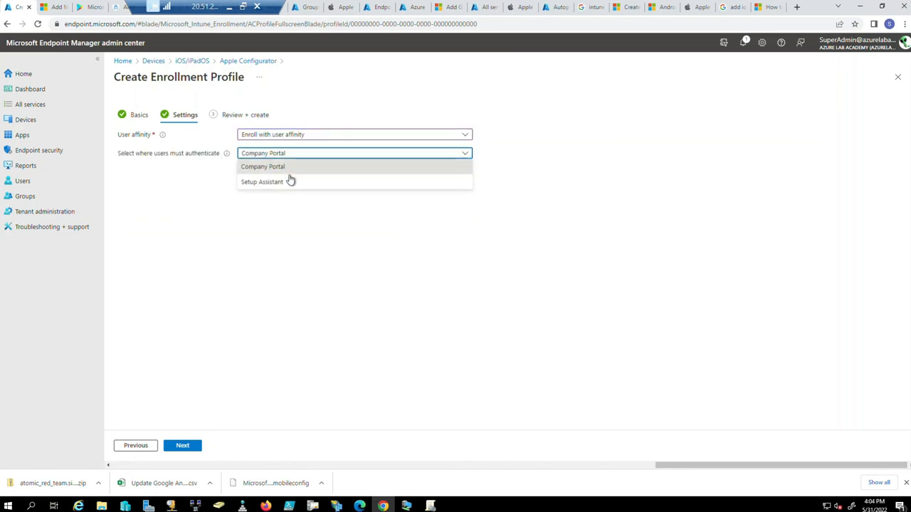
left_click(290, 185)
left_click(288, 184)
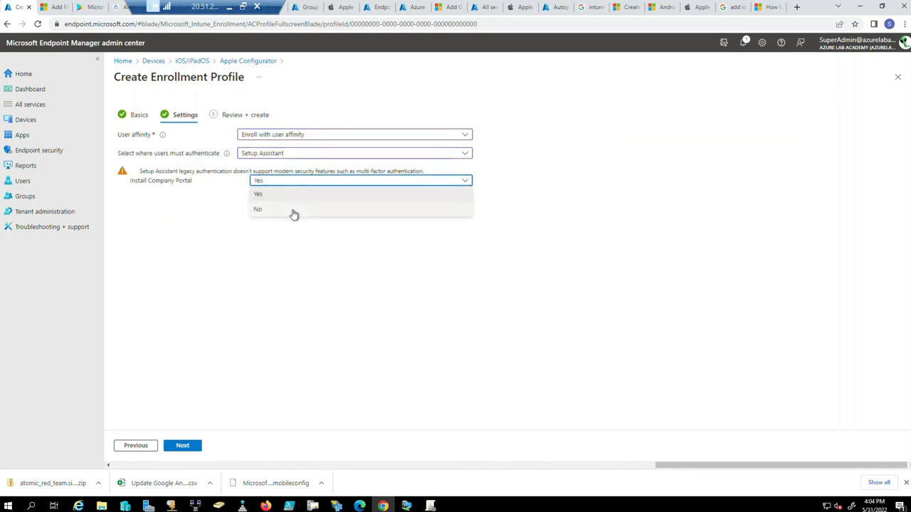
left_click(292, 208)
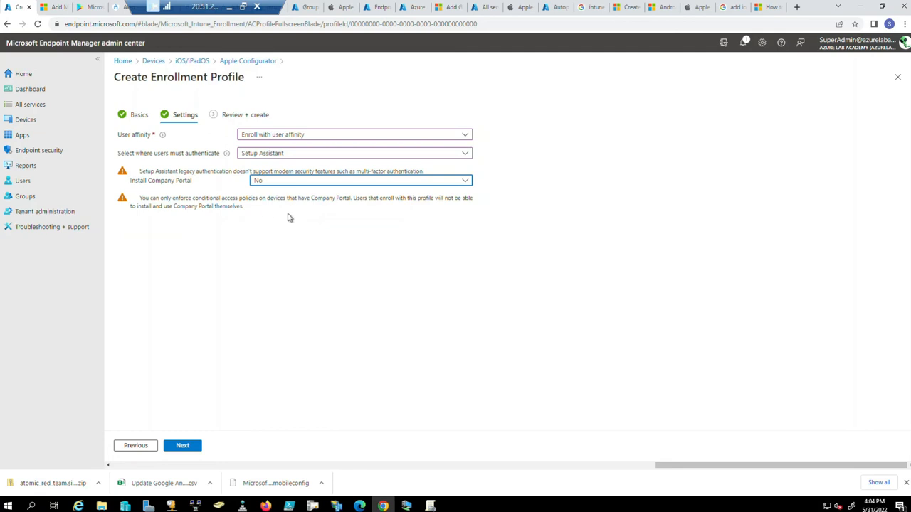
Discard the unsaved enrollment profile and return to the Apple Configurator profile list.
left_click(896, 79)
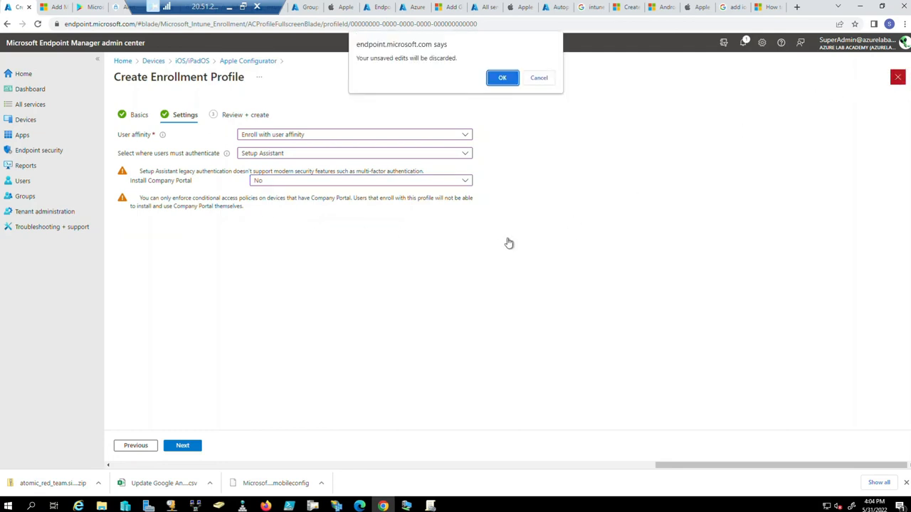
left_click(501, 78)
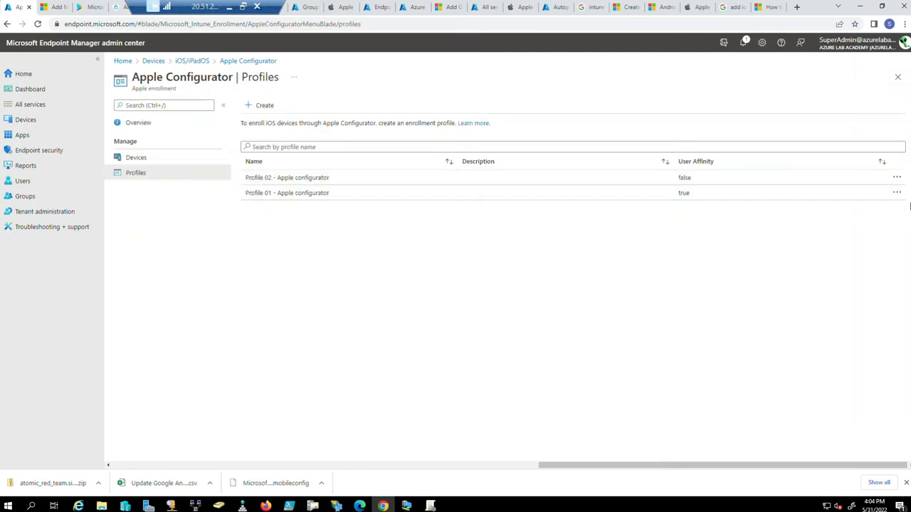
left_click(897, 193)
left_click(569, 240)
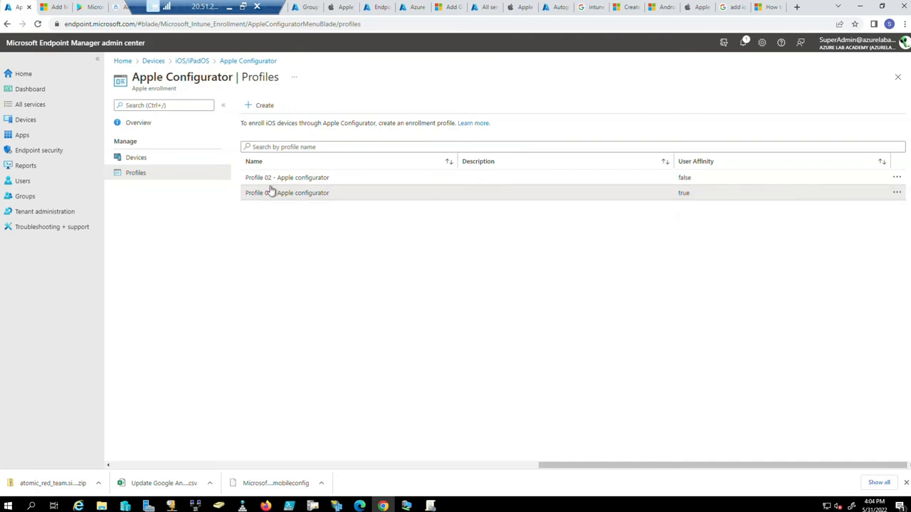
Open the export options of Profile 01 - Apple configurator and copy its Setup Assistant enrollment profile URL.
left_click(280, 195)
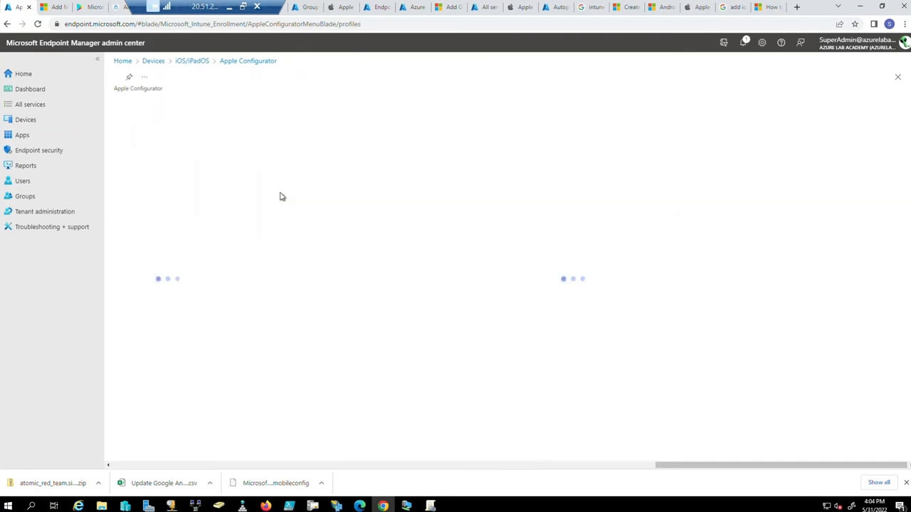
left_click(316, 106)
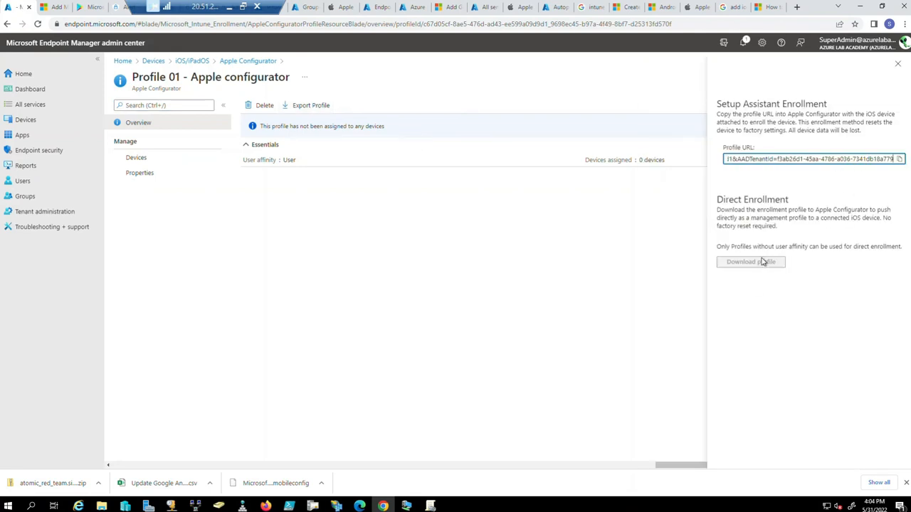
left_click(900, 158)
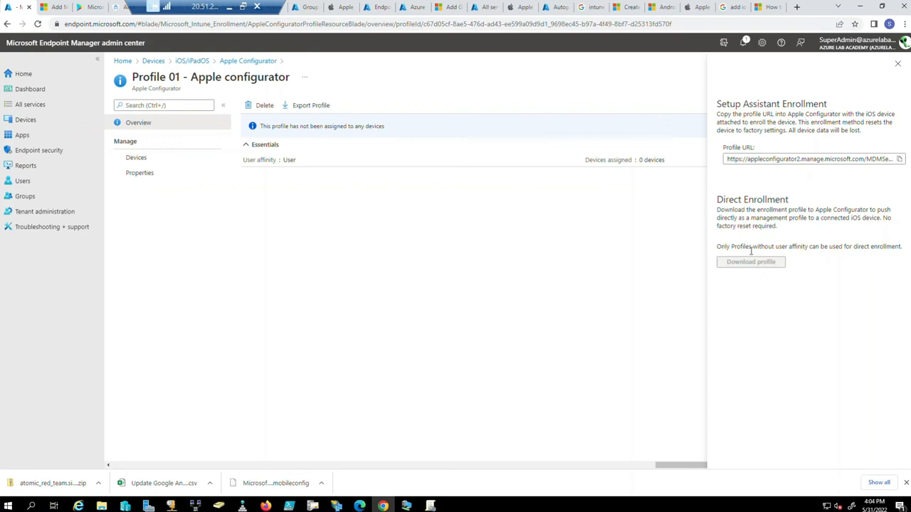
Switch to the Tech Community article and view the MDM server URL steps with the Default Enrollment Profile screenshot.
left_click(228, 7)
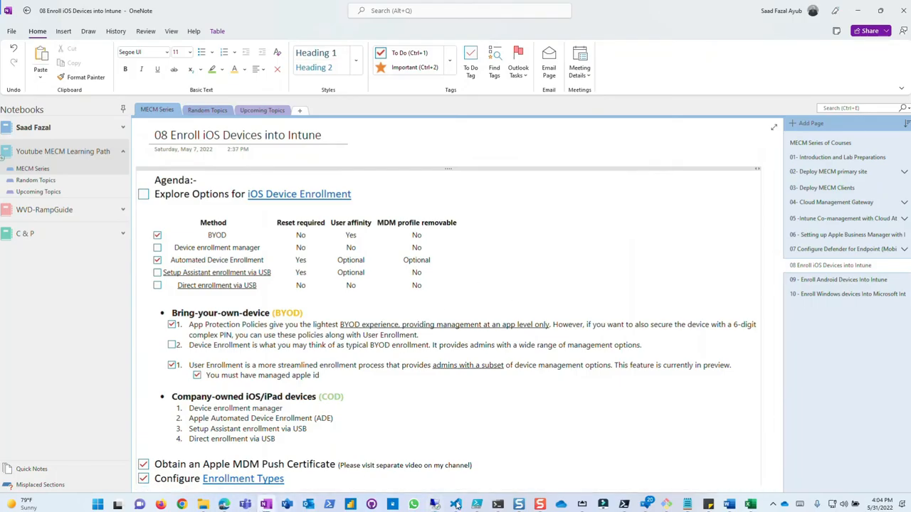
left_click(353, 504)
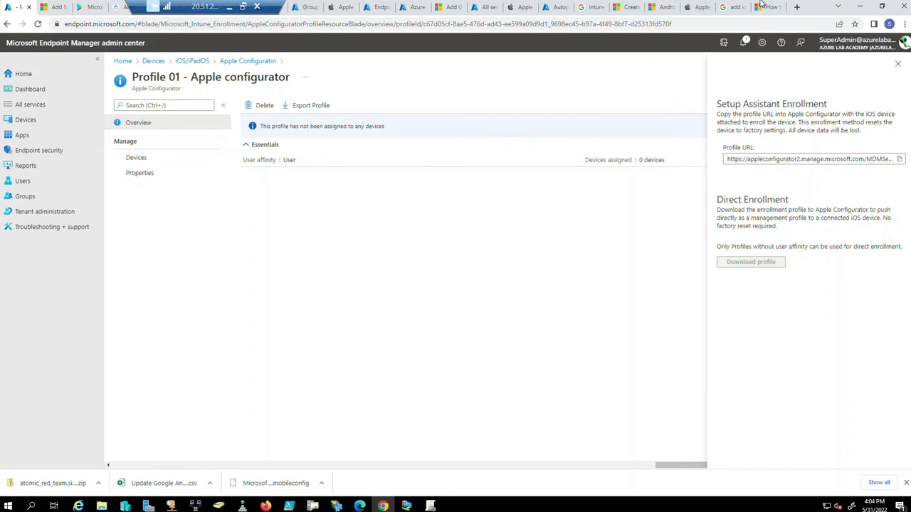
left_click(763, 7)
scroll(400, 387, "down", 1)
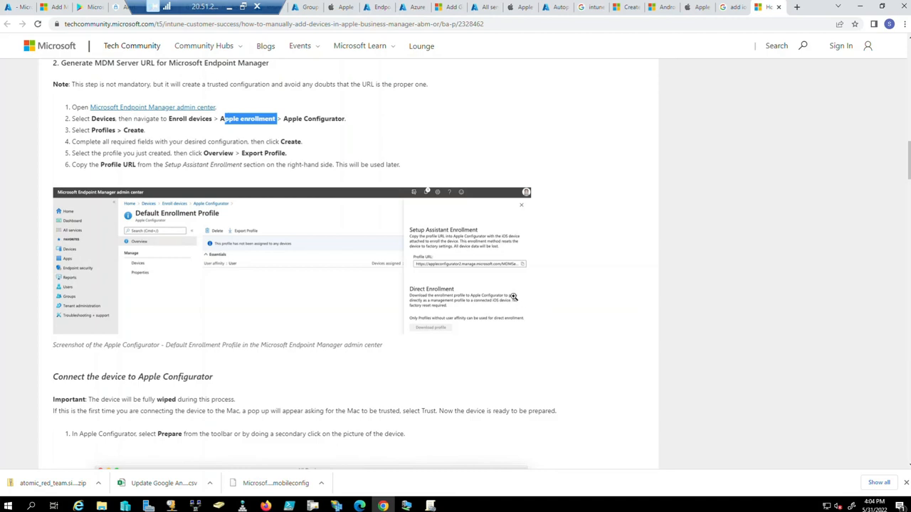
Examine the "Connect the device to Apple Configurator" section, highlighting part of its device wipe warning.
scroll(498, 296, "down", 3)
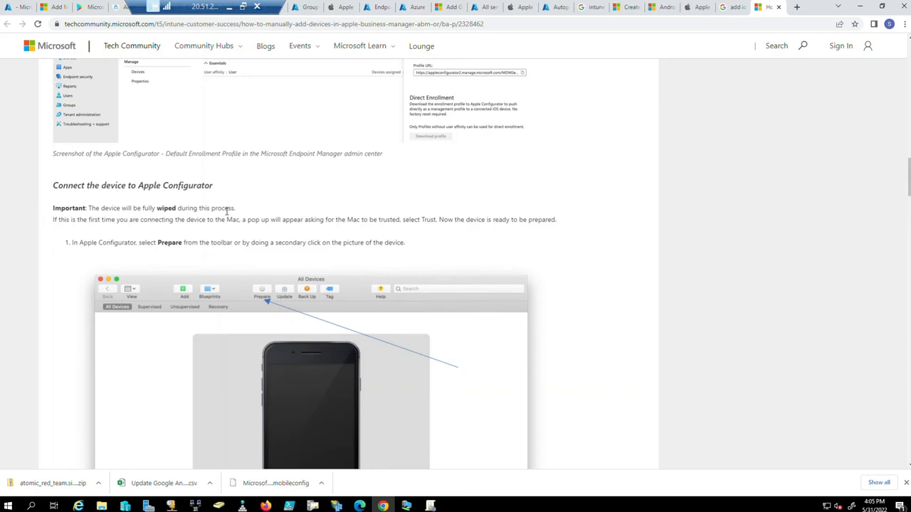
left_click_drag(86, 212, 131, 214)
left_click(77, 234)
scroll(176, 249, "down", 2)
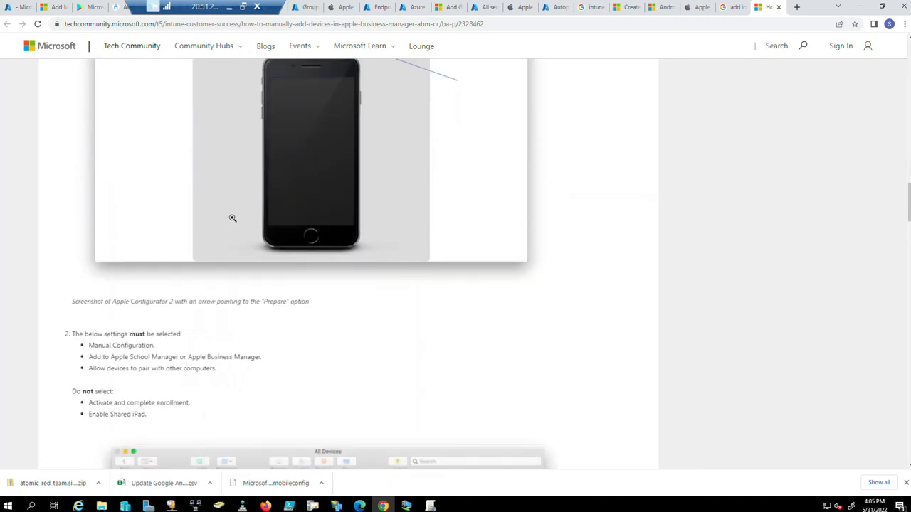
scroll(233, 218, "down", 4)
scroll(234, 218, "up", 5)
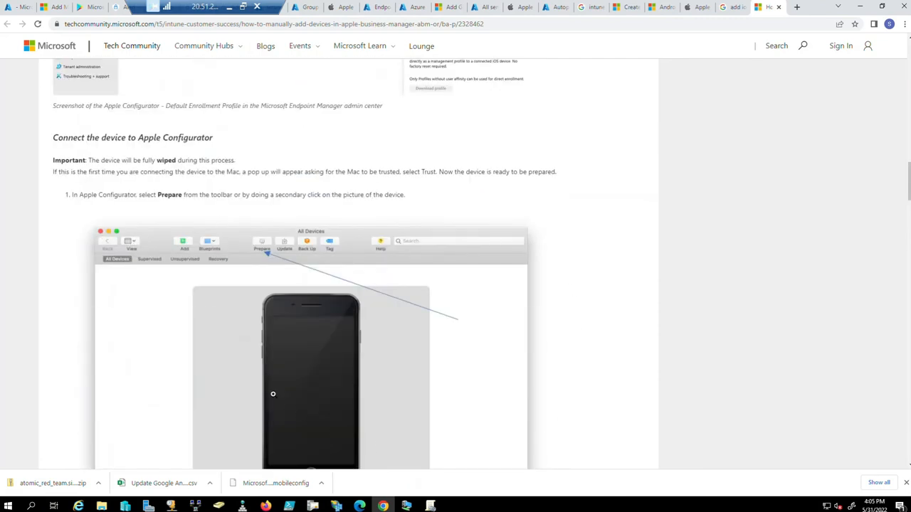
Read which Prepare Devices settings must and must not be selected, and view the matching Apple Configurator screenshot.
scroll(269, 307, "down", 3)
scroll(288, 326, "down", 3)
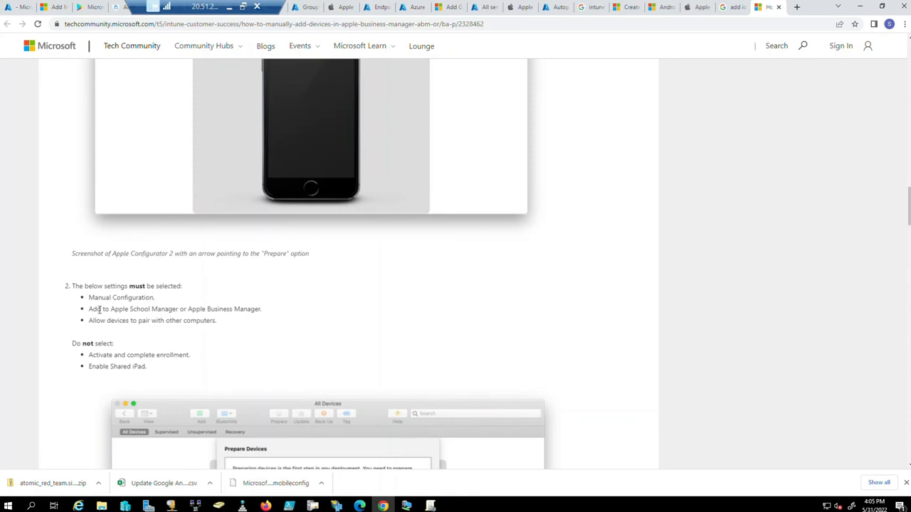
scroll(107, 299, "down", 1)
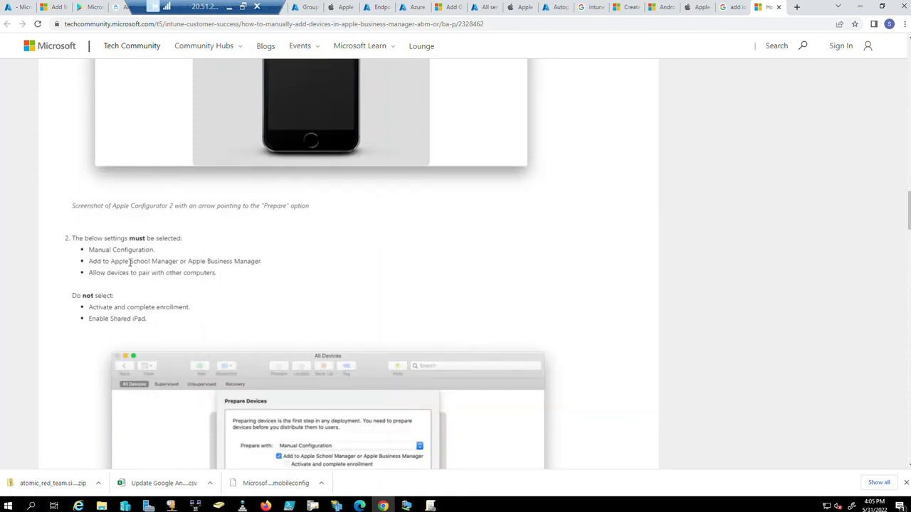
scroll(130, 264, "down", 1)
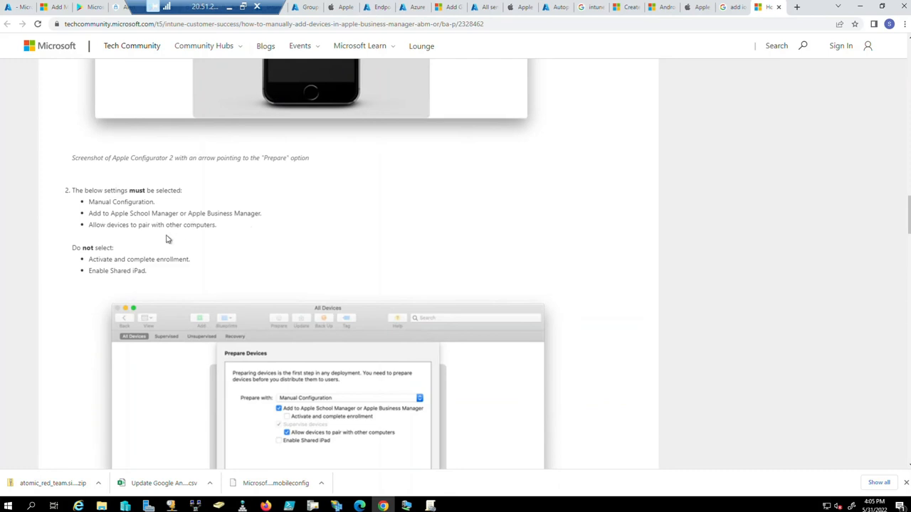
scroll(154, 239, "down", 1)
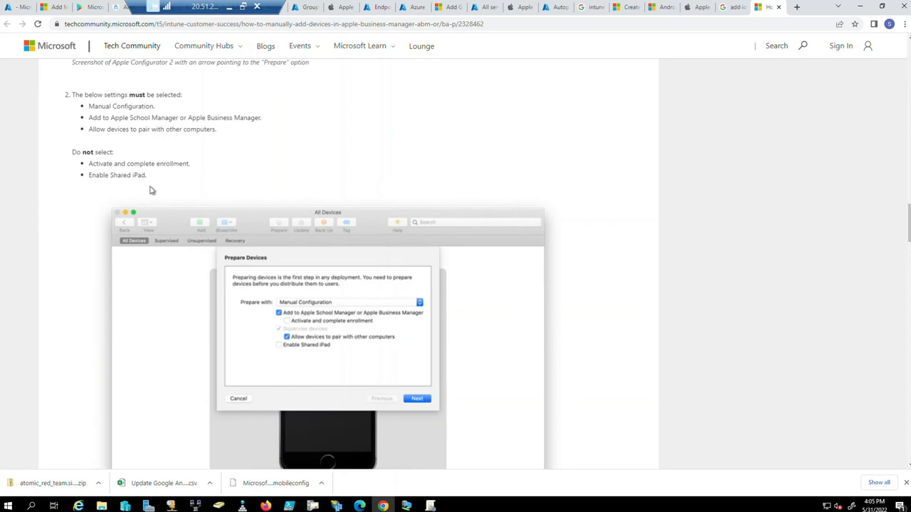
Examine the article's step on creating a new MDM server, including its name, example URL and the note on skipping the dedicated URL.
scroll(168, 196, "down", 1)
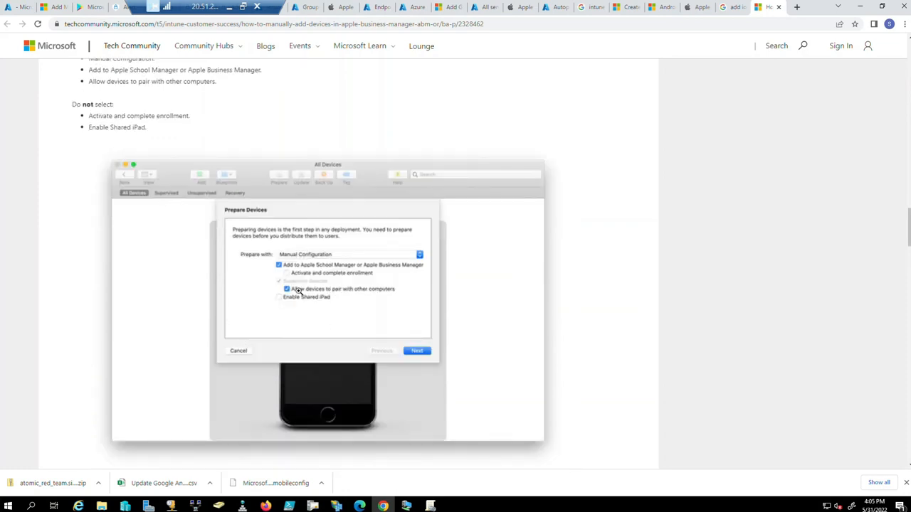
scroll(351, 326, "down", 7)
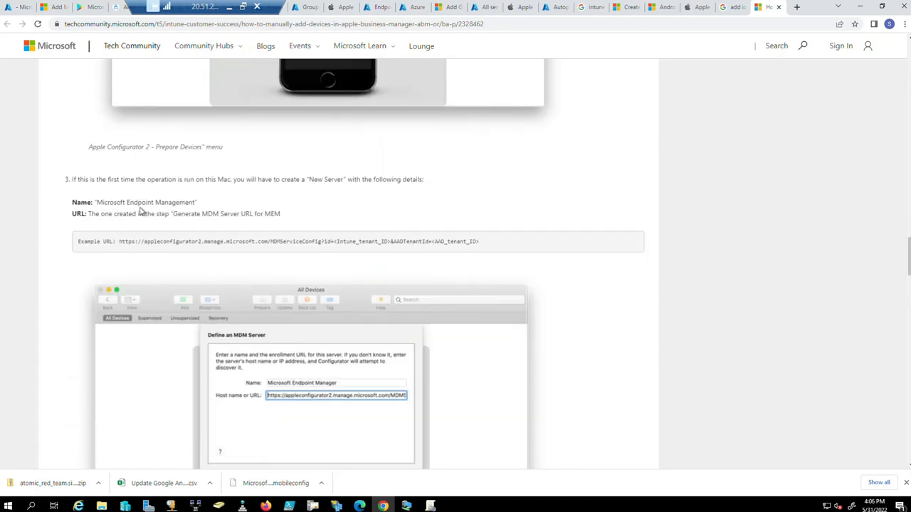
scroll(192, 224, "up", 4)
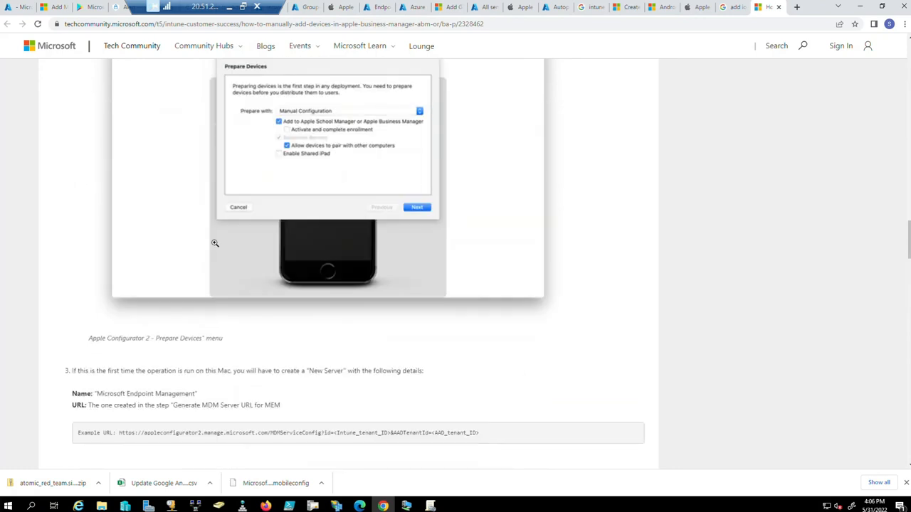
scroll(216, 245, "down", 6)
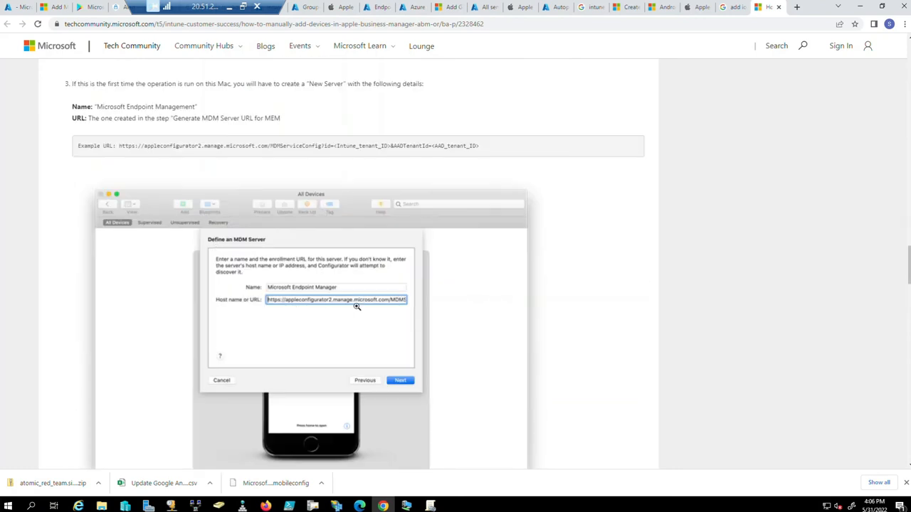
scroll(321, 299, "down", 7)
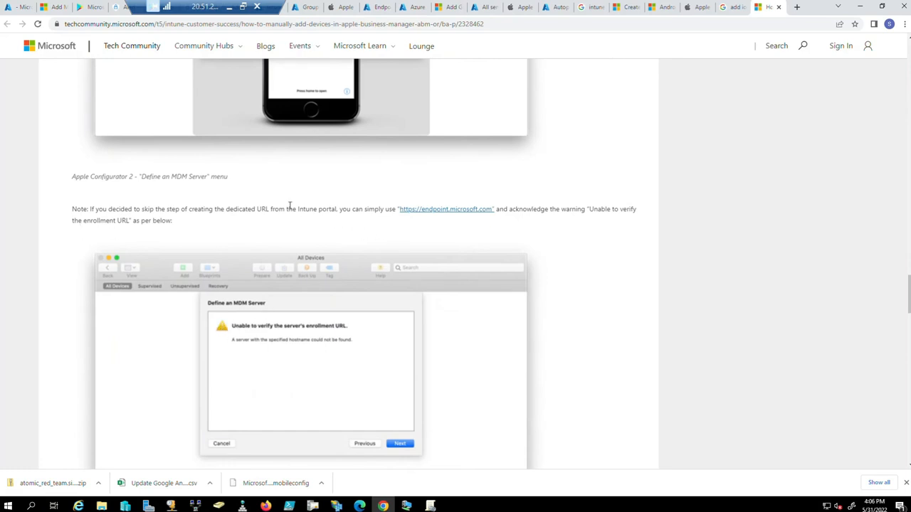
scroll(441, 259, "down", 3)
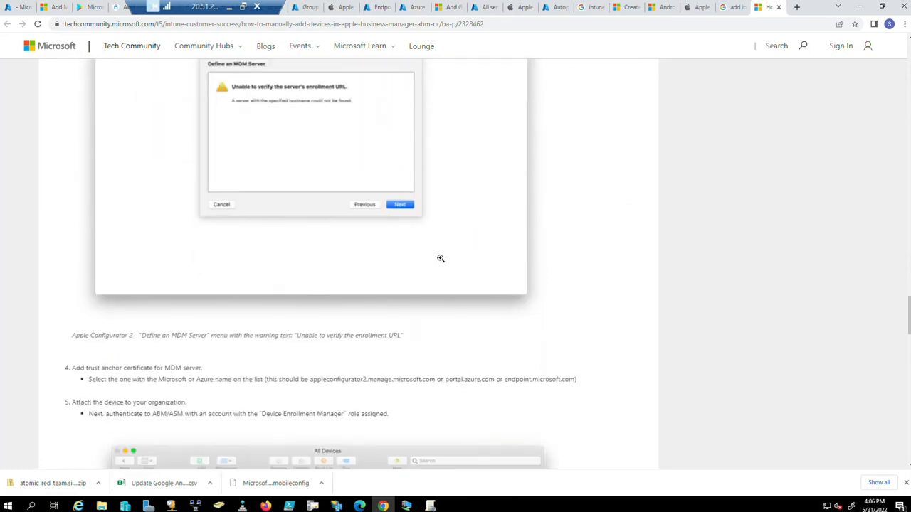
scroll(277, 149, "up", 2)
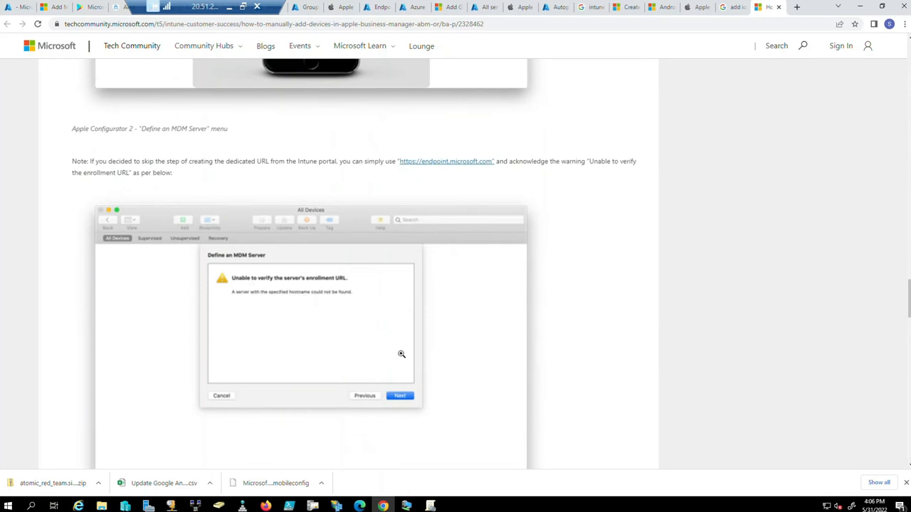
Read the trust certificate and organization attachment steps, highlighting part of the ABM/ASM authentication instruction.
scroll(412, 406, "down", 5)
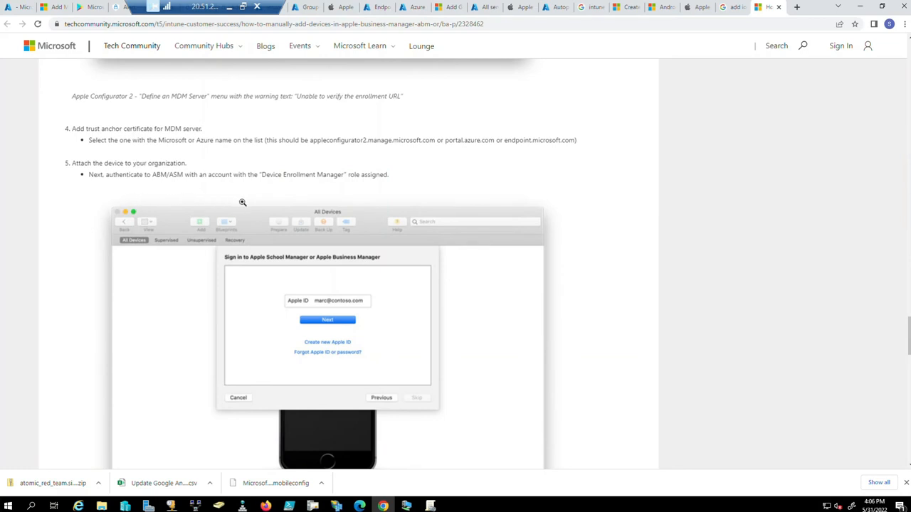
left_click_drag(92, 177, 176, 176)
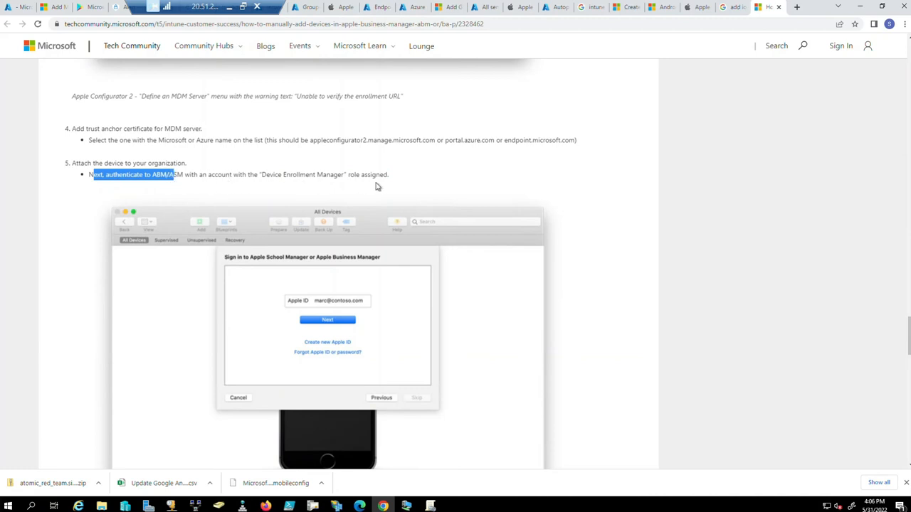
scroll(374, 193, "down", 2)
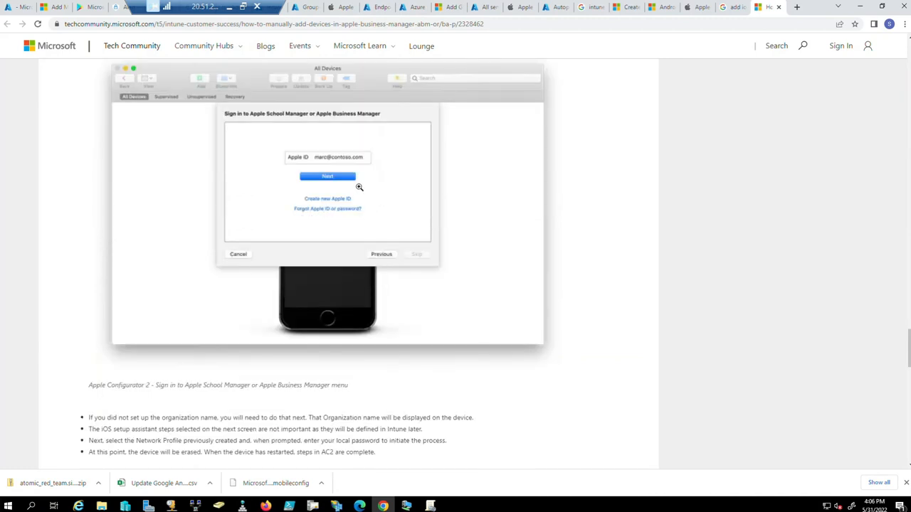
scroll(343, 189, "down", 1)
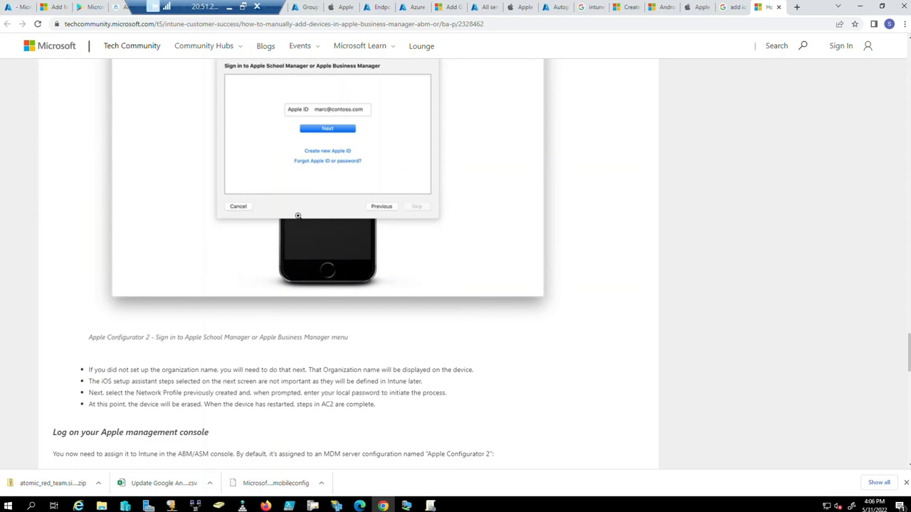
scroll(226, 312, "down", 1)
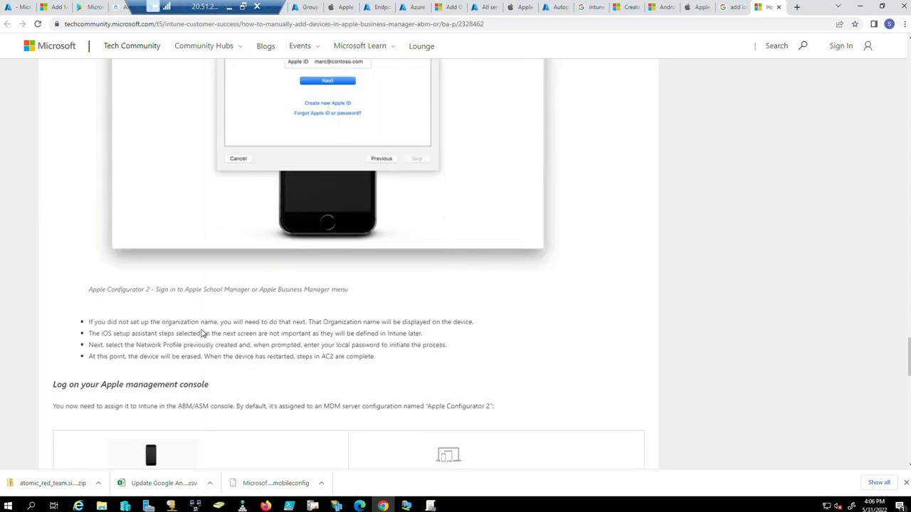
Read how to reassign devices in the Apple management console and synchronize them in the Microsoft Endpoint Manager admin center.
scroll(191, 328, "down", 5)
scroll(274, 242, "up", 3)
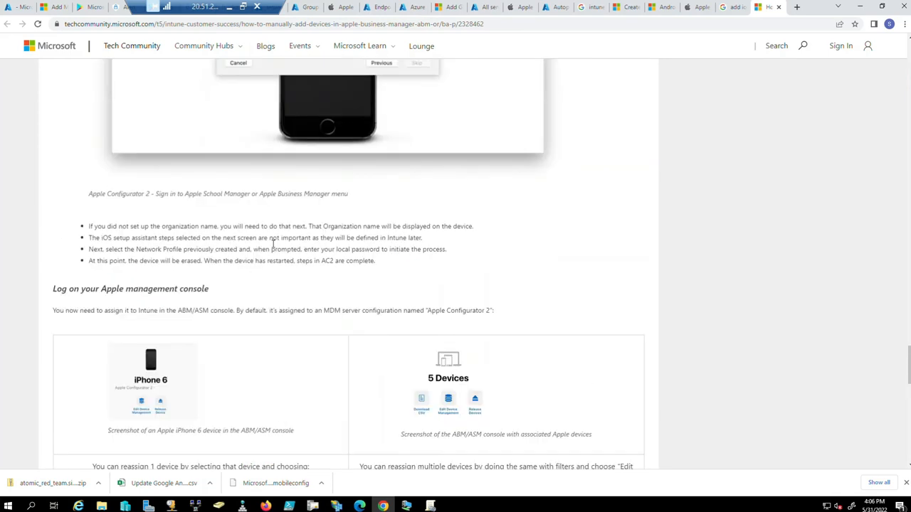
scroll(288, 261, "down", 6)
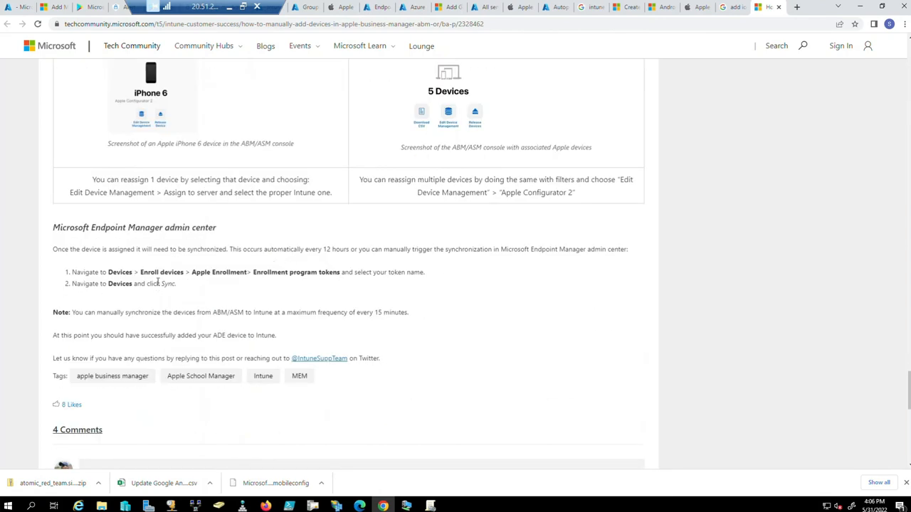
scroll(157, 283, "down", 4)
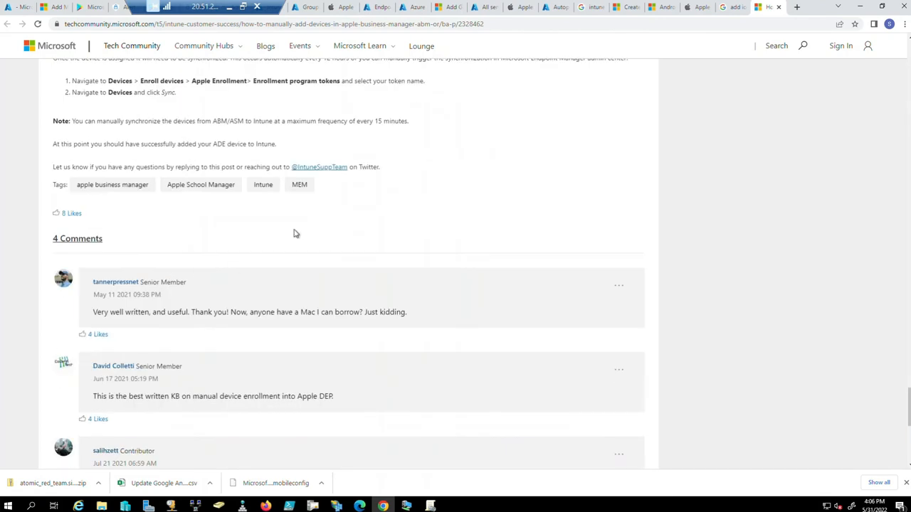
Switch to Apple Business Manager and unassign the iPhone XS from its current MDM server.
left_click(702, 6)
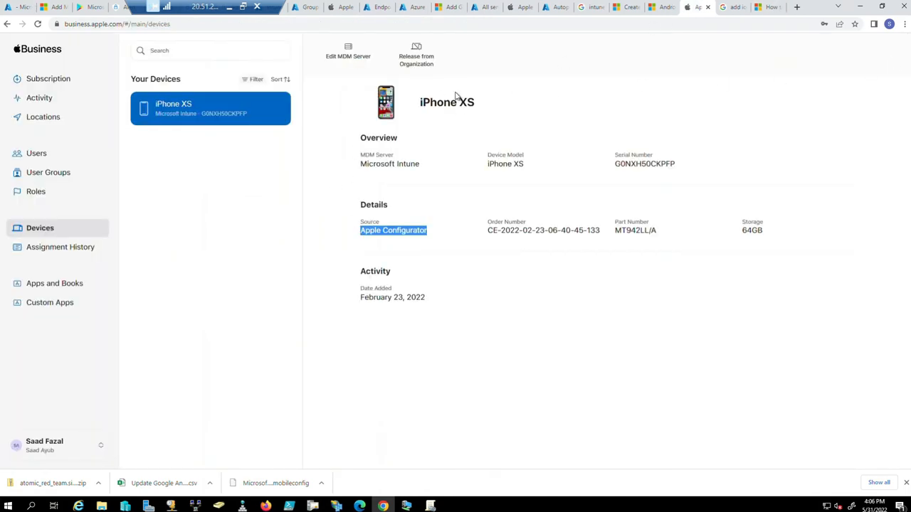
left_click(48, 234)
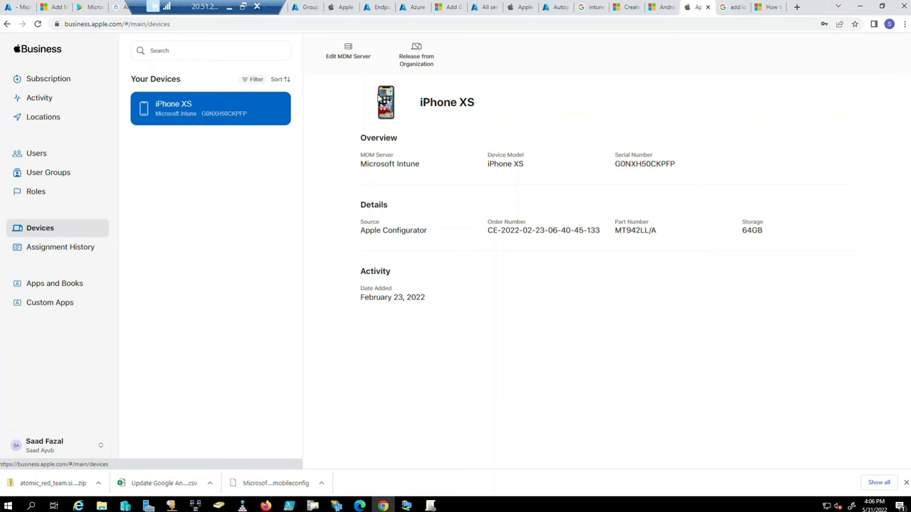
left_click(348, 50)
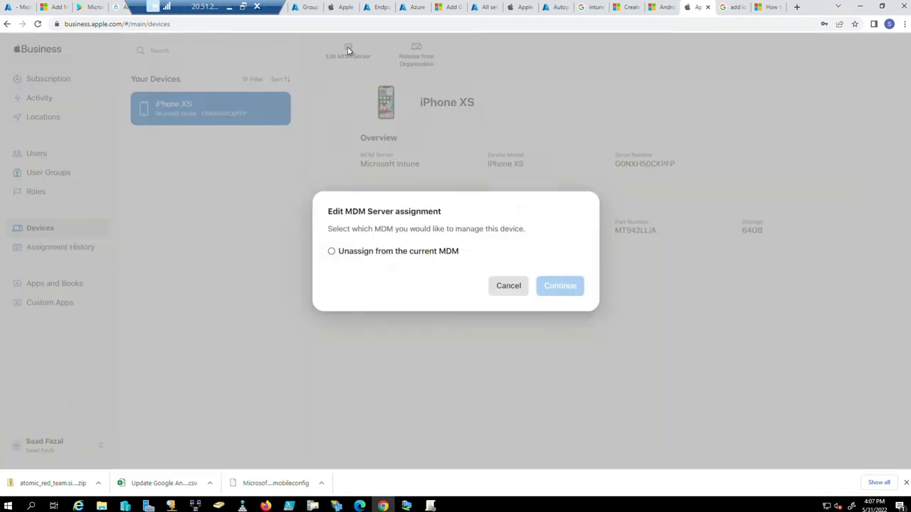
left_click(364, 256)
left_click(572, 293)
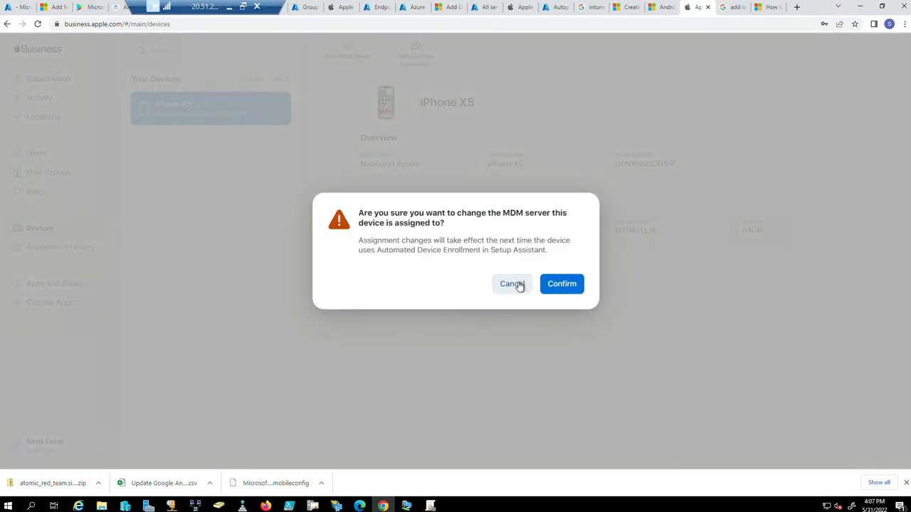
left_click(573, 286)
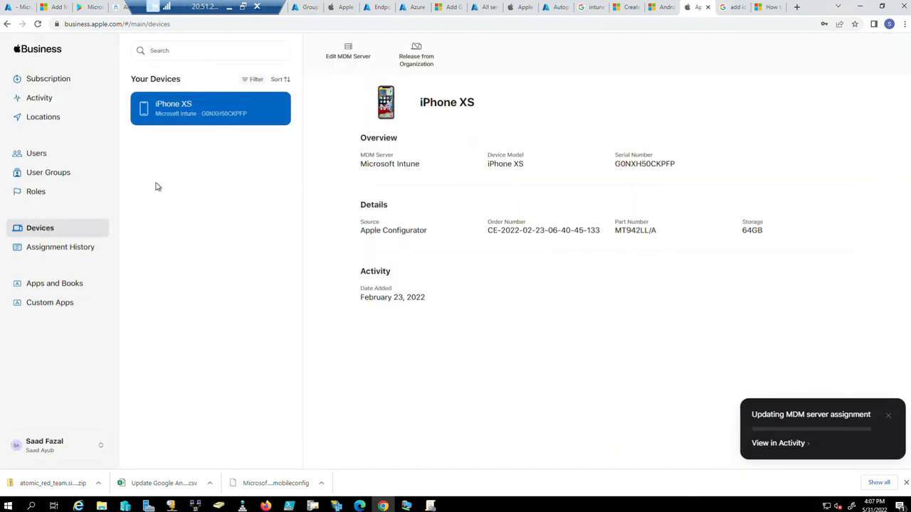
Refresh the device list by revisiting Devices and highlight the MDM Server value in the iPhone XS overview.
left_click(55, 247)
left_click(50, 230)
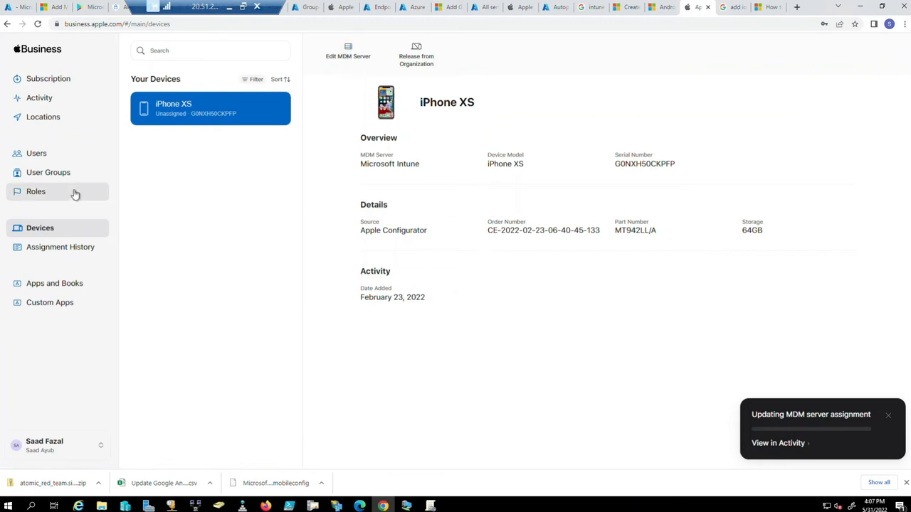
left_click(43, 192)
left_click(39, 230)
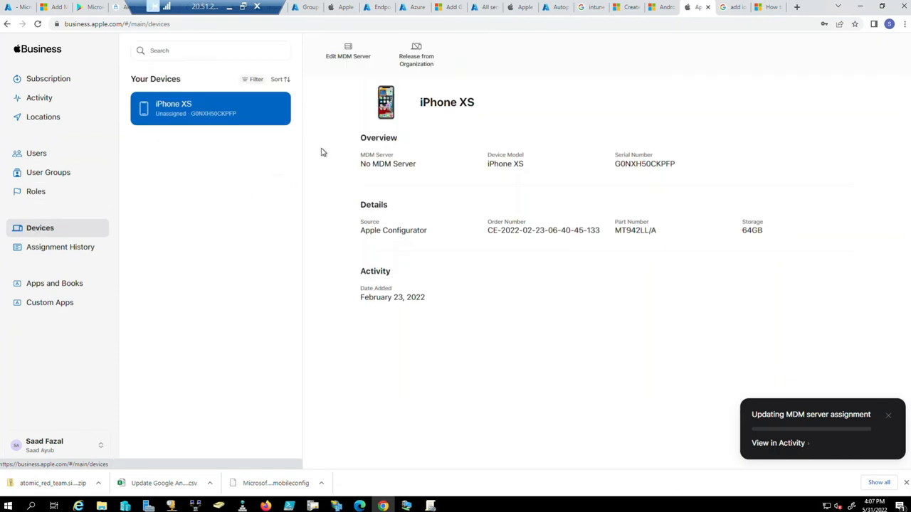
left_click_drag(417, 164, 354, 164)
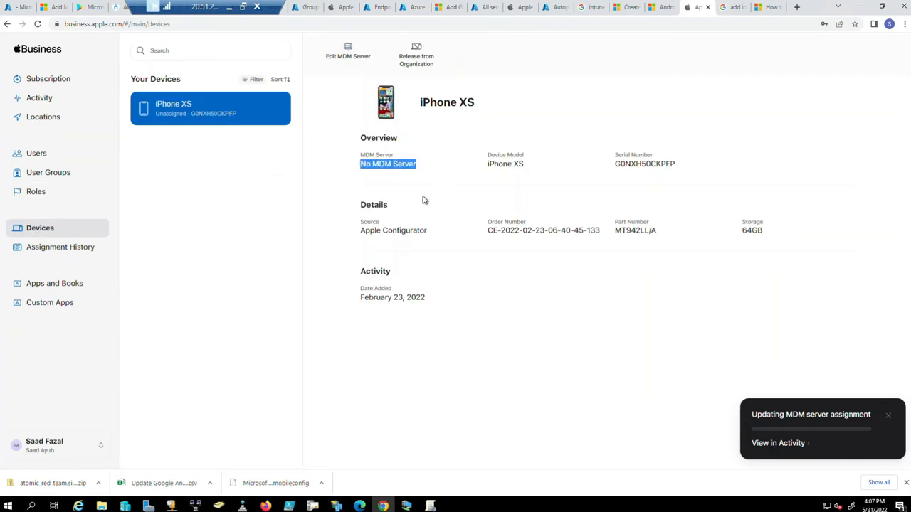
Assign the iPhone XS to the Microsoft Intune MDM server, then reload the page and reopen the device's details.
left_click(350, 55)
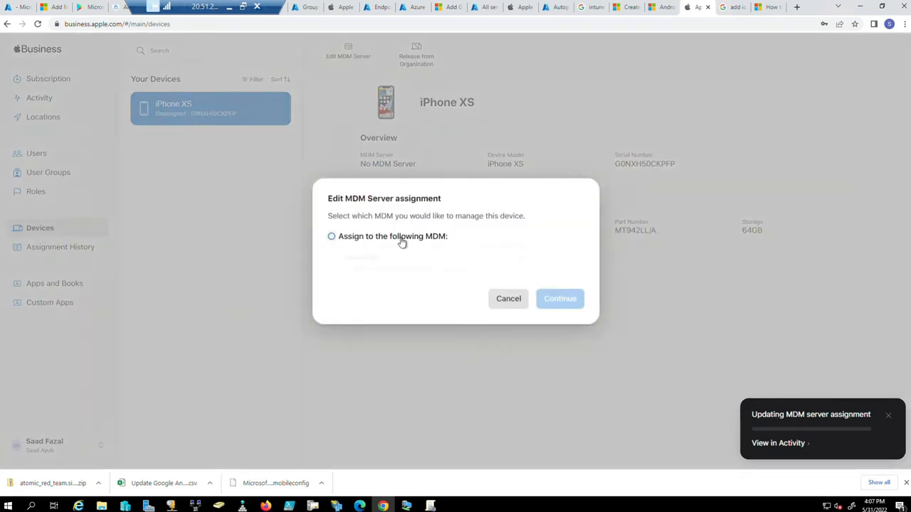
left_click(400, 242)
left_click(401, 259)
left_click(401, 283)
left_click(565, 304)
left_click(562, 285)
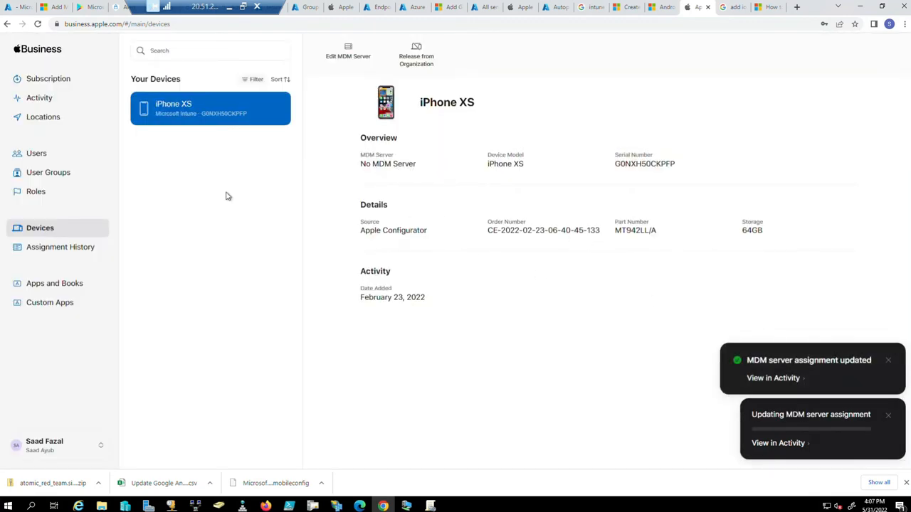
left_click(38, 24)
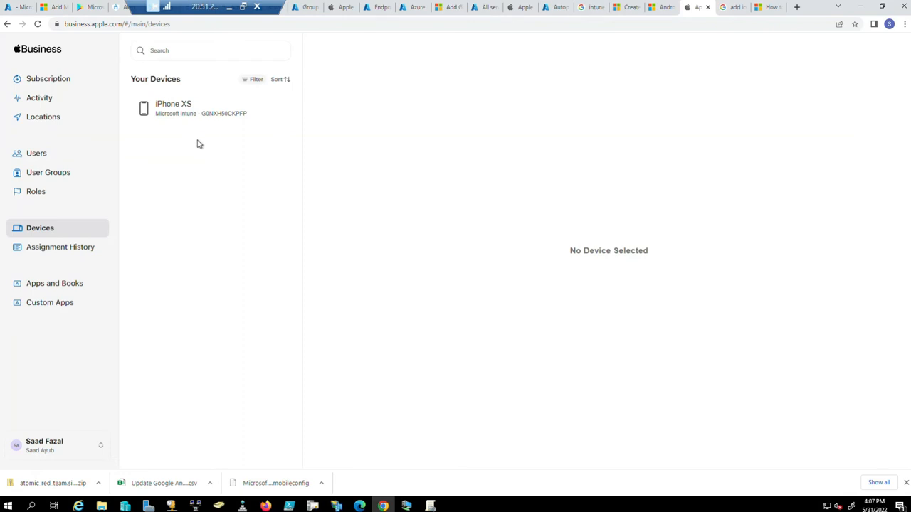
left_click(170, 116)
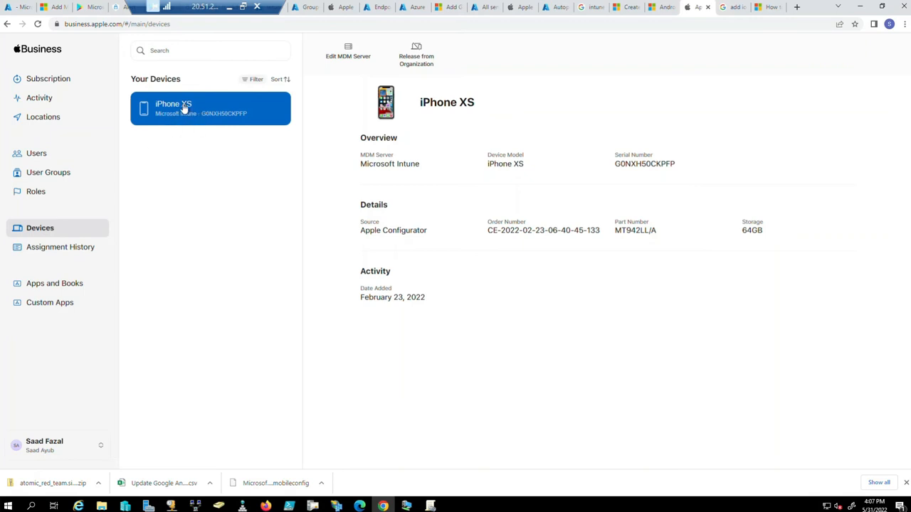
Start a new MDM server in the Apple Business Manager preferences and name it Intune MDM.
left_click(55, 452)
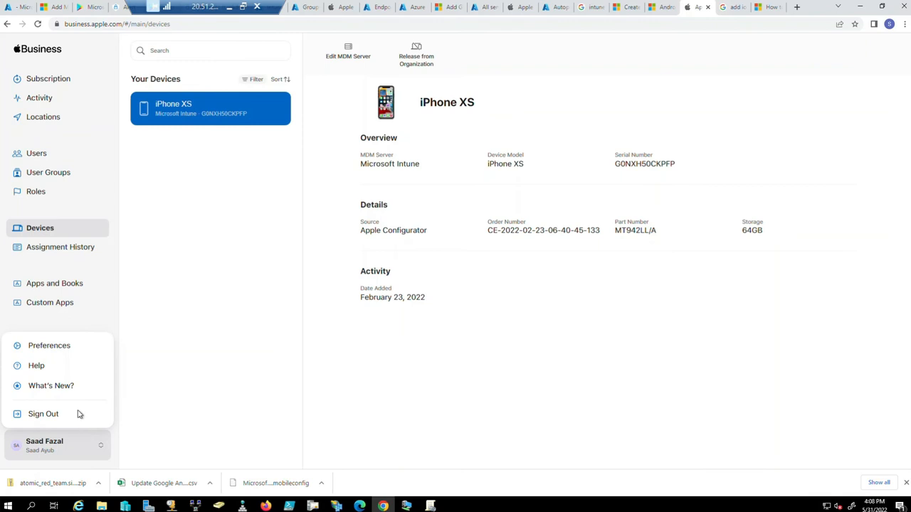
left_click(57, 348)
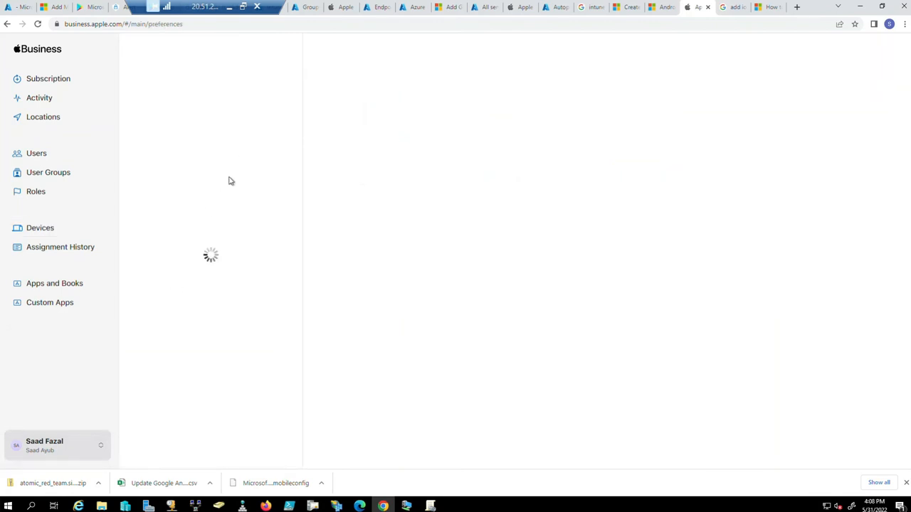
left_click(206, 226)
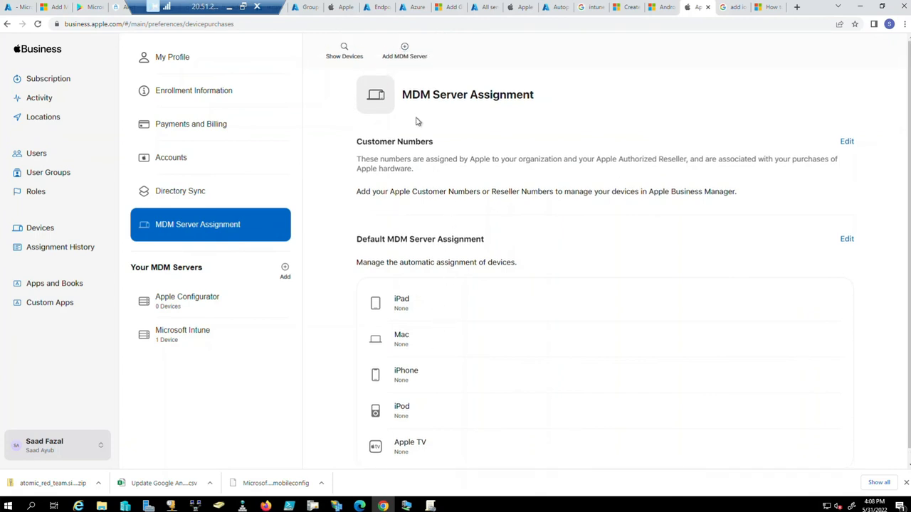
left_click(403, 54)
left_click_drag(408, 138, 299, 139)
type("Intune MDM")
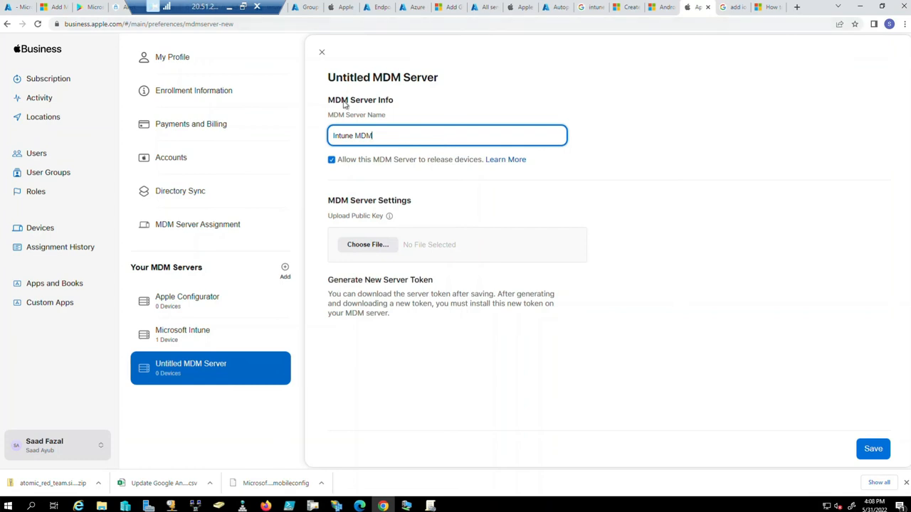
In the Endpoint Manager admin center, start a new iOS/iPadOS enrollment program token, agree to data sharing and download the Intune public key.
left_click(24, 6)
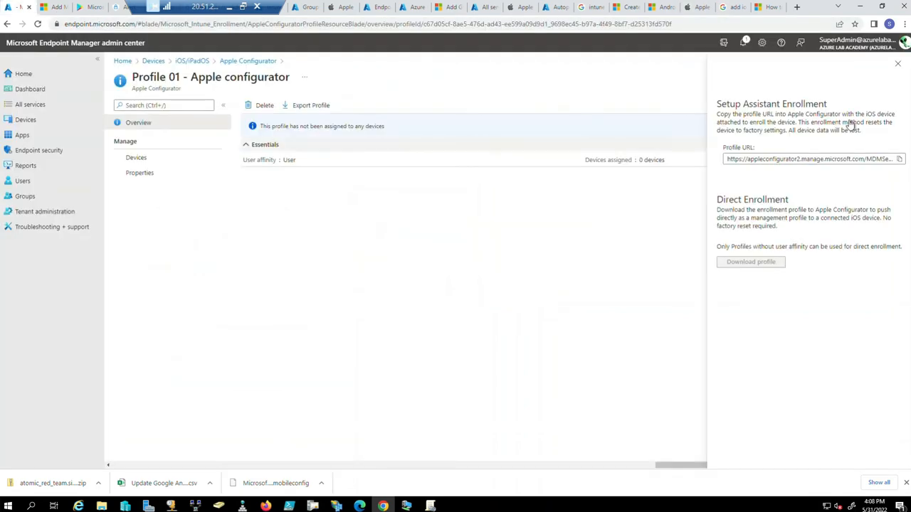
left_click(898, 64)
left_click(897, 76)
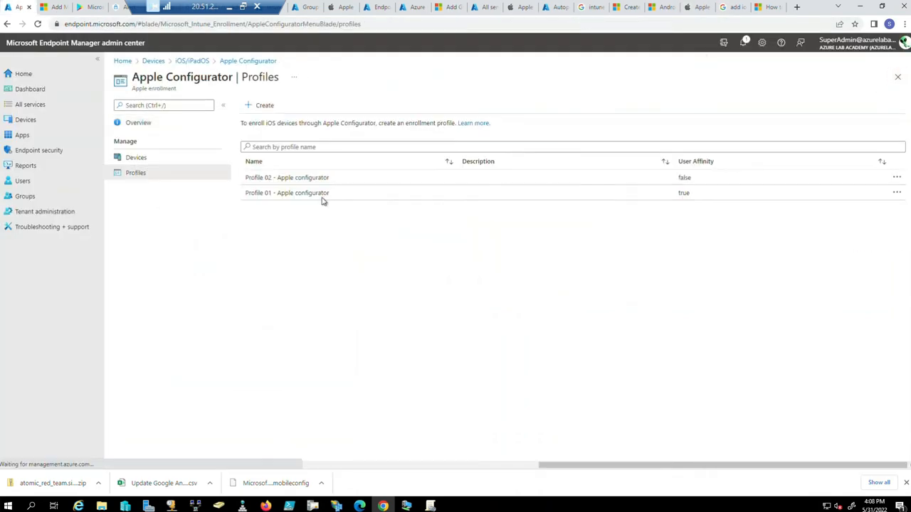
left_click(897, 76)
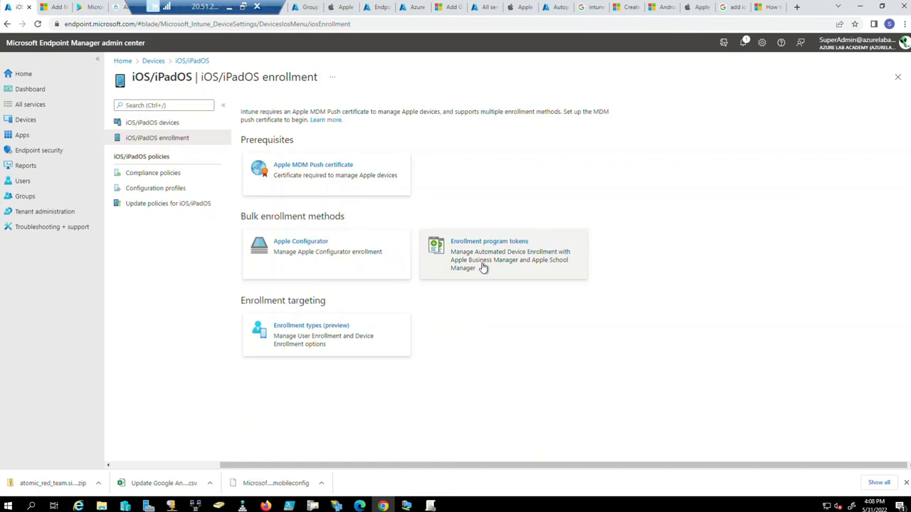
left_click(526, 256)
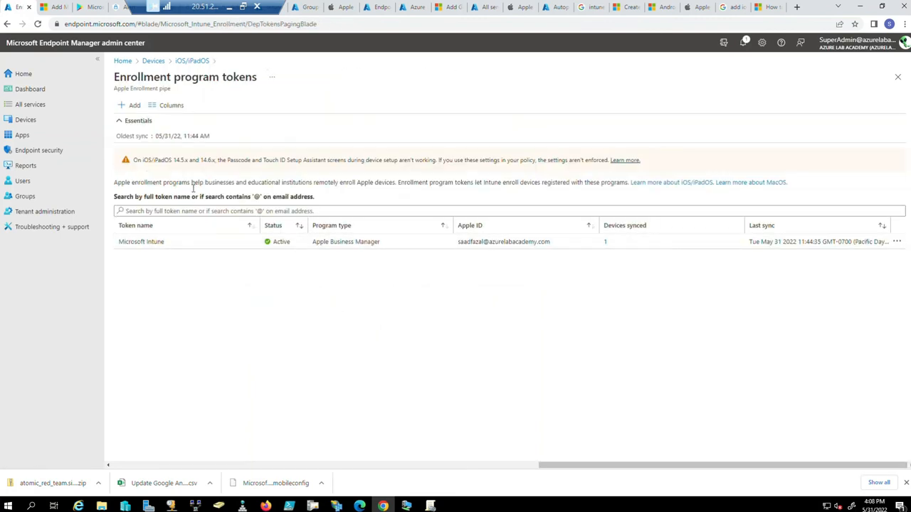
left_click(130, 106)
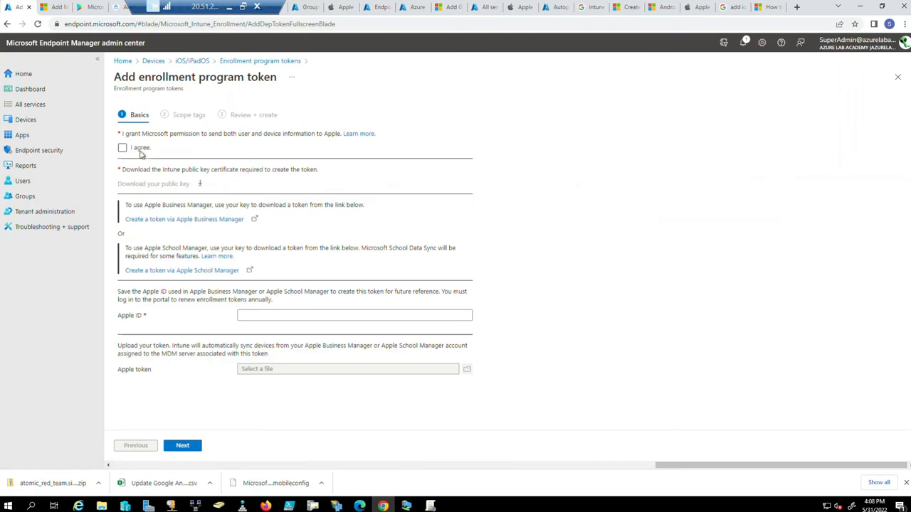
left_click(123, 148)
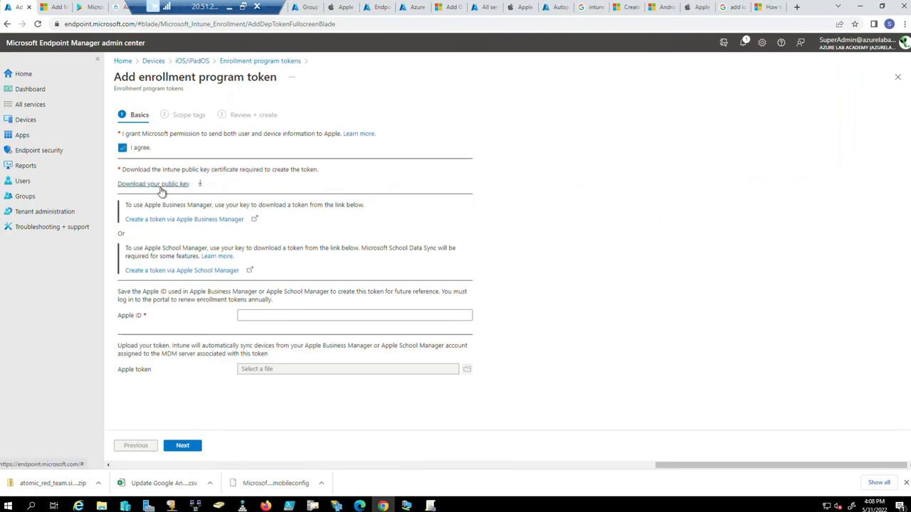
left_click(160, 187)
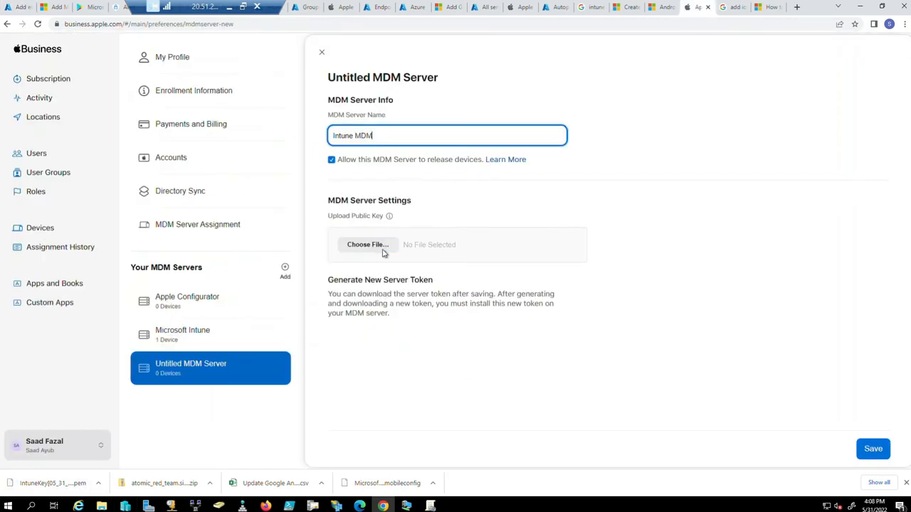
Switch to Apple Business Manager and upload IntuneKey[05_31_22, 4_08 PM].pem as the new MDM server's public key.
left_click(377, 245)
left_click(121, 65)
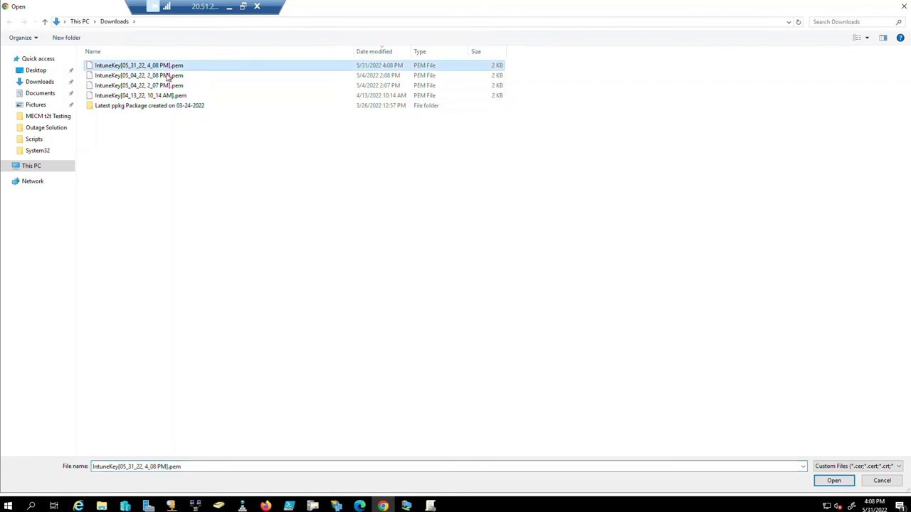
left_click(40, 82)
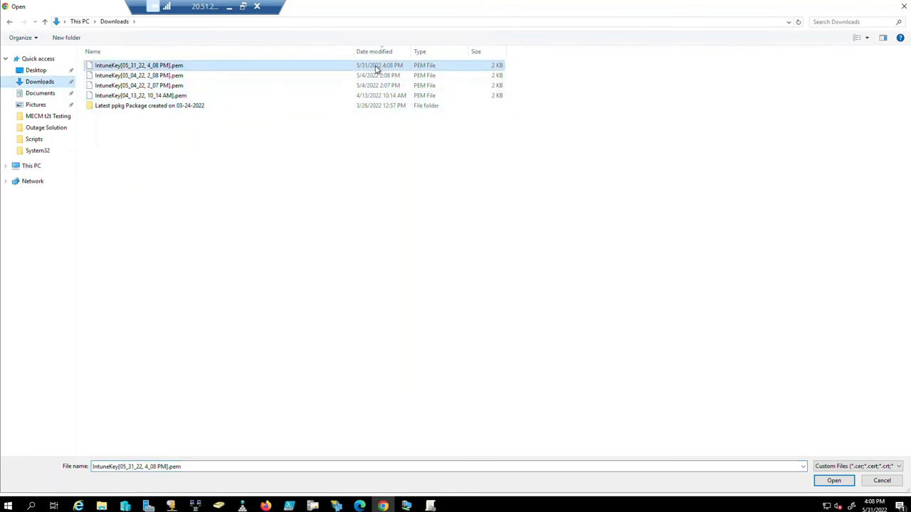
left_click(835, 481)
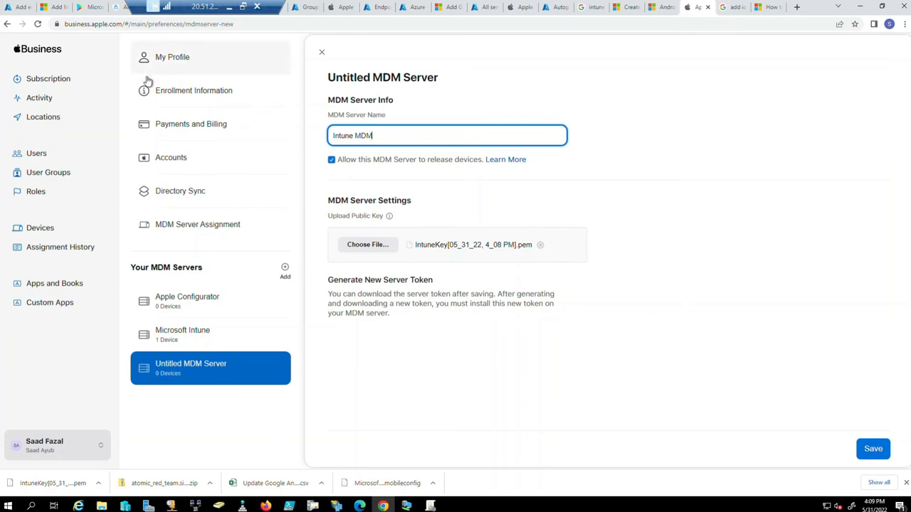
left_click(21, 7)
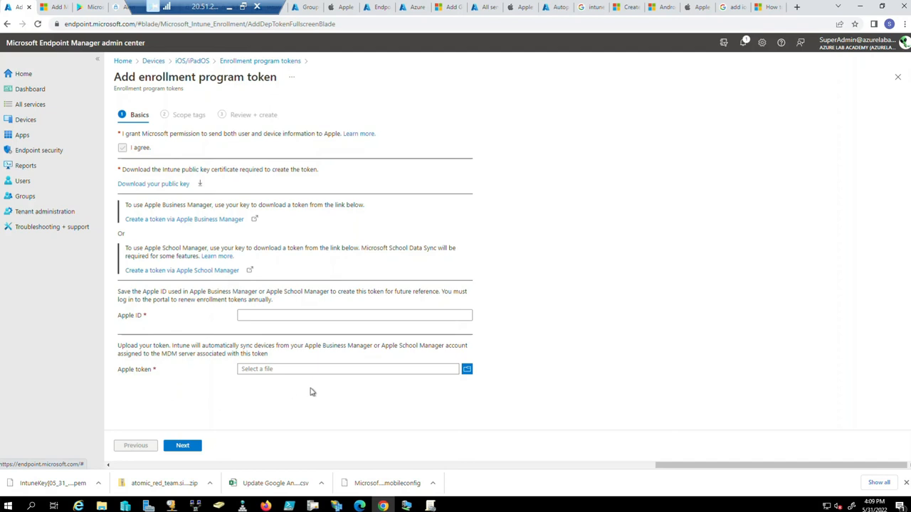
left_click(276, 315)
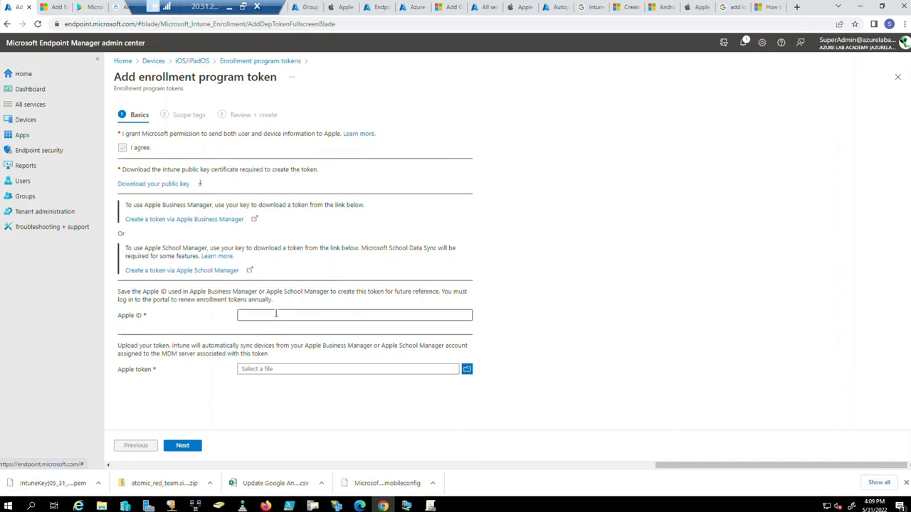
left_click(276, 315)
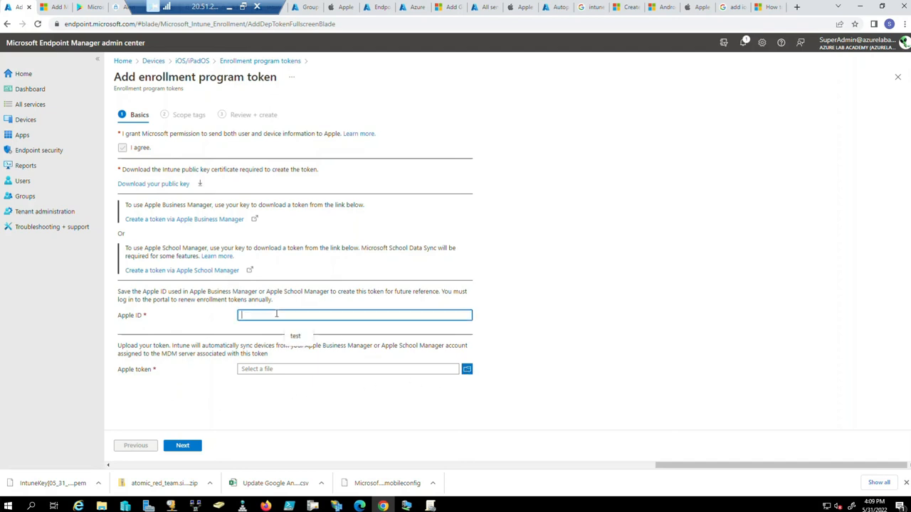
left_click(466, 370)
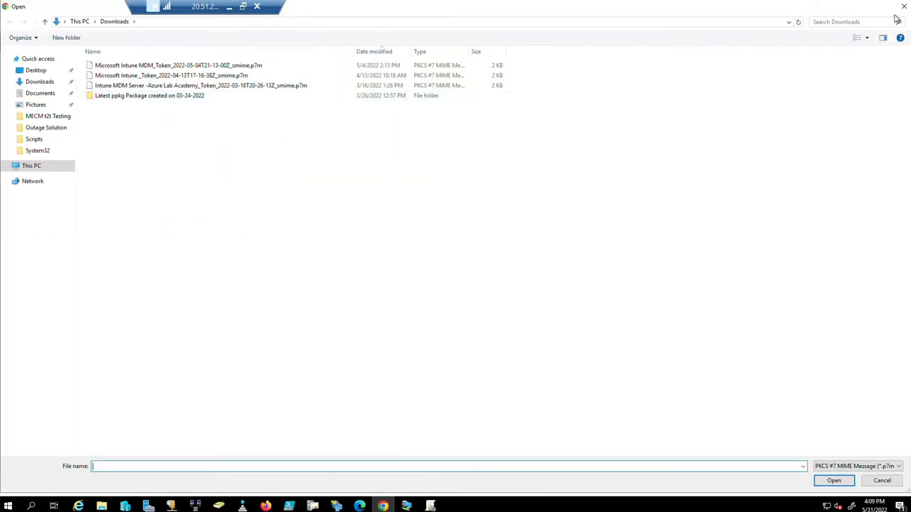
left_click(903, 7)
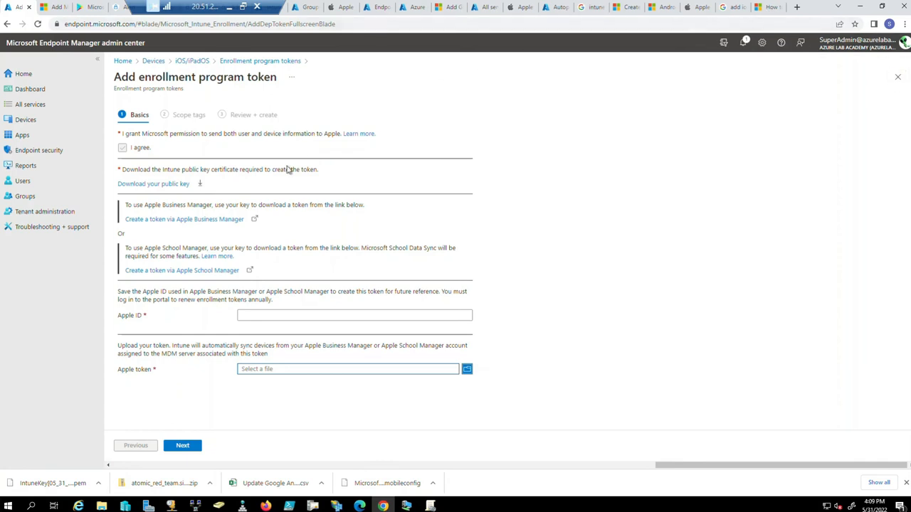
In Apple Business Manager, rename the new MDM server Intune MDM (For Demo), save it and download its server token.
left_click(700, 6)
left_click_drag(411, 138, 314, 139)
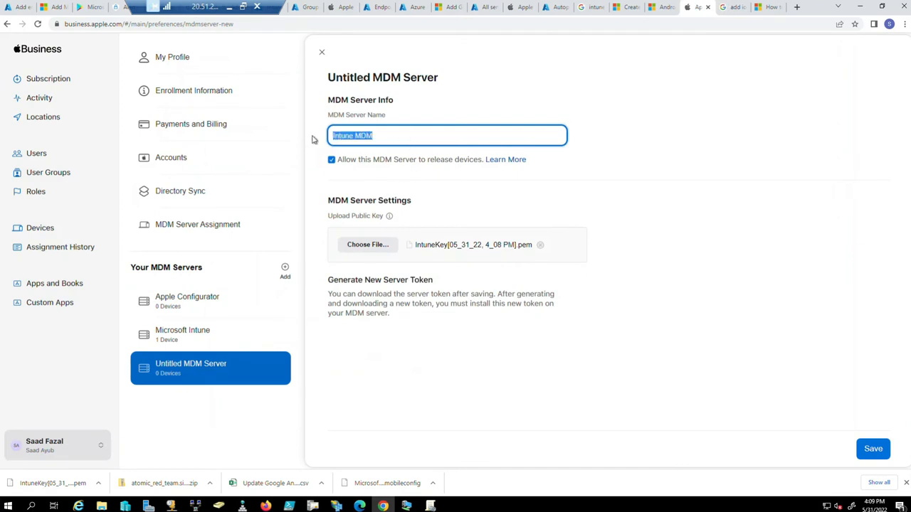
left_click(374, 133)
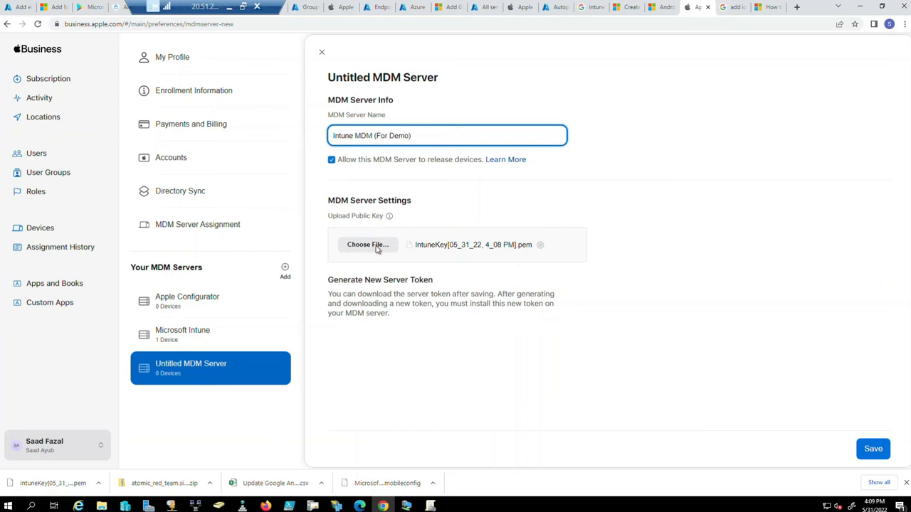
left_click(873, 449)
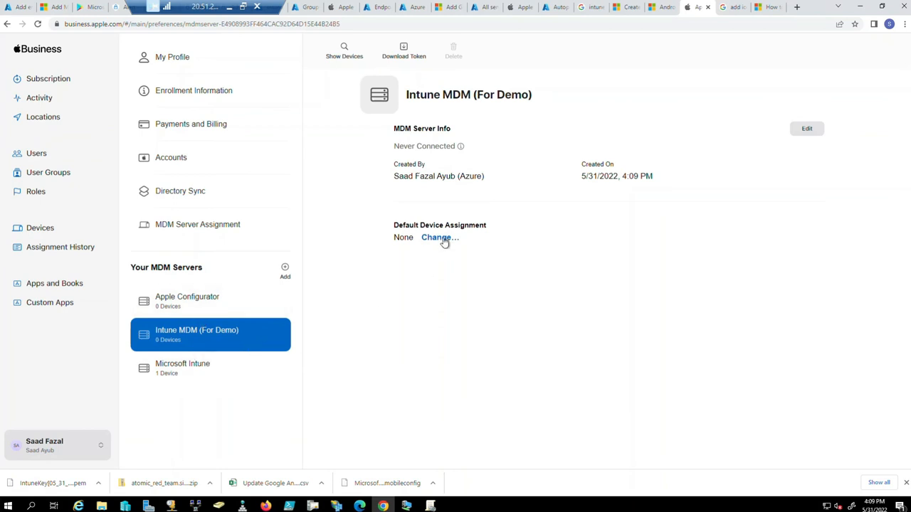
left_click(404, 50)
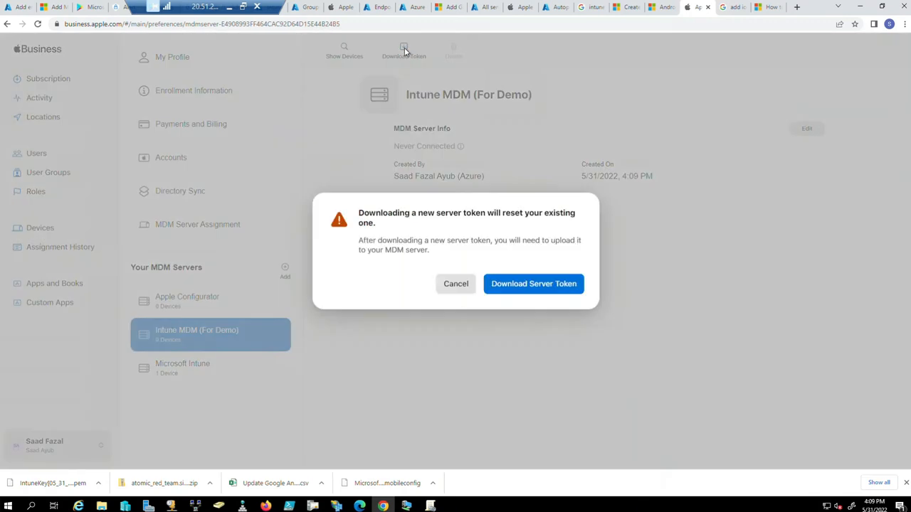
left_click(506, 286)
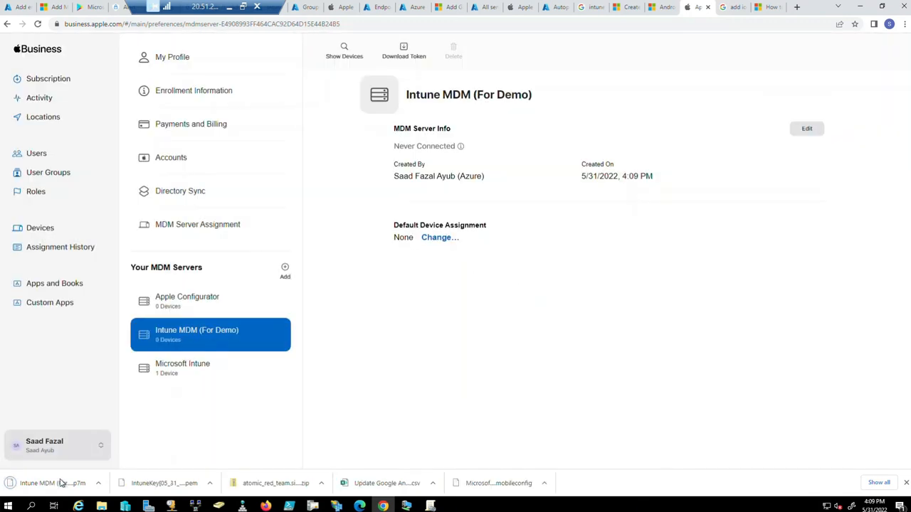
Return to the Endpoint Manager admin center and enter the administrator's Apple ID for the new enrollment program token.
left_click(24, 6)
left_click(265, 318)
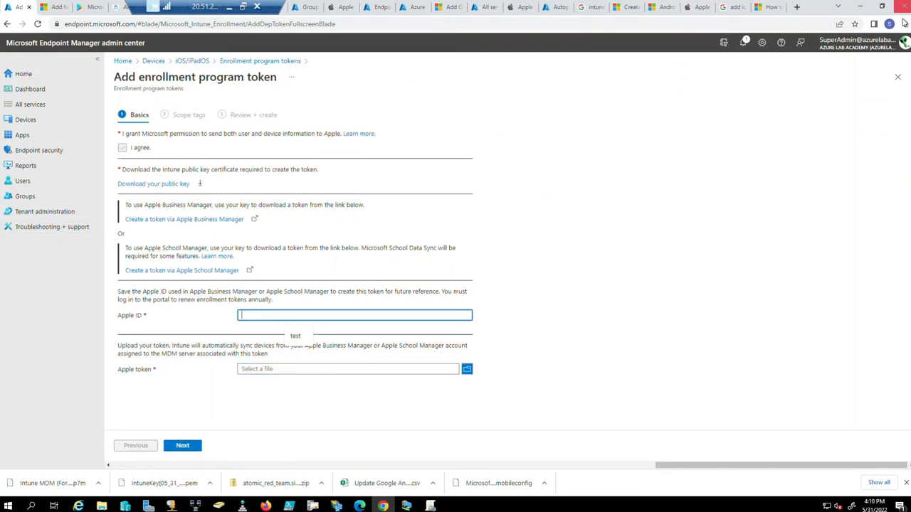
left_click(773, 7)
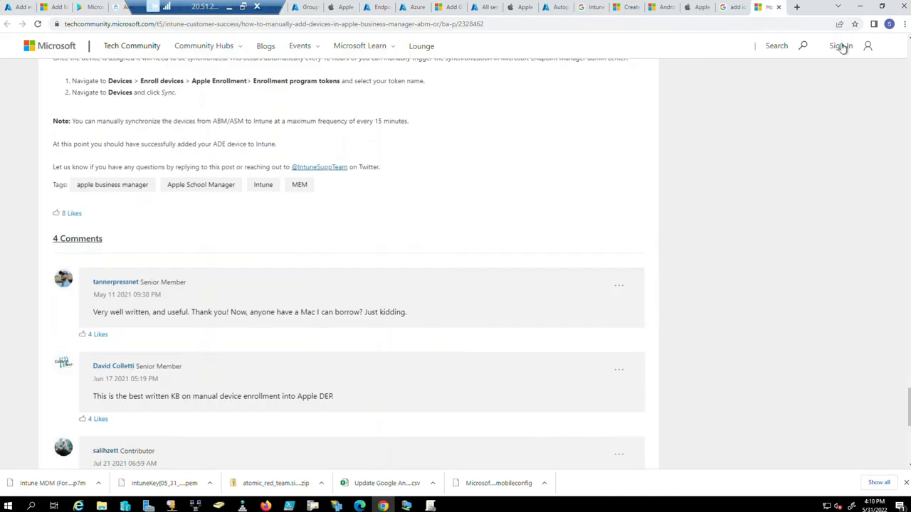
left_click(715, 5)
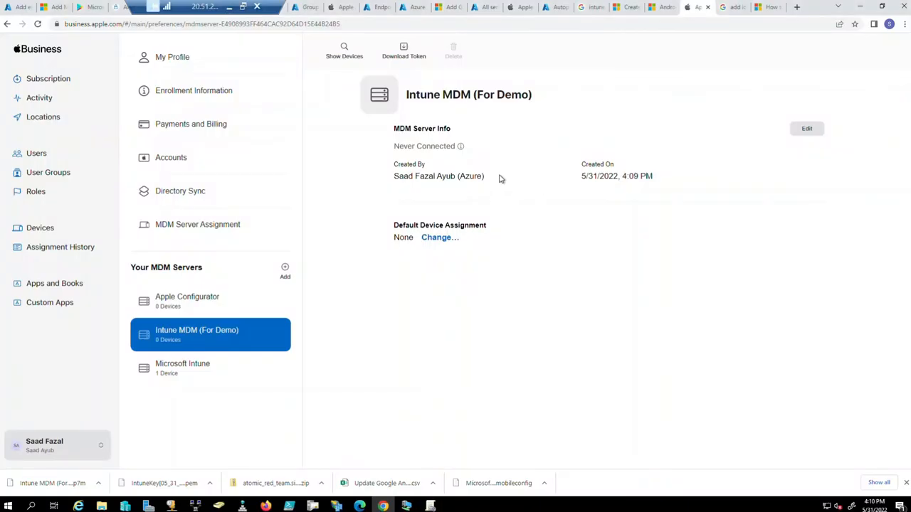
left_click(21, 8)
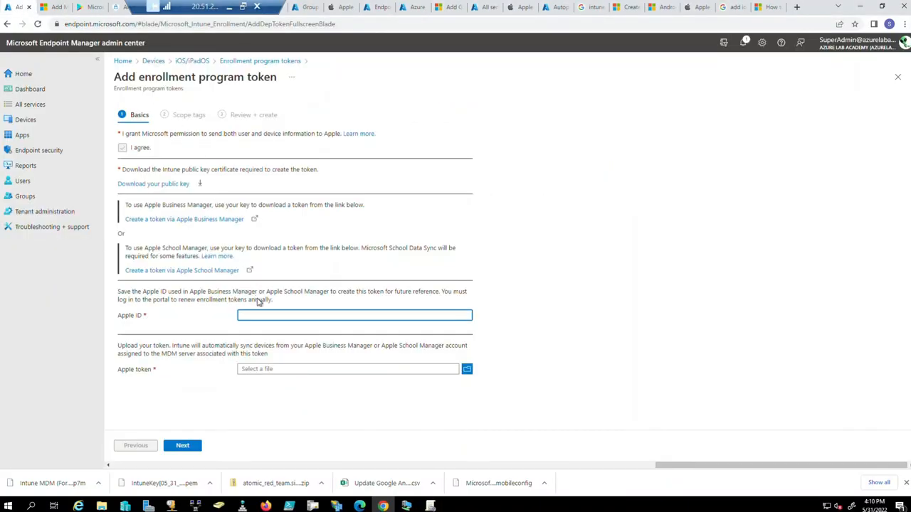
key("ctrl+v")
Upload Intune MDM (For Demo)_Token_2022-05-31T23-09-56Z_smime.p7m from Downloads as the Apple token.
left_click(467, 369)
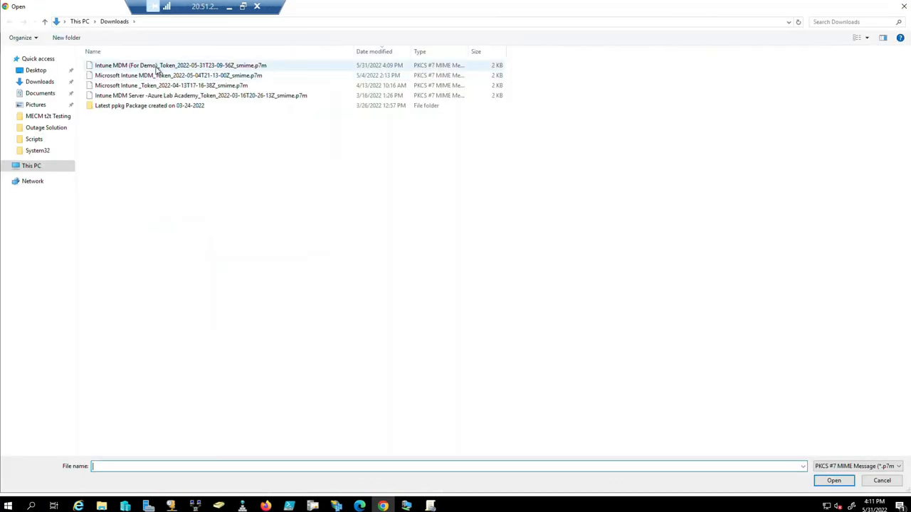
left_click(38, 83)
left_click(110, 66)
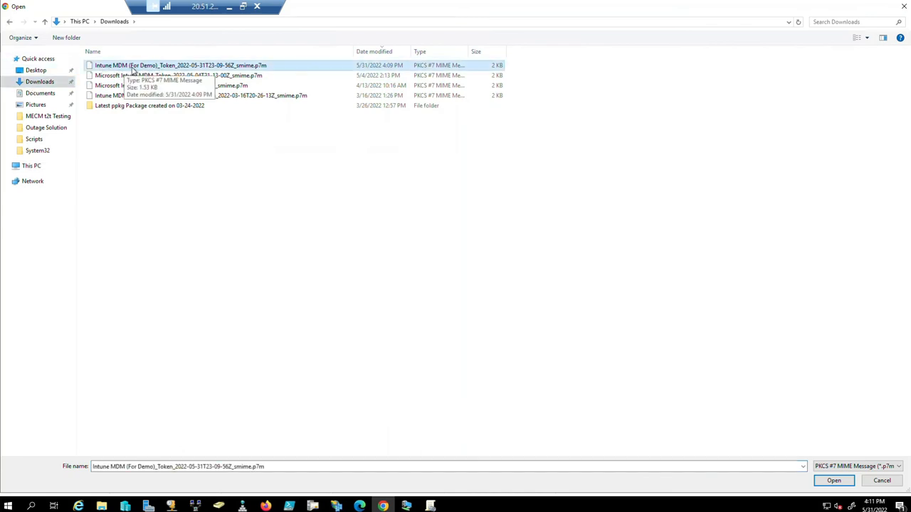
left_click(834, 480)
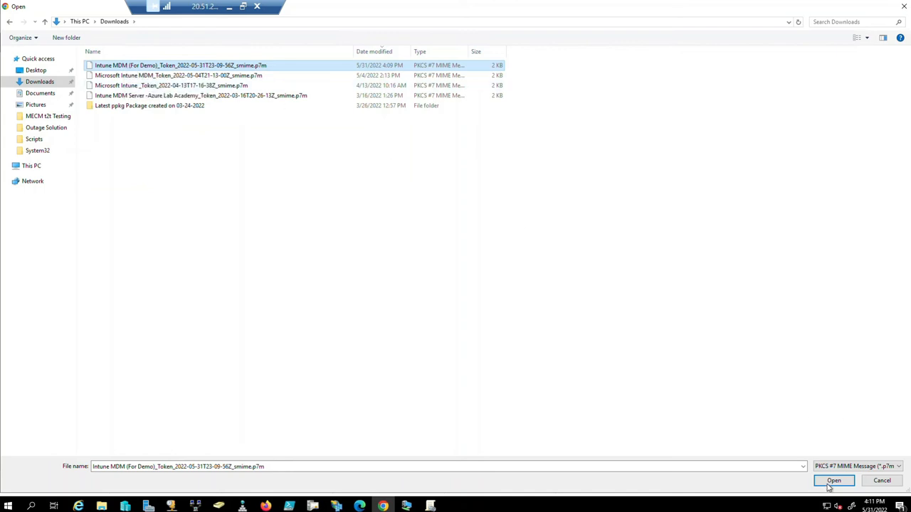
Create the enrollment program token with the Default scope tag, and return to the iOS/iPadOS enrollment page.
left_click(187, 447)
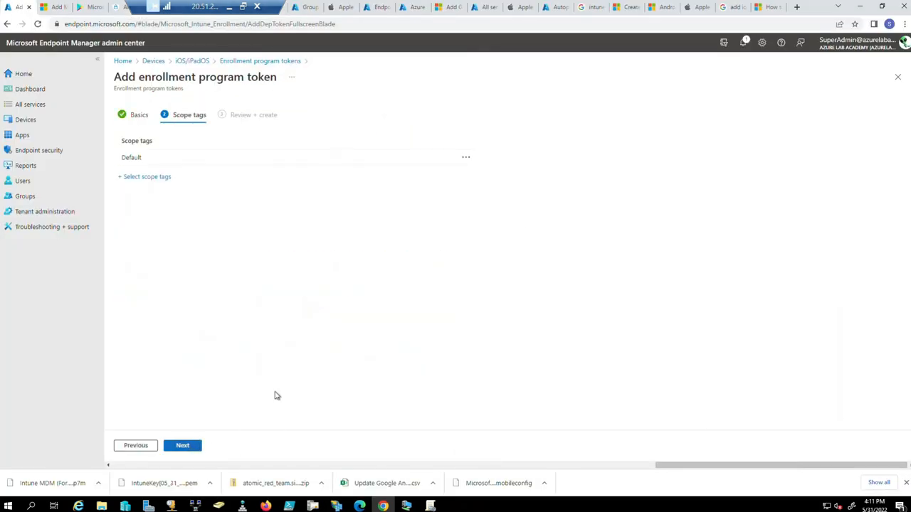
left_click(192, 448)
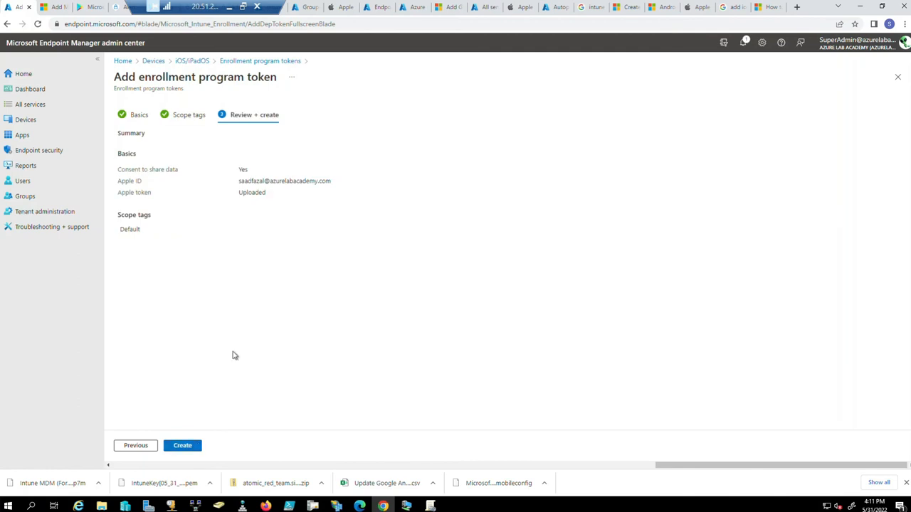
left_click(183, 446)
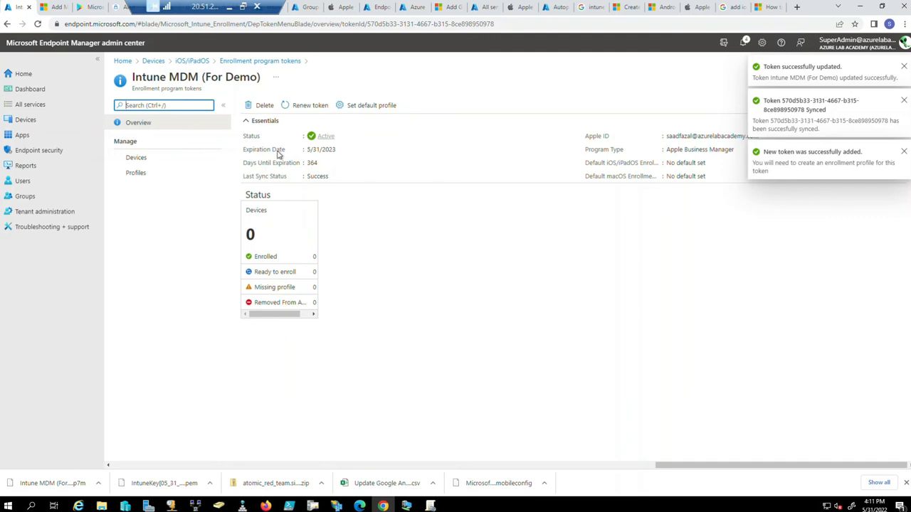
left_click(195, 61)
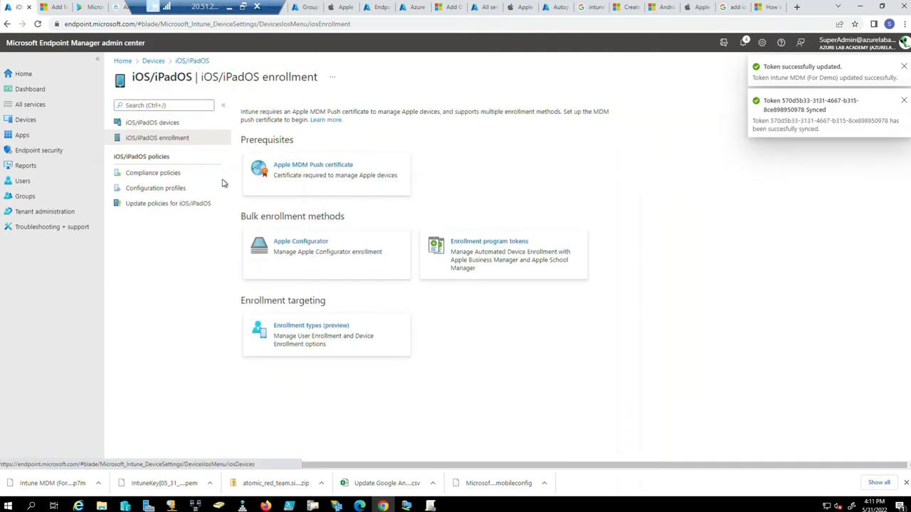
Open the Microsoft Intune token from the list of enrollment program tokens.
left_click(451, 258)
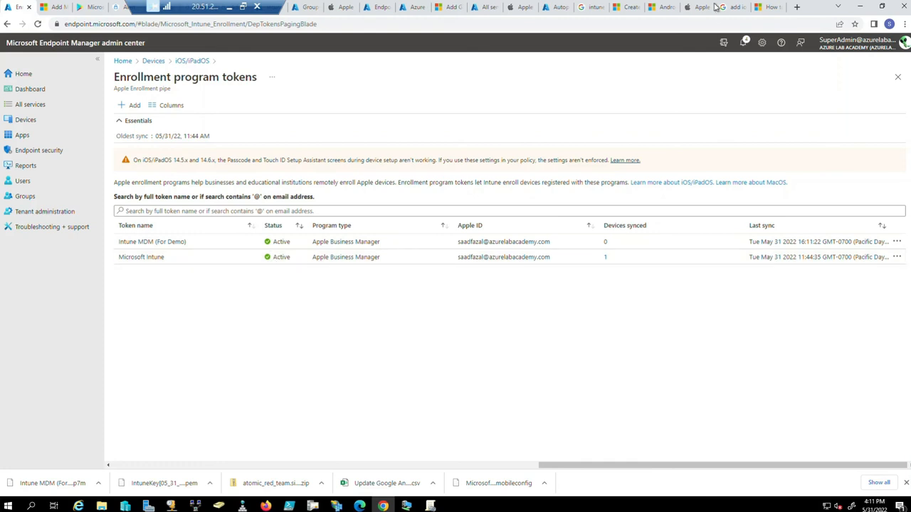
left_click(204, 262)
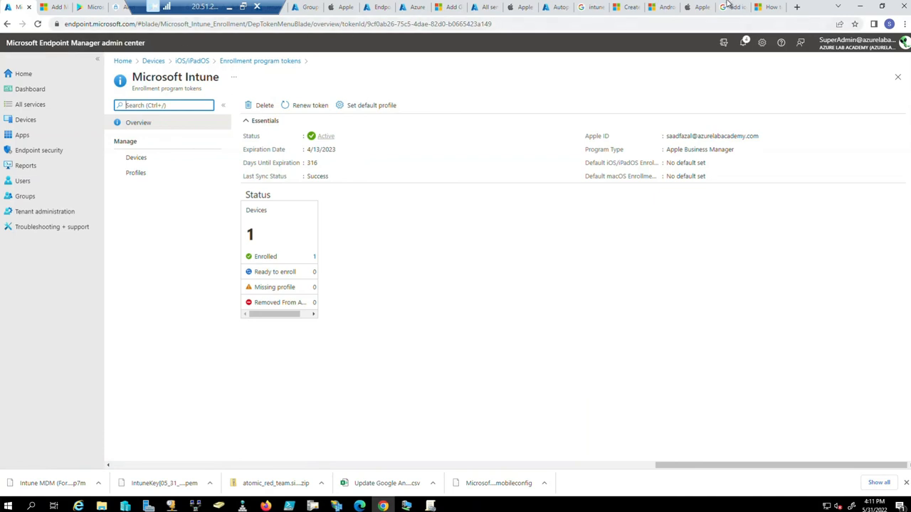
In Apple Business Manager, examine the MDM servers the iPhone XS can be assigned to, and cancel without changing its assignment.
left_click(696, 5)
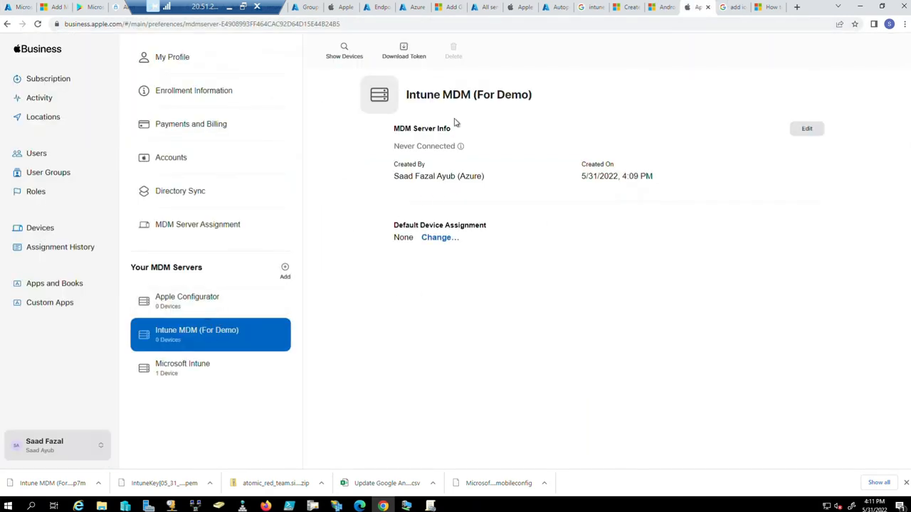
left_click(36, 228)
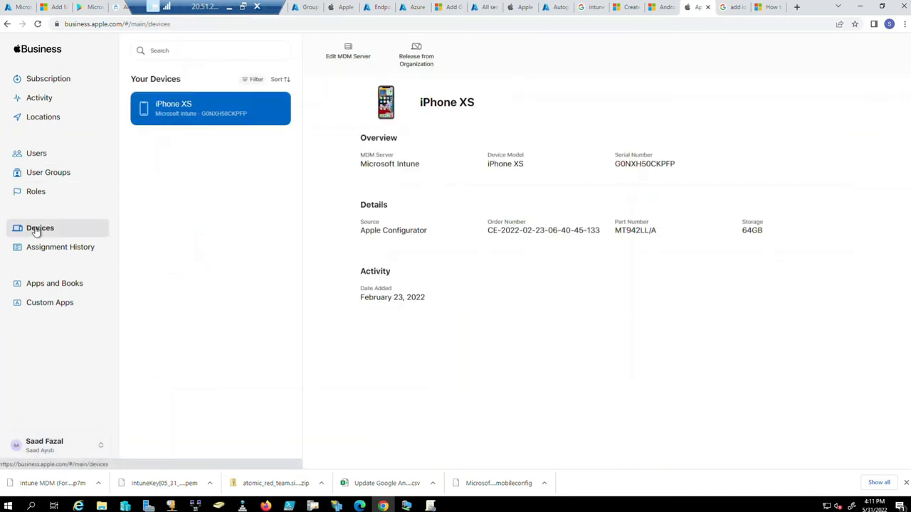
left_click(347, 50)
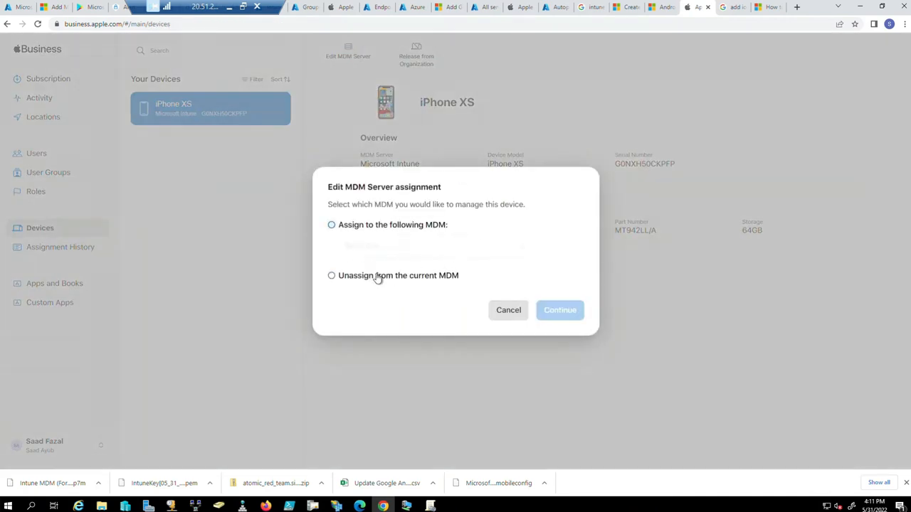
left_click(332, 226)
left_click(401, 247)
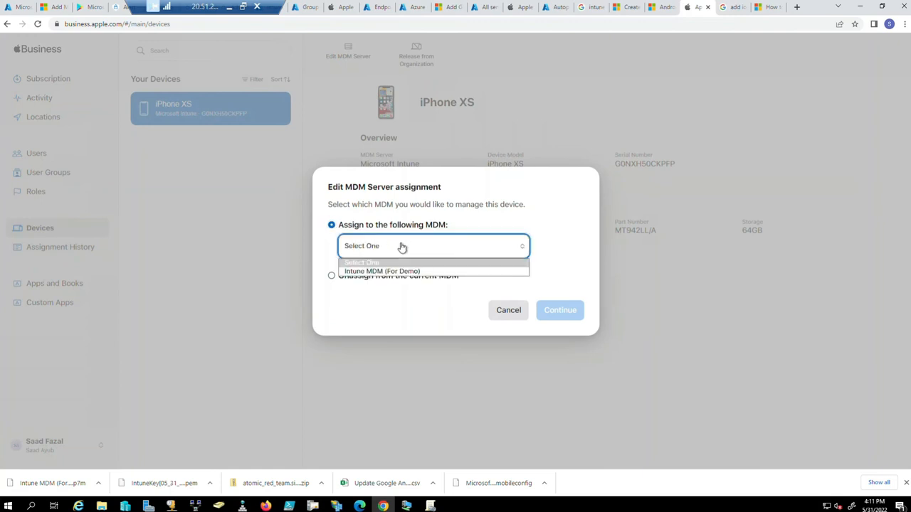
left_click(392, 294)
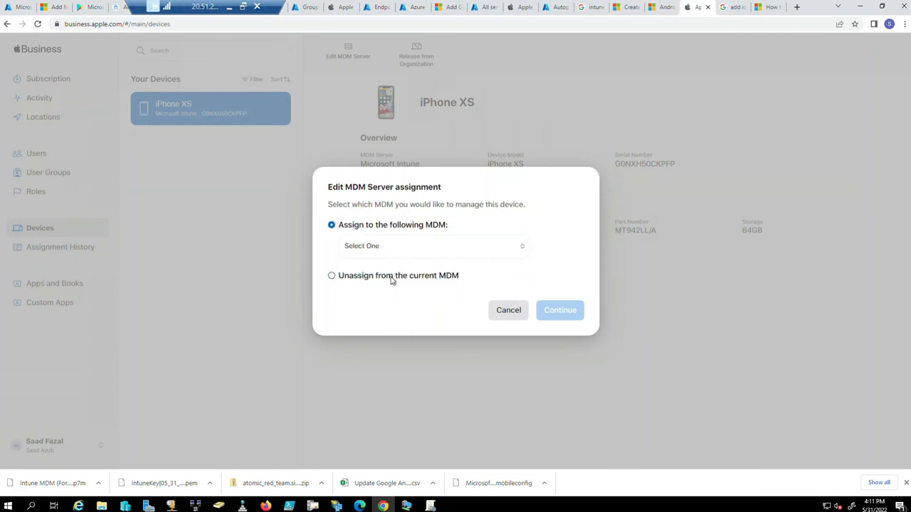
left_click(388, 247)
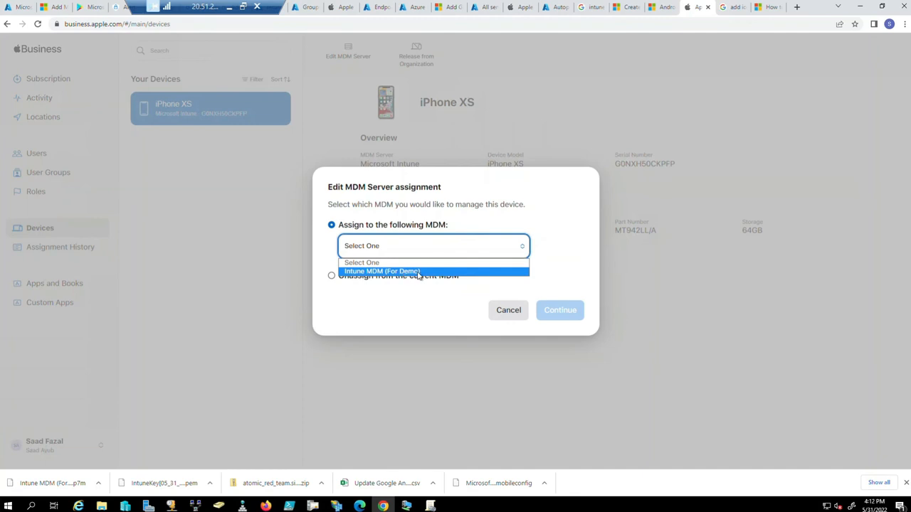
left_click(512, 316)
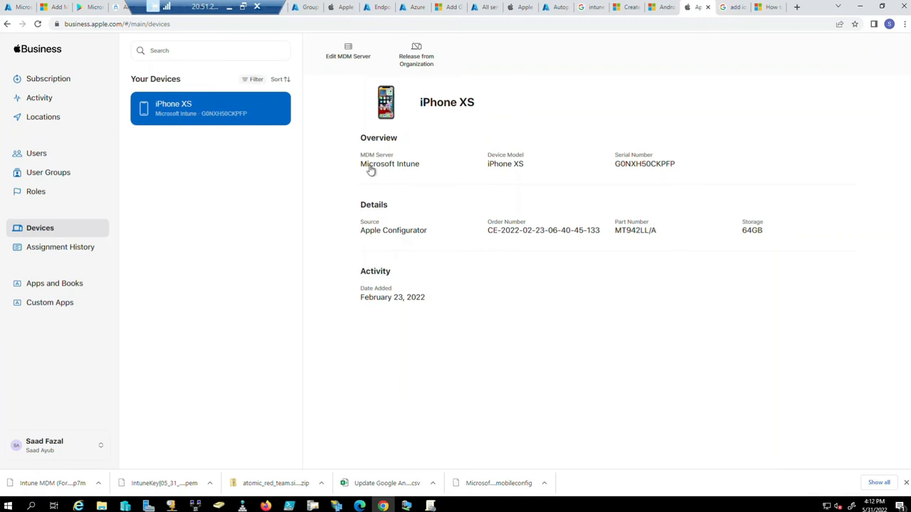
Return to the Endpoint Manager admin center, examine the devices under the Microsoft Intune token, and close the token.
left_click(26, 7)
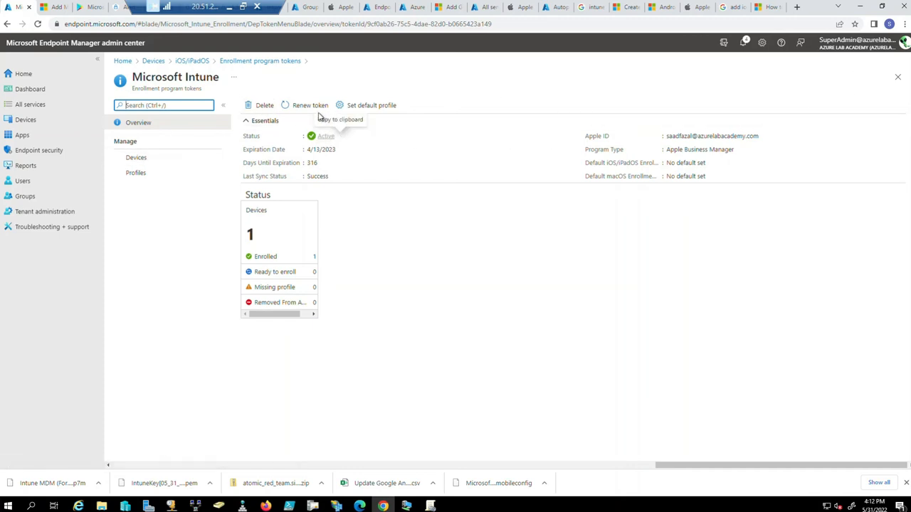
left_click(147, 162)
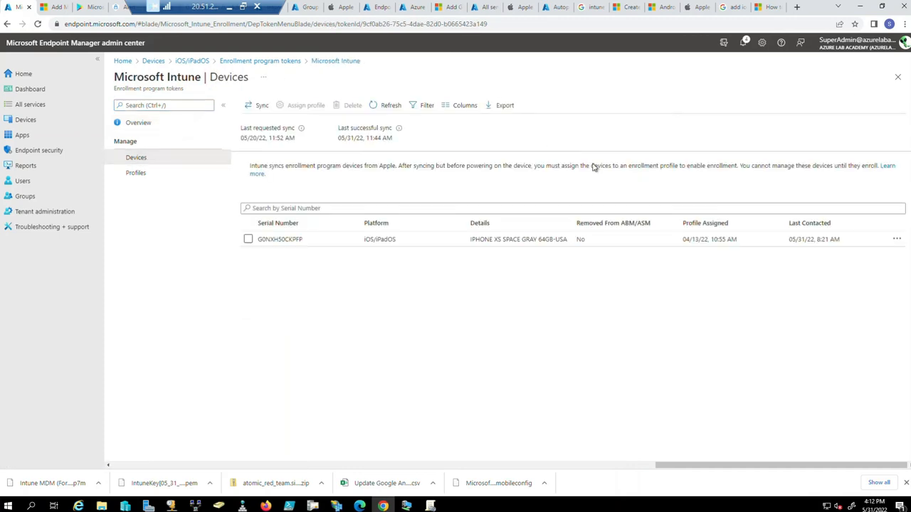
left_click(896, 239)
left_click(538, 245)
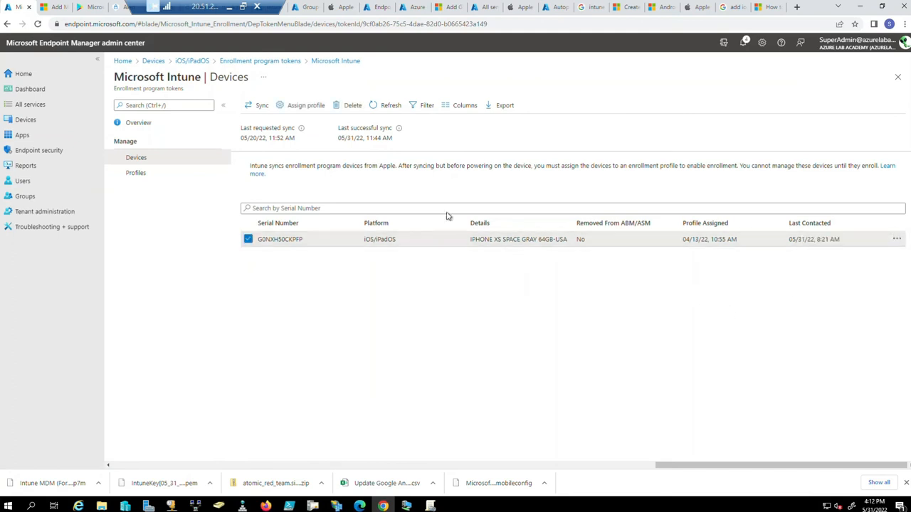
left_click(898, 78)
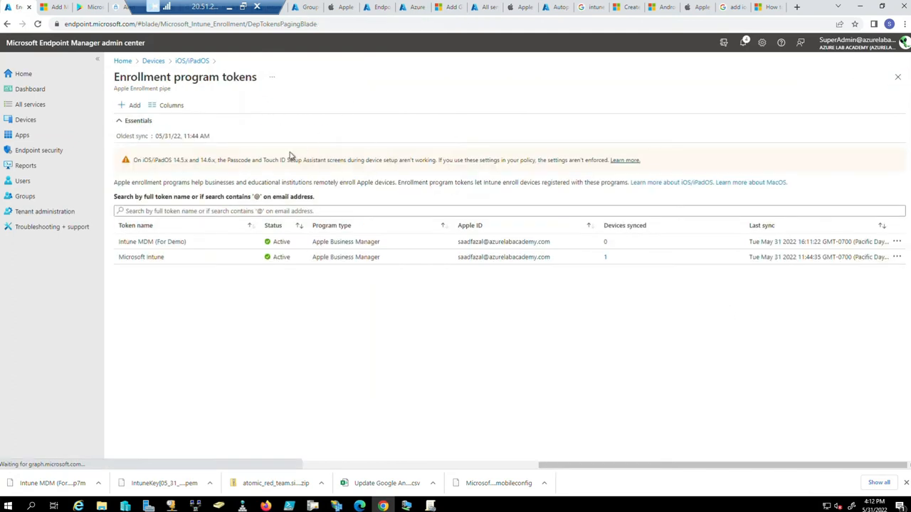
Reopen the Microsoft Intune token's device list and sync it with Apple.
left_click(153, 262)
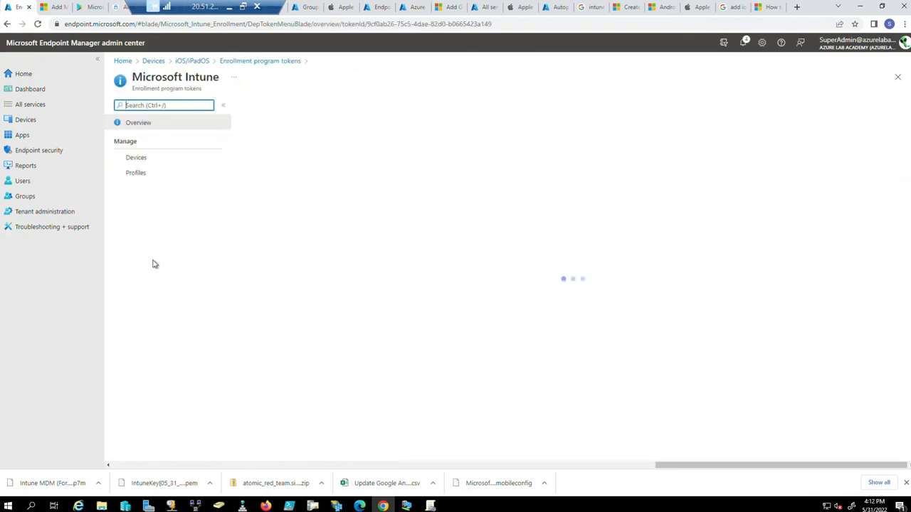
left_click(137, 159)
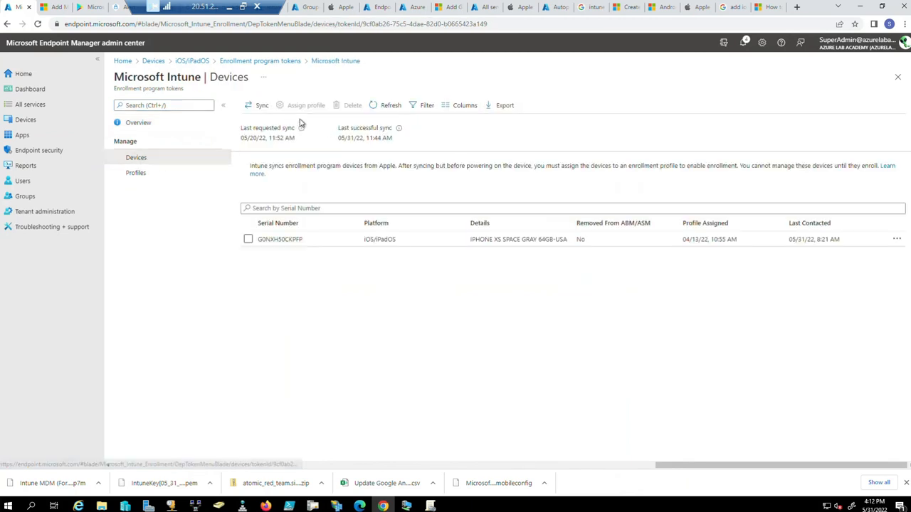
left_click(260, 106)
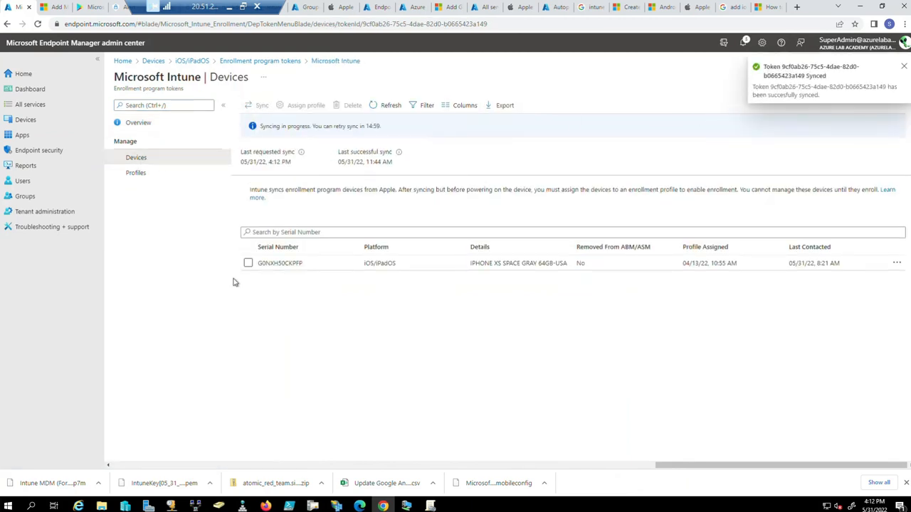
Examine the properties of the iPhone XS listed under the Microsoft Intune token, close them and select the device again.
left_click(248, 264)
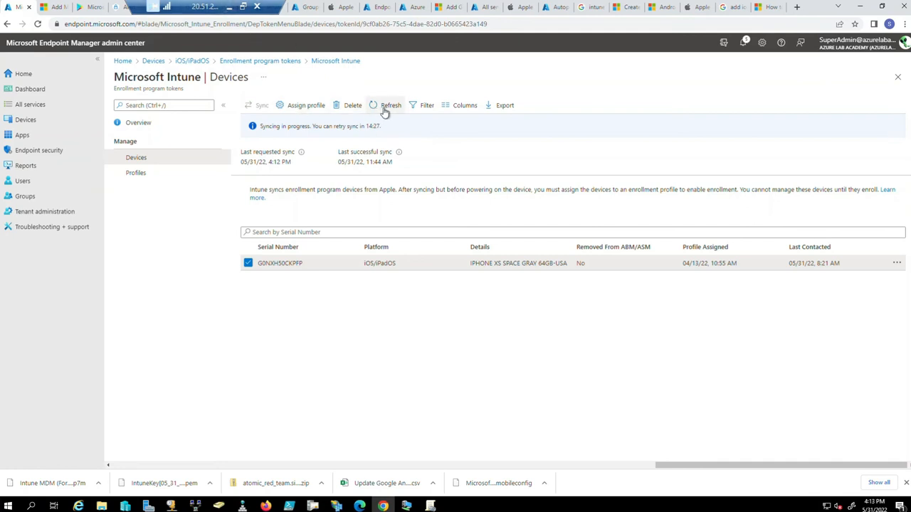
left_click(285, 264)
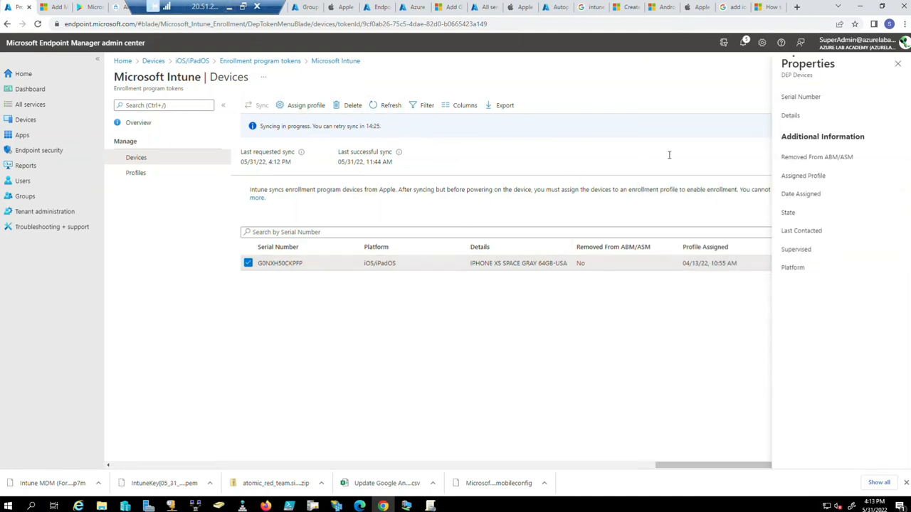
left_click(897, 64)
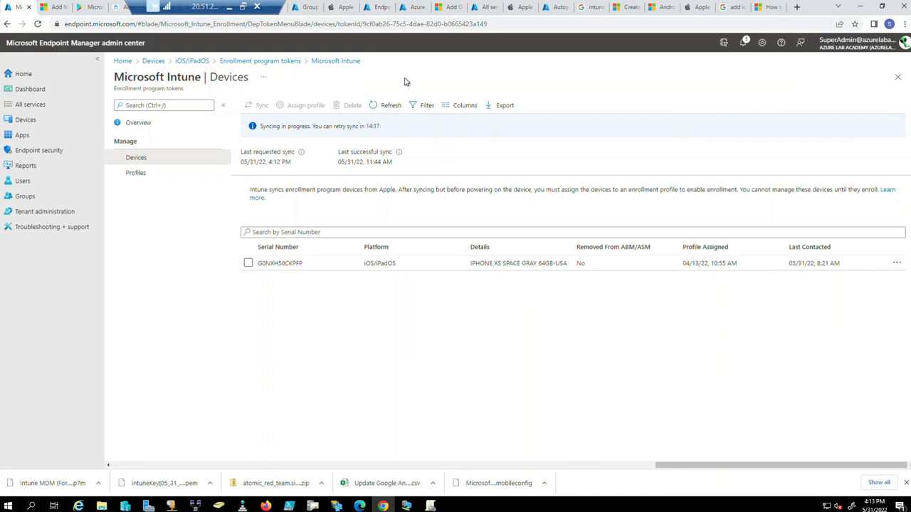
left_click(248, 264)
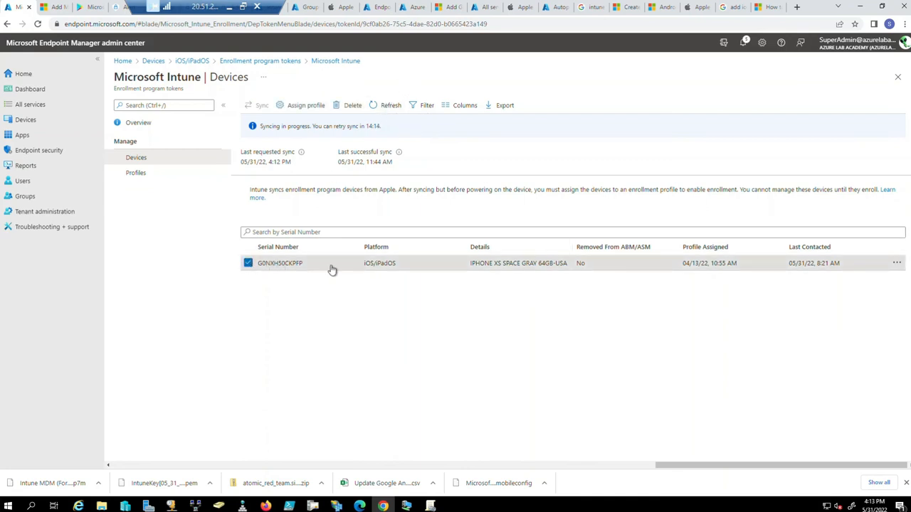
Start a new iOS/iPadOS enrollment profile under the Microsoft Intune token, name it Test Profile (For Demo), and continue to the management settings.
left_click(140, 176)
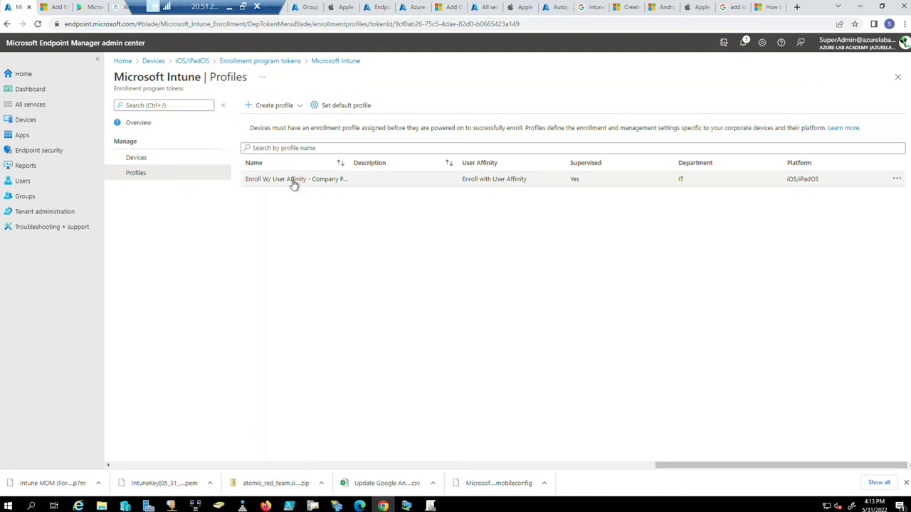
left_click_drag(345, 163, 371, 164)
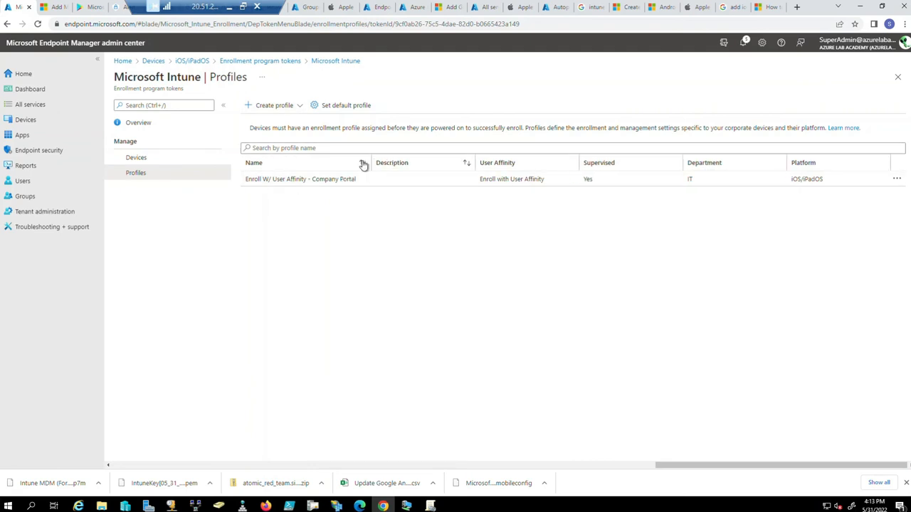
left_click(292, 108)
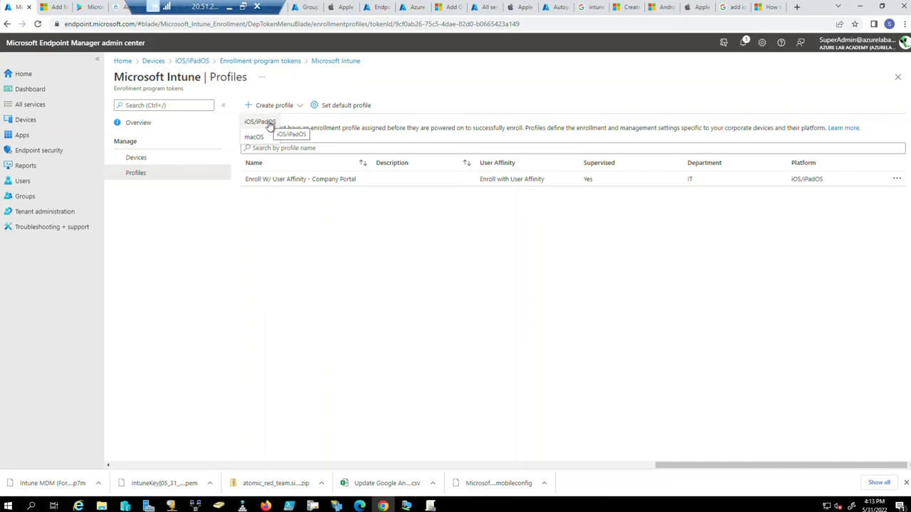
left_click(267, 123)
left_click(263, 134)
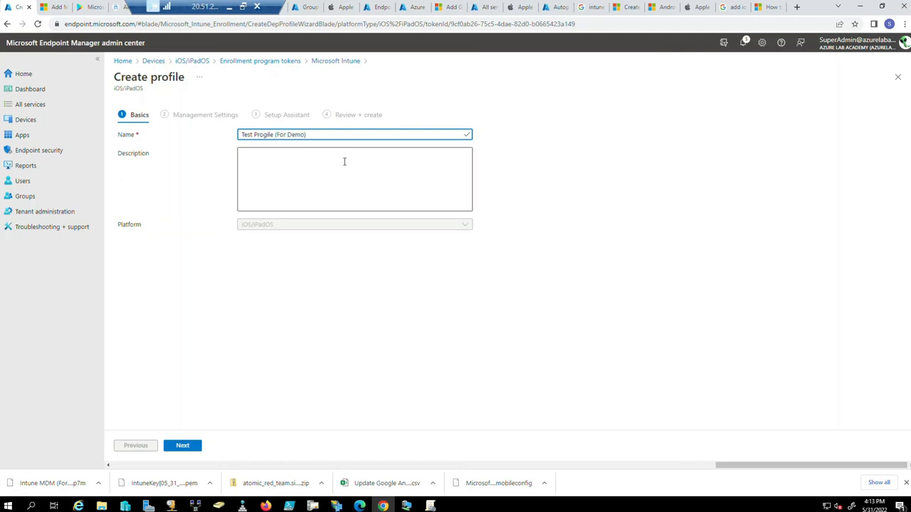
key("BackSpace")
type("f")
left_click(305, 163)
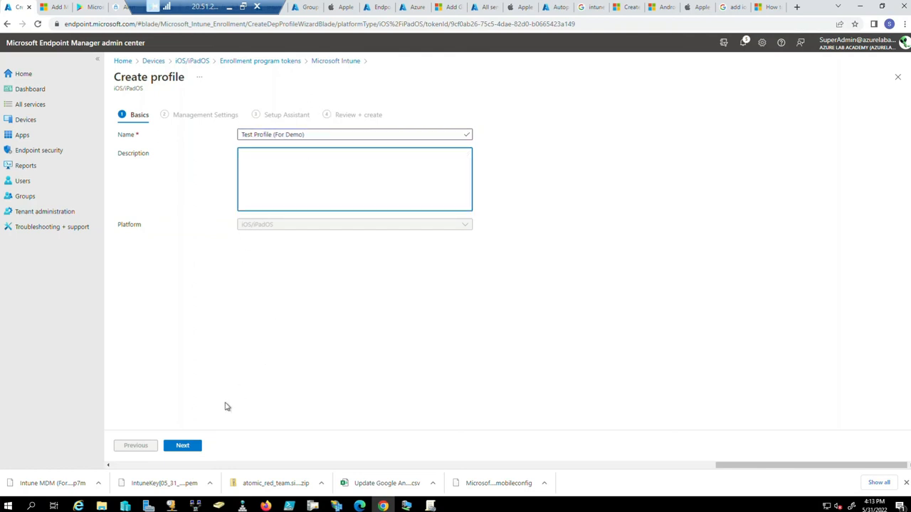
left_click(187, 446)
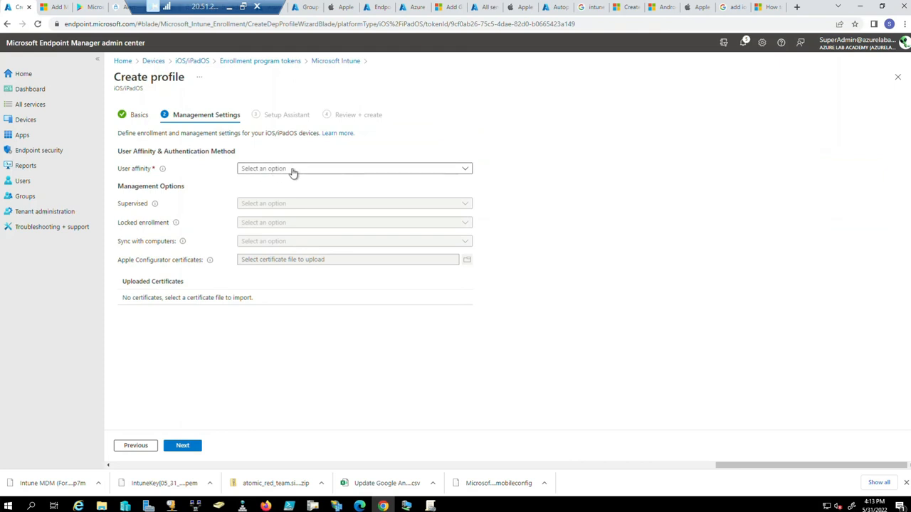
Try Enroll without User Affinity for the profile, with Supervised set first to Yes and then to No.
left_click(292, 171)
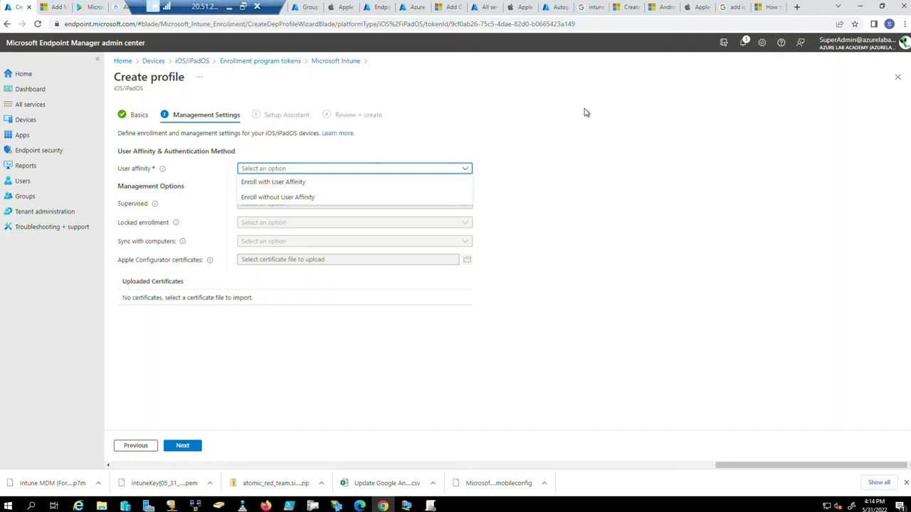
left_click(304, 199)
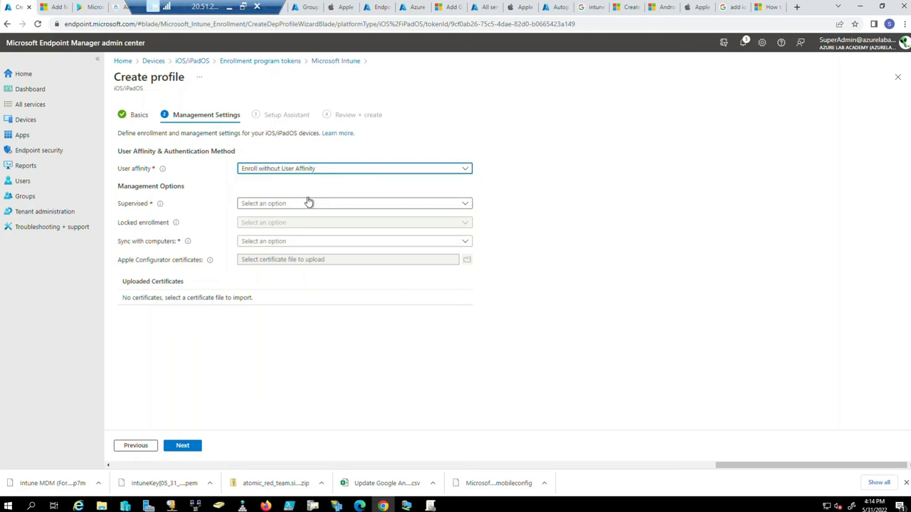
left_click(319, 205)
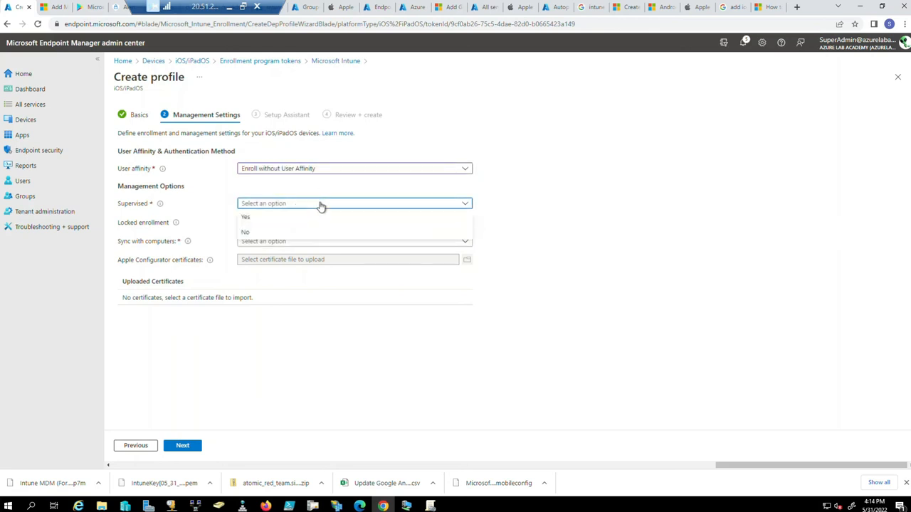
left_click(269, 218)
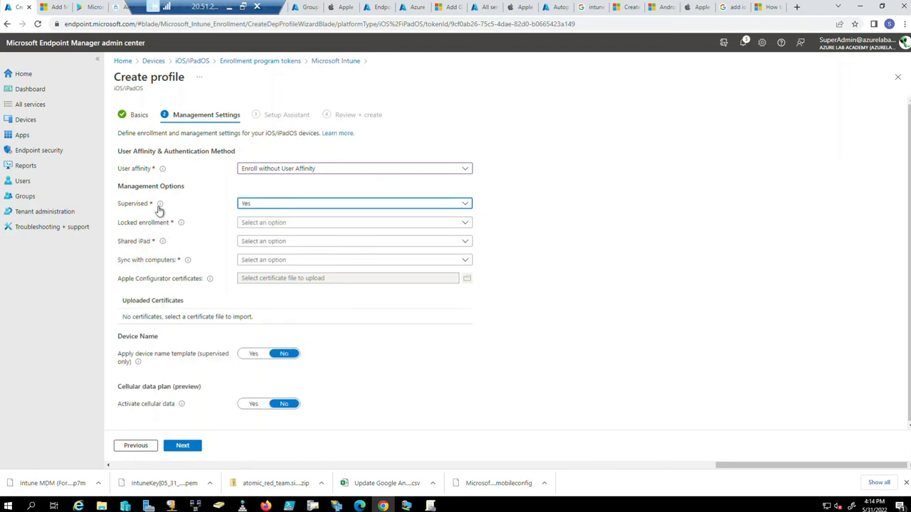
mouse_move(161, 206)
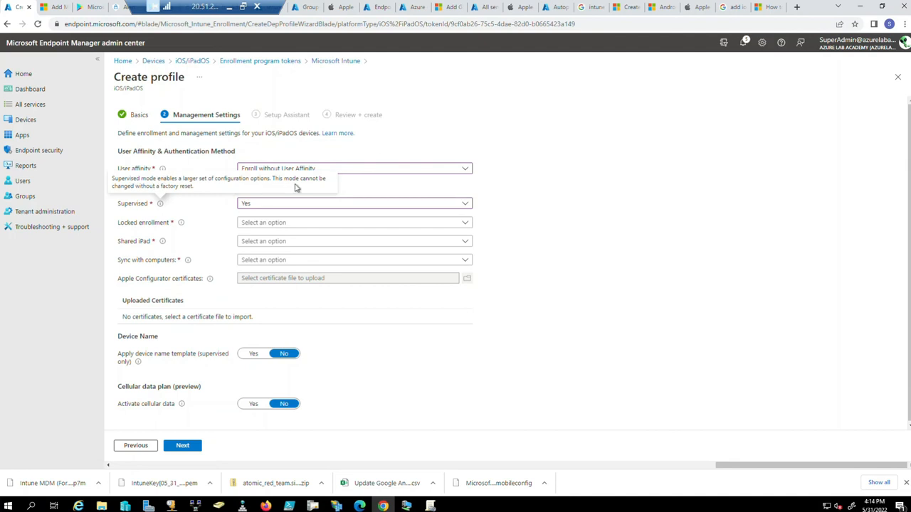
left_click(255, 205)
left_click(258, 219)
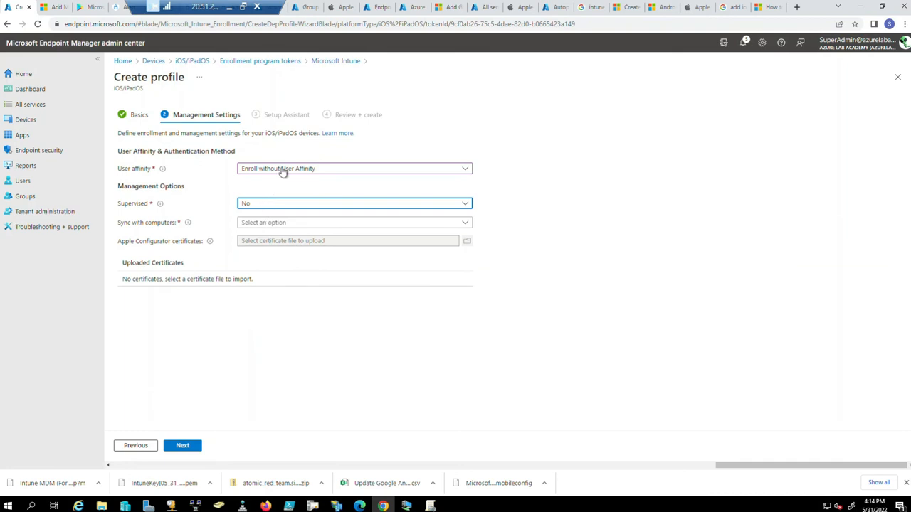
Set the profile's user affinity to Enroll with User Affinity and choose Company Portal as the authentication method.
left_click(330, 173)
left_click(304, 183)
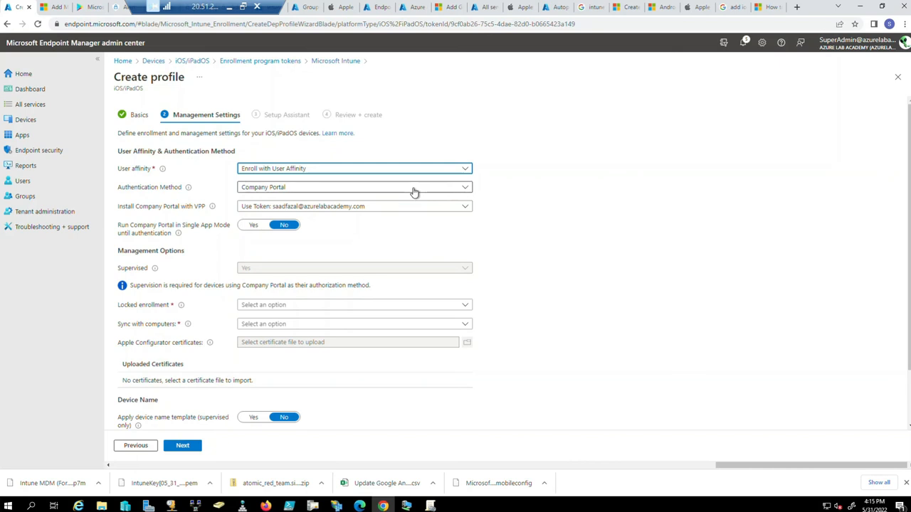
left_click(319, 190)
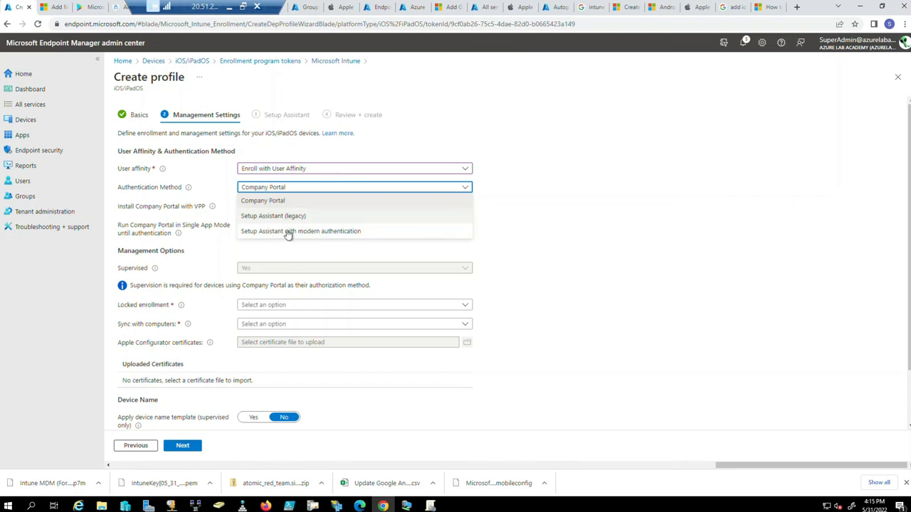
left_click(395, 202)
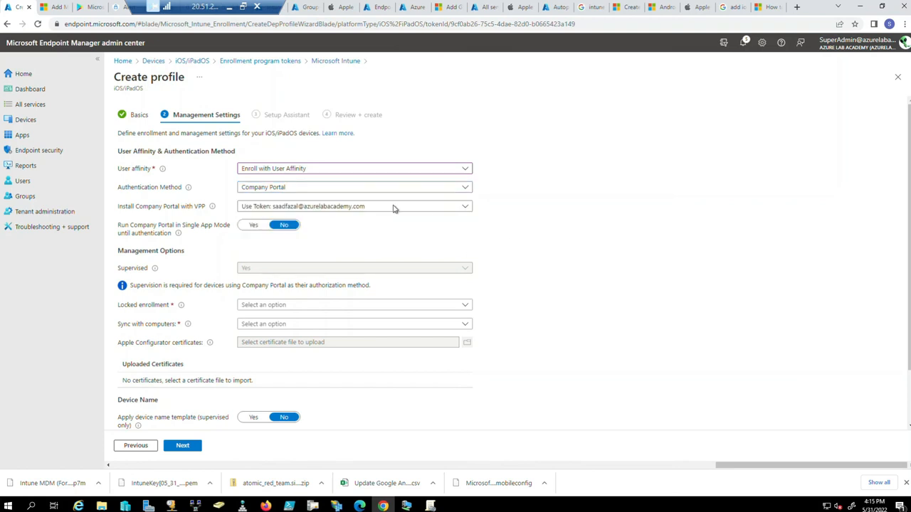
Set Install Company Portal with VPP to use the account's existing VPP token.
left_click(309, 211)
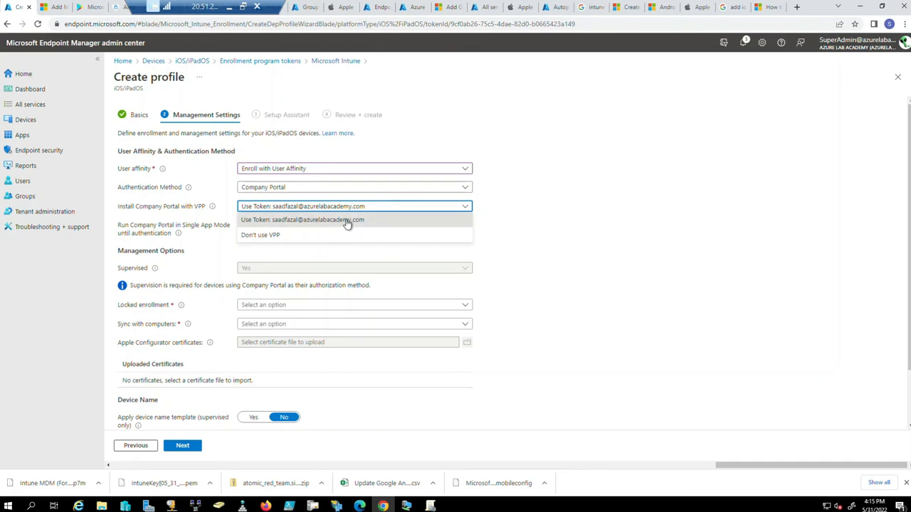
left_click(347, 222)
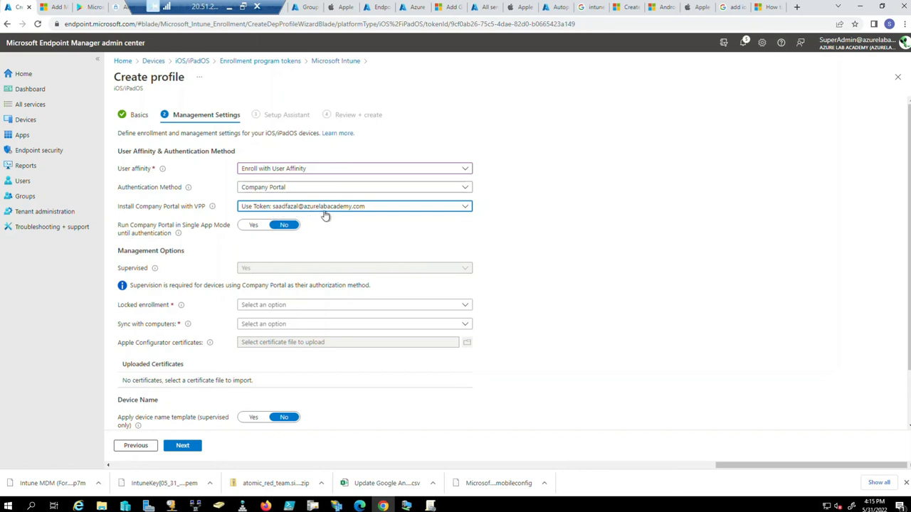
mouse_move(211, 208)
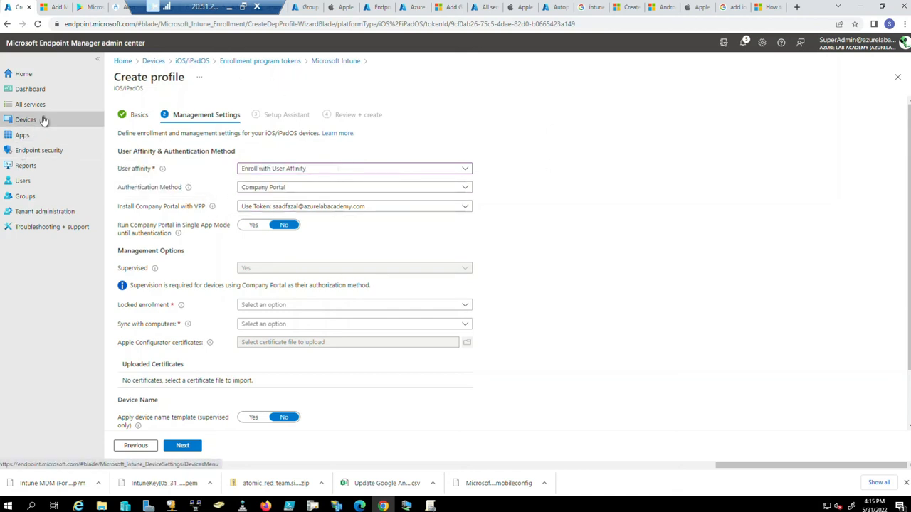
Discard the unsaved enrollment profile and open Apple VPP Tokens under the tenant's connectors and tokens.
left_click(43, 212)
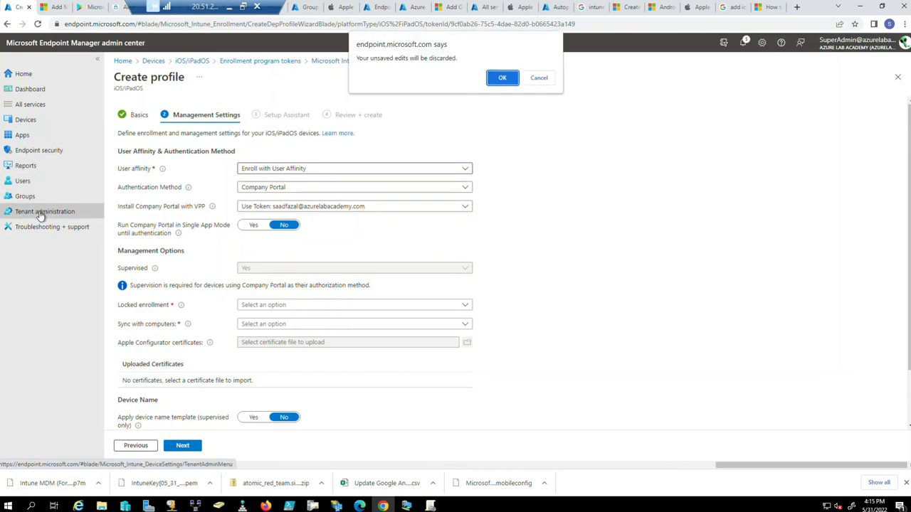
left_click(501, 79)
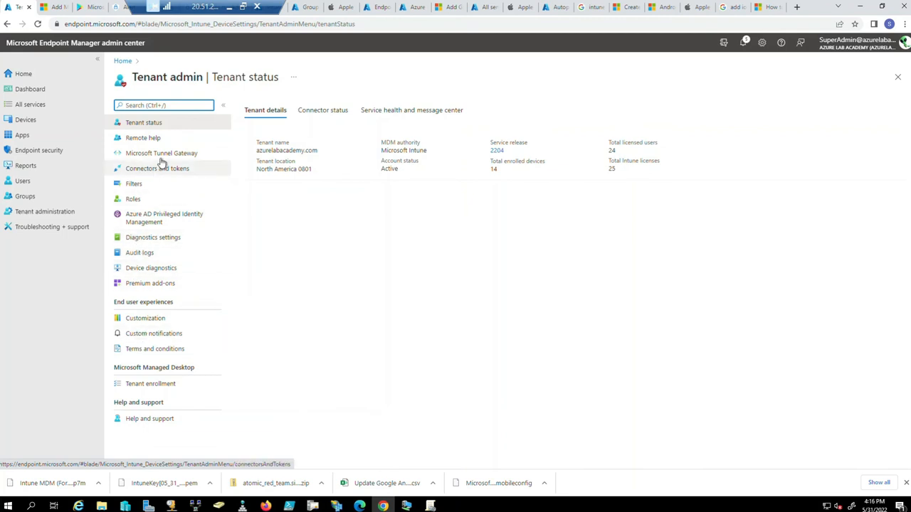
left_click(164, 169)
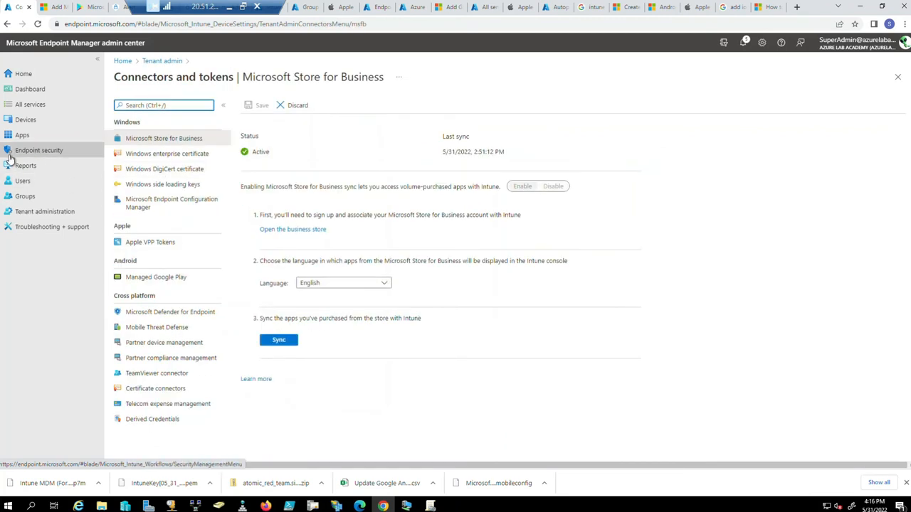
left_click(160, 244)
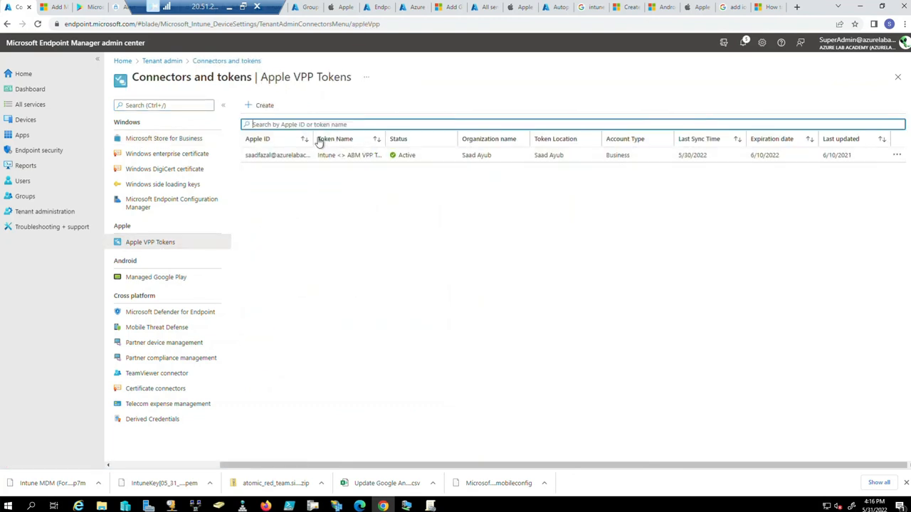
Widen the Apple ID and Token Name columns in the VPP tokens list and examine the token's details.
left_click_drag(311, 138, 334, 139)
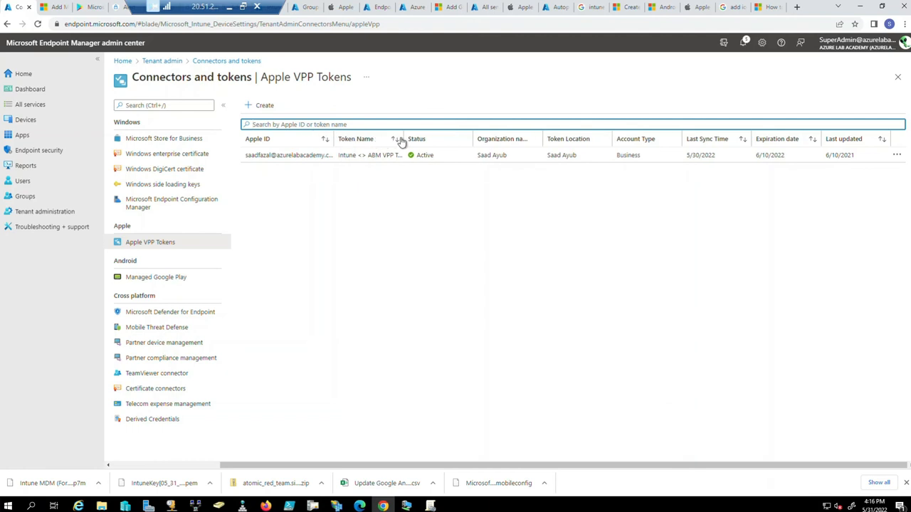
left_click_drag(430, 137, 429, 138)
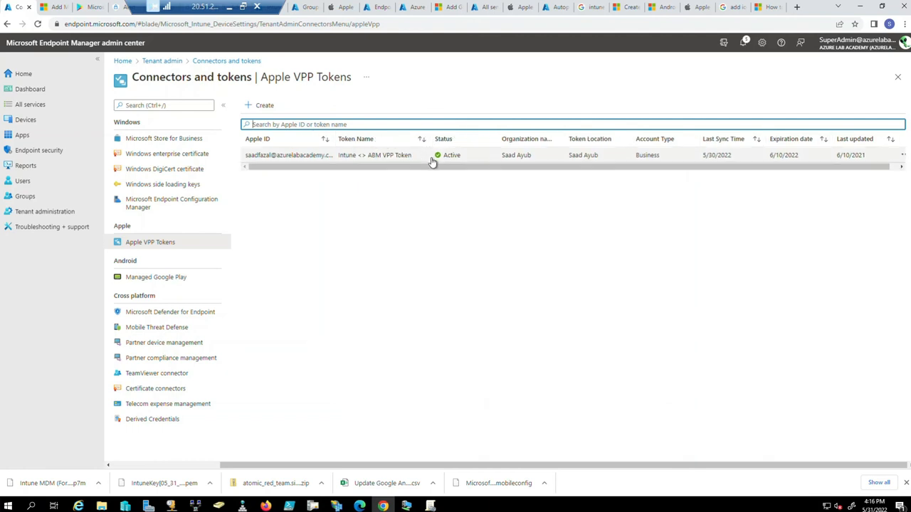
left_click_drag(593, 168, 574, 169)
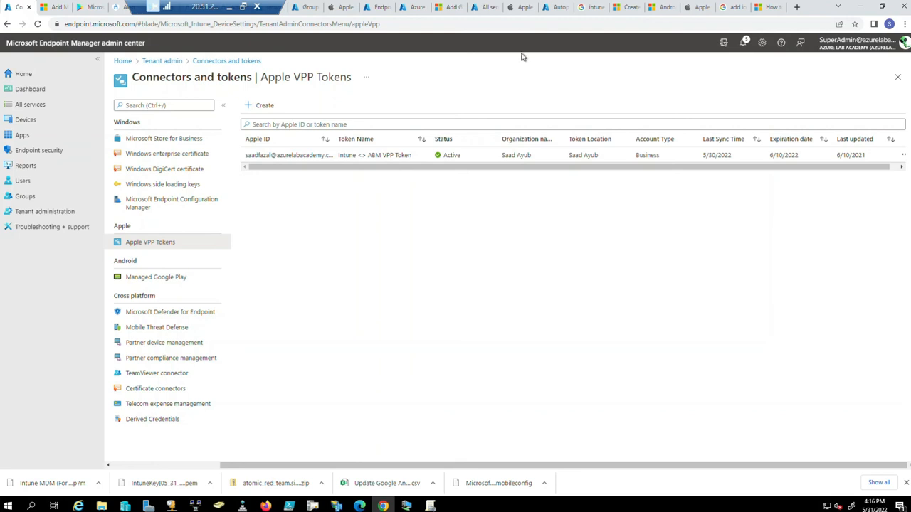
View Apps and Books in Apple Business Manager, return to the Intune VPP tokens list and widen its Apple ID column.
left_click(693, 7)
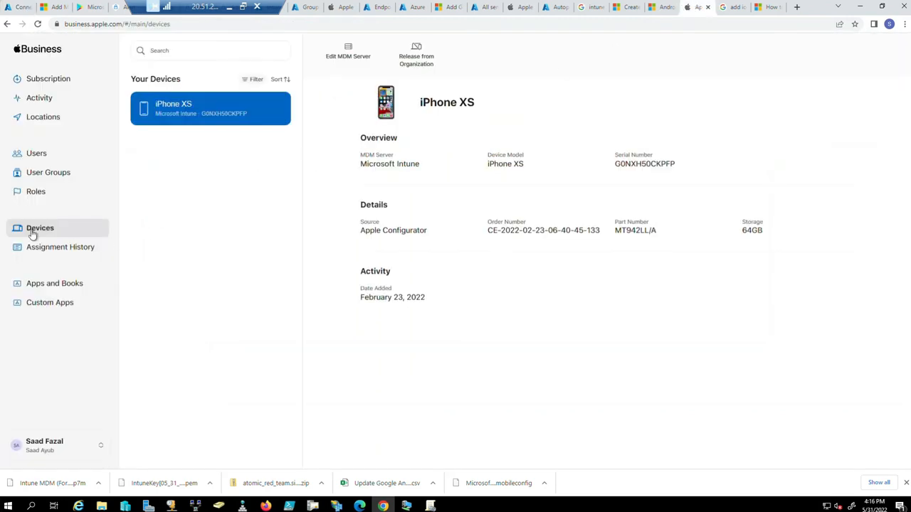
left_click(71, 287)
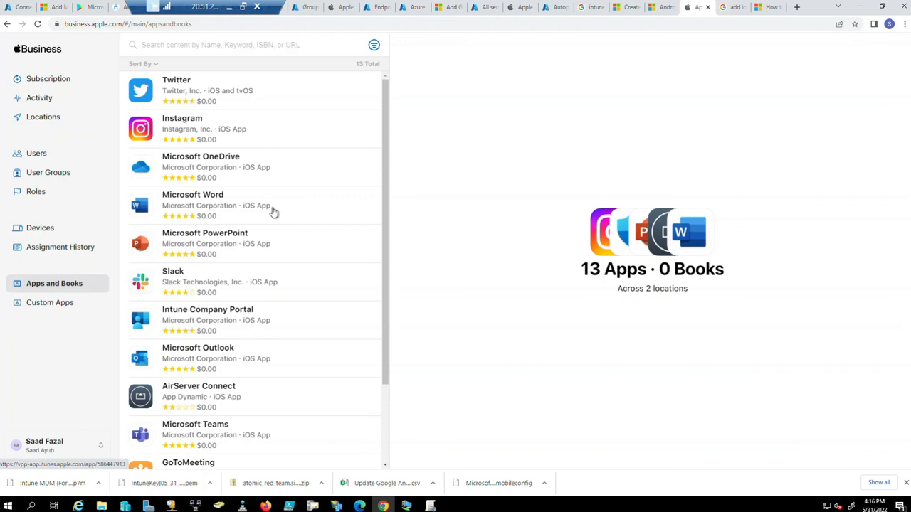
left_click(22, 6)
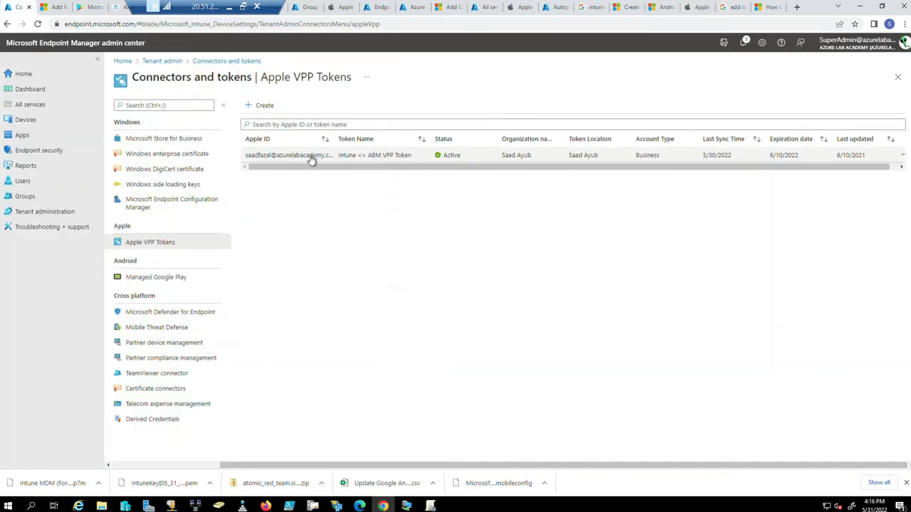
left_click_drag(338, 139, 348, 139)
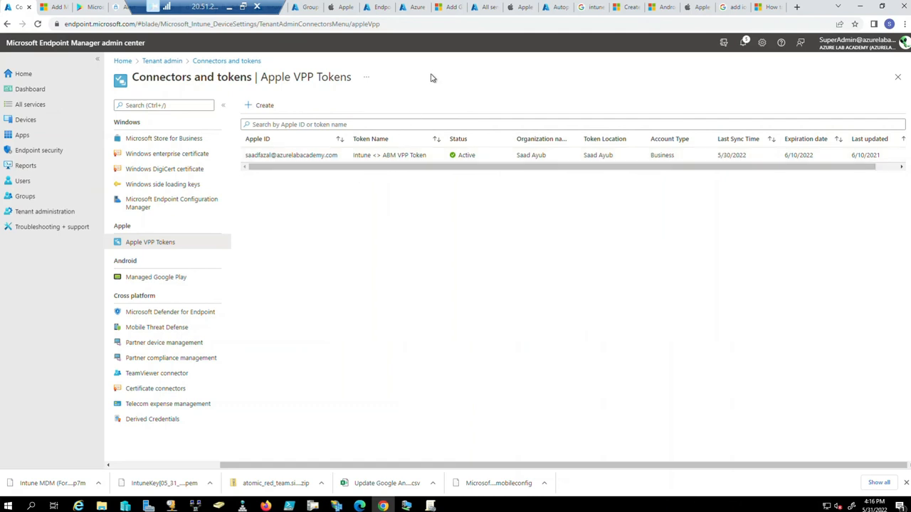
Start a new VPP token named bla bla bla and browse for its token file, cancelling without choosing one.
left_click(261, 106)
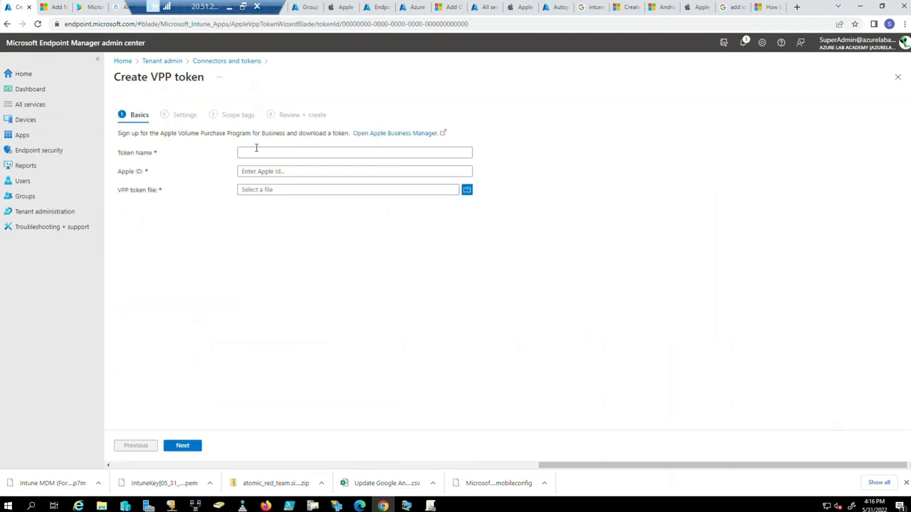
left_click(256, 153)
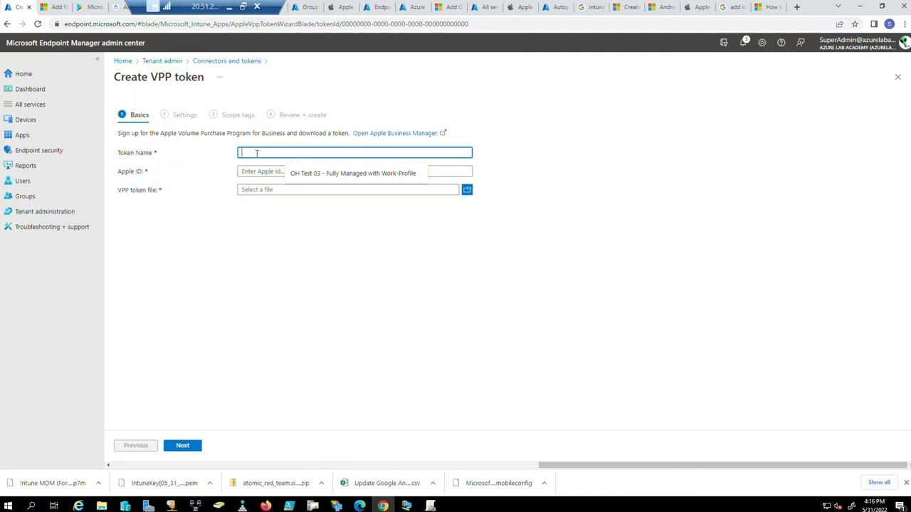
left_click(257, 154)
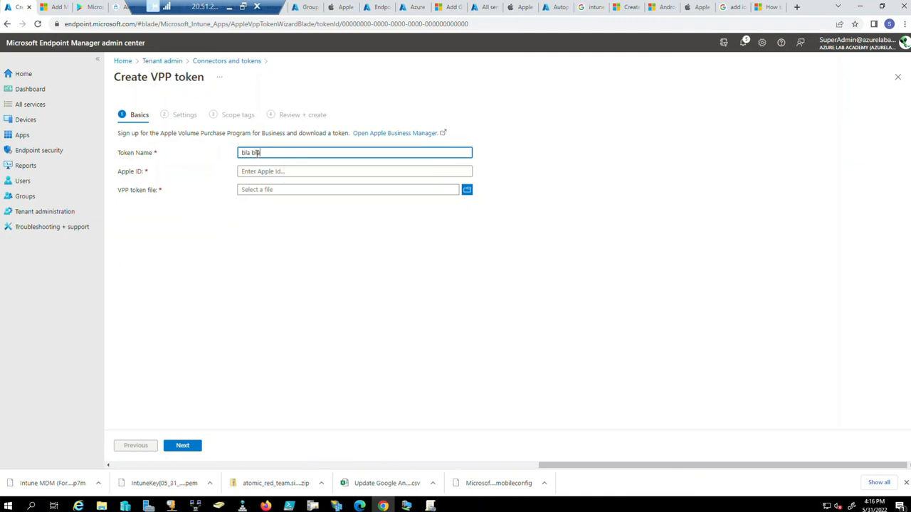
left_click(322, 171)
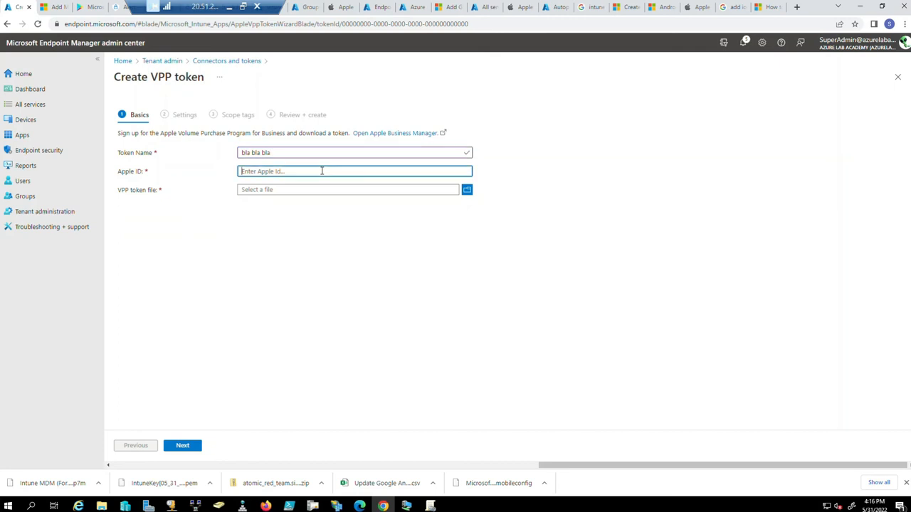
left_click(468, 190)
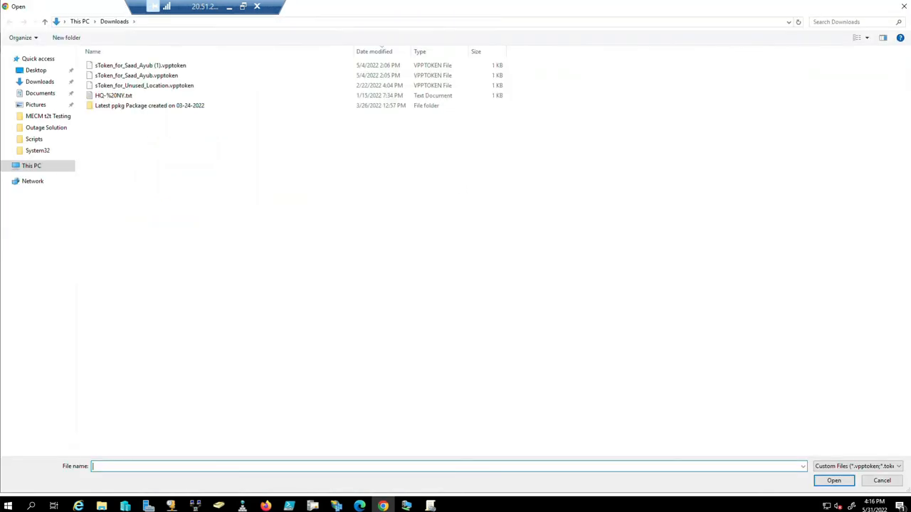
left_click(904, 6)
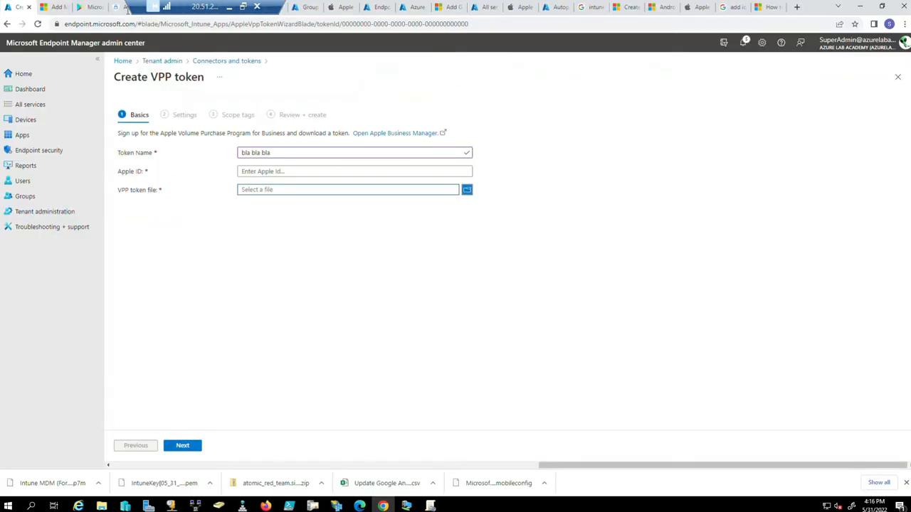
Switch to Apple Business Manager and look through Devices, Apps and Books, and Custom Apps for the VPP token download.
left_click(702, 6)
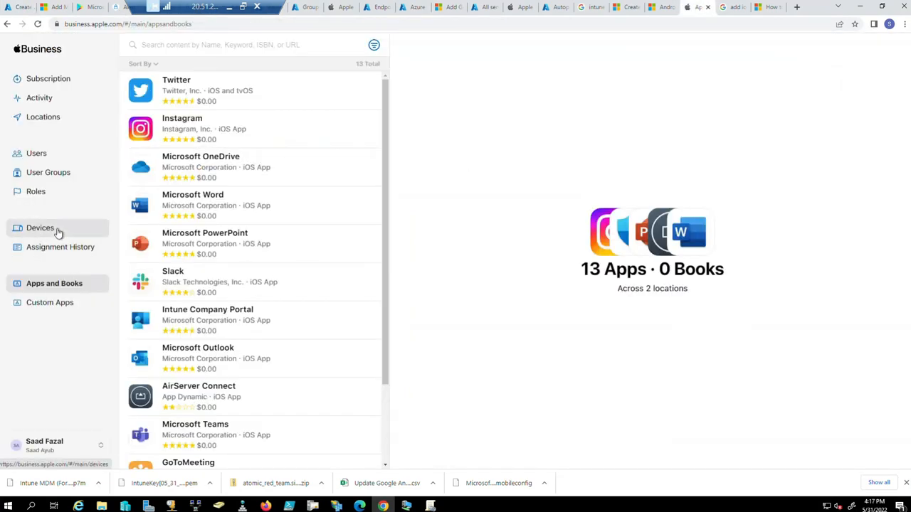
left_click(58, 233)
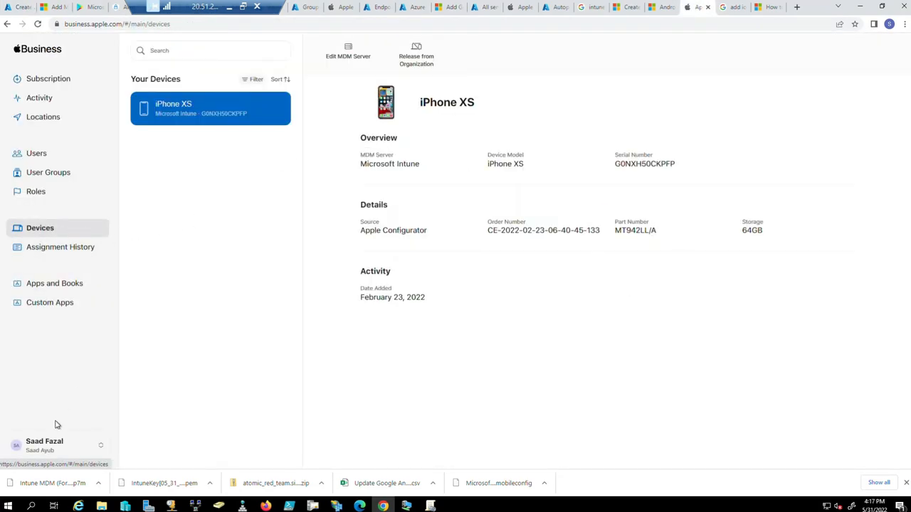
left_click(66, 448)
left_click(60, 285)
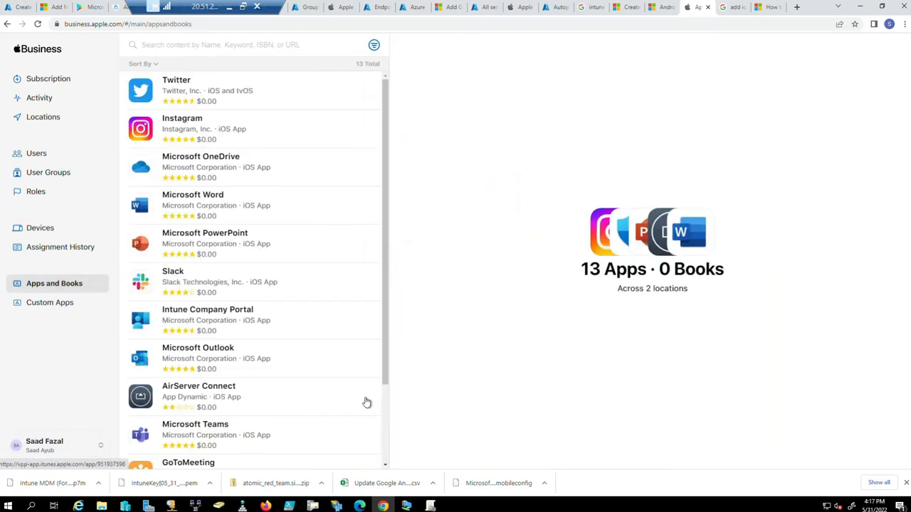
left_click(51, 445)
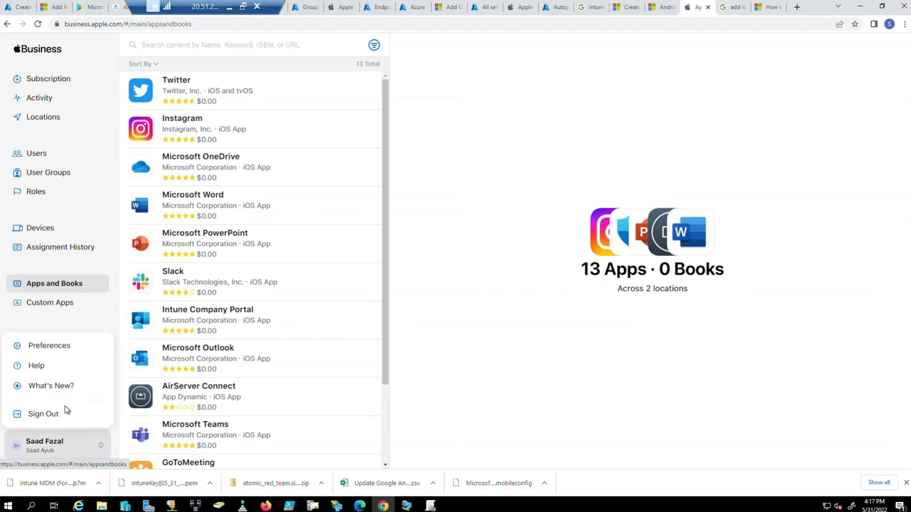
left_click(50, 306)
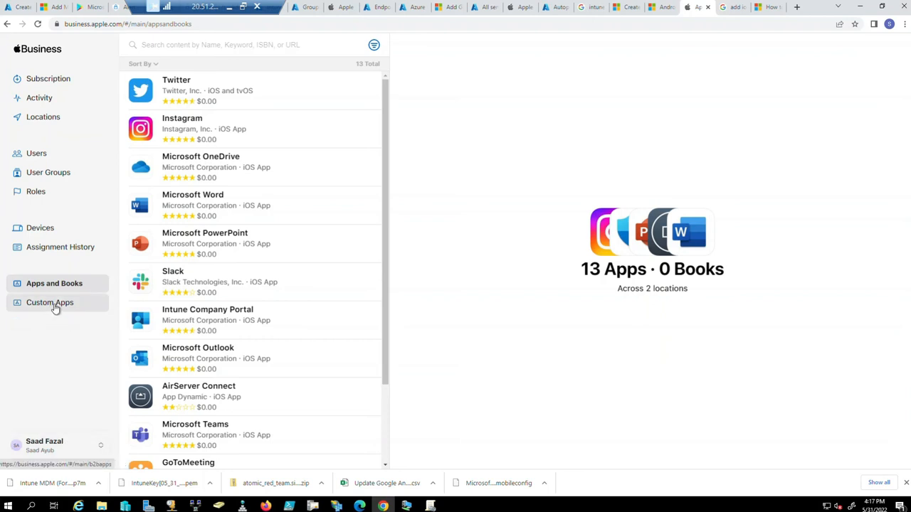
left_click(39, 304)
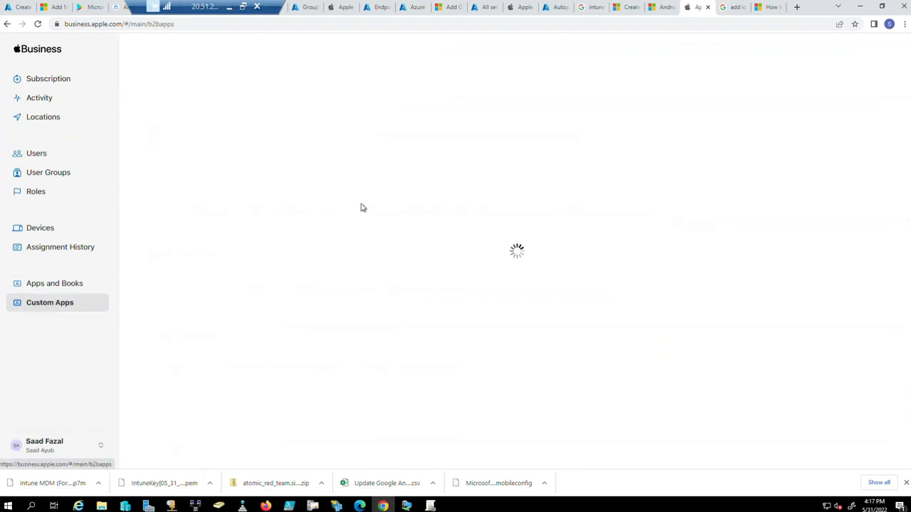
Open the Apple Business Manager preferences and display the Microsoft Intune MDM server's details.
left_click(91, 449)
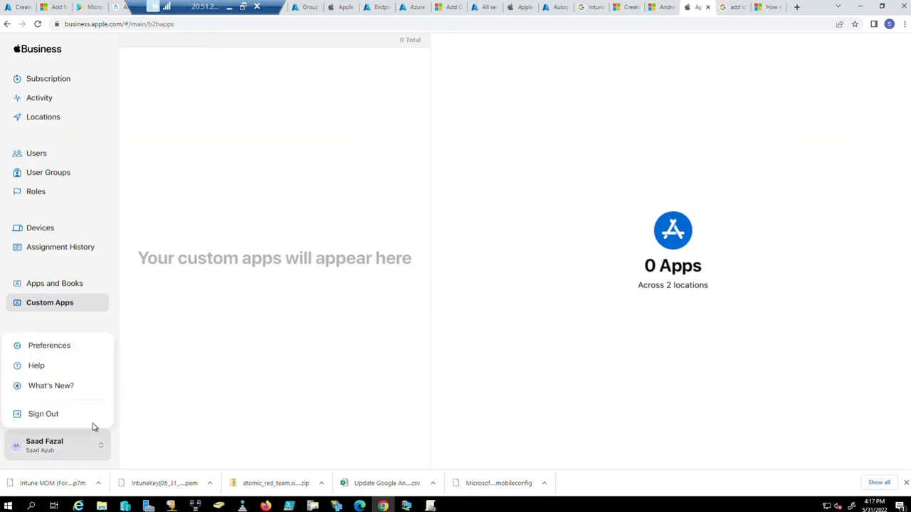
left_click(60, 346)
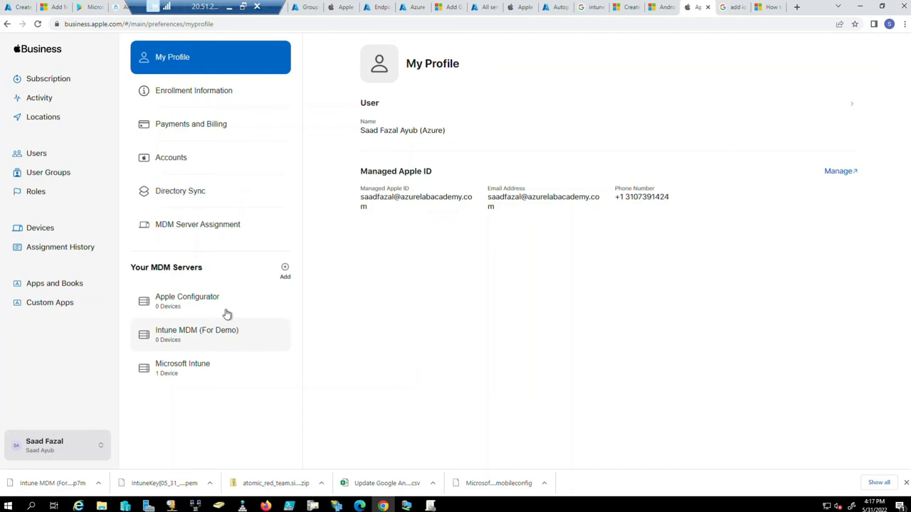
left_click(199, 368)
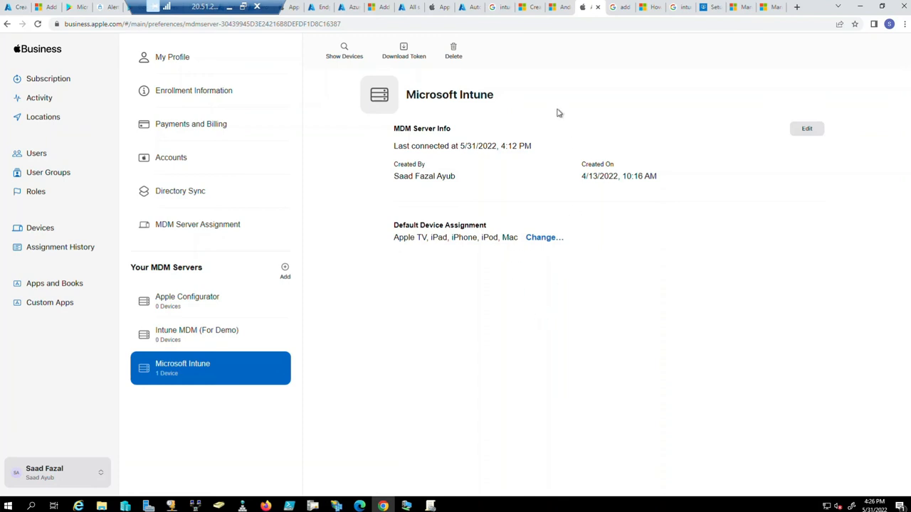
left_click(32, 480)
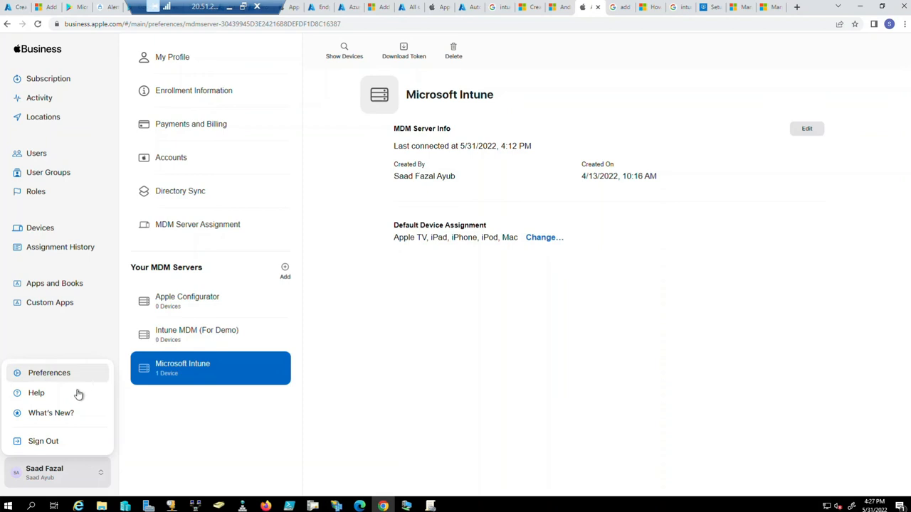
left_click(595, 372)
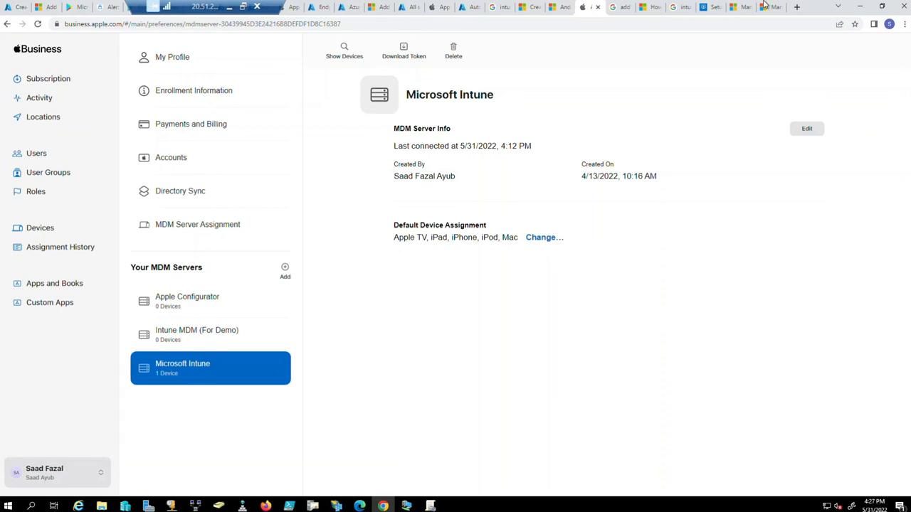
Consult the Microsoft Docs iOS eBooks article and the vmlabblog Intune setup guide on VPP tokens, and return to Apple Business Manager.
left_click(759, 6)
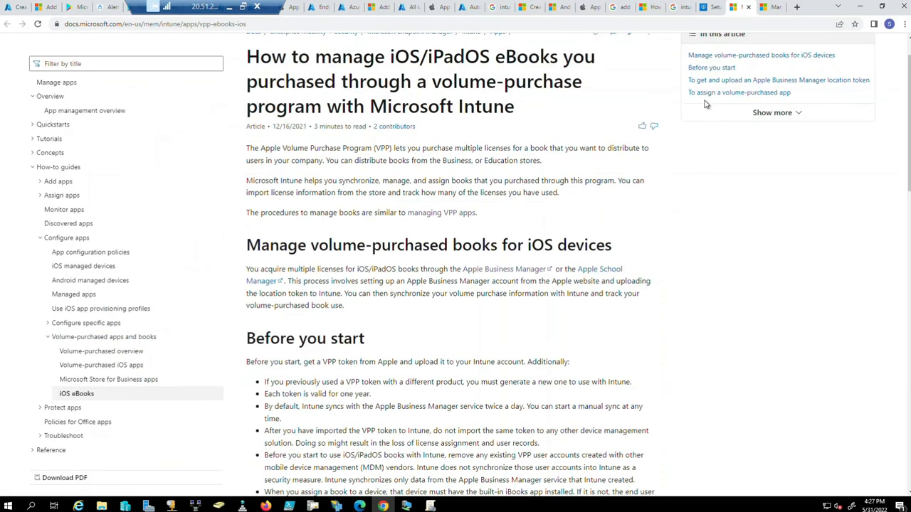
scroll(564, 196, "down", 2)
scroll(567, 195, "up", 3)
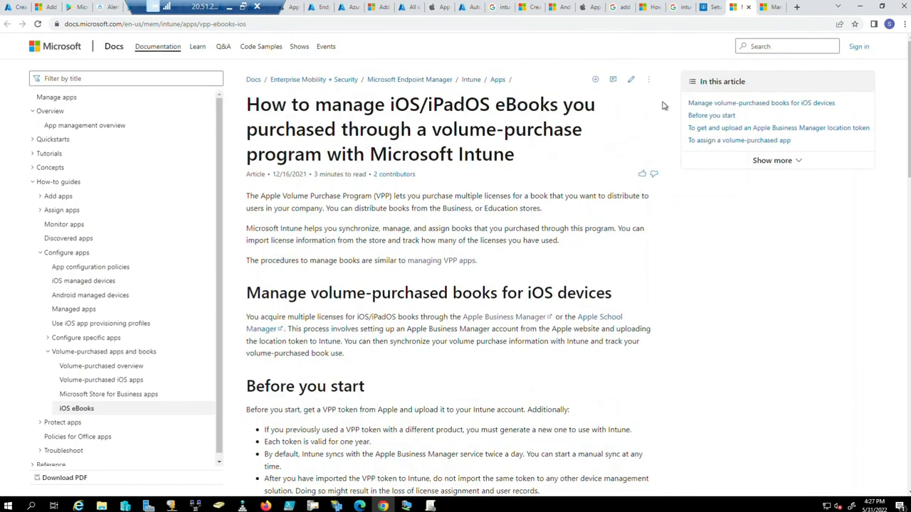
left_click(680, 6)
left_click(711, 6)
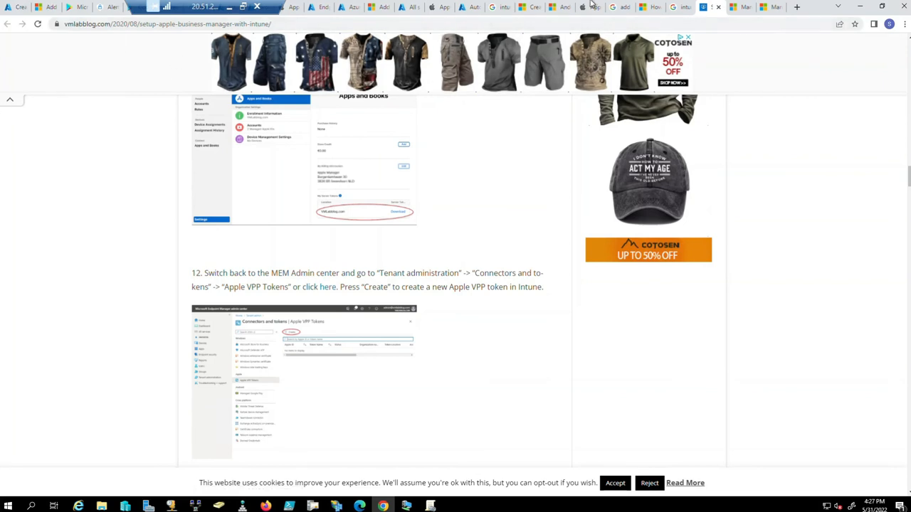
left_click(590, 7)
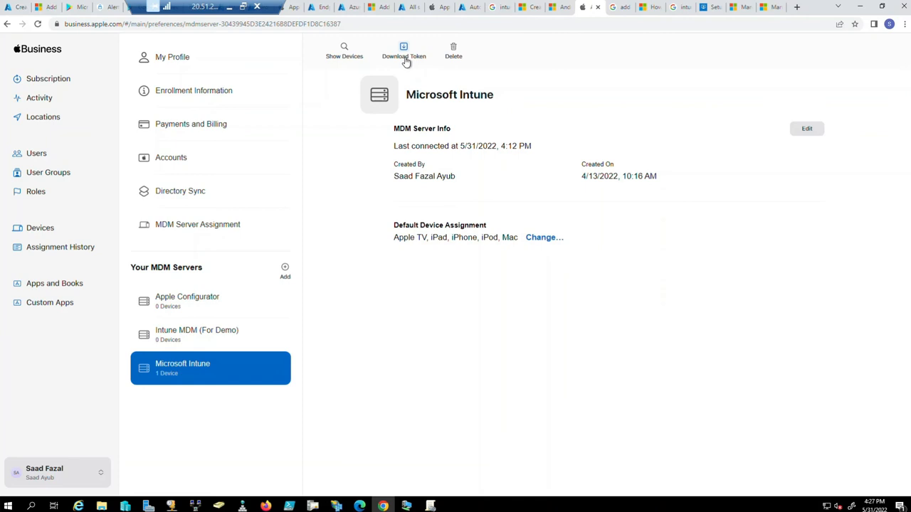
Return to the Create VPP token form in Endpoint Manager, open Apple Business Manager from it, and dismiss the downloads bar.
left_click(21, 6)
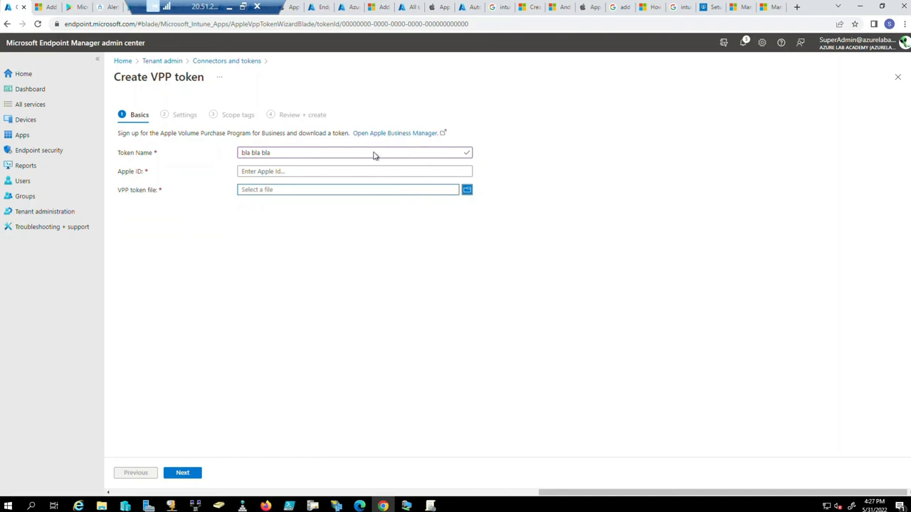
left_click(421, 134)
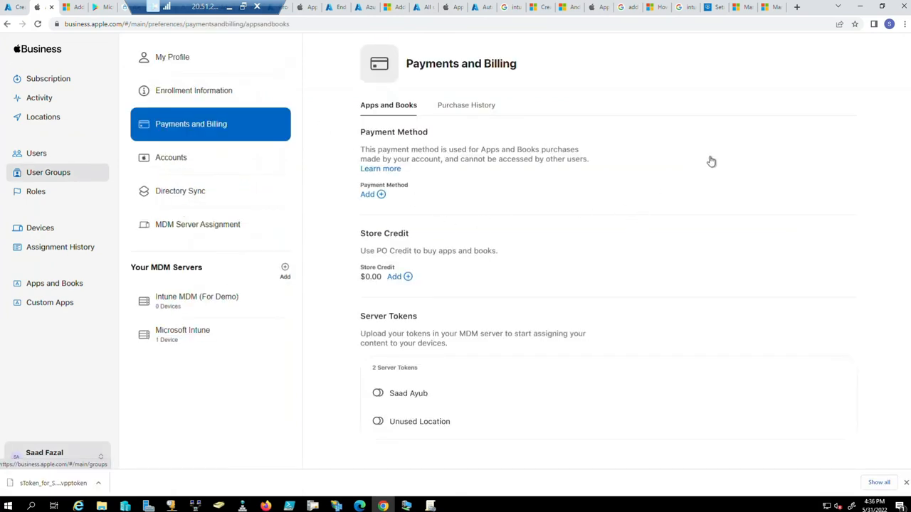
left_click(906, 483)
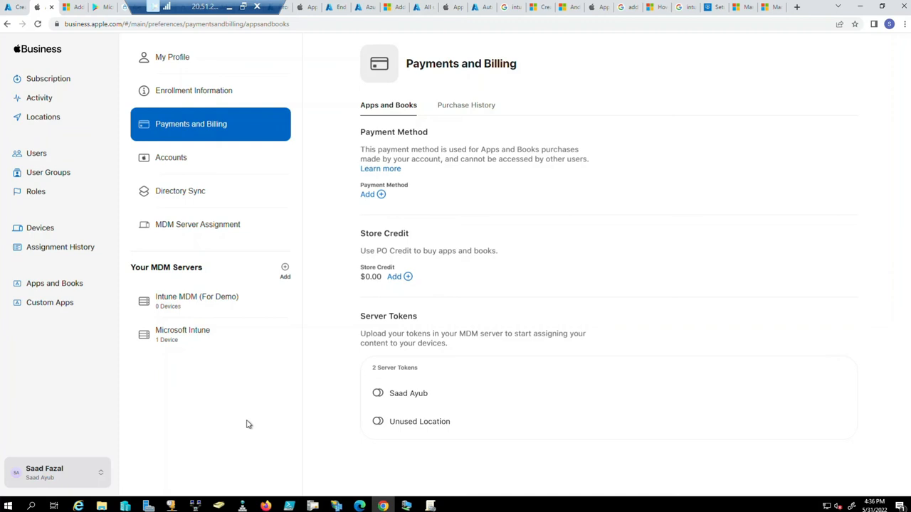
Open the Apple Business Manager preferences and look through the Accounts settings.
left_click(54, 466)
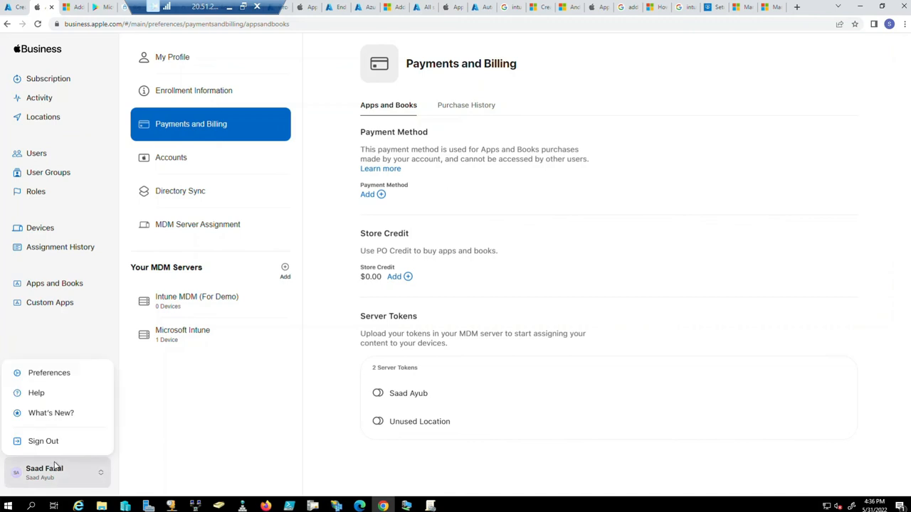
left_click(57, 376)
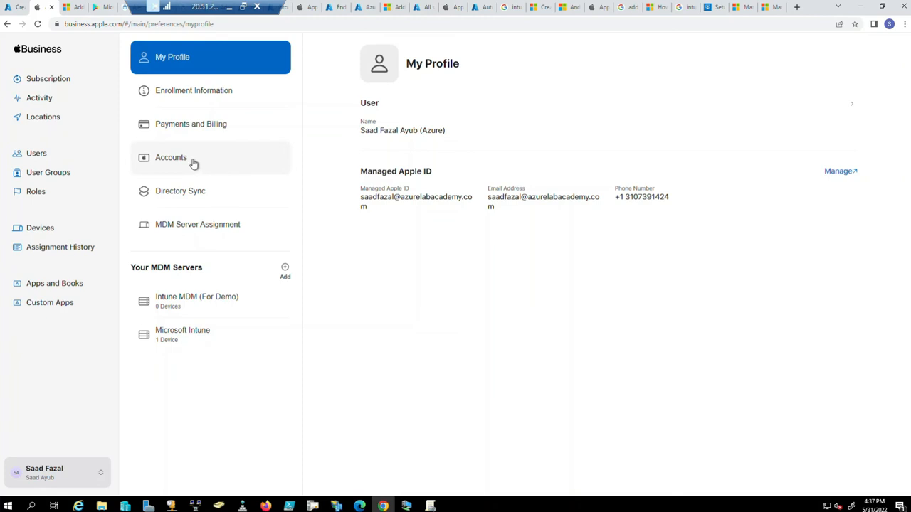
left_click(42, 481)
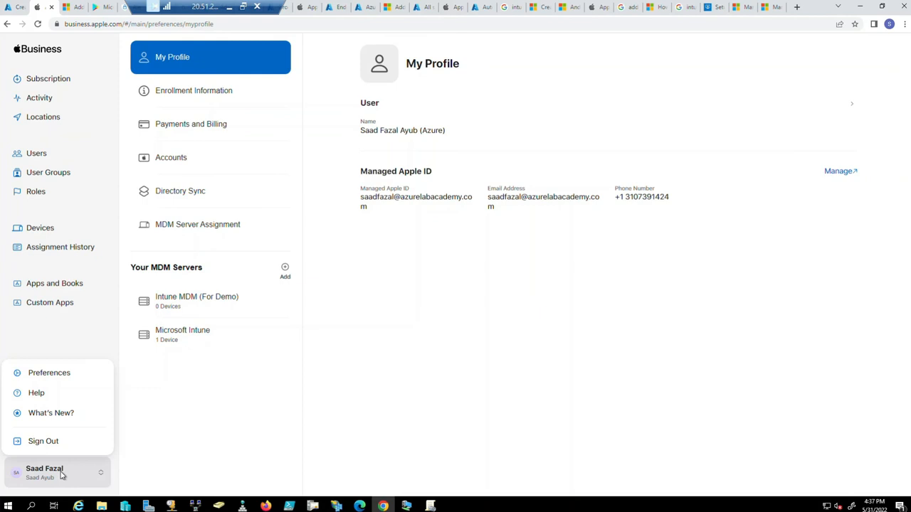
left_click(52, 376)
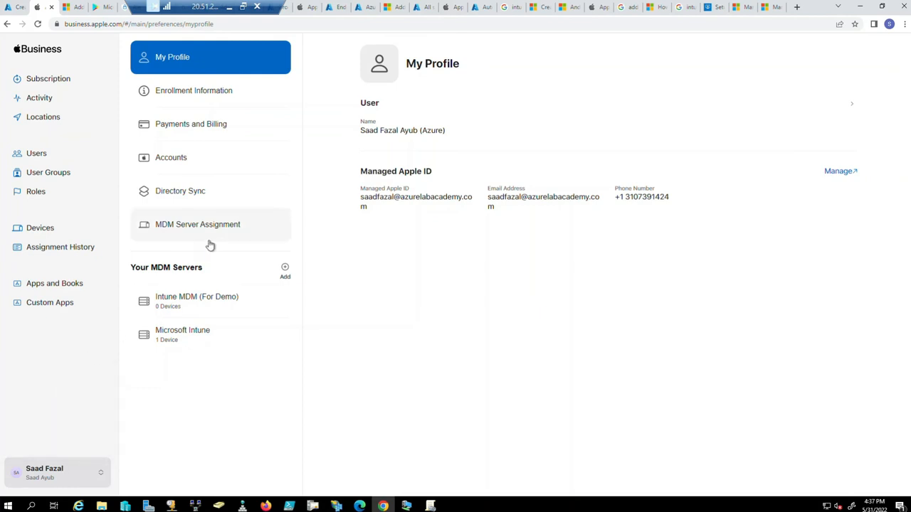
left_click(171, 158)
scroll(505, 313, "down", 1)
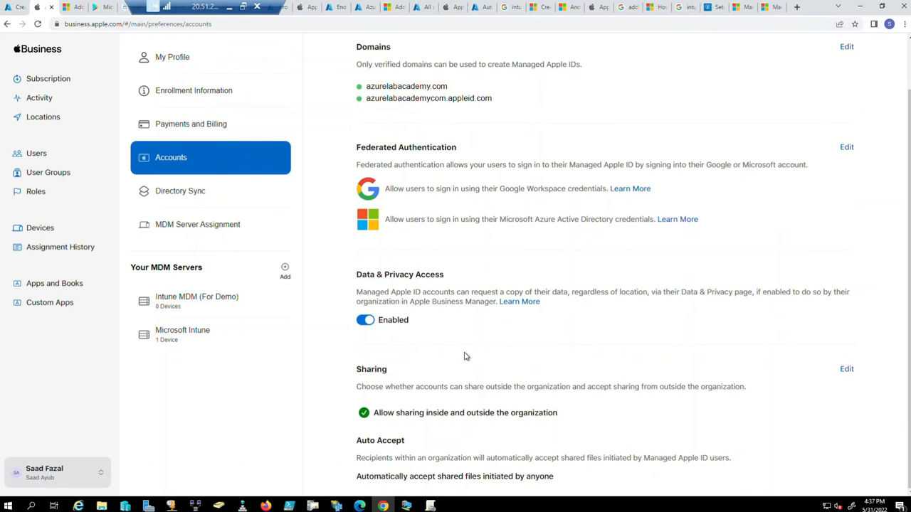
Download the first location's server token from the Apps and Books section of Payments and Billing.
left_click(224, 132)
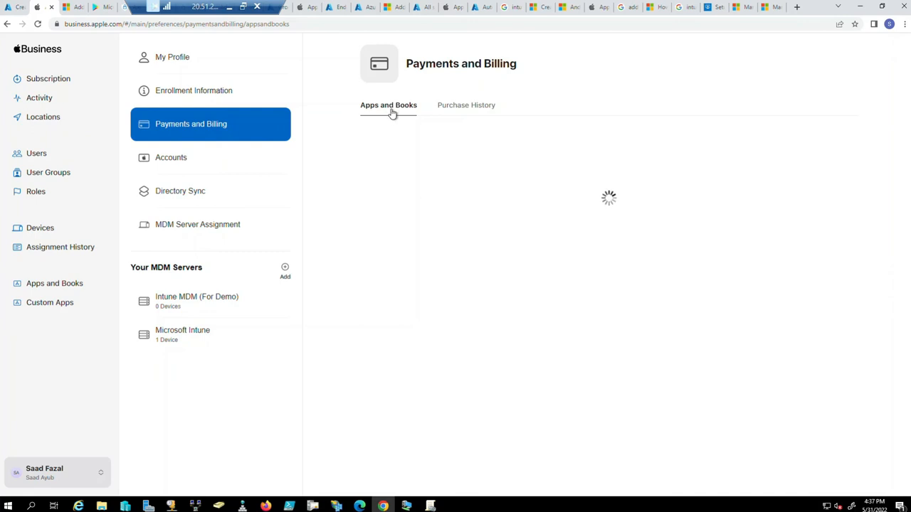
left_click(391, 107)
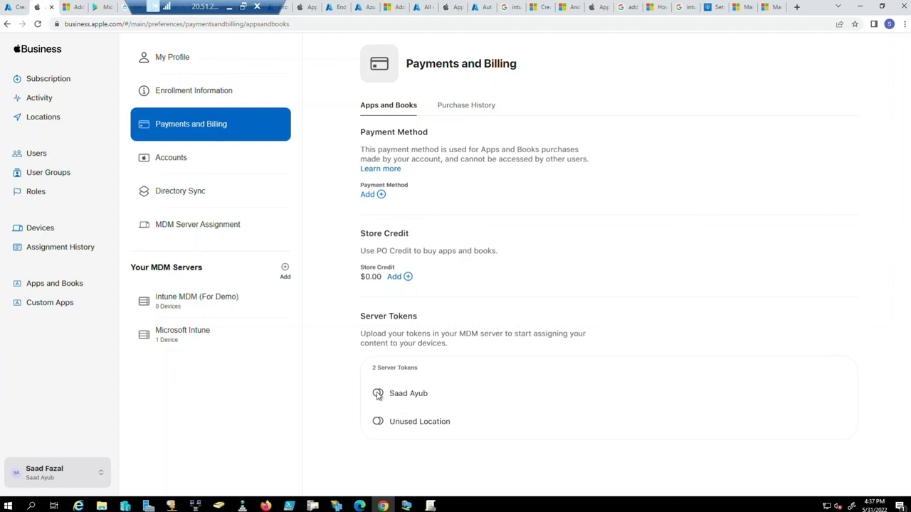
left_click(400, 397)
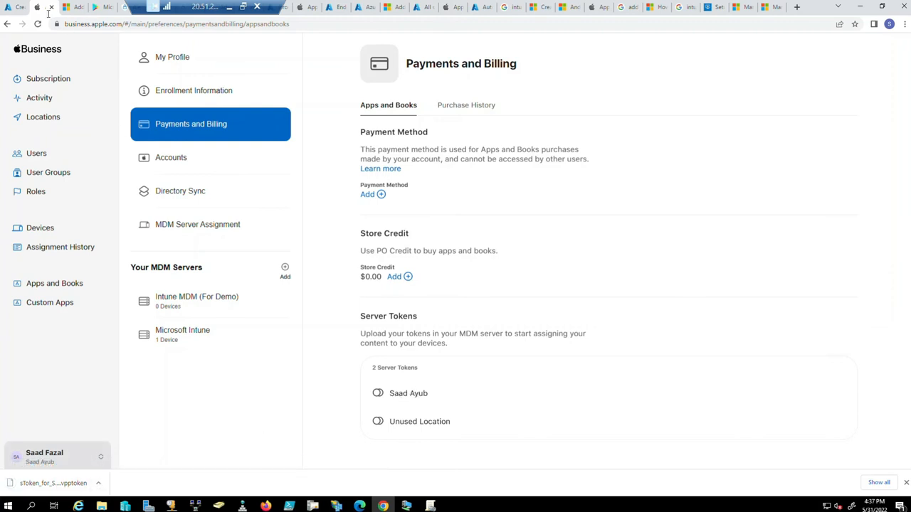
Choose the newest downloaded token file for the bla bla bla VPP token in Endpoint Manager, and discard the unsaved form.
left_click(14, 7)
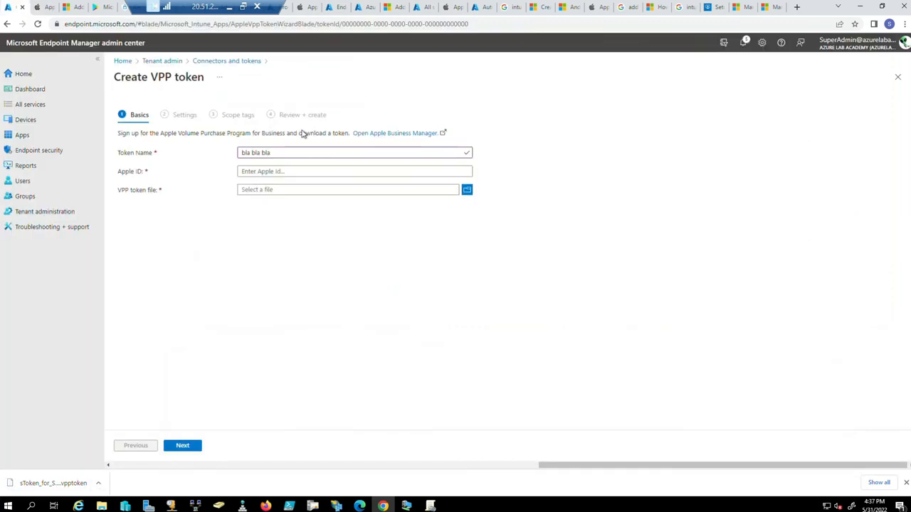
left_click(467, 190)
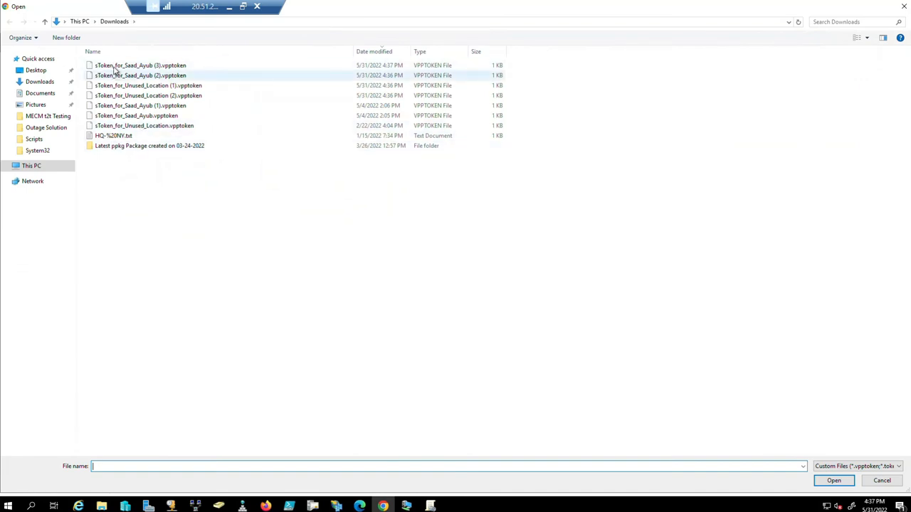
left_click(135, 65)
left_click(833, 481)
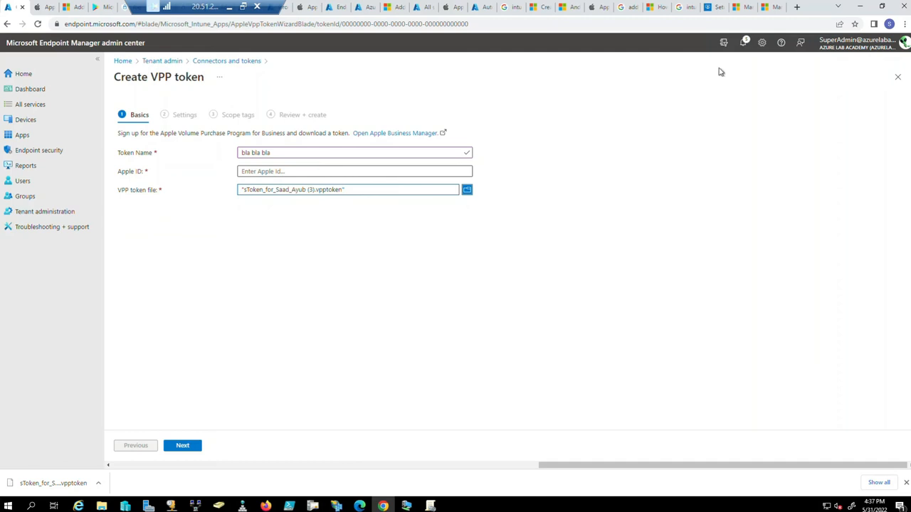
left_click(898, 77)
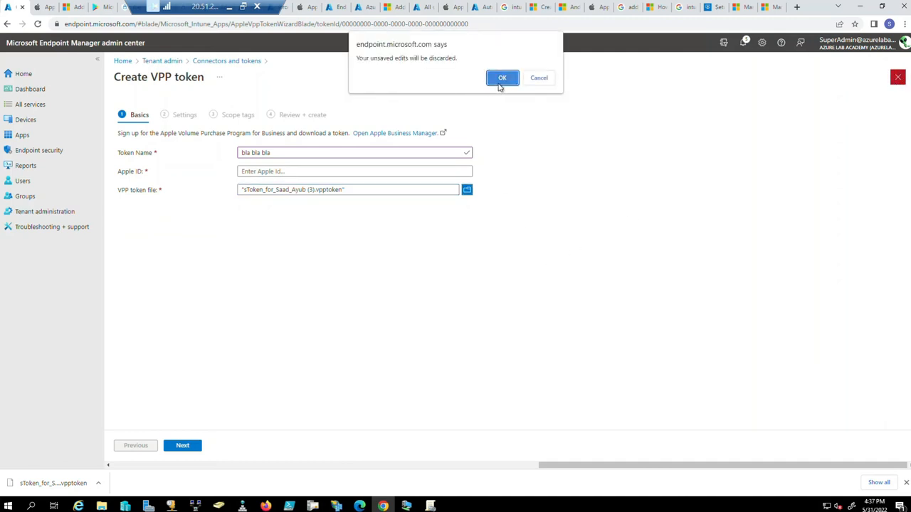
left_click(502, 79)
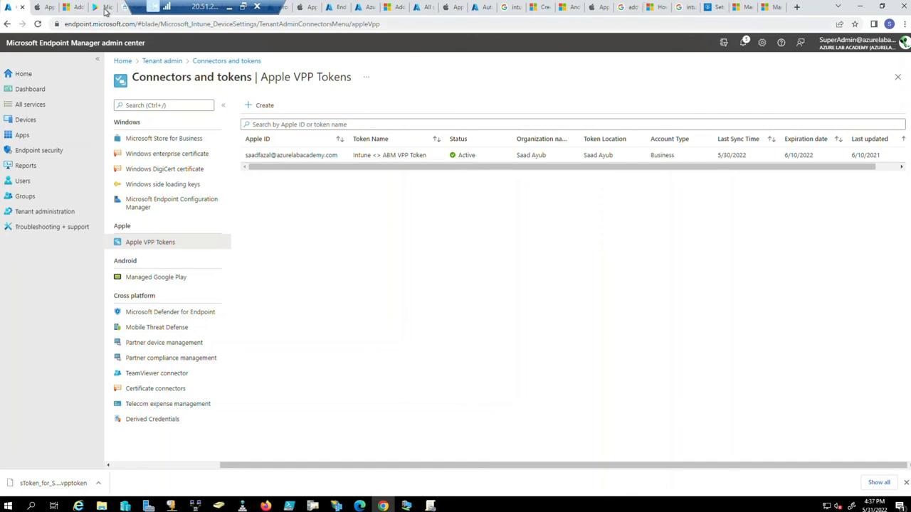
Show Apps and Books in Apple Business Manager, remove the Unused Location filter, and look through the listed apps.
left_click(41, 6)
left_click(36, 303)
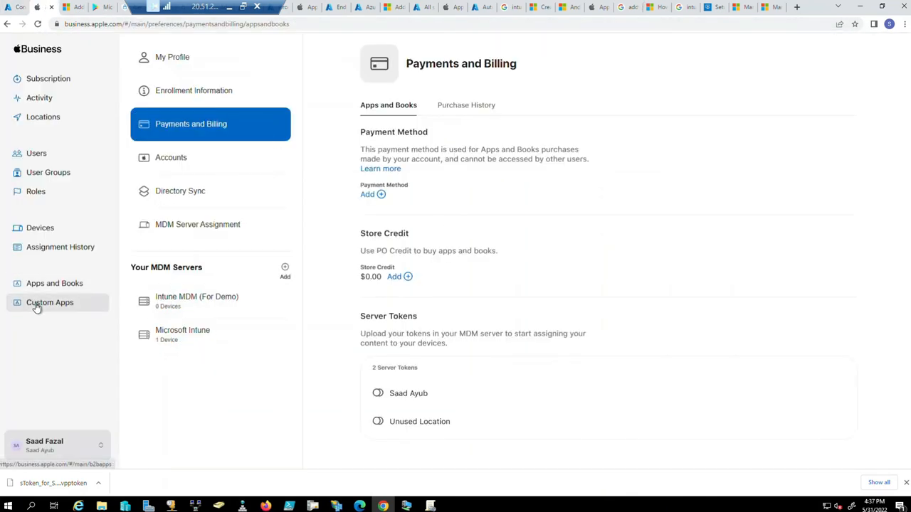
left_click(47, 288)
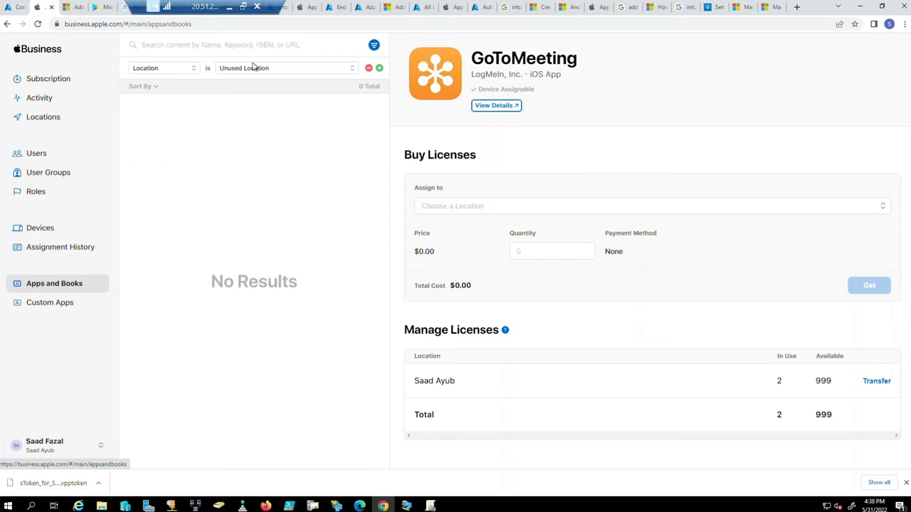
left_click(368, 69)
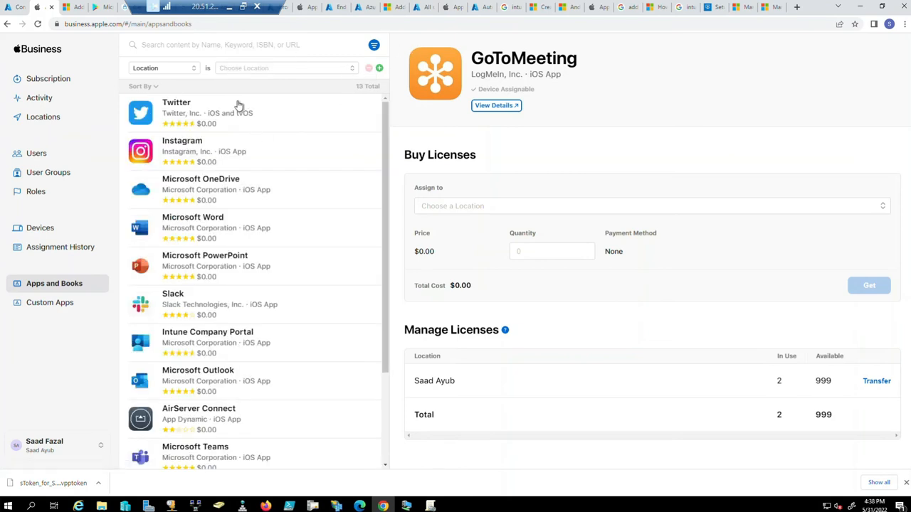
scroll(266, 335, "down", 3)
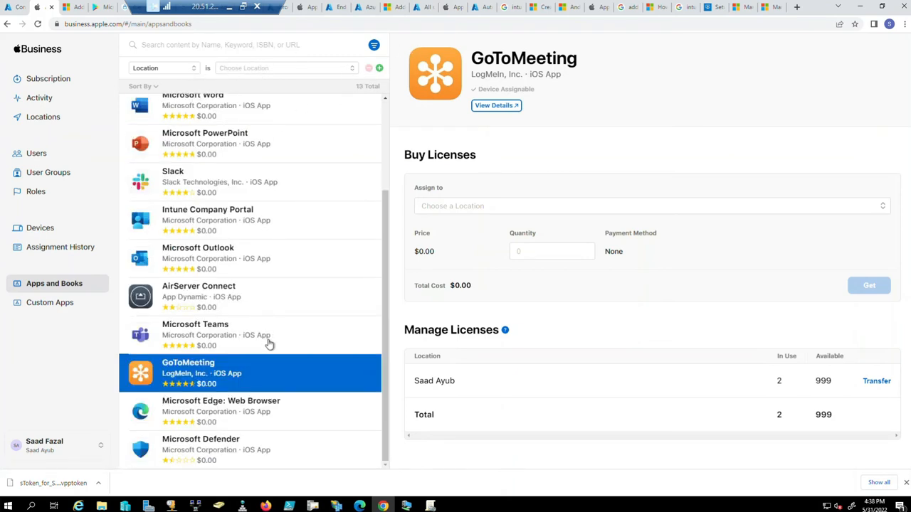
scroll(268, 344, "up", 3)
scroll(268, 344, "down", 3)
scroll(234, 346, "up", 3)
scroll(213, 341, "down", 3)
scroll(220, 366, "up", 3)
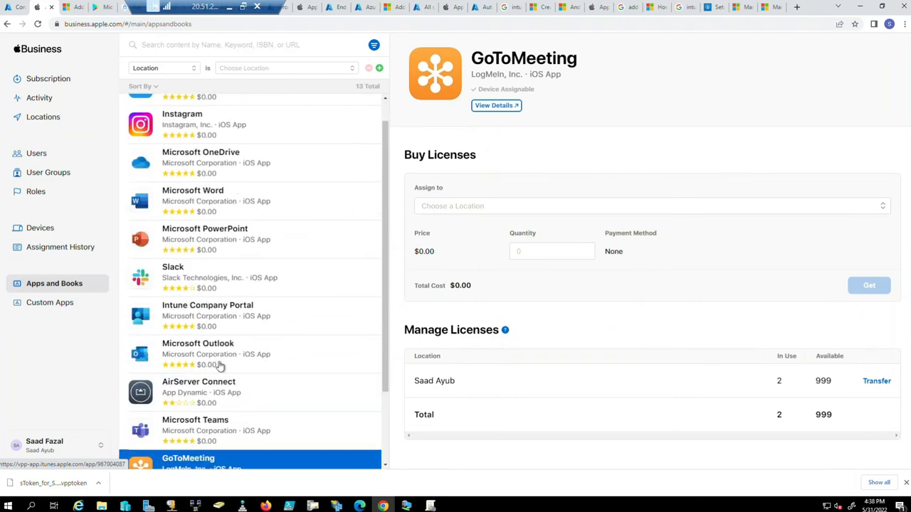
Search Apps and Books for disney and select the Disney+ app.
left_click(193, 44)
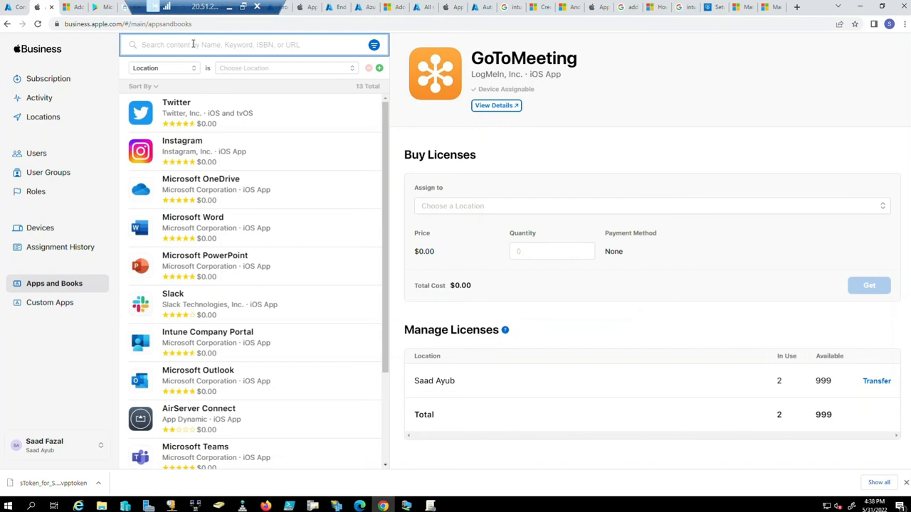
type("disney")
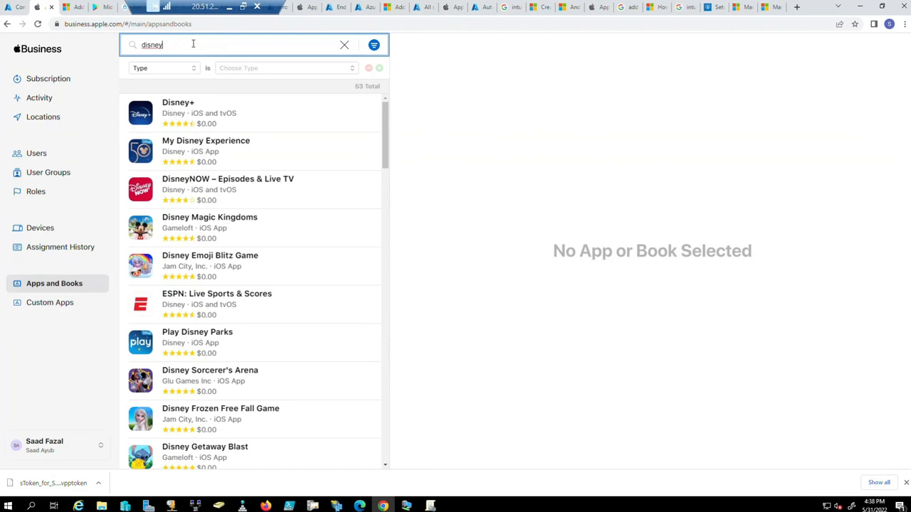
left_click(216, 118)
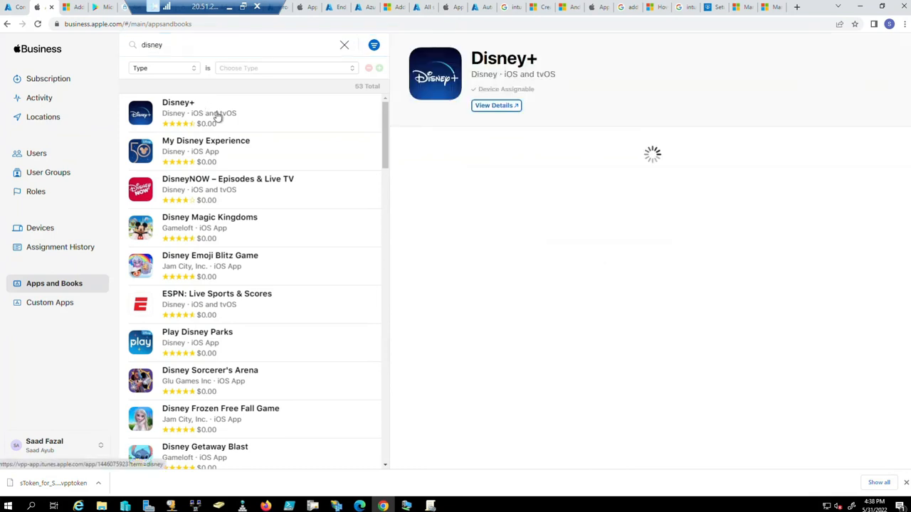
Get 5 Disney+ licenses assigned to the first listed location, and redisplay the app's license details.
left_click(549, 252)
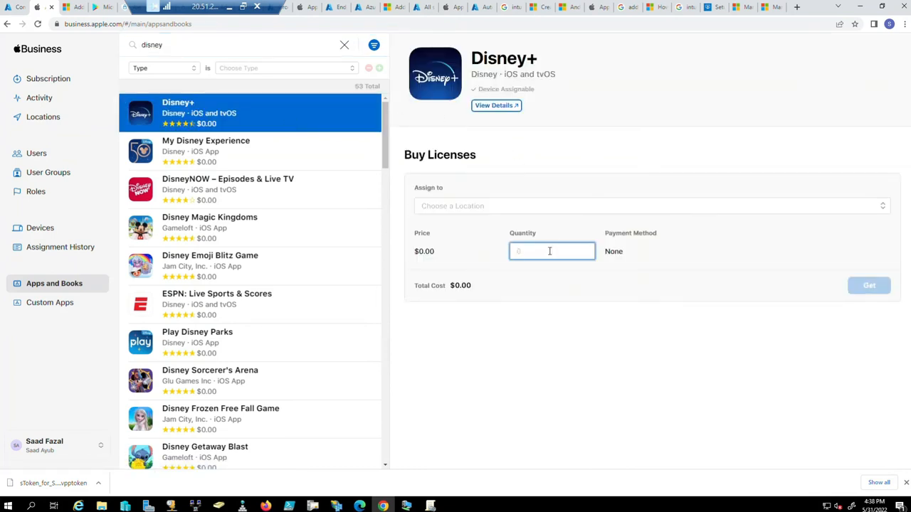
type("5")
left_click(679, 207)
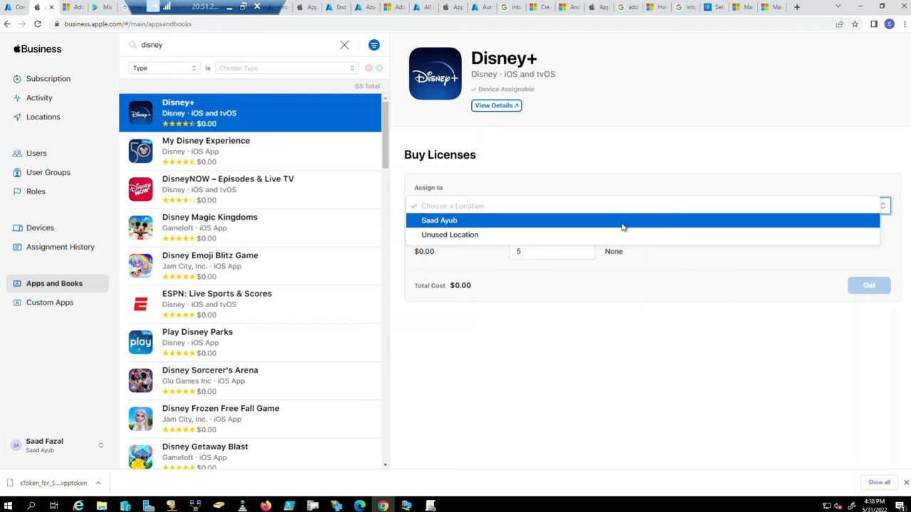
left_click(515, 221)
left_click(869, 285)
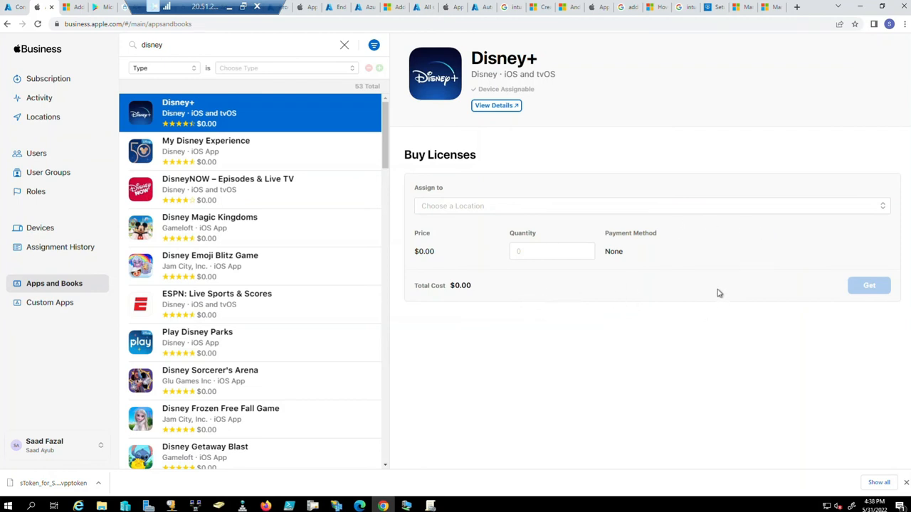
left_click(276, 151)
left_click(216, 125)
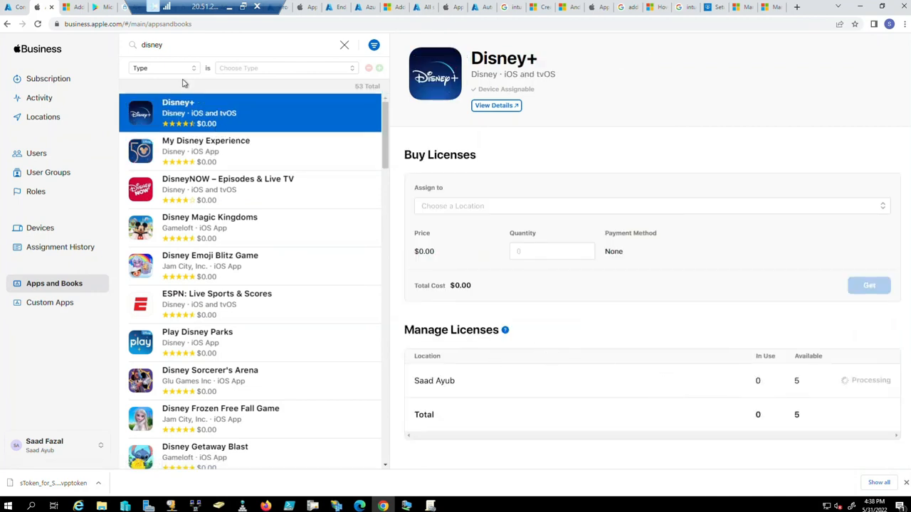
Switch to Endpoint Manager and search the iOS/iPadOS apps for disney.
left_click(13, 7)
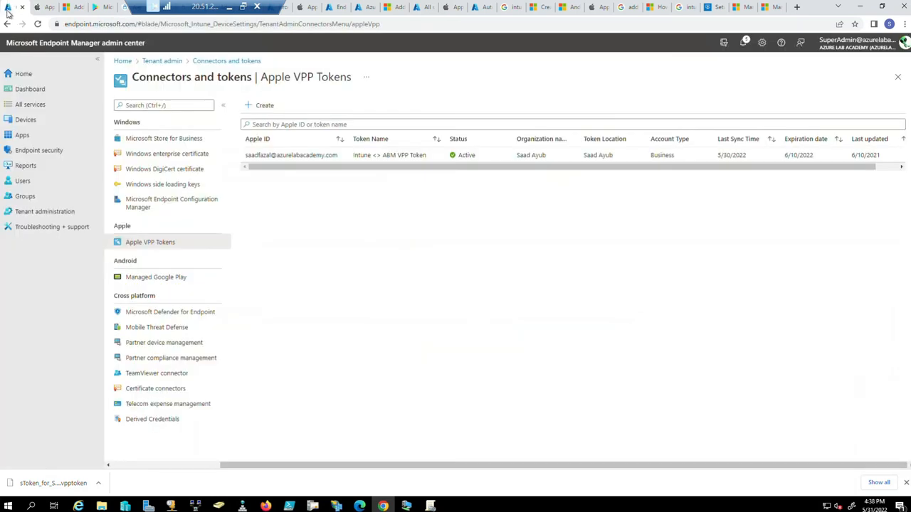
left_click(14, 136)
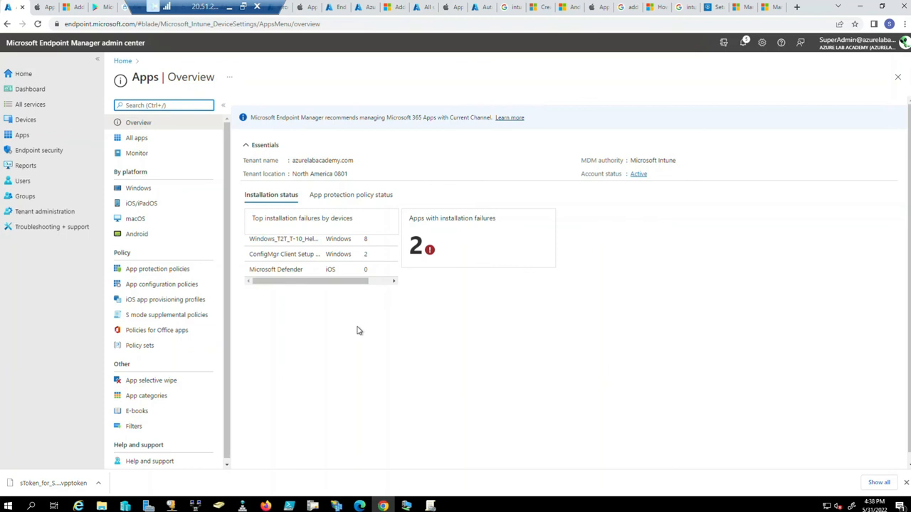
left_click(138, 205)
left_click(300, 140)
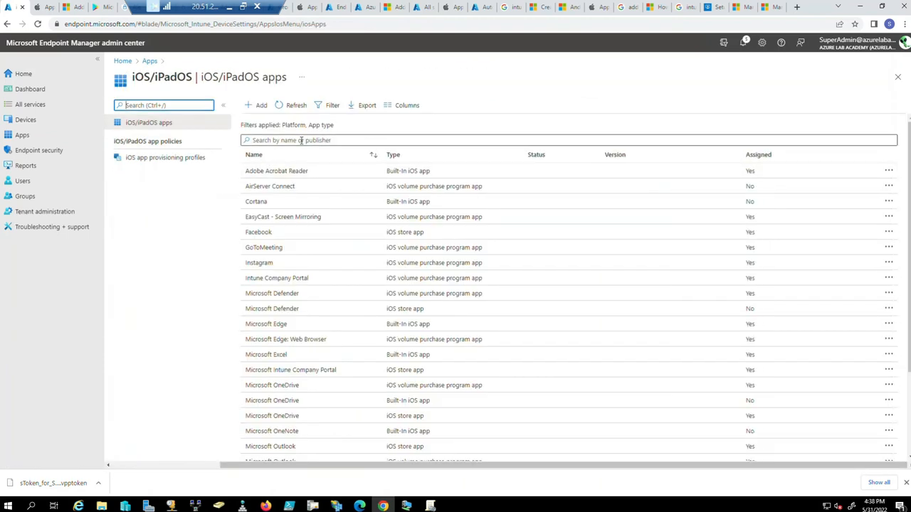
type("disney")
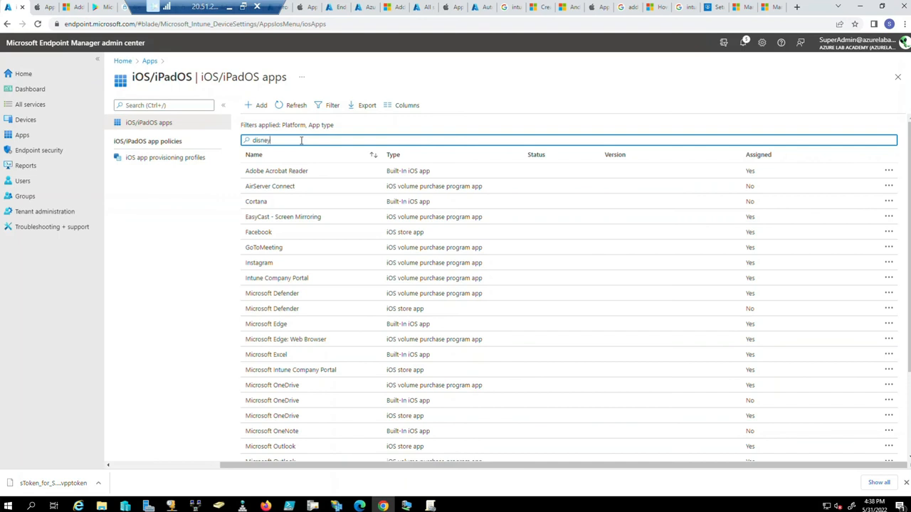
Sync the existing Apple VPP token under the tenant's connectors and tokens.
left_click(49, 212)
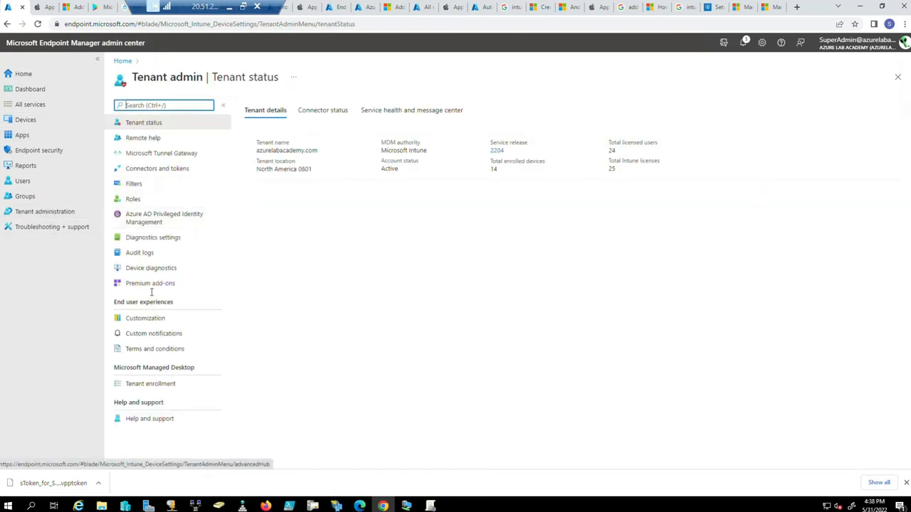
left_click(20, 212)
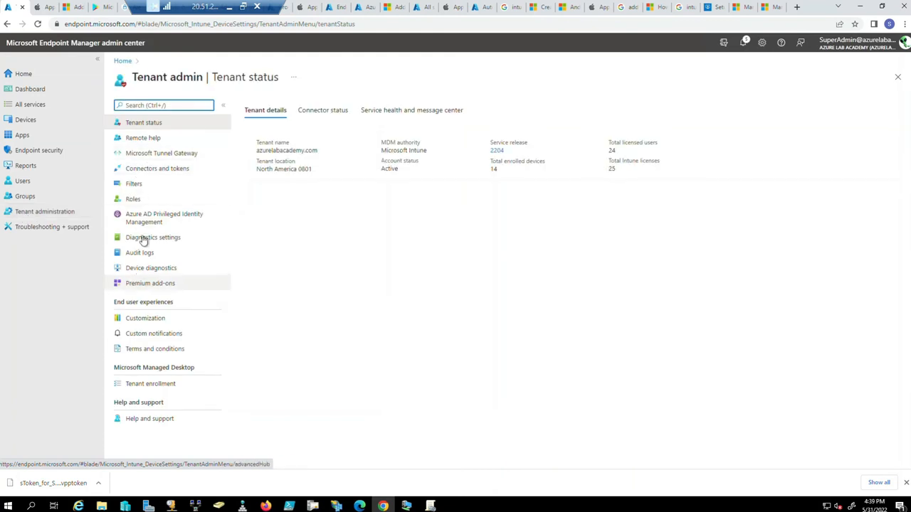
left_click(171, 169)
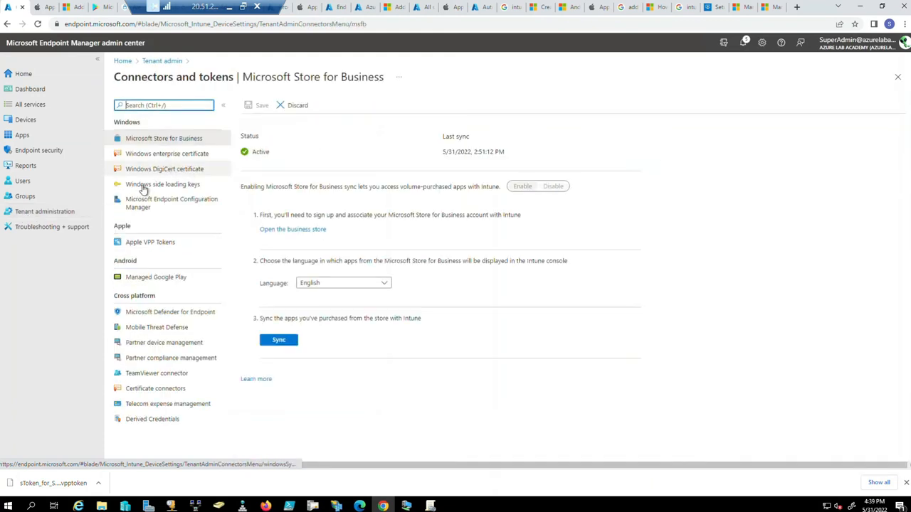
left_click(149, 242)
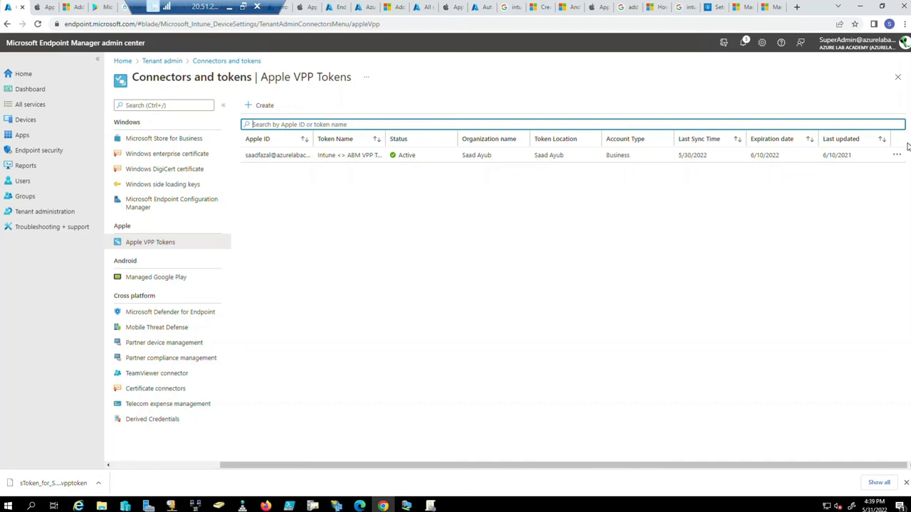
left_click(897, 155)
left_click(826, 164)
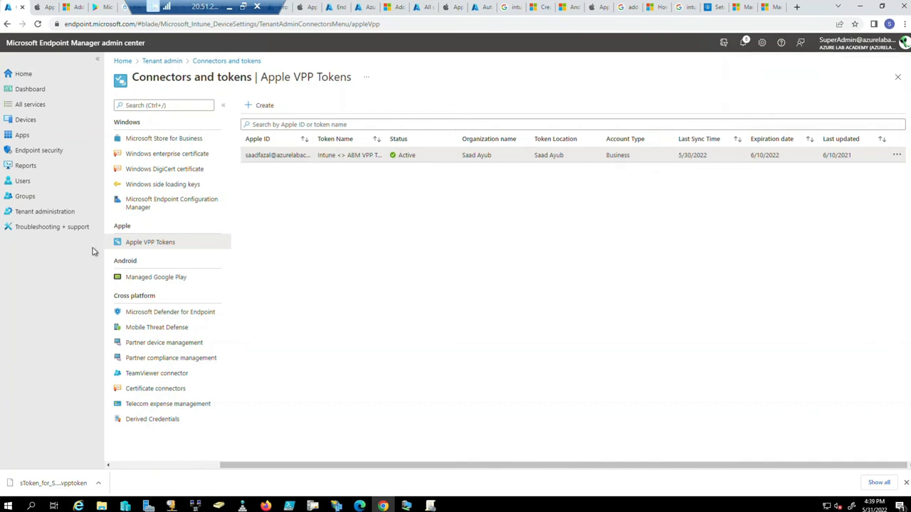
Search the iOS/iPadOS apps for Disney+ again, and close the app list.
left_click(21, 135)
left_click(141, 204)
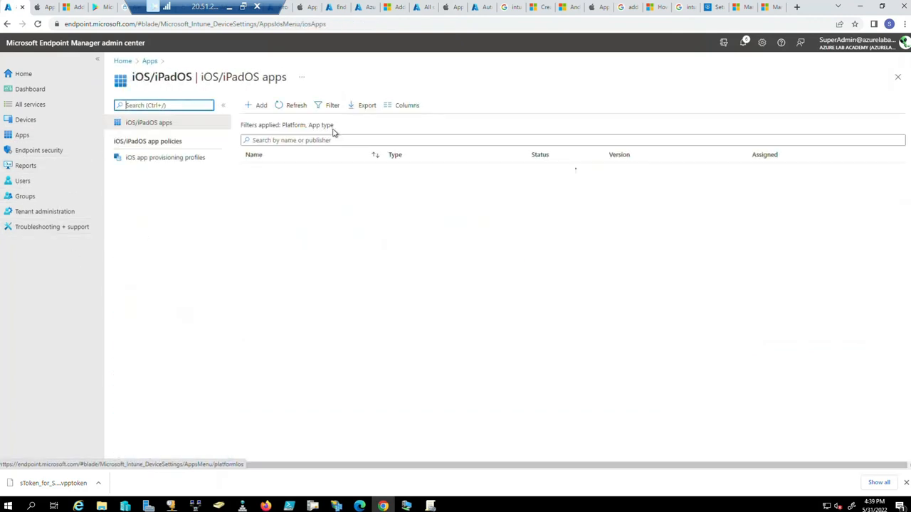
left_click(334, 140)
type("disn")
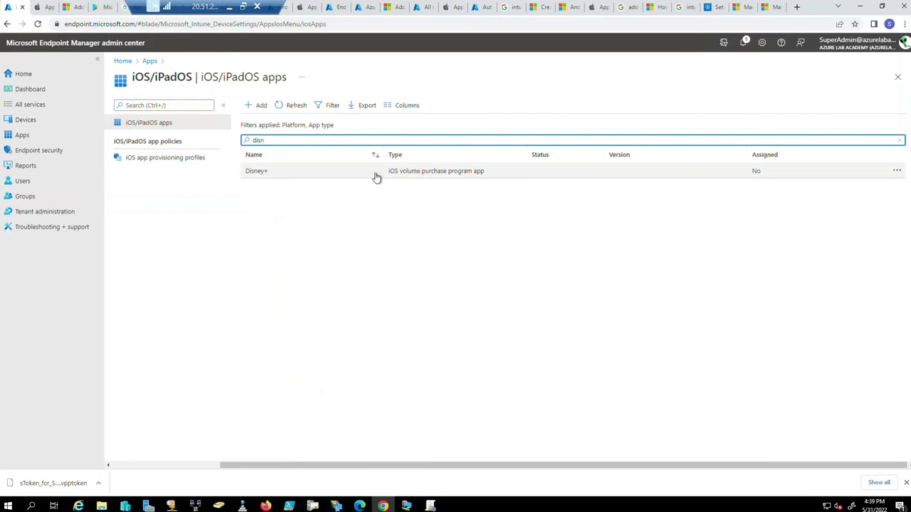
left_click(899, 80)
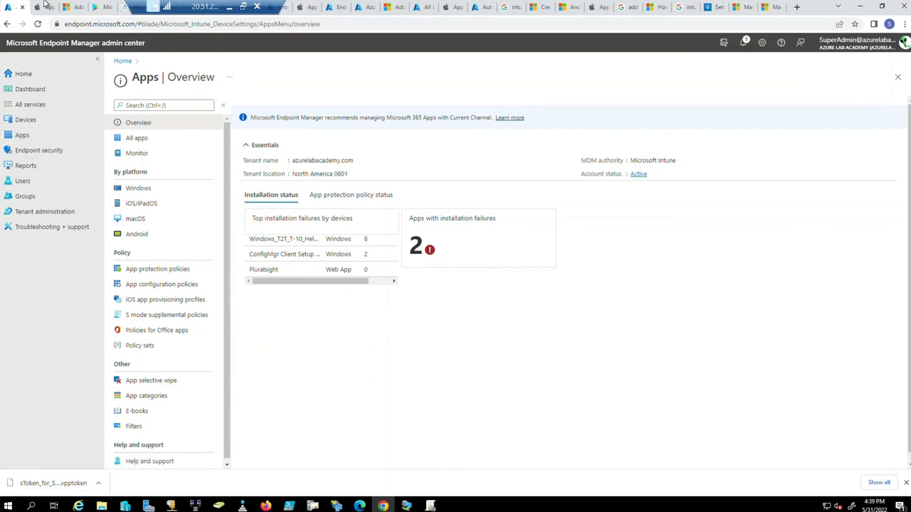
Switch to Apple Business Manager, review the iPhone XS device and the Microsoft Intune MDM server details, and return to the devices.
left_click(45, 6)
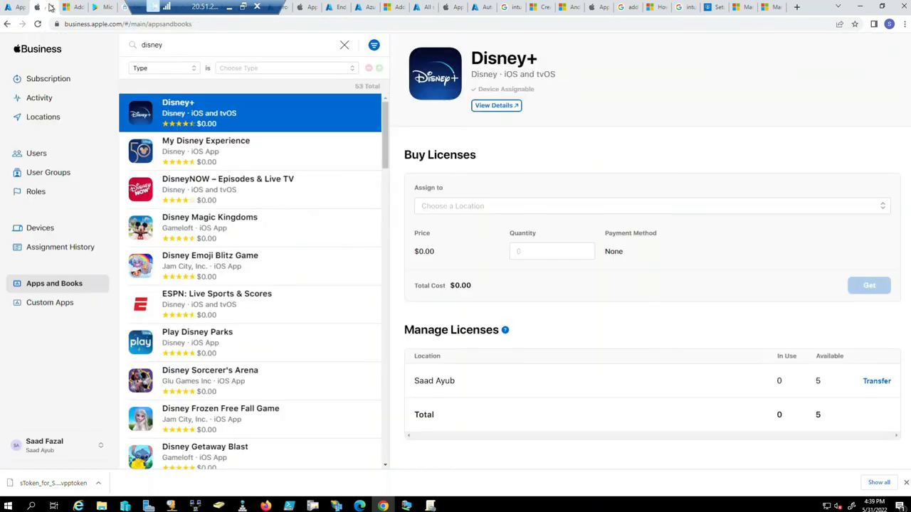
left_click(36, 229)
left_click(213, 117)
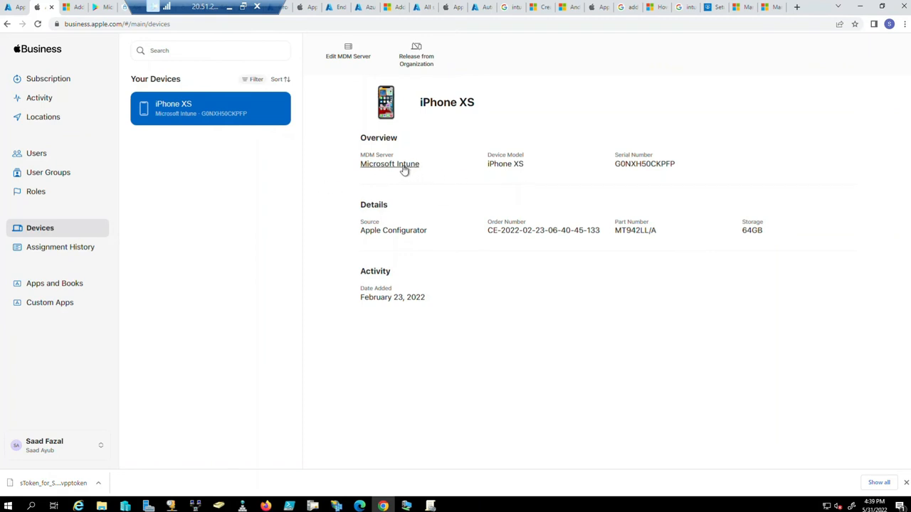
left_click(39, 446)
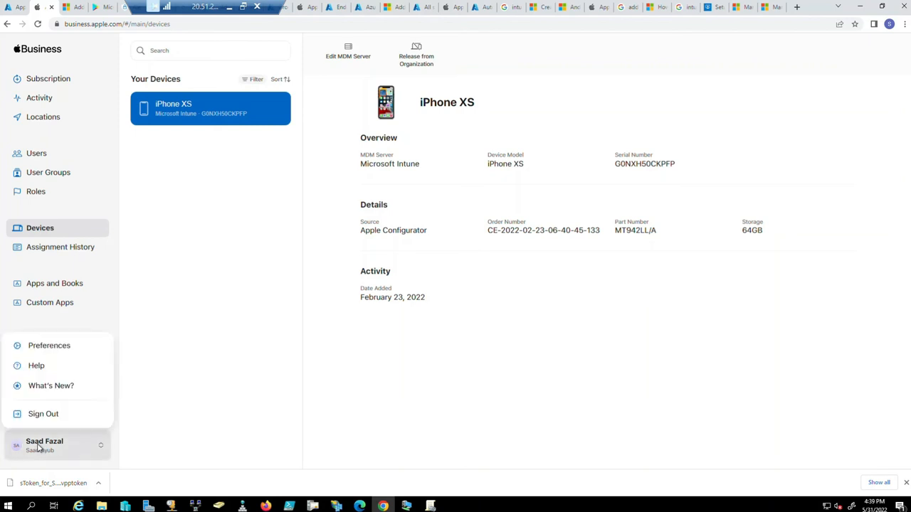
left_click(66, 347)
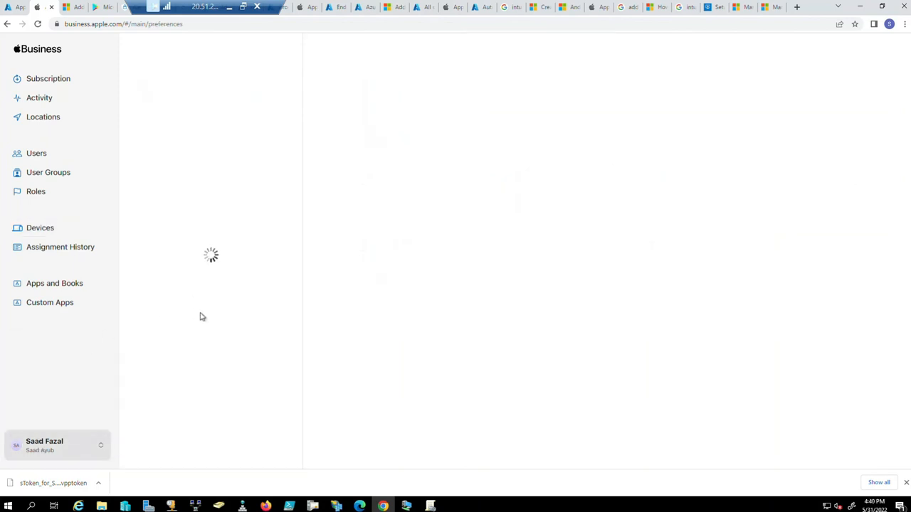
left_click(198, 335)
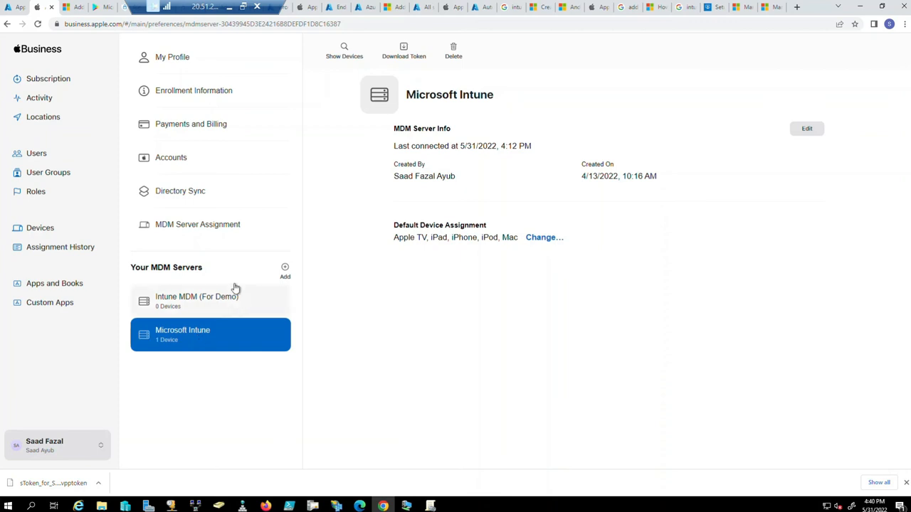
left_click(36, 227)
Switch to Endpoint Manager and show the enrolled iOS/iPadOS devices.
left_click(16, 6)
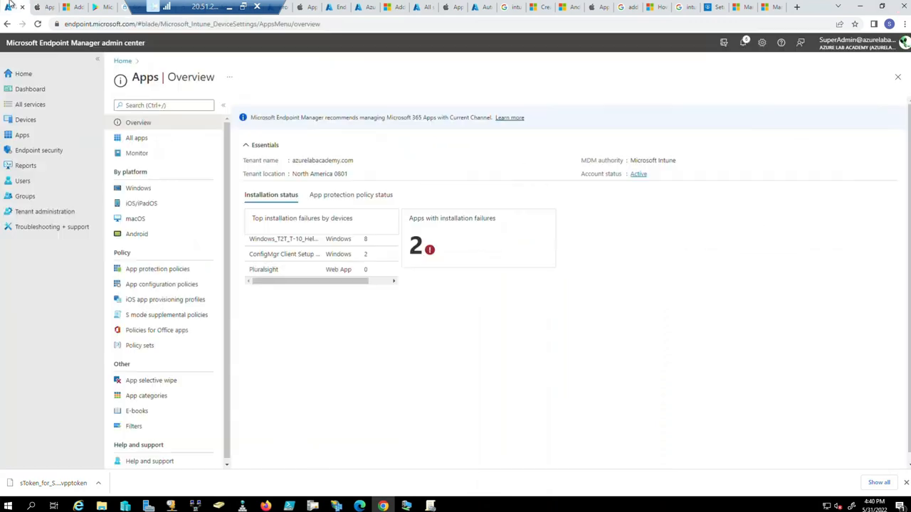
left_click(148, 204)
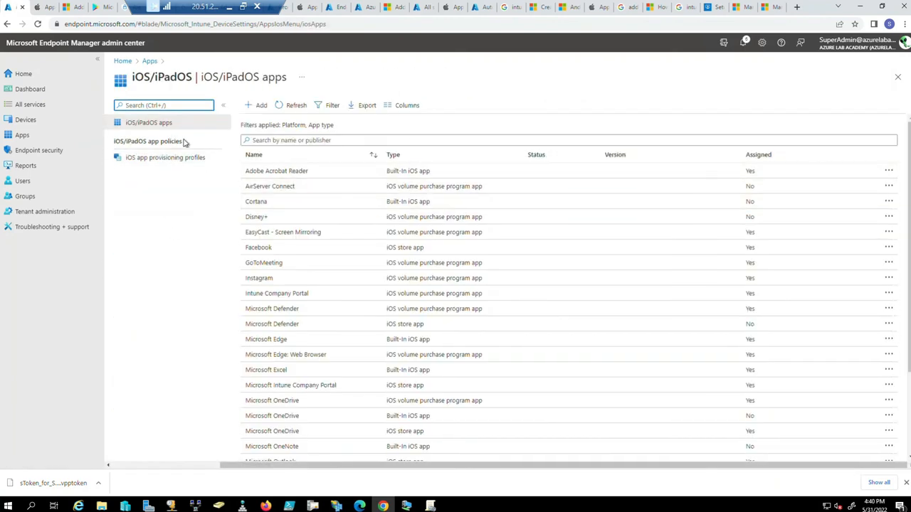
left_click(32, 120)
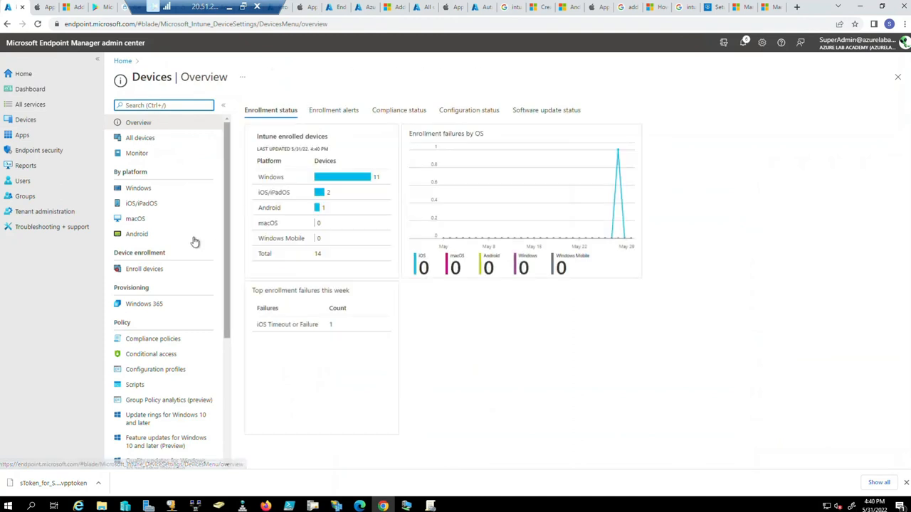
left_click(167, 188)
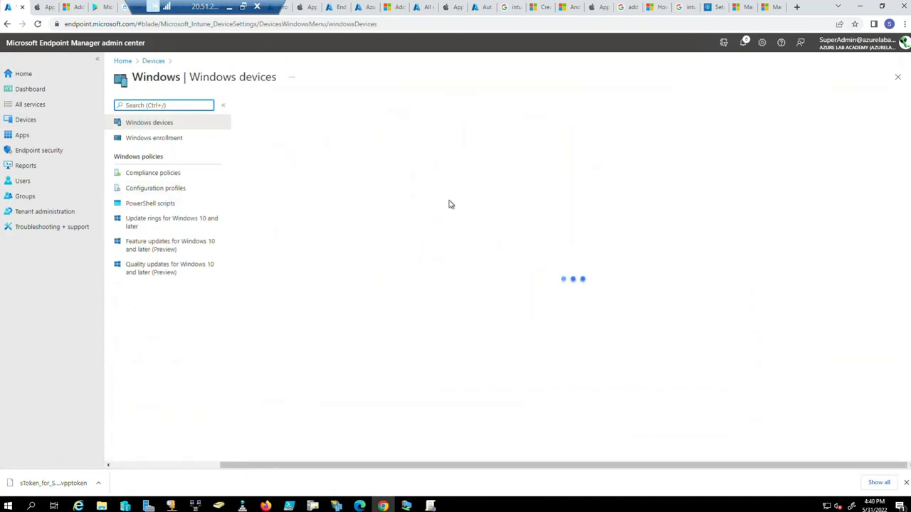
left_click(33, 121)
left_click(139, 204)
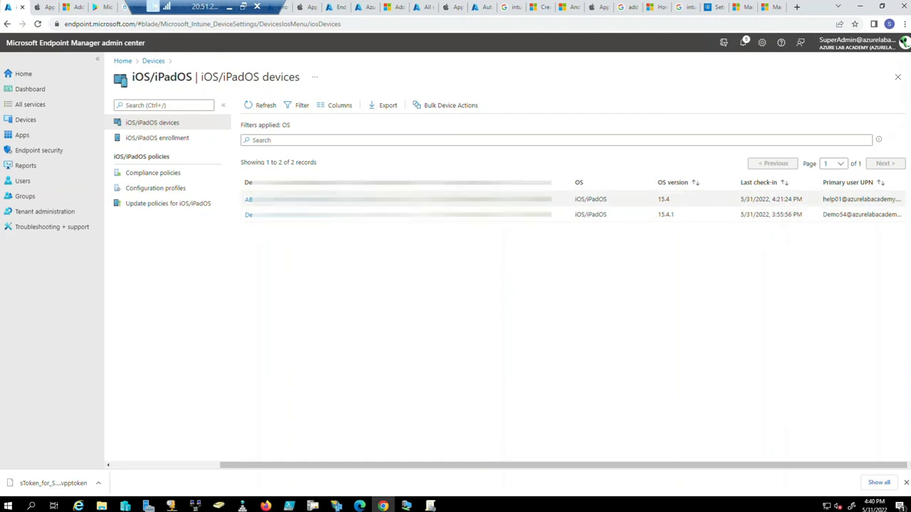
Open the ABM-enrolled iPhone XS and show its Wipe confirmation with the data plan removal option, without wiping the device.
left_click(262, 200)
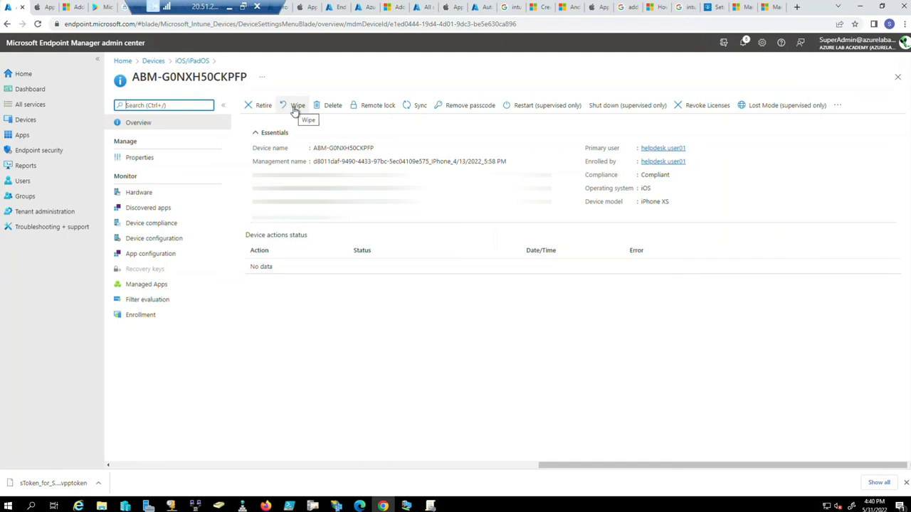
left_click(294, 107)
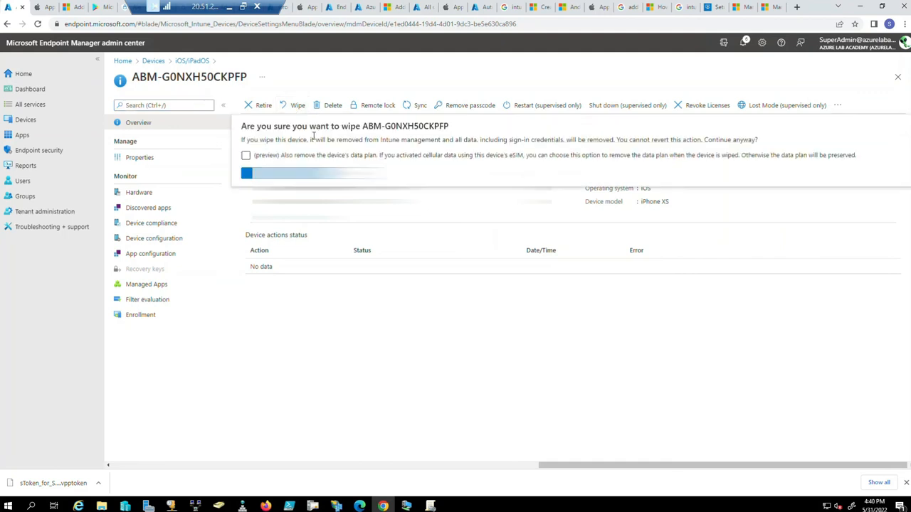
left_click(246, 156)
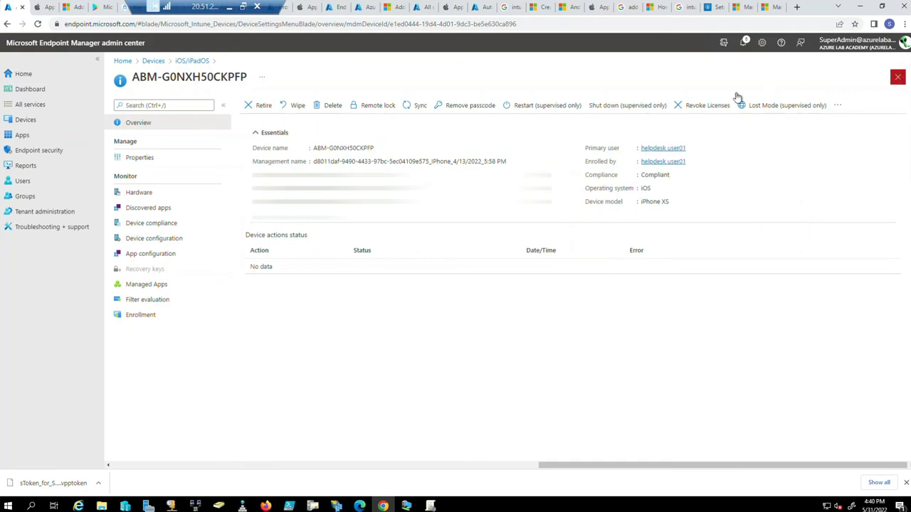
Delete the Intune MDM (For Demo) token from the iOS/iPadOS enrollment program tokens.
left_click(192, 60)
left_click(152, 139)
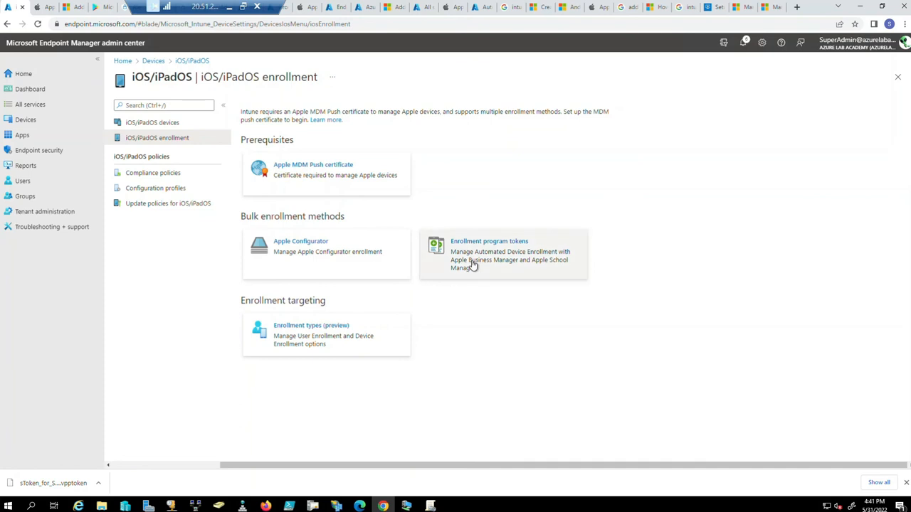
left_click(472, 265)
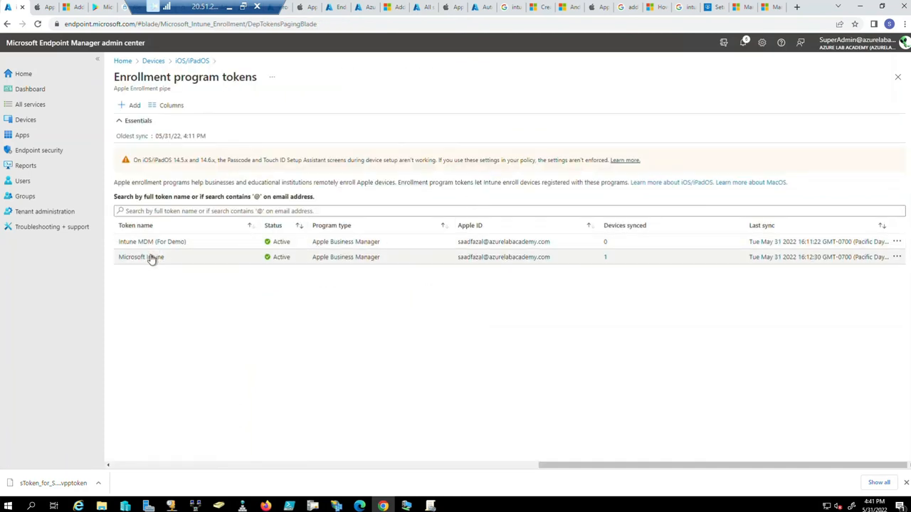
left_click(896, 241)
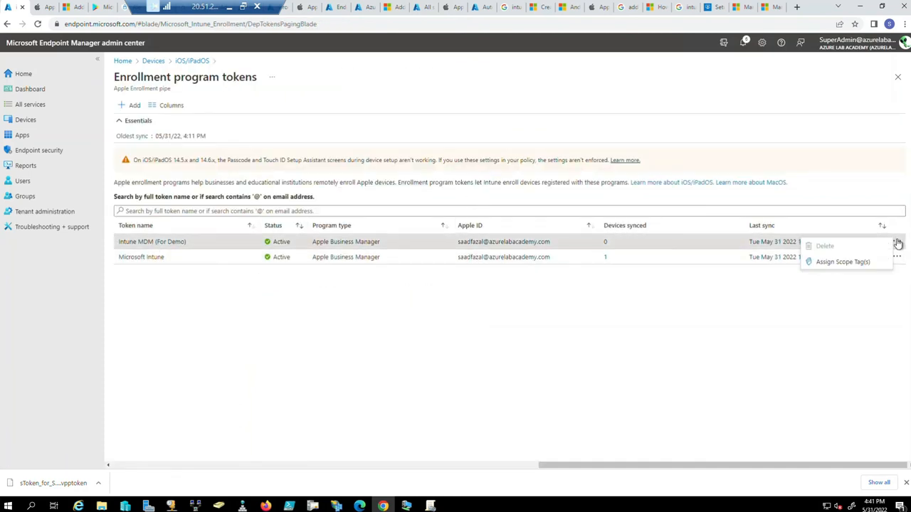
left_click(825, 246)
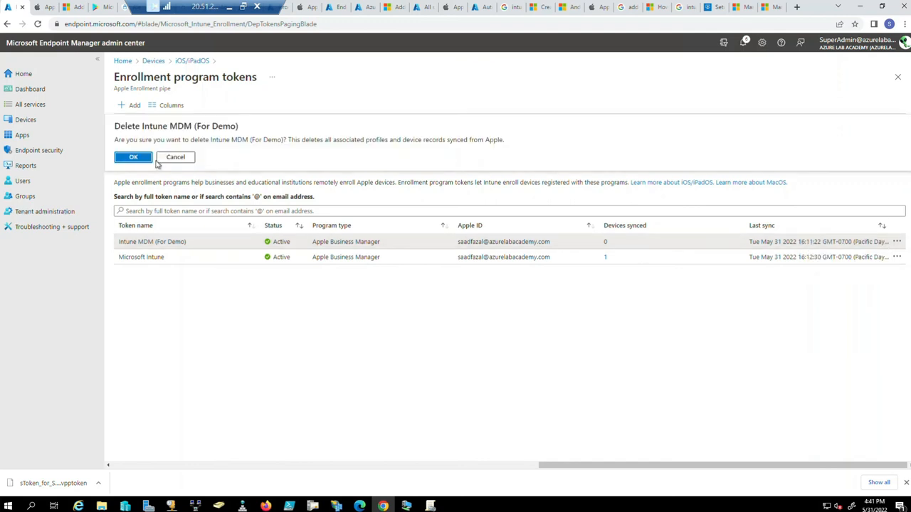
left_click(140, 157)
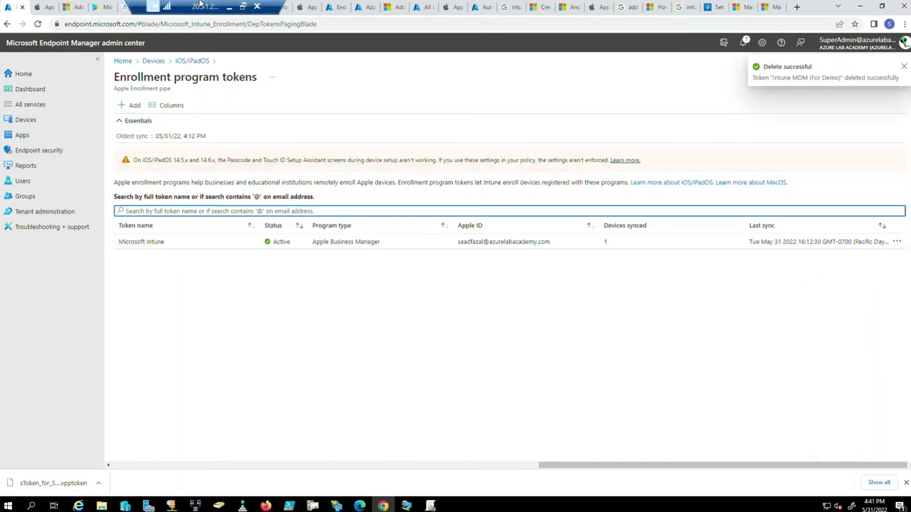
Switch to Apple Business Manager and delete the Intune MDM (For Demo) server in the preferences.
left_click(51, 5)
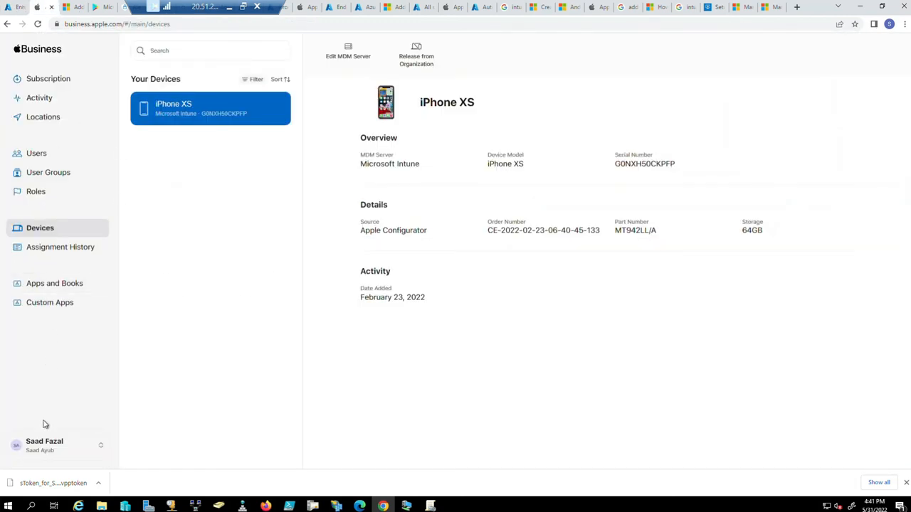
left_click(41, 450)
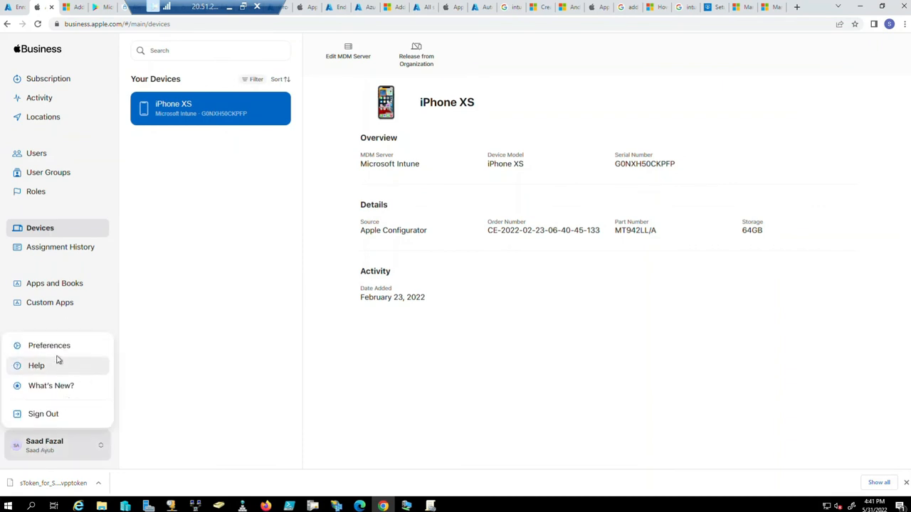
left_click(79, 347)
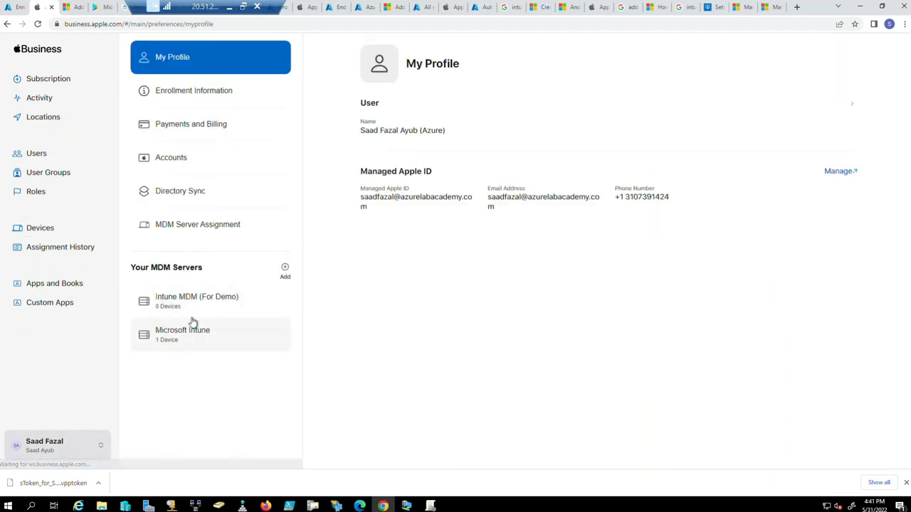
left_click(225, 306)
left_click(453, 54)
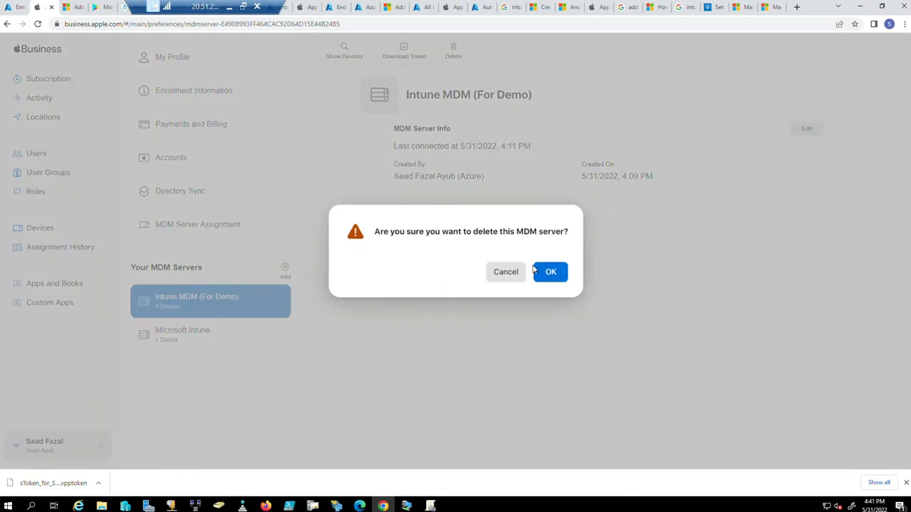
left_click(546, 272)
left_click(184, 305)
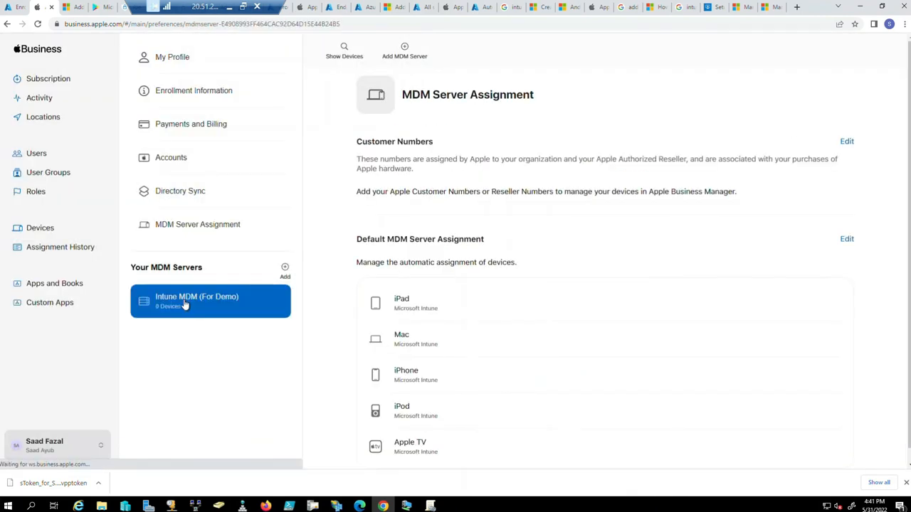
Switch to Endpoint Manager and examine the properties of the iPhone XS synced under the Microsoft Intune enrollment program token, including assigned profile and state.
left_click(6, 5)
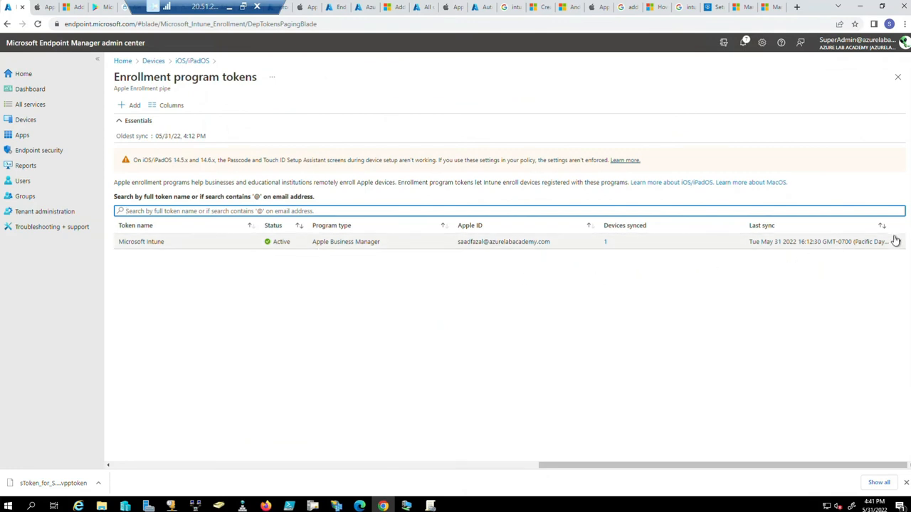
left_click(311, 242)
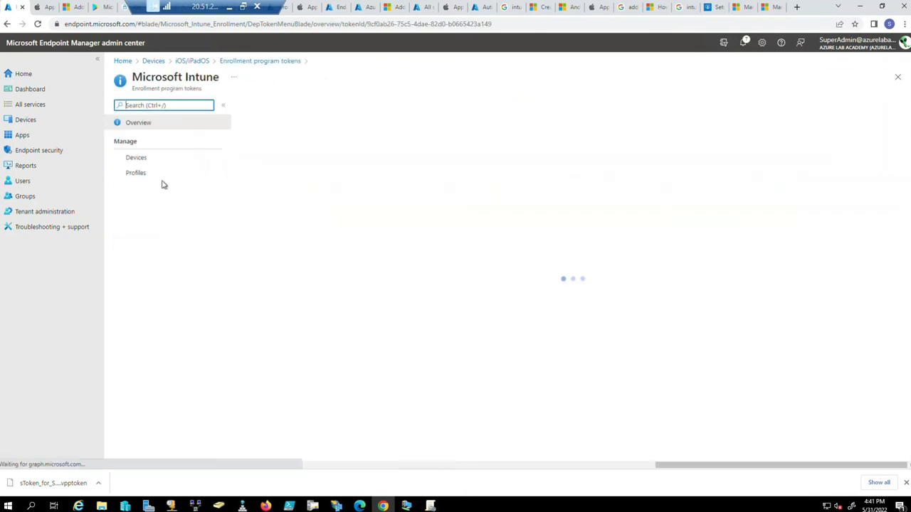
left_click(142, 160)
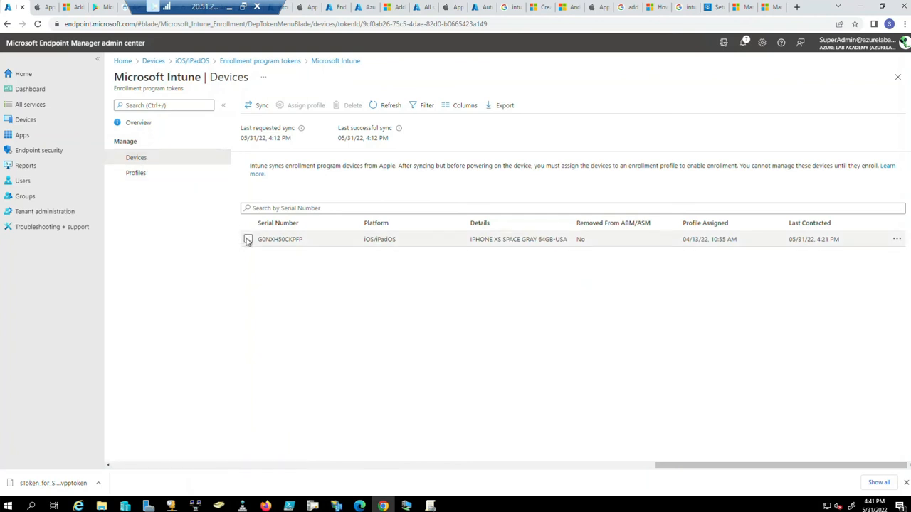
left_click(247, 240)
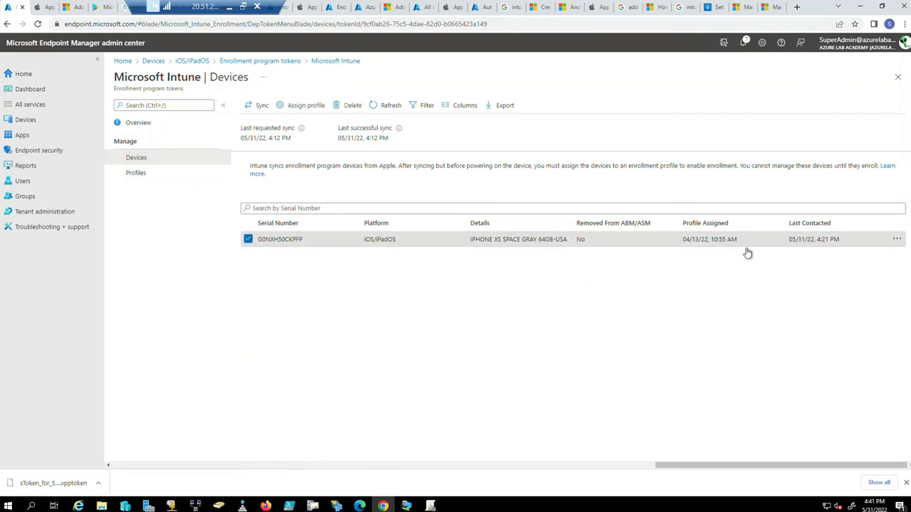
left_click(331, 240)
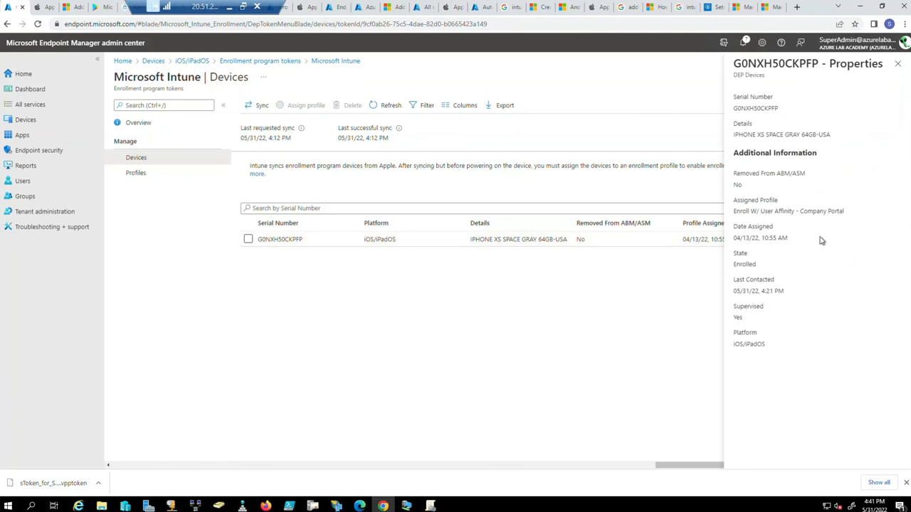
left_click_drag(736, 207, 758, 212)
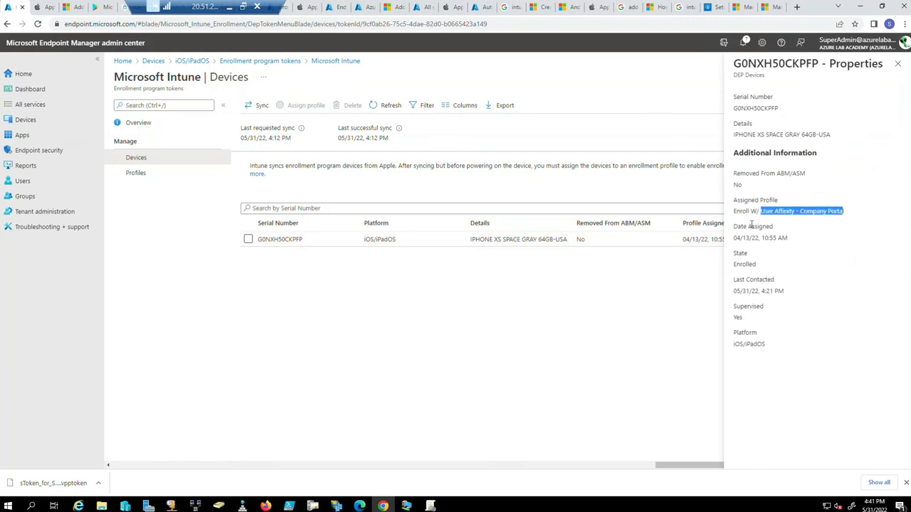
left_click(797, 220)
left_click_drag(764, 274, 726, 269)
left_click(898, 64)
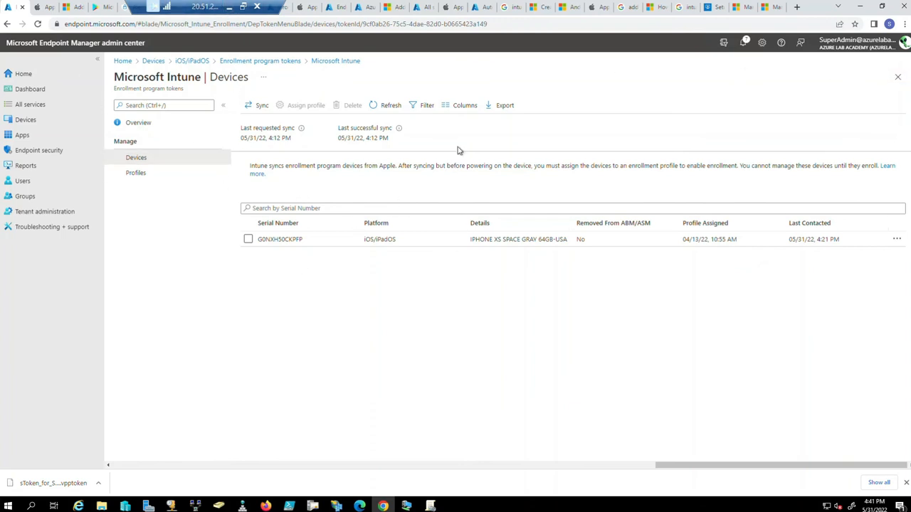
left_click(897, 77)
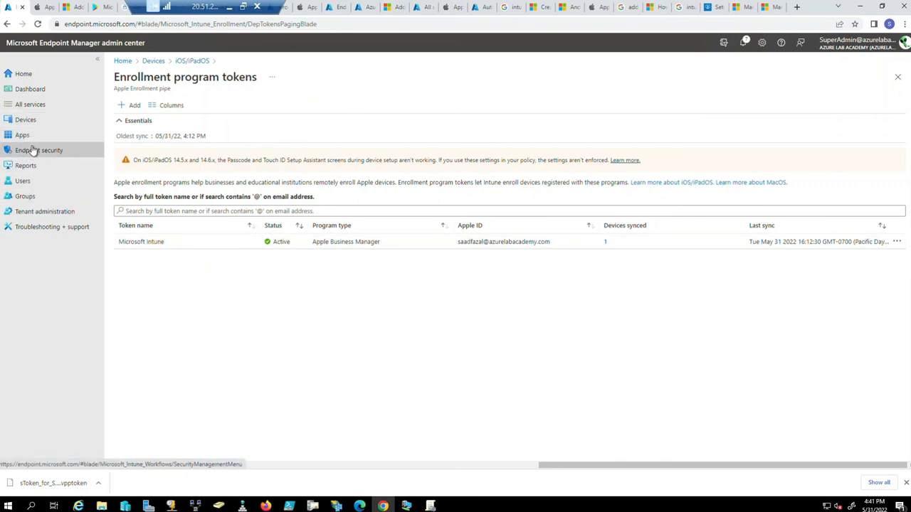
Open the ABM-enrolled iPhone XS from the iOS/iPadOS devices and wipe it.
left_click(29, 120)
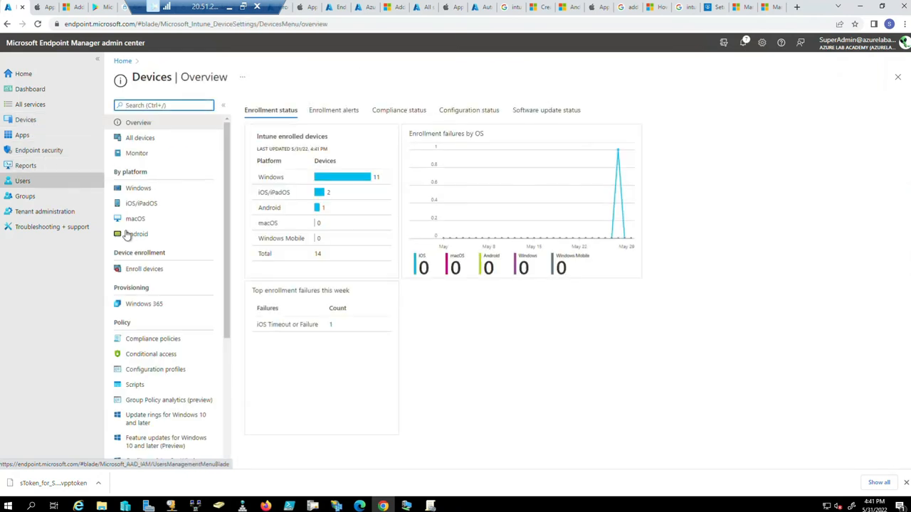
left_click(141, 203)
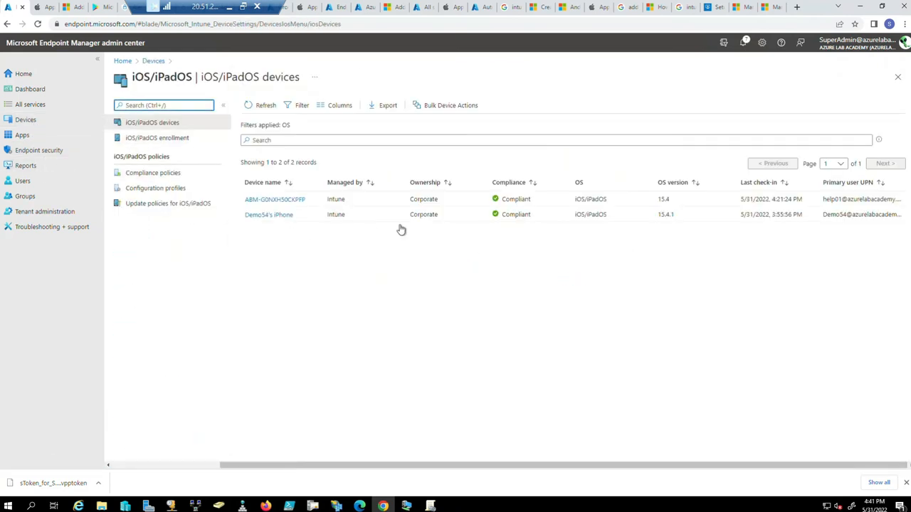
left_click(284, 200)
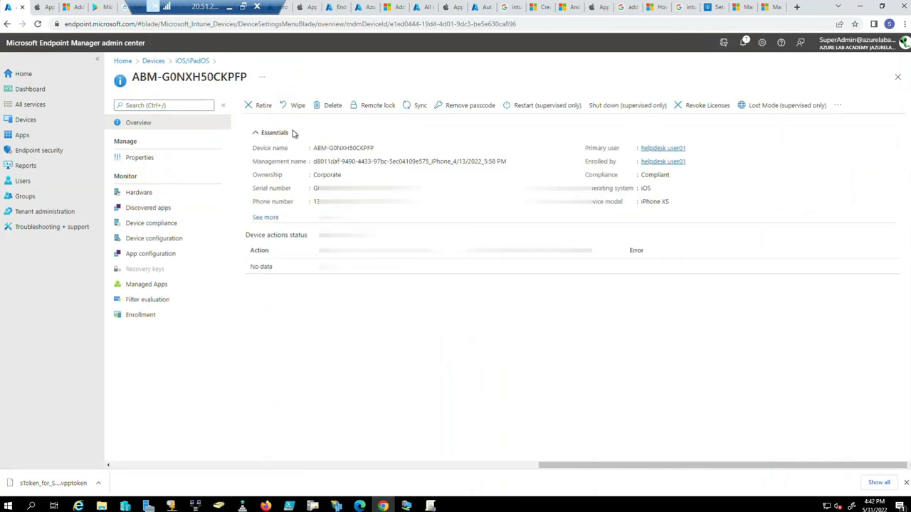
left_click(298, 104)
left_click(260, 179)
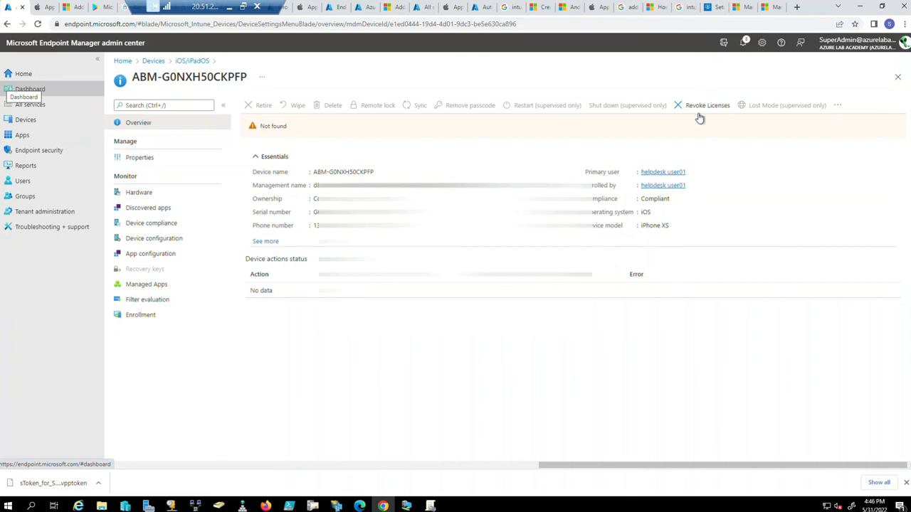
Refresh the iOS/iPadOS device list and reopen the wiped iPhone XS to check its record.
left_click(897, 79)
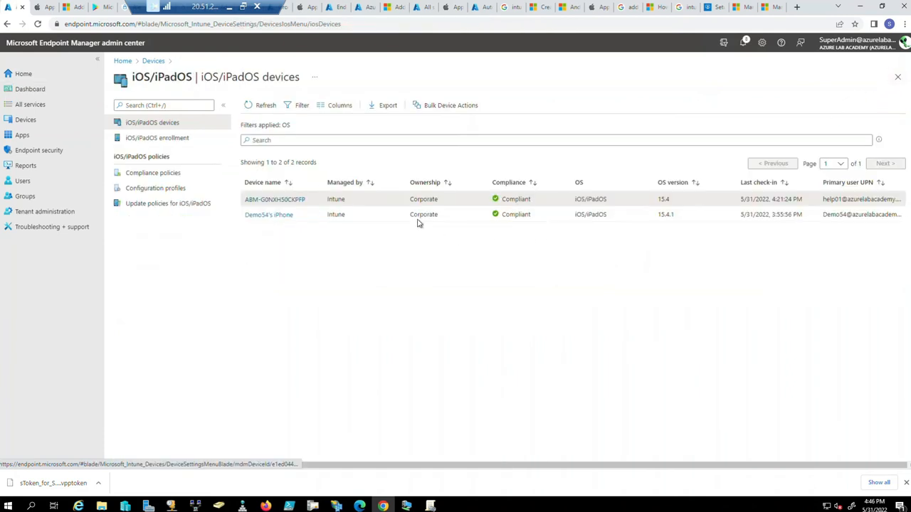
left_click(267, 105)
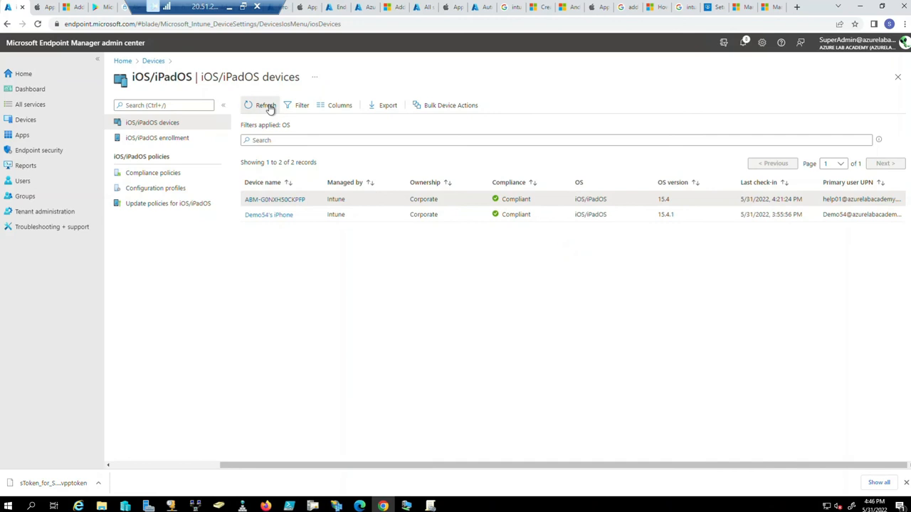
left_click(268, 105)
left_click(292, 201)
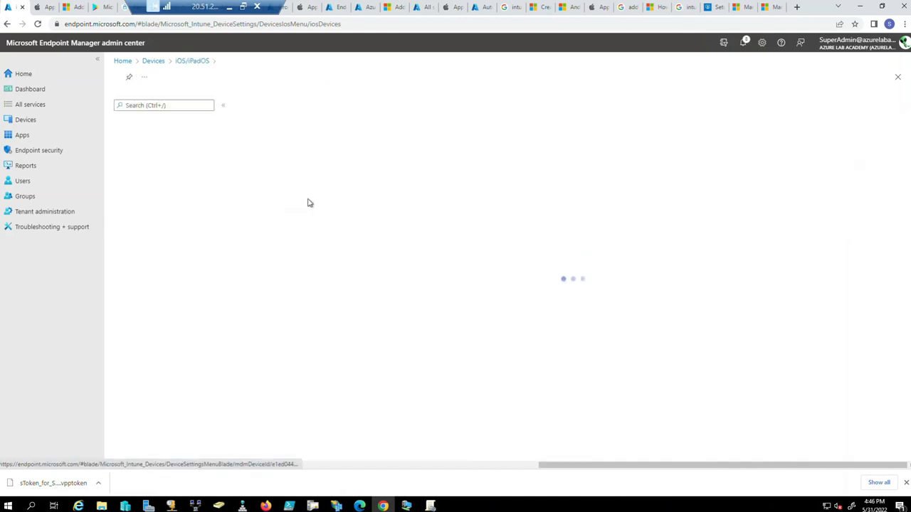
left_click(897, 77)
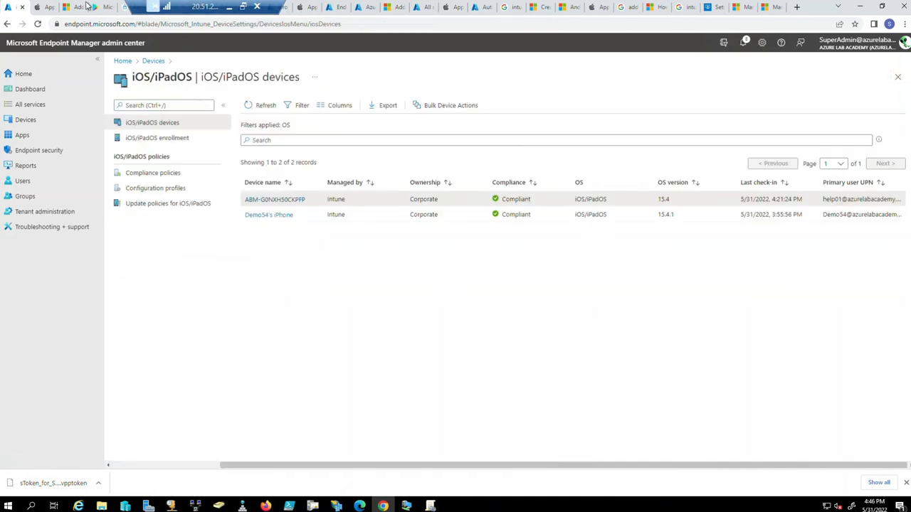
left_click(38, 24)
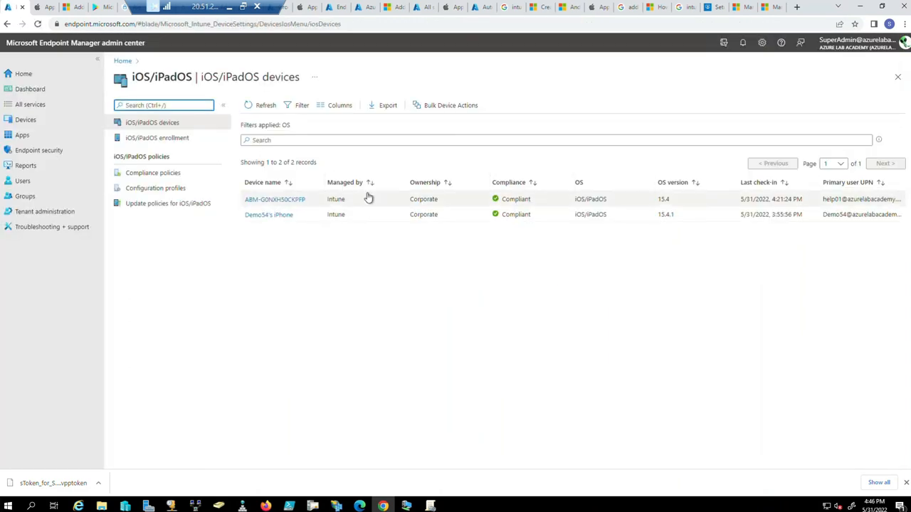
left_click(293, 200)
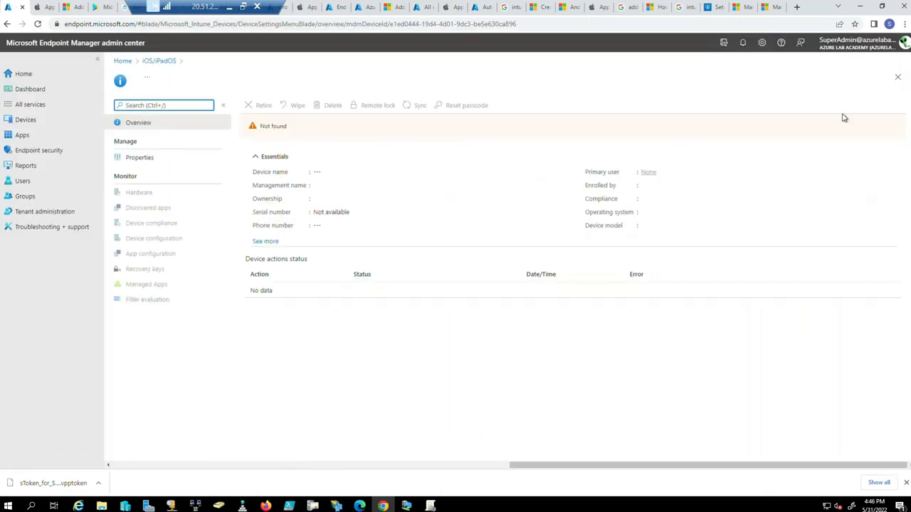
left_click(898, 77)
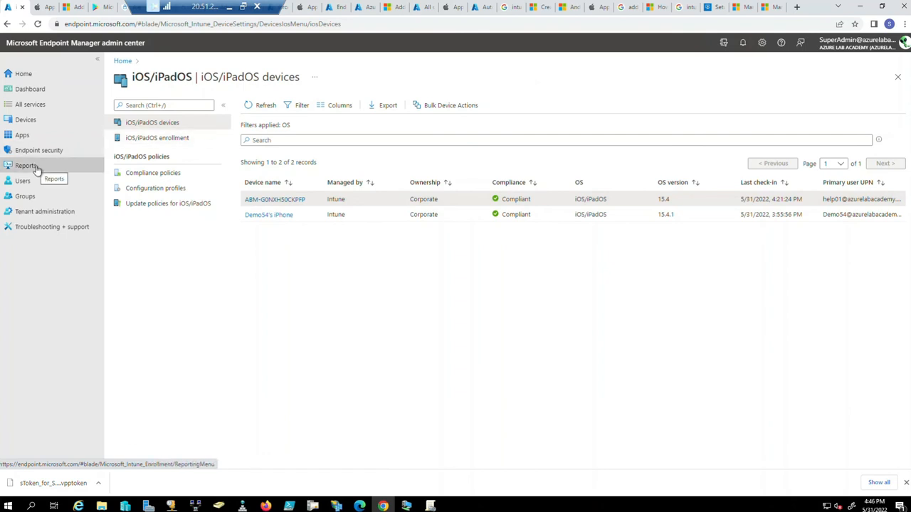
Start a new iOS/iPadOS enrollment profile under the Microsoft Intune enrollment program token.
left_click(140, 140)
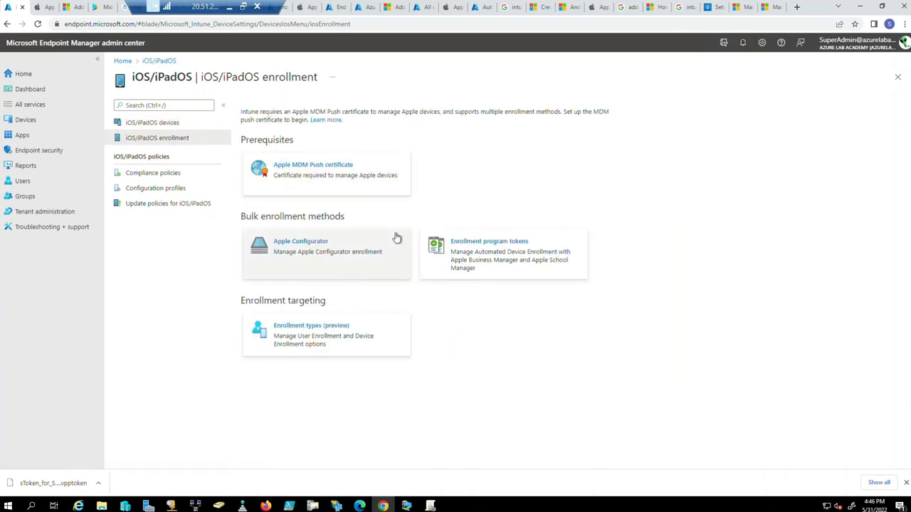
left_click(496, 259)
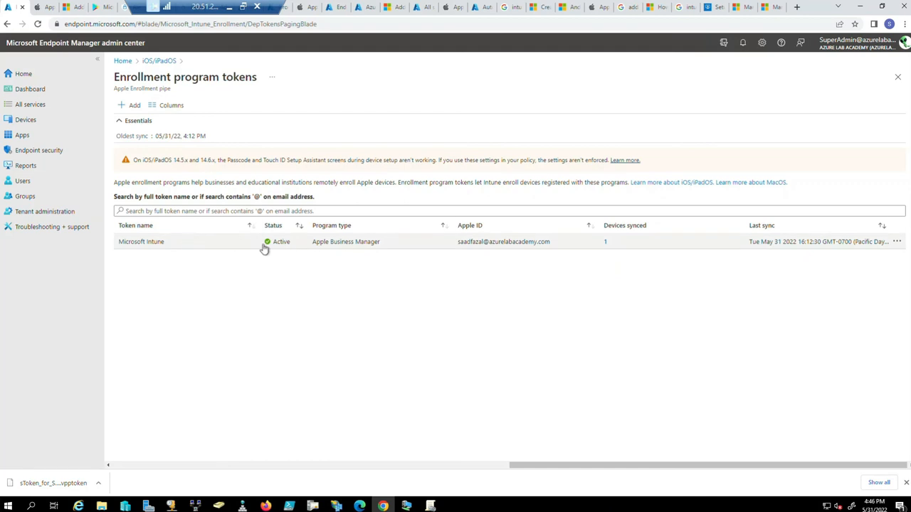
left_click(305, 245)
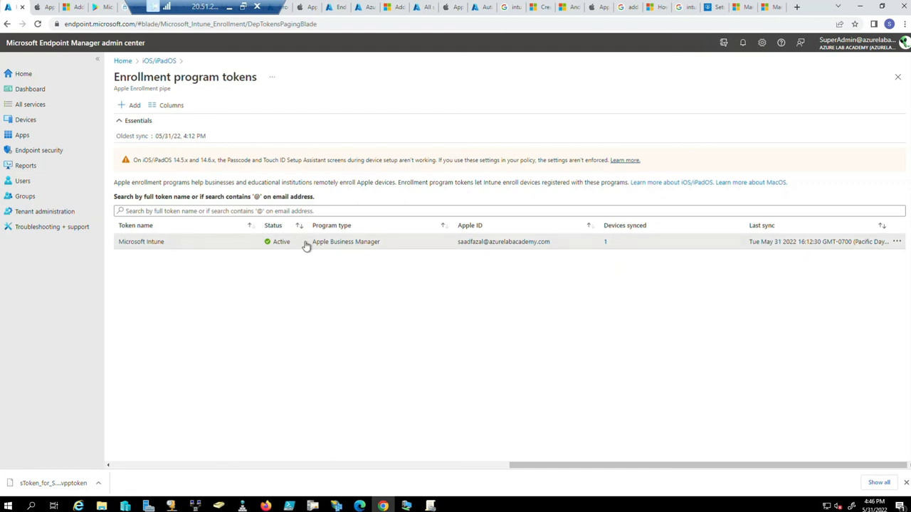
left_click(140, 173)
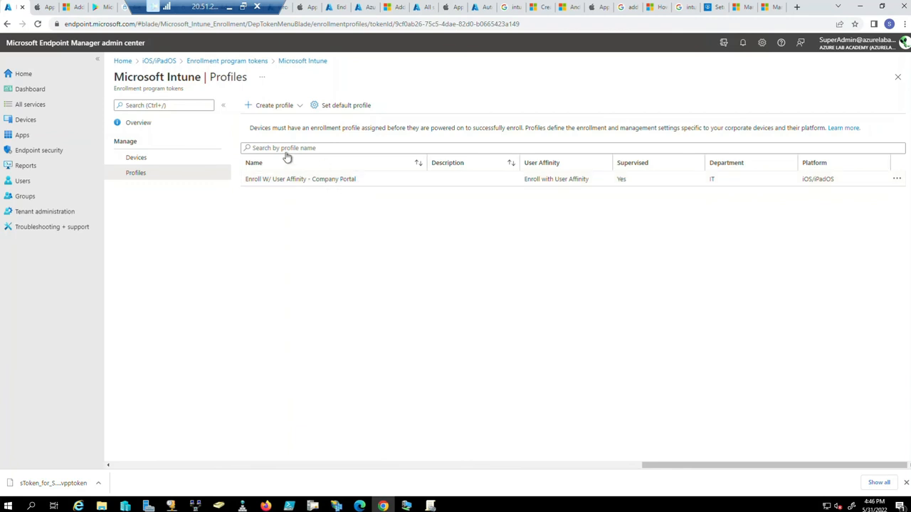
left_click(293, 112)
left_click(271, 126)
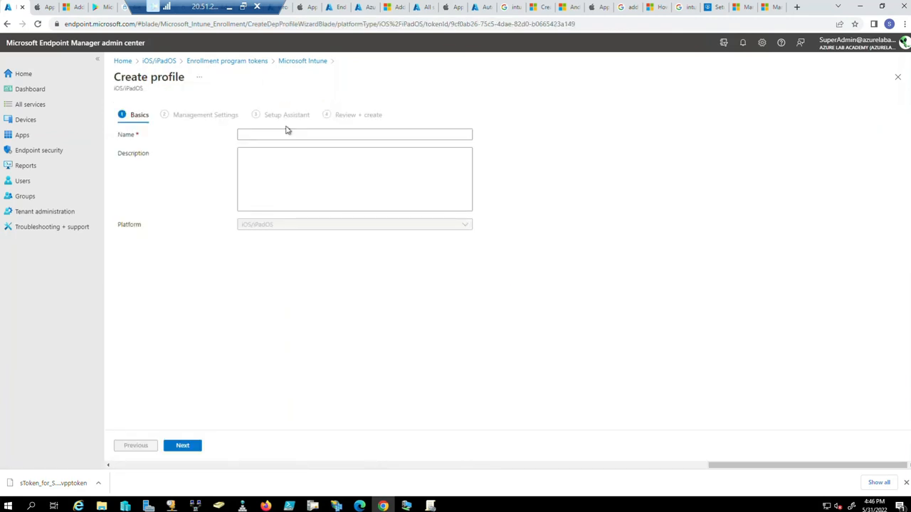
left_click(285, 135)
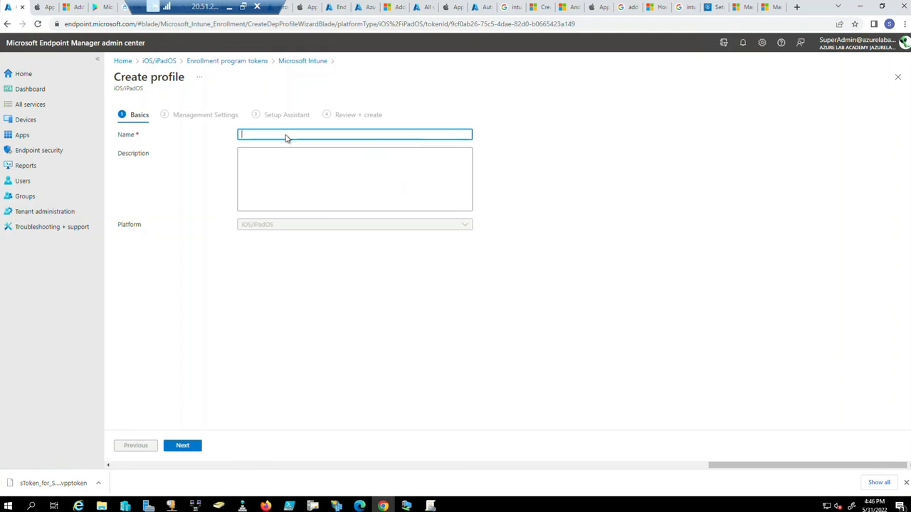
key("ctrl+t")
type("est")
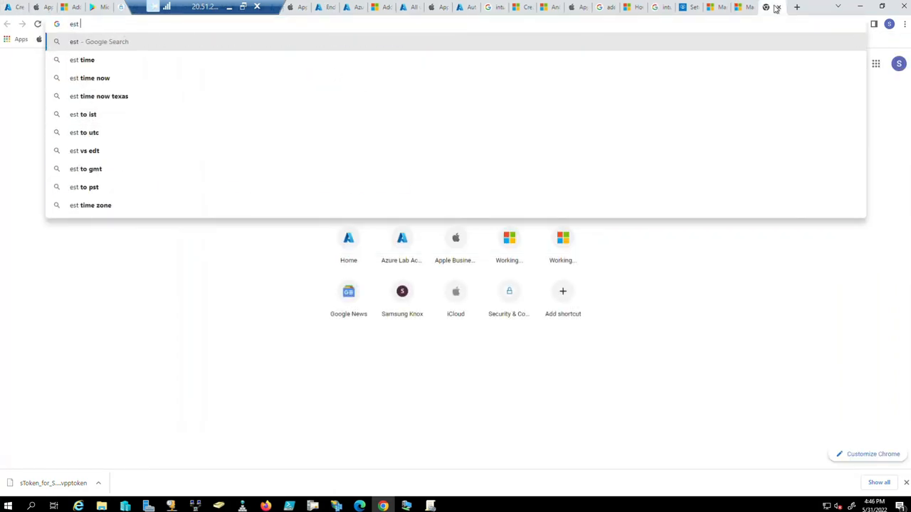
left_click(779, 7)
Name the enrollment profile Test (Demo) and continue to the management settings.
left_click(267, 135)
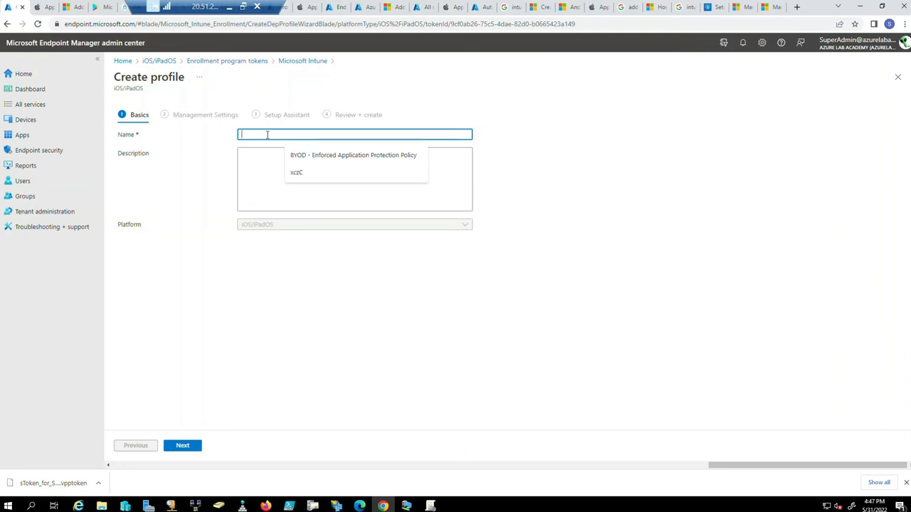
type("Test")
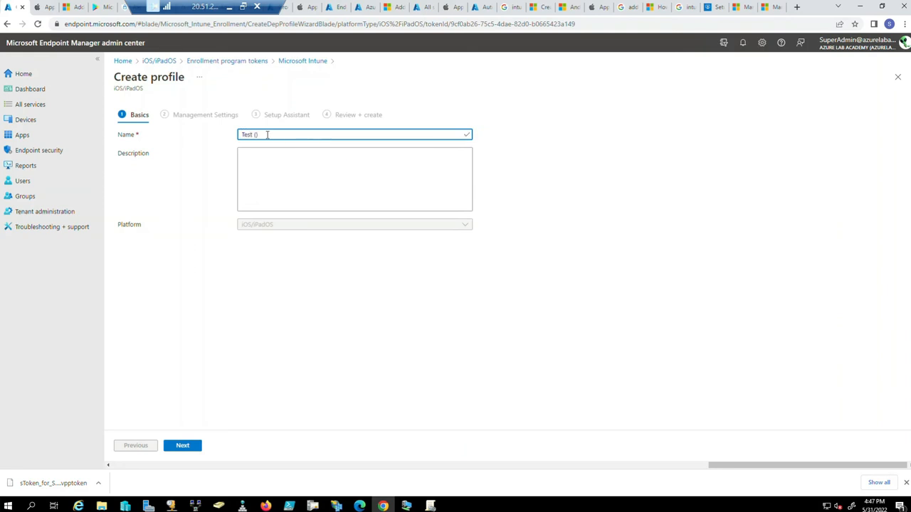
type(" (De,o)")
left_click(183, 446)
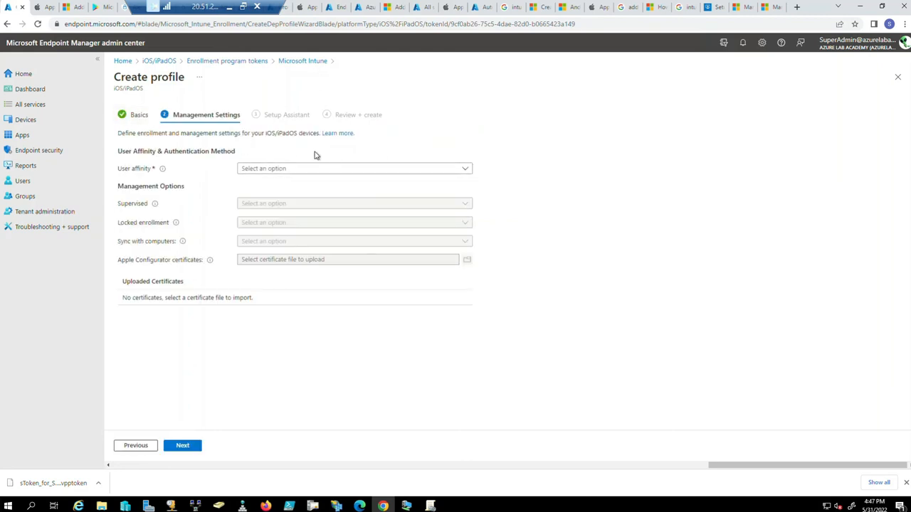
Set user affinity to Enroll with User Affinity, and review the authentication and VPP choices while keeping Company Portal and the existing VPP token.
left_click(300, 173)
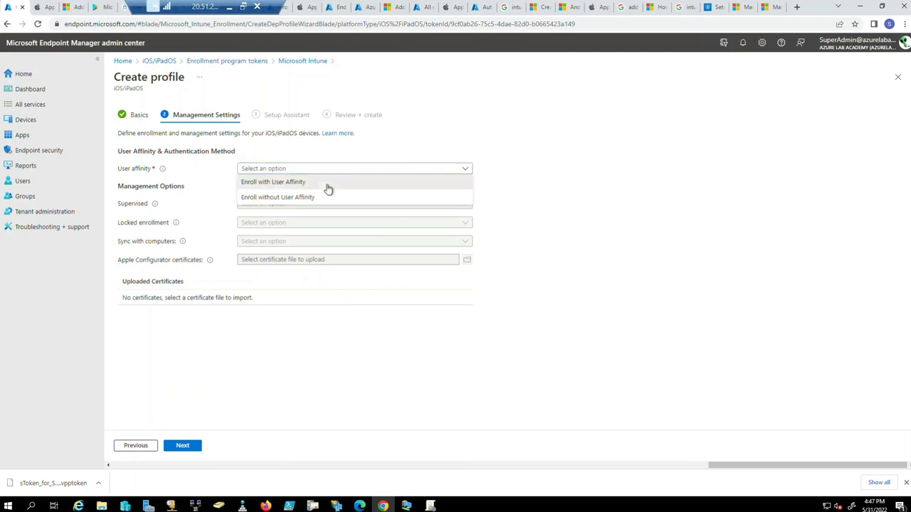
left_click(326, 187)
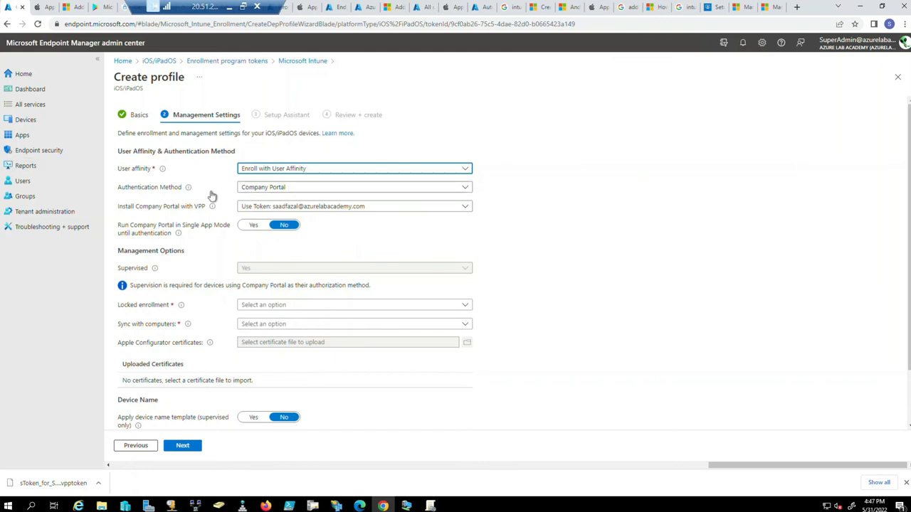
left_click(296, 189)
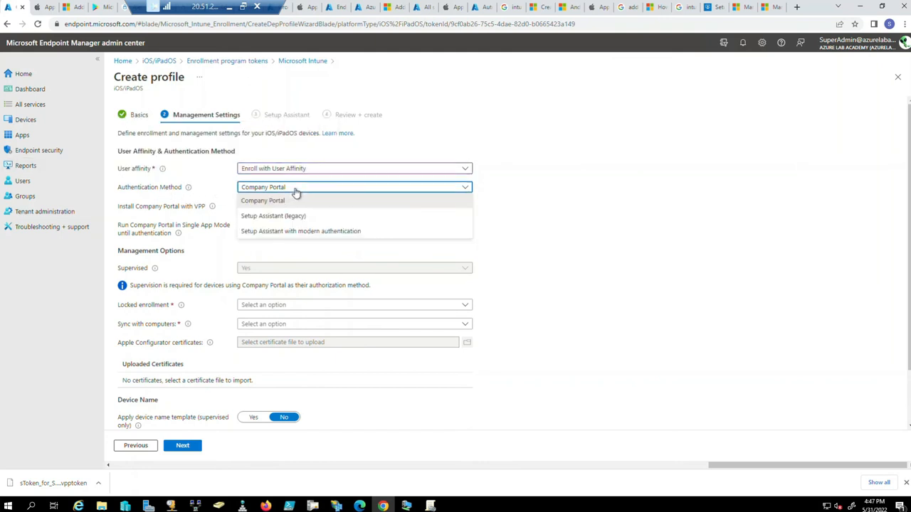
left_click(300, 189)
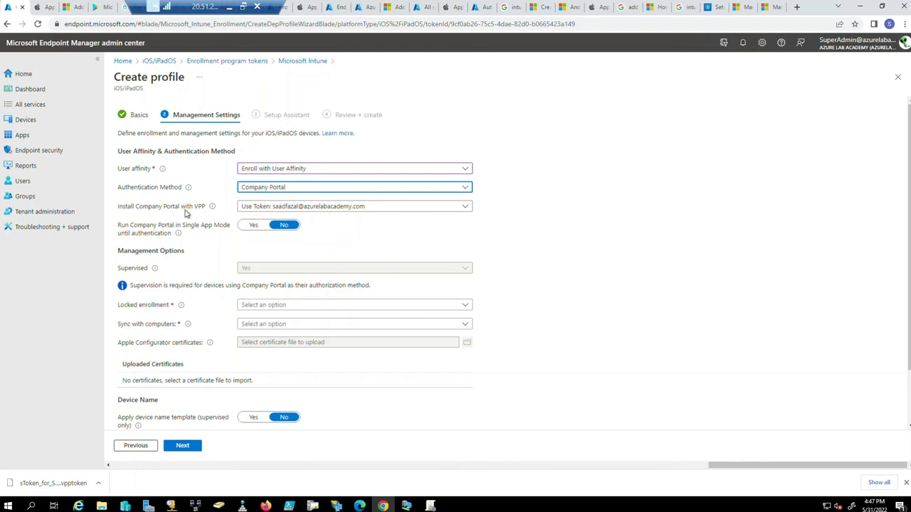
left_click(288, 208)
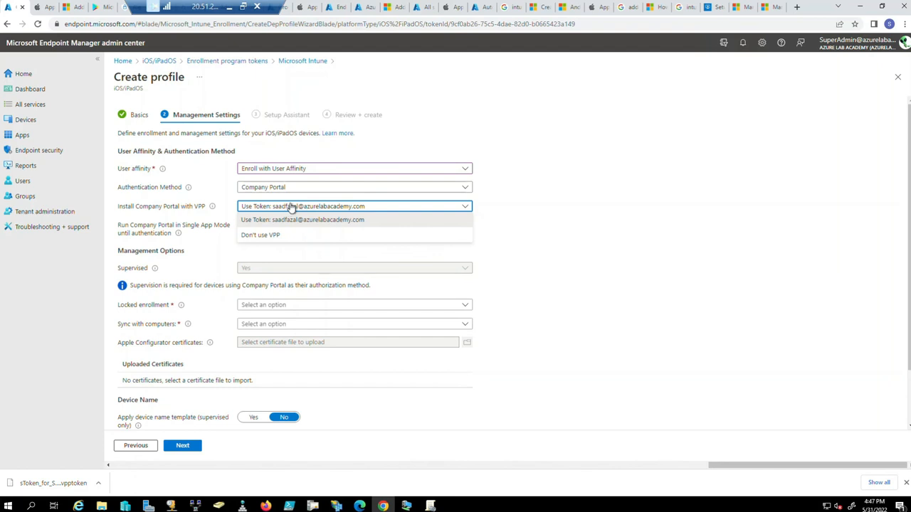
left_click(555, 242)
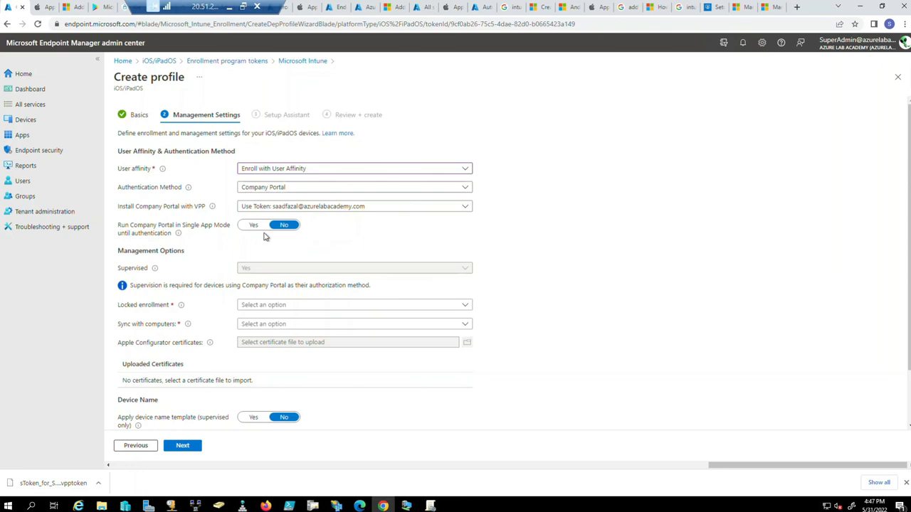
Turn on running Company Portal in Single App Mode until authentication, read its explanation, and discard the unfinished enrollment profile.
mouse_move(179, 238)
left_click(251, 227)
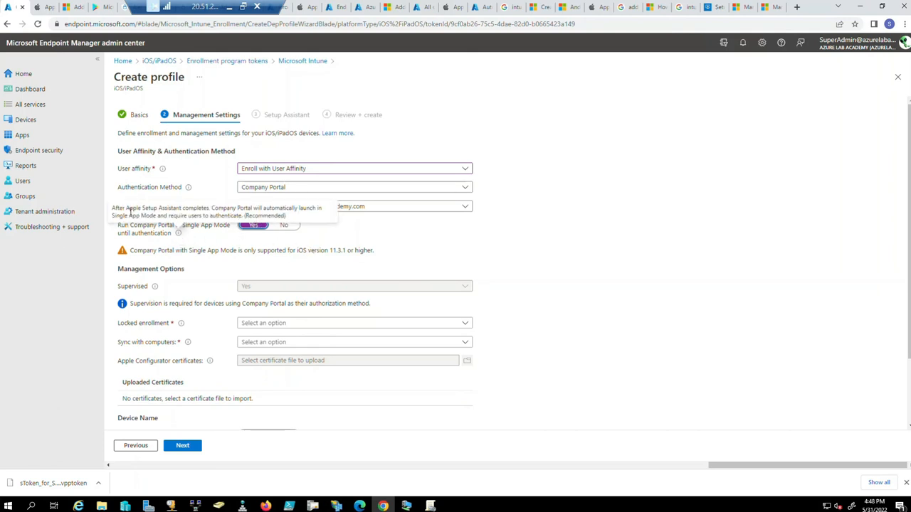
left_click_drag(112, 209, 318, 217)
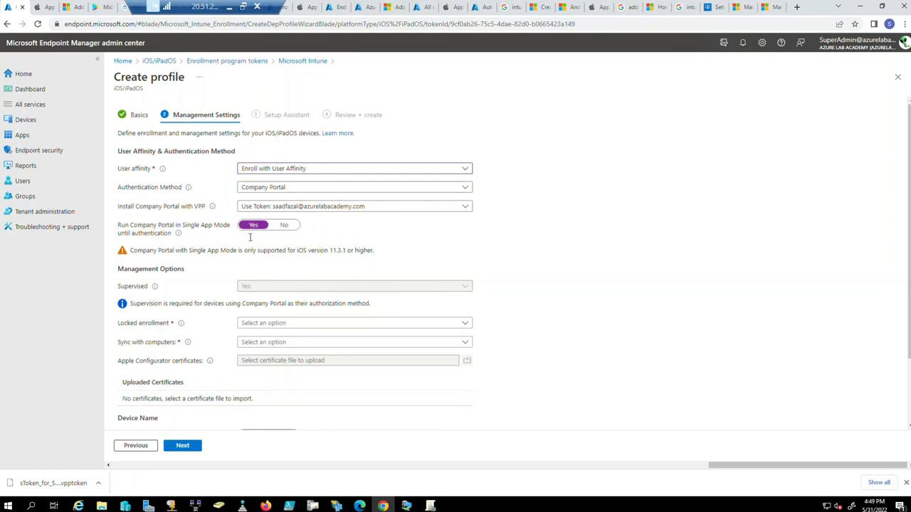
left_click(897, 77)
left_click(503, 78)
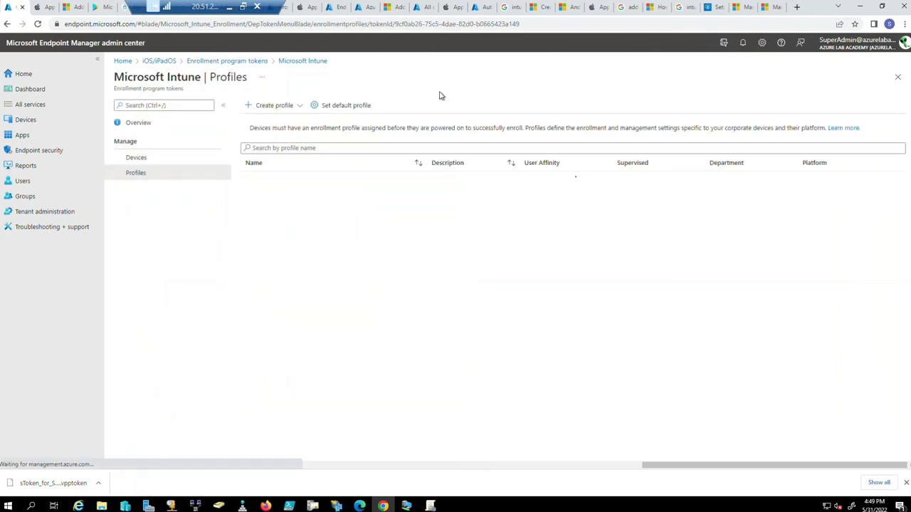
Open the existing Enroll W/ User Affinity - Company Portal profile and view its assigned devices.
left_click(281, 183)
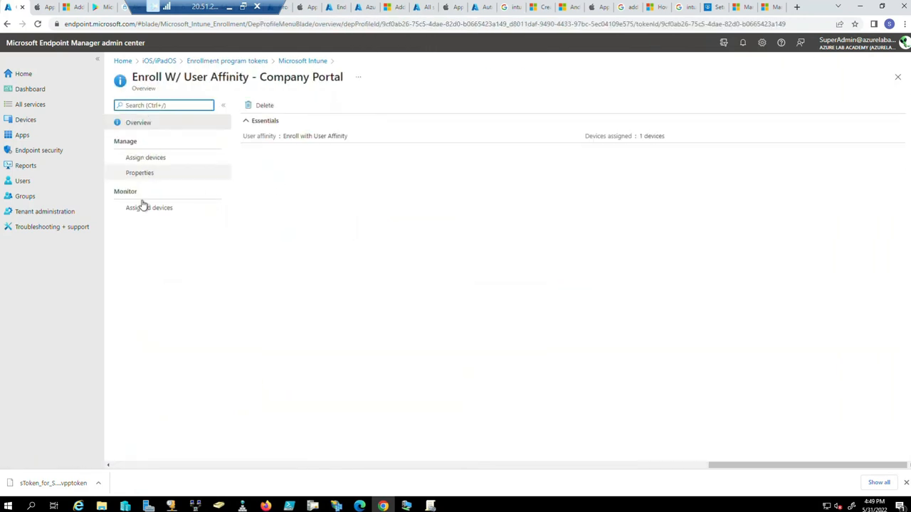
left_click(155, 208)
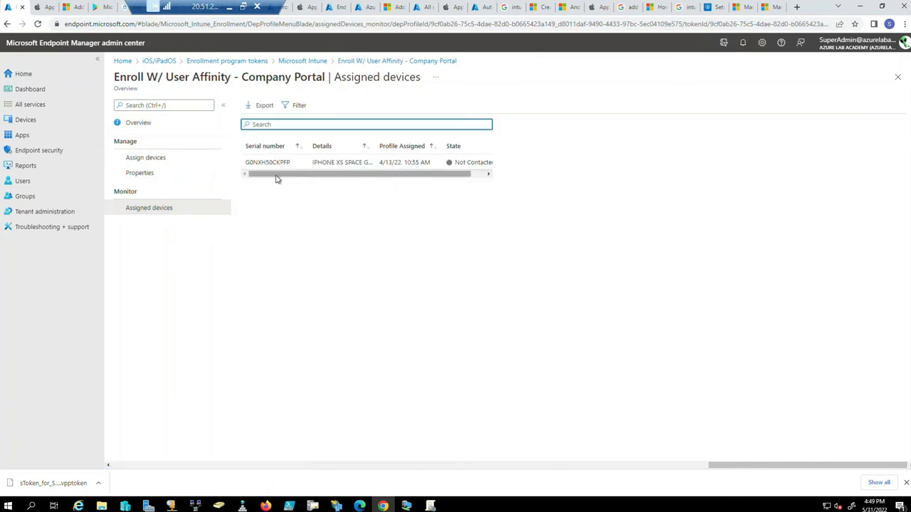
left_click_drag(317, 178, 248, 173)
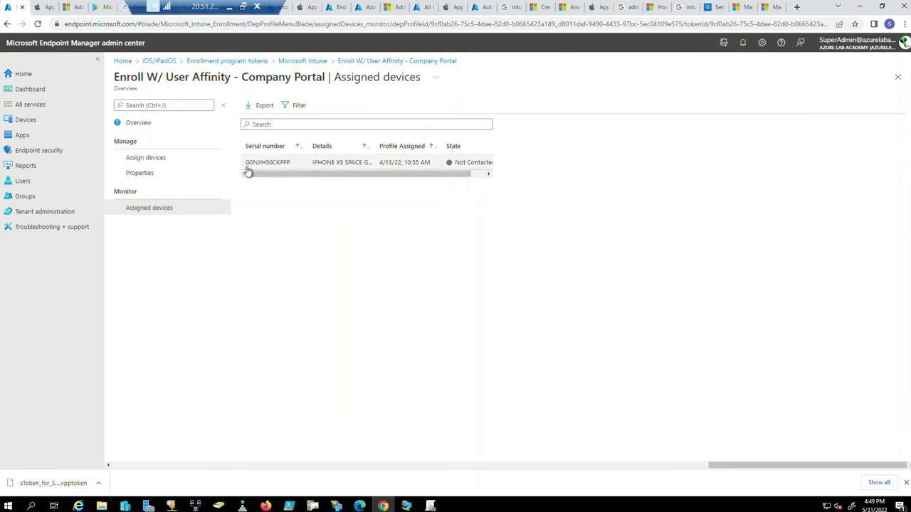
Check which devices are available to add to the profile, and leave without adding any.
left_click(158, 162)
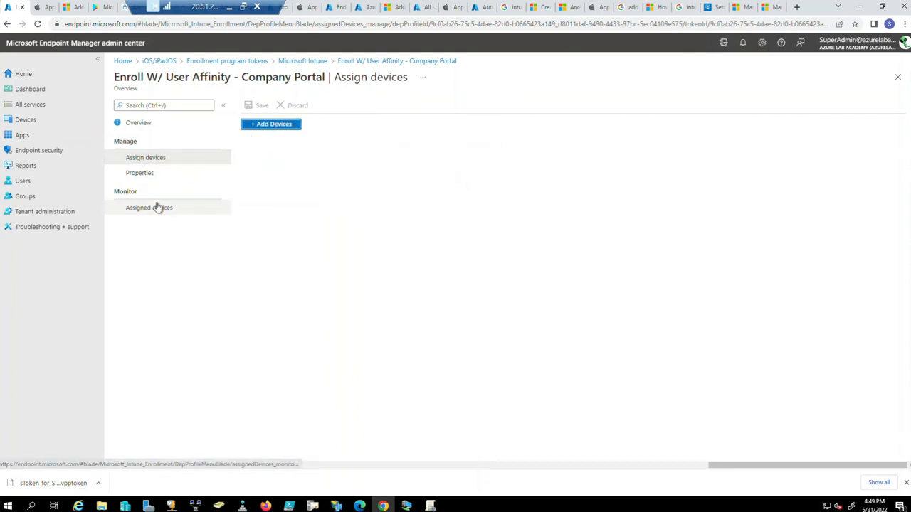
left_click(269, 124)
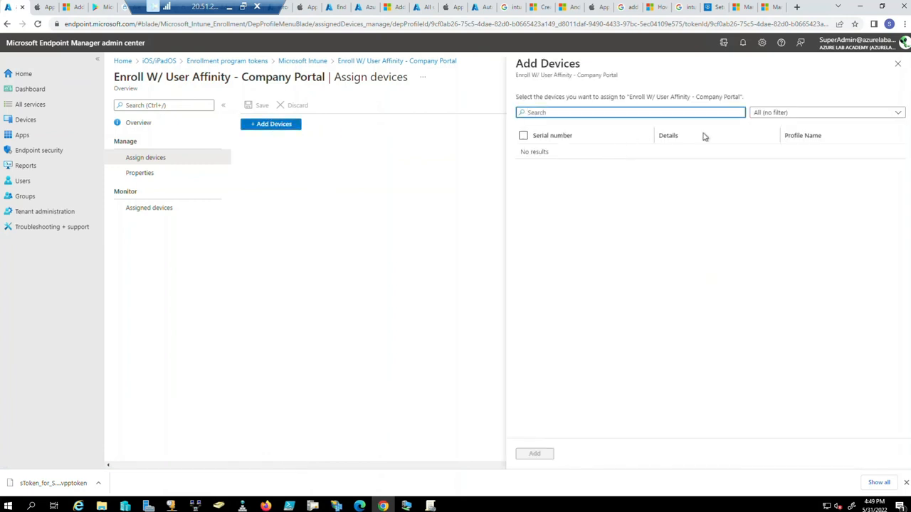
left_click(898, 65)
Review the assigned iPhone XS's properties, including its assigned profile, and return to the token's profile list.
left_click(176, 208)
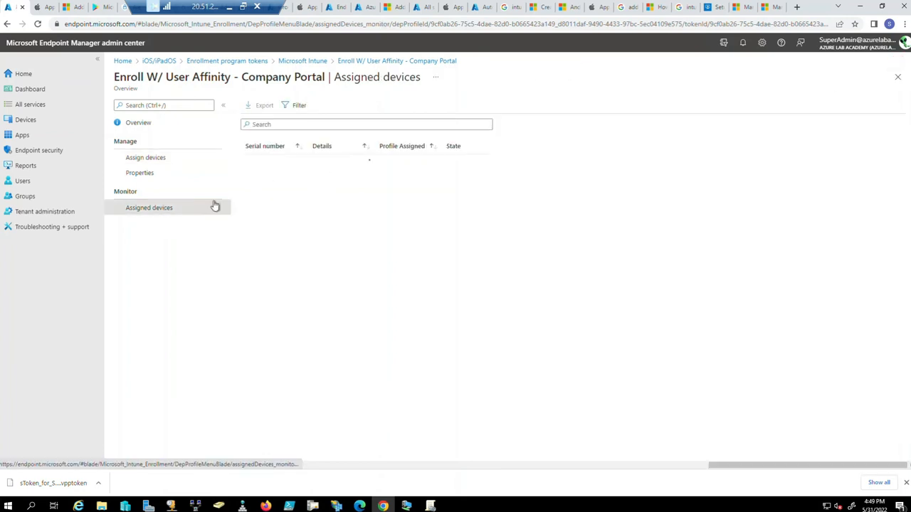
left_click(392, 162)
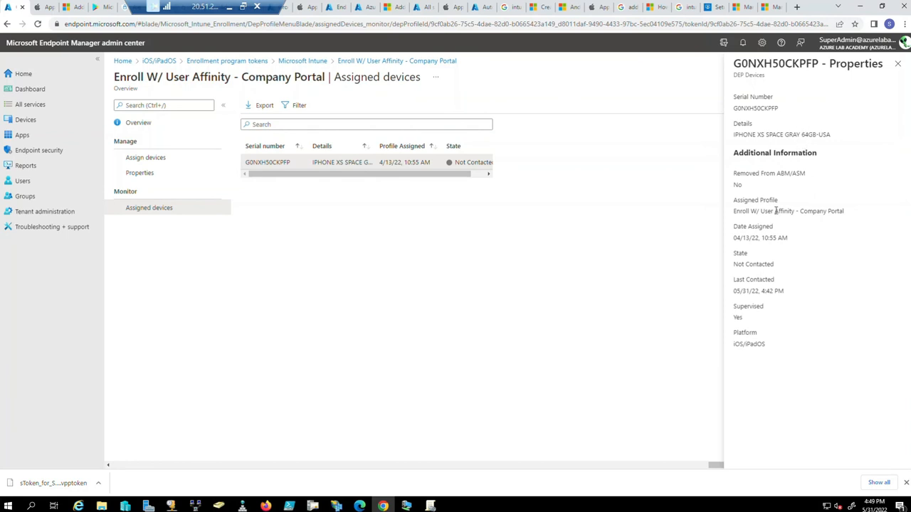
left_click_drag(847, 209, 731, 211)
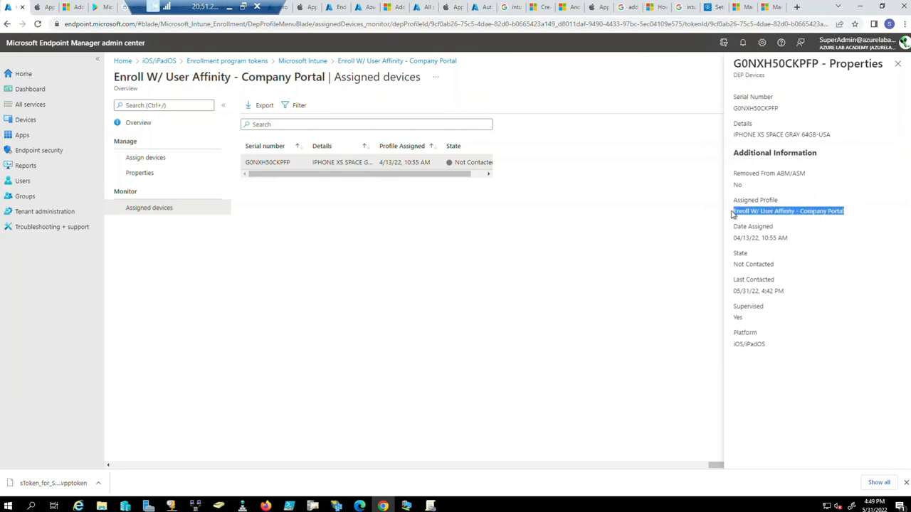
left_click(897, 64)
left_click(897, 76)
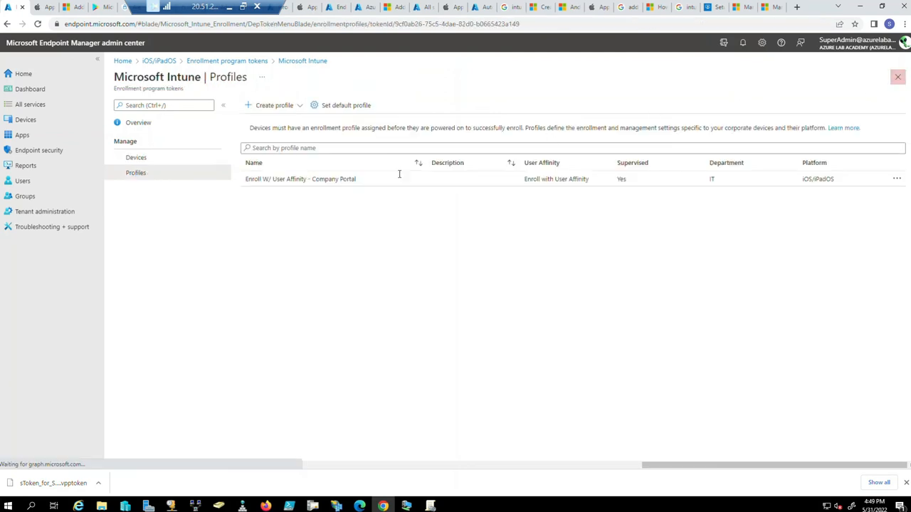
View the token's devices, go back to the iOS/iPadOS enrollment options, and reopen the Microsoft Intune token's device list.
left_click(146, 163)
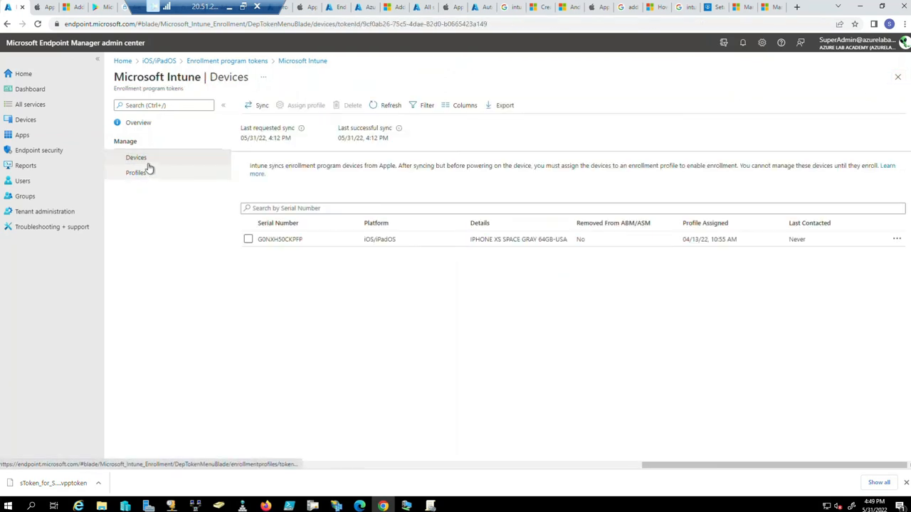
left_click(240, 62)
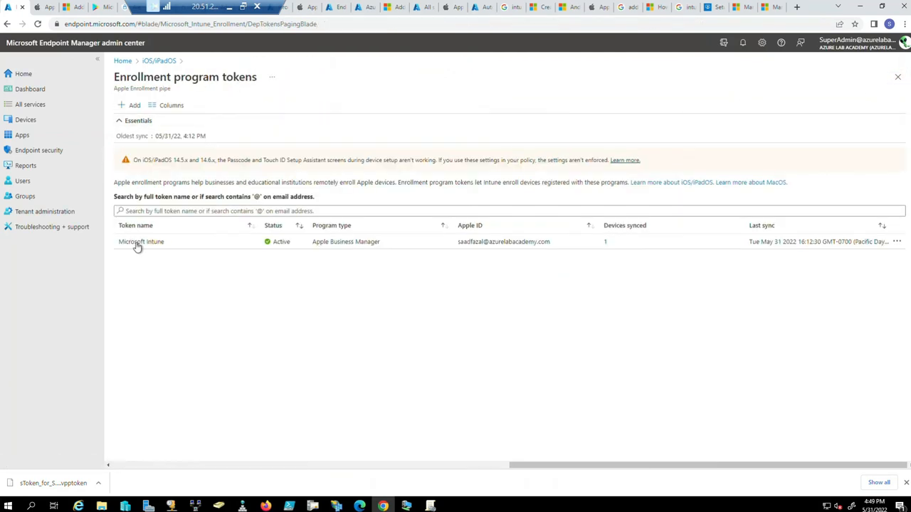
left_click(898, 76)
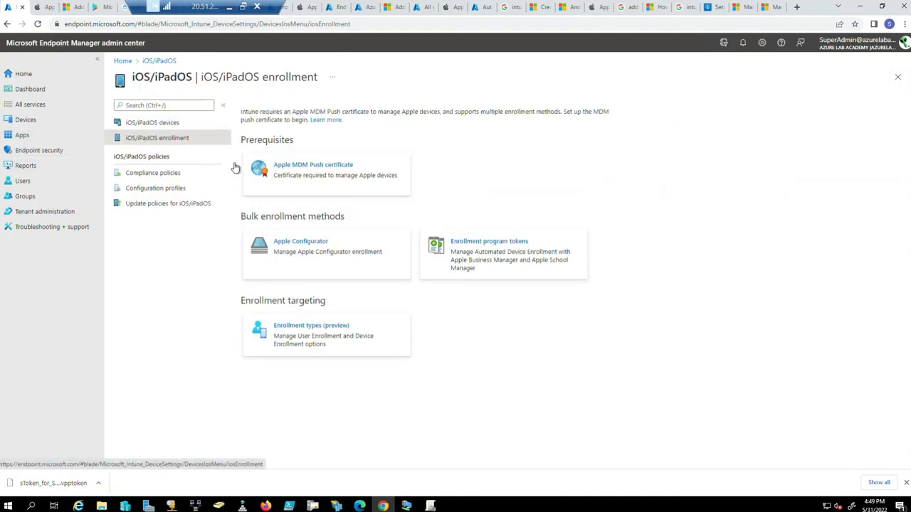
left_click(472, 260)
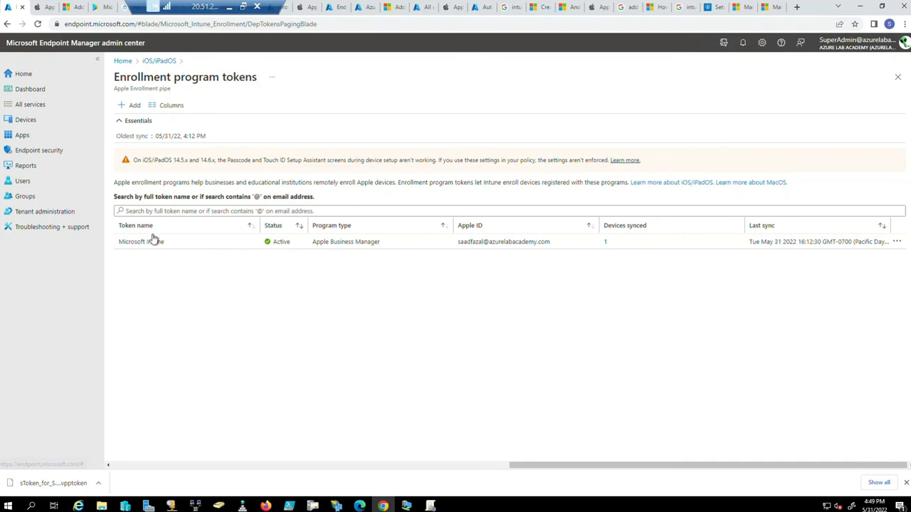
left_click(146, 242)
left_click(139, 159)
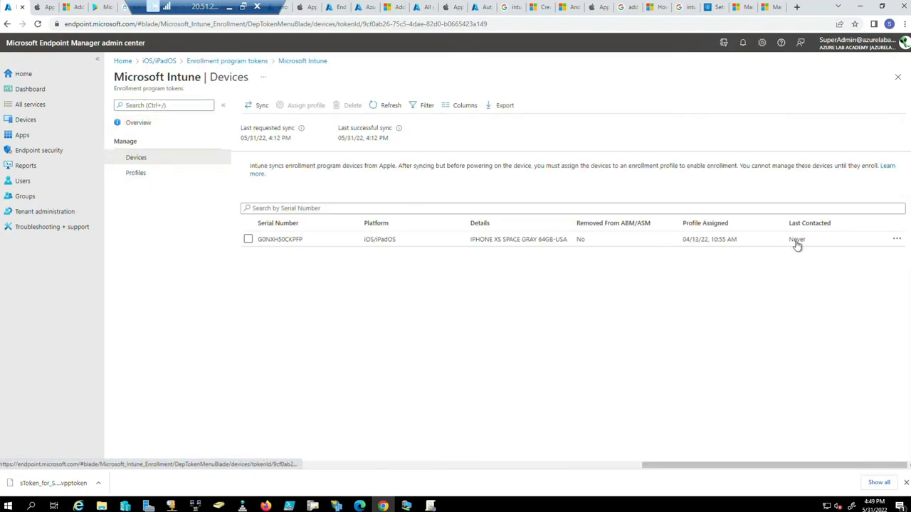
Delete the iPhone XS record from the Microsoft Intune token's devices and reload the device list.
left_click(247, 239)
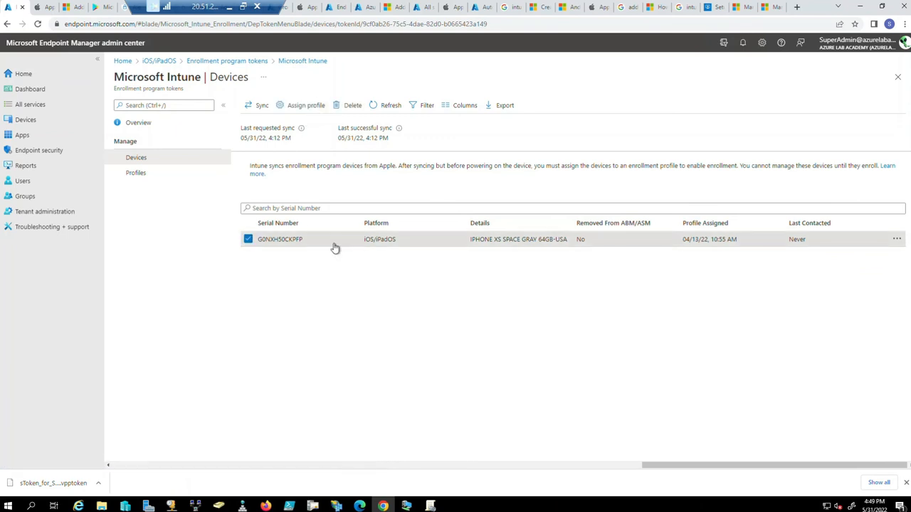
left_click(352, 107)
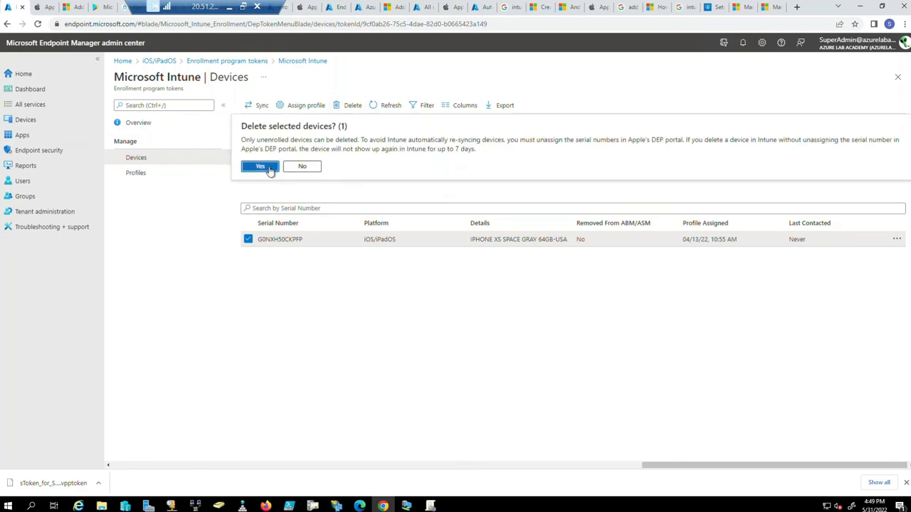
left_click(269, 170)
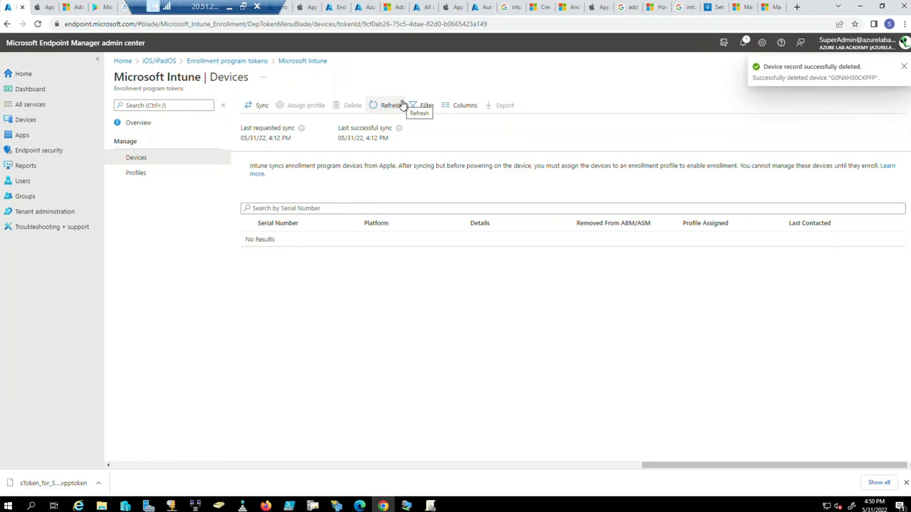
left_click(141, 173)
left_click(142, 160)
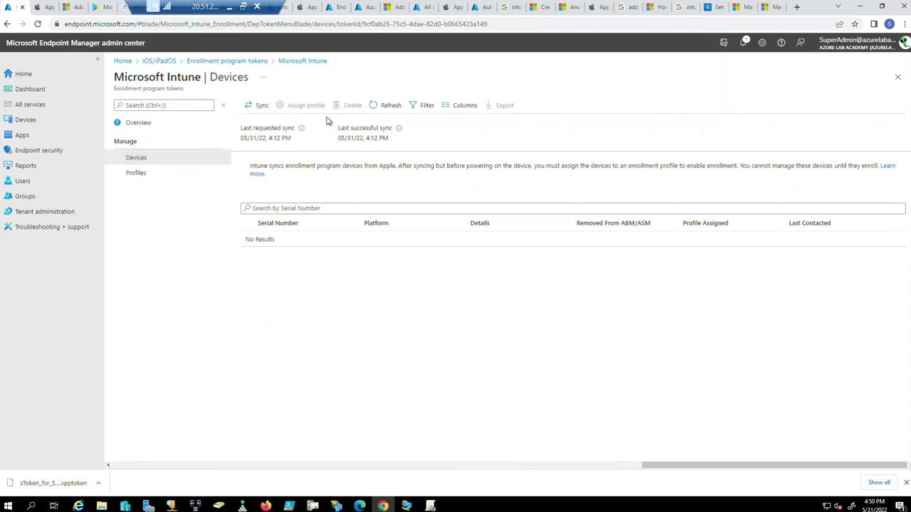
Switch to Apple Business Manager and sign in with the account password and the two-factor verification code.
left_click(49, 5)
left_click(469, 267)
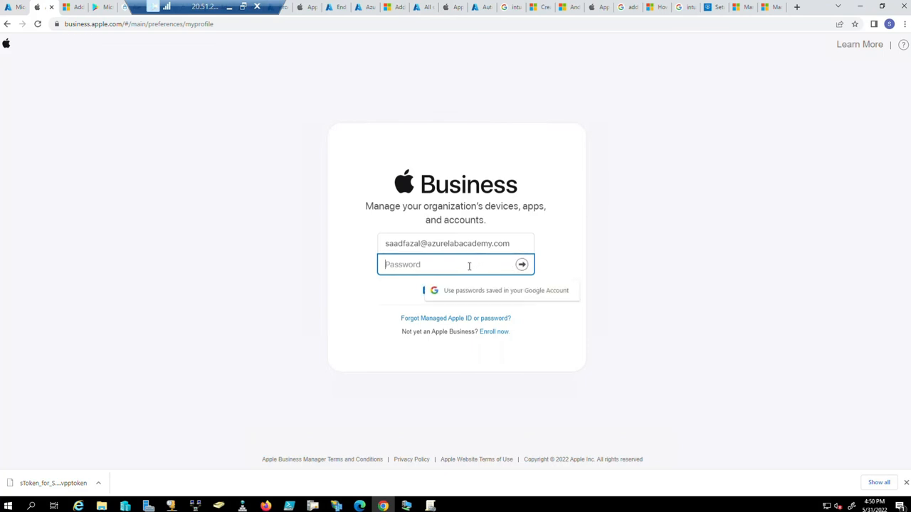
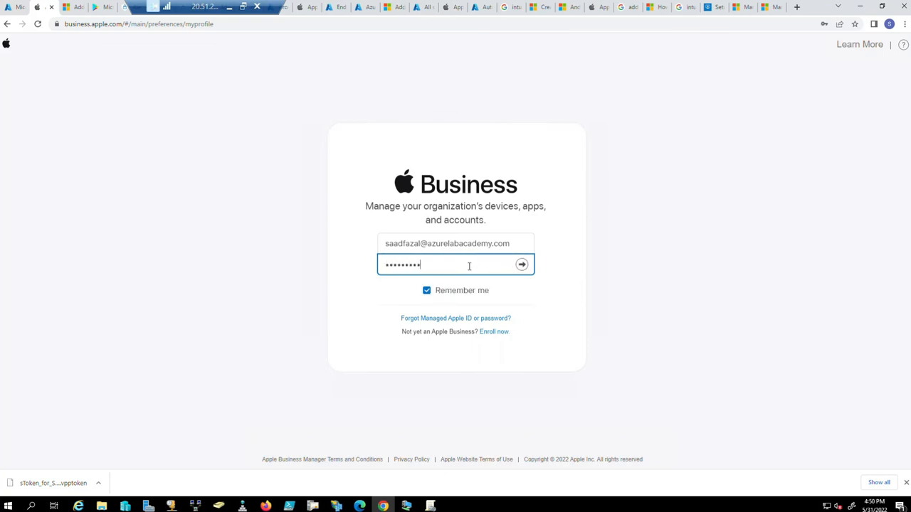
key("Return")
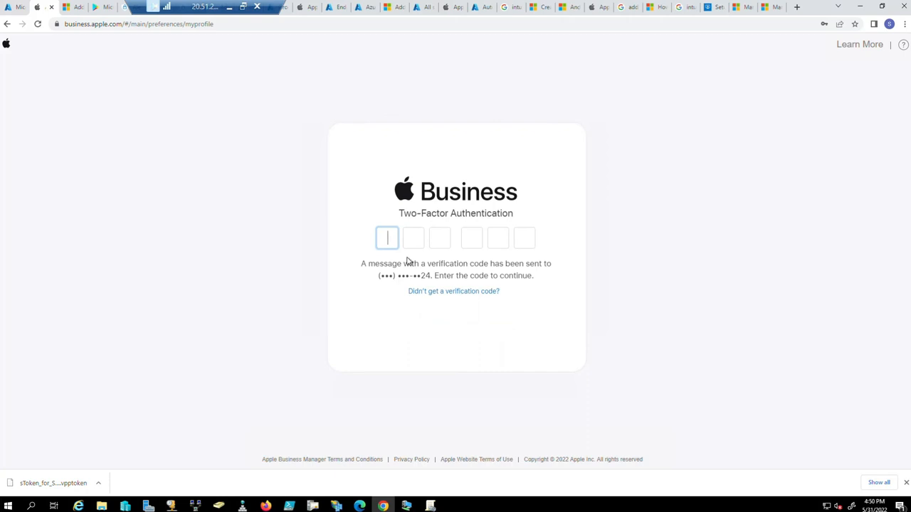
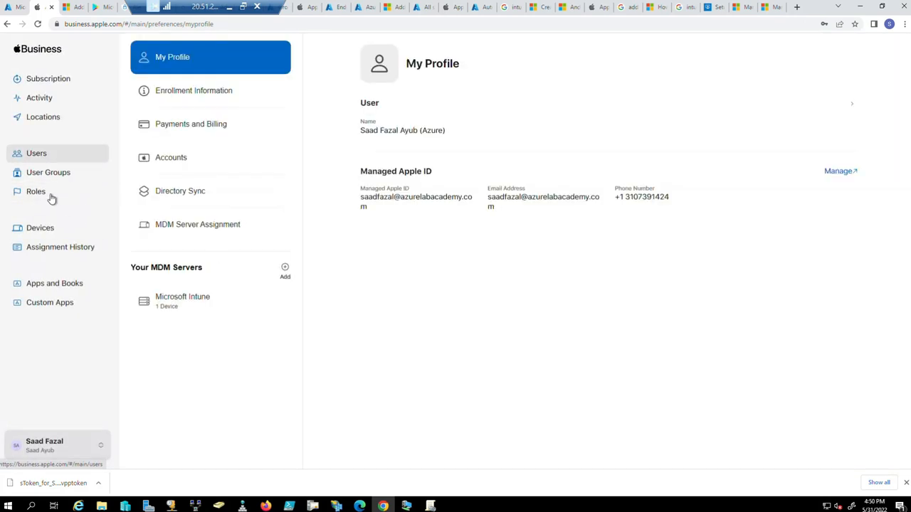
Open the iPhone XS record in Apple Business Manager to check its MDM server assignment.
left_click(50, 229)
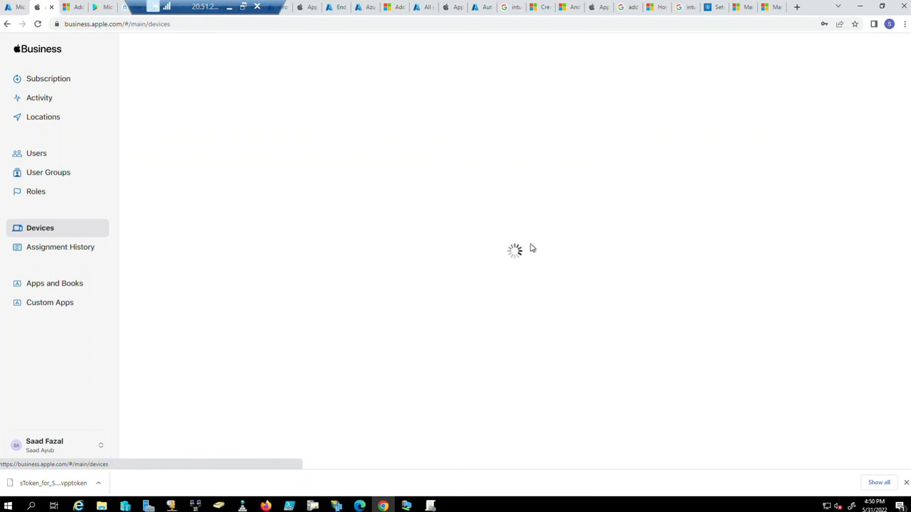
left_click(202, 113)
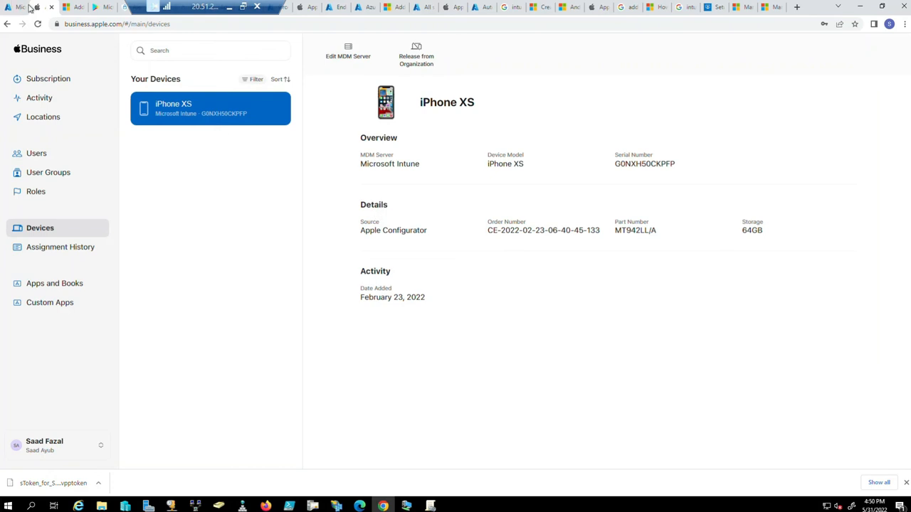
Switch back to Microsoft Endpoint Manager, sync the enrollment token with Apple, and refresh the device list until the iPhone XS is listed.
left_click(29, 7)
left_click(259, 105)
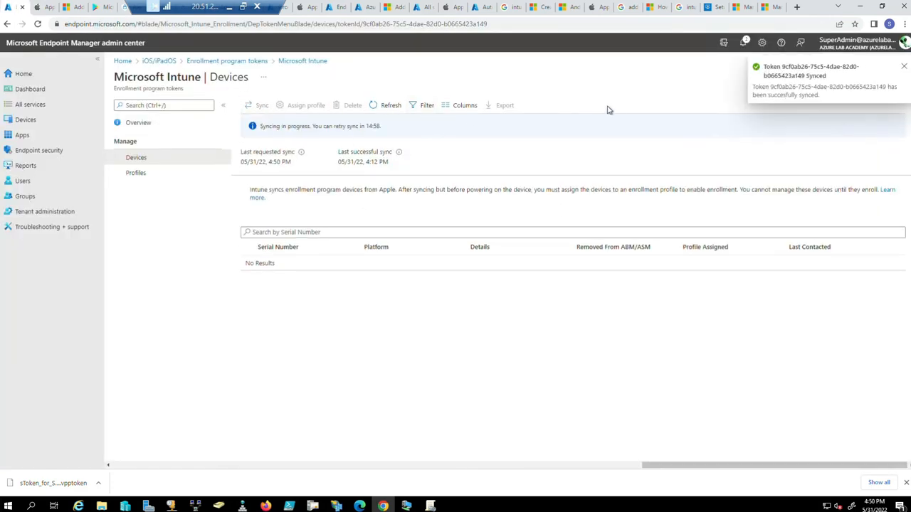
left_click(391, 107)
left_click(391, 109)
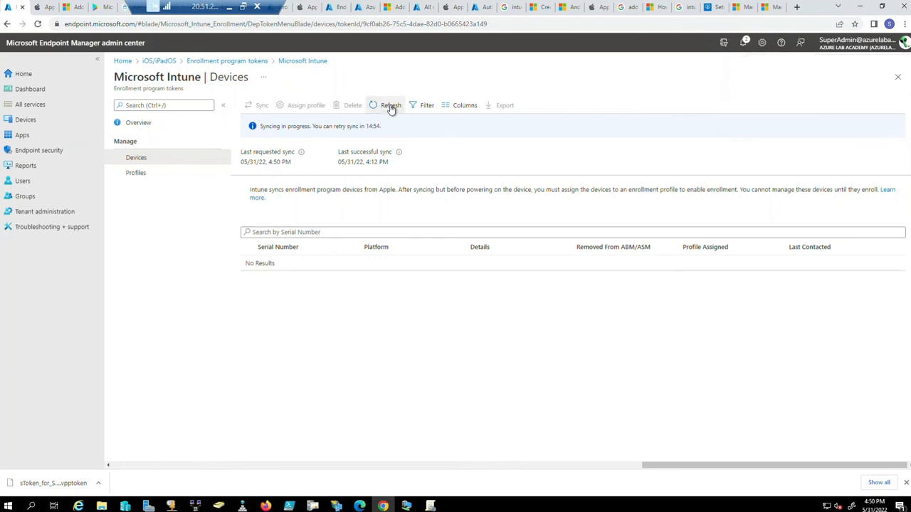
left_click(391, 109)
left_click(391, 111)
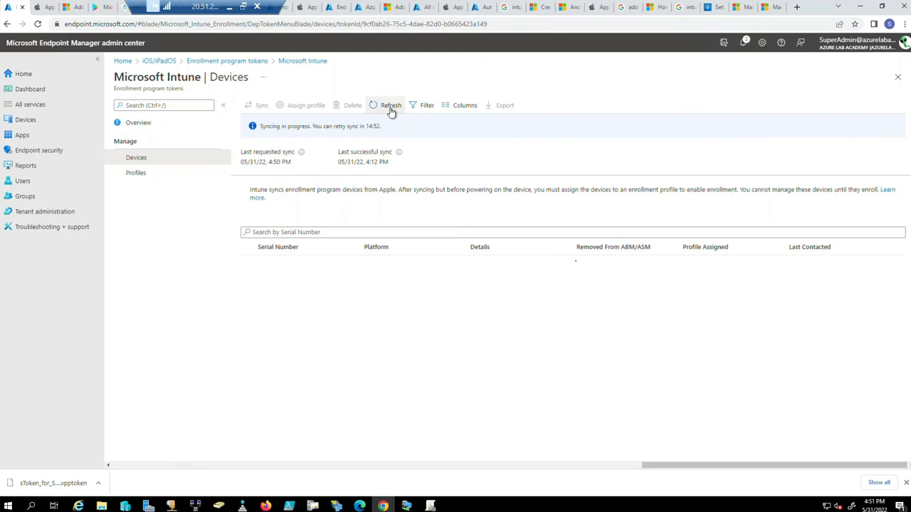
left_click(390, 111)
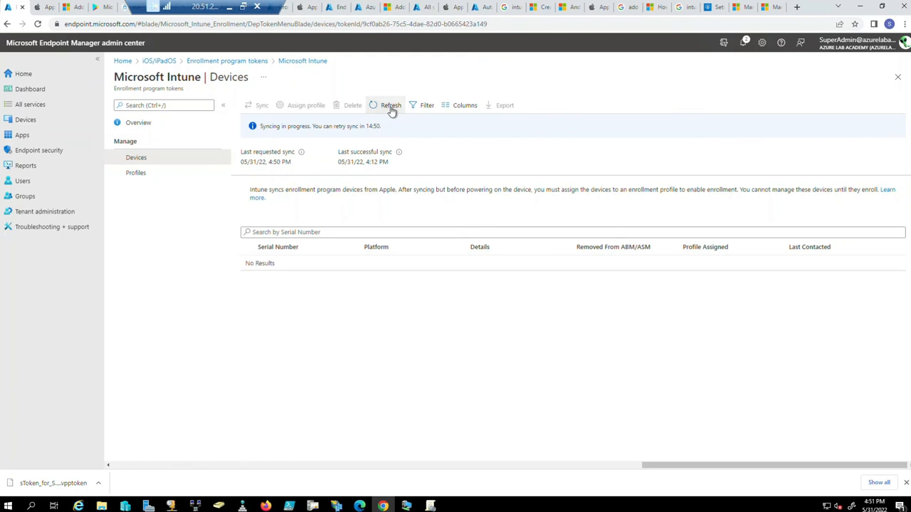
left_click(390, 111)
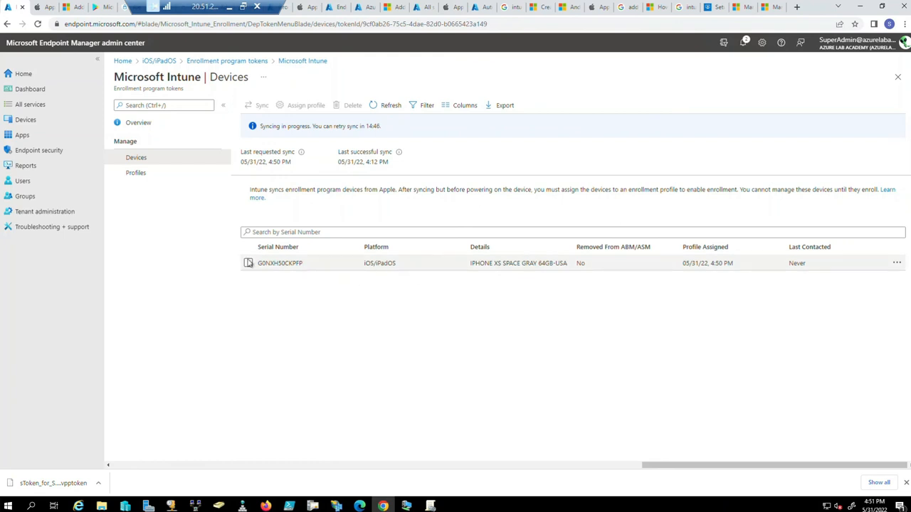
Assign the Enroll W/ User Affinity - Company Portal enrollment profile to the iPhone XS and refresh the device list.
left_click(248, 263)
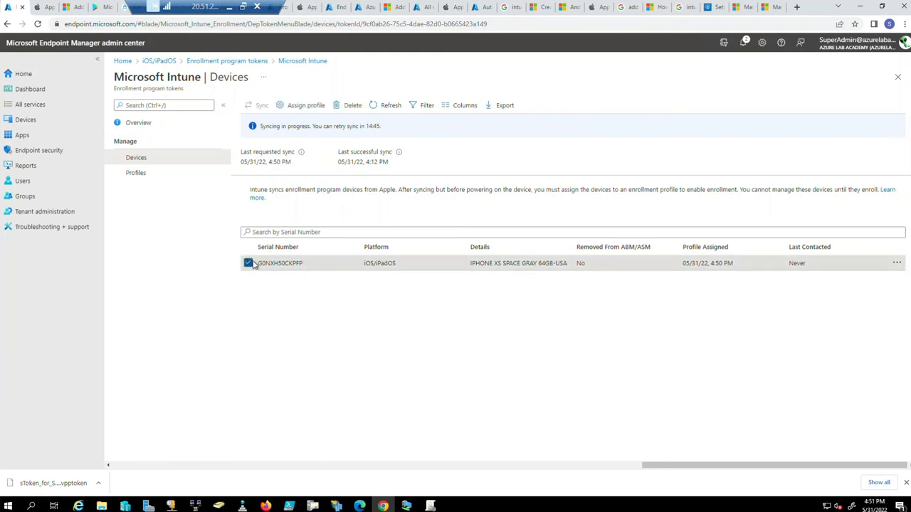
left_click(299, 108)
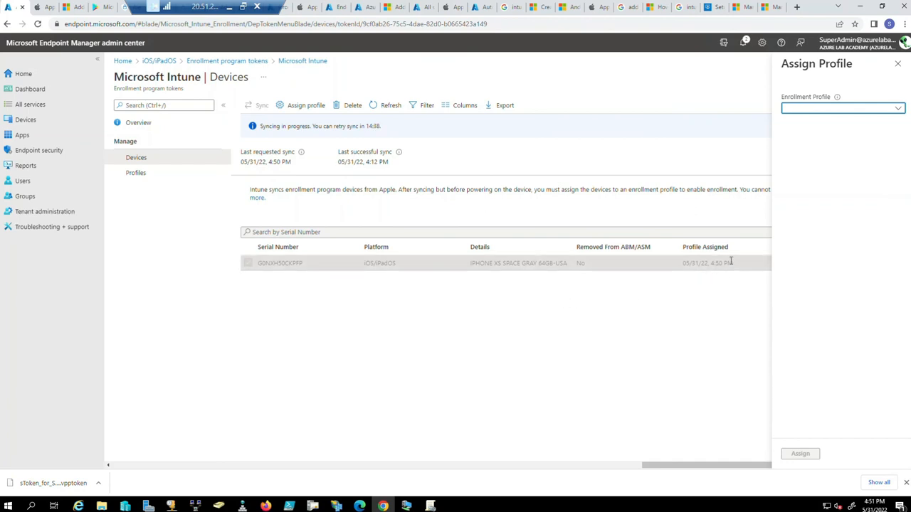
left_click(840, 109)
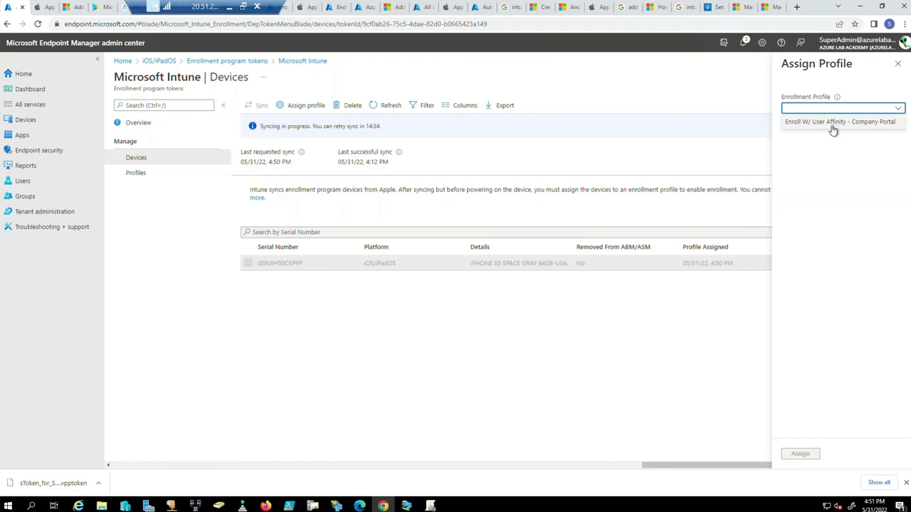
left_click(833, 122)
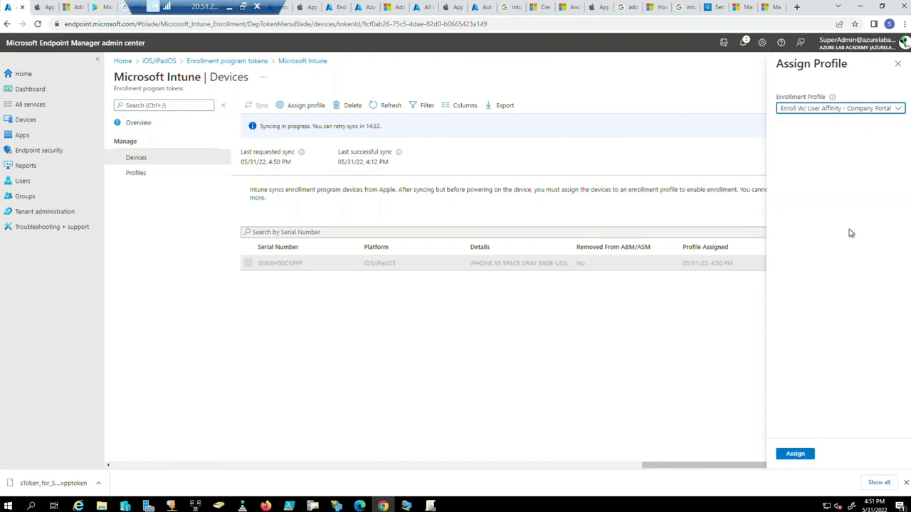
left_click(787, 457)
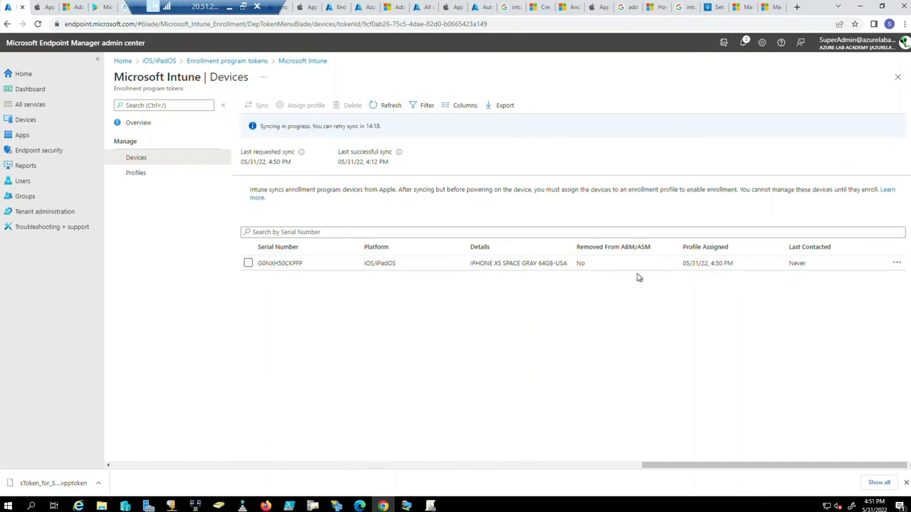
left_click(384, 107)
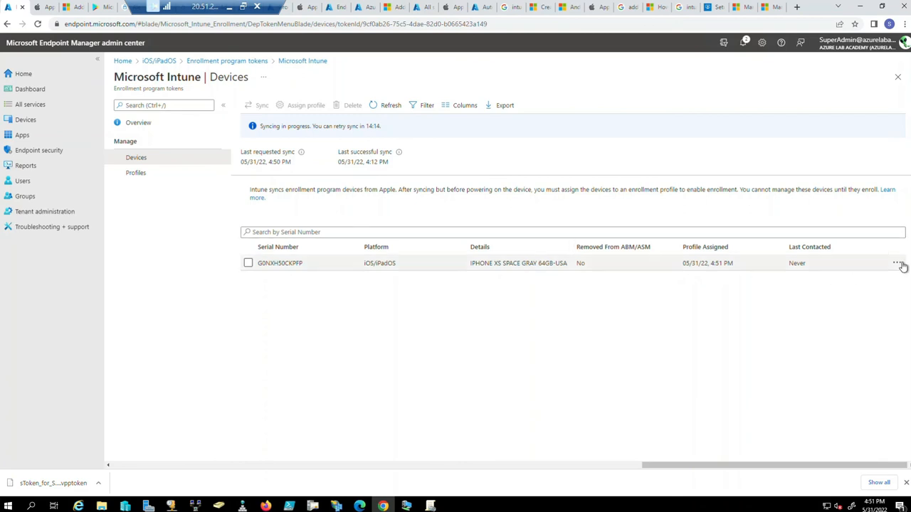
left_click(901, 264)
left_click(900, 264)
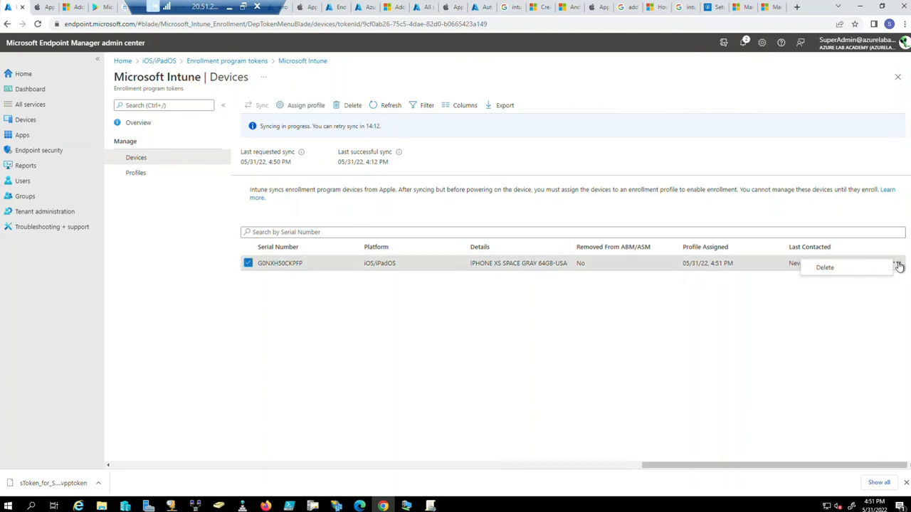
left_click(756, 329)
Review the management settings of the Enroll W/ User Affinity - Company Portal profile, then close it without editing.
left_click(138, 174)
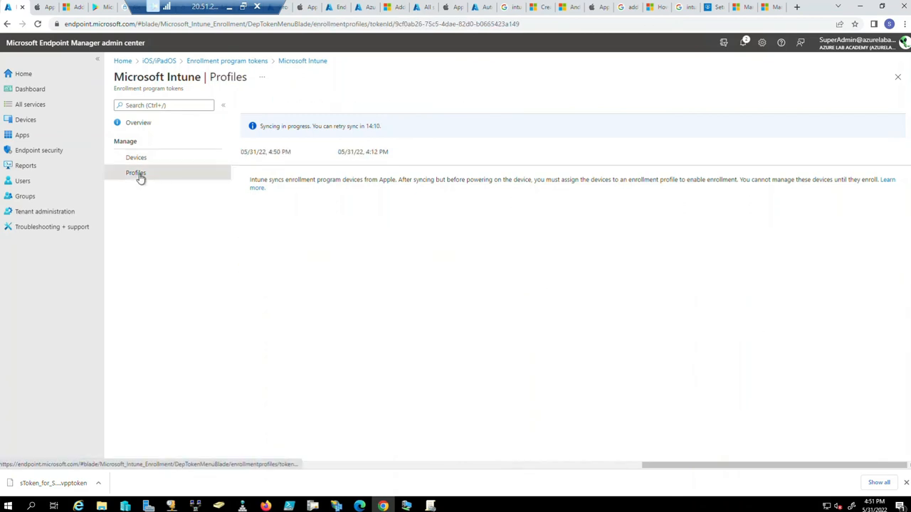
left_click(277, 179)
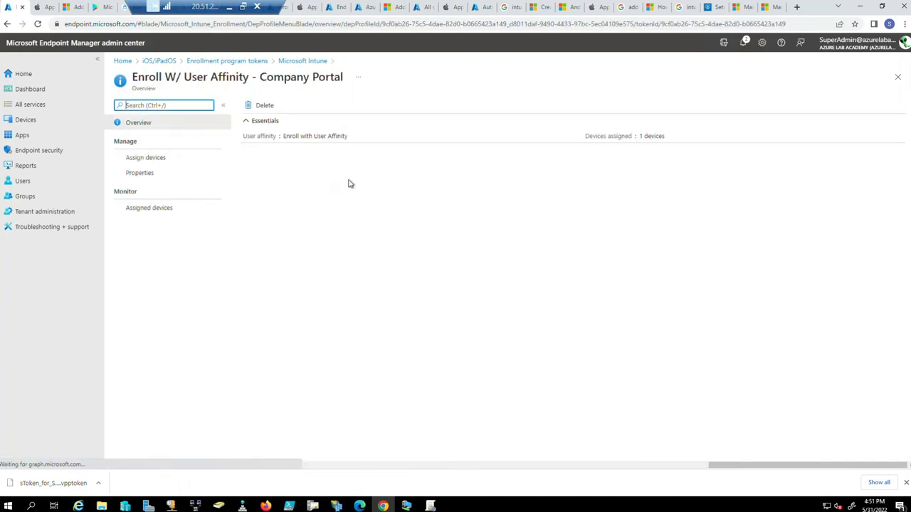
left_click(137, 174)
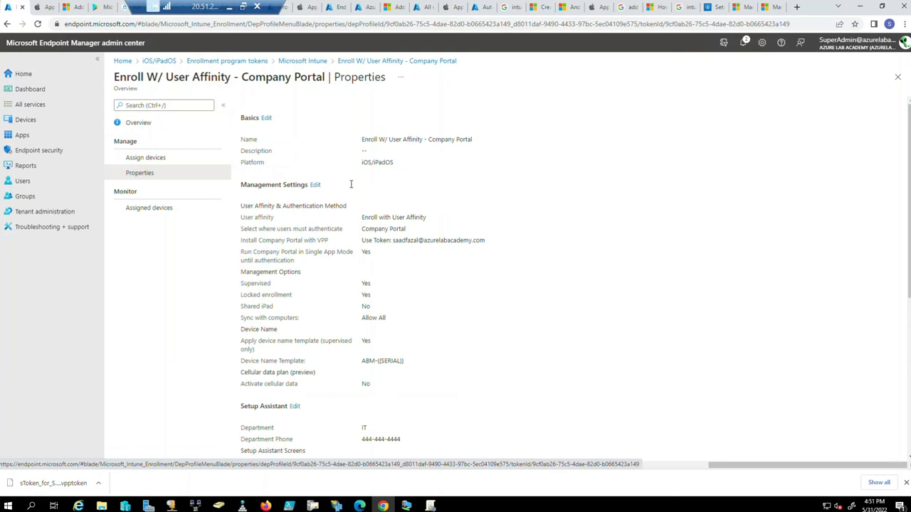
left_click(315, 187)
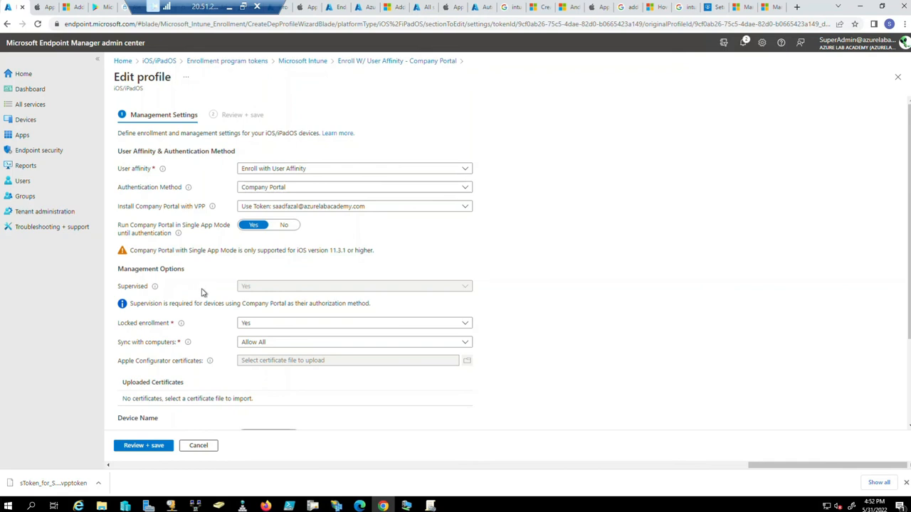
scroll(218, 291, "down", 1)
mouse_move(155, 241)
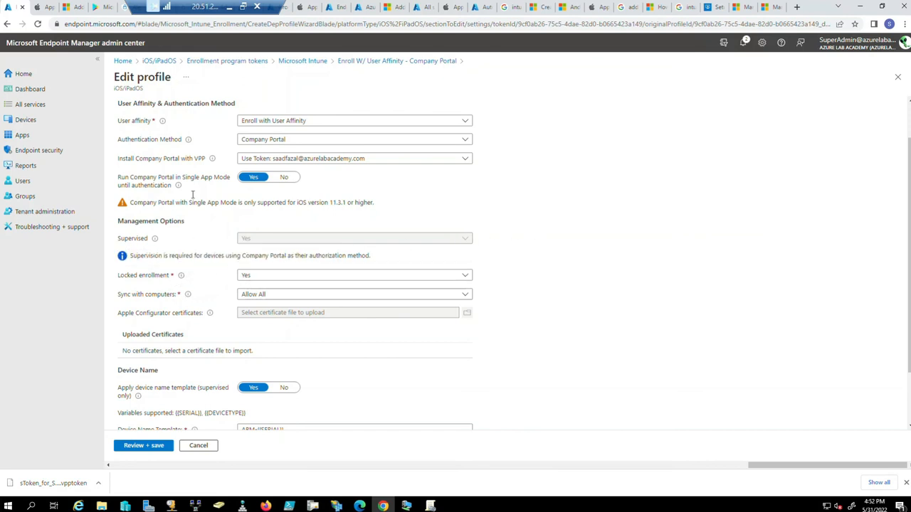
scroll(306, 270, "down", 1)
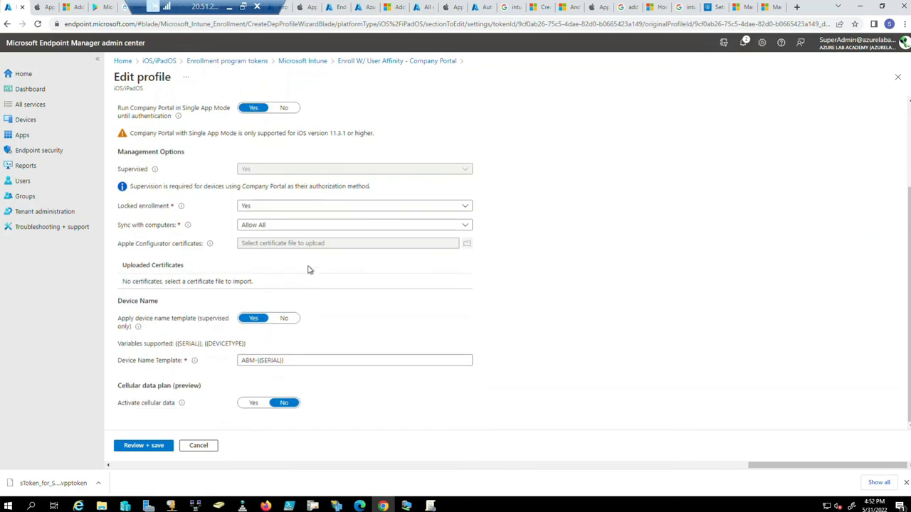
scroll(378, 264, "up", 2)
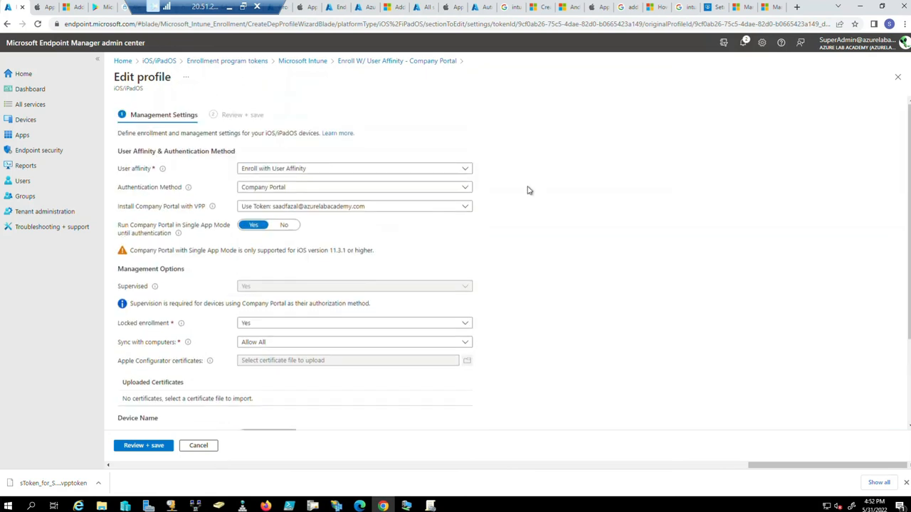
left_click(898, 78)
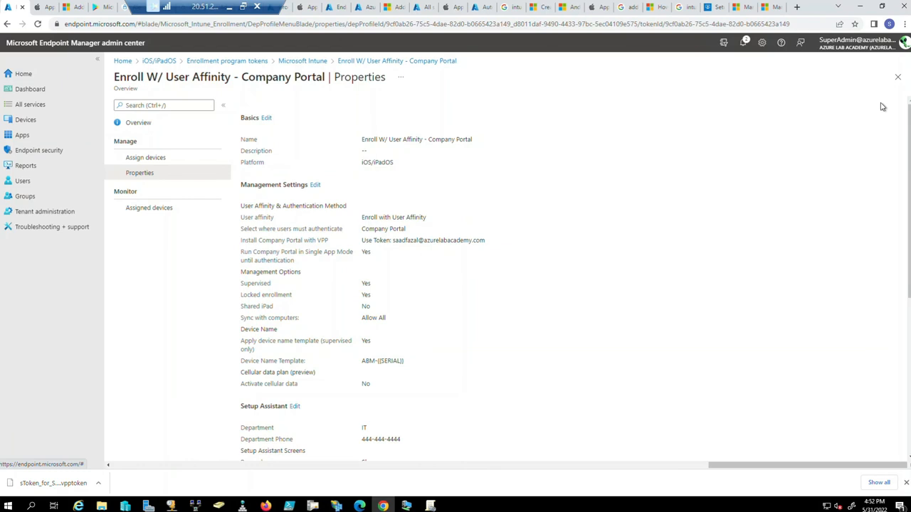
left_click(898, 77)
Start a new iOS/iPadOS enrollment profile named Test 00 and proceed to its management settings.
left_click(269, 106)
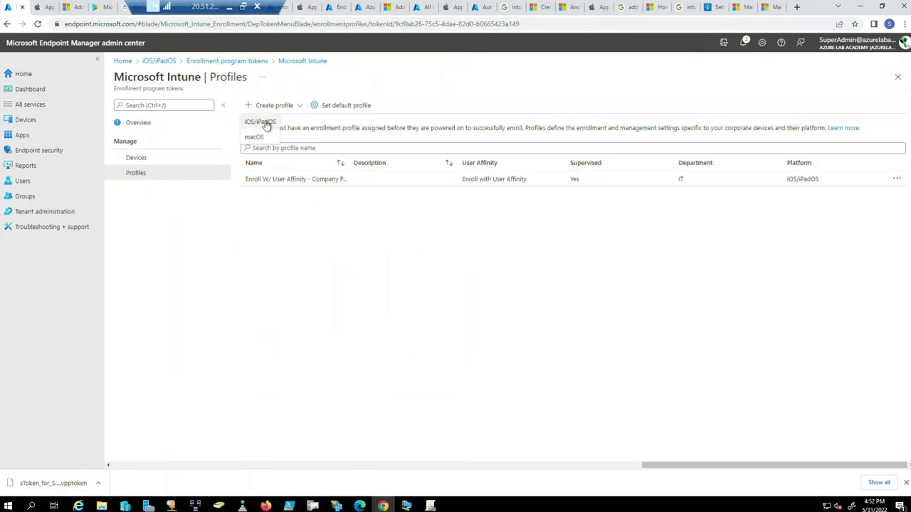
left_click(261, 122)
left_click(278, 137)
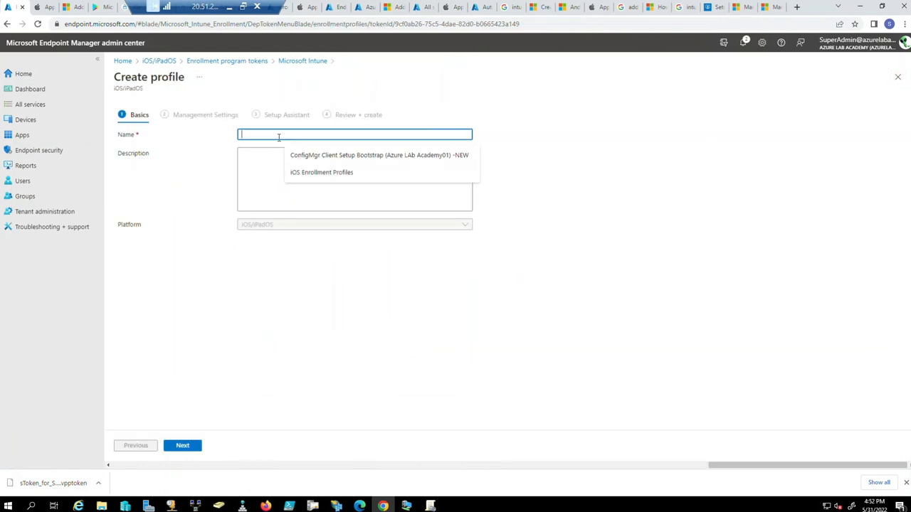
type("Test 000001")
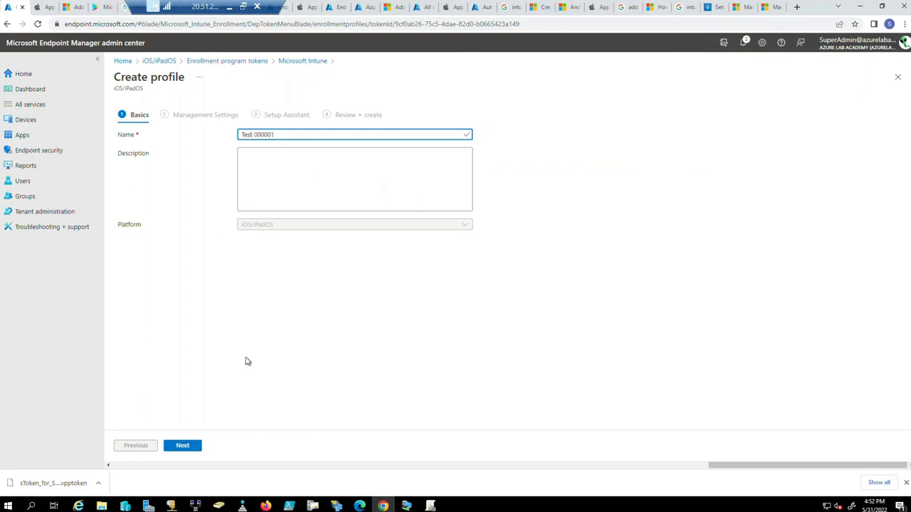
left_click(187, 446)
Set Enroll with User Affinity, Company Portal authentication, the VPP token for installing Company Portal, and Single App Mode to Yes.
left_click(310, 170)
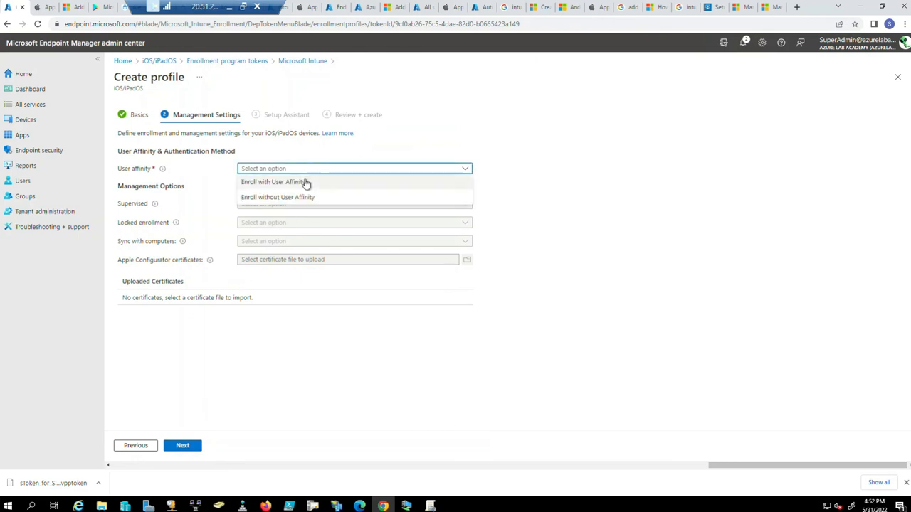
left_click(302, 182)
left_click(302, 192)
left_click(303, 199)
left_click(300, 207)
left_click(294, 219)
left_click(254, 226)
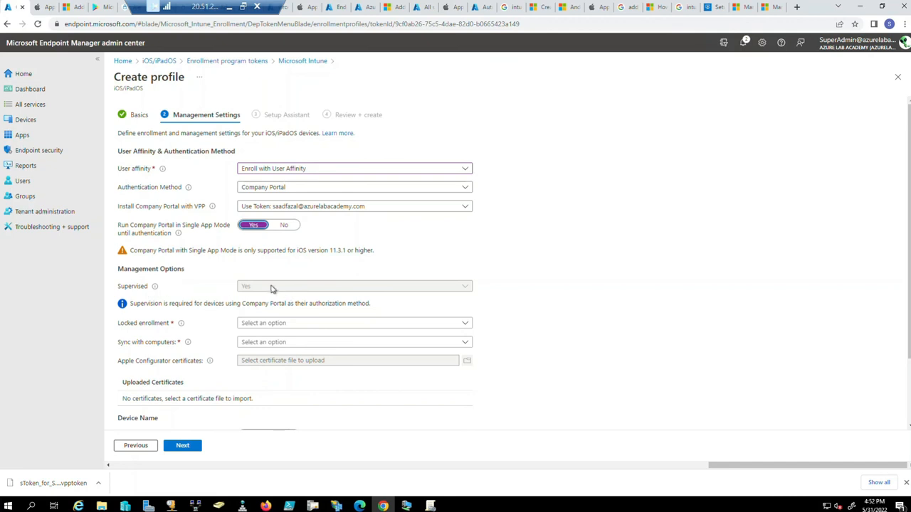
Switch Company Portal Single App Mode between No and Yes to check its effect on the Supervised option.
left_click(284, 225)
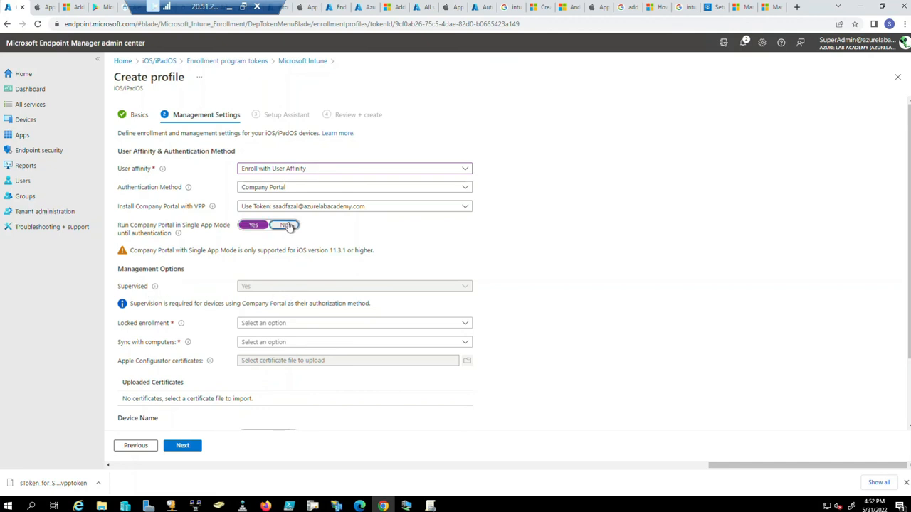
left_click(255, 225)
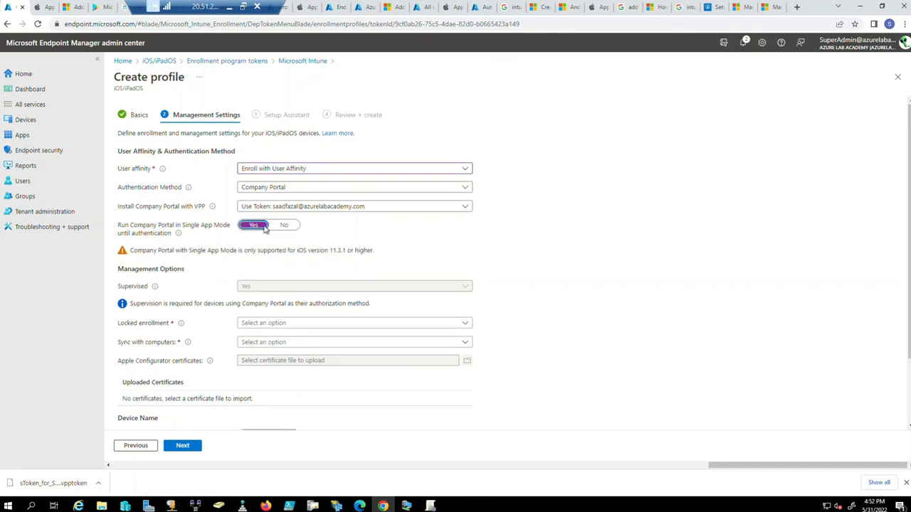
left_click(248, 289)
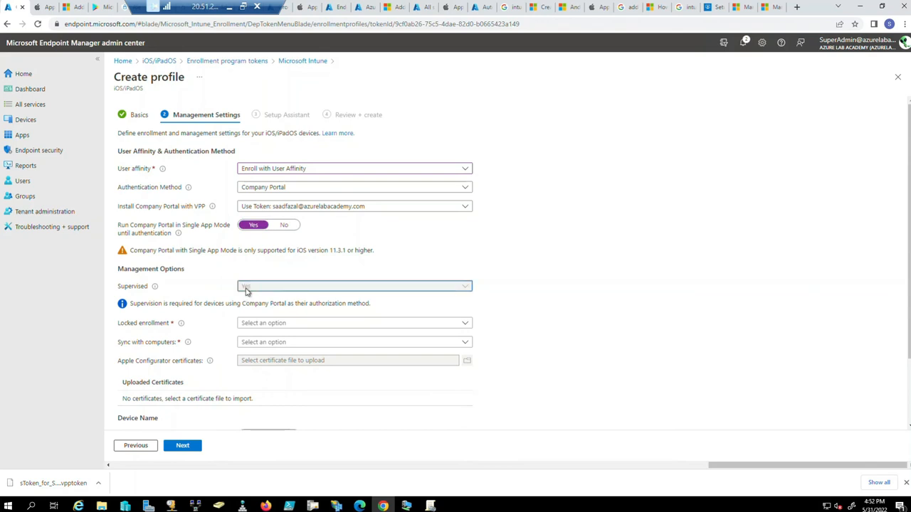
left_click(278, 226)
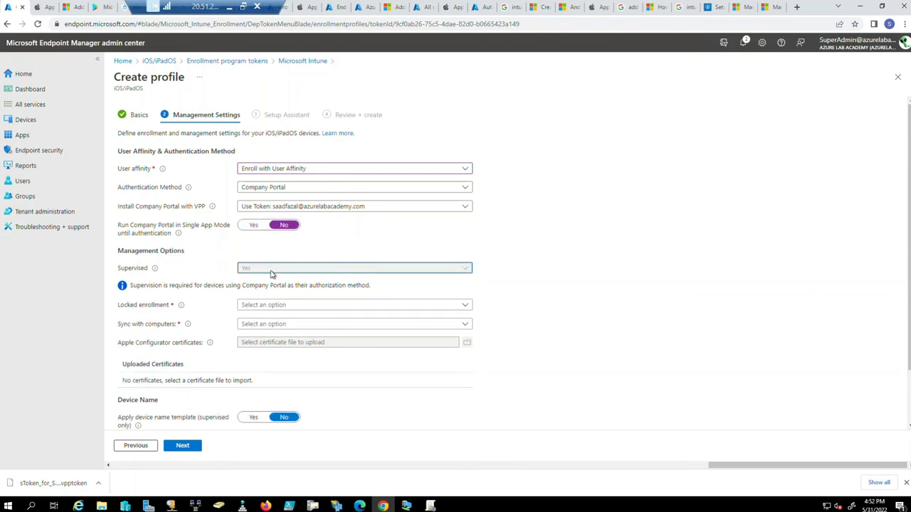
left_click(250, 226)
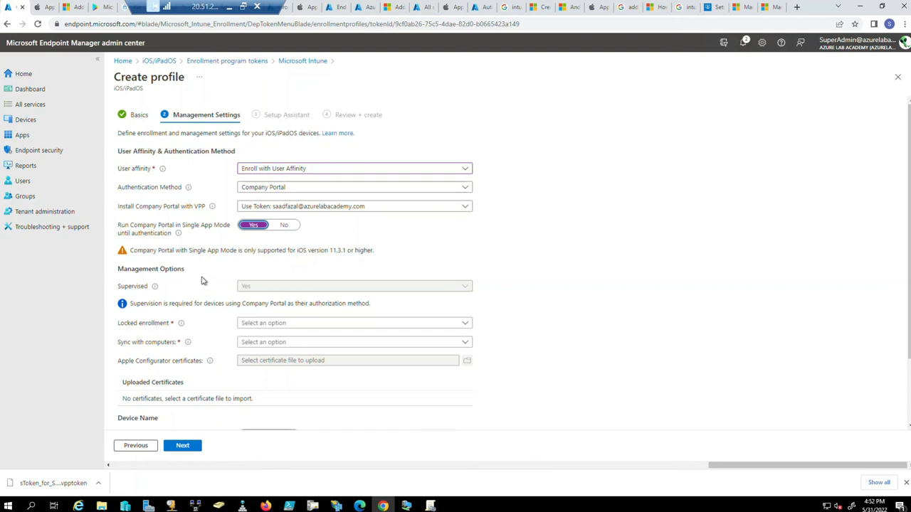
Try Setup Assistant with modern authentication, then restore Company Portal authentication and compare Single App Mode set to No and Yes.
left_click(324, 188)
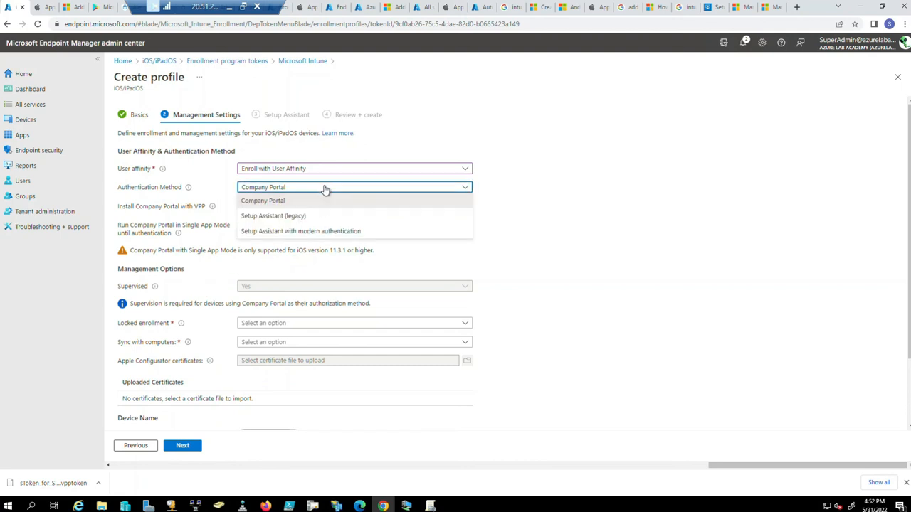
left_click(304, 232)
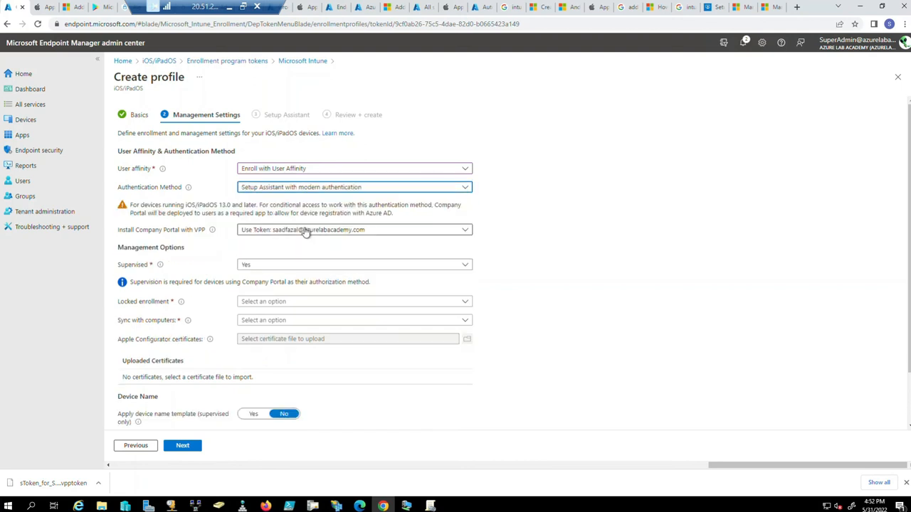
left_click(321, 191)
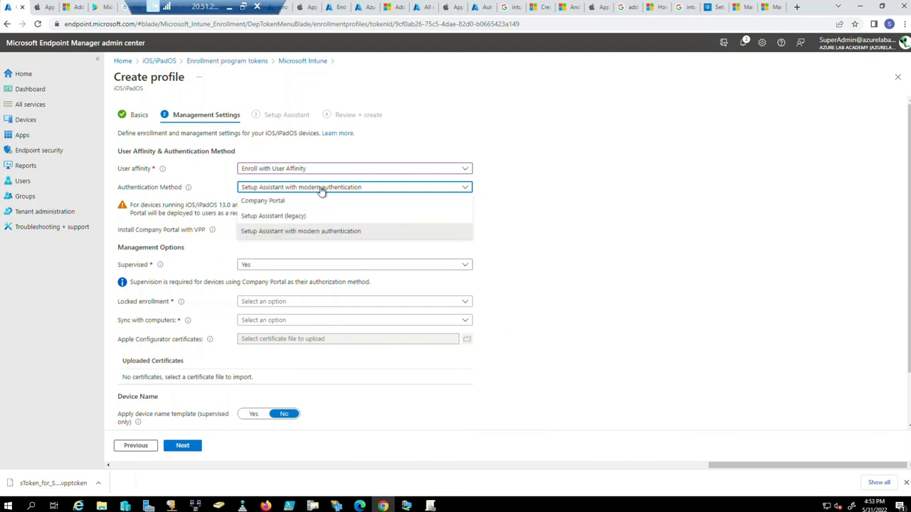
left_click(294, 202)
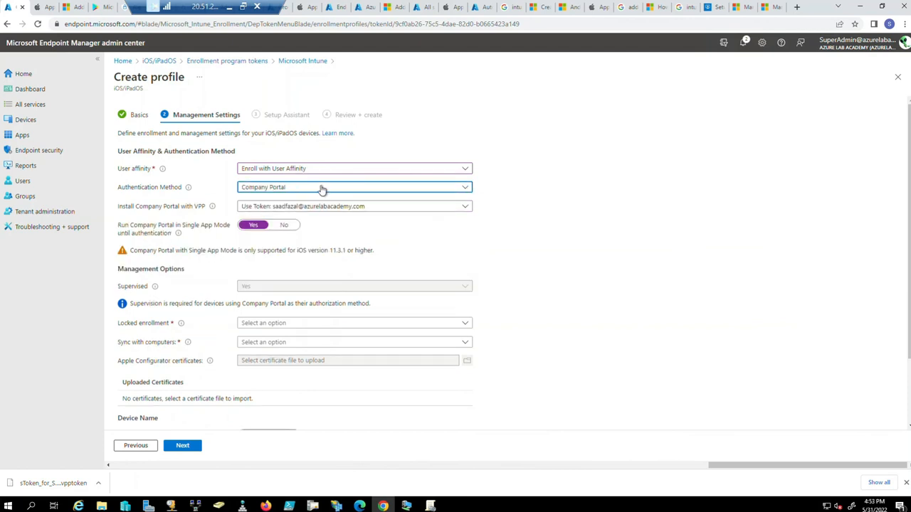
left_click(283, 226)
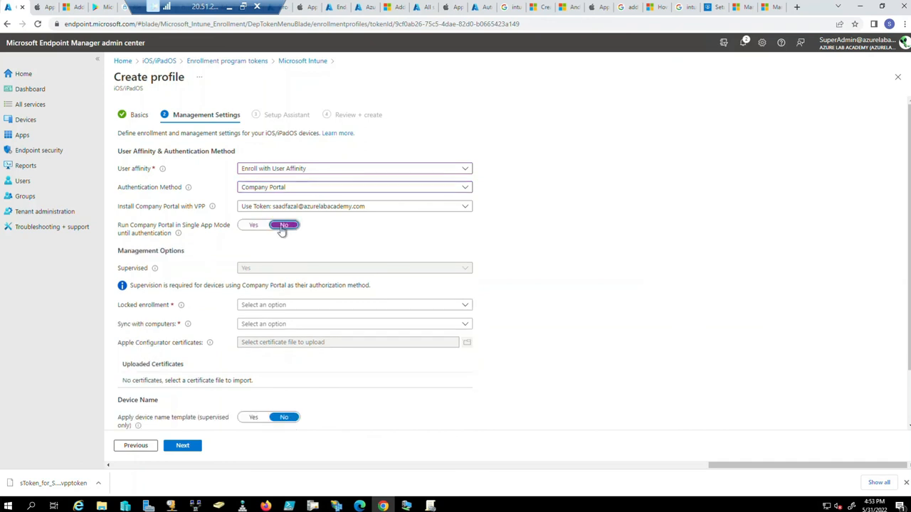
left_click(263, 227)
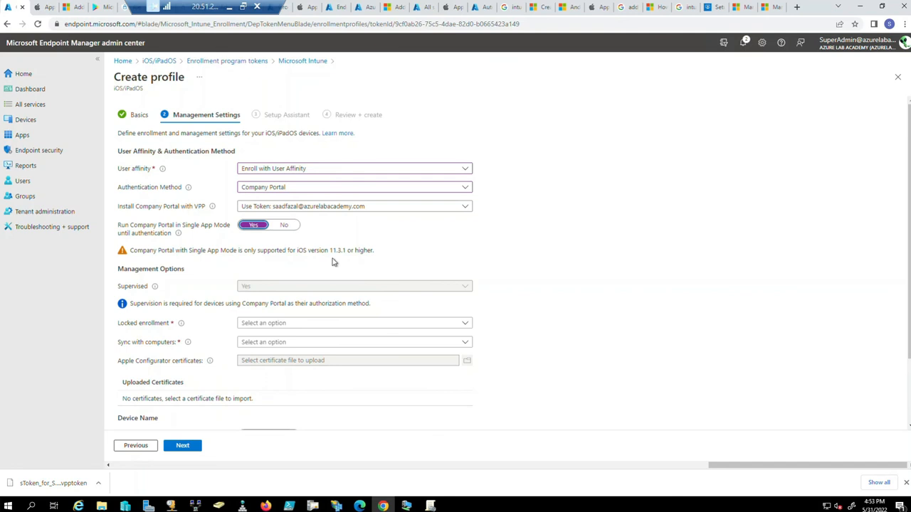
Try Setup Assistant (legacy) authentication with Supervised set to No, and check the Sync with computers options.
left_click(276, 190)
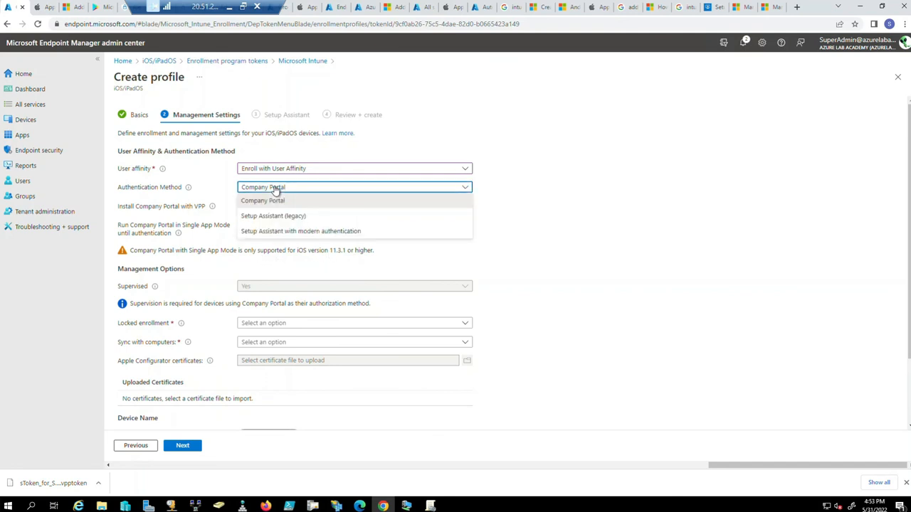
left_click(278, 217)
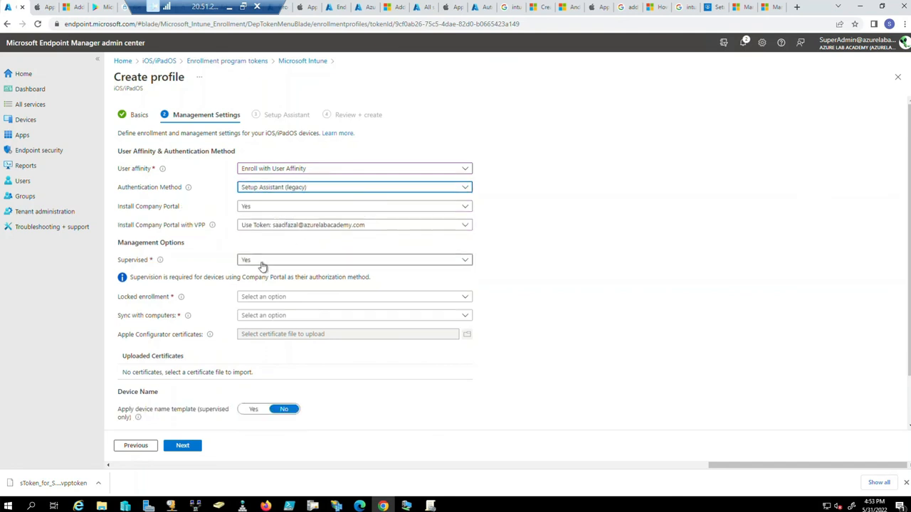
left_click(306, 191)
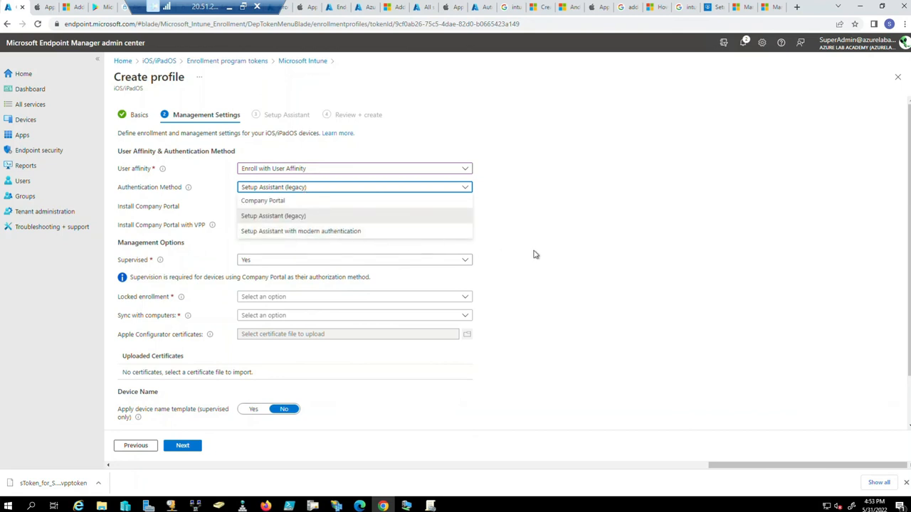
left_click(410, 262)
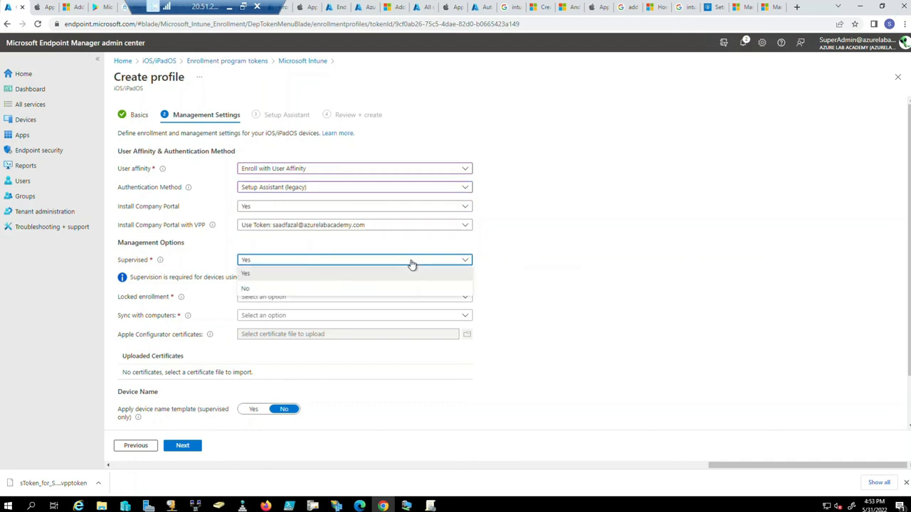
left_click(350, 289)
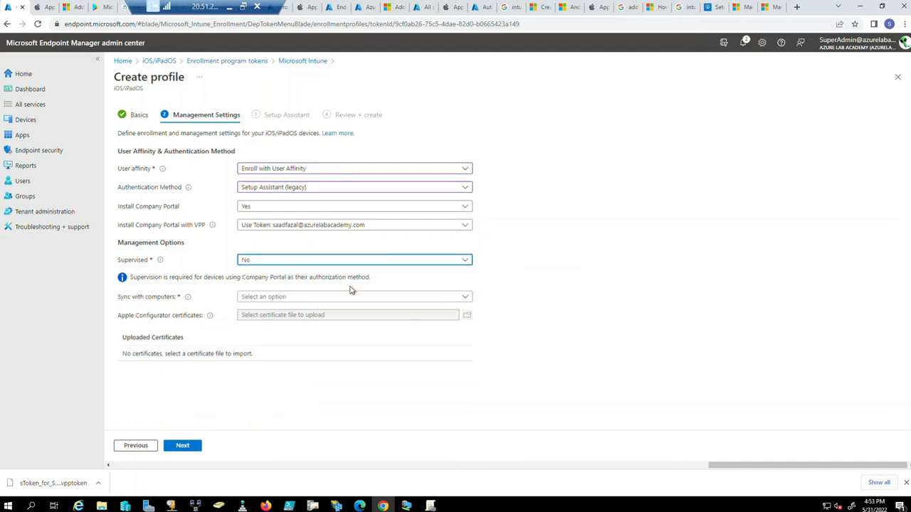
left_click(411, 297)
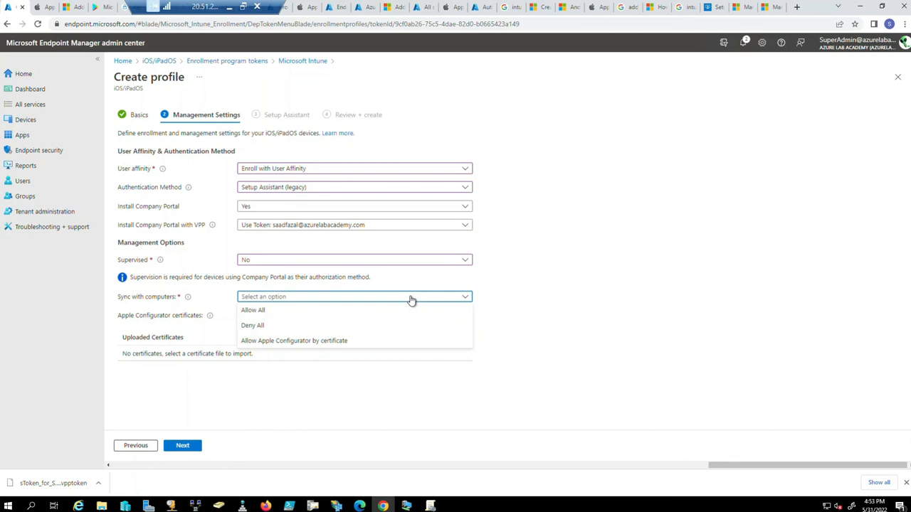
left_click(600, 289)
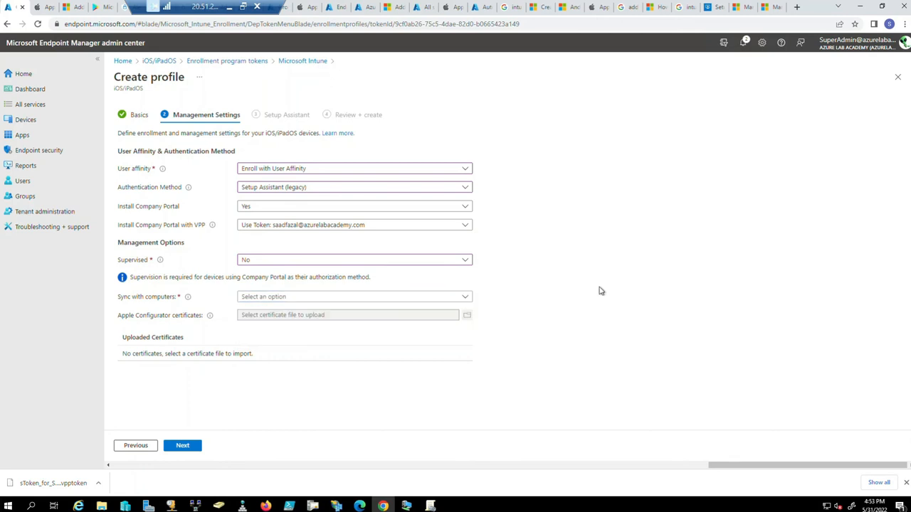
Restore Company Portal as the authentication method and review the iOS version requirement for Single App Mode.
left_click(317, 189)
left_click(307, 202)
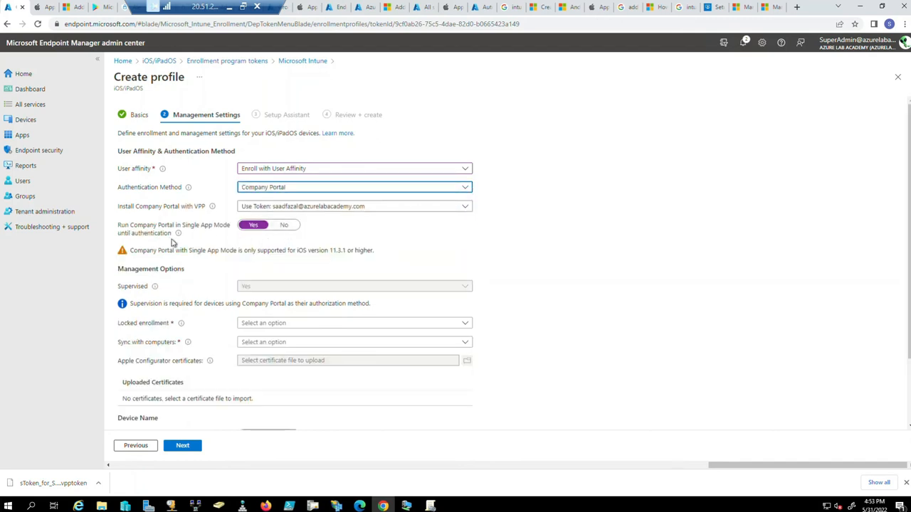
left_click_drag(376, 252, 296, 252)
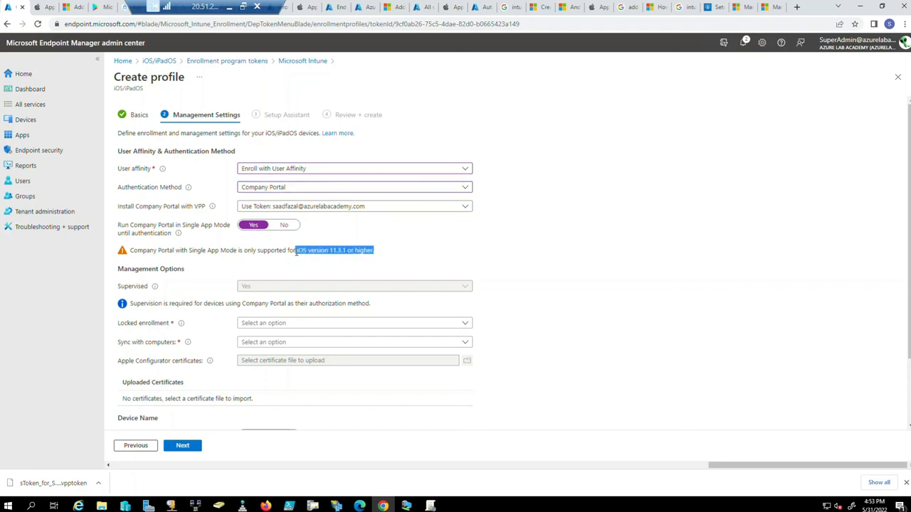
left_click(313, 253)
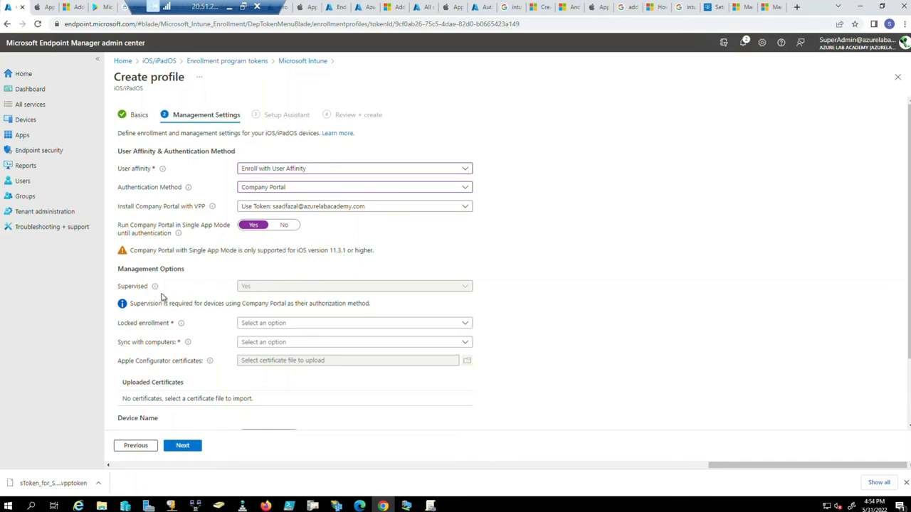
Examine the Locked enrollment options, the supervision note and the field's description in the management settings.
scroll(446, 280, "down", 2)
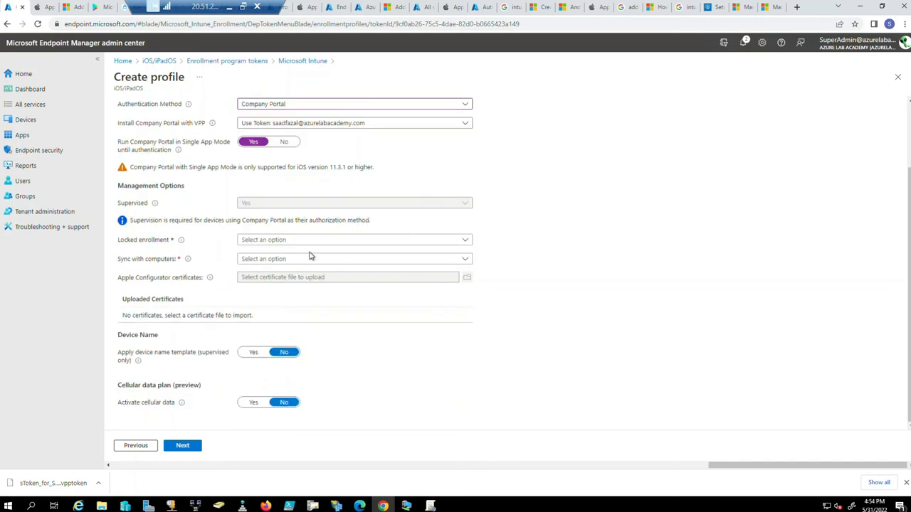
left_click(255, 241)
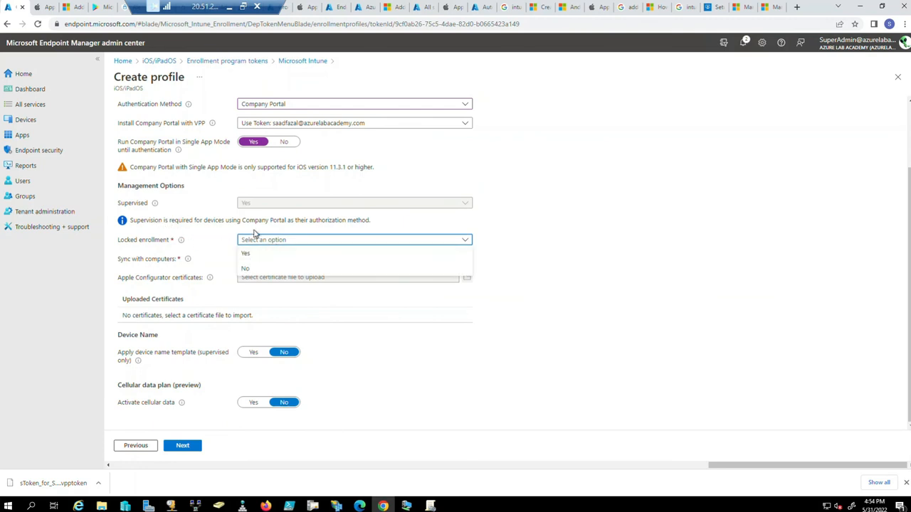
left_click_drag(380, 221, 260, 240)
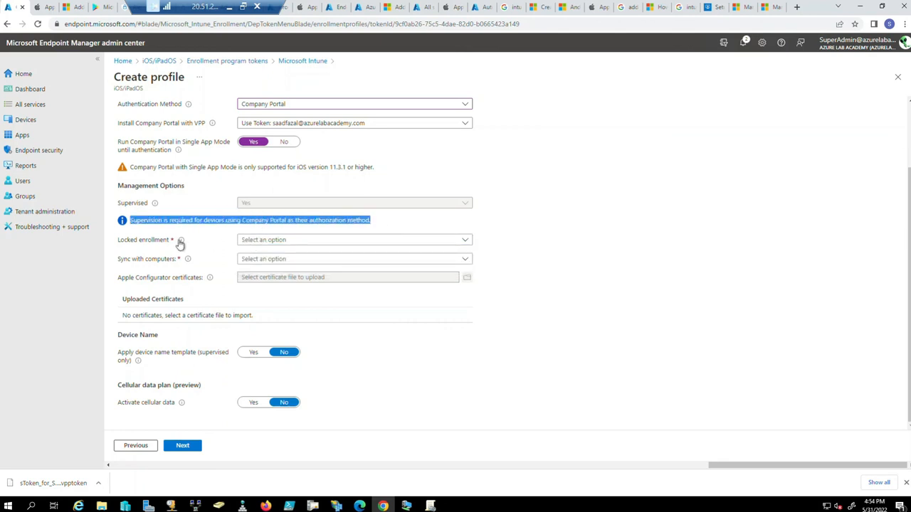
mouse_move(182, 243)
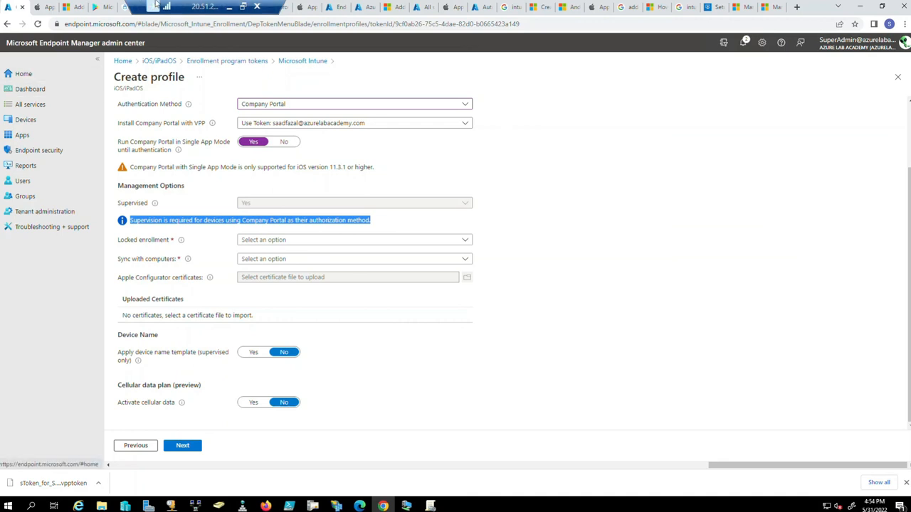
left_click(229, 7)
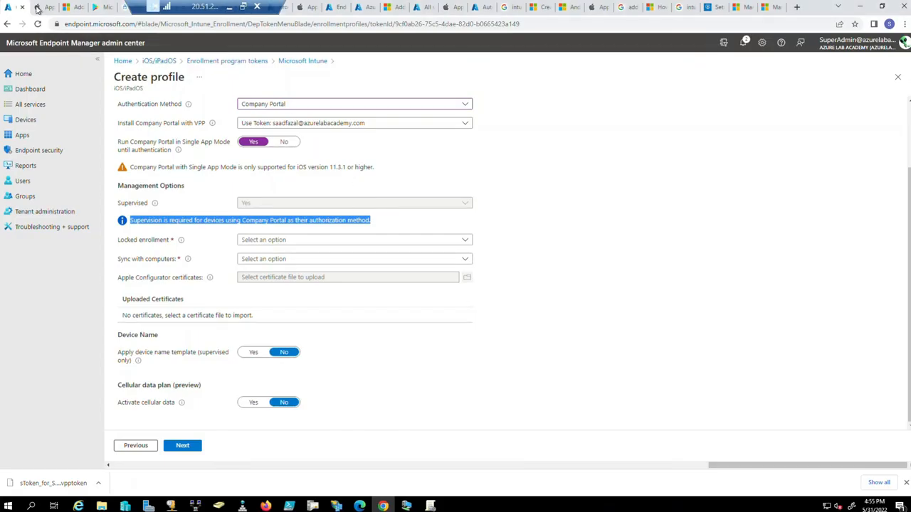
Load the Microsoft Endpoint Manager admin center in the browser tab showing the Azure group members, signing in with the existing admin account.
left_click(41, 6)
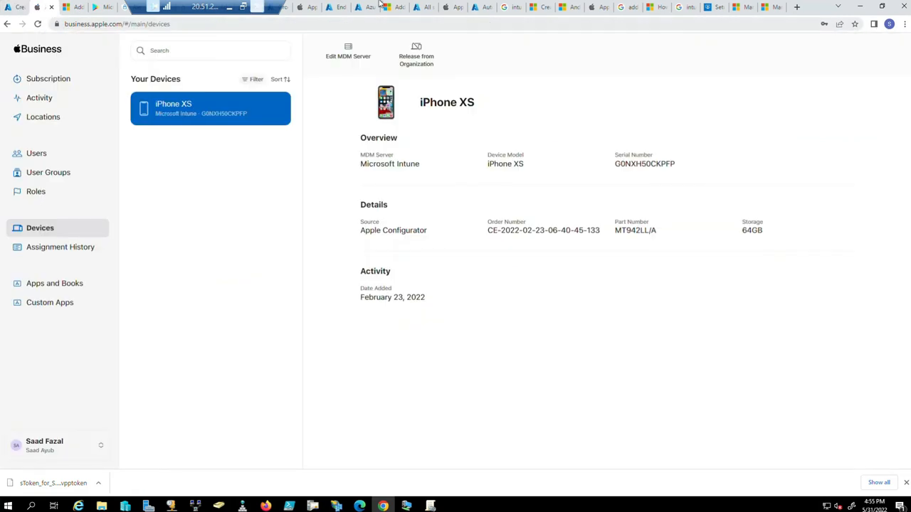
left_click(487, 7)
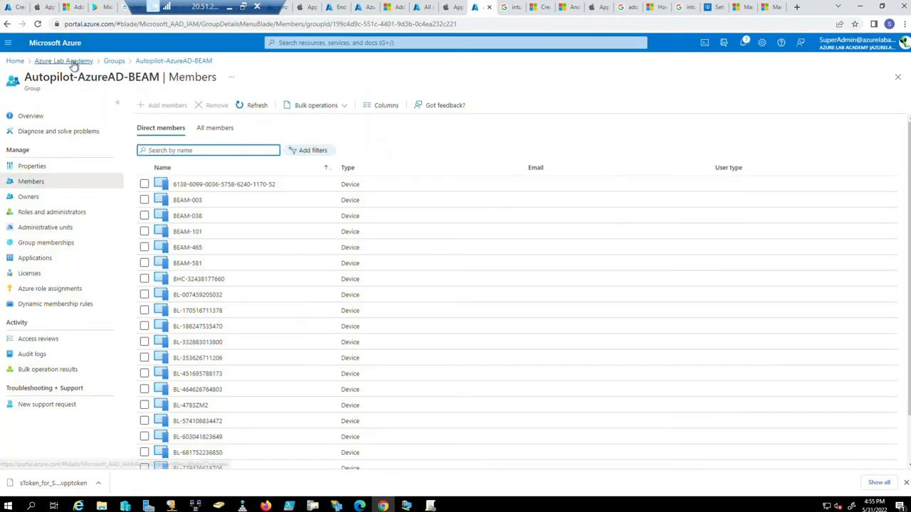
left_click(93, 25)
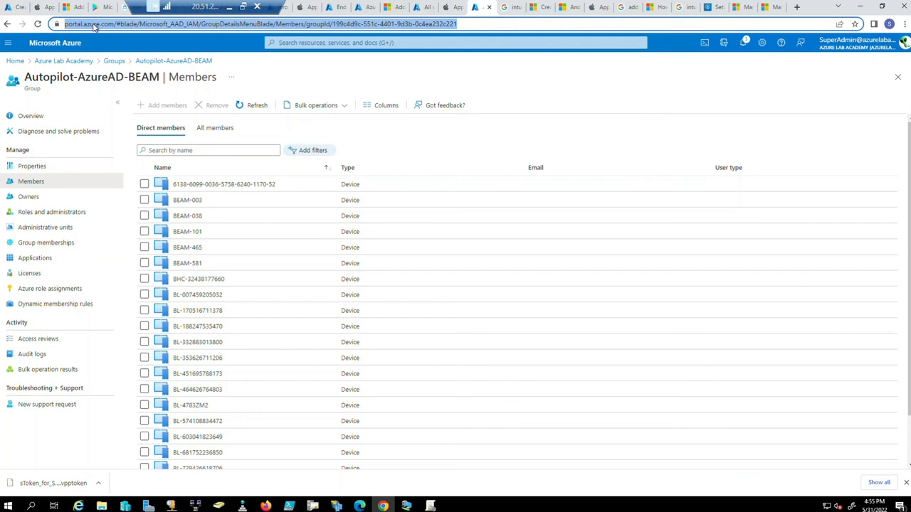
type("endpoint.microsoft.com")
key("Return")
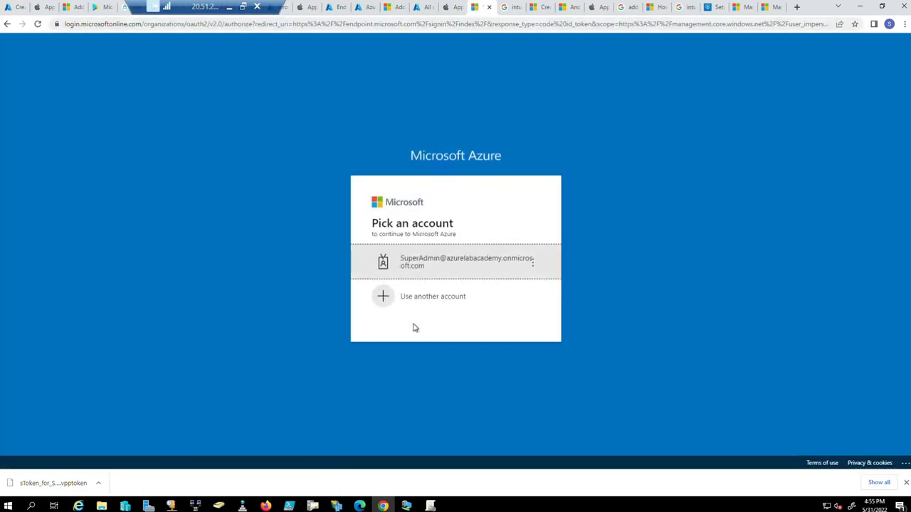
left_click(453, 273)
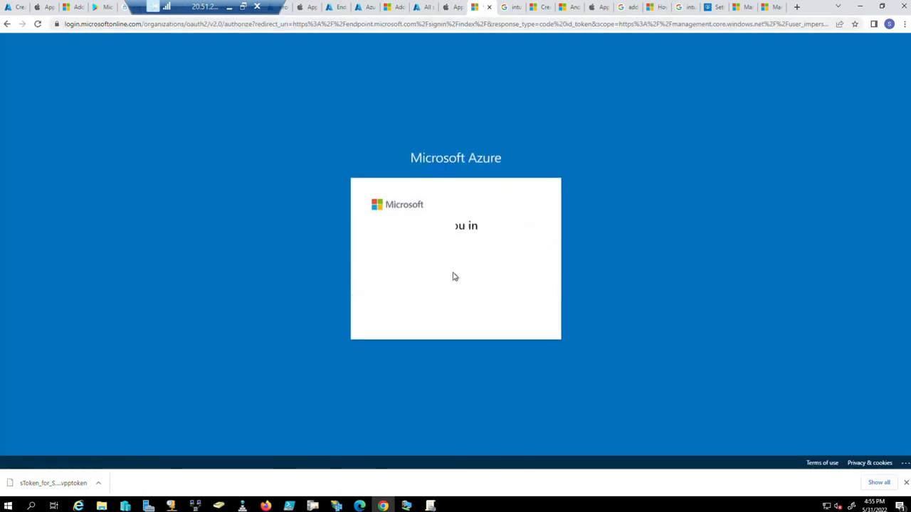
left_click(512, 289)
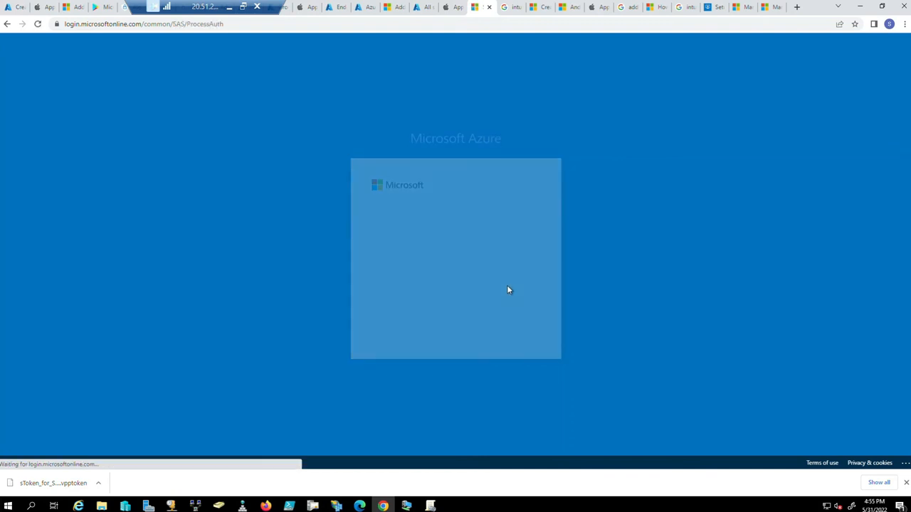
left_click(467, 296)
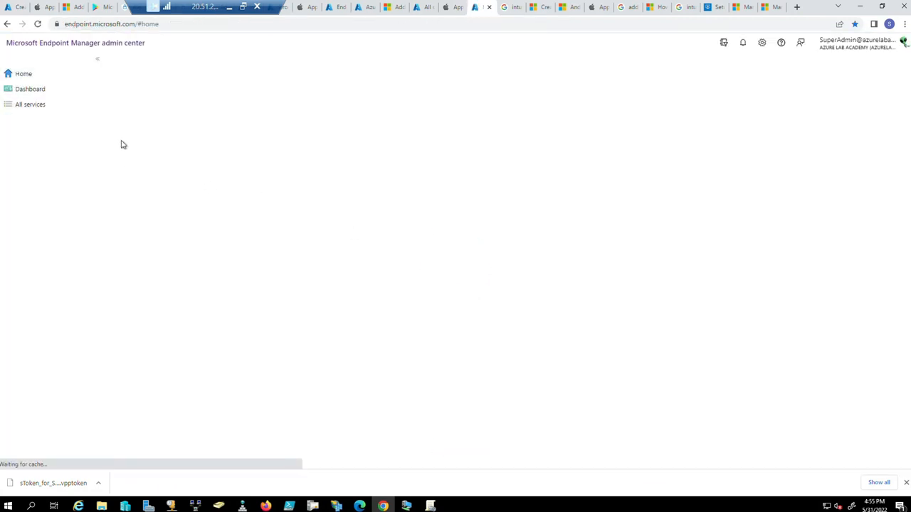
Open the overview of the enrolled iPhone from the iOS/iPadOS devices list.
left_click(27, 121)
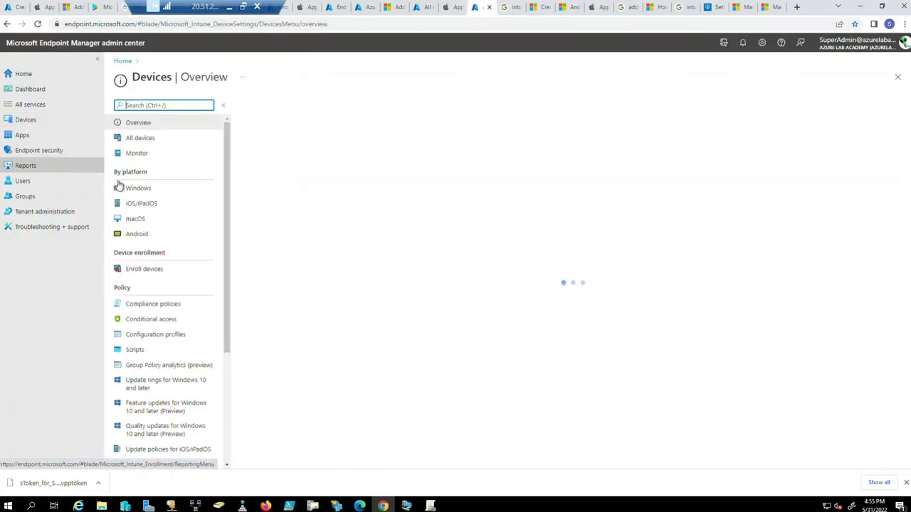
left_click(140, 204)
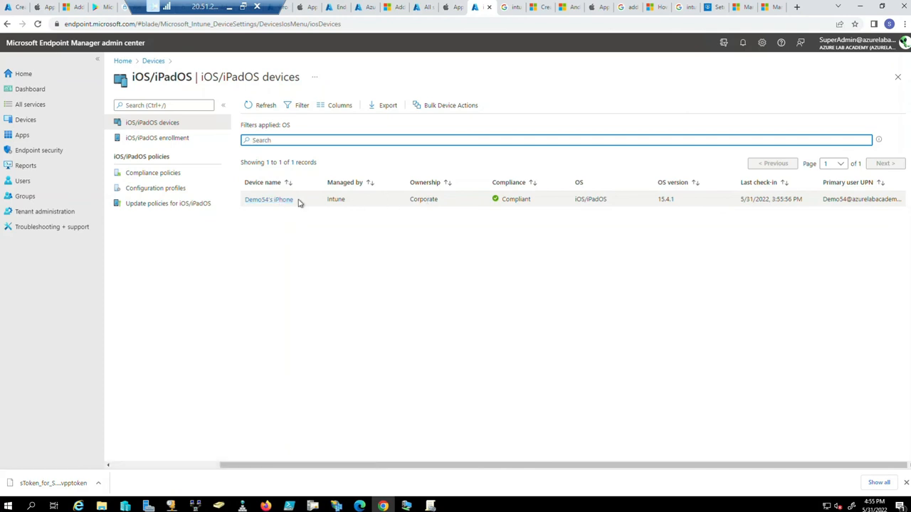
left_click(272, 200)
Switch to the mirrored phone in AirServer and display the actions available for the current iPhone in Company Portal.
left_click(228, 8)
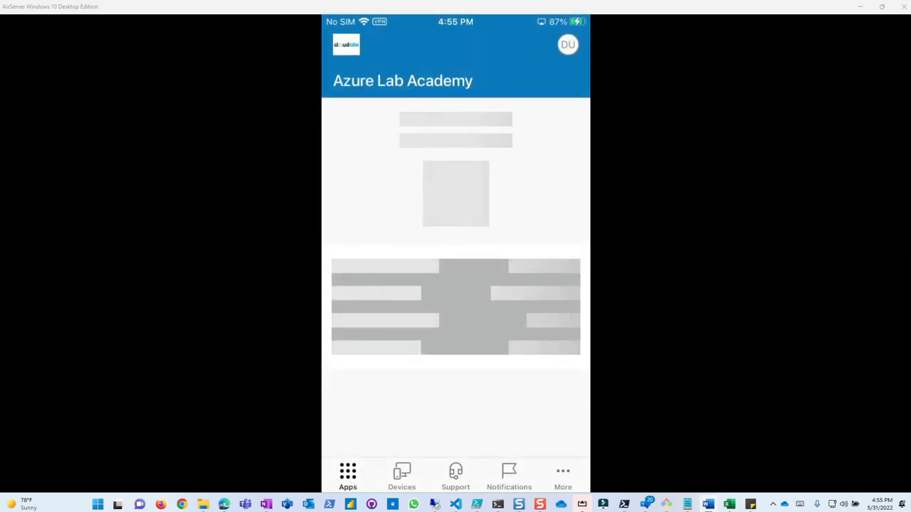
left_click(402, 476)
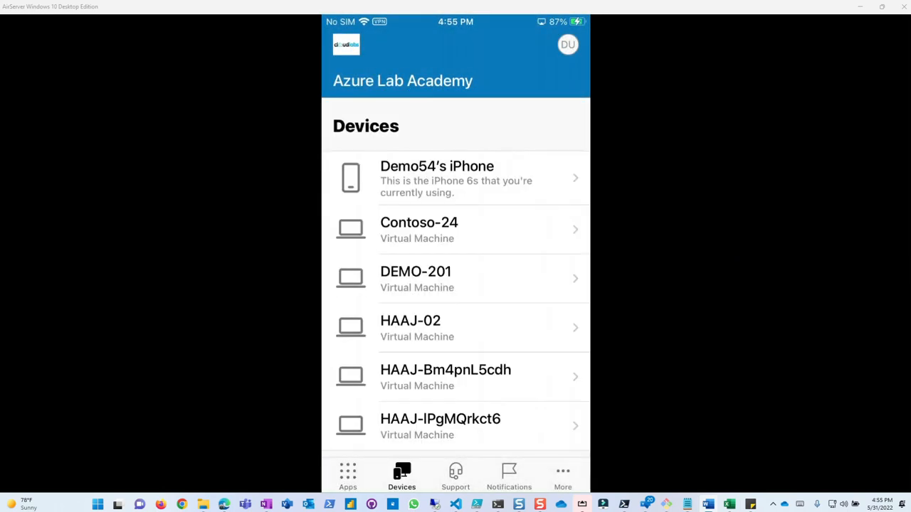
left_click(437, 178)
left_click(490, 183)
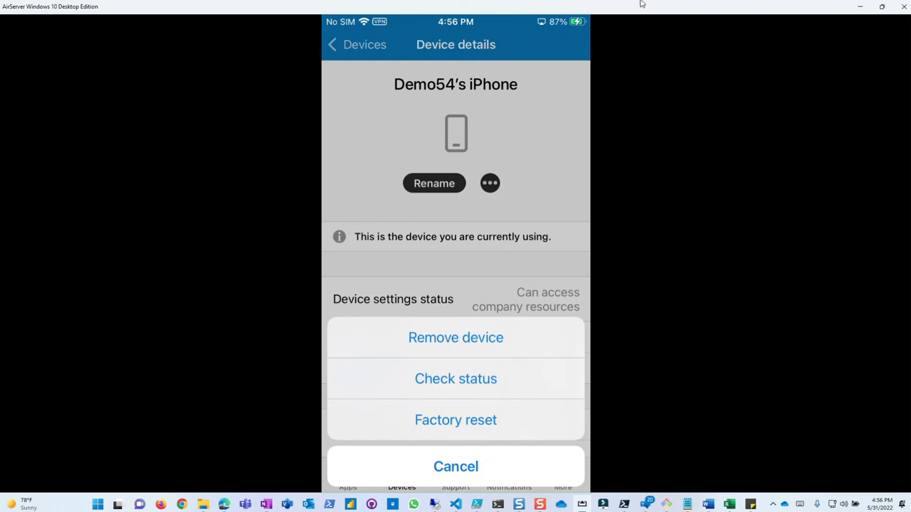
Return to the Create profile page in the remote session and set Locked enrollment to Yes.
left_click(865, 9)
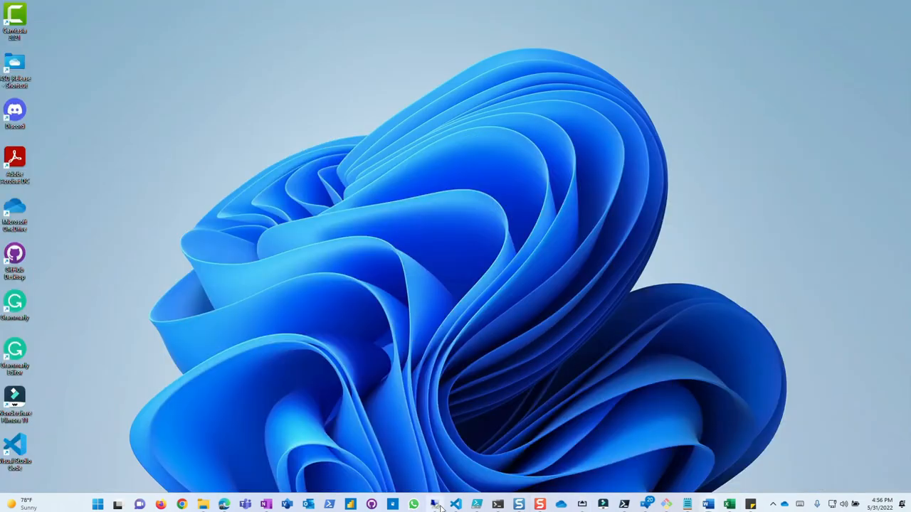
left_click(435, 505)
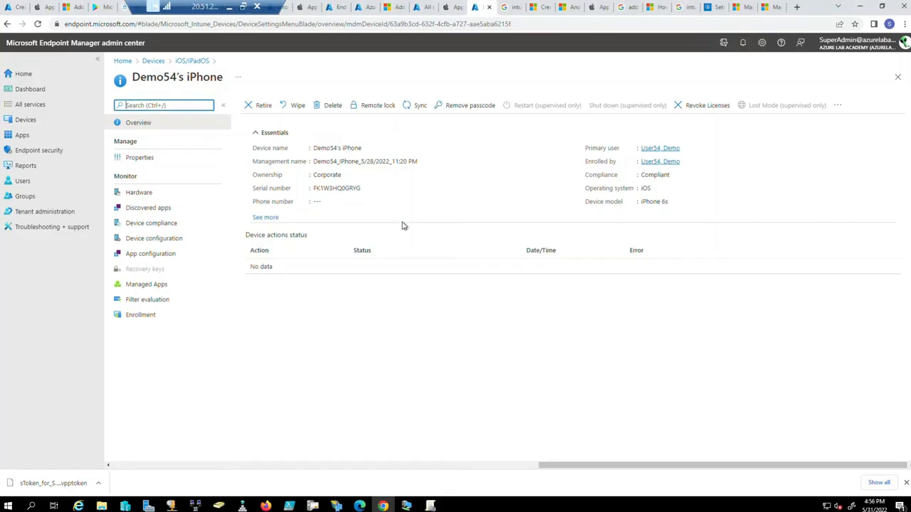
left_click(14, 6)
left_click(279, 240)
left_click(280, 254)
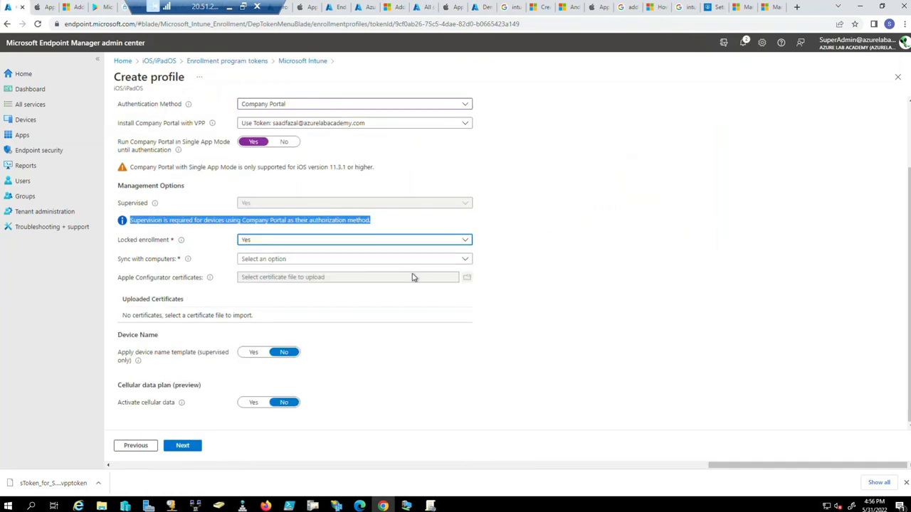
Set Sync with computers to Allow All and review the other sync options.
left_click(265, 260)
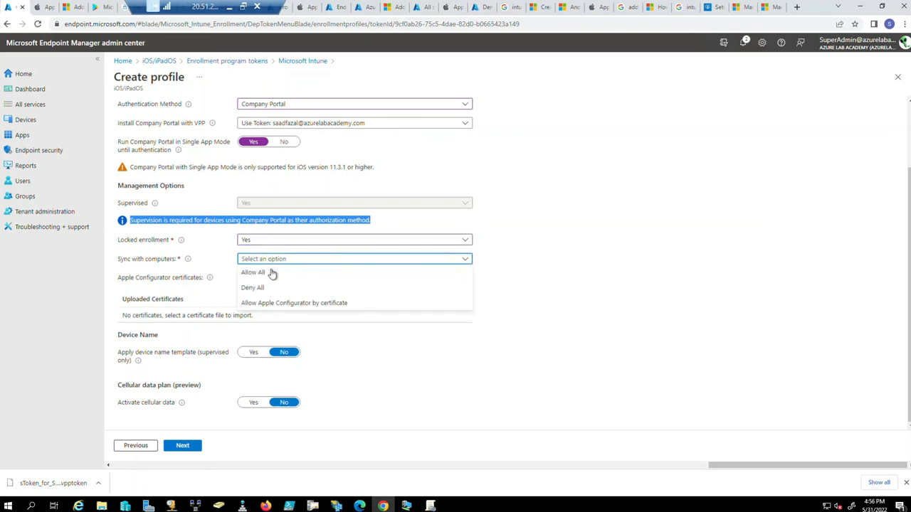
left_click(253, 272)
mouse_move(188, 272)
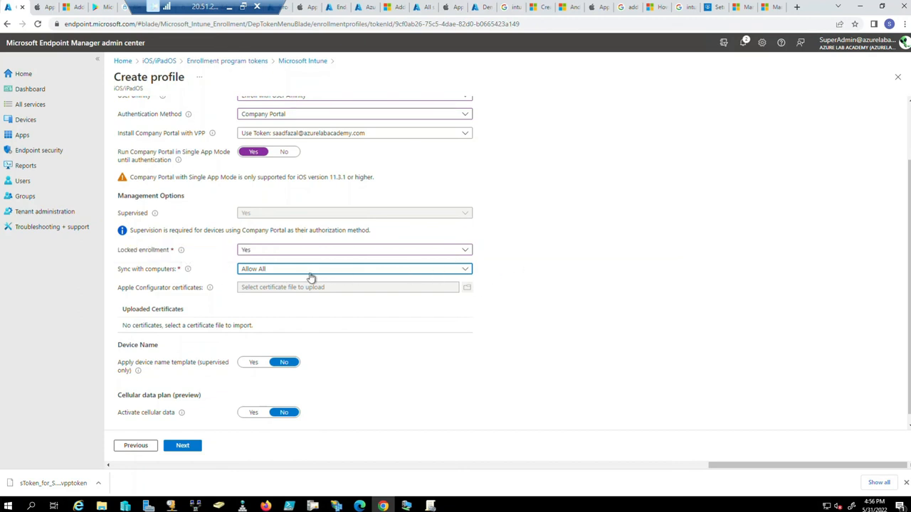
left_click(397, 273)
left_click(537, 296)
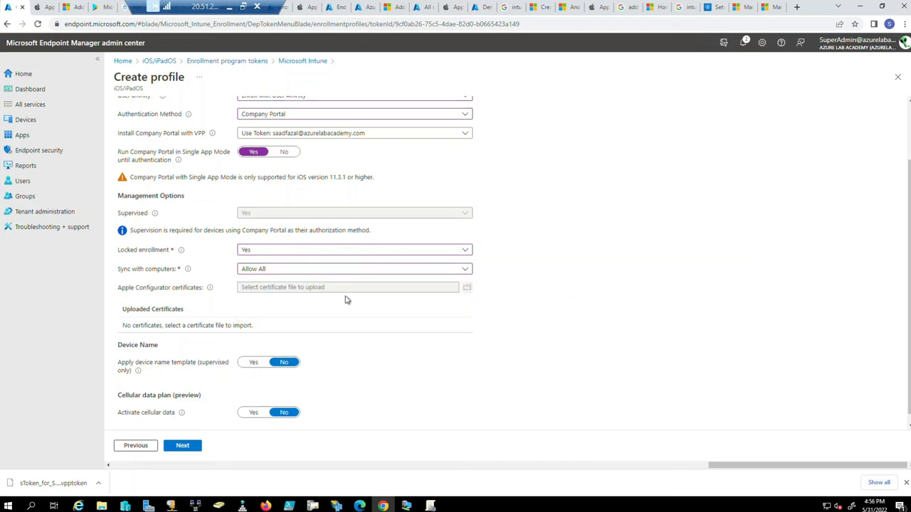
left_click(276, 274)
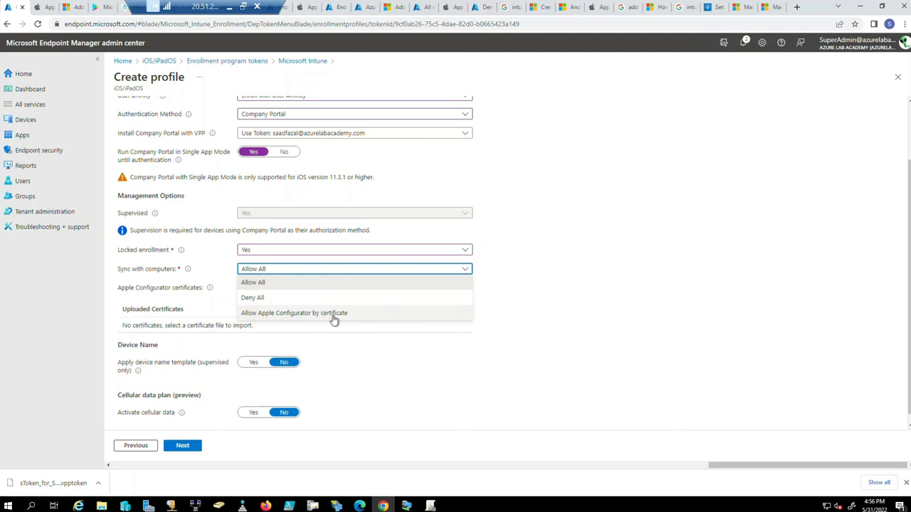
left_click(524, 297)
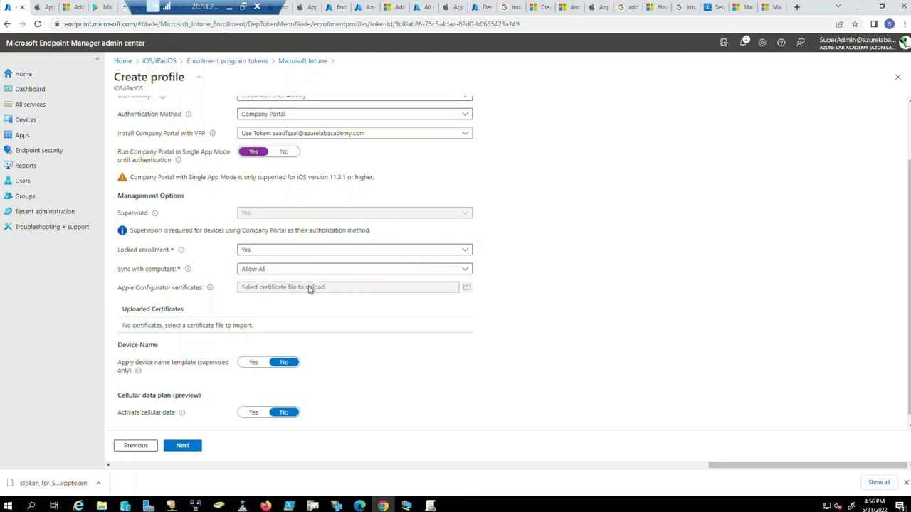
Try Allow Apple Configurator by certificate for Sync with computers, and return the setting to Allow All.
left_click(276, 274)
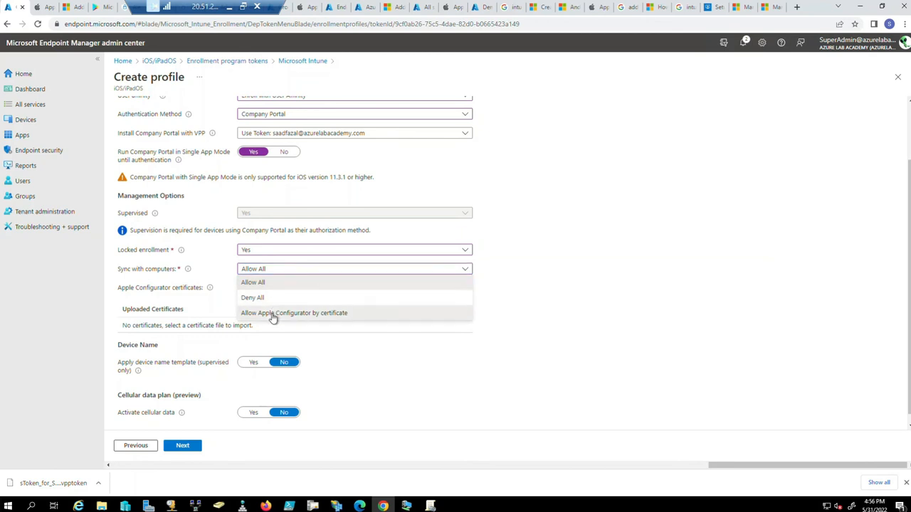
left_click(272, 318)
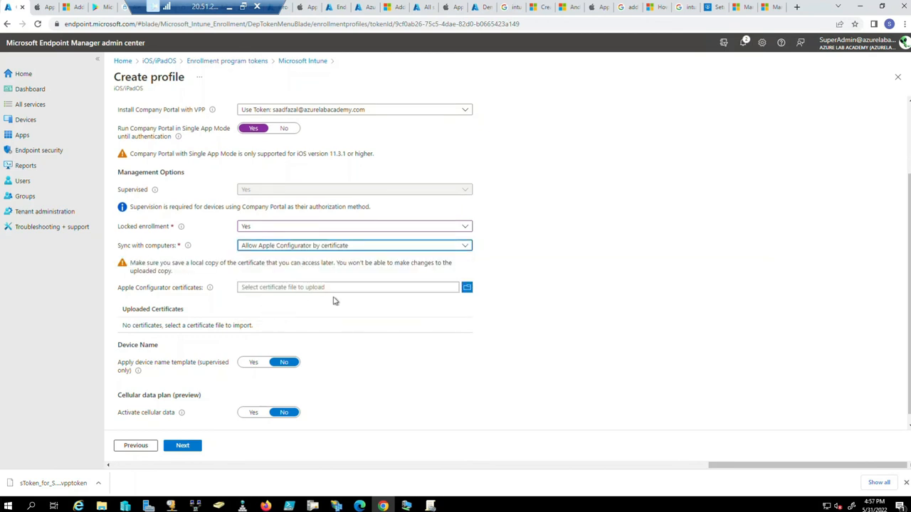
left_click(370, 249)
left_click(266, 260)
left_click(486, 278)
Enable the device name template and enter ABM-{{SerialNumber}} as the Device Name Template.
scroll(289, 372, "down", 1)
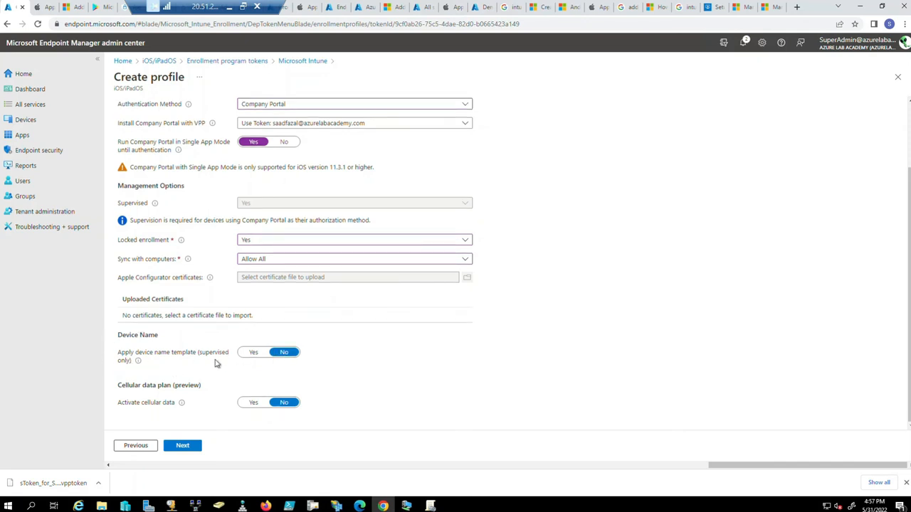
left_click(251, 354)
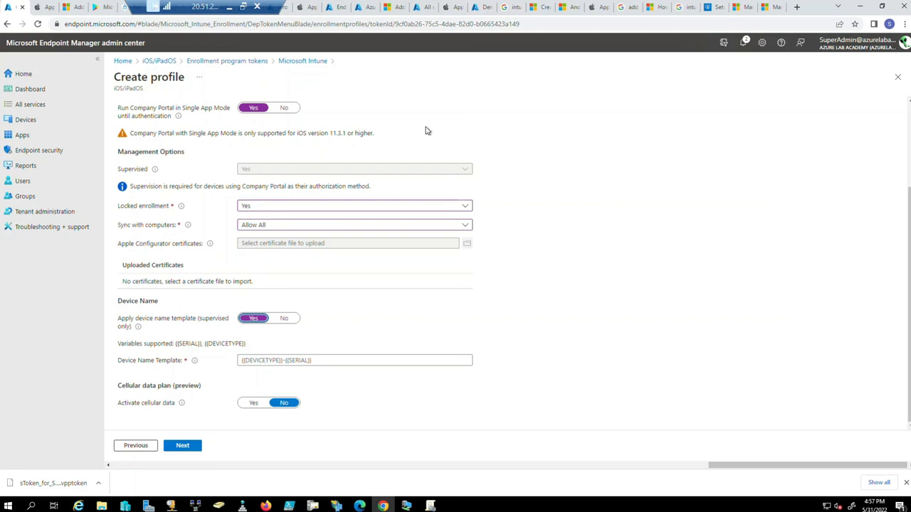
left_click(365, 361)
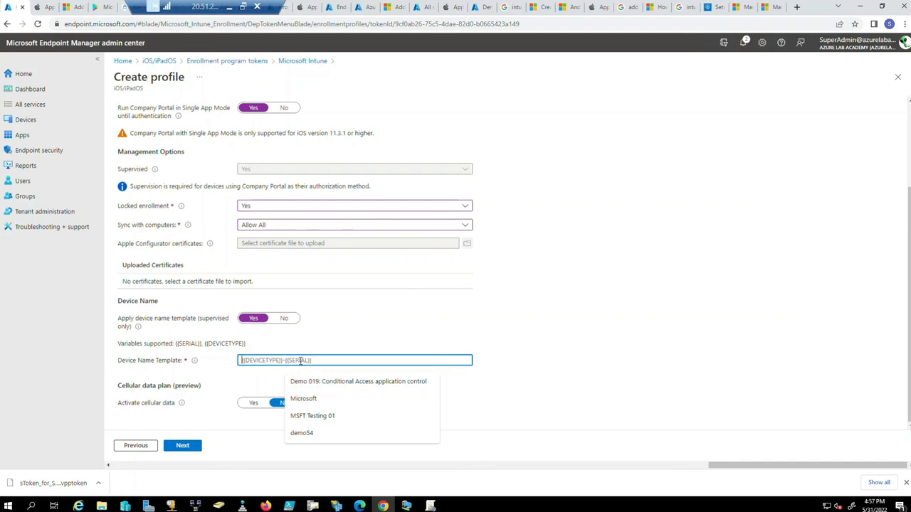
type("ABM")
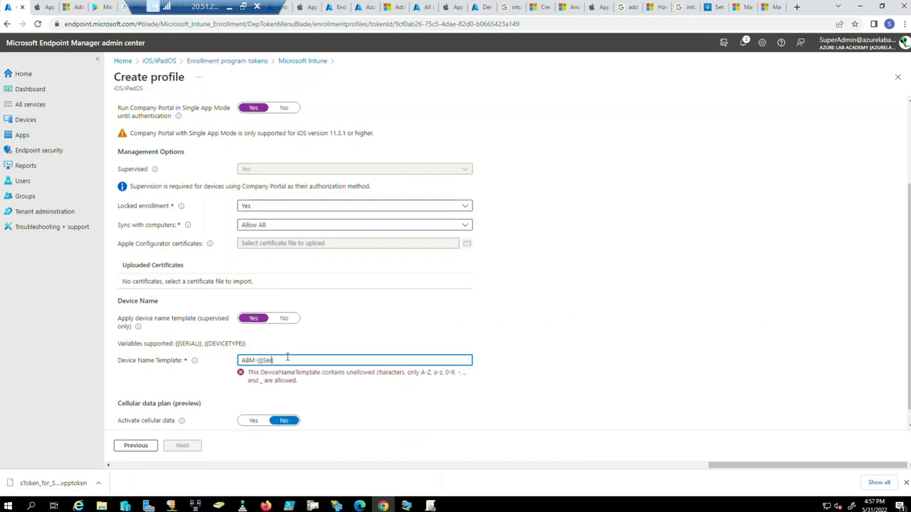
type("-{{SerialNumber}")
key("BackSpace")
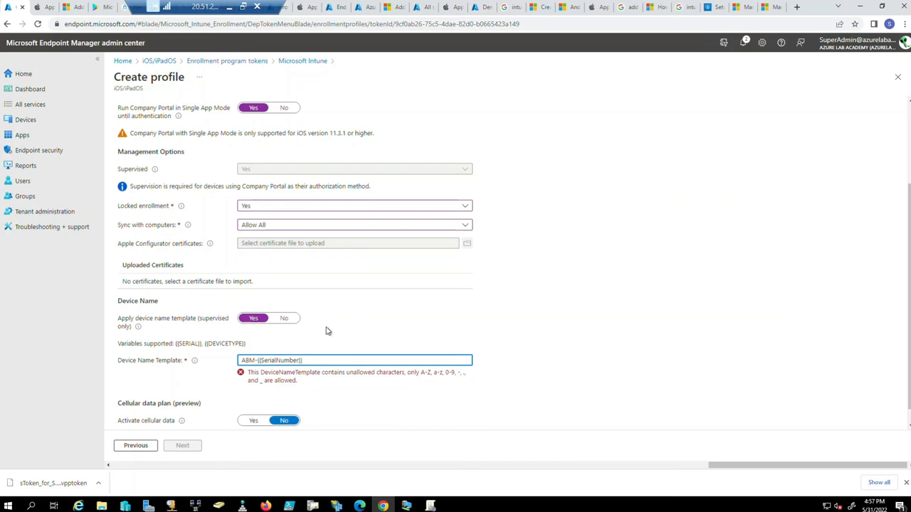
Clear the whole Device Name Template value and undo the clearing.
left_click_drag(320, 360, 236, 361)
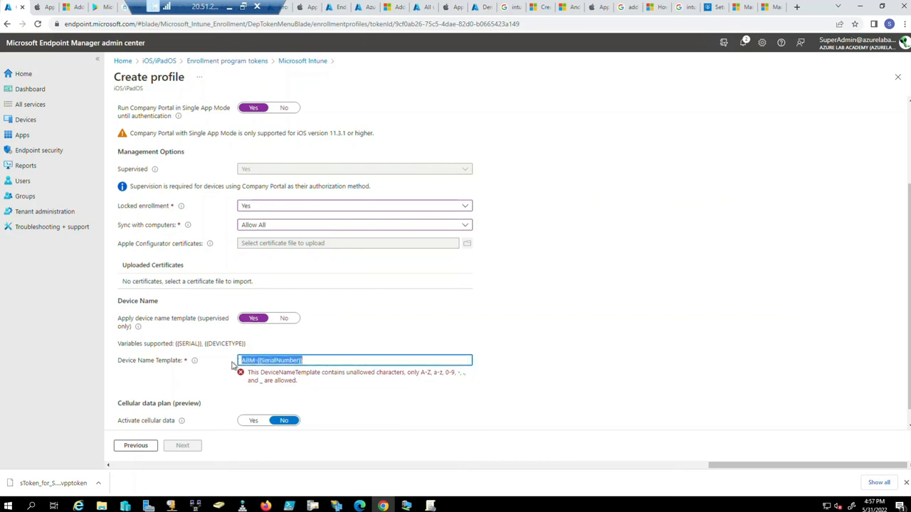
key("ctrl+v")
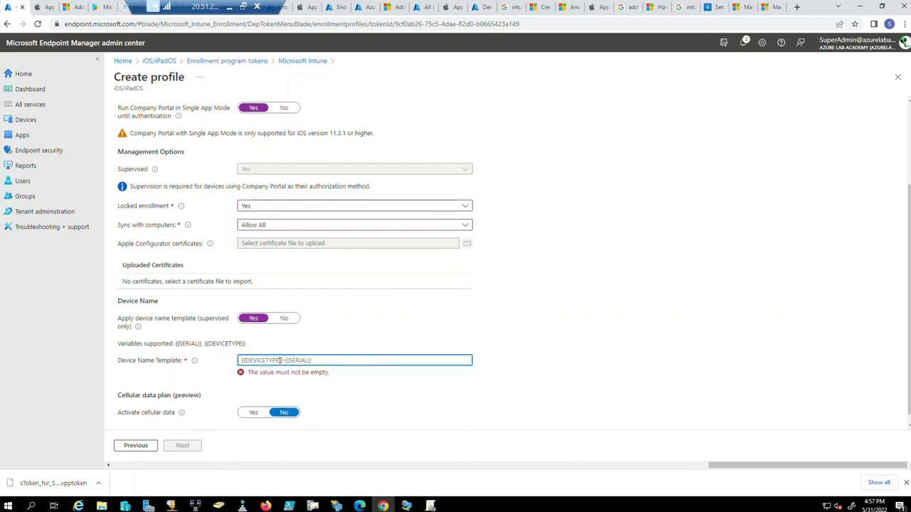
key("ctrl+z")
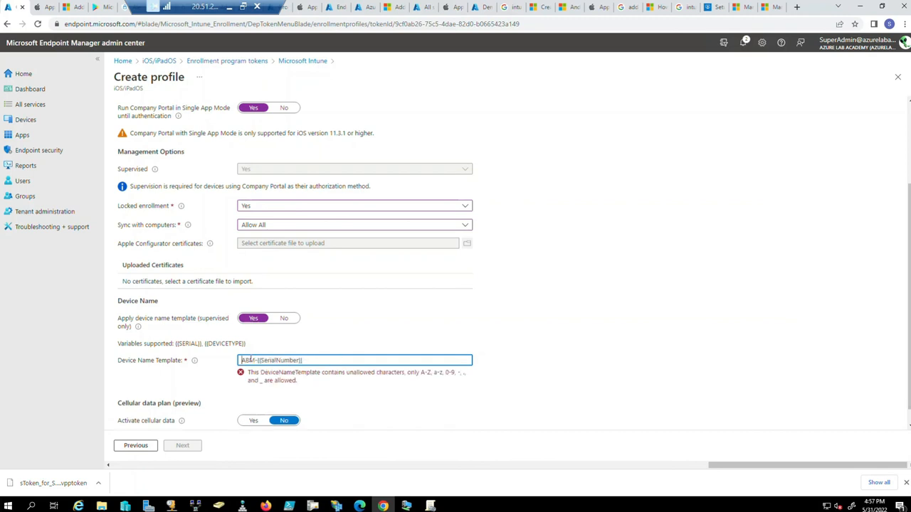
Wrap the prefix in braces so the Device Name Template reads {{ABM}}-{{SerialNumber}}, clear the value and undo the clearing.
type("{{ABM}}")
key("ctrl+a")
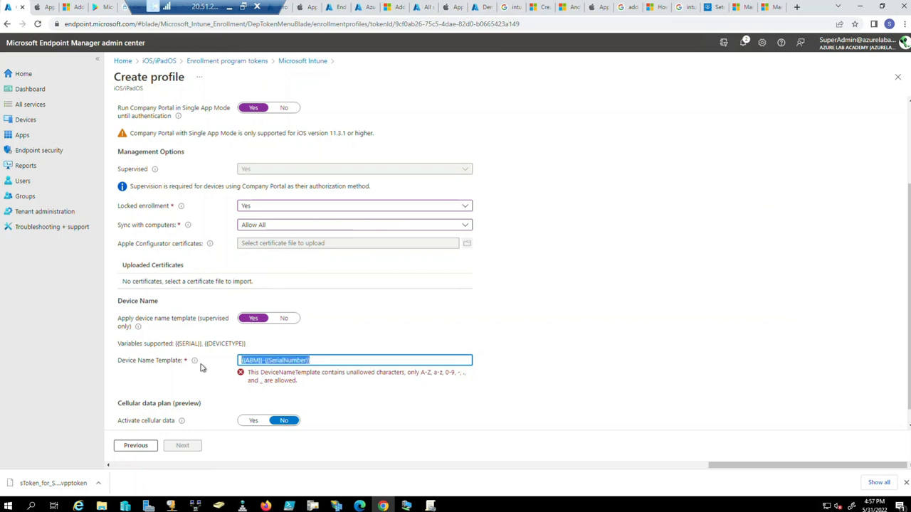
key("ctrl+v")
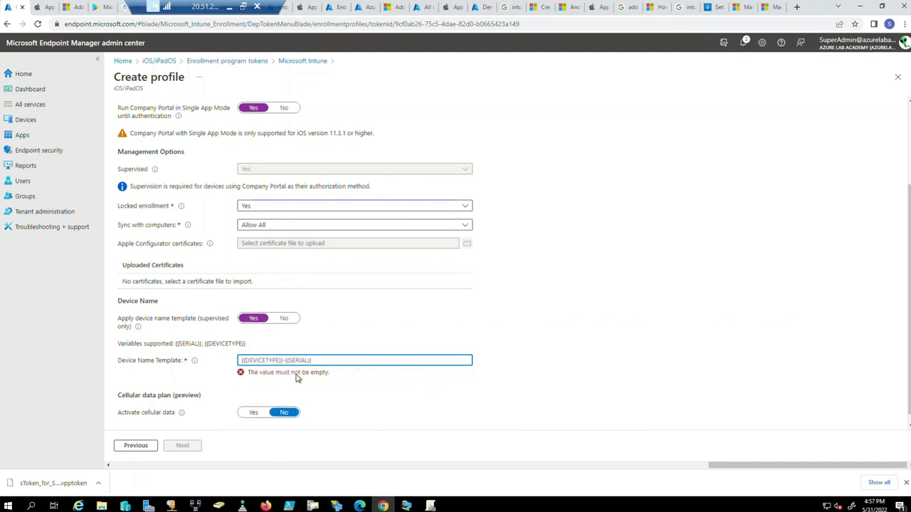
left_click(327, 361)
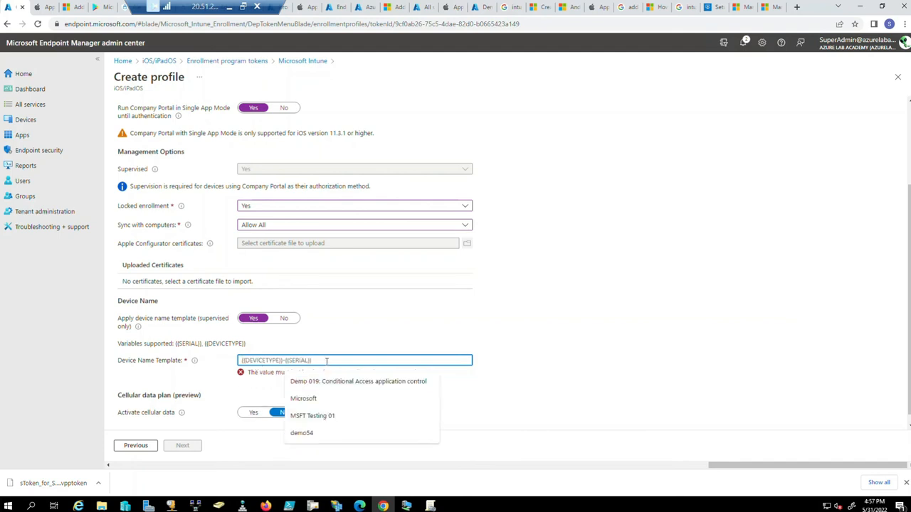
key("ctrl+z")
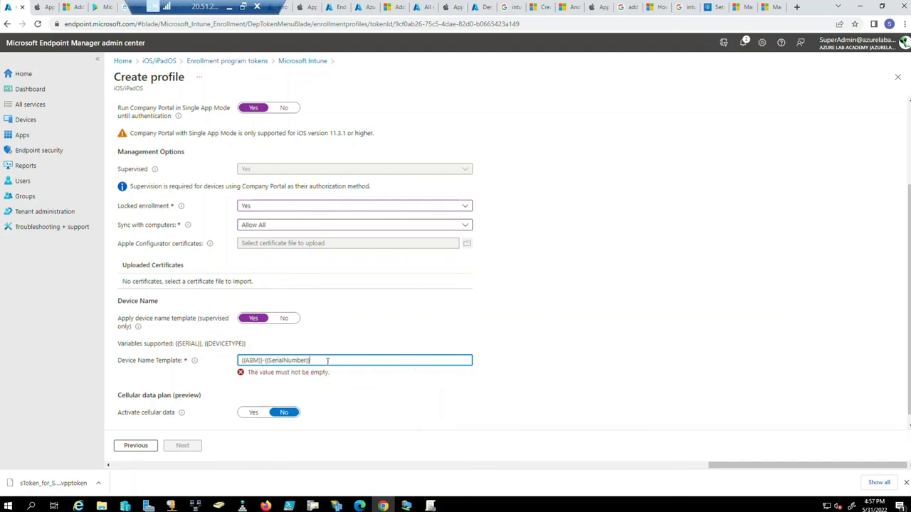
left_click(348, 395)
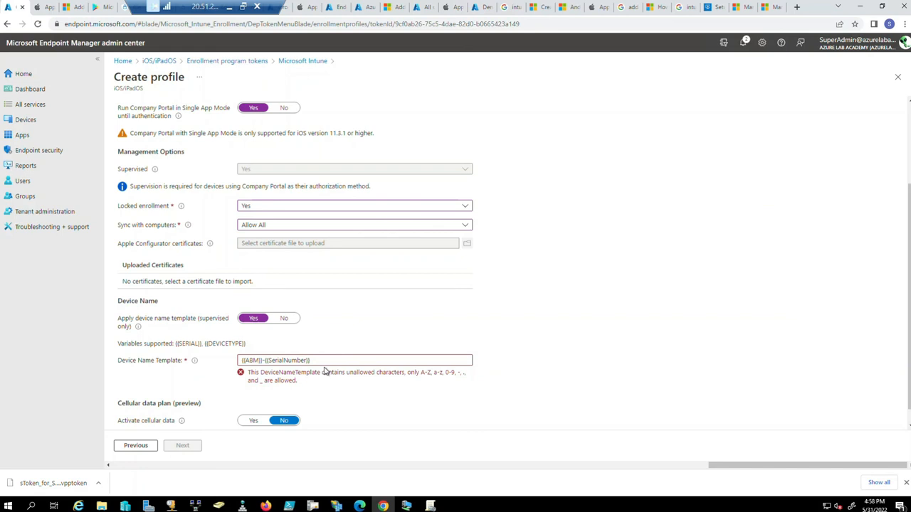
Try {{ABM}}{{SerialNumber}} as the Device Name Template, testing it without a separator and with a hyphen or underscore.
left_click(266, 360)
key("BackSpace")
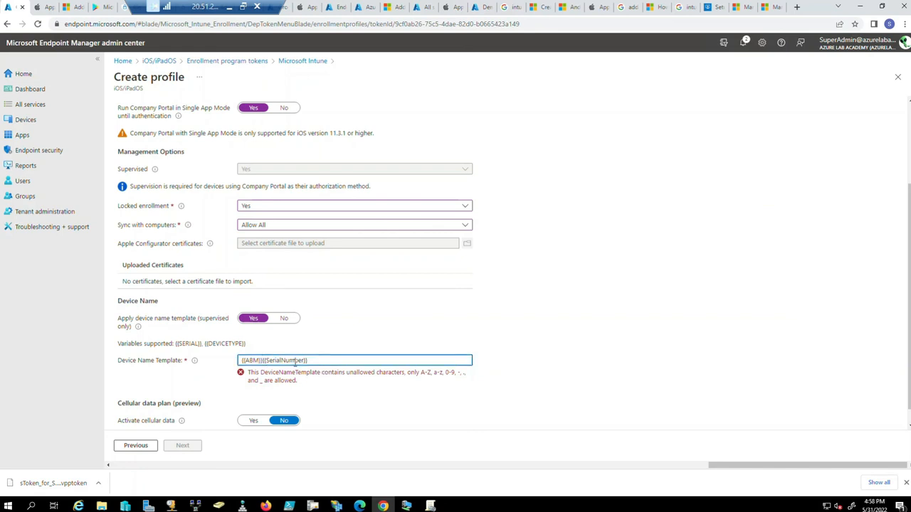
left_click(378, 385)
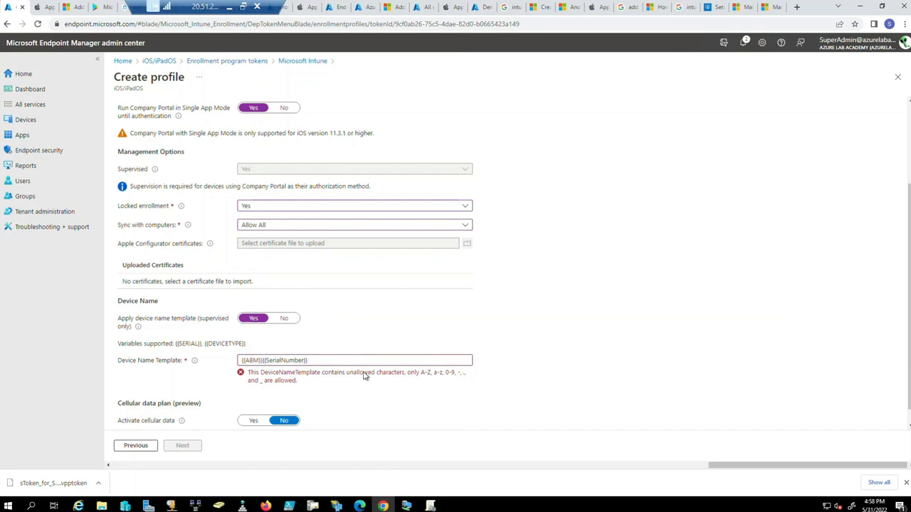
left_click(346, 361)
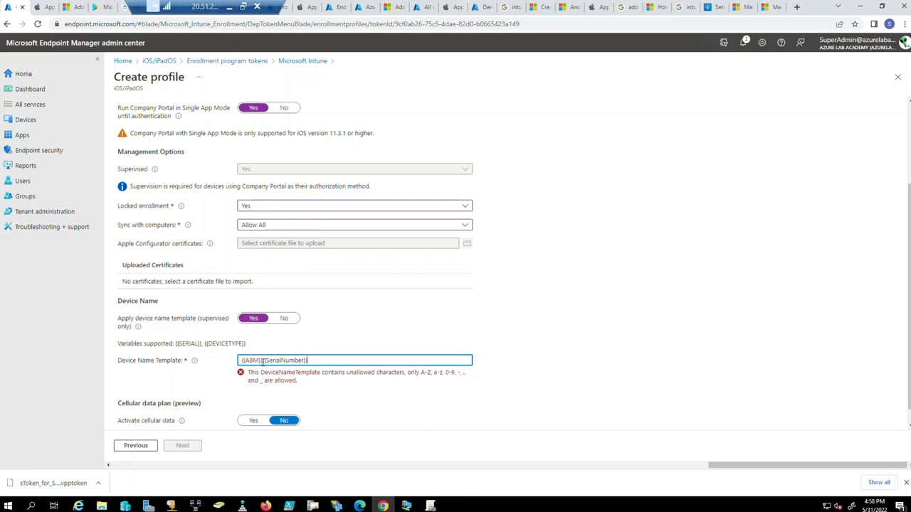
type("-")
key("BackSpace")
type("_")
scroll(327, 385, "up", 2)
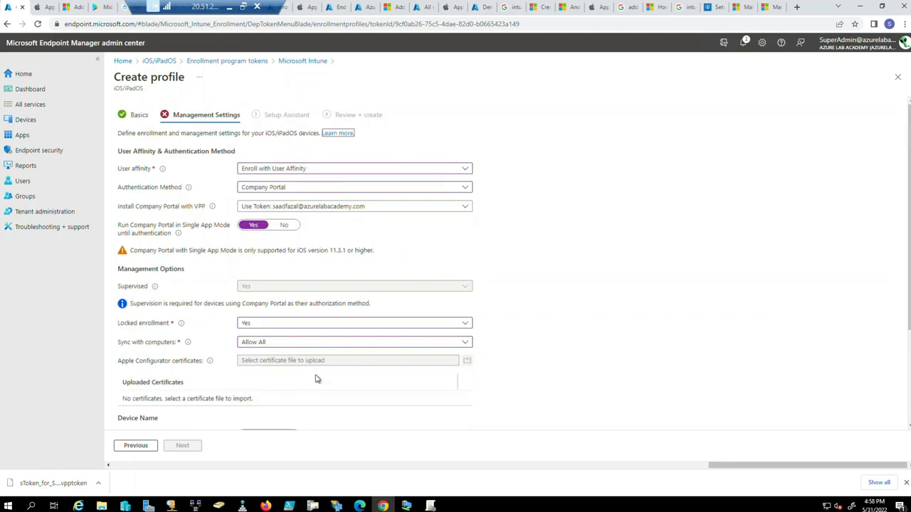
scroll(317, 380, "down", 2)
left_click(265, 344)
key("BackSpace")
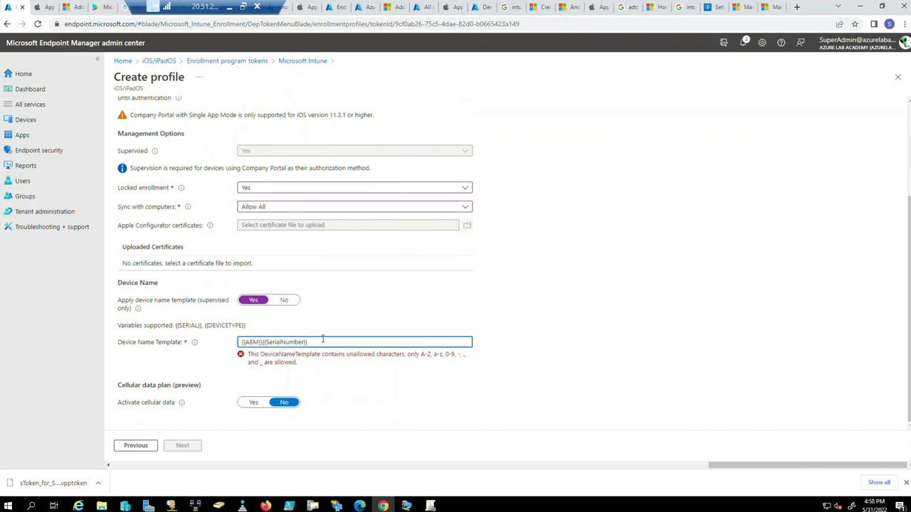
Clear the Device Name Template and try {{ABM}}-{{Serial}} as its value.
left_click_drag(322, 340, 214, 342)
key("ctrl+v")
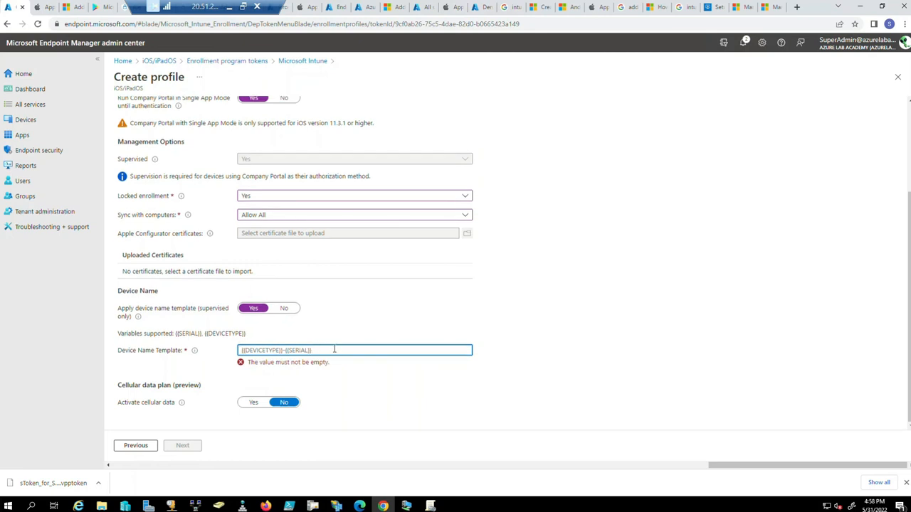
left_click(339, 350)
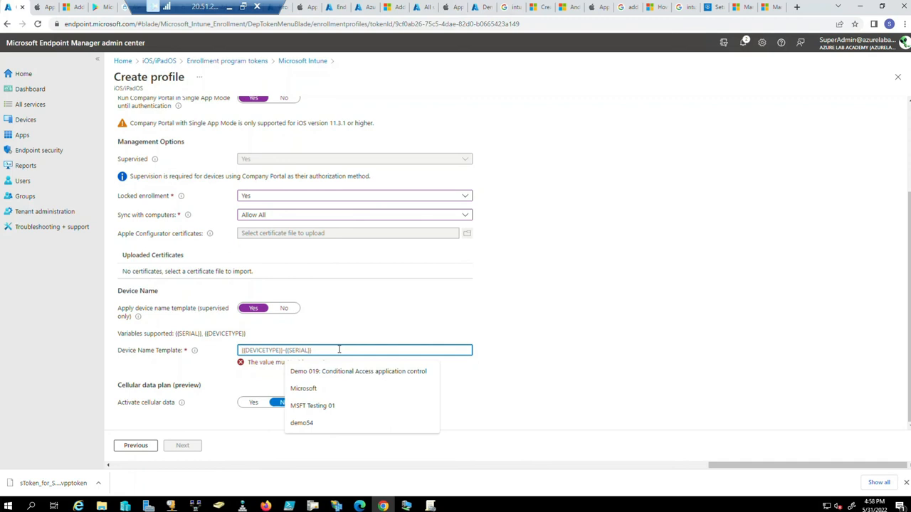
key("ctrl+a")
type("{{ABM}}{{SerialNumber}}")
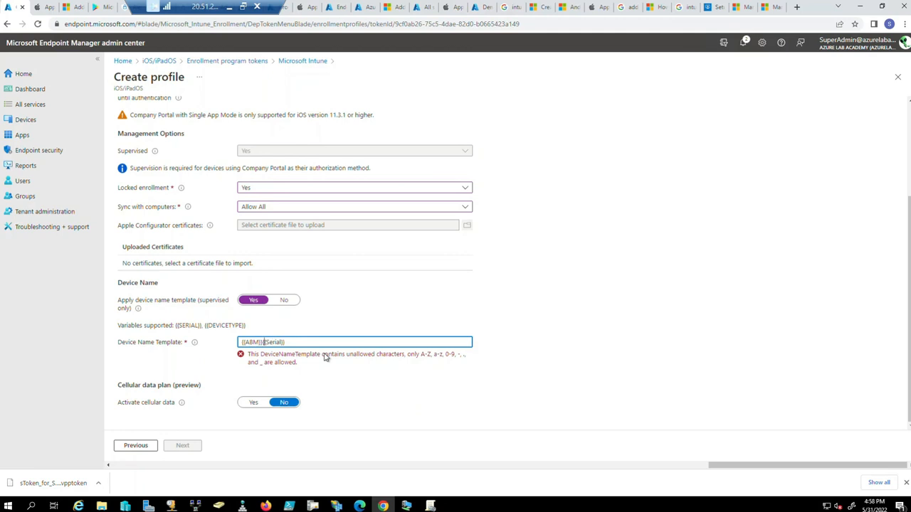
type("-")
left_click(409, 377)
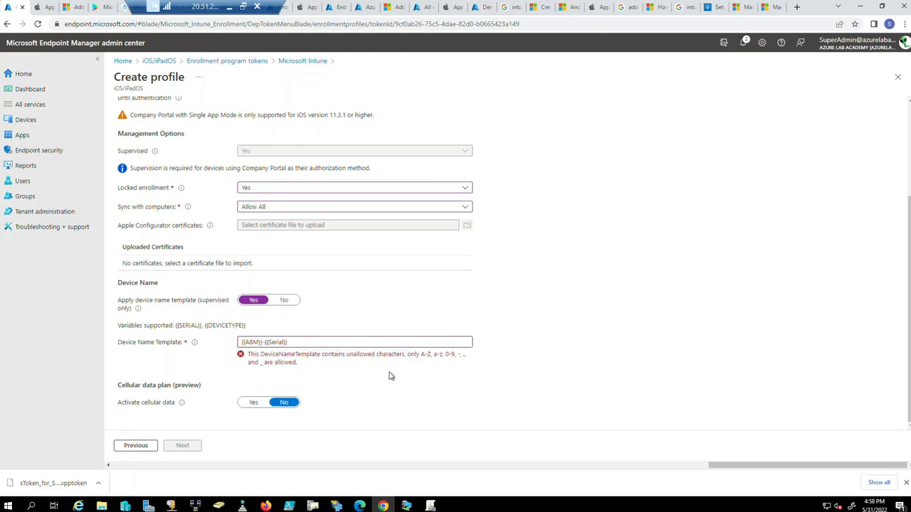
Remove the hyphen so the Device Name Template reads {{ABM}}{{Serial}}.
left_click(333, 343)
left_click(329, 369)
triple_click(318, 343)
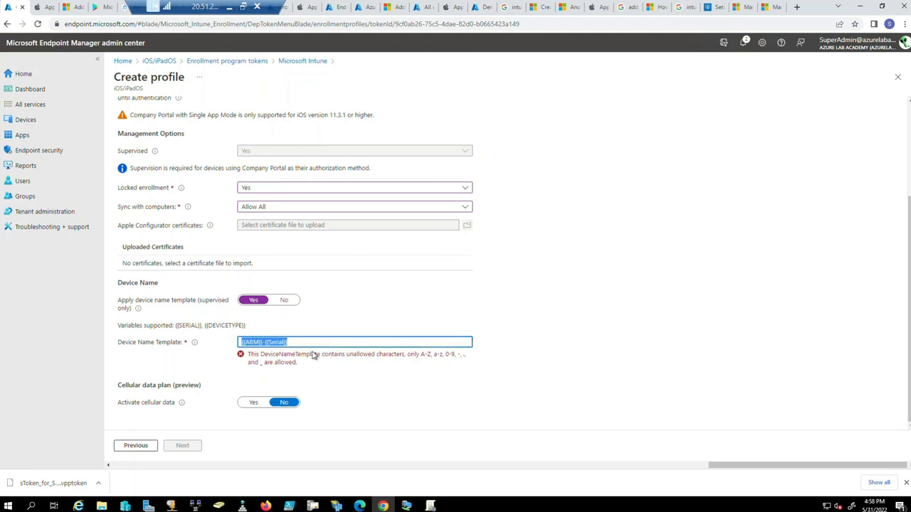
left_click(267, 343)
left_click(301, 361)
left_click(310, 341)
left_click(318, 365)
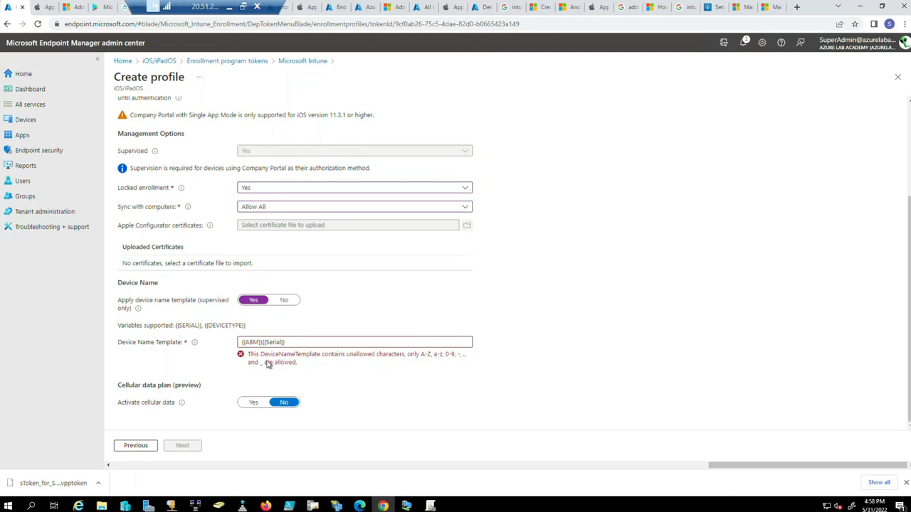
Strip the braces so the Device Name Template reads ABM-Serial, and clear the value again.
left_click_drag(249, 355, 430, 360)
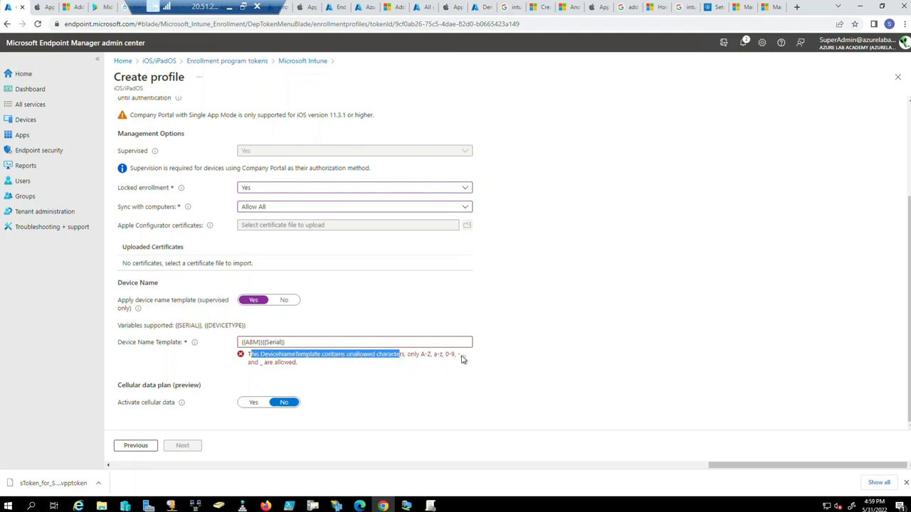
left_click(263, 343)
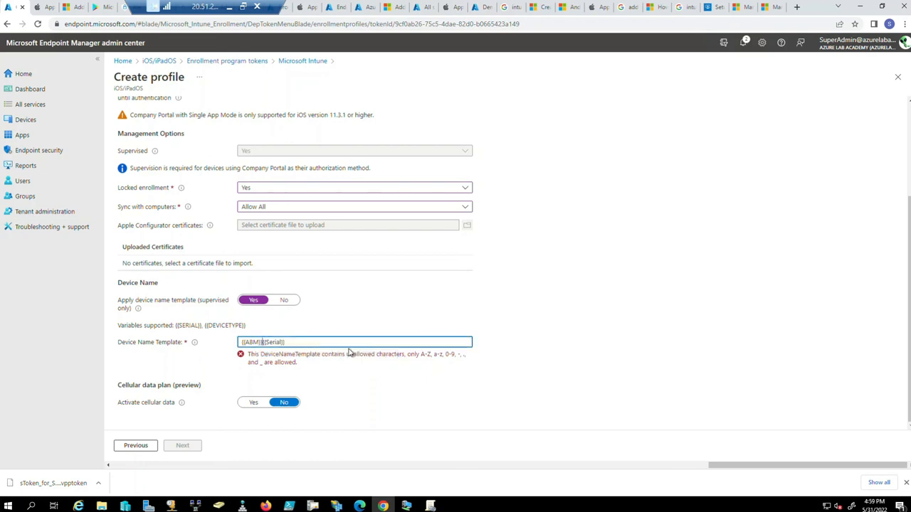
key("BackSpace")
key("BackSpace")
key("BackSpace")
key("BackSpace")
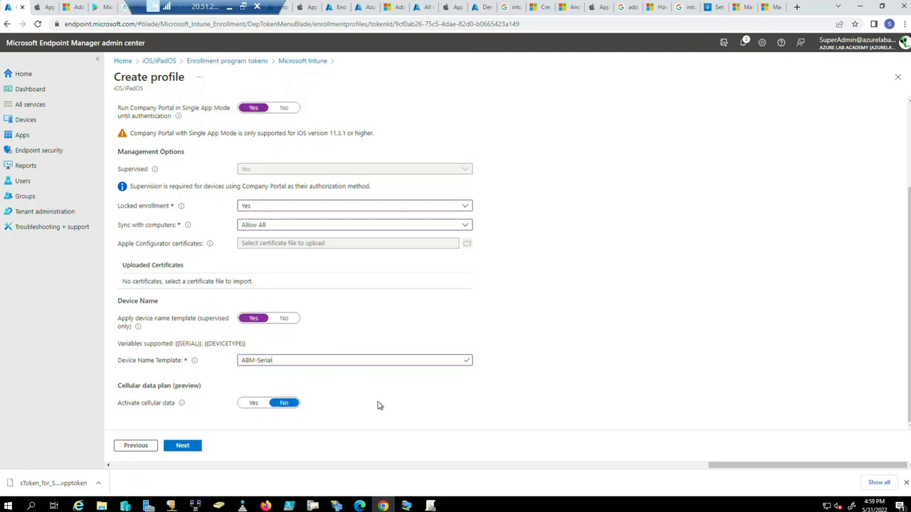
left_click_drag(297, 367, 177, 346)
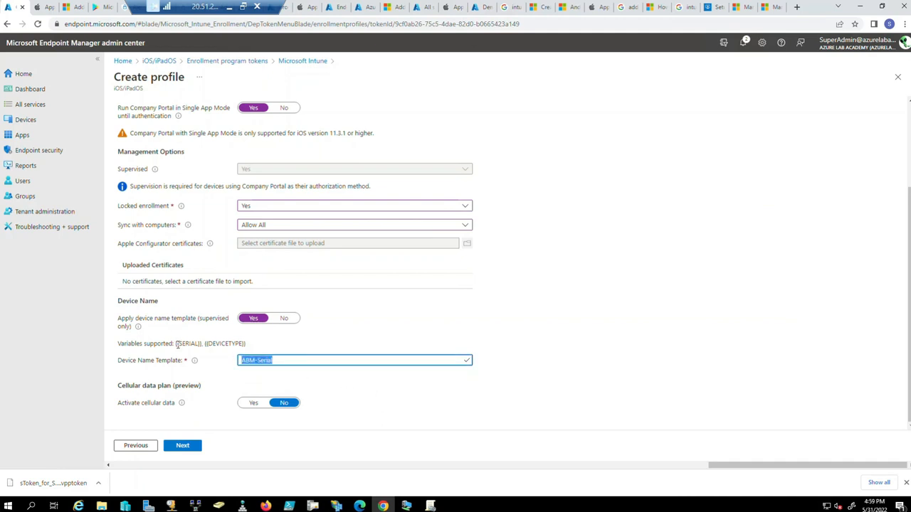
key("ctrl+v")
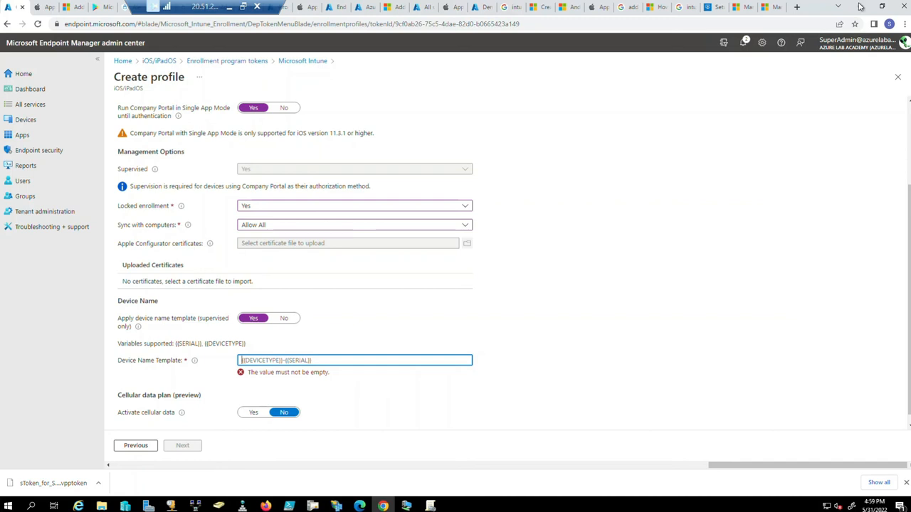
Open the iOS/iPadOS enrollment program tokens list in the other Endpoint Manager browser tab.
left_click(363, 7)
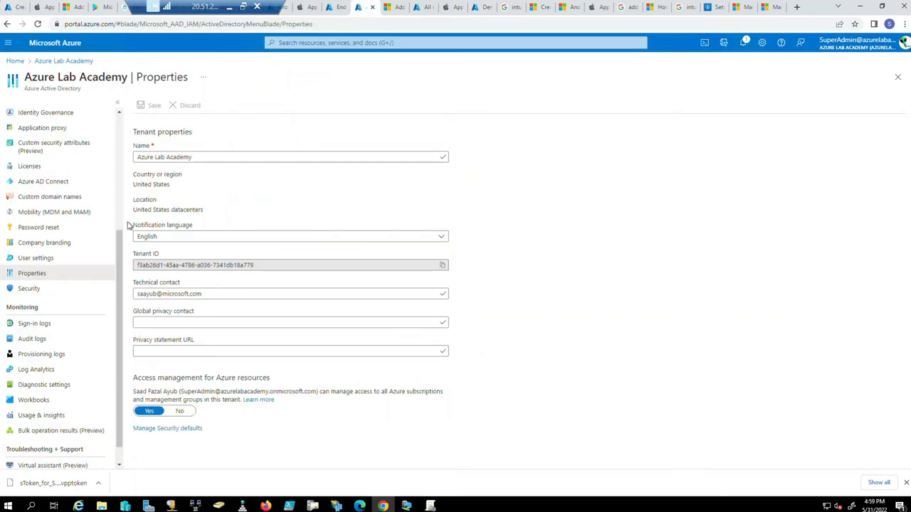
left_click(420, 6)
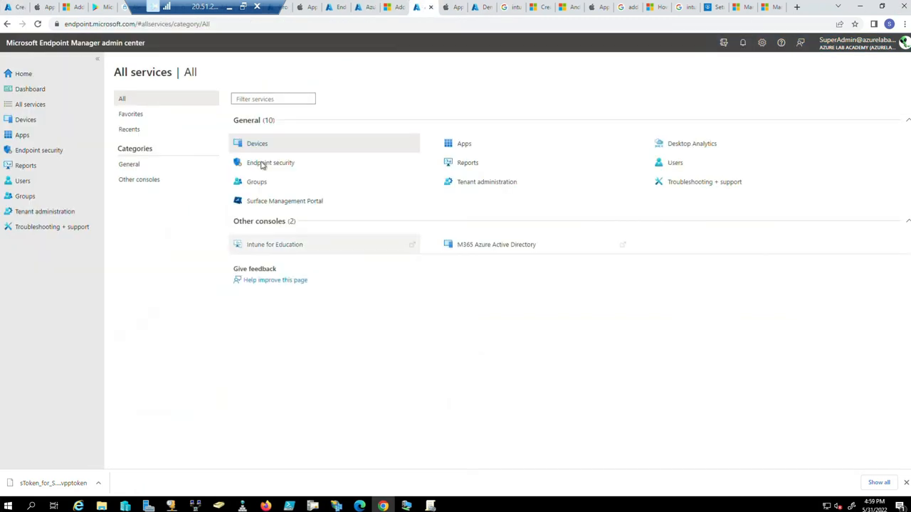
left_click(20, 120)
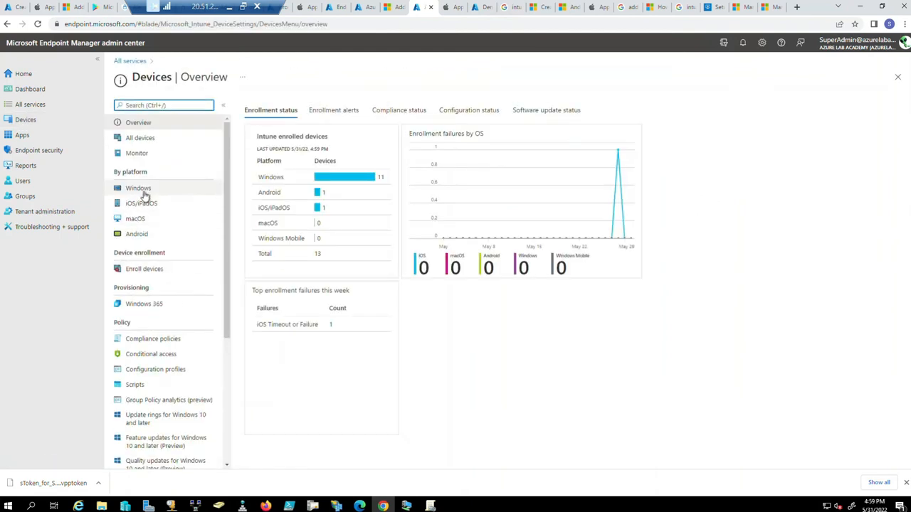
left_click(149, 204)
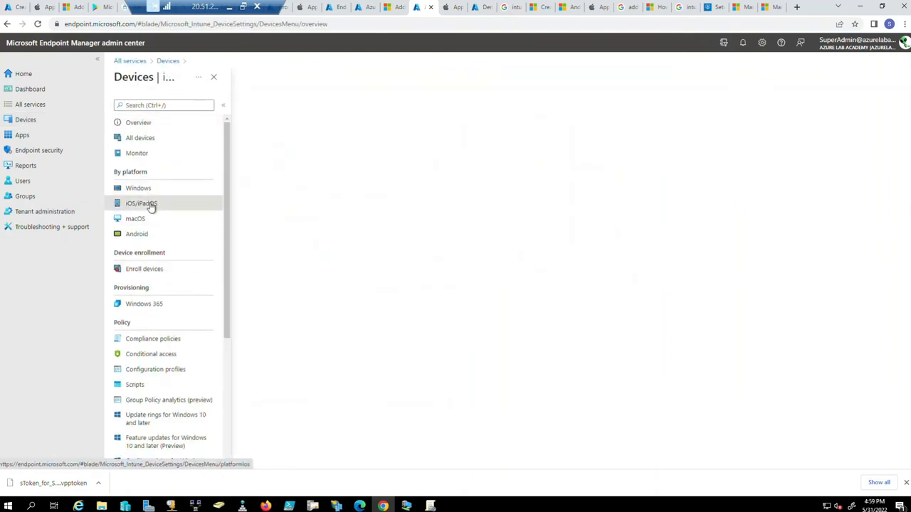
left_click(153, 138)
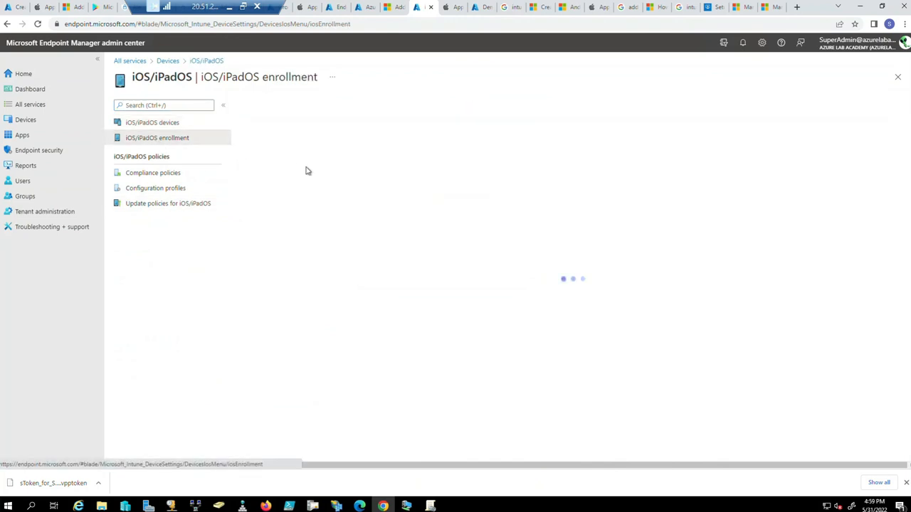
left_click(436, 245)
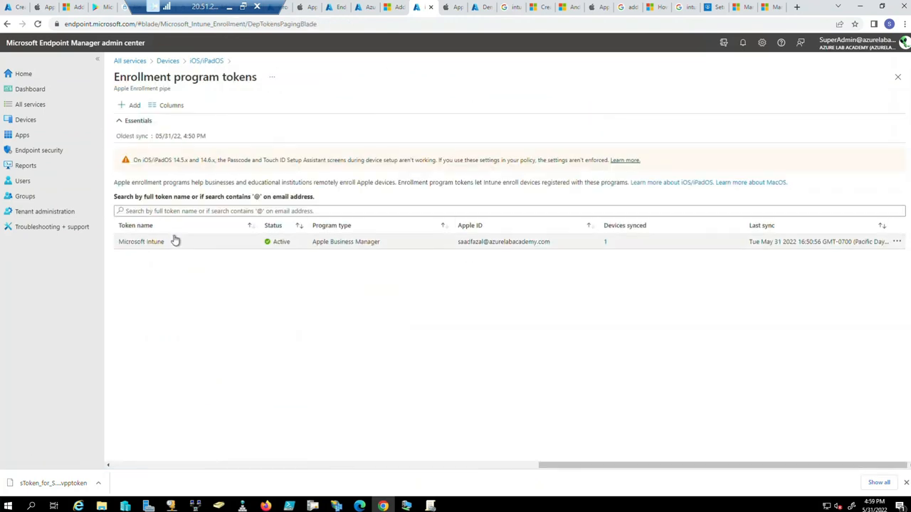
Open the properties of the Enroll W/ User Affinity - Company Portal profile under the Microsoft Intune token and copy its Device Name Template.
left_click(175, 239)
left_click(142, 173)
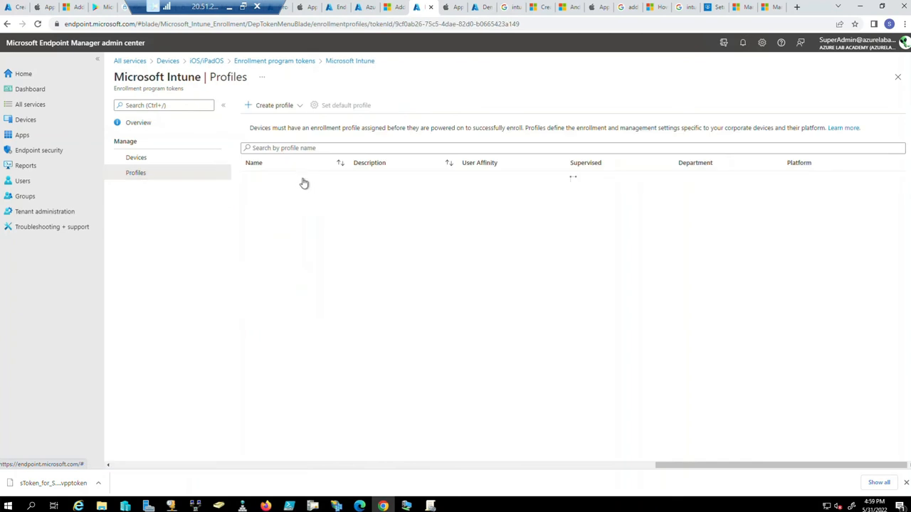
left_click(285, 181)
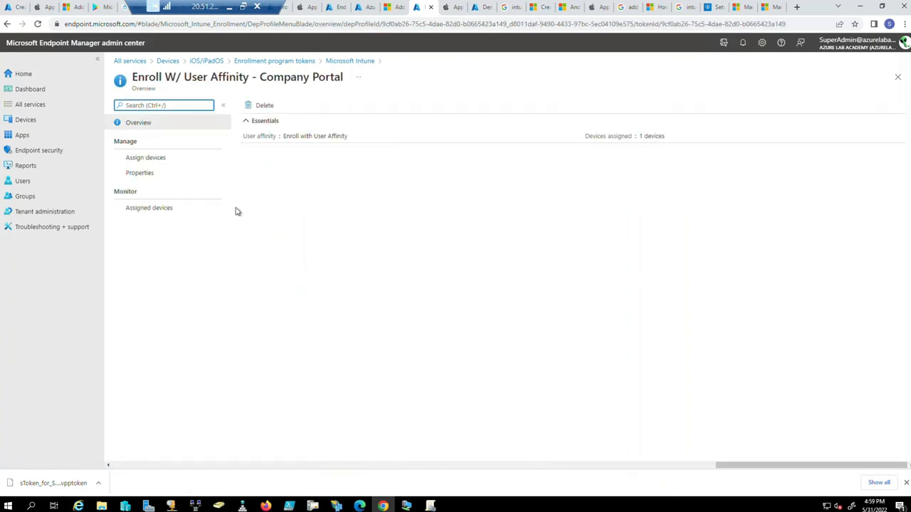
left_click(162, 173)
scroll(374, 306, "down", 3)
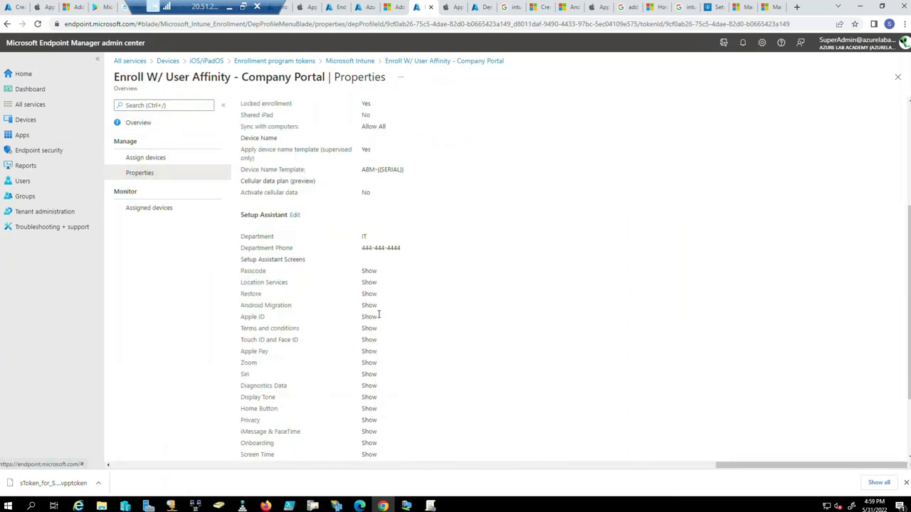
left_click_drag(404, 169, 363, 168)
key("ctrl+c")
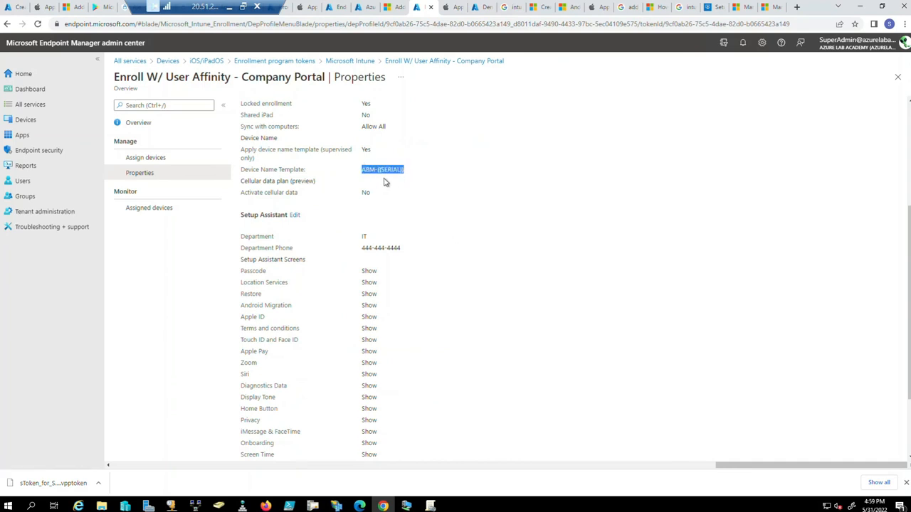
Return to the profile being created and paste ABM-{{SERIAL}} as its Device Name Template.
left_click(14, 7)
left_click(306, 360)
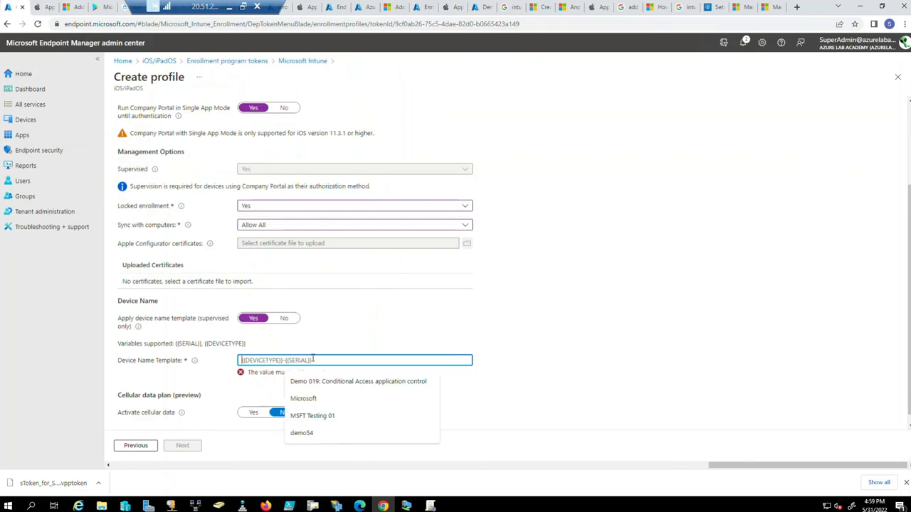
key("ctrl+v")
left_click(374, 403)
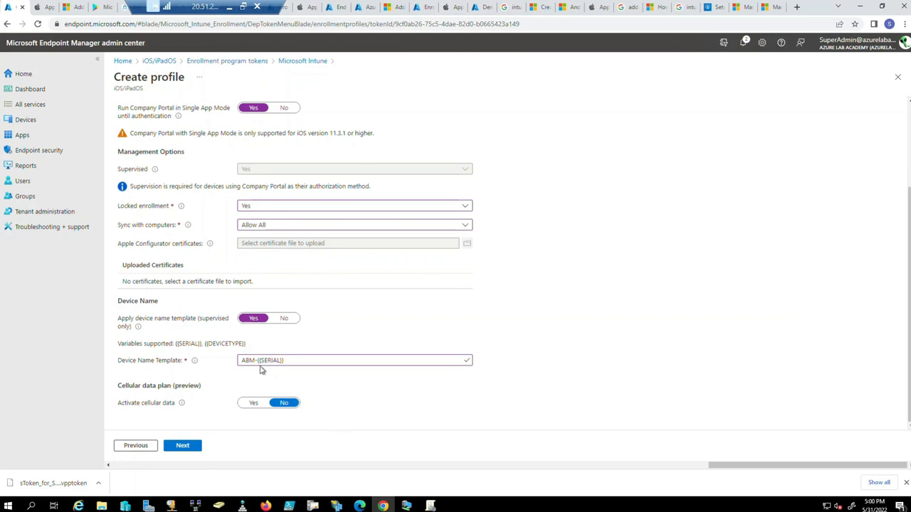
Change the template's prefix to ABMDevices so the Device Name Template reads ABMDevices-{{SERIAL}}.
left_click_drag(254, 360, 231, 356)
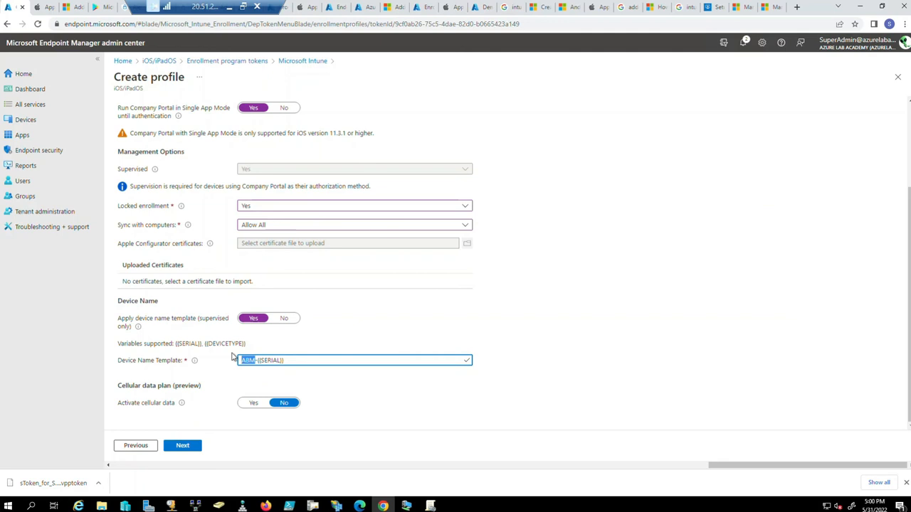
type("ABMDevices")
left_click(345, 413)
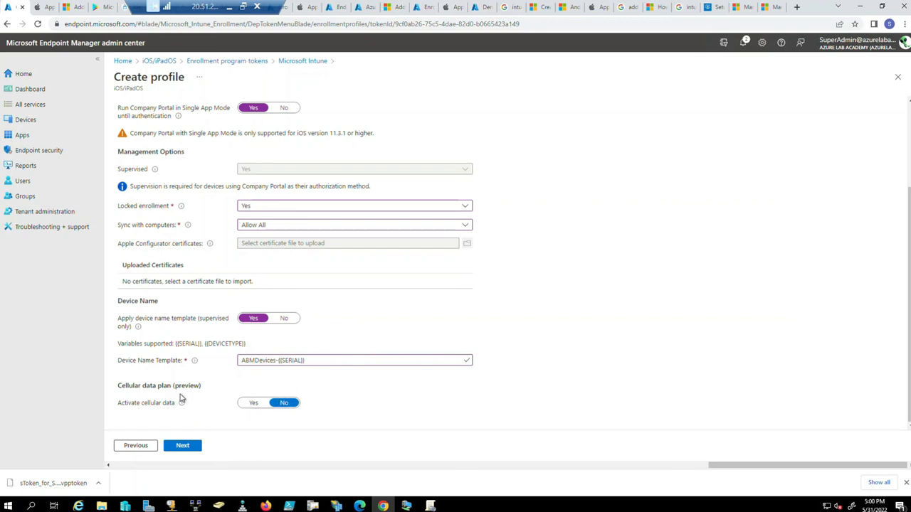
Set Activate cellular data to No for the profile and continue to the Setup Assistant settings.
left_click(256, 404)
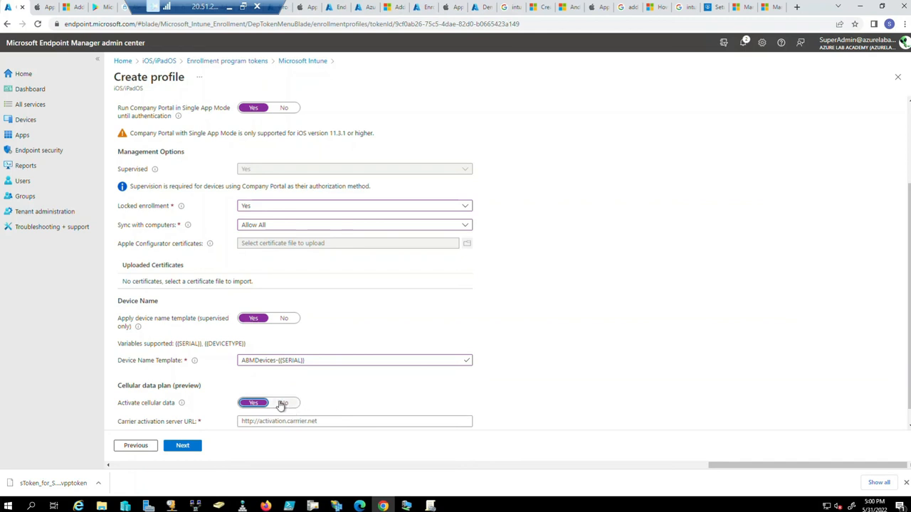
left_click(282, 404)
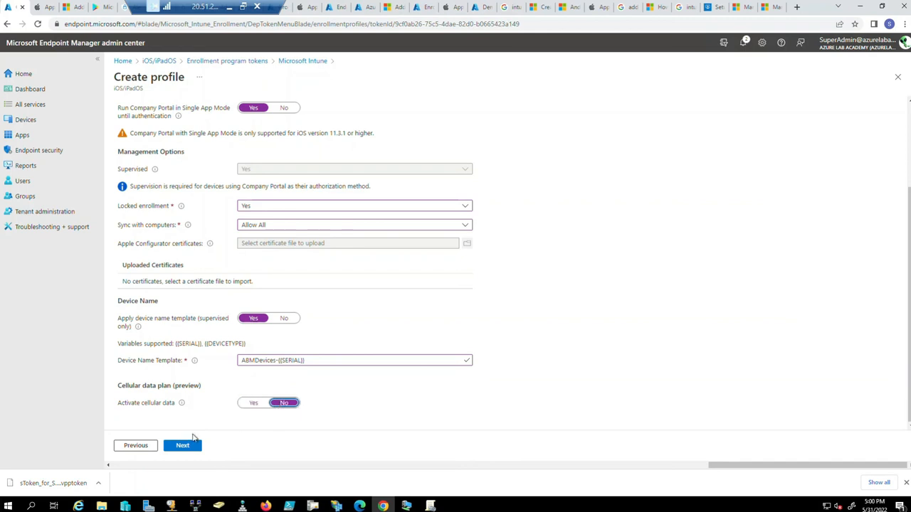
left_click(187, 448)
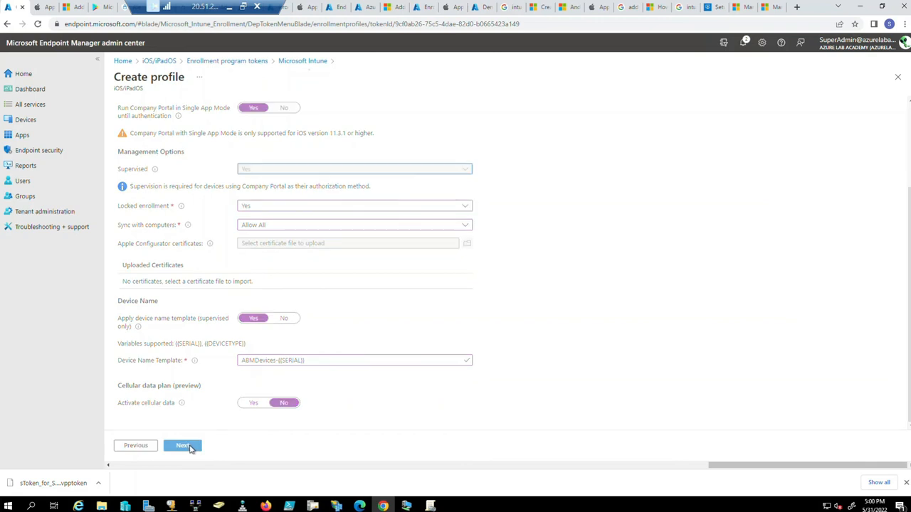
Enter xvzvz as the Department and fill in the Department Phone number on the Setup Assistant page.
scroll(301, 264, "down", 4)
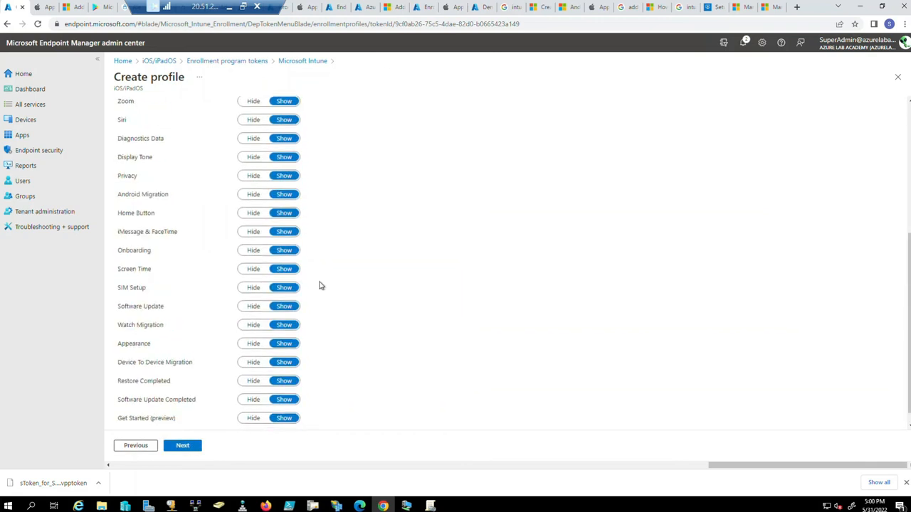
scroll(342, 301, "up", 4)
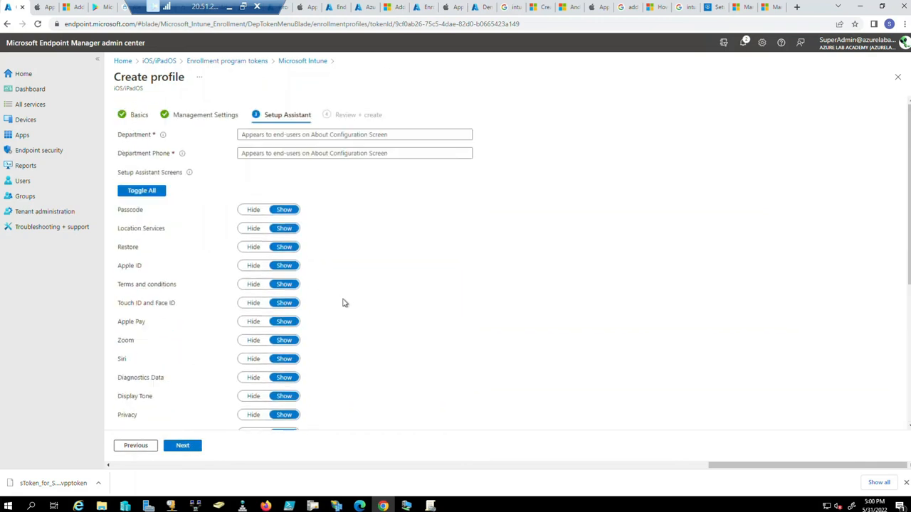
left_click(268, 137)
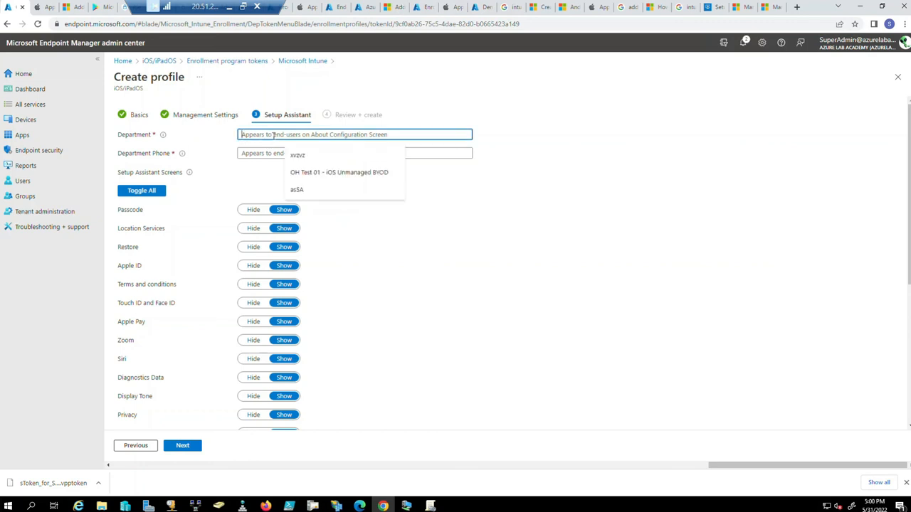
left_click(306, 156)
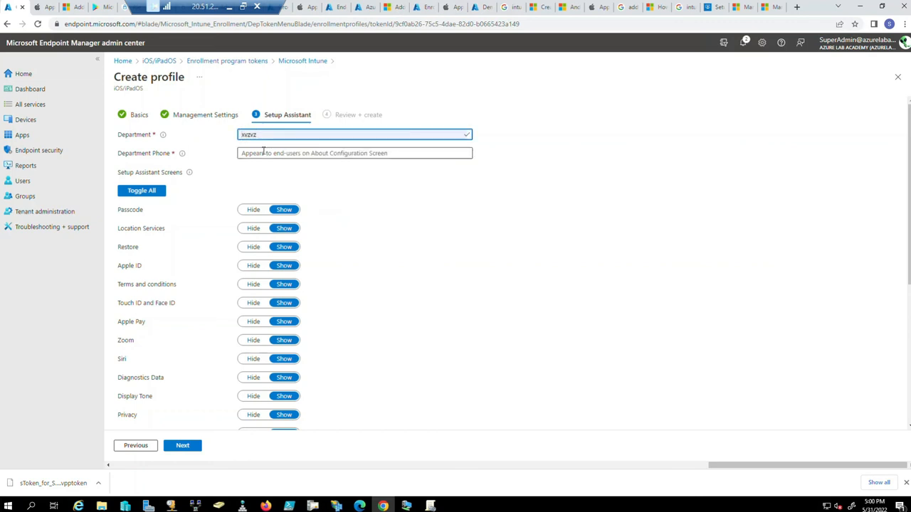
left_click(265, 153)
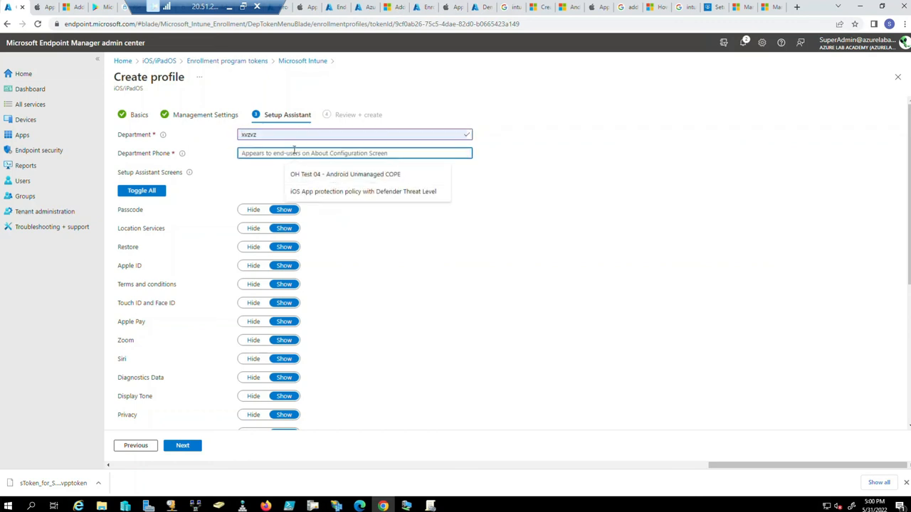
left_click(250, 170)
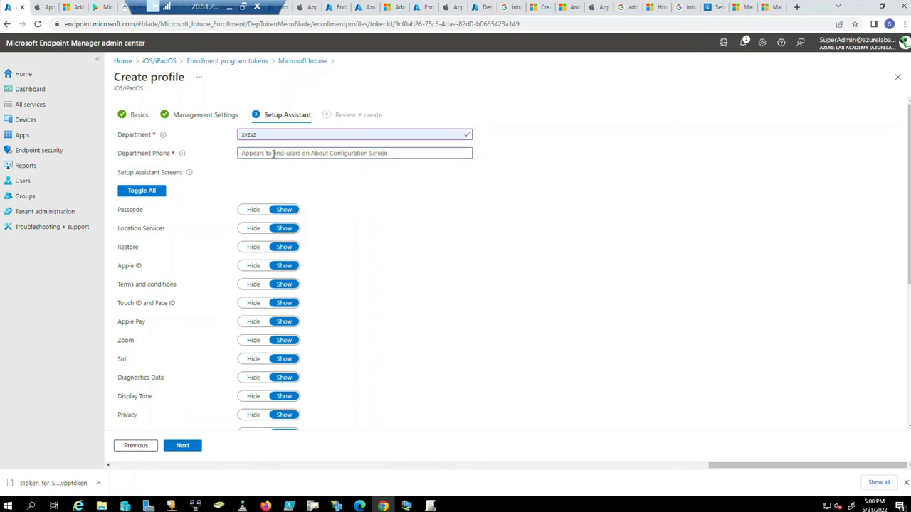
left_click(274, 153)
type("4444444444")
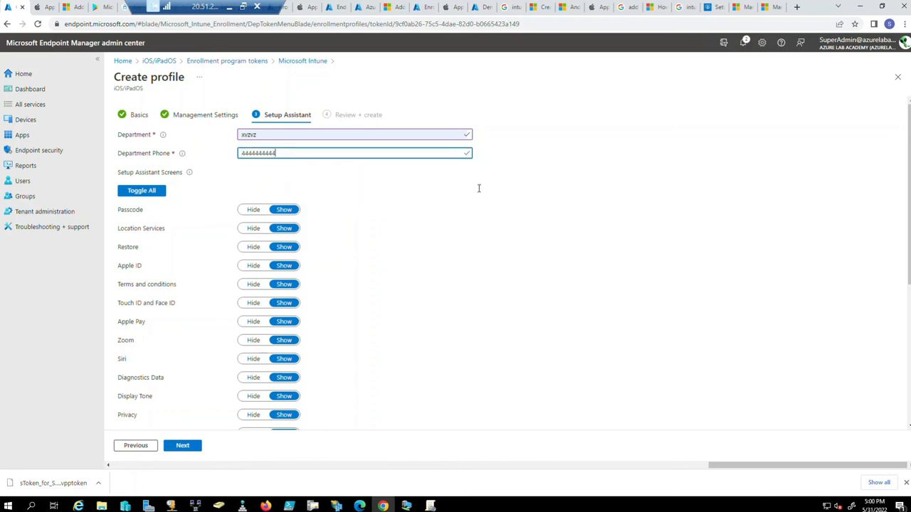
left_click(549, 205)
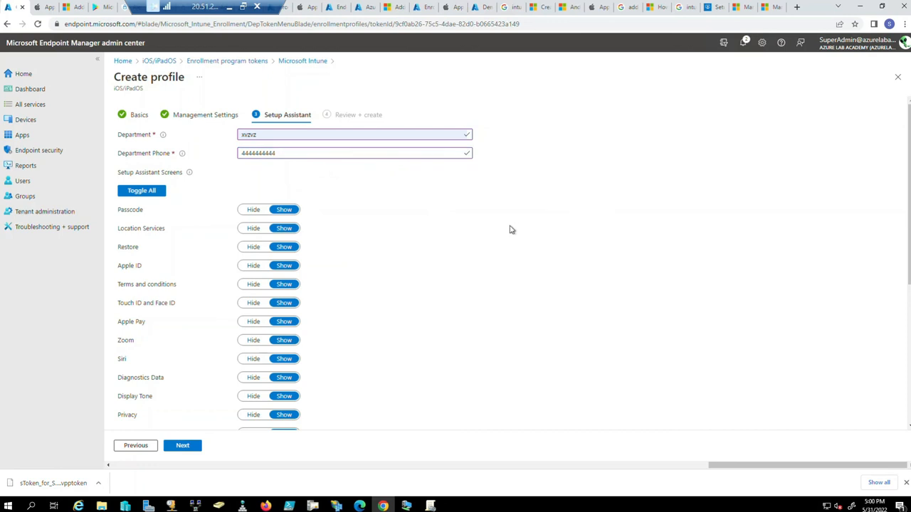
Set all the Setup Assistant screens to Hide at once.
left_click(146, 193)
scroll(307, 214, "down", 2)
scroll(309, 216, "up", 2)
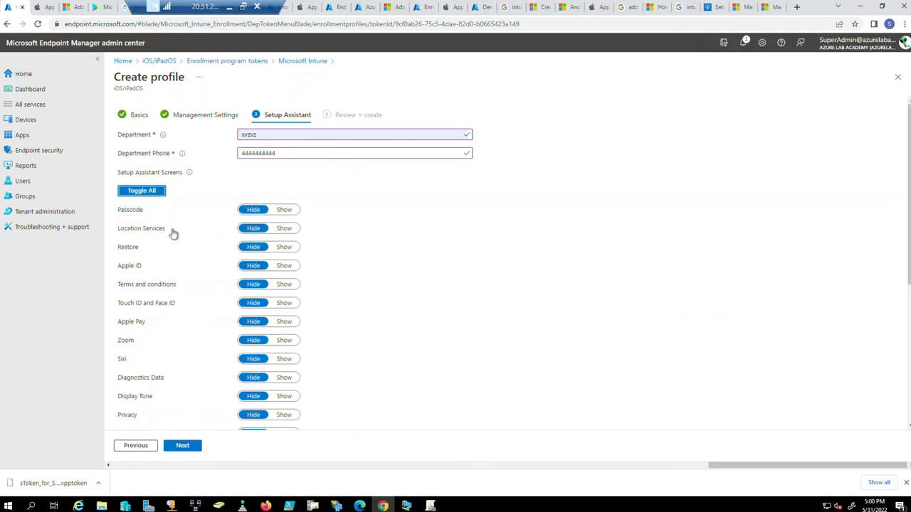
Set the Passcode, Touch ID and Face ID, Apple Pay and Siri screens to Show.
left_click(284, 210)
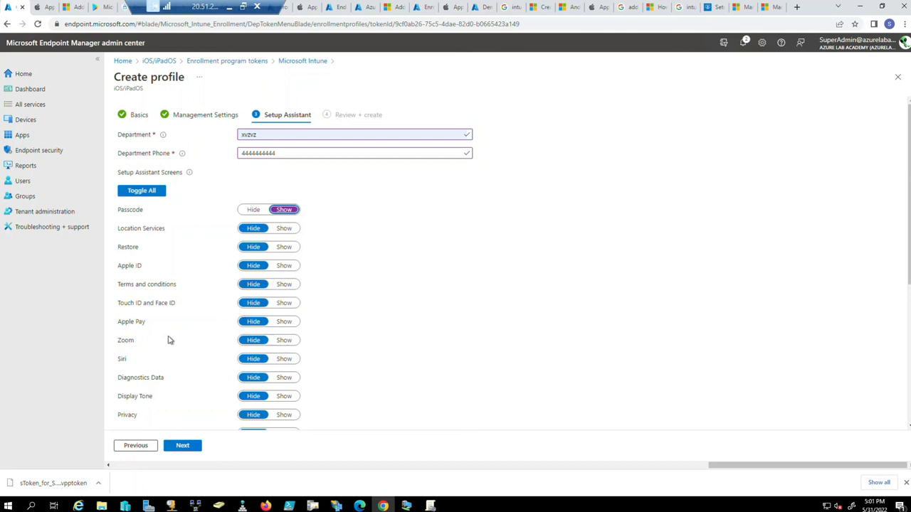
scroll(164, 339, "down", 1)
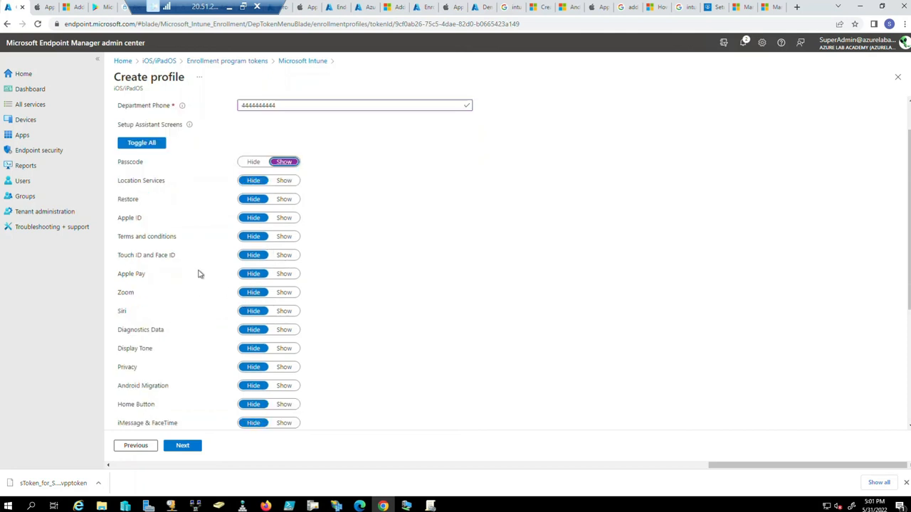
left_click(288, 256)
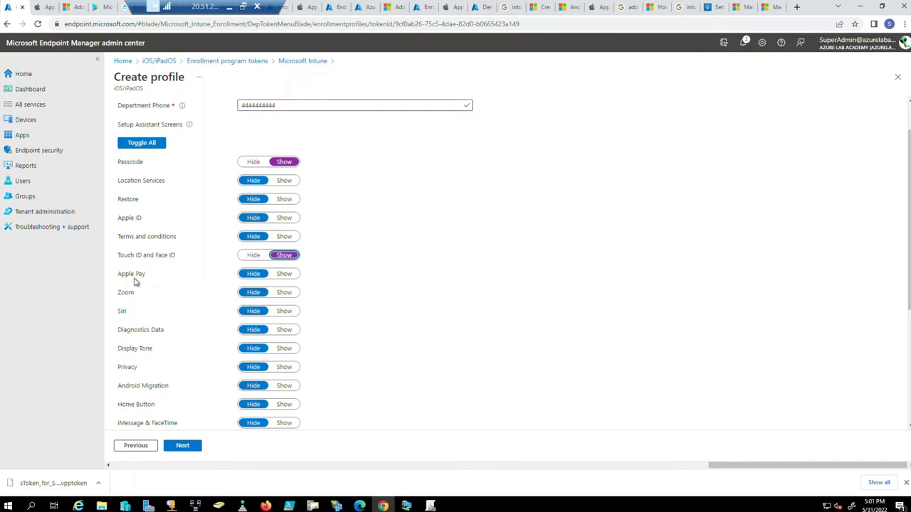
left_click(286, 277)
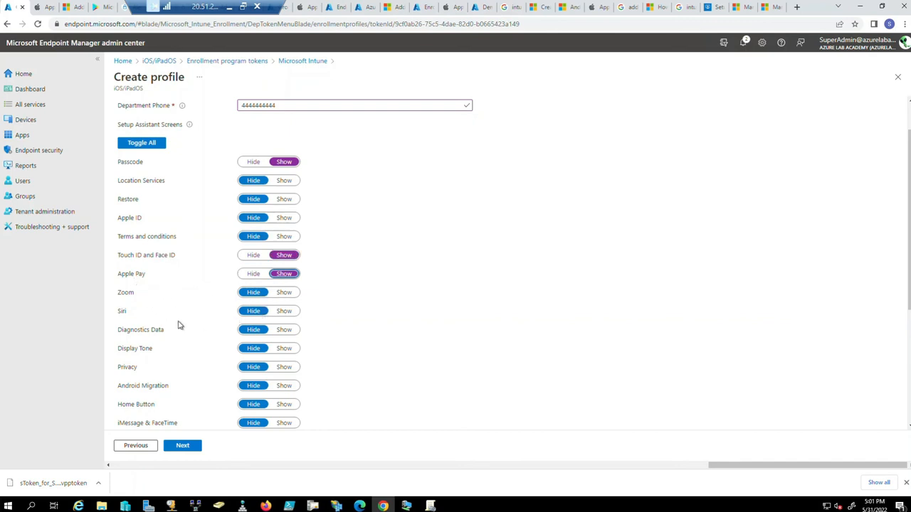
left_click(284, 311)
scroll(175, 345, "down", 1)
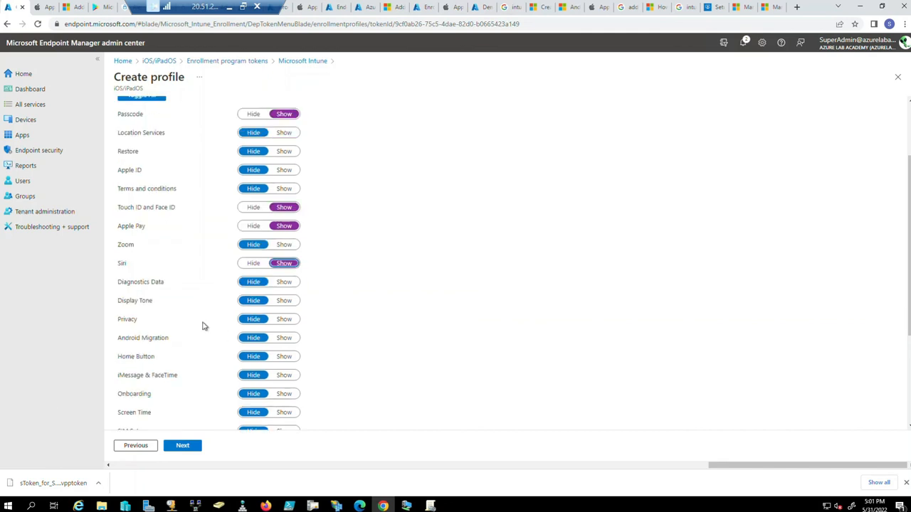
Set the Home Button, iMessage & FaceTime, Onboarding and Software Update screens to Show, keeping Screen Time on Hide.
scroll(171, 320, "down", 1)
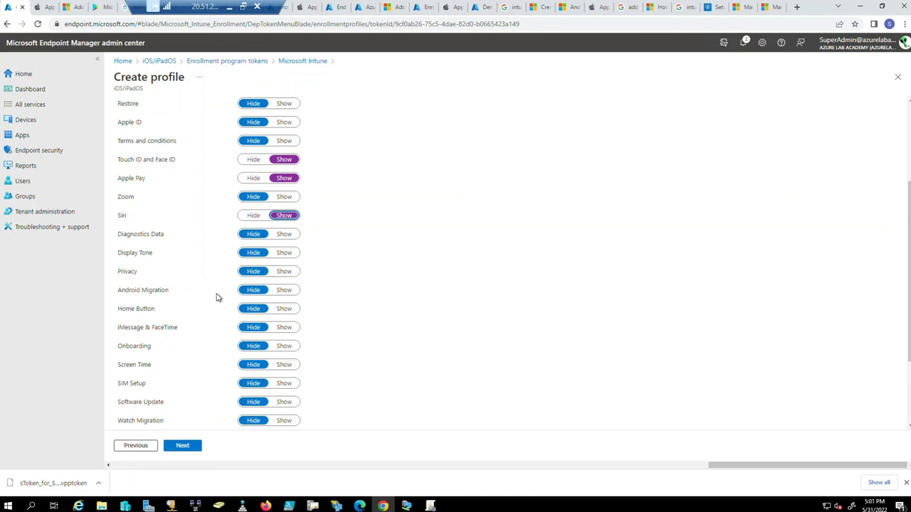
left_click(283, 309)
left_click(283, 329)
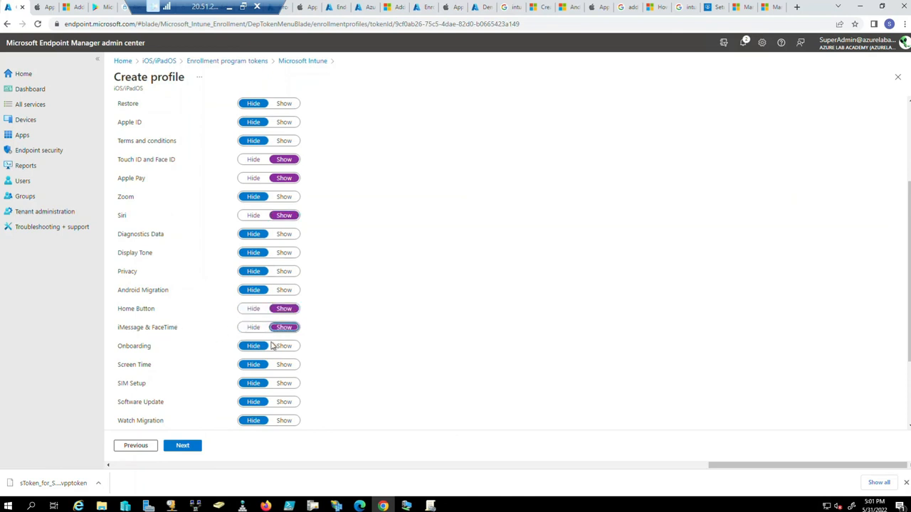
left_click(284, 366)
left_click(264, 367)
left_click(284, 347)
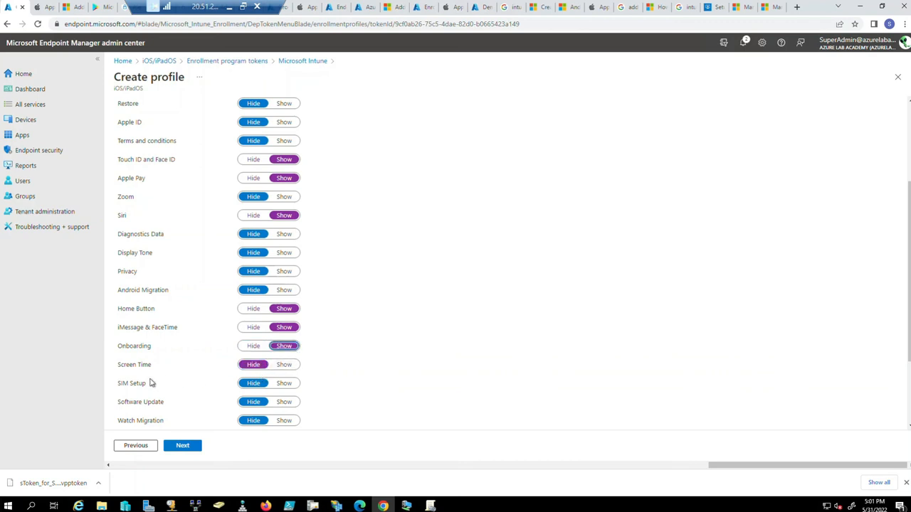
scroll(199, 360, "down", 2)
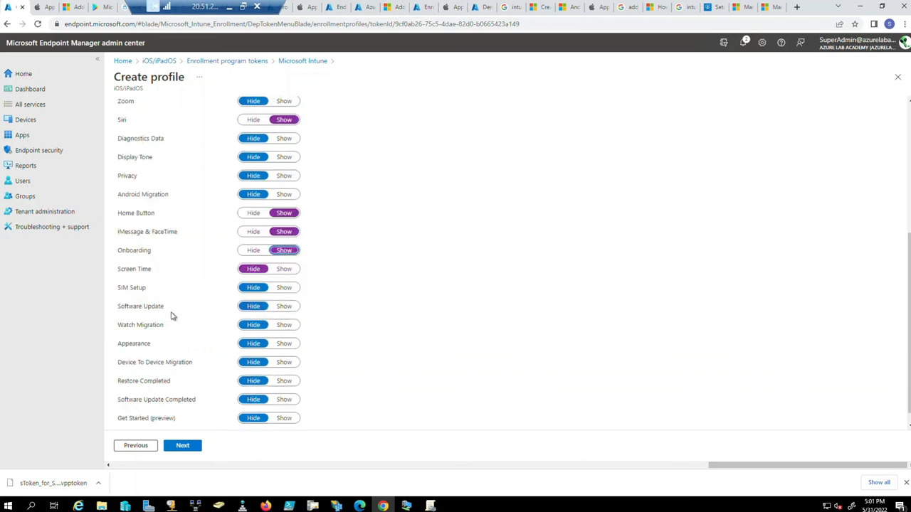
left_click(284, 307)
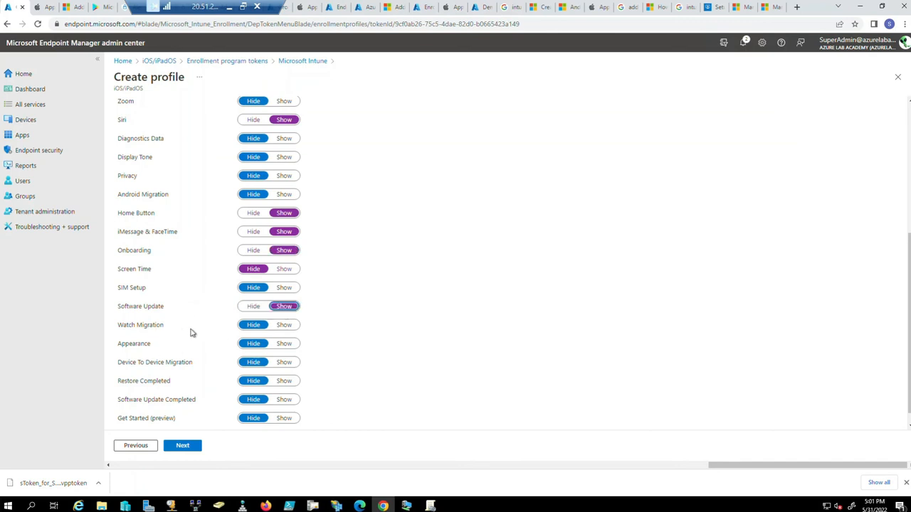
scroll(191, 375, "down", 1)
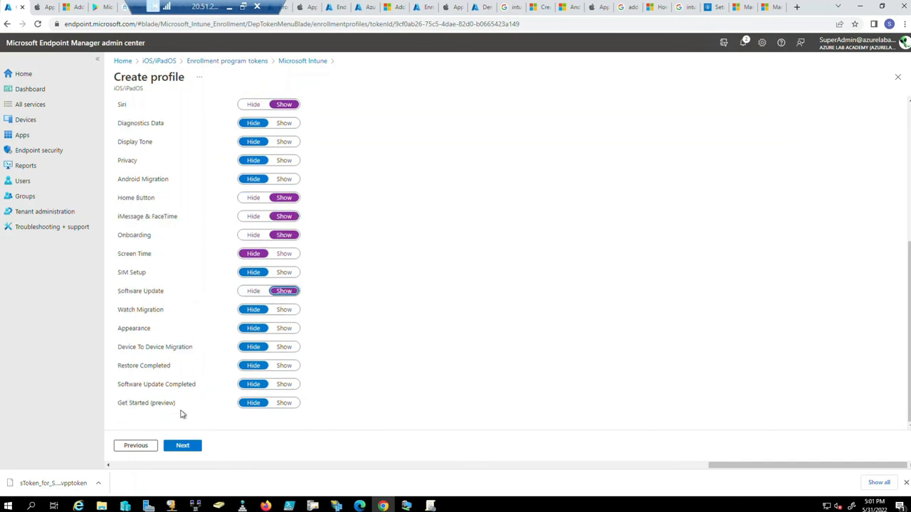
Continue to Review + create, look through the profile summary and close the wizard without creating the profile.
left_click(183, 447)
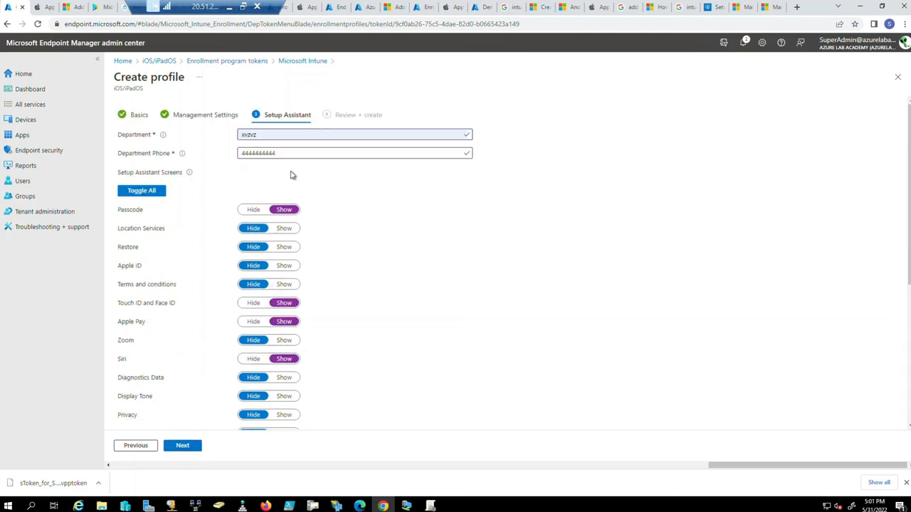
left_click(179, 447)
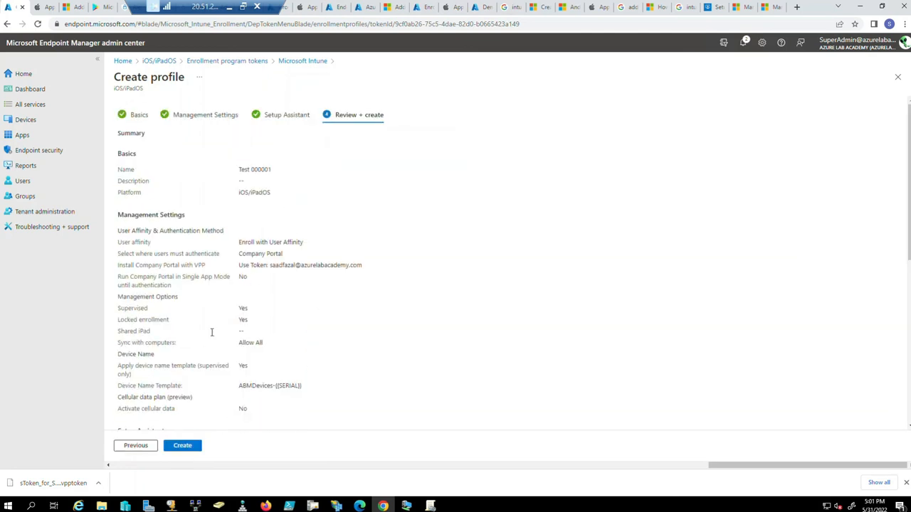
scroll(567, 238, "down", 4)
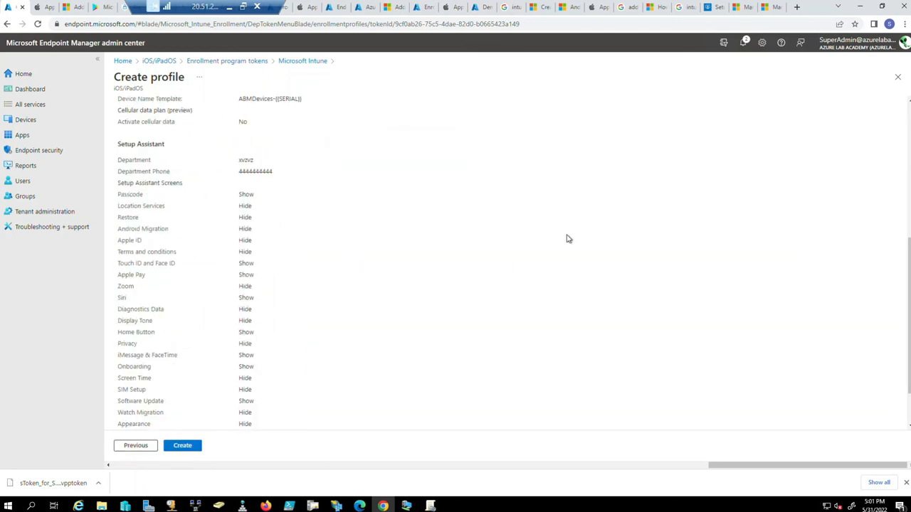
left_click(898, 76)
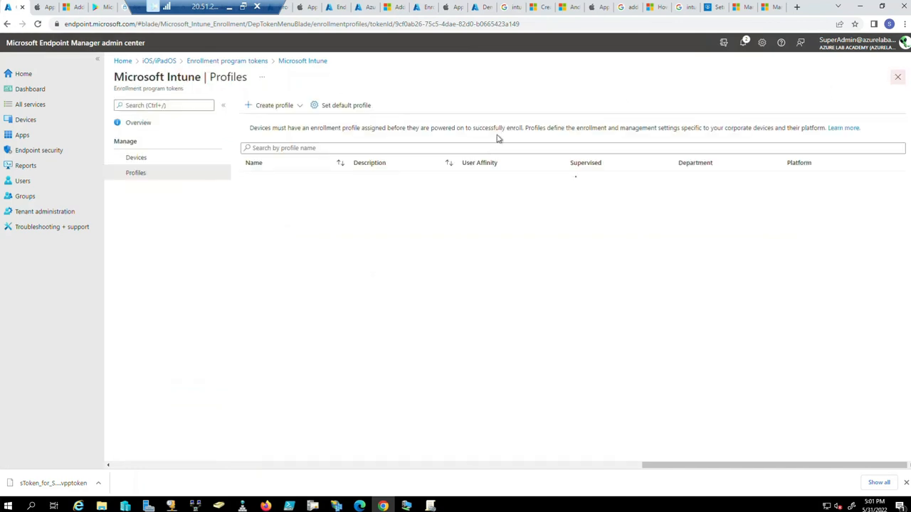
View the Enroll W/ User Affinity - Company Portal profile's overview and open the Microsoft Intune token's device list.
left_click(264, 180)
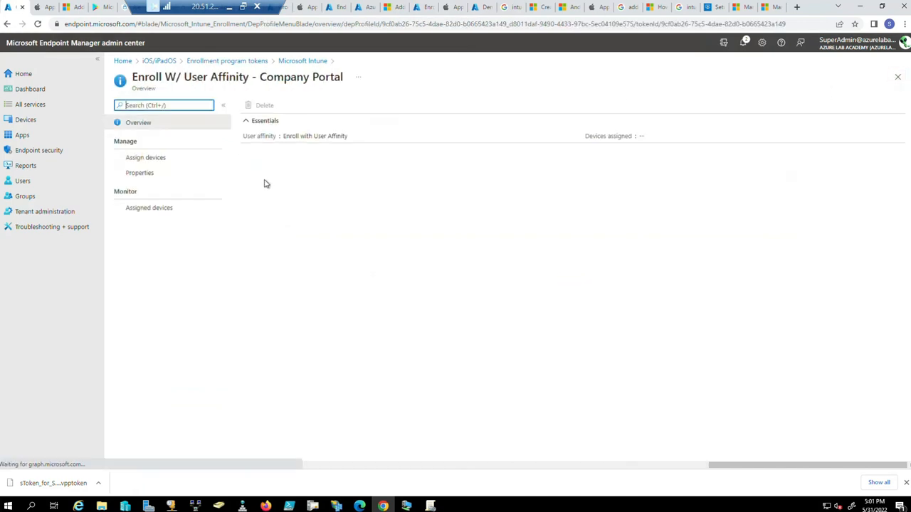
left_click(206, 65)
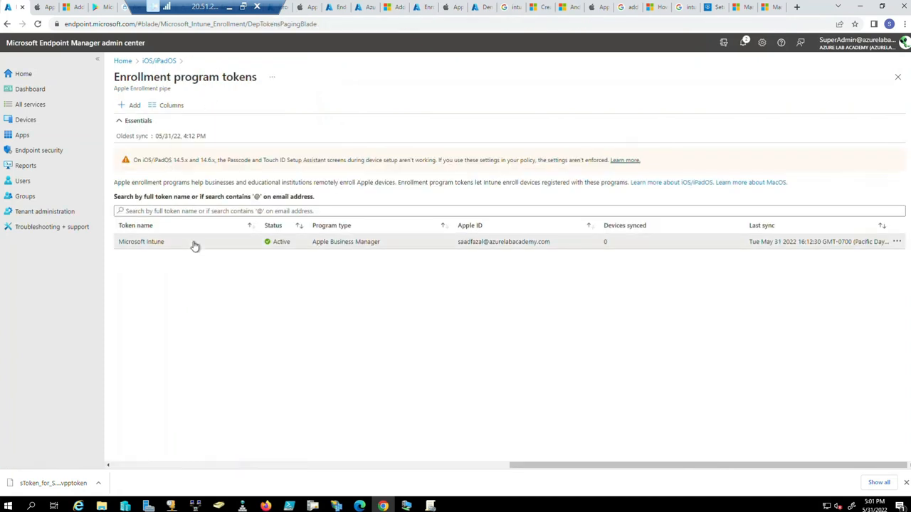
left_click(193, 245)
left_click(143, 158)
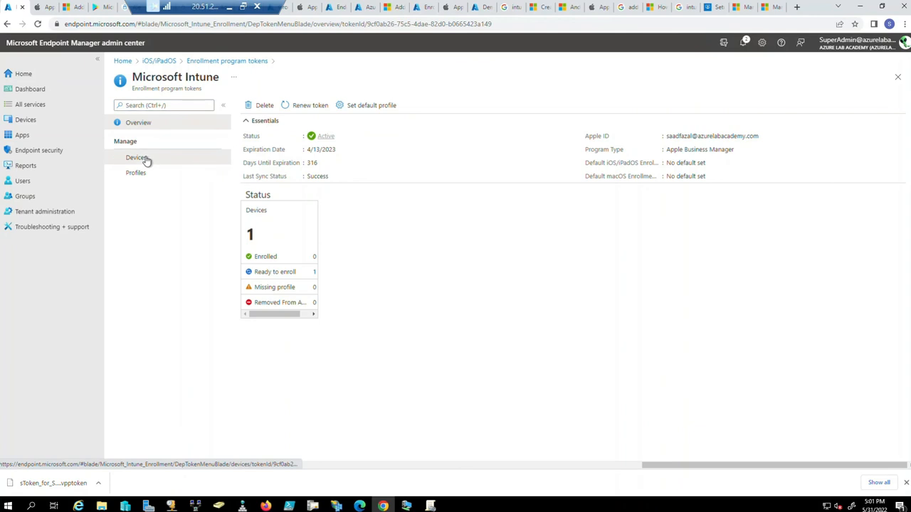
View the assigned profile in the iPhone XS device's properties, close them and select the device in the list.
left_click(247, 263)
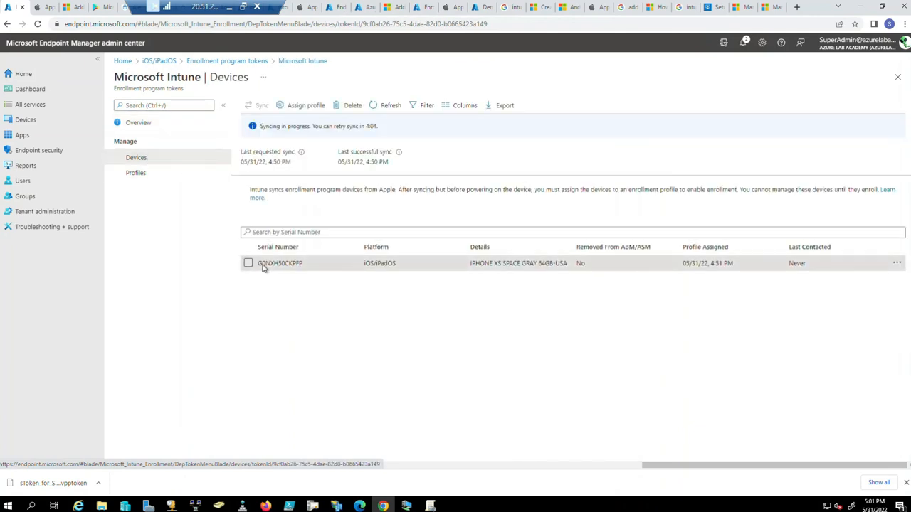
left_click(355, 263)
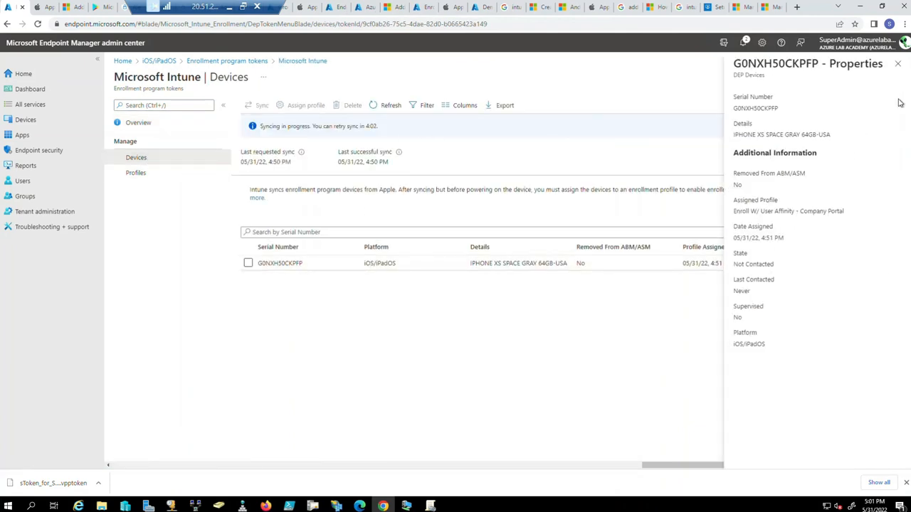
left_click(897, 63)
left_click(248, 263)
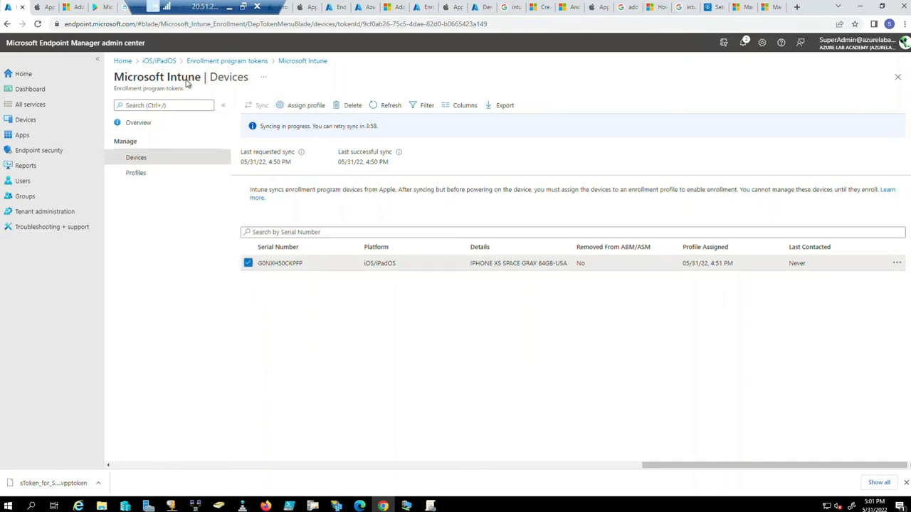
Close the token's device list and switch to the OneNote page 08 Enroll iOS Devices into Intune to view the remaining agenda.
left_click(897, 77)
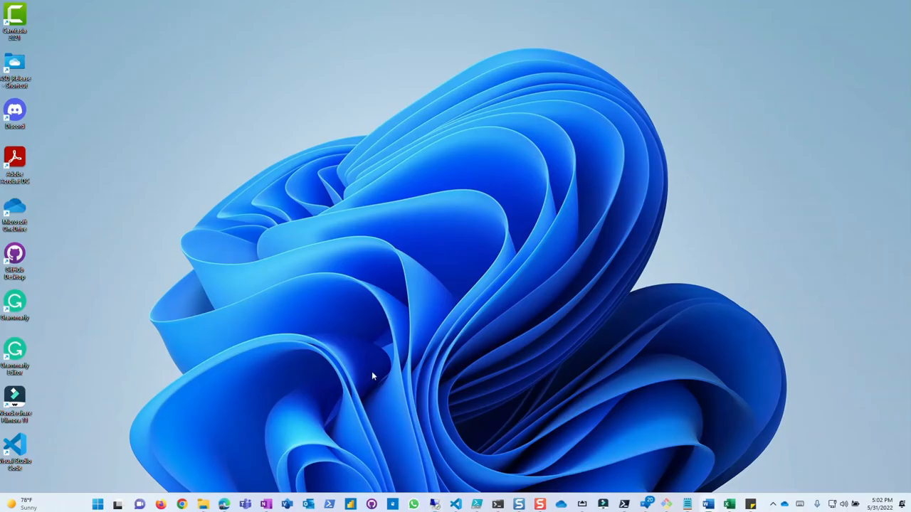
left_click(265, 504)
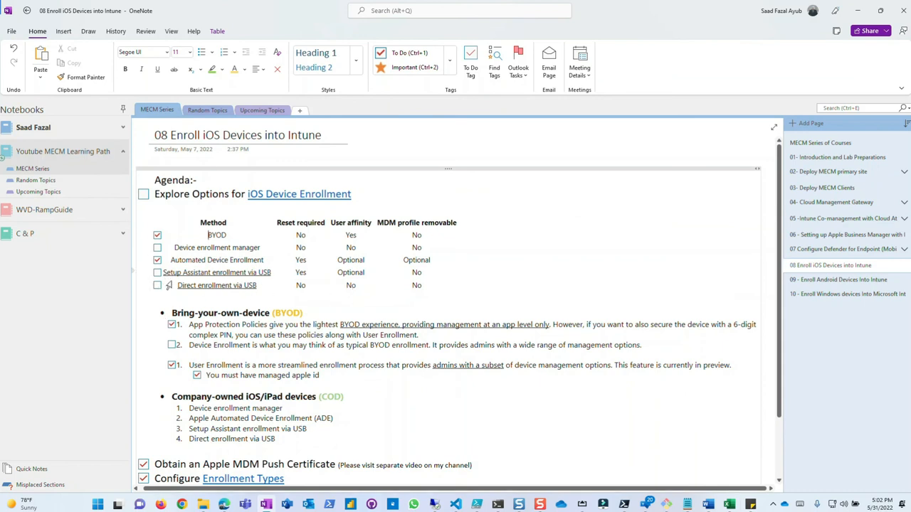
scroll(235, 291, "down", 5)
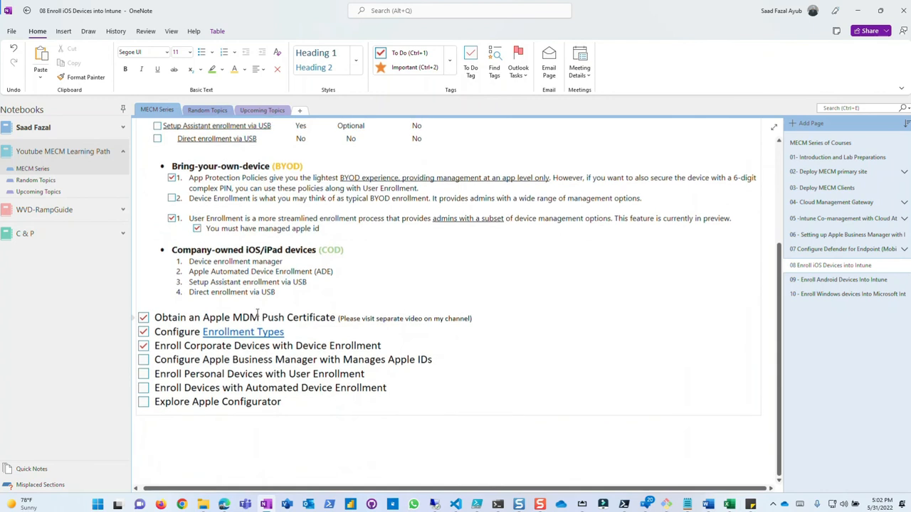
Strike through the Device enrollment manager, Setup Assistant enrollment via USB and Direct enrollment via USB rows of the enrollment methods table.
scroll(327, 302, "up", 5)
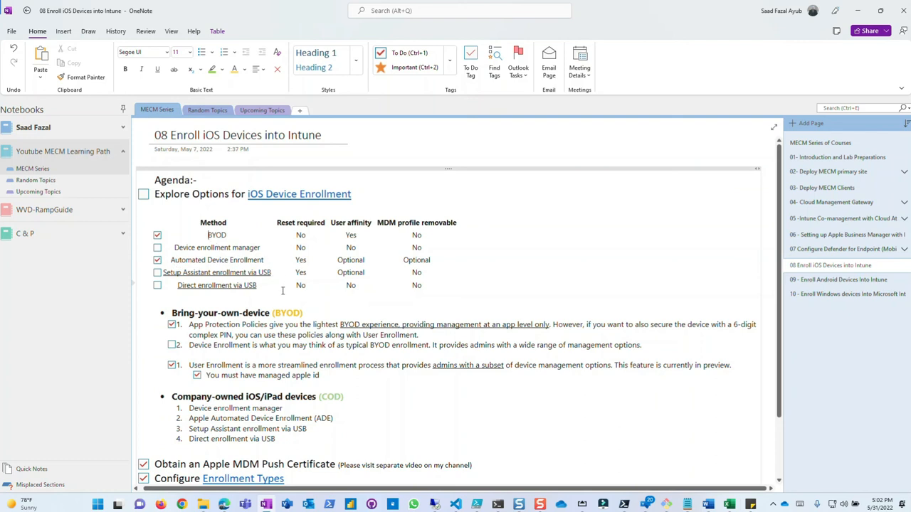
left_click_drag(424, 287, 447, 246)
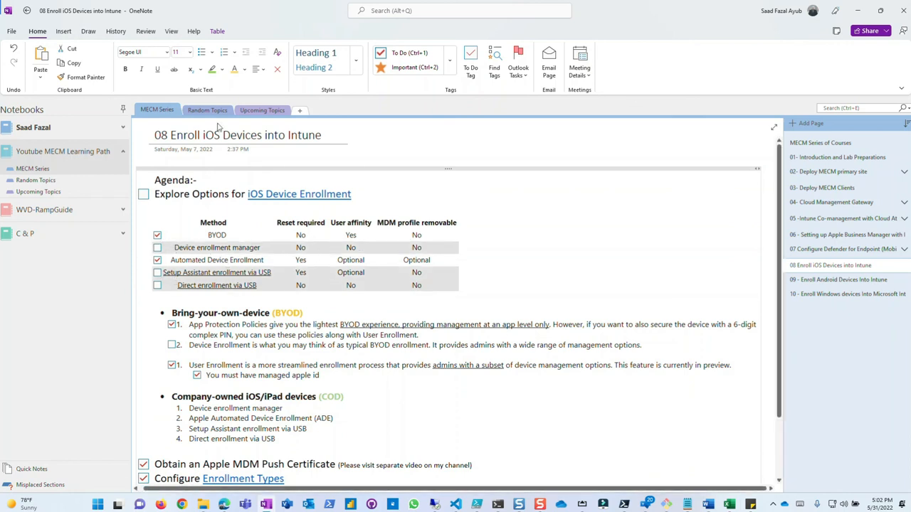
left_click(174, 69)
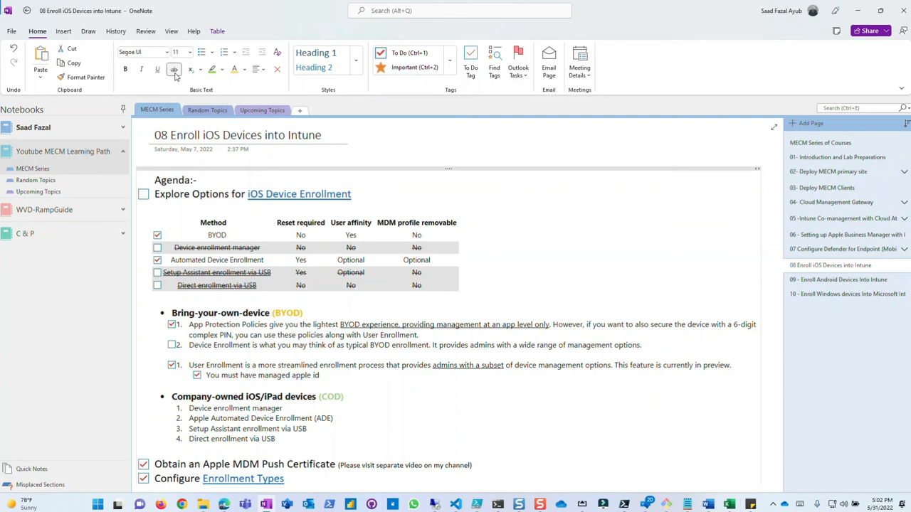
left_click(479, 280)
Check off the Device Enrollment item under BYOD, Configure Apple Business Manager with Manages Apple IDs, and Enroll Personal Devices with User Enrollment.
scroll(561, 303, "down", 3)
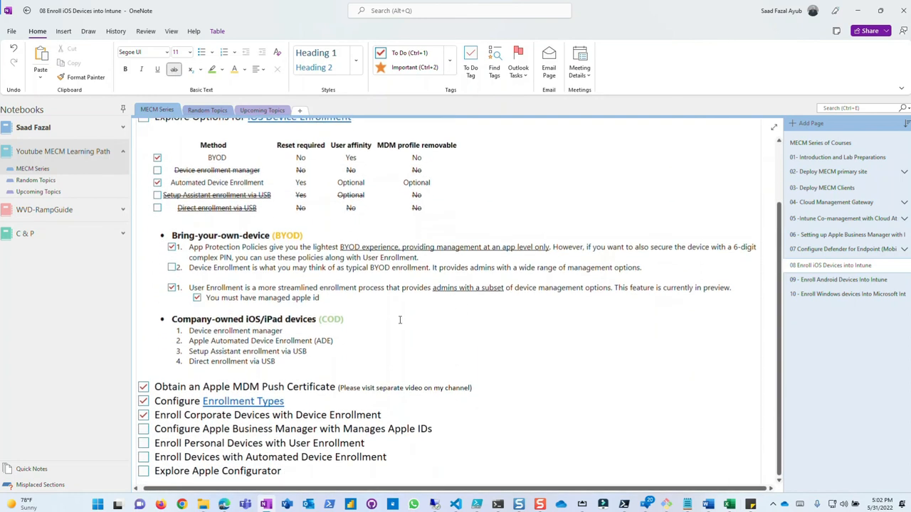
left_click(172, 268)
scroll(325, 325, "down", 3)
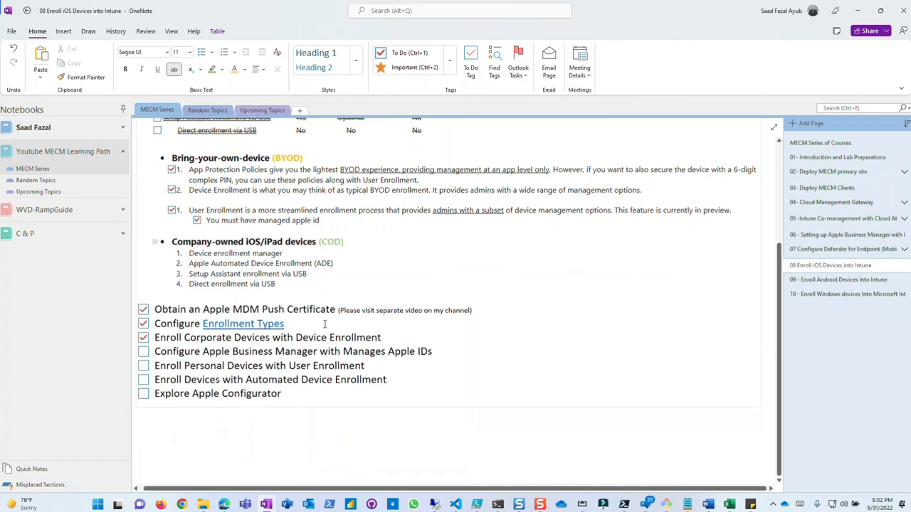
left_click(143, 351)
left_click(144, 366)
left_click_drag(289, 366, 365, 366)
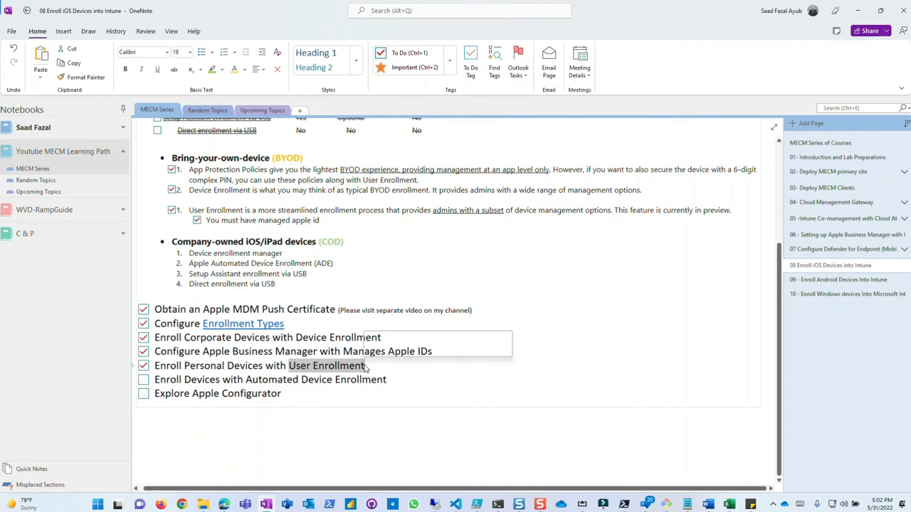
left_click(379, 369)
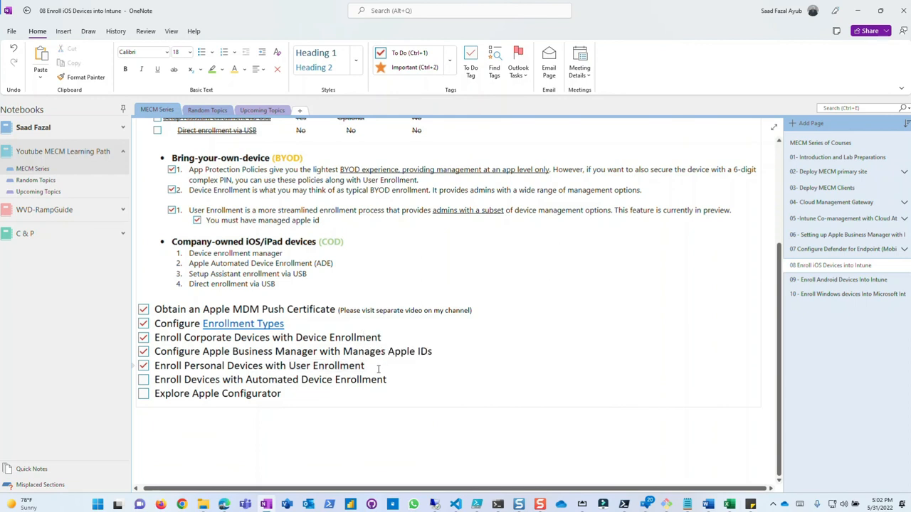
Check off Enroll Devices with Automated Device Enrollment and Explore Apple Configurator in the agenda.
left_click(143, 380)
left_click(145, 396)
left_click_drag(393, 383, 161, 381)
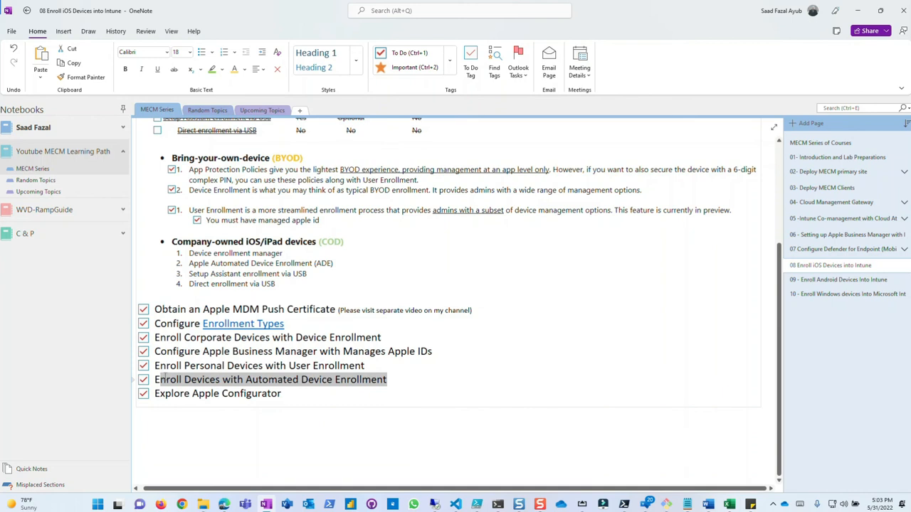
left_click(388, 382)
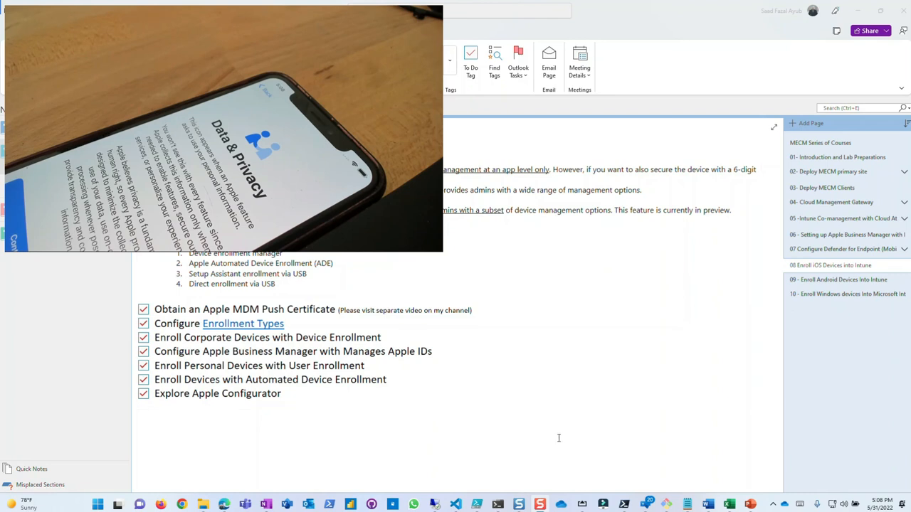
Switch to the Endpoint Manager admin center in the remote session and open the iOS/iPadOS enrollment page.
left_click(434, 505)
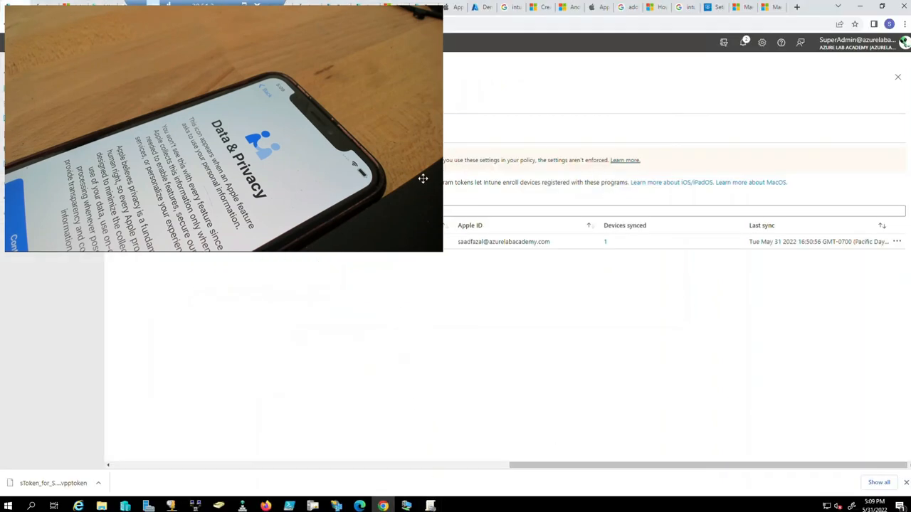
left_click_drag(376, 12, 614, 116)
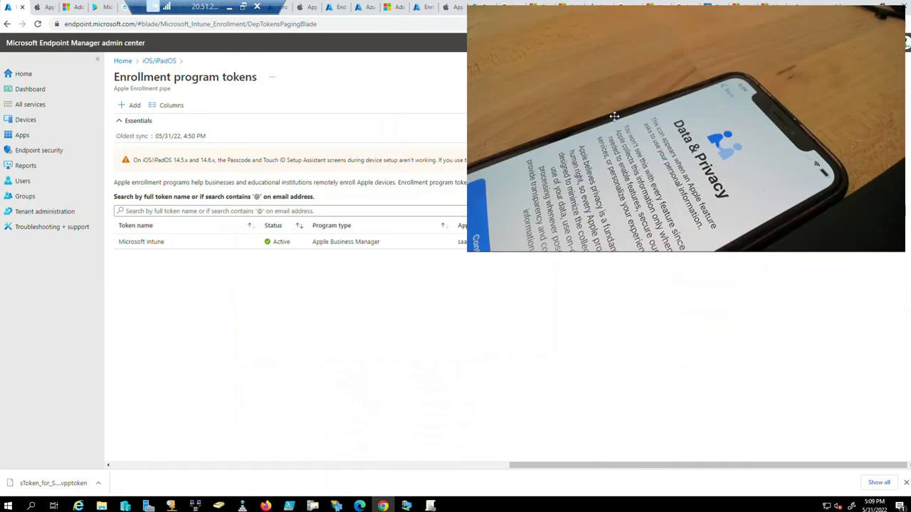
left_click(23, 122)
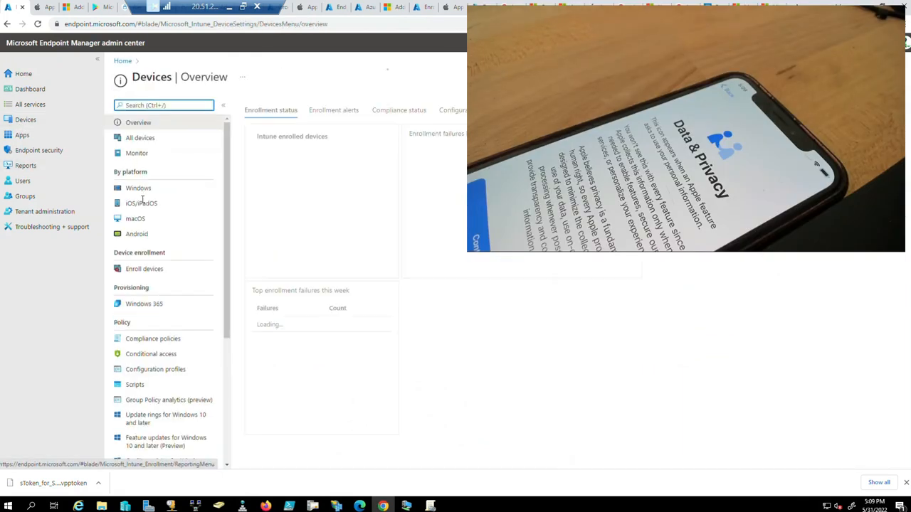
left_click(141, 205)
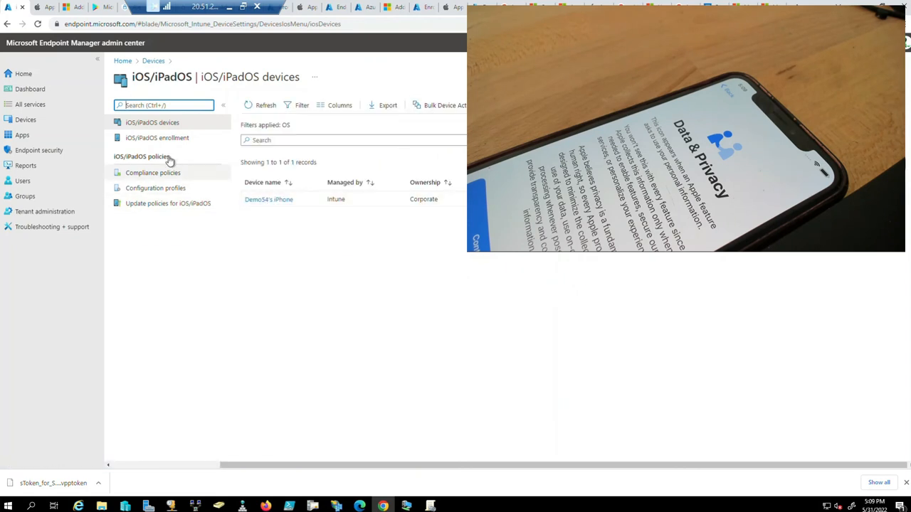
left_click(158, 138)
left_click_drag(644, 28, 639, 247)
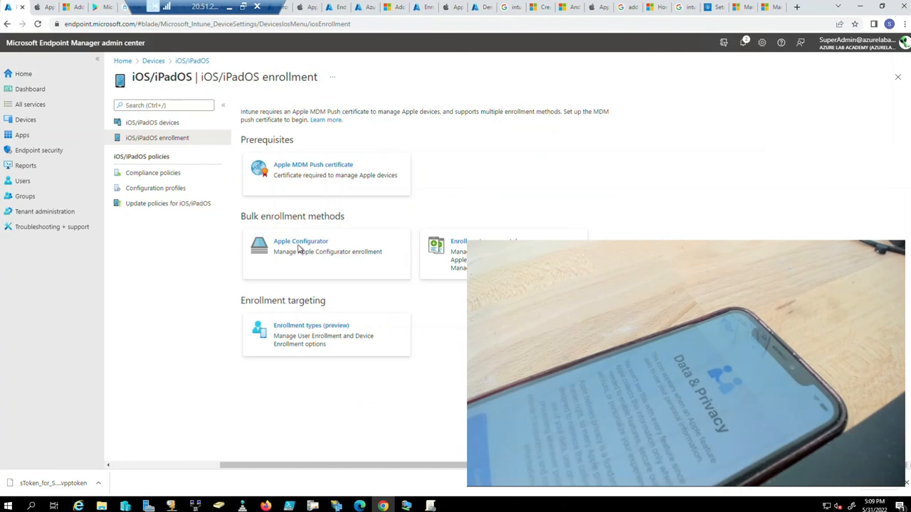
Open the Microsoft Intune enrollment program token and look through its devices, profiles and overview.
left_click(454, 250)
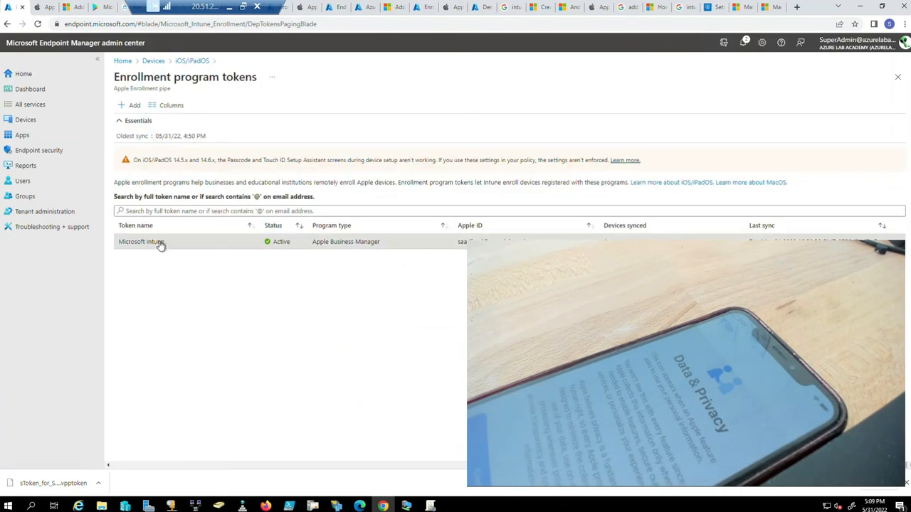
left_click(164, 240)
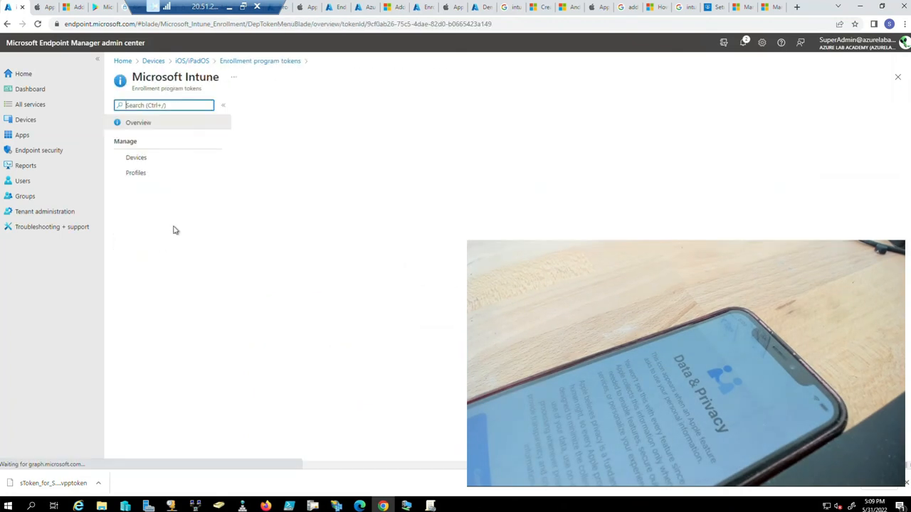
left_click(139, 161)
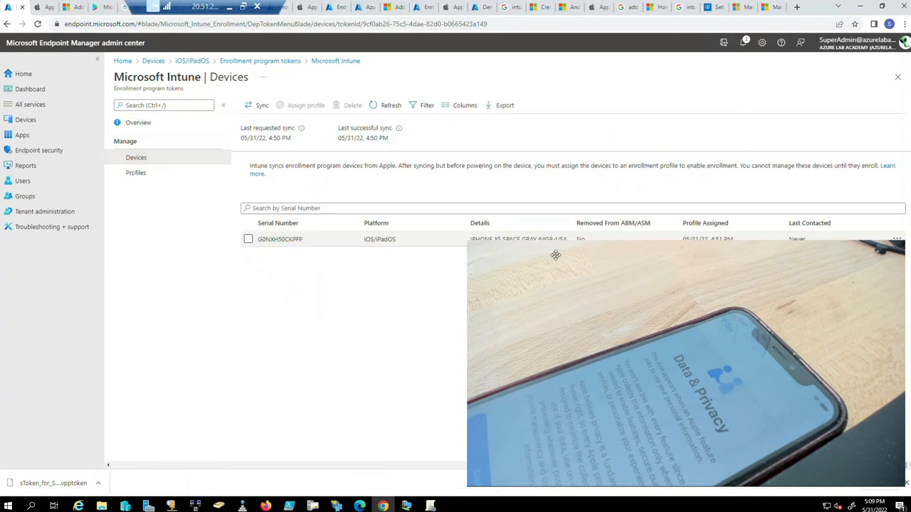
left_click(146, 175)
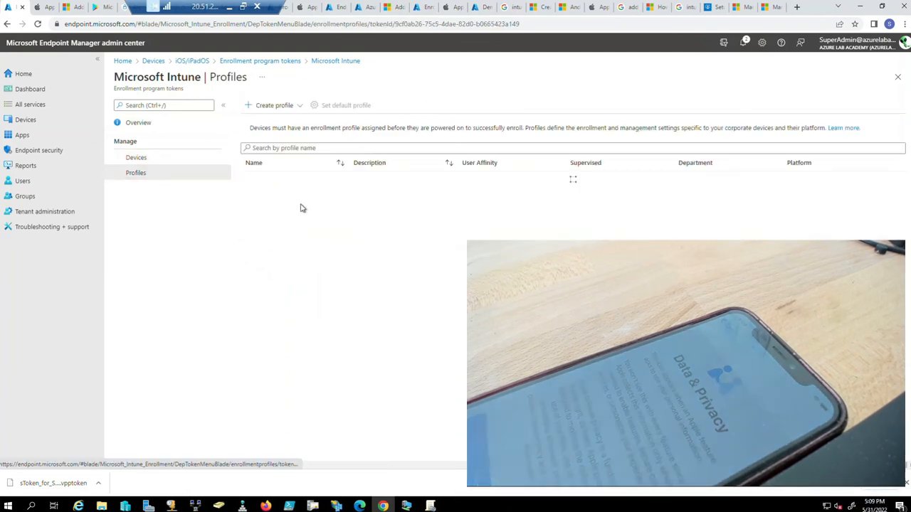
left_click(145, 130)
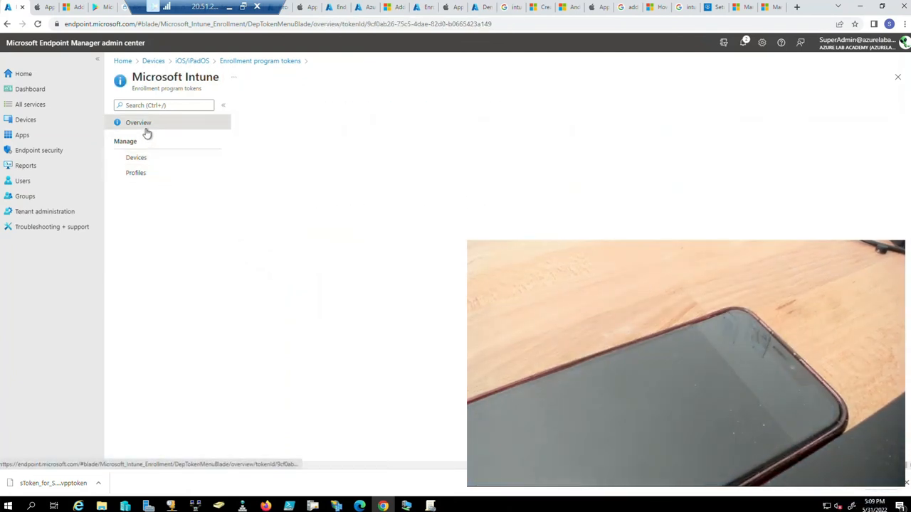
left_click(149, 161)
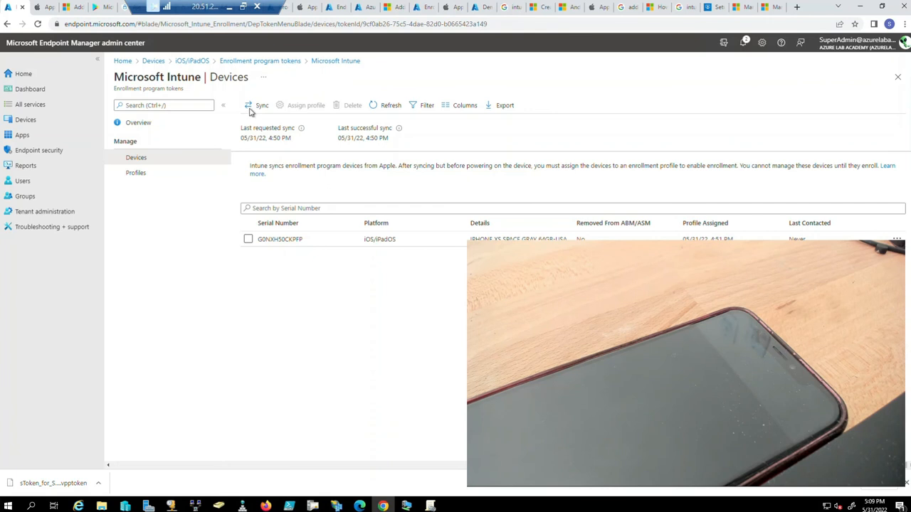
Reopen the Microsoft Intune token, view the assigned devices of its Enroll W/ User Affinity - Company Portal profile, and minimize the remote session.
left_click(898, 77)
left_click(221, 246)
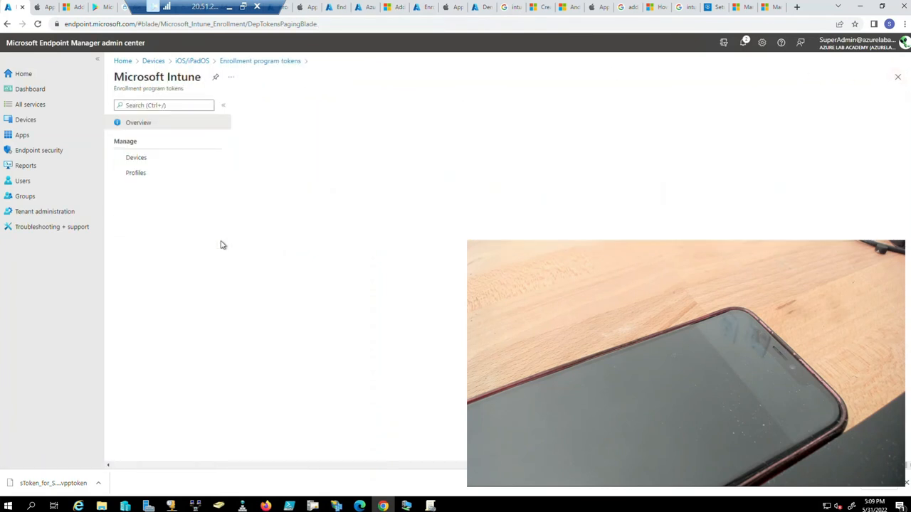
left_click(136, 173)
left_click(269, 182)
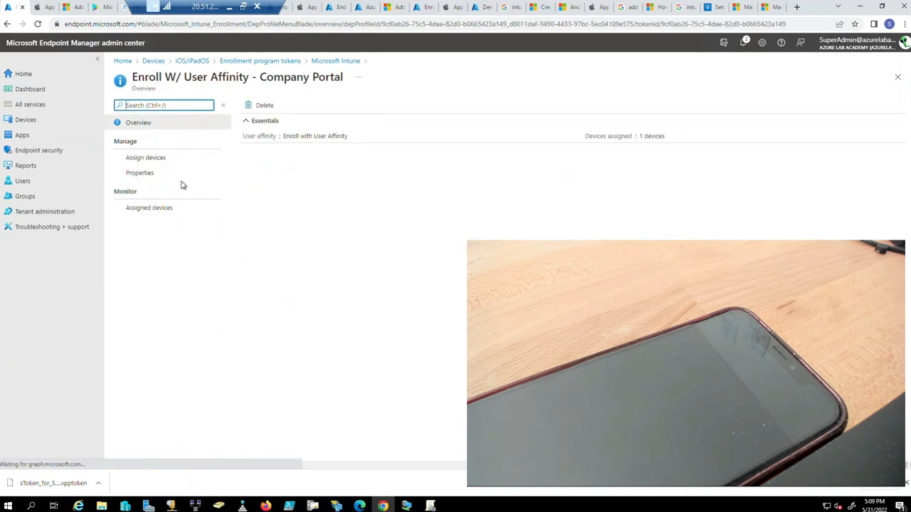
left_click(147, 163)
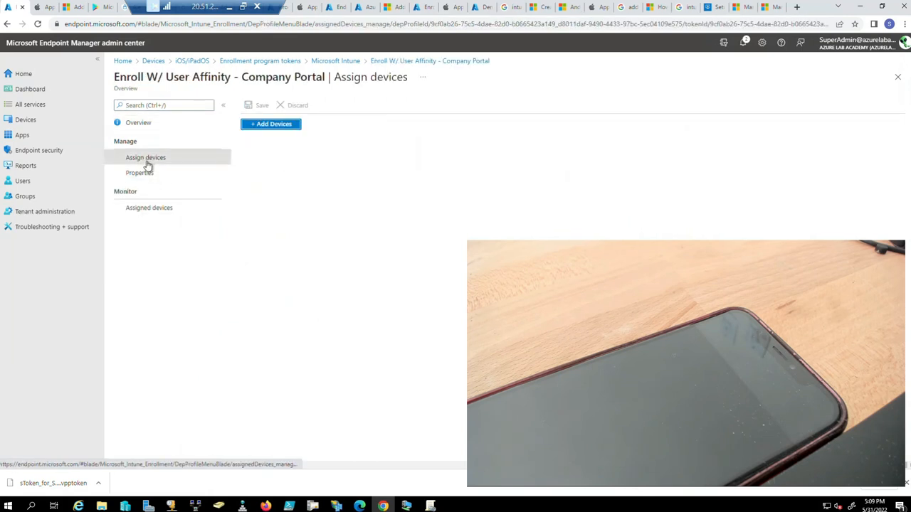
left_click(139, 207)
left_click_drag(455, 177, 426, 176)
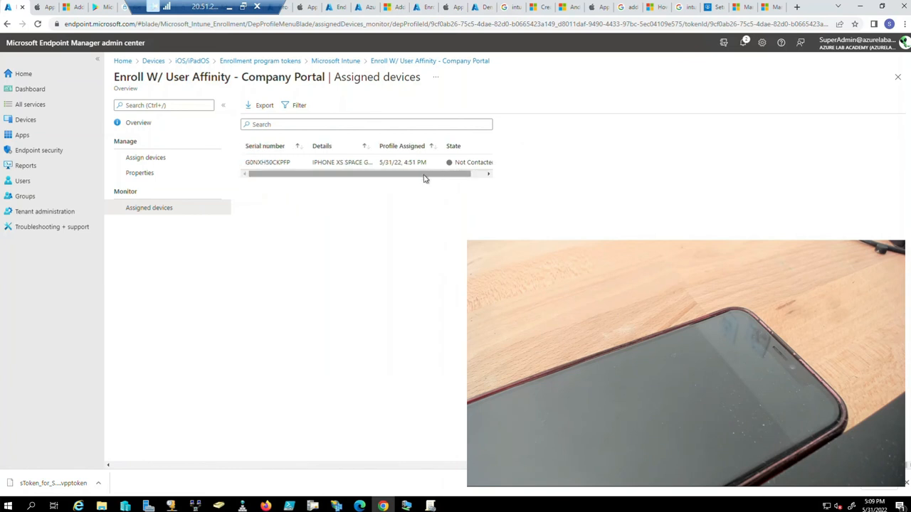
left_click(229, 8)
Switch back to the admin center in the remote session and open the Microsoft Intune token's profile list.
left_click_drag(643, 187, 569, 112)
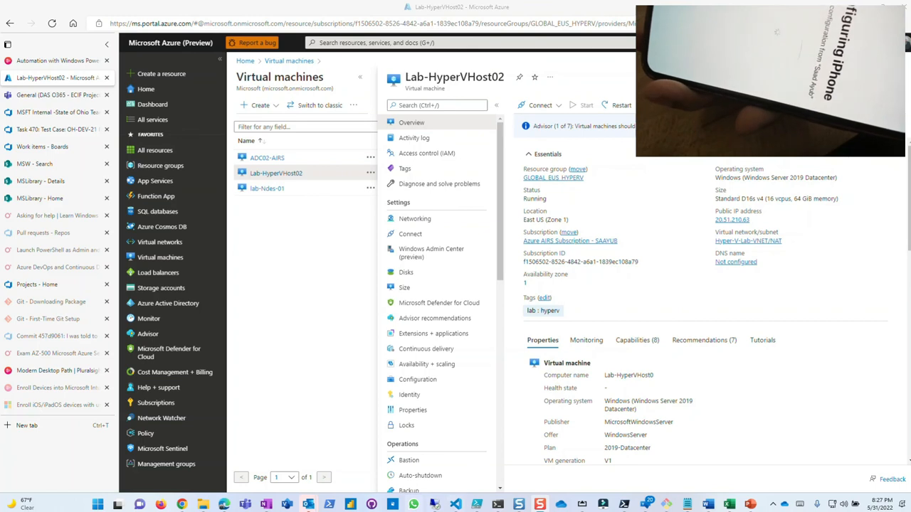
left_click(434, 504)
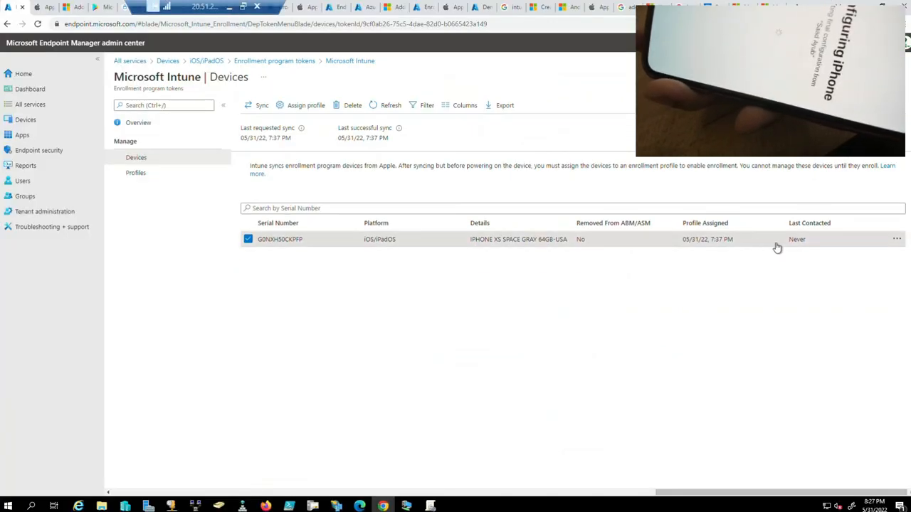
left_click(135, 173)
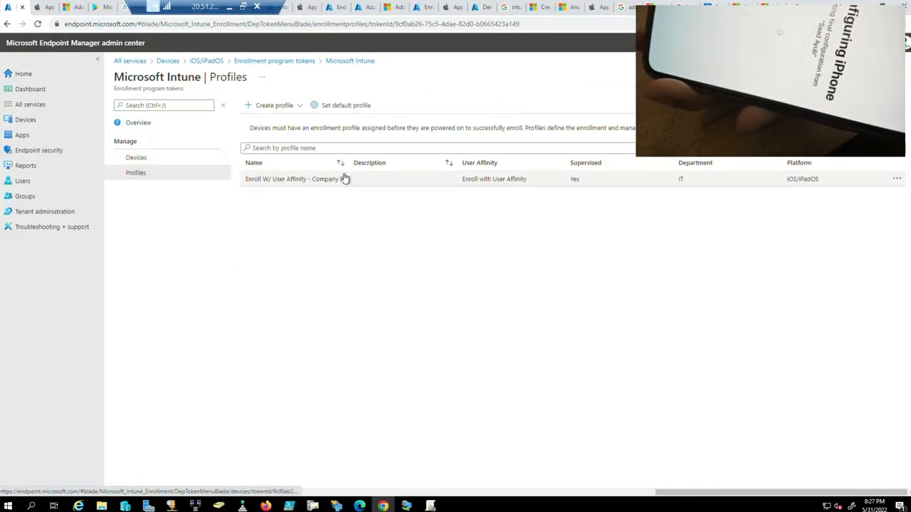
left_click(343, 179)
Reopen the Microsoft Intune token from the iOS/iPadOS enrollment page and view its overview, profiles and synced devices.
left_click(208, 62)
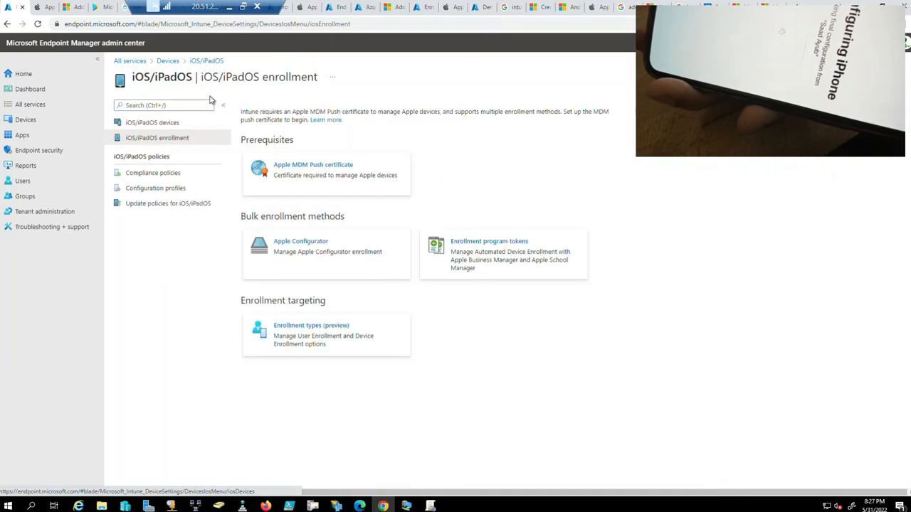
left_click(492, 264)
left_click(169, 242)
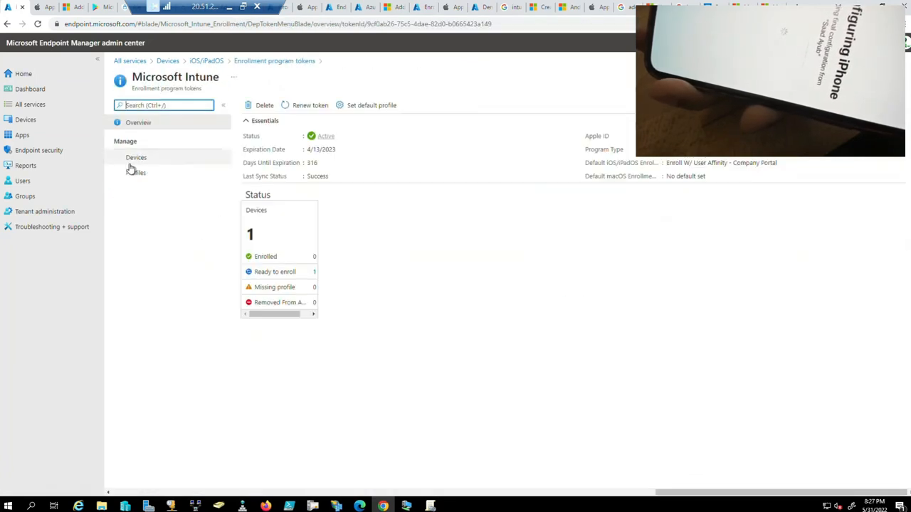
left_click(134, 173)
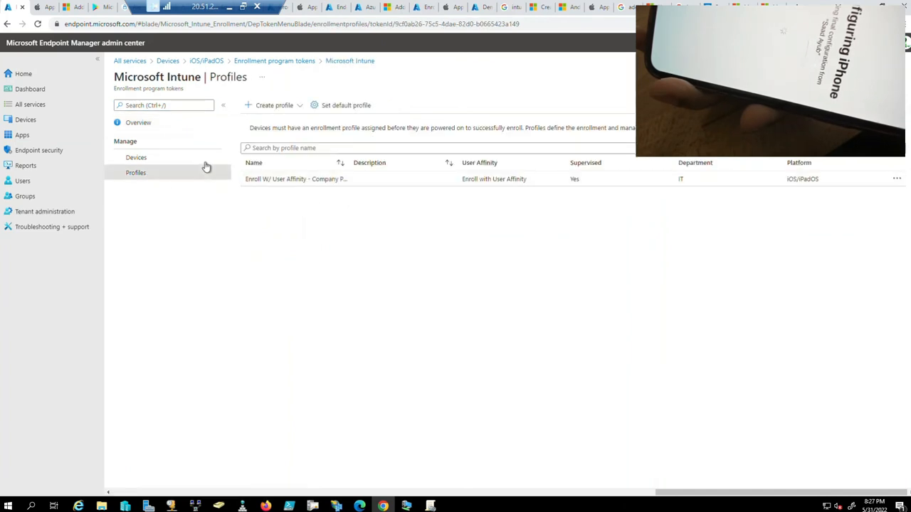
left_click(145, 158)
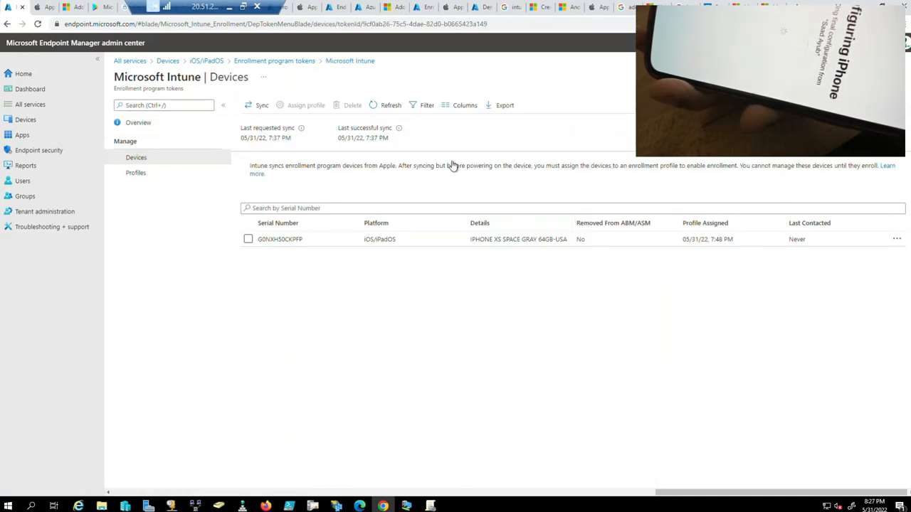
View the Enroll W/ User Affinity - Company Portal profile's assigned devices, minimize the remote session and return to it.
left_click(150, 173)
left_click(305, 180)
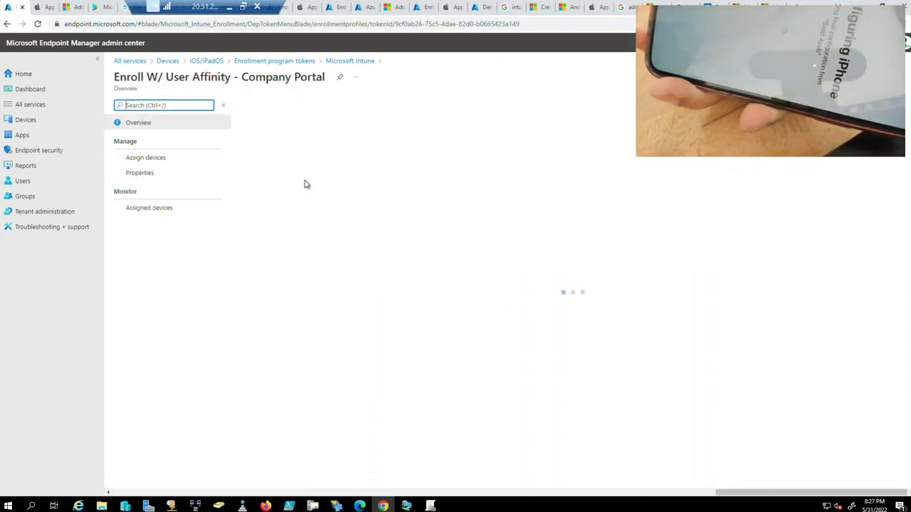
left_click(144, 206)
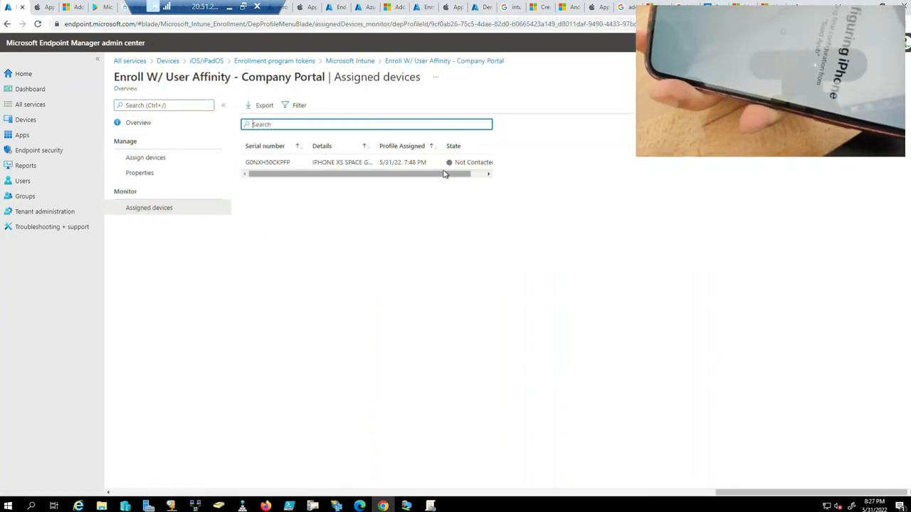
left_click(229, 8)
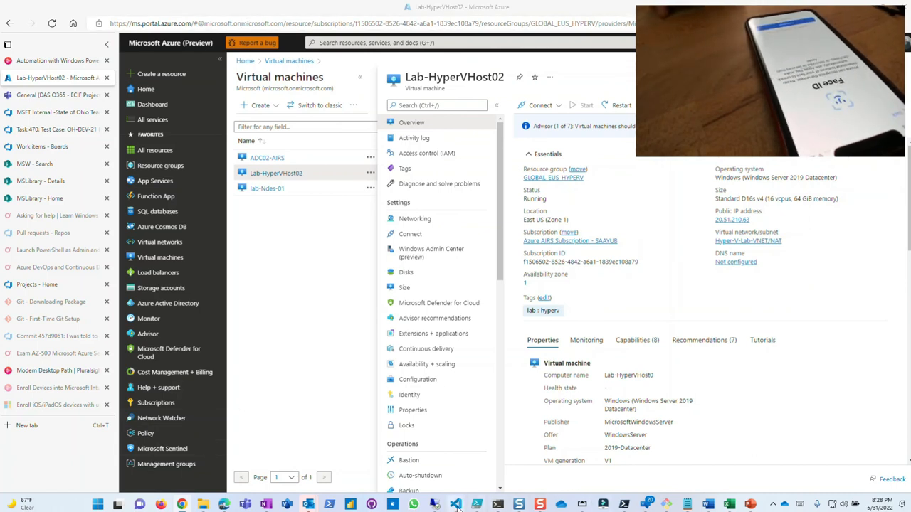
left_click(435, 506)
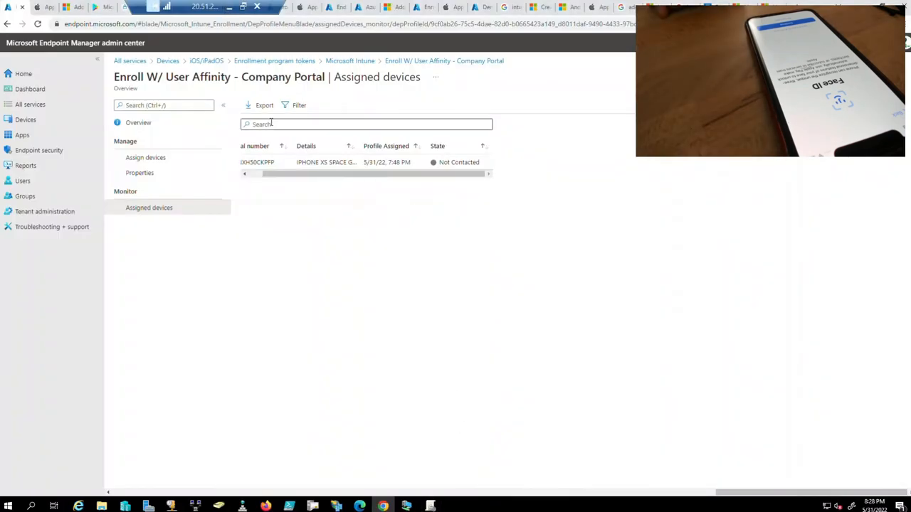
Reload the Enroll W/ User Affinity - Company Portal profile's assigned devices and check the device's State column.
left_click(141, 175)
left_click(142, 212)
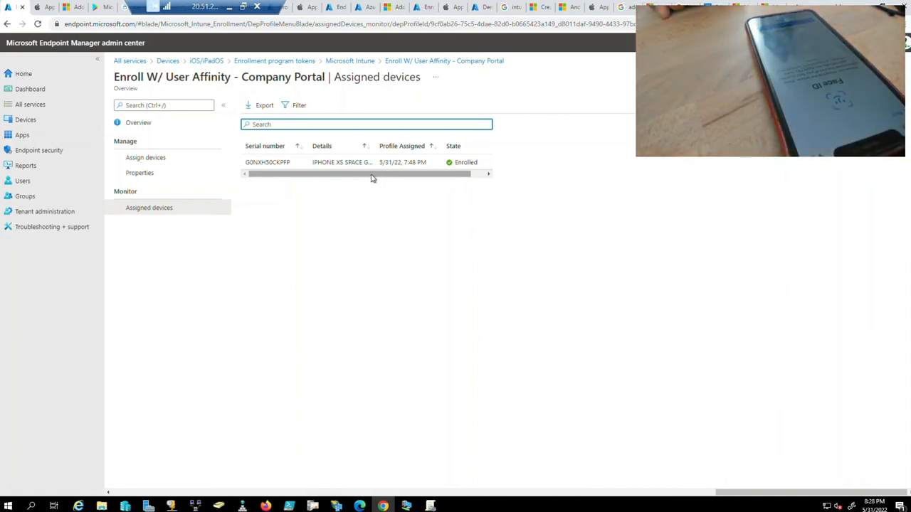
left_click_drag(373, 178, 398, 177)
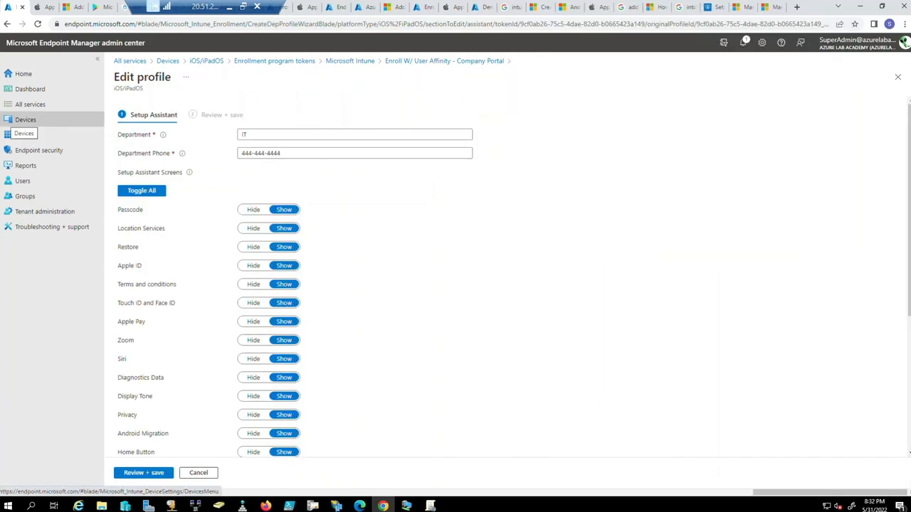
Set all Setup Assistant screens to Hide, then set Passcode and Touch ID and Face ID to Show.
left_click(150, 191)
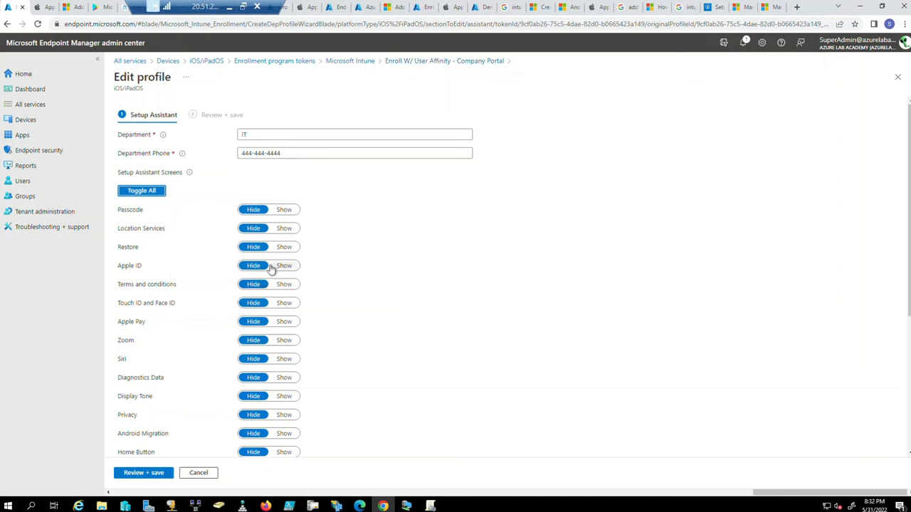
left_click(277, 210)
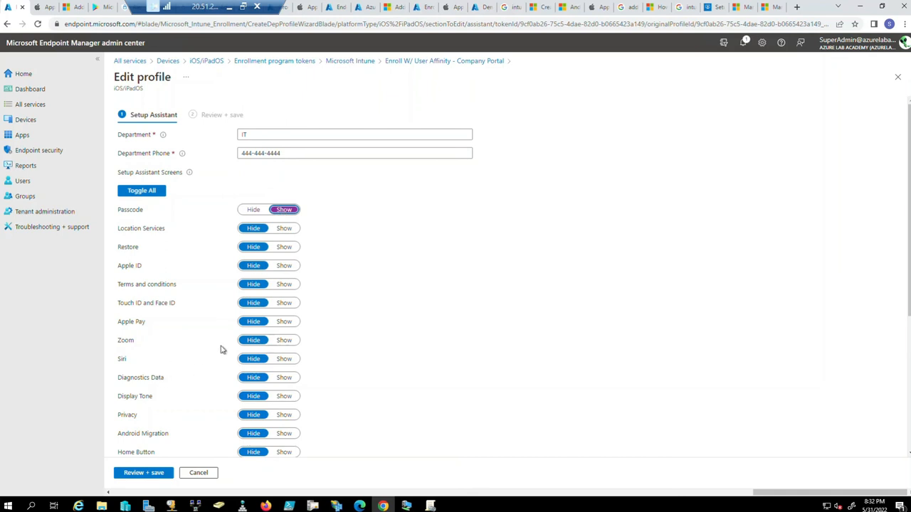
left_click(284, 303)
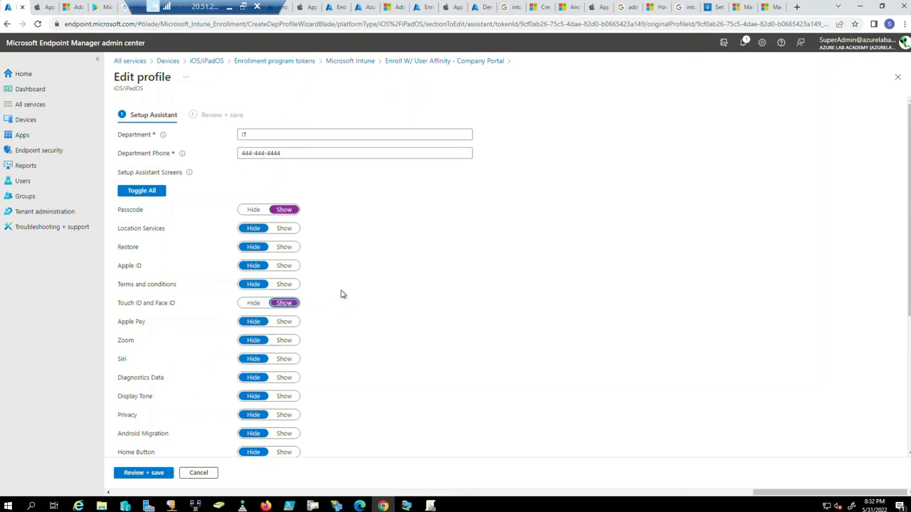
Review and save the edited Setup Assistant settings, and close the profile to return to the Microsoft Intune token's profile list.
scroll(362, 334, "down", 3)
scroll(389, 354, "up", 3)
scroll(382, 331, "down", 1)
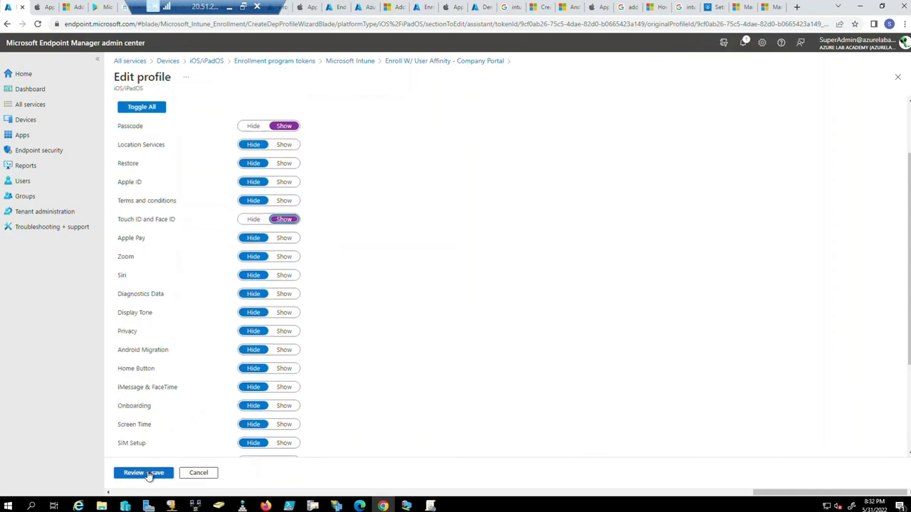
scroll(409, 382, "down", 3)
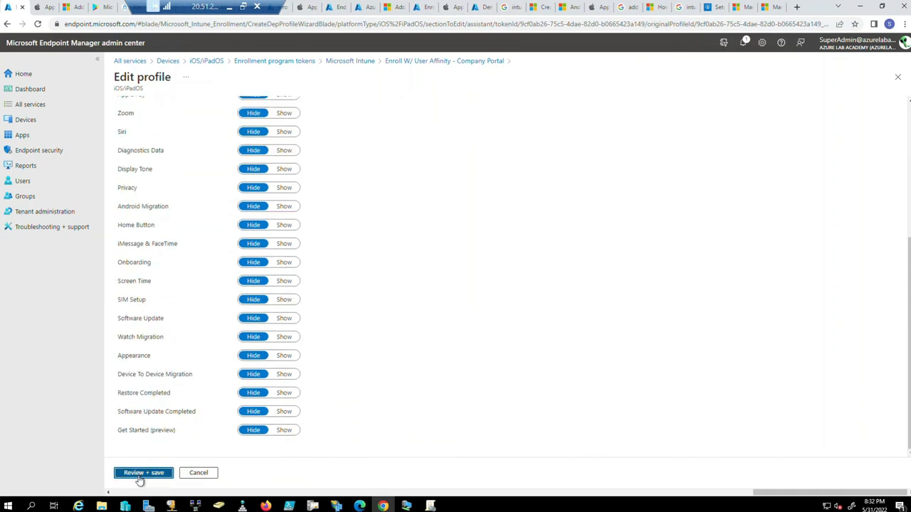
left_click(139, 473)
left_click(133, 474)
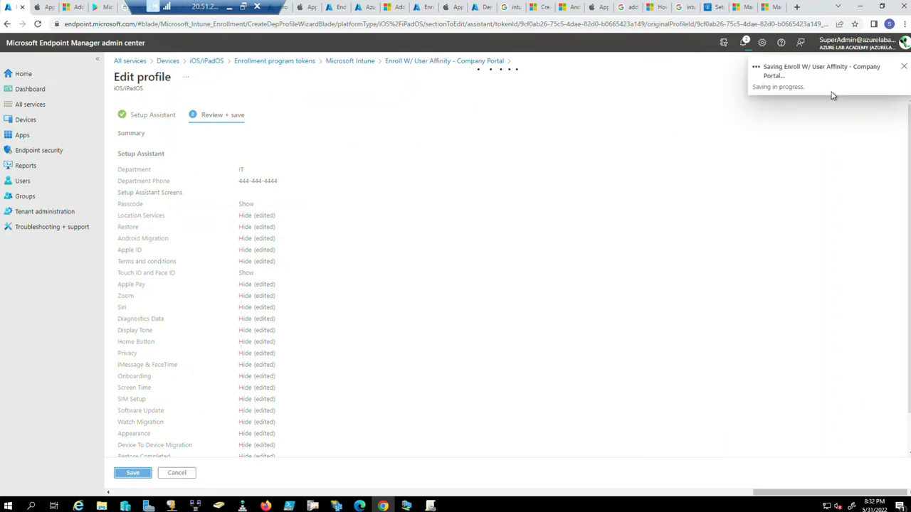
left_click(904, 69)
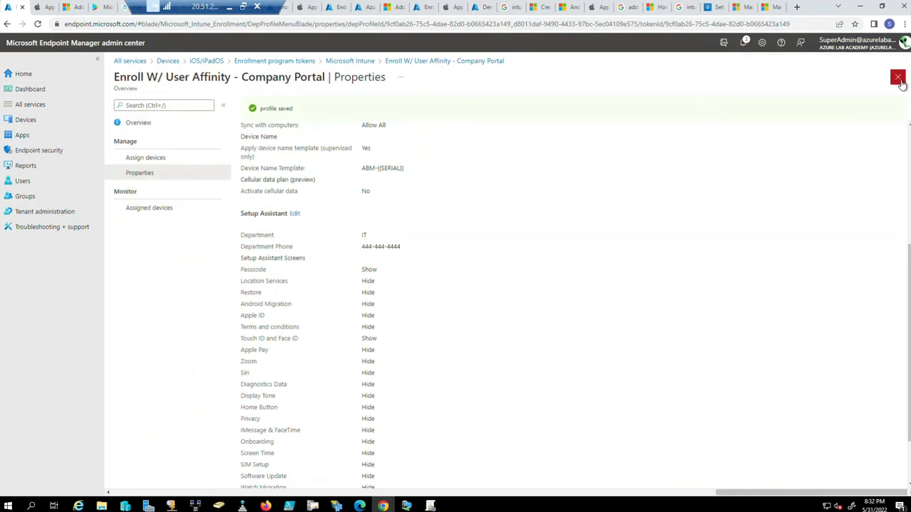
left_click(897, 77)
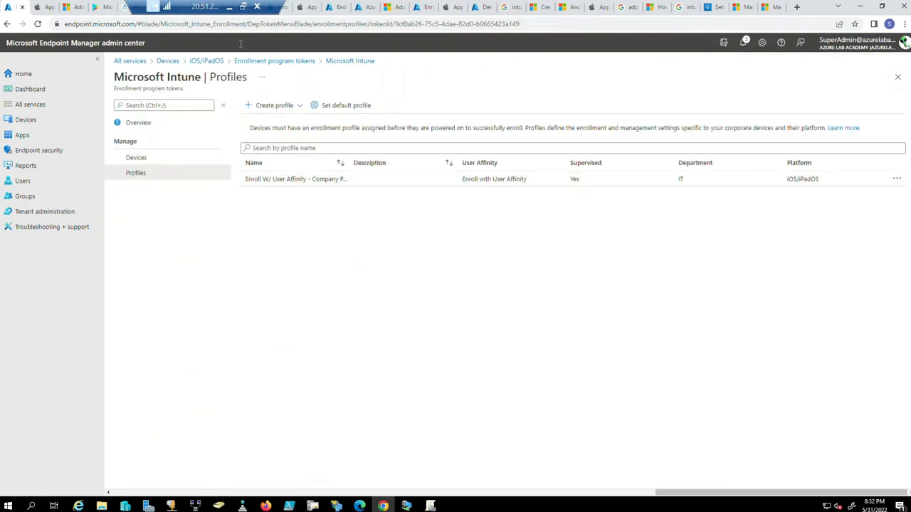
Minimize the remote session and switch to the Enroll iOS/iPadOS devices documentation page in the local browser.
left_click(229, 6)
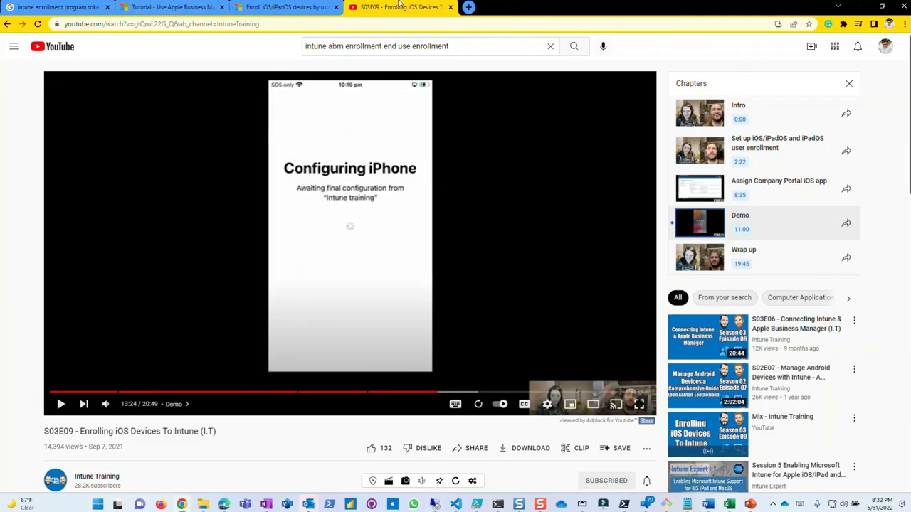
left_click(311, 6)
left_click_drag(573, 8, 573, 0)
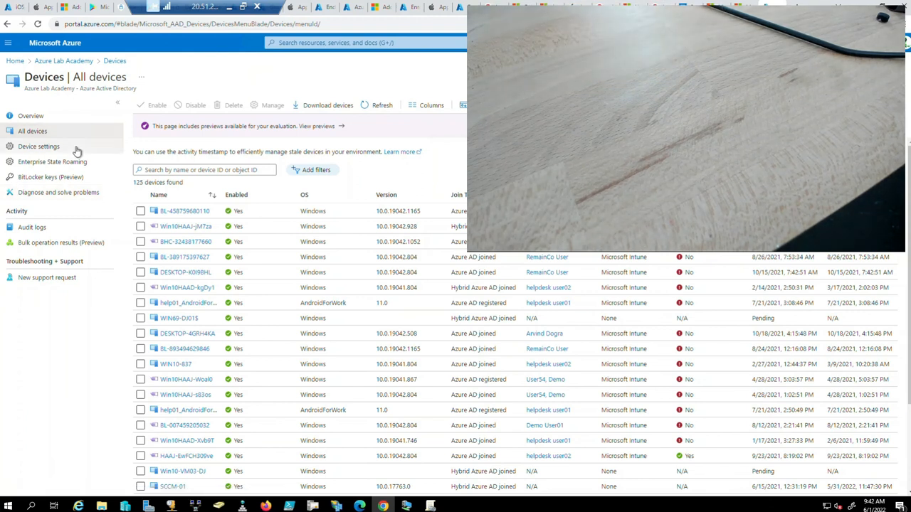
Switch to the Endpoint Manager admin center and open the Microsoft Intune enrollment program token from the iOS/iPadOS enrollment page.
left_click(15, 6)
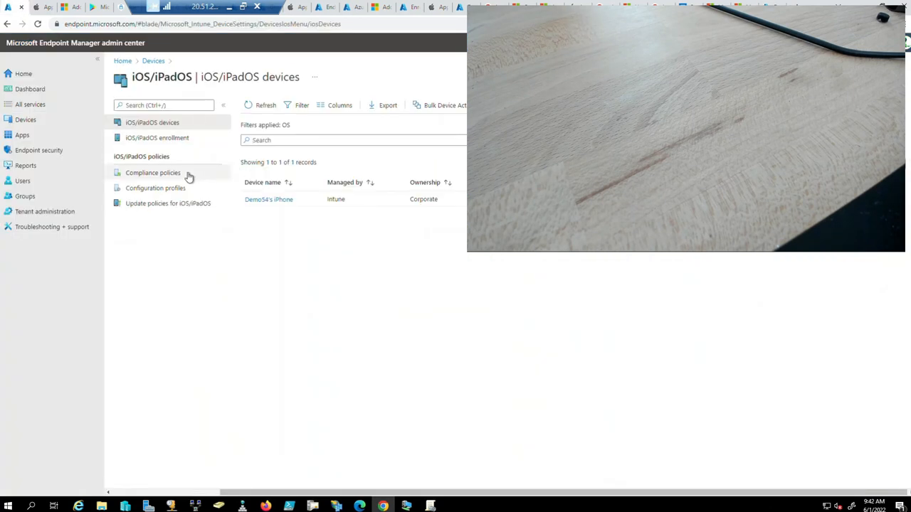
left_click(41, 123)
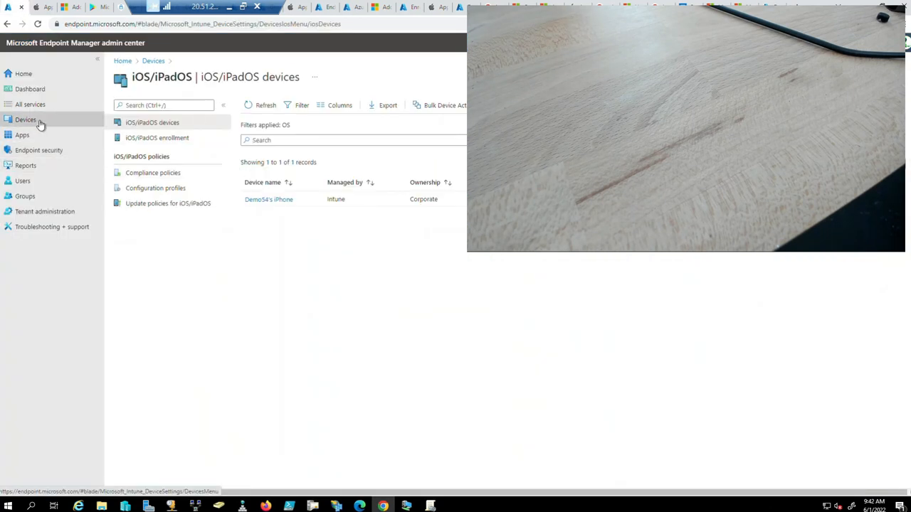
left_click(163, 208)
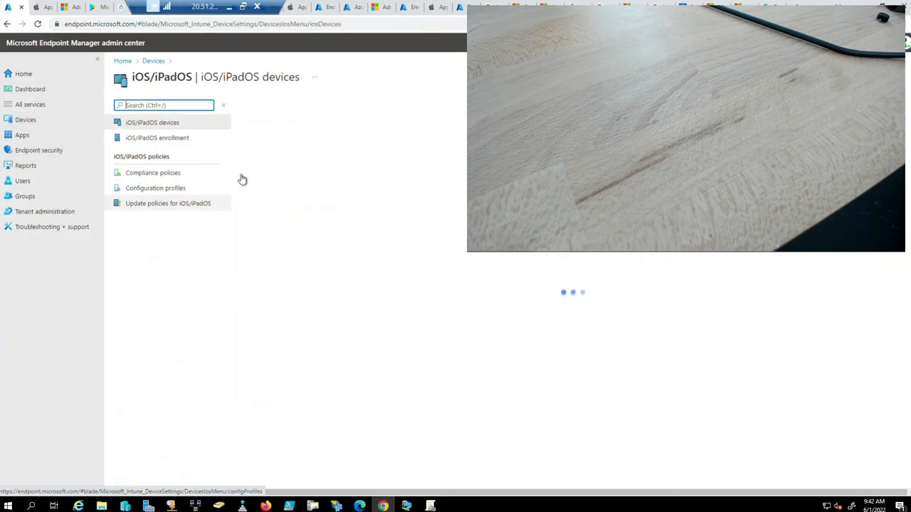
left_click(171, 143)
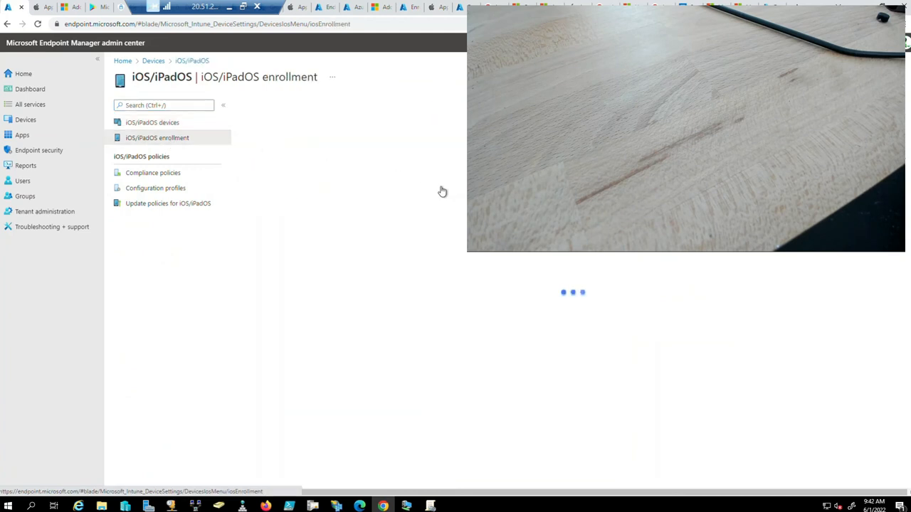
left_click(446, 265)
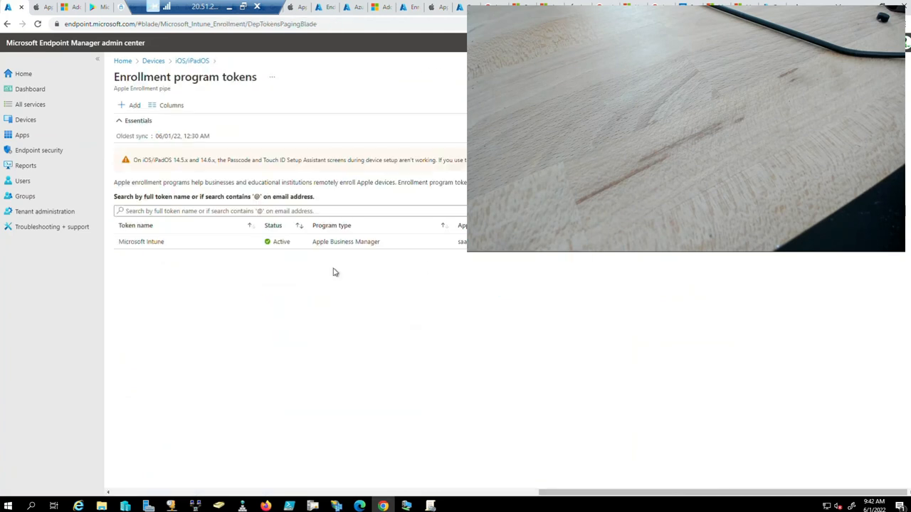
left_click(194, 244)
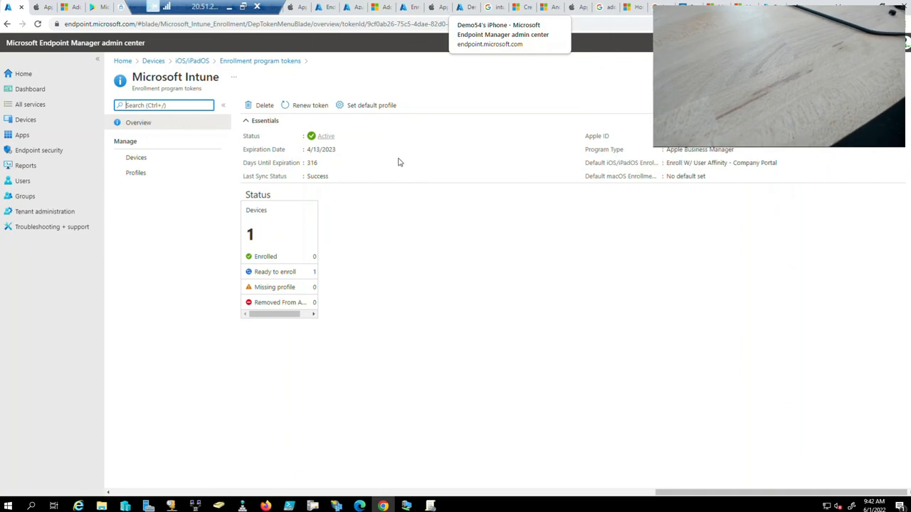
Open the Enroll W/ User Affinity - Company Portal profile, review its Passcode and Touch ID and Face ID settings, and view its assigned devices.
left_click(136, 174)
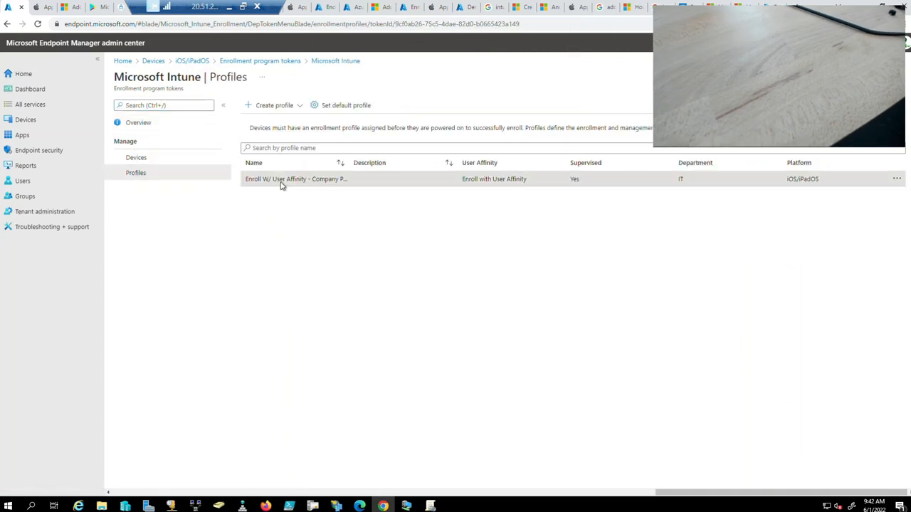
left_click(280, 181)
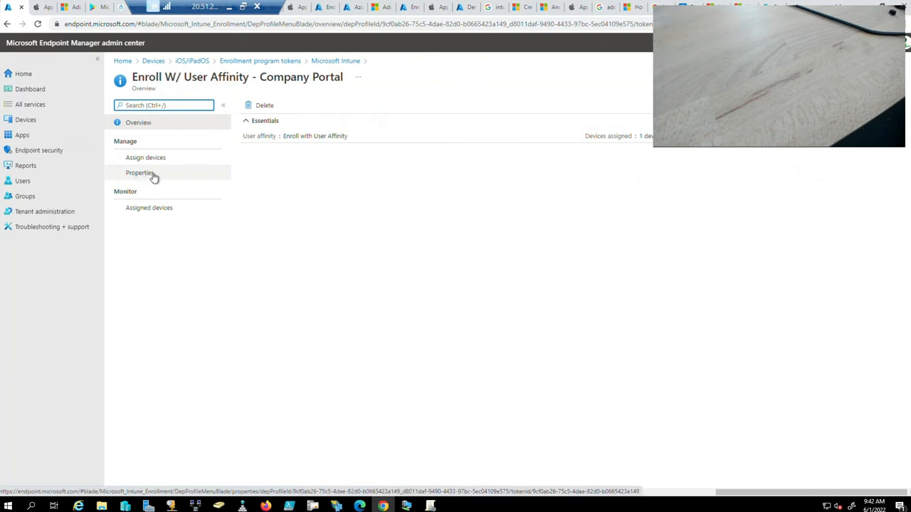
left_click(140, 173)
scroll(449, 256, "down", 5)
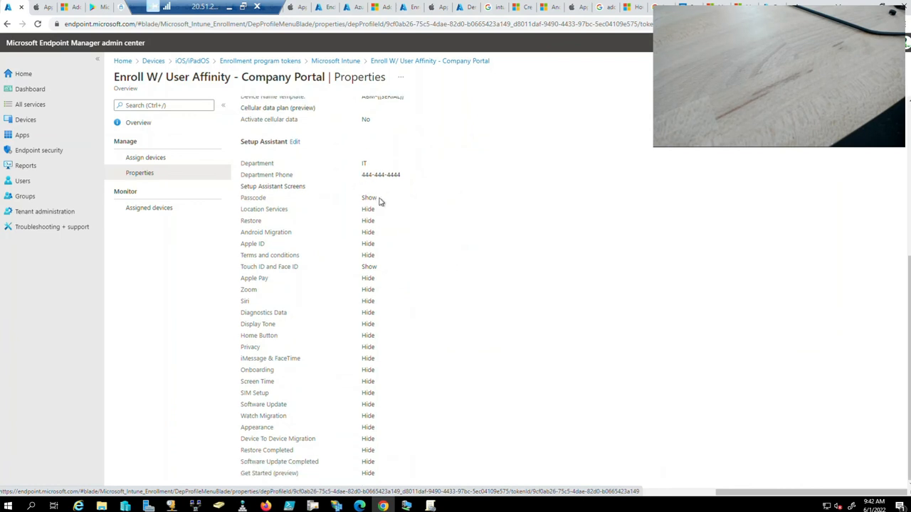
left_click_drag(379, 202, 246, 207)
left_click_drag(378, 267, 242, 270)
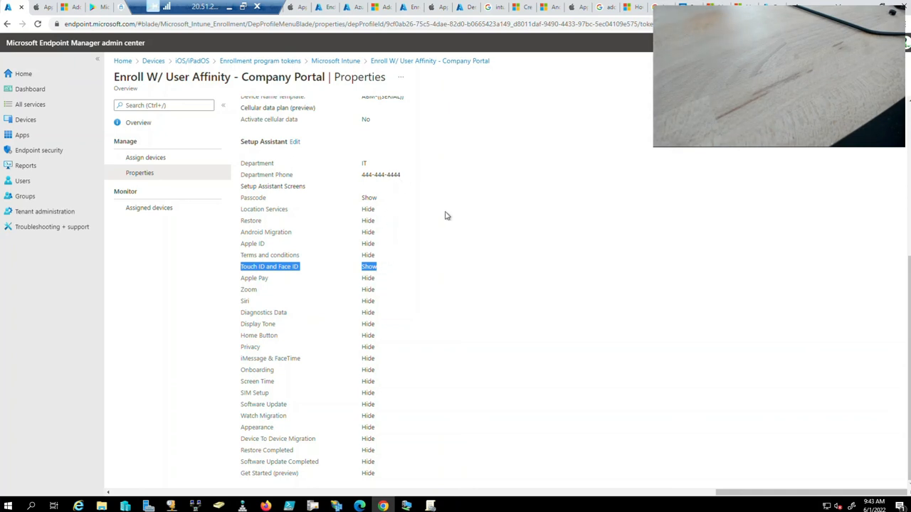
scroll(418, 249, "up", 1)
scroll(420, 249, "down", 1)
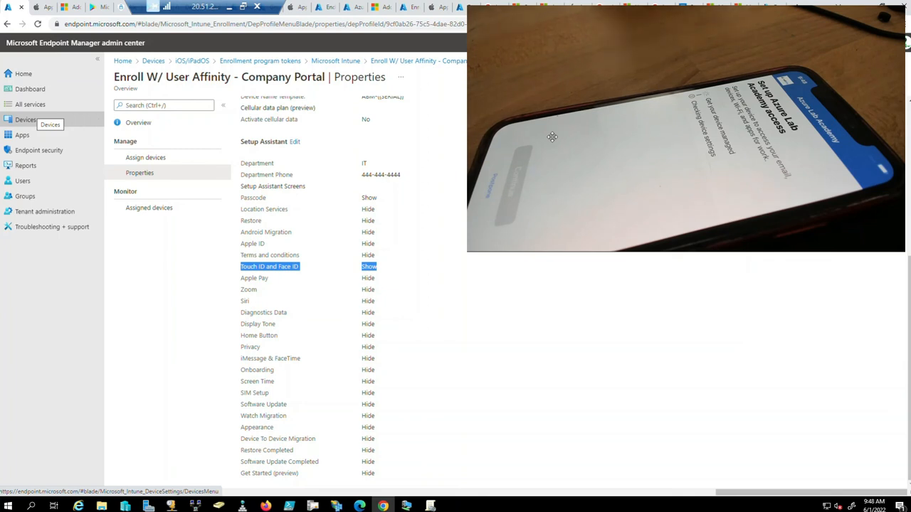
left_click(153, 209)
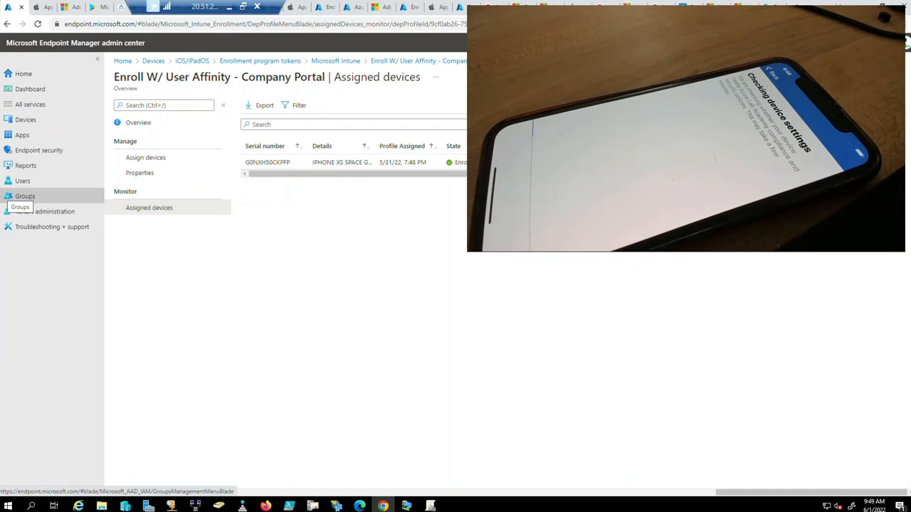
Switch to the Azure Active Directory devices page, search all devices for abm, and refresh the list to check the device's compliance.
left_click_drag(657, 11, 657, 247)
left_click(773, 8)
left_click(222, 169)
type("ab")
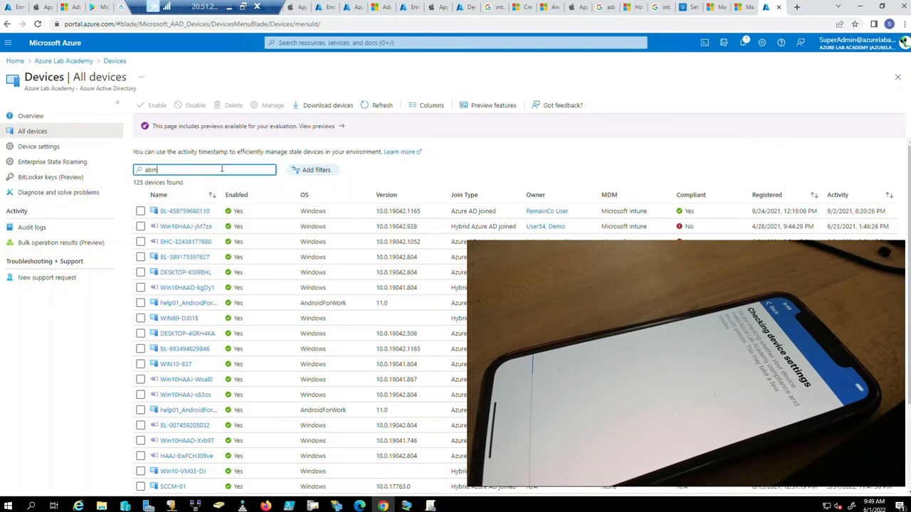
type("m")
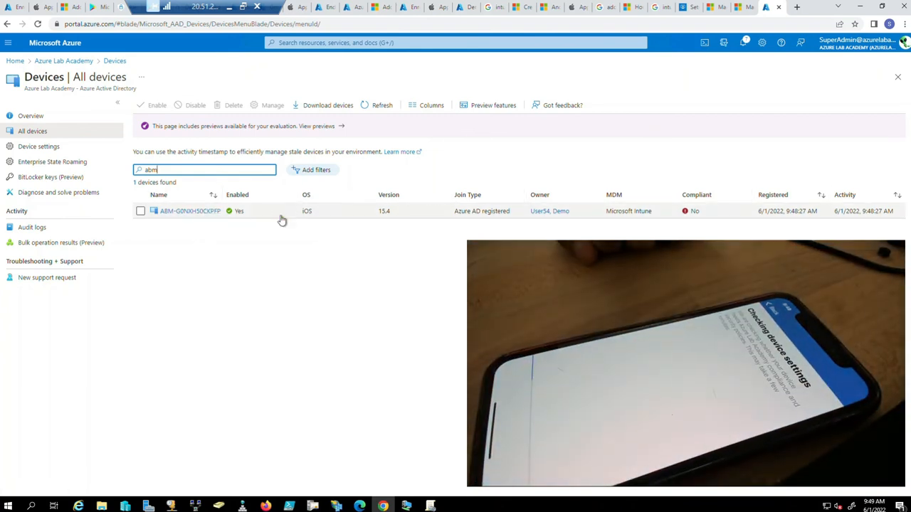
left_click(383, 105)
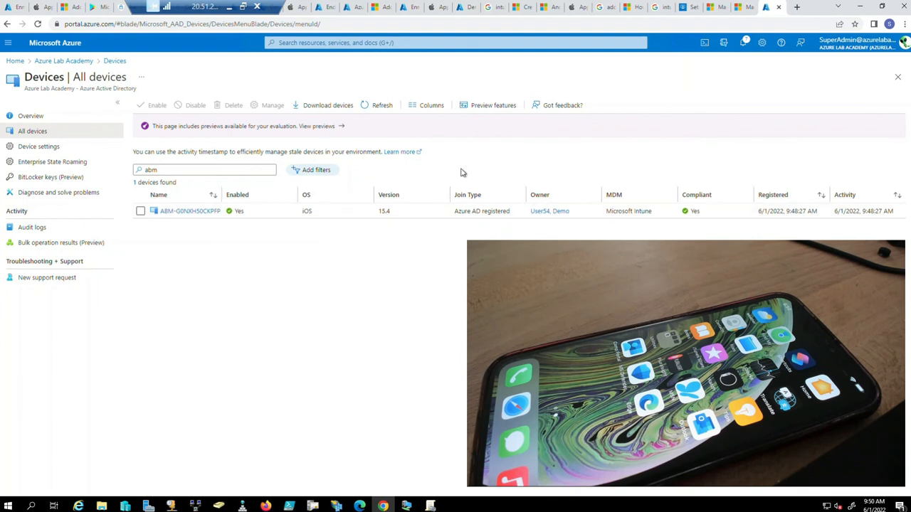
left_click(380, 106)
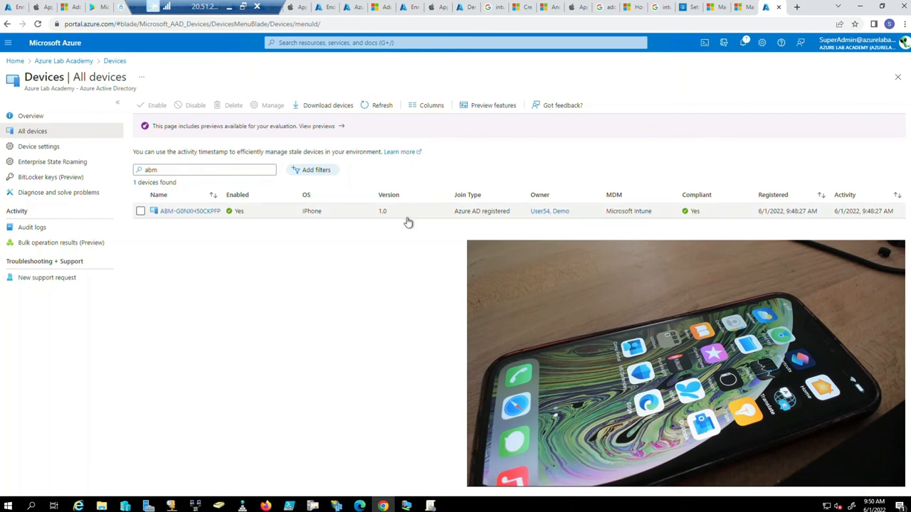